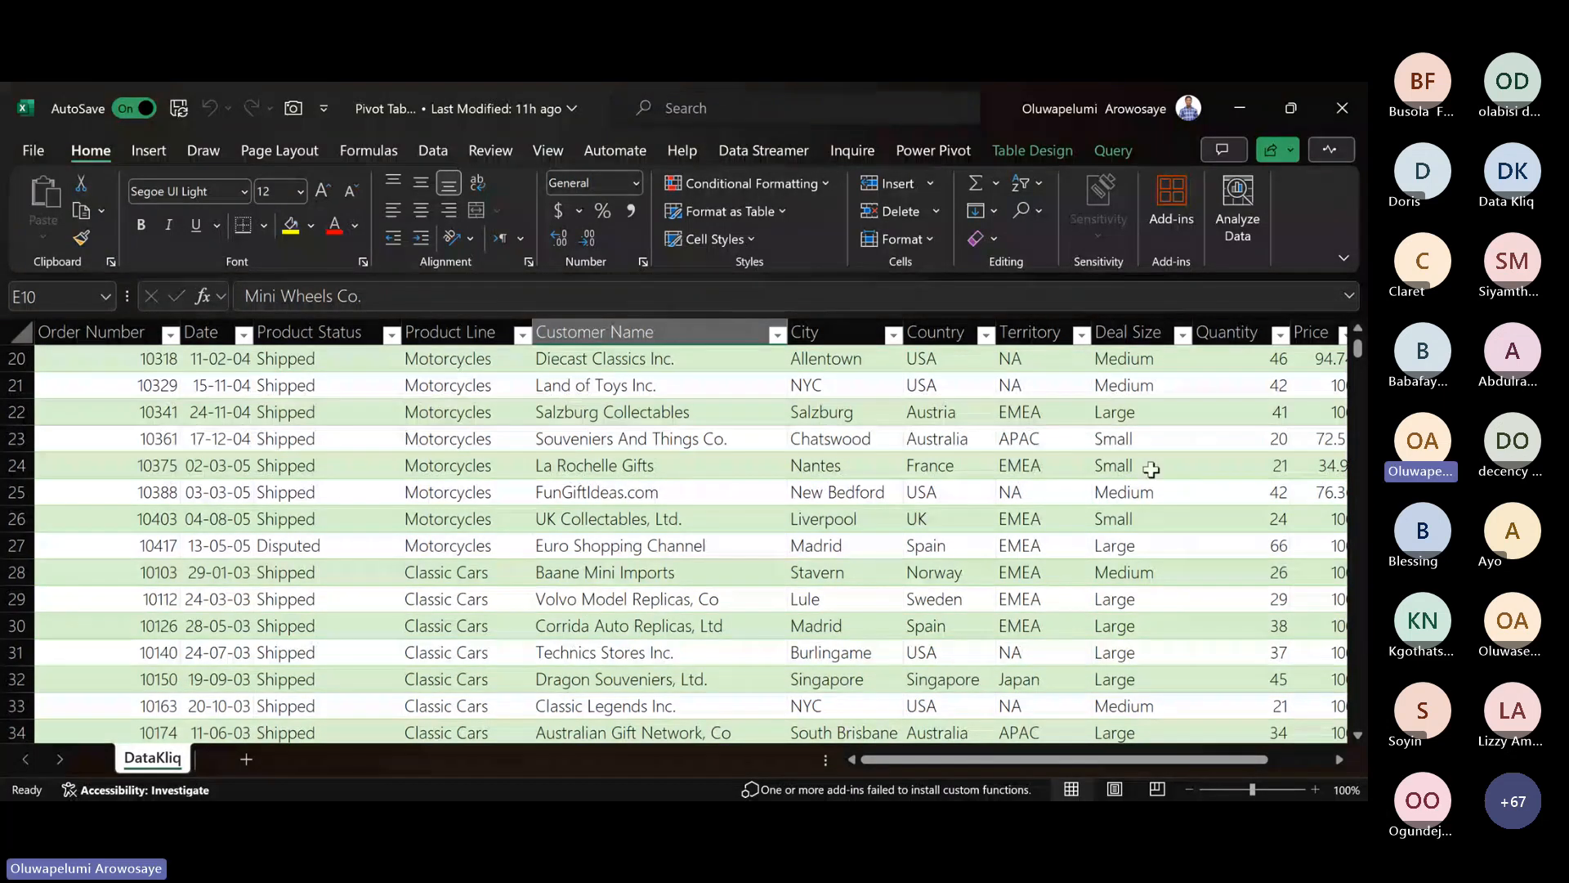
- Examine the sales table's header row and all columns from Order Number through Revenue
{"action": "scroll", "coordinate": [1136, 507], "scroll_direction": "up", "scroll_amount": 7}
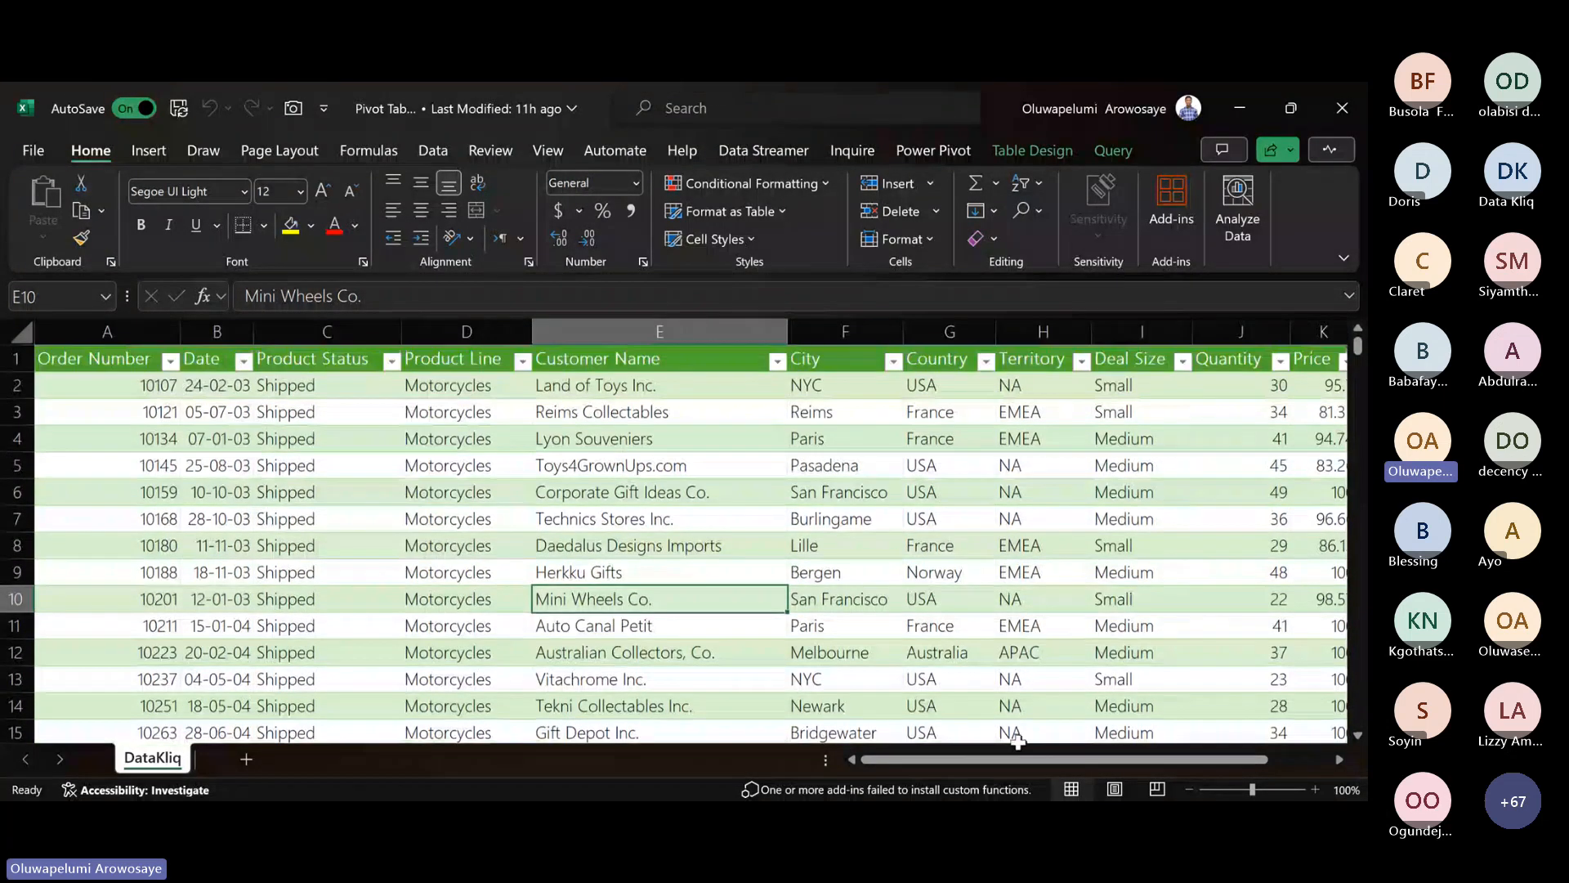
{"action": "left_click_drag", "start_coordinate": [933, 761], "coordinate": [883, 765]}
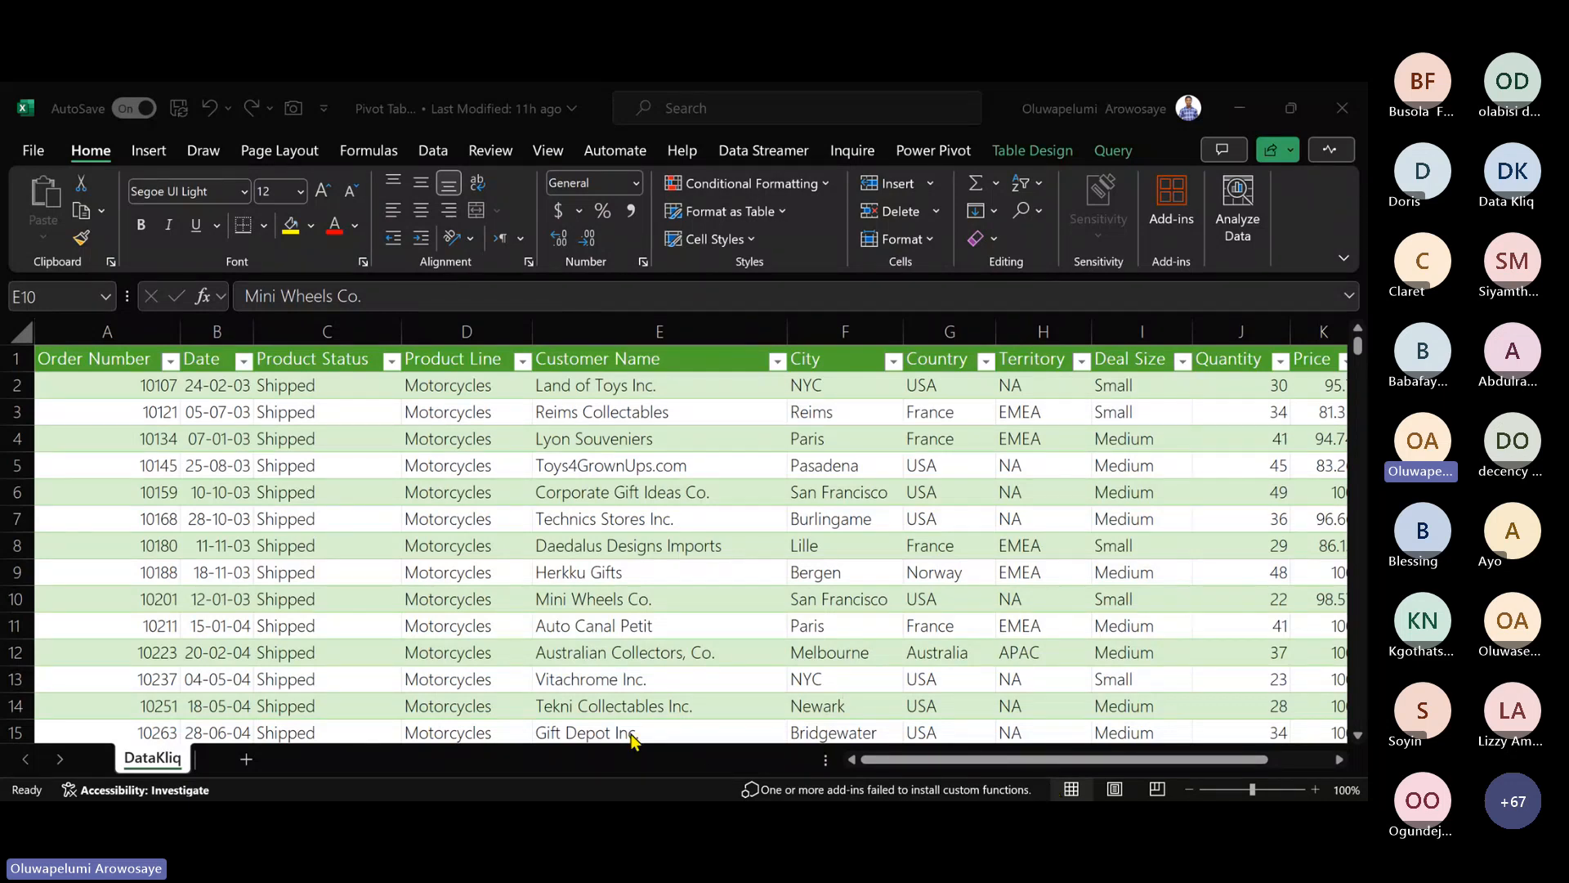
{"action": "key", "text": "alt+Tab"}
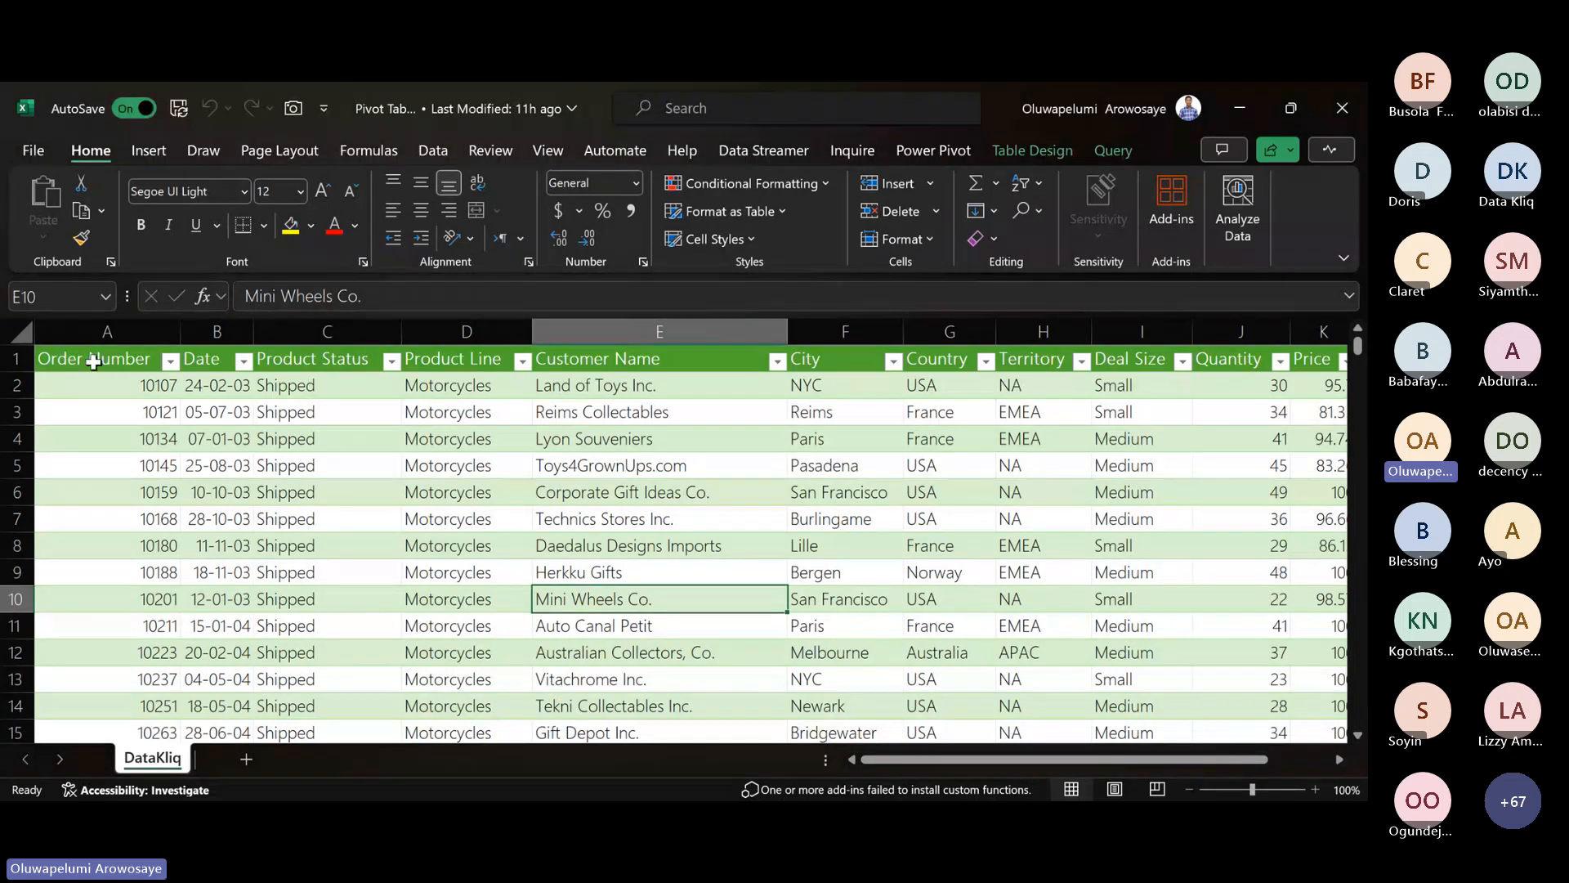
{"action": "left_click", "coordinate": [18, 359]}
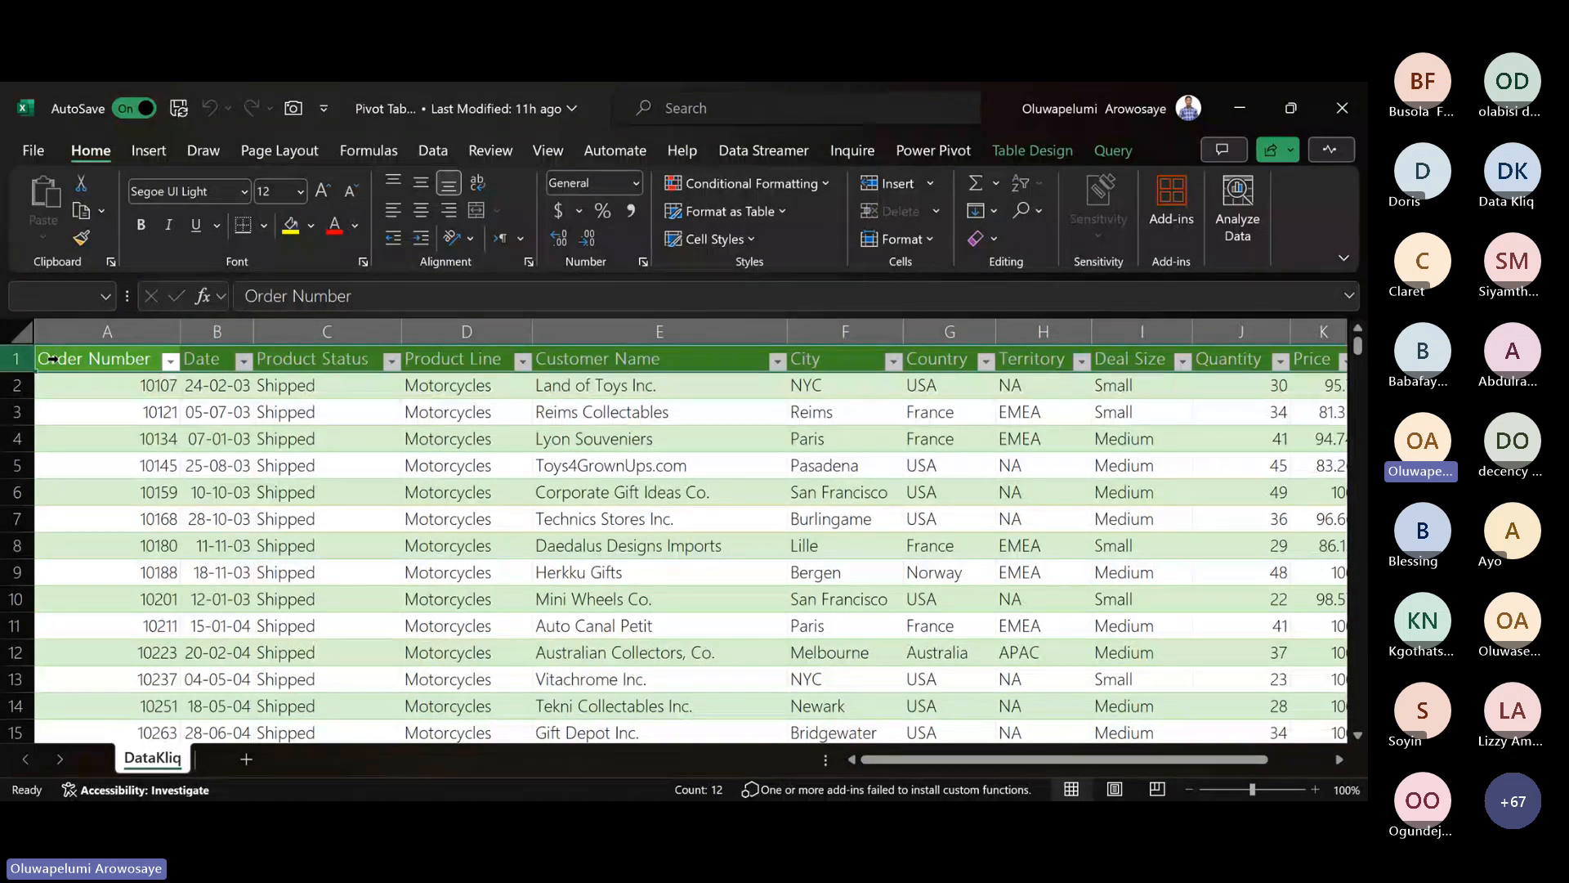
{"action": "left_click", "coordinate": [92, 358]}
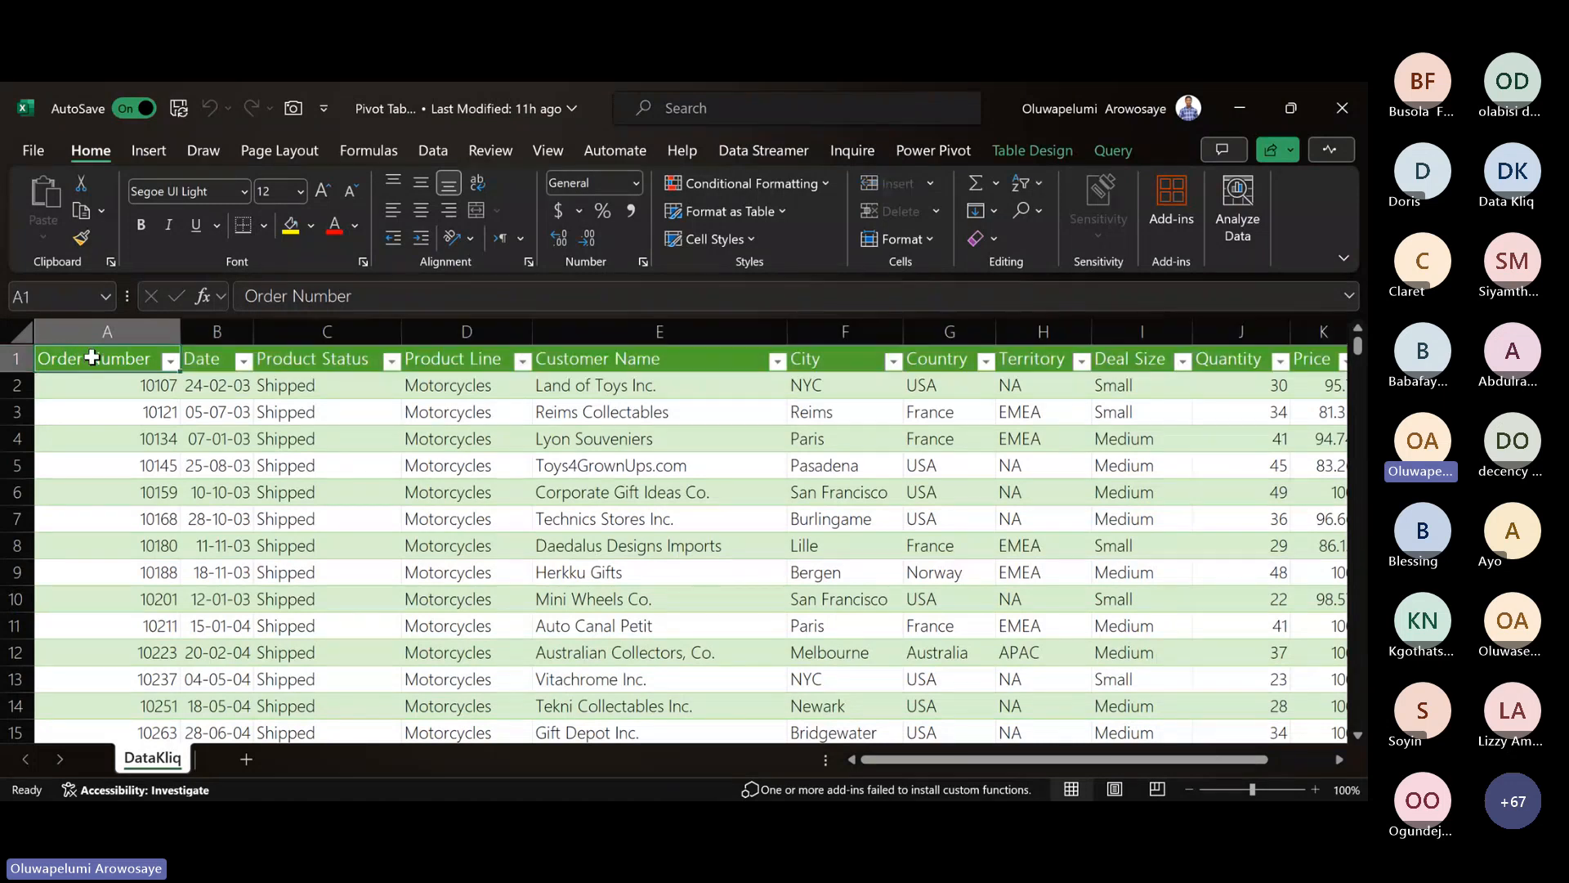
{"action": "key", "text": "ctrl+shift+Right"}
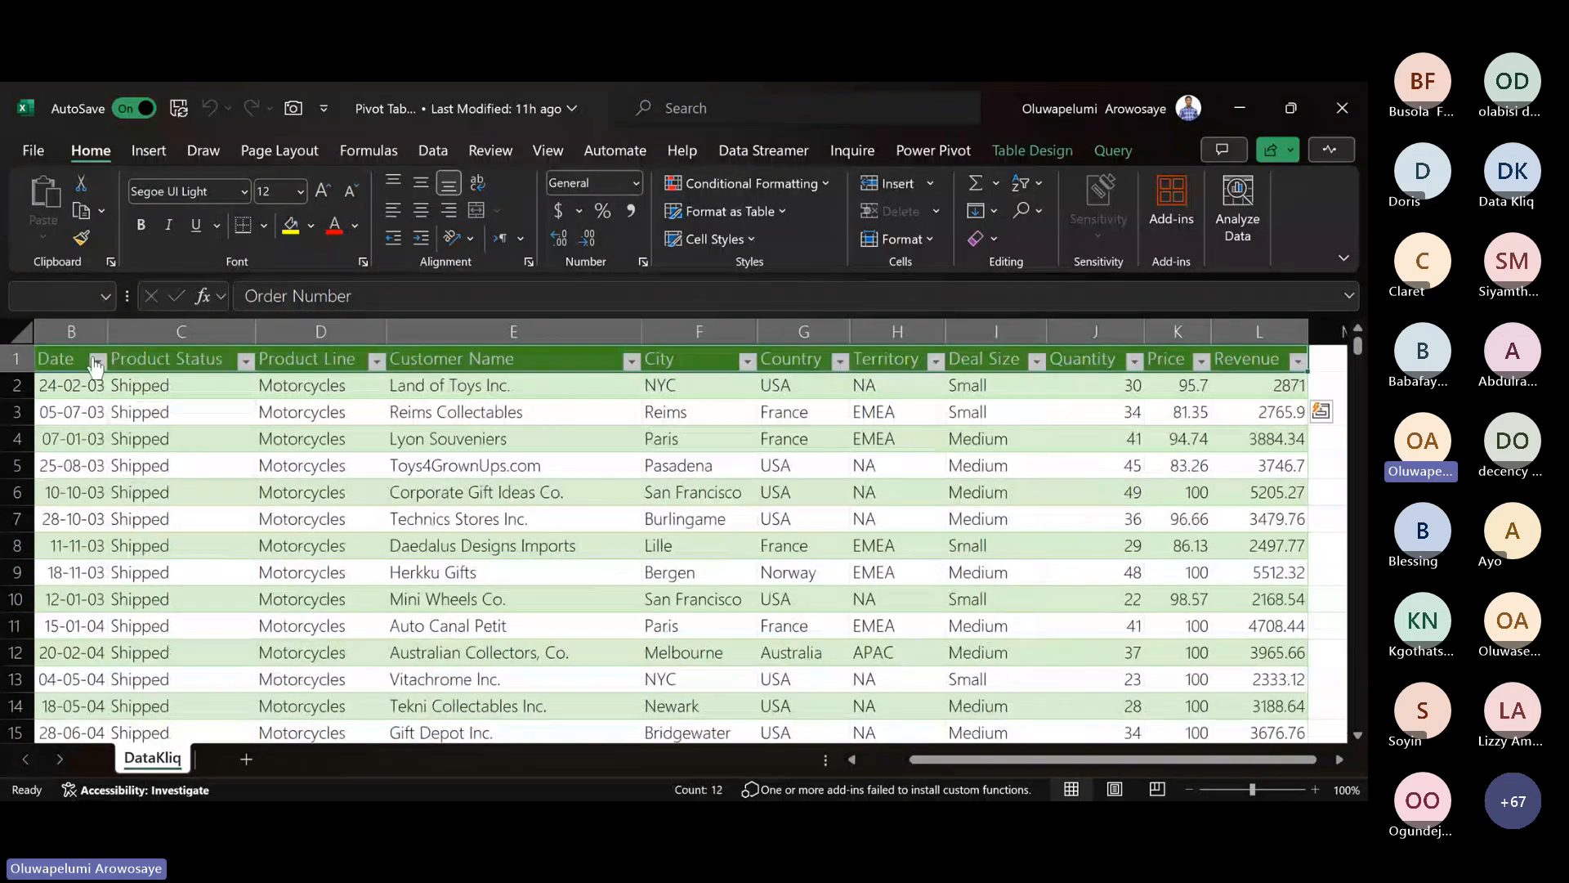
{"action": "key", "text": "ctrl+Home"}
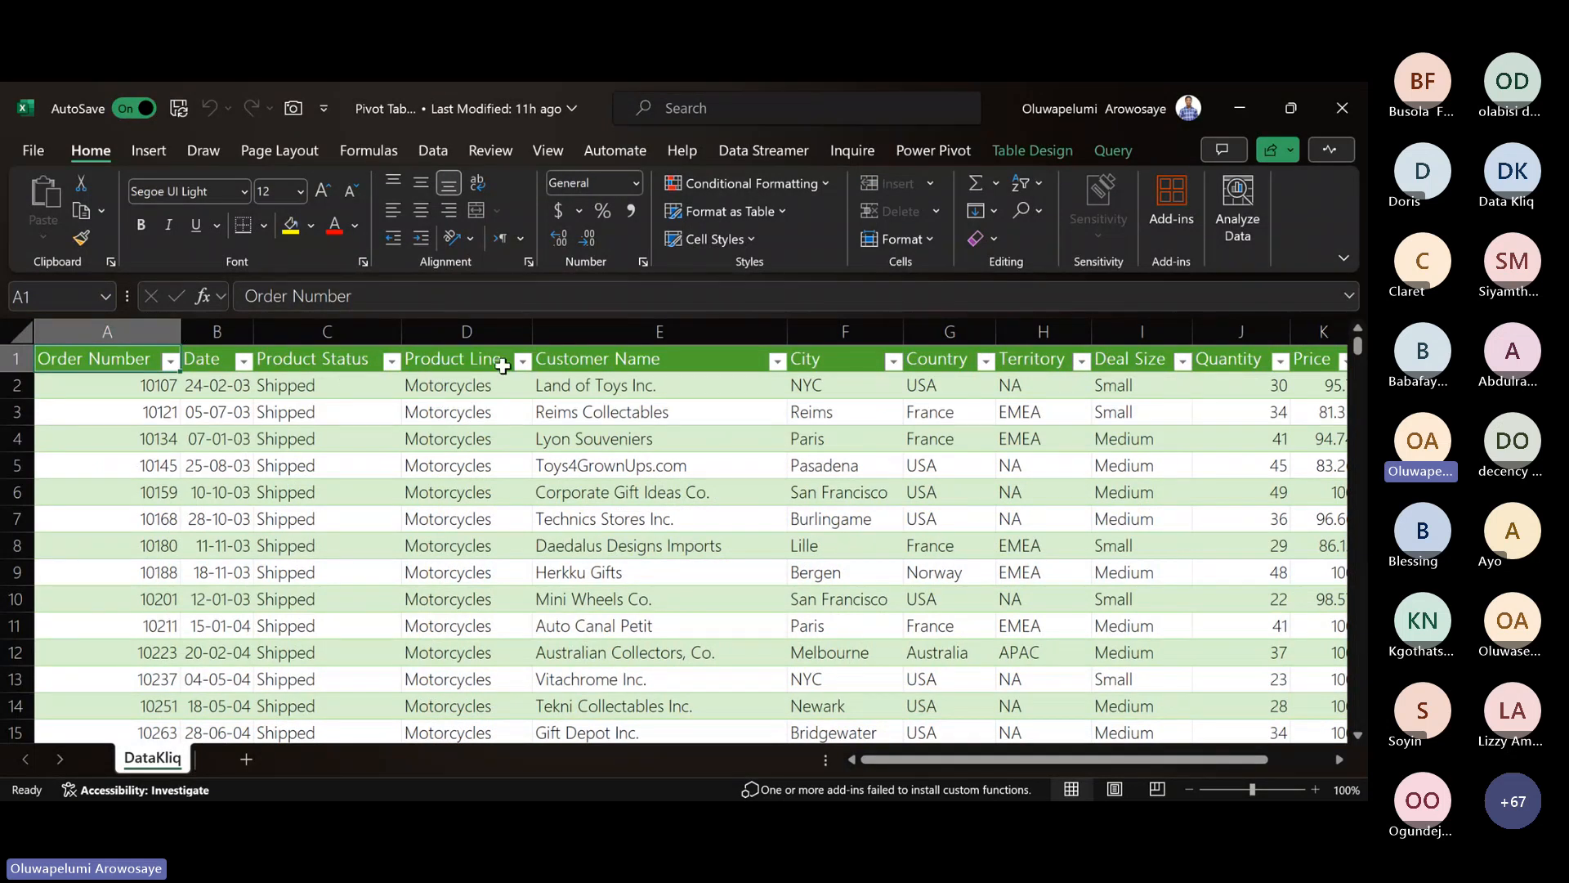
{"action": "left_click_drag", "start_coordinate": [911, 759], "coordinate": [1038, 760]}
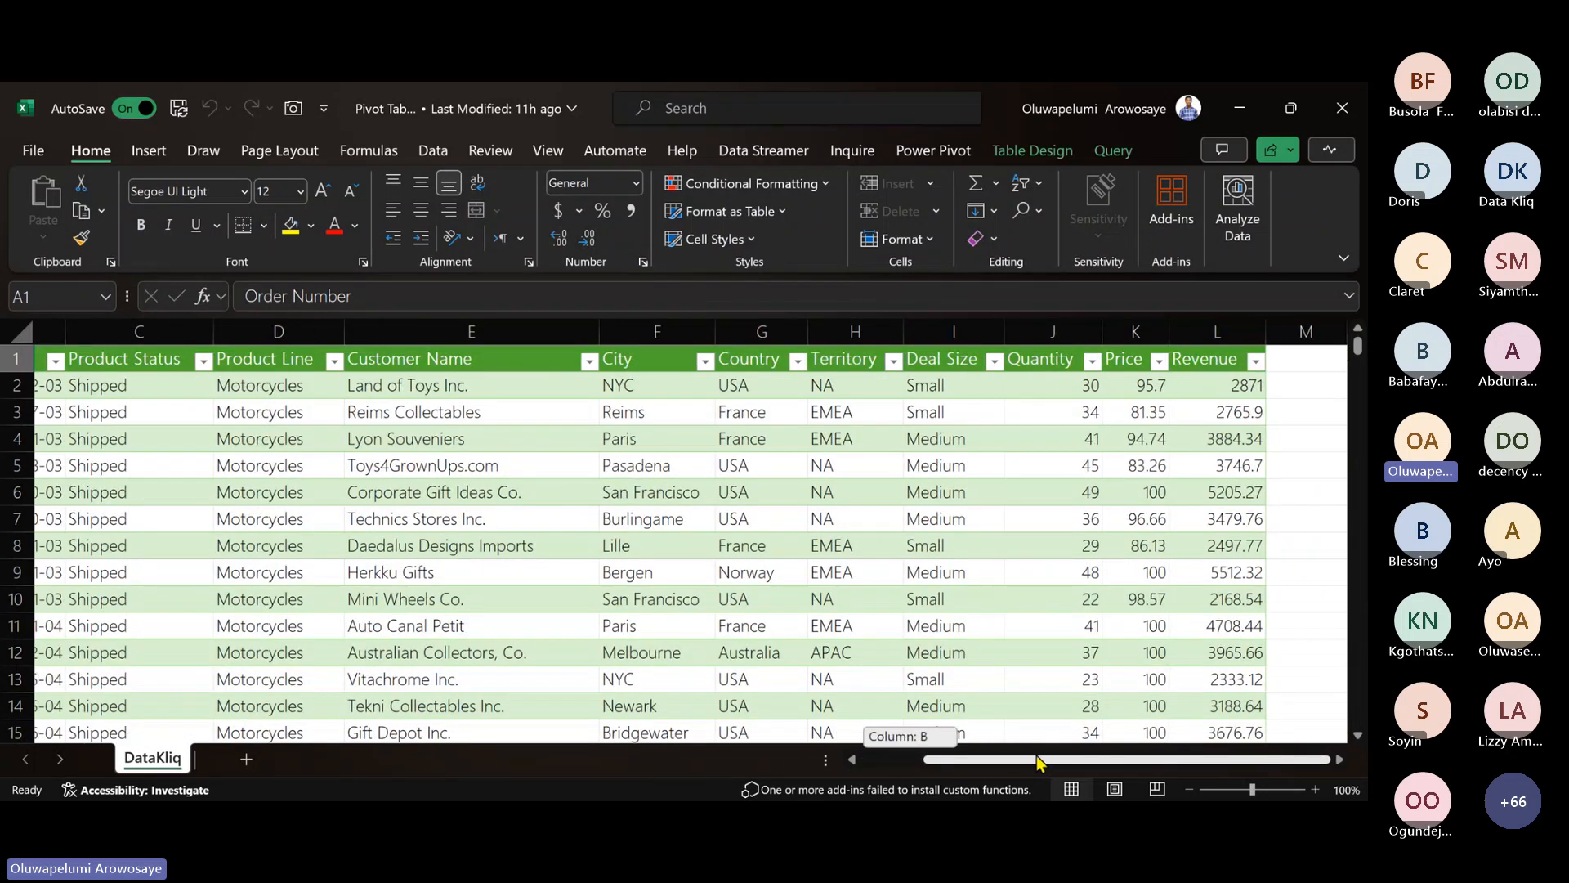
{"action": "left_click_drag", "start_coordinate": [1002, 761], "coordinate": [876, 734]}
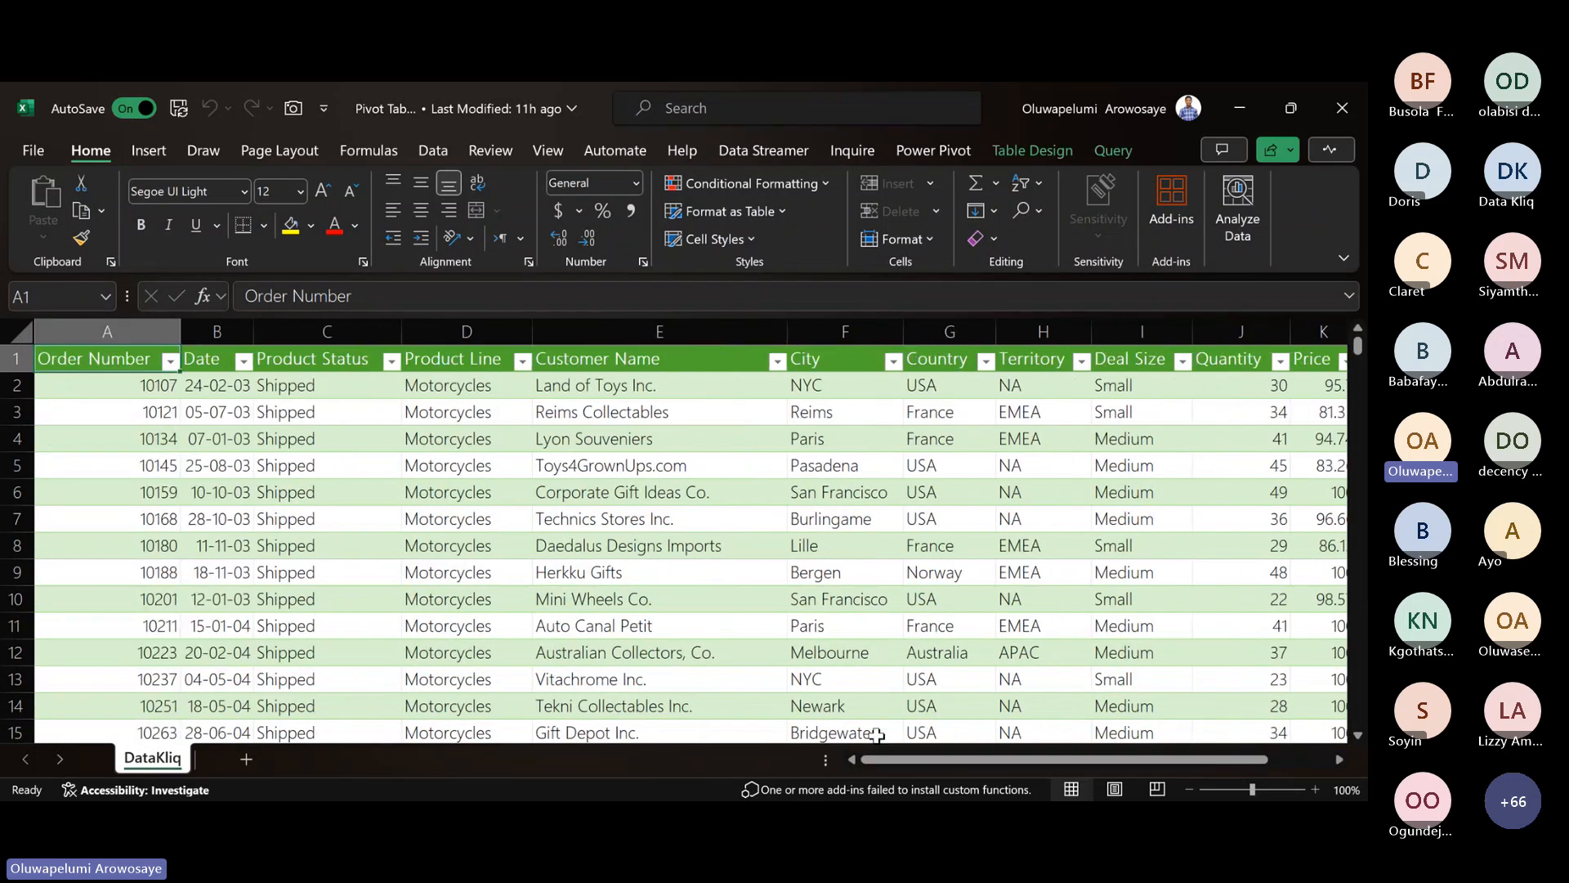
{"action": "left_click", "coordinate": [679, 465]}
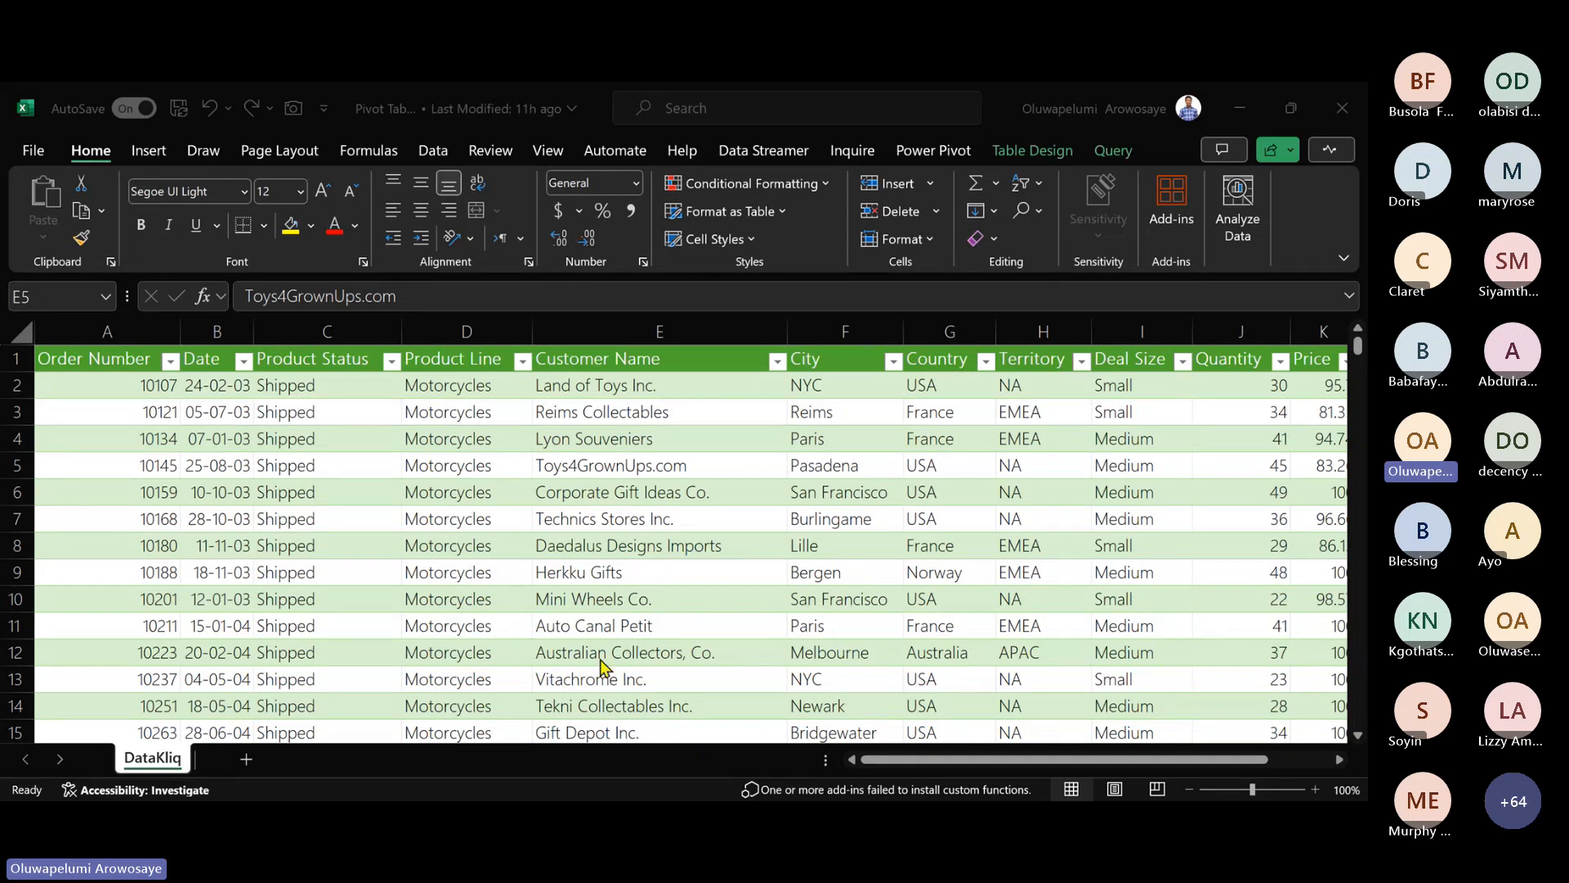
- Create a PivotTable from the sales table on the DataKliq sheet and place it on a new worksheet
{"action": "key", "text": "alt+Tab"}
{"action": "left_click", "coordinate": [441, 496]}
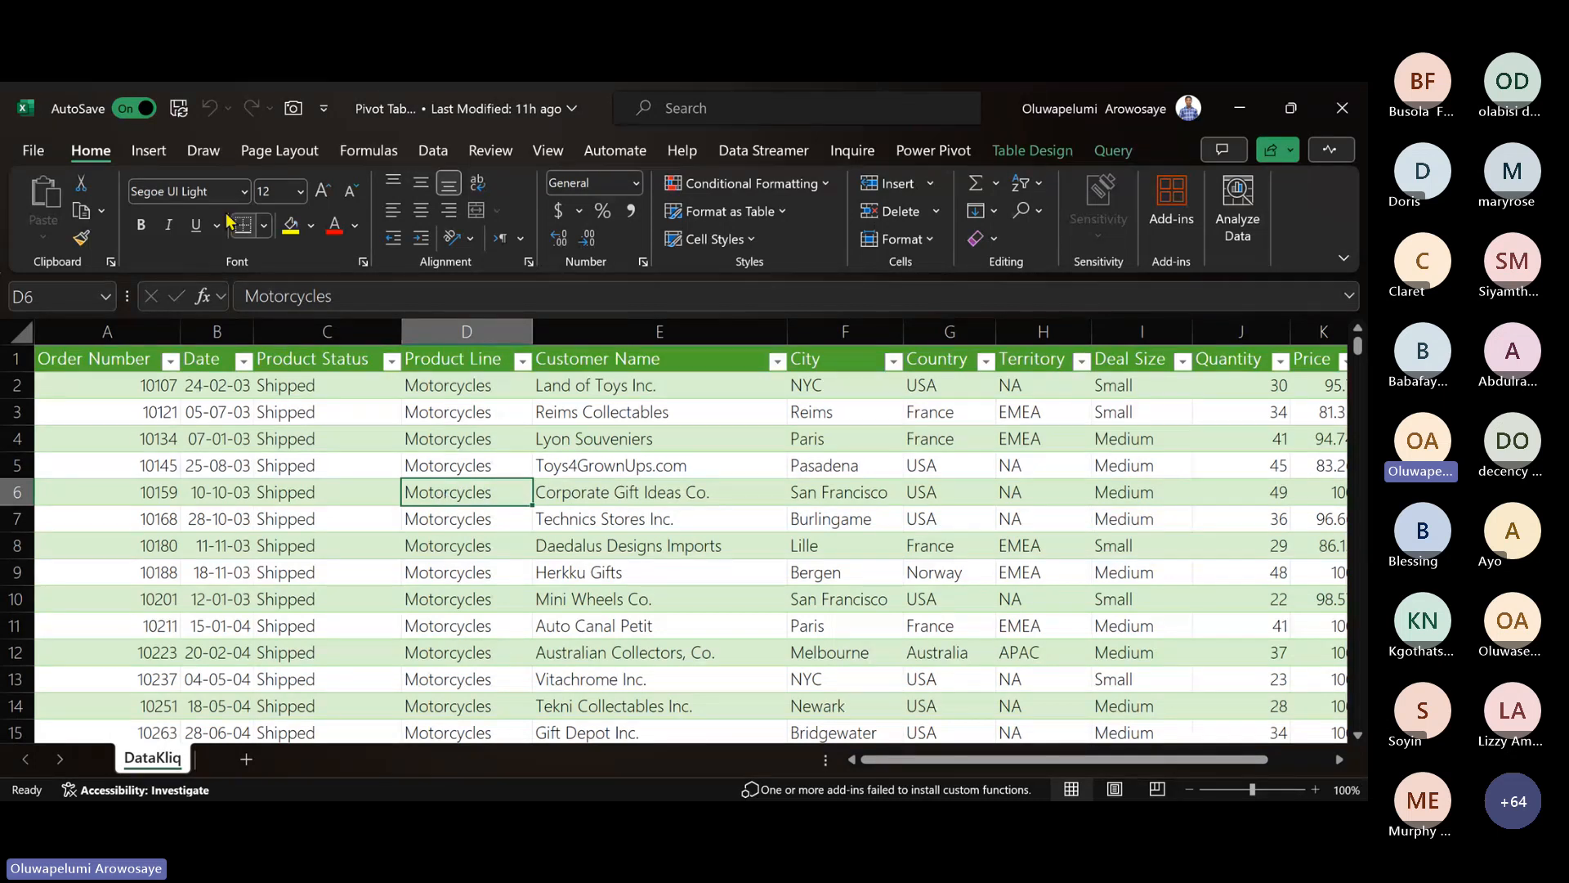
{"action": "left_click", "coordinate": [139, 150]}
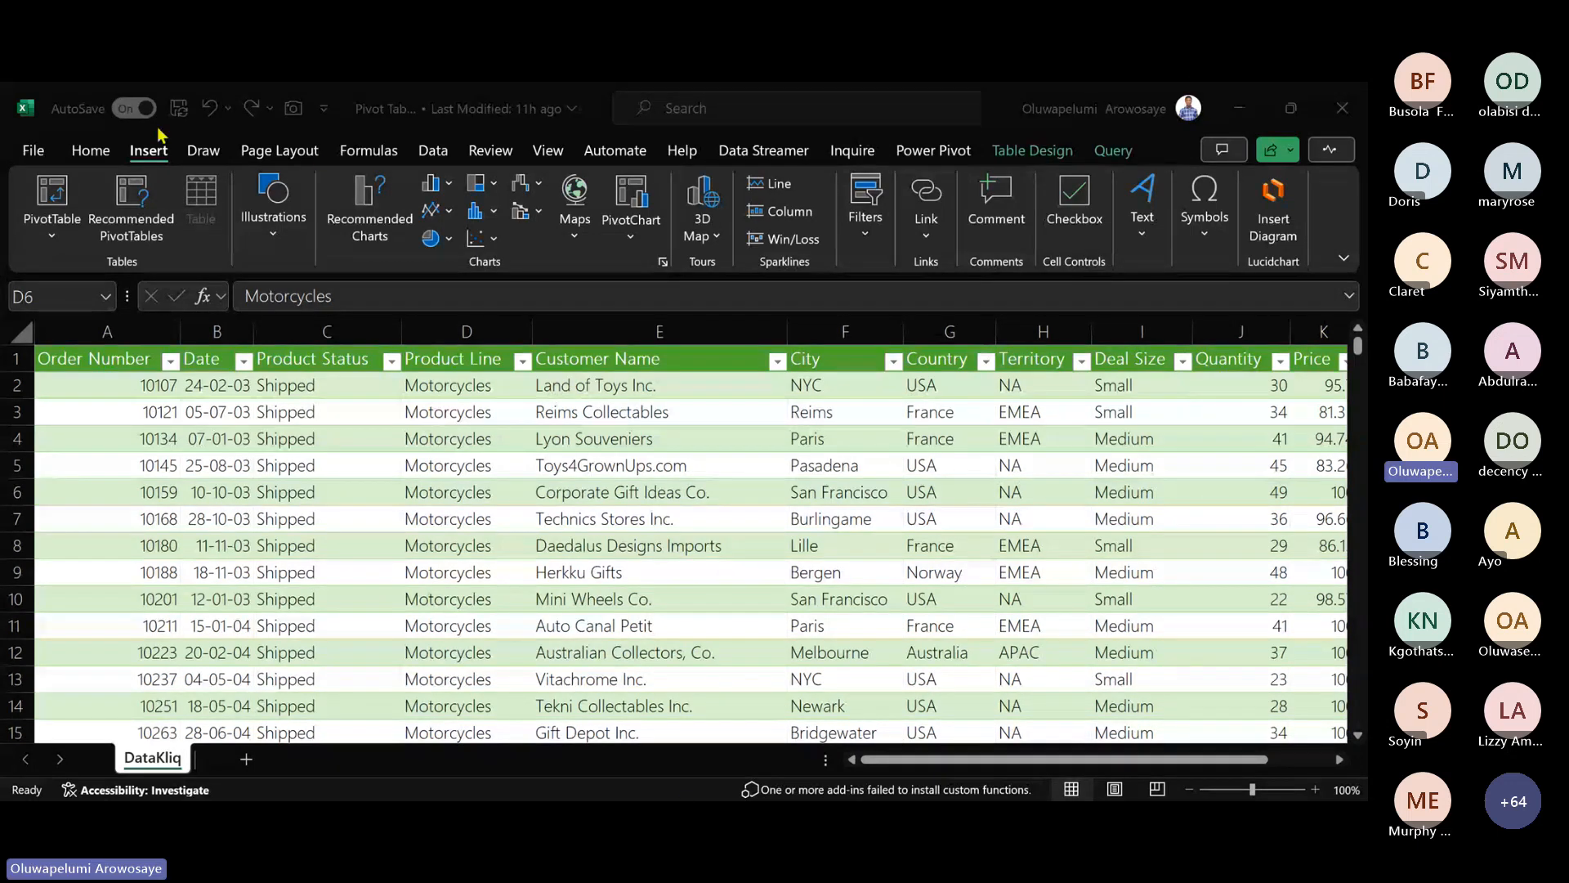
{"action": "left_click", "coordinate": [66, 199]}
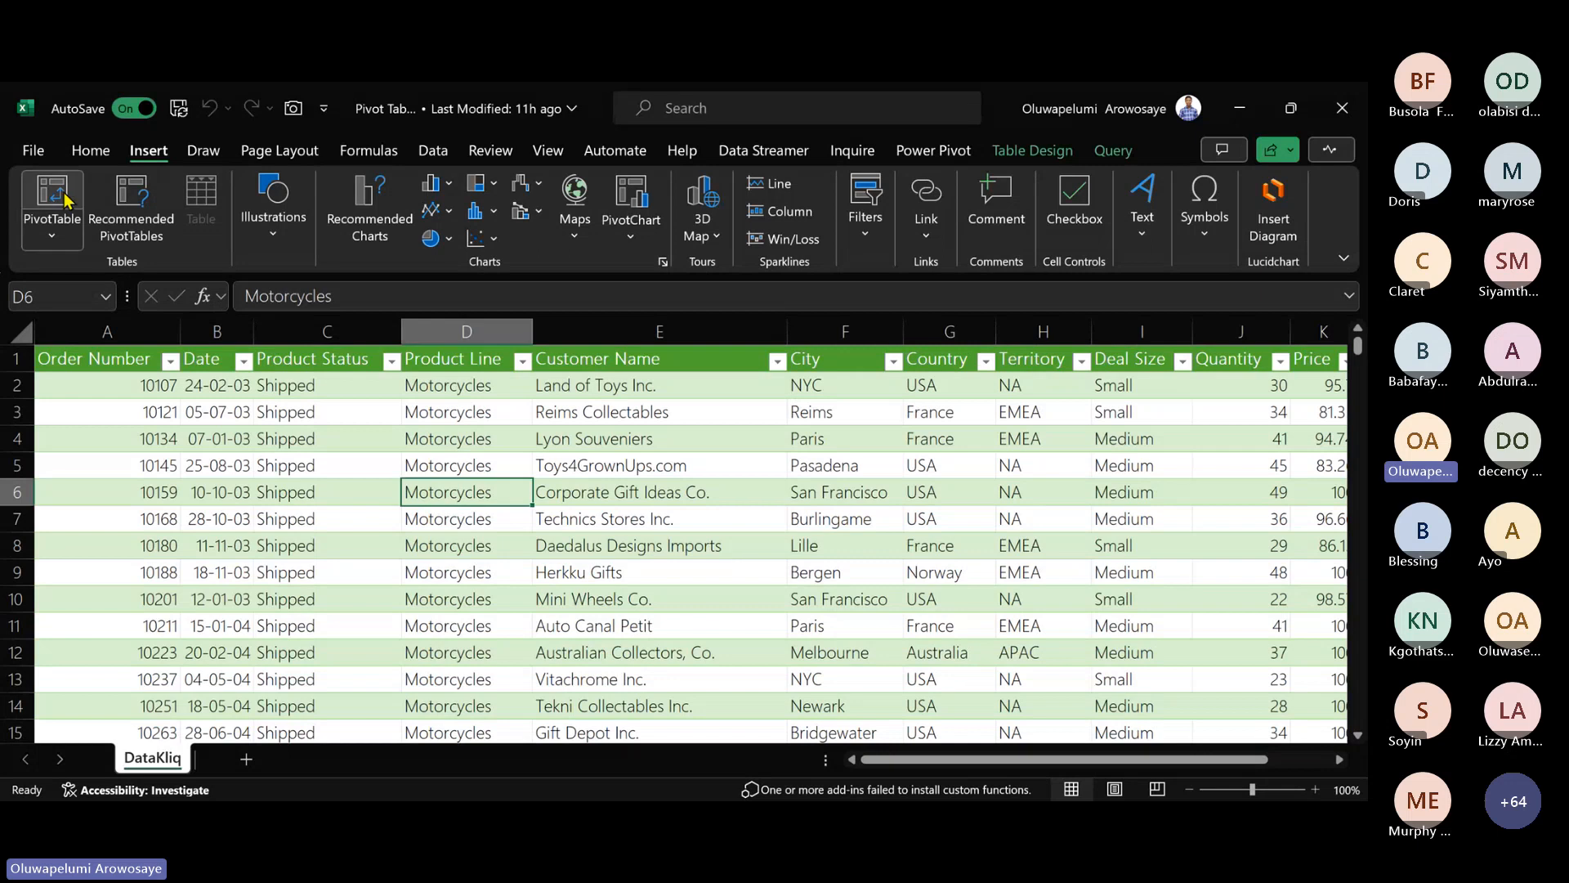
{"action": "left_click", "coordinate": [66, 199]}
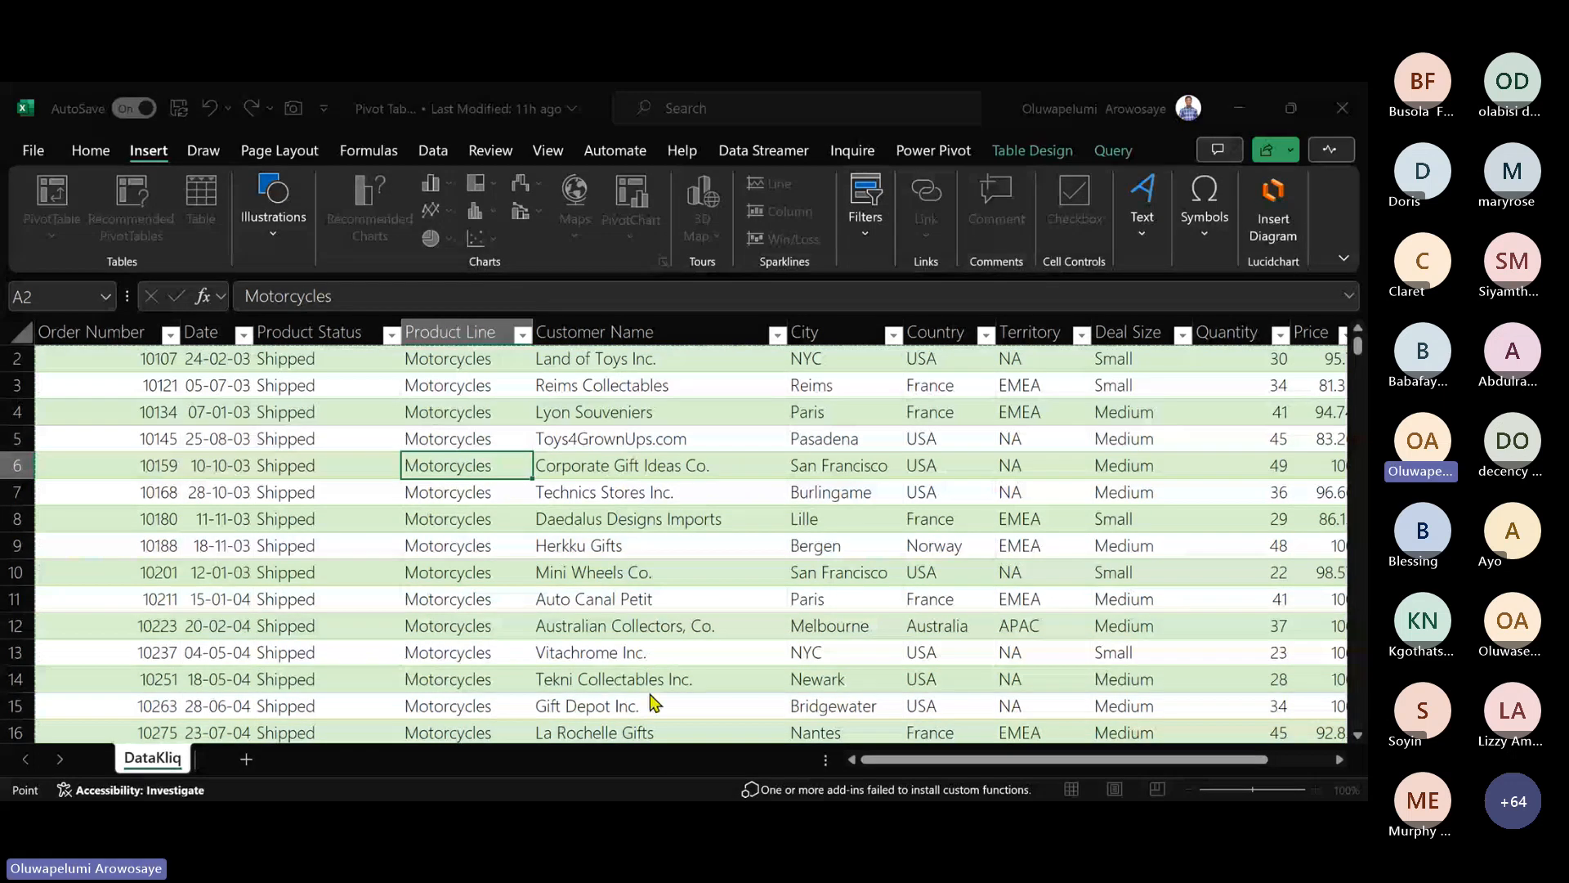
{"action": "key", "text": "Escape"}
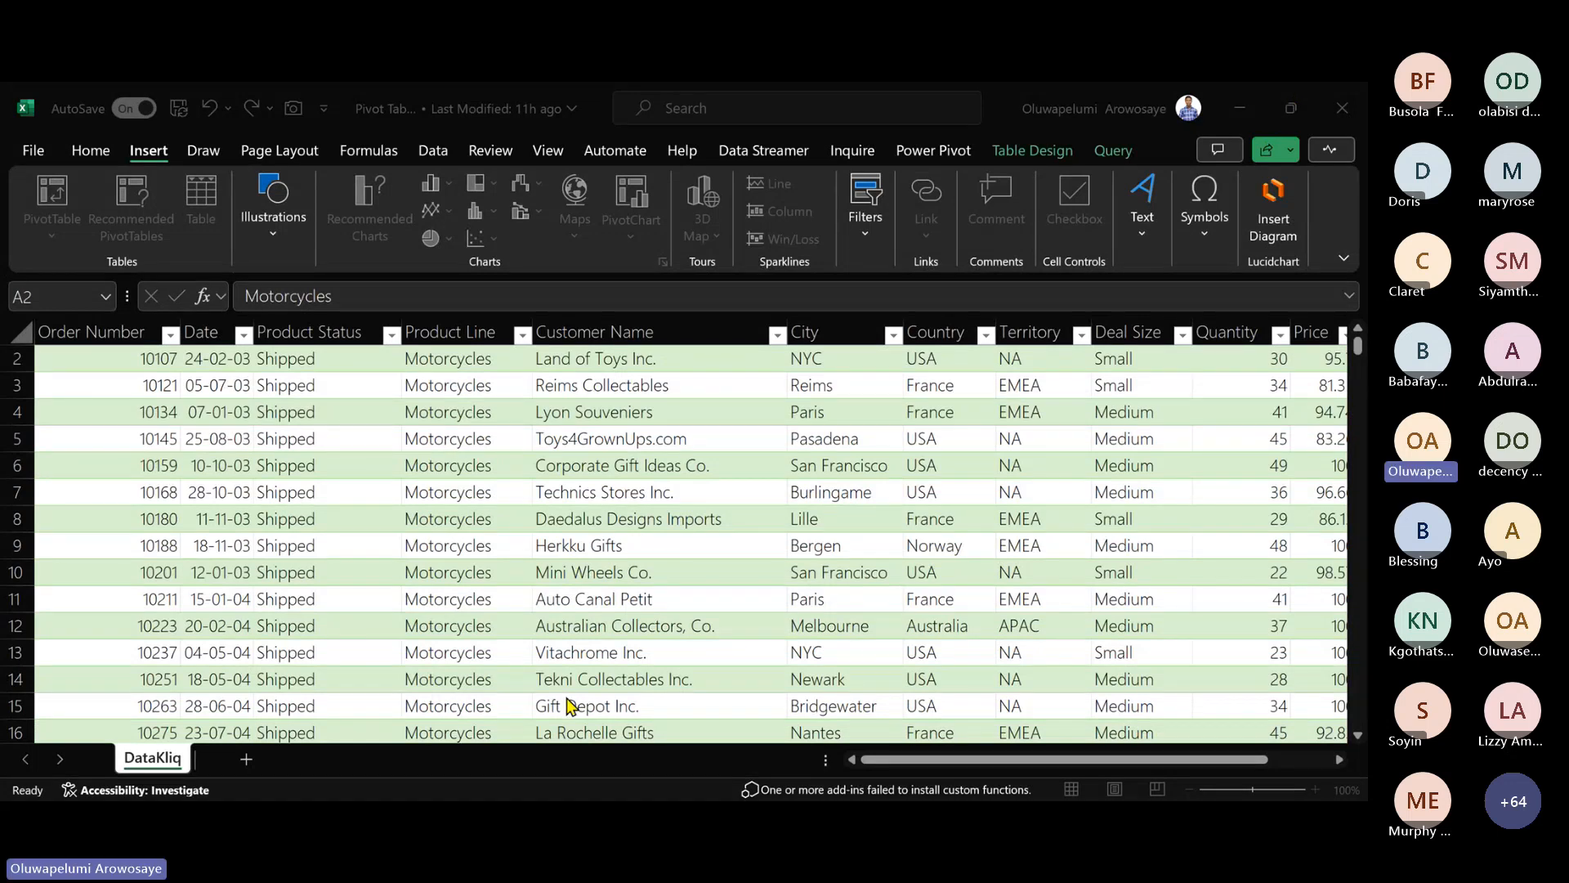
{"action": "key", "text": "Down"}
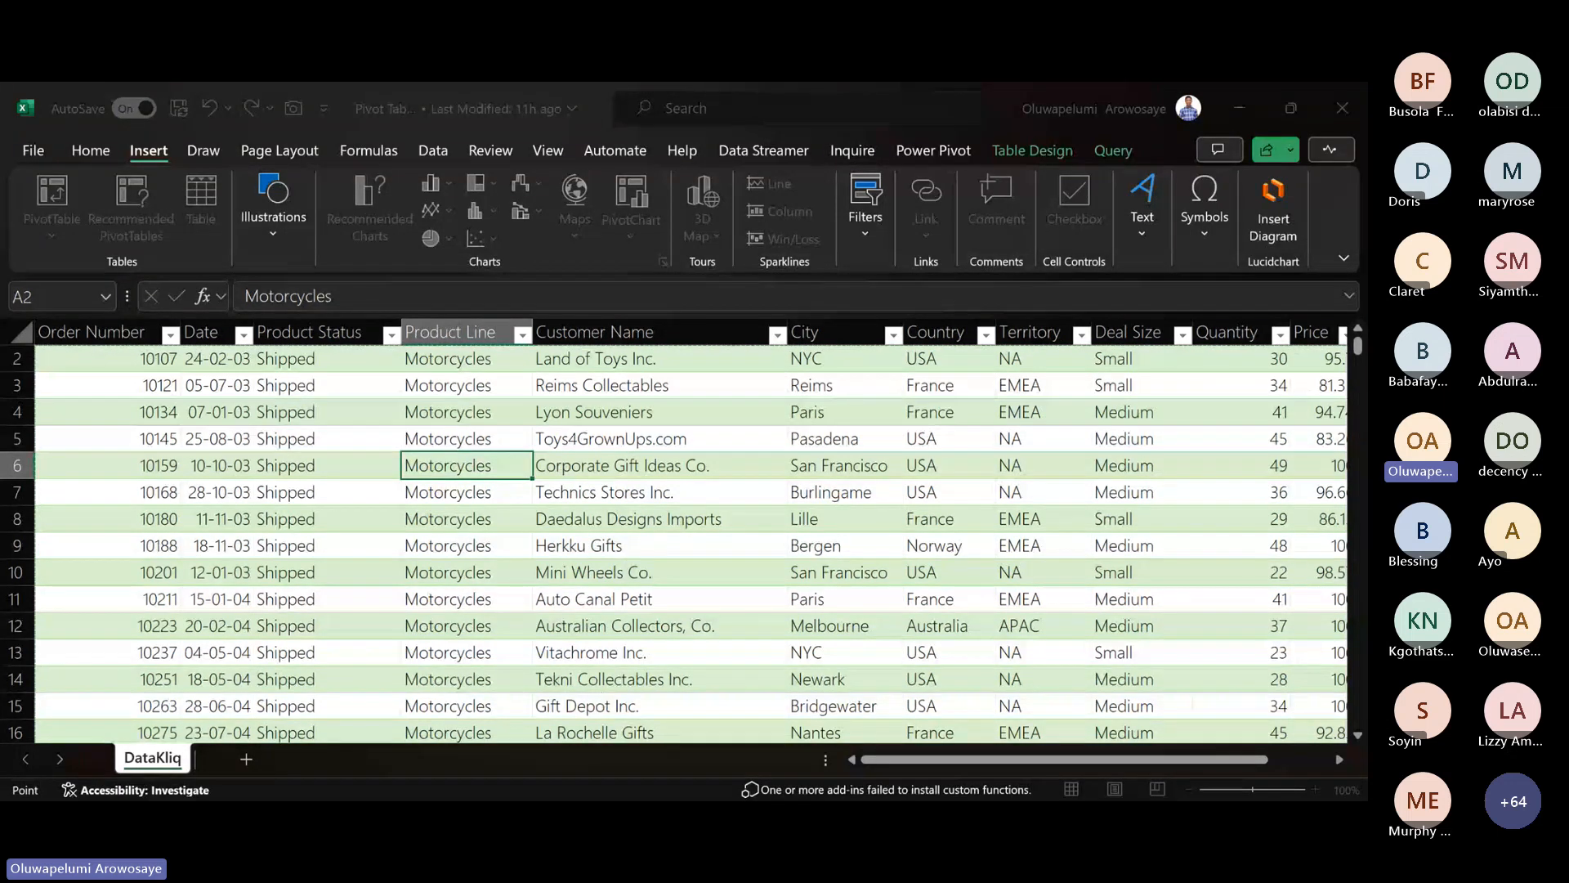
{"action": "key", "text": "Escape"}
{"action": "key", "text": "Return"}
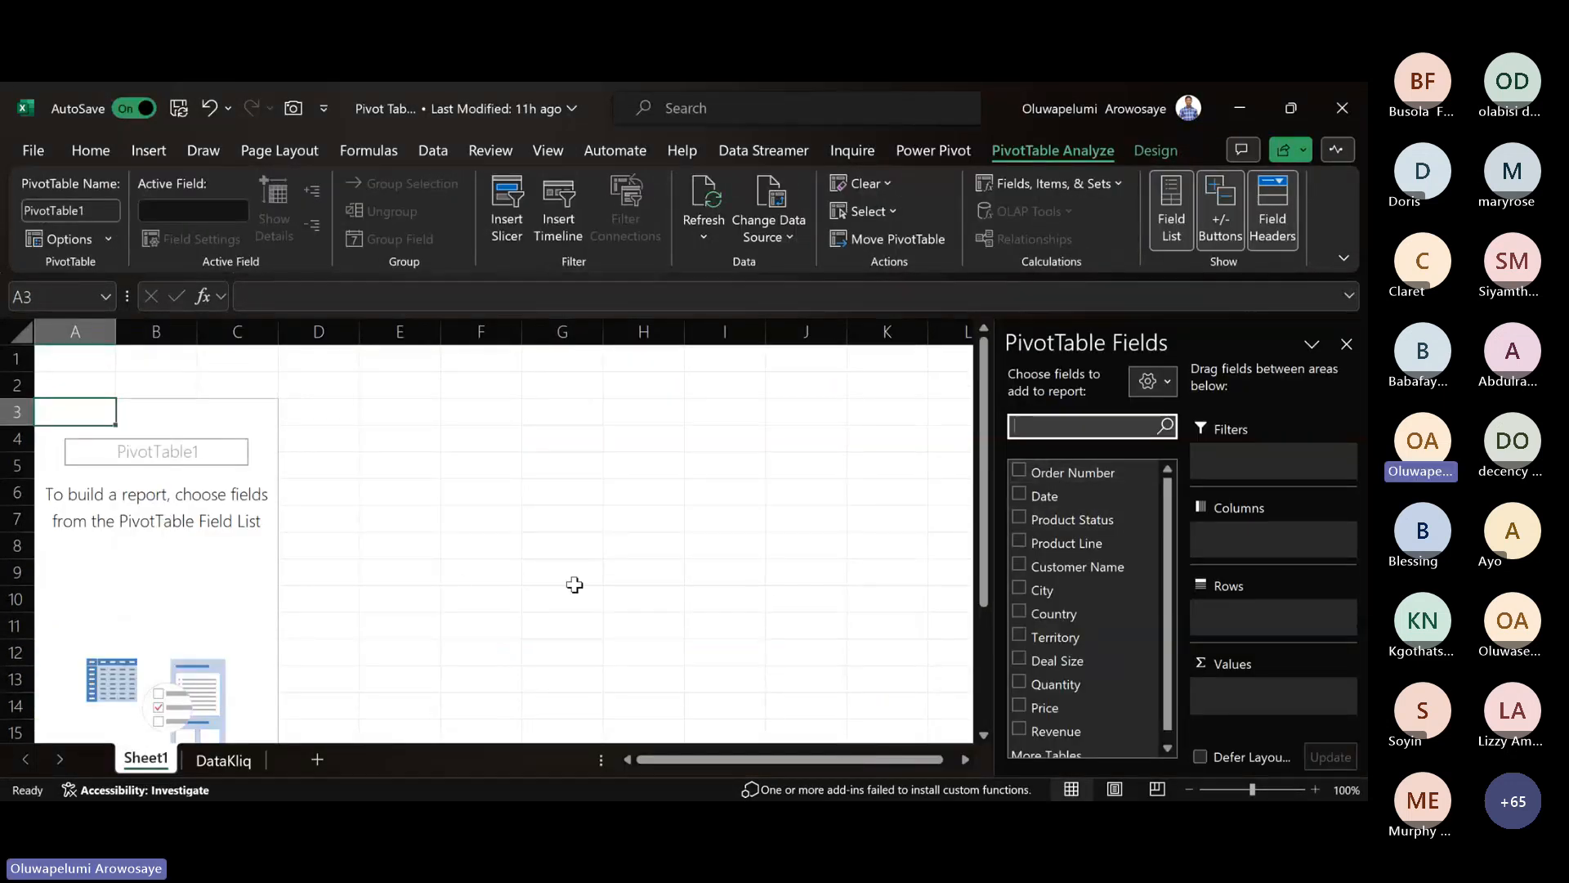
{"action": "scroll", "coordinate": [457, 585], "scroll_direction": "down", "scroll_amount": 1}
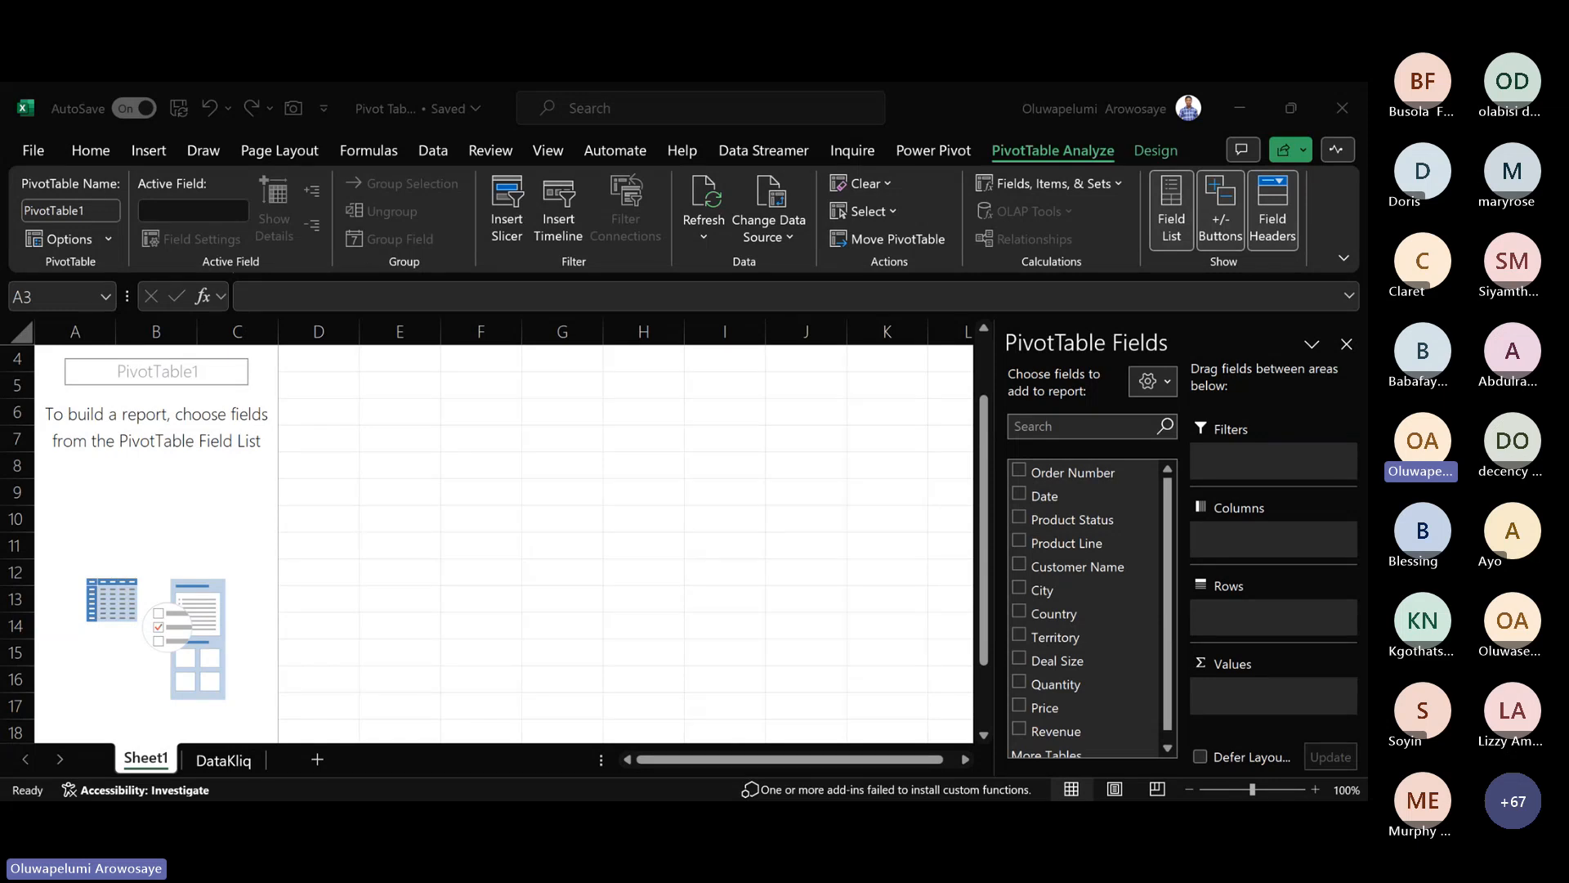
{"action": "left_click", "coordinate": [1012, 596]}
{"action": "key", "text": "alt+Tab"}
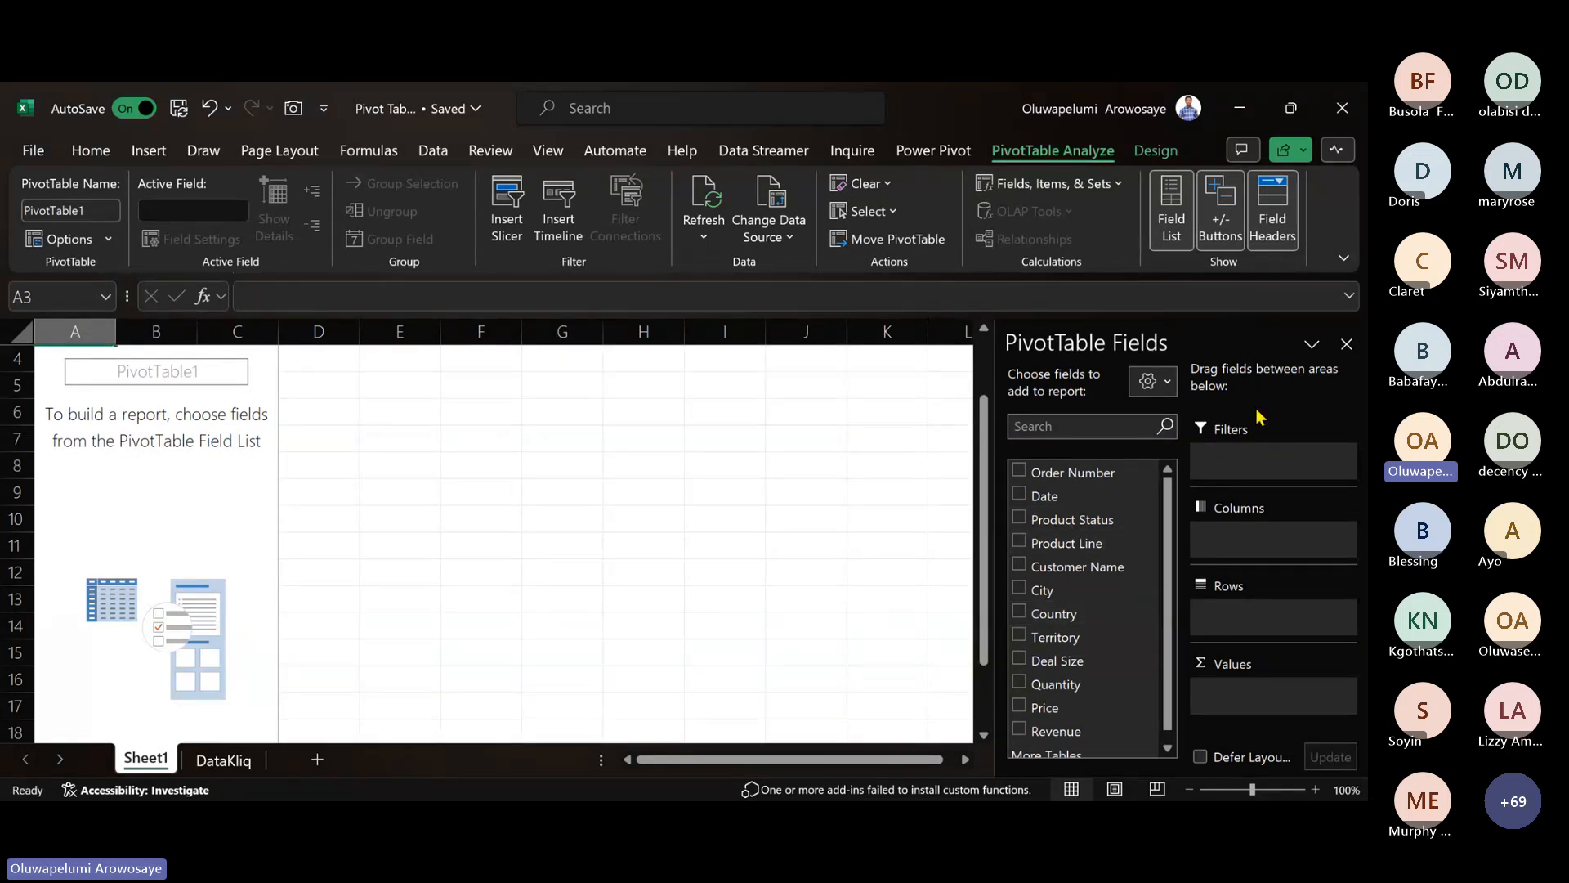
{"action": "left_click", "coordinate": [1173, 383]}
{"action": "left_click", "coordinate": [942, 431]}
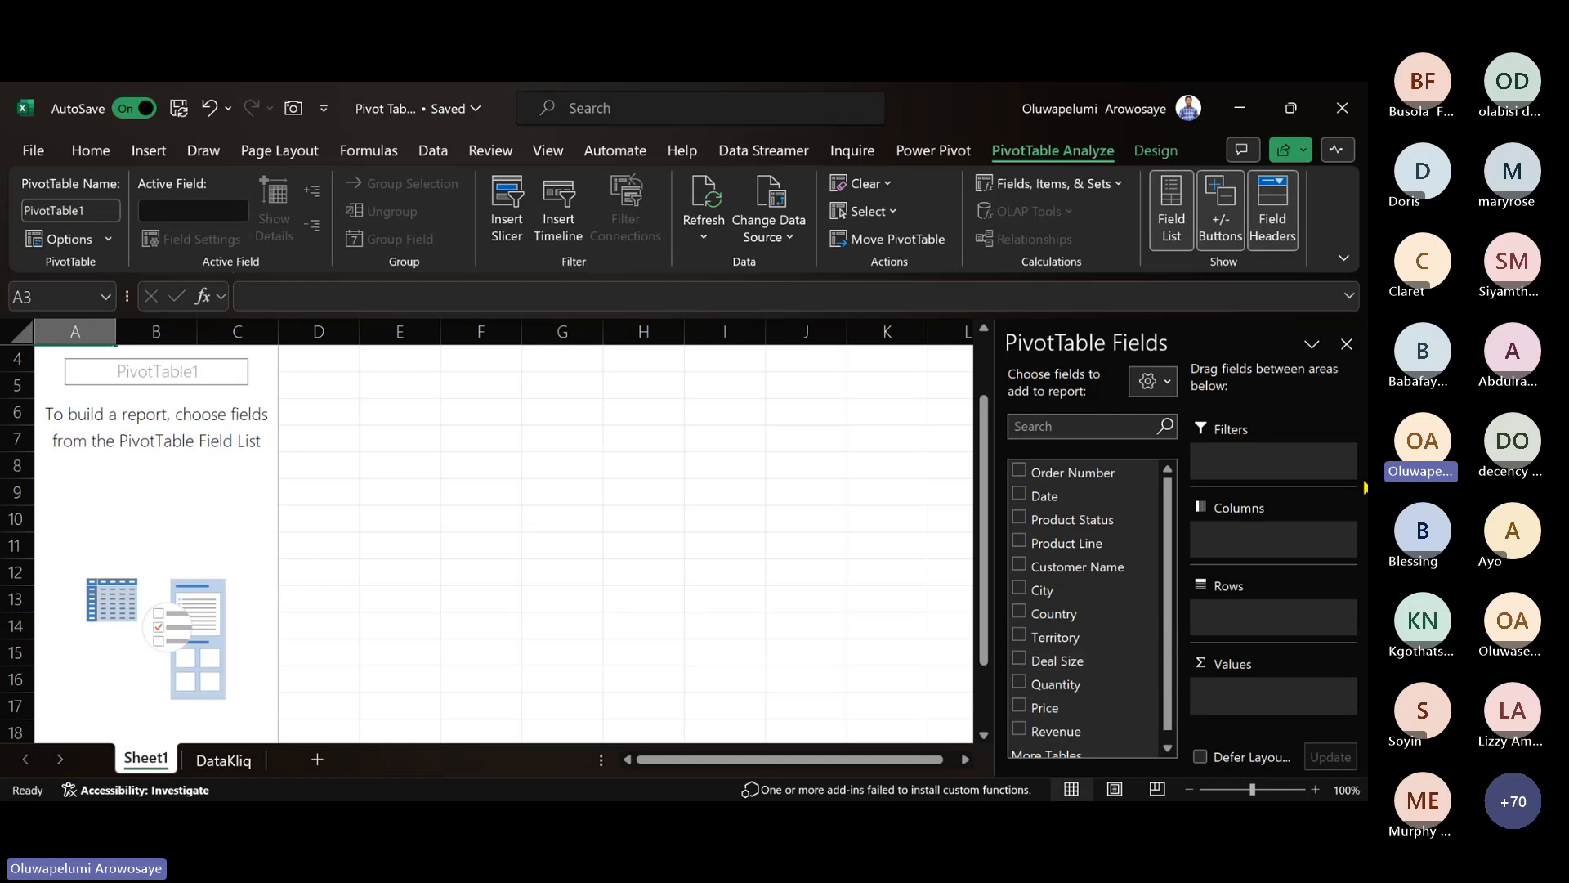
- Arrange the PivotTable Fields pane with the fields and areas sections stacked, and look through the field list
{"action": "left_click", "coordinate": [1154, 382]}
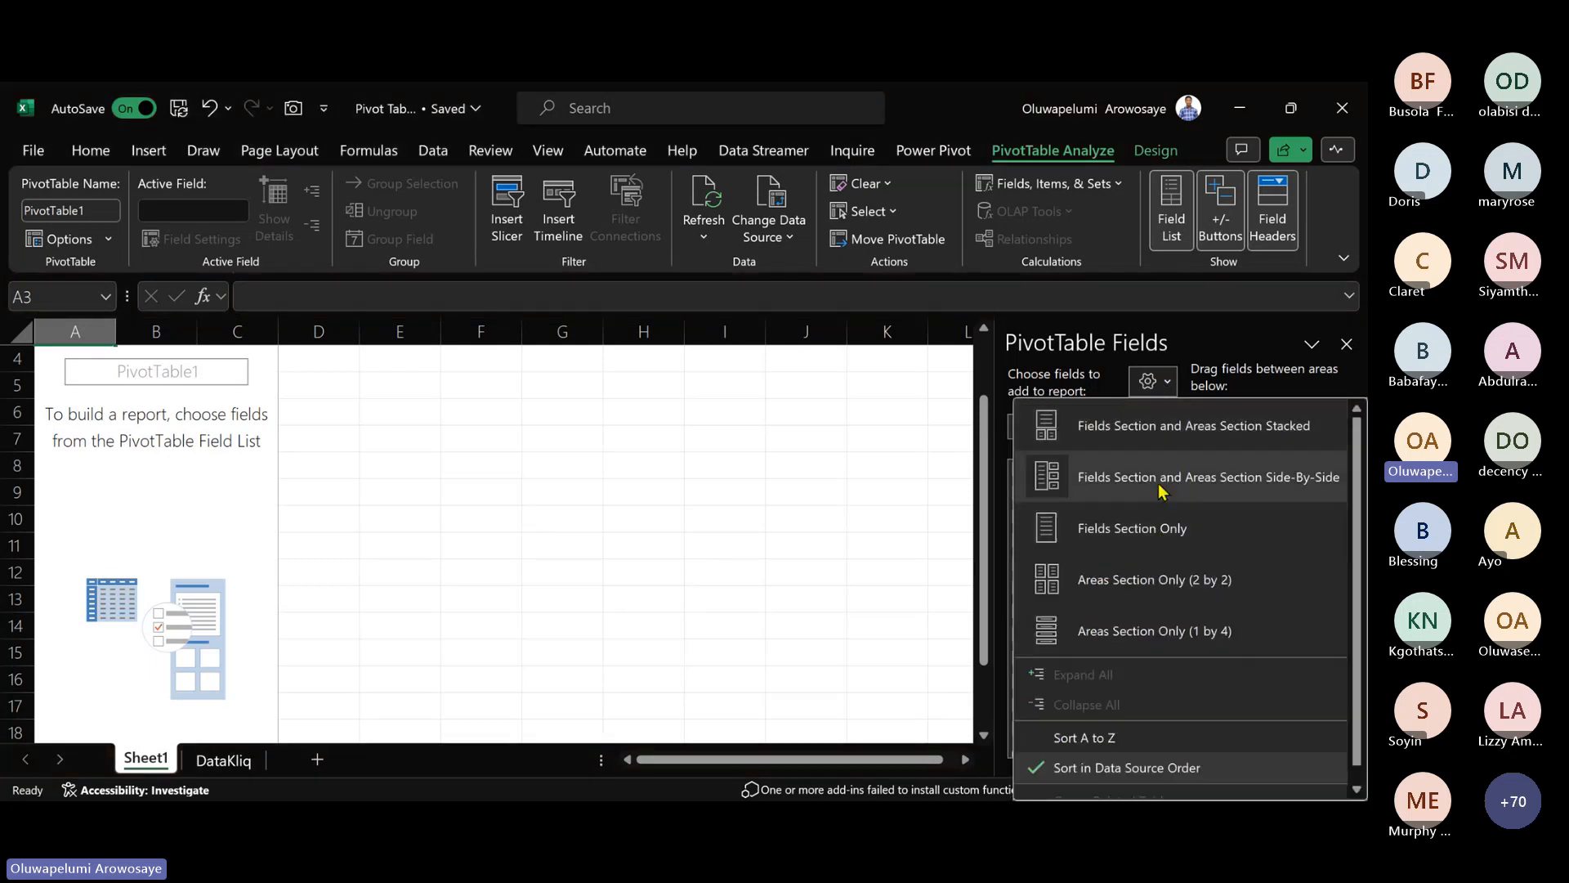
{"action": "left_click", "coordinate": [1164, 447]}
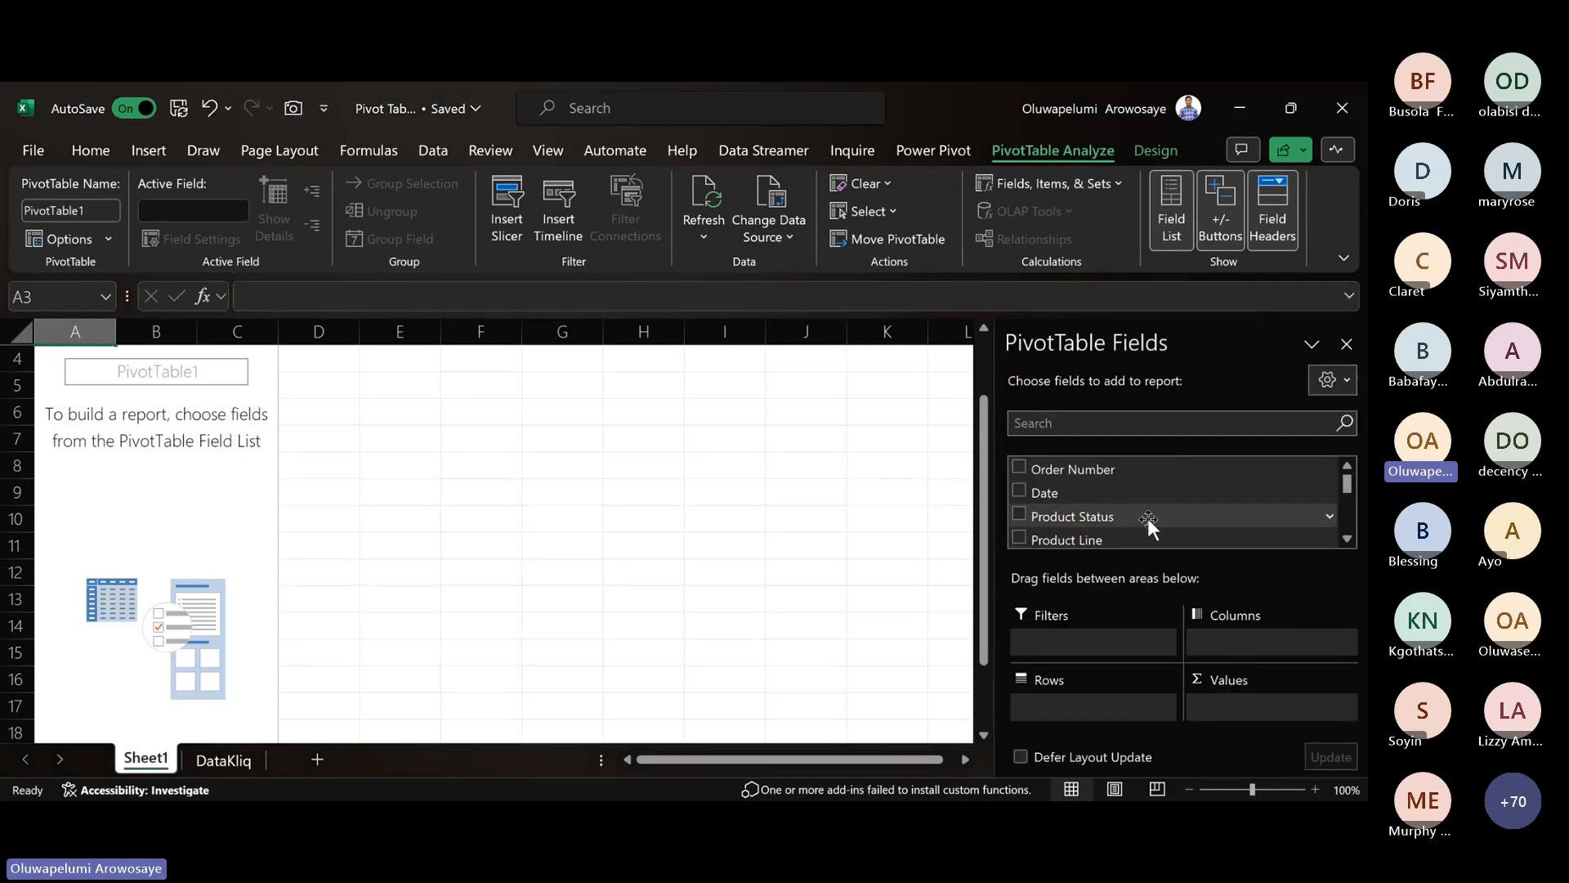
{"action": "scroll", "coordinate": [1224, 483], "scroll_direction": "down", "scroll_amount": 5}
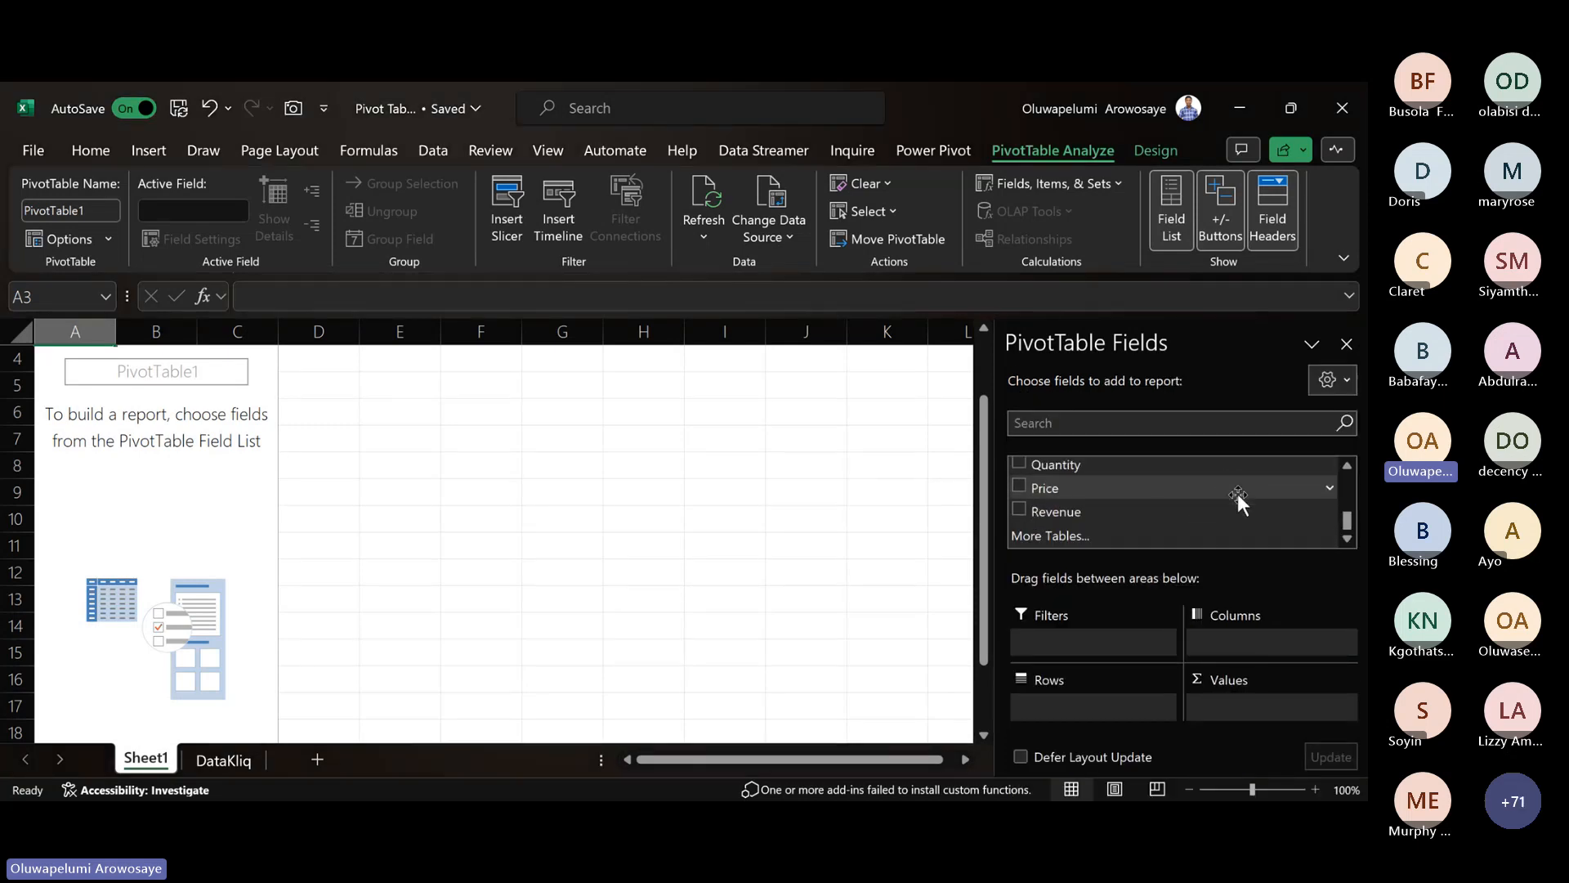
{"action": "scroll", "coordinate": [1234, 493], "scroll_direction": "up", "scroll_amount": 5}
{"action": "scroll", "coordinate": [1234, 494], "scroll_direction": "down", "scroll_amount": 5}
{"action": "scroll", "coordinate": [1234, 494], "scroll_direction": "up", "scroll_amount": 5}
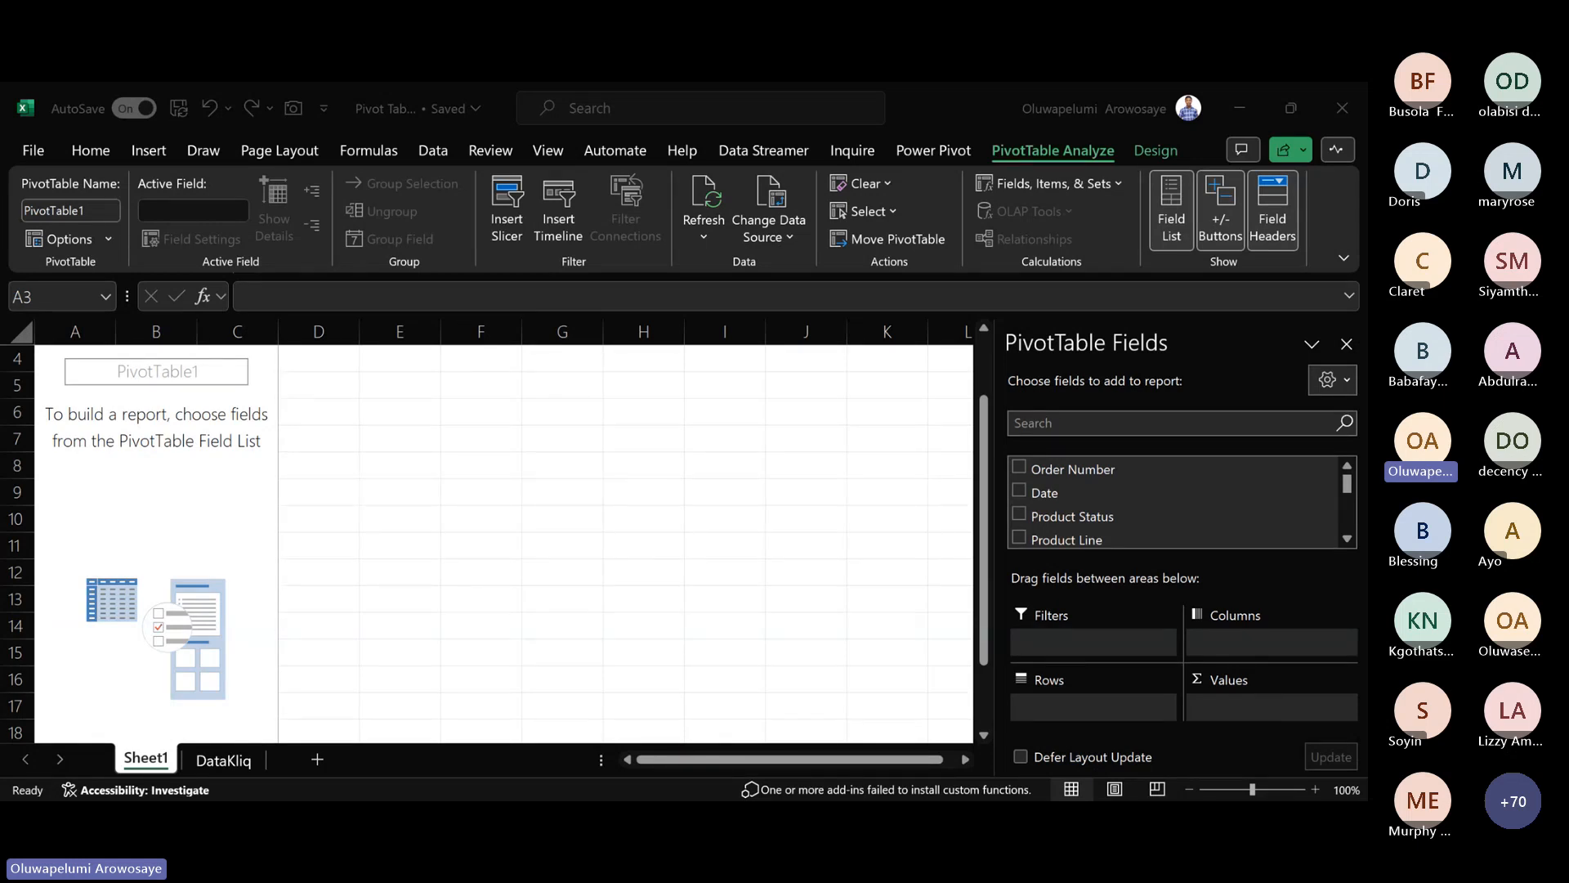
{"action": "left_click", "coordinate": [1292, 587]}
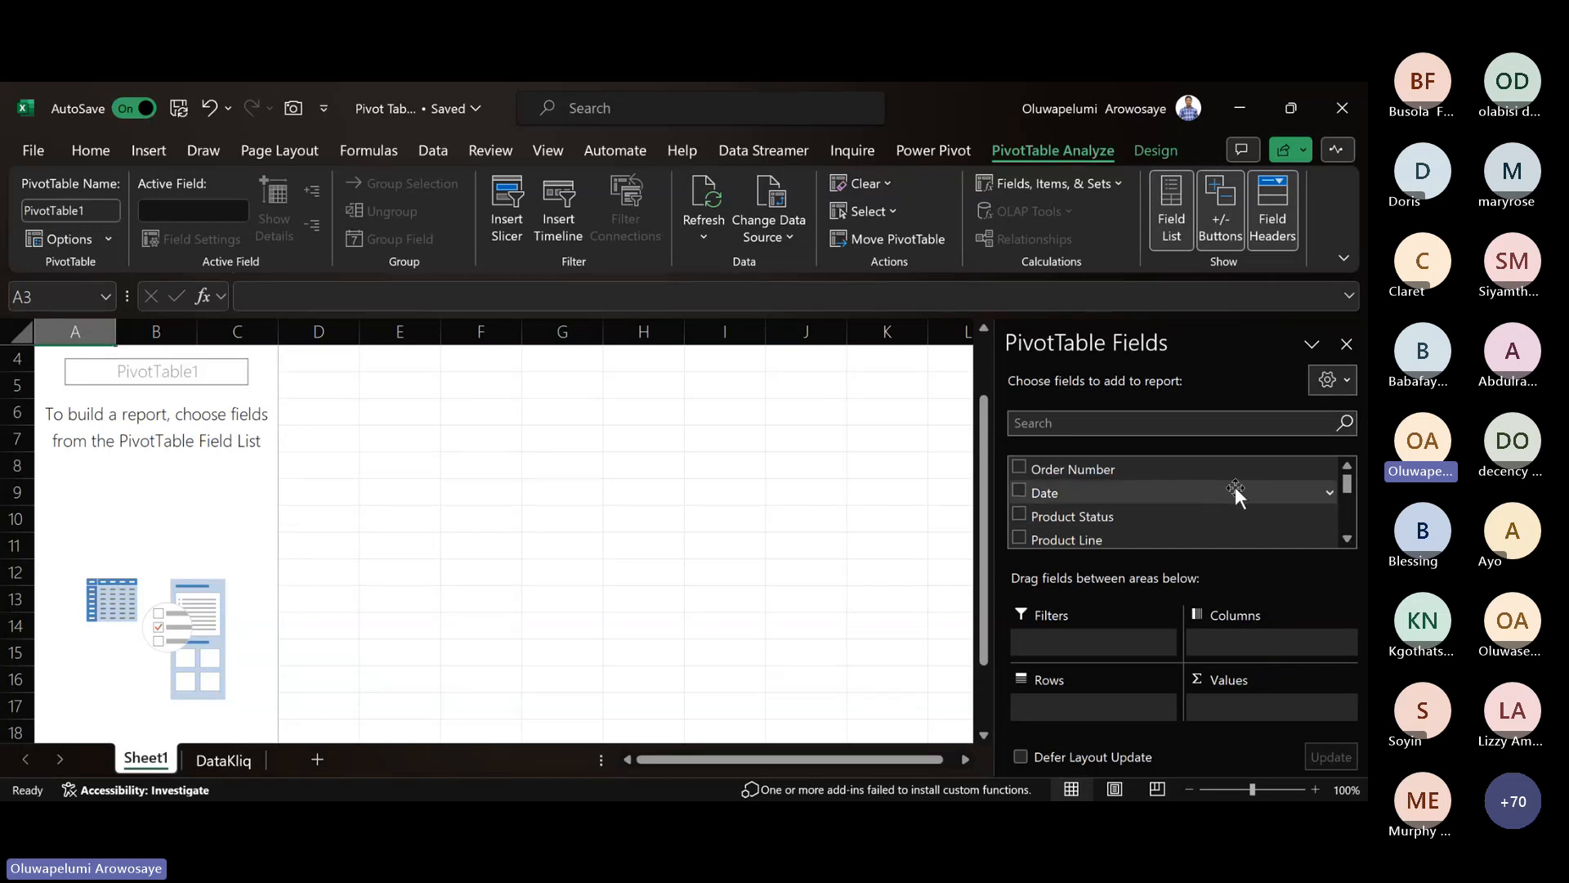
{"action": "scroll", "coordinate": [1234, 487], "scroll_direction": "down", "scroll_amount": 3}
{"action": "scroll", "coordinate": [1234, 487], "scroll_direction": "up", "scroll_amount": 3}
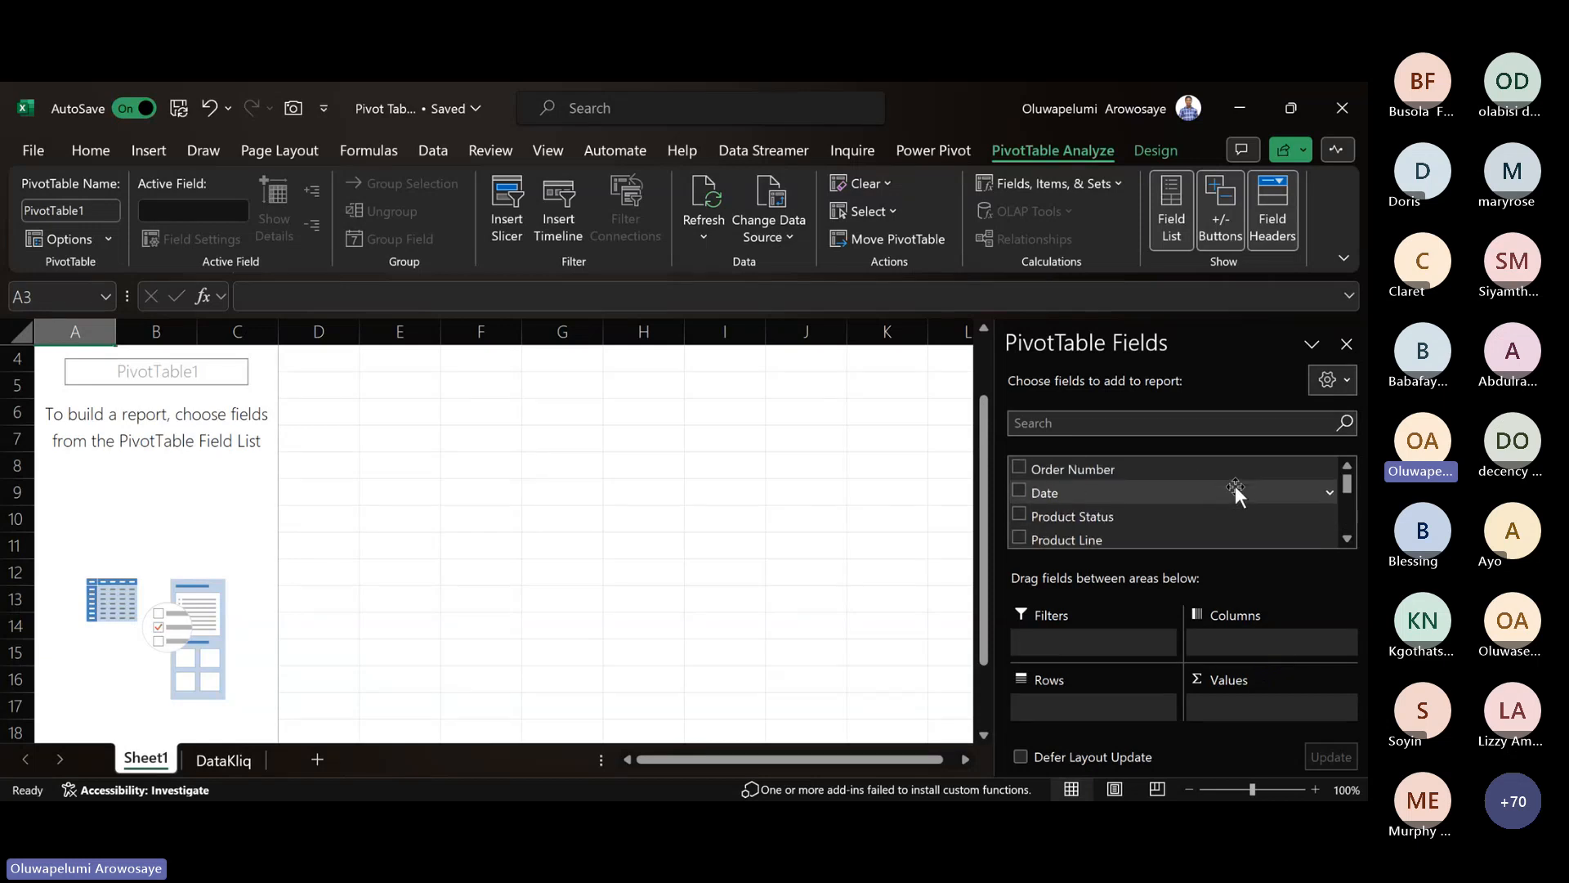
- Set the PivotTable Fields pane to the Fields Section and Areas Section Side-By-Side layout
{"action": "left_click", "coordinate": [1355, 383]}
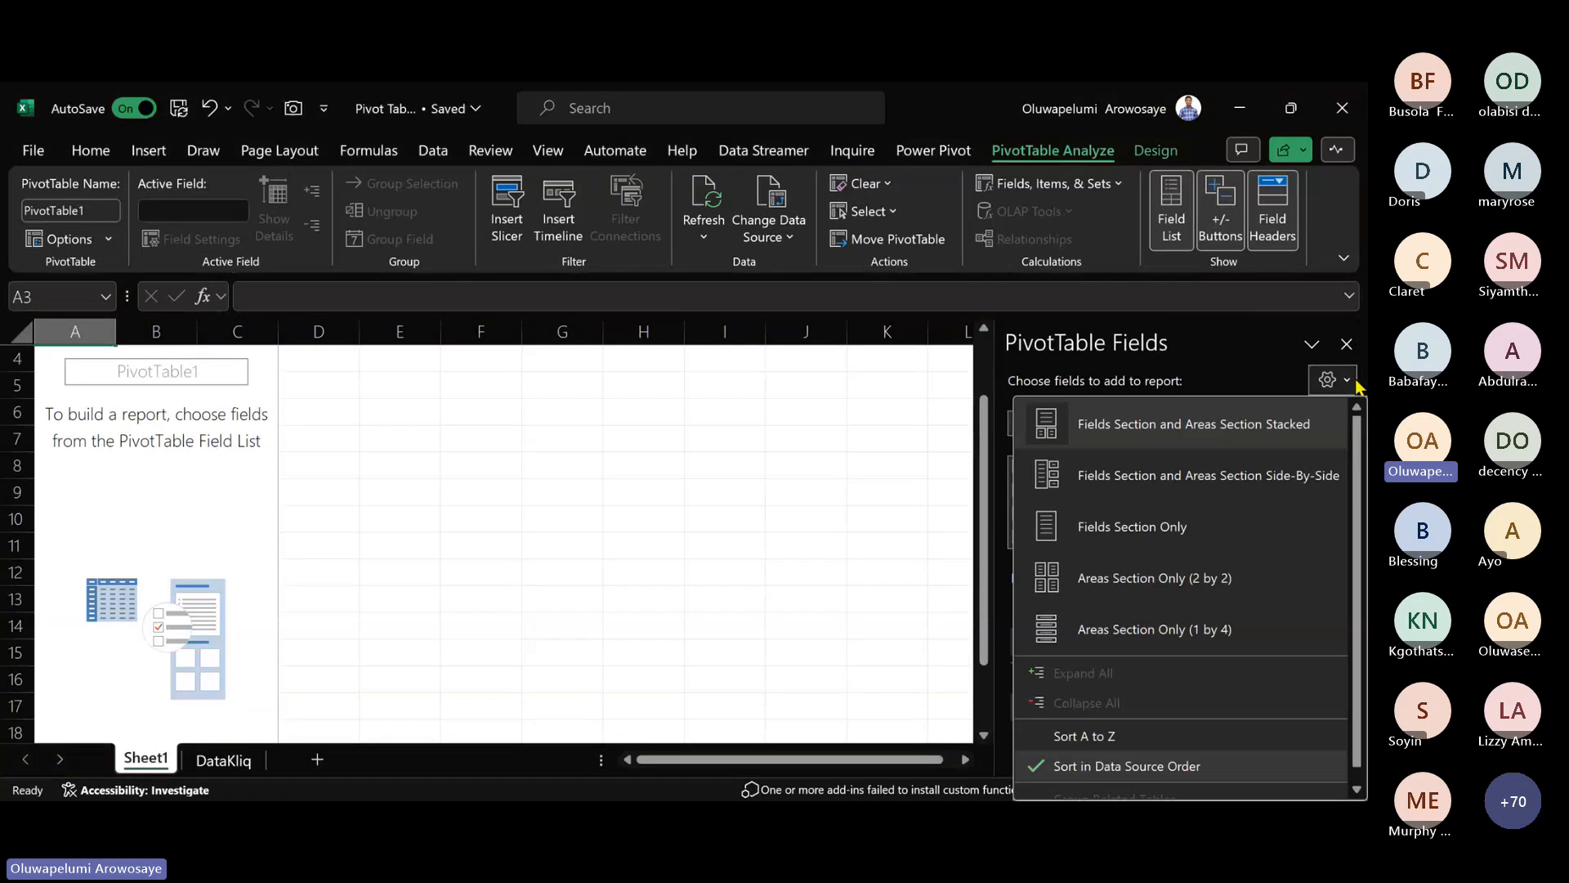
{"action": "left_click", "coordinate": [1147, 483]}
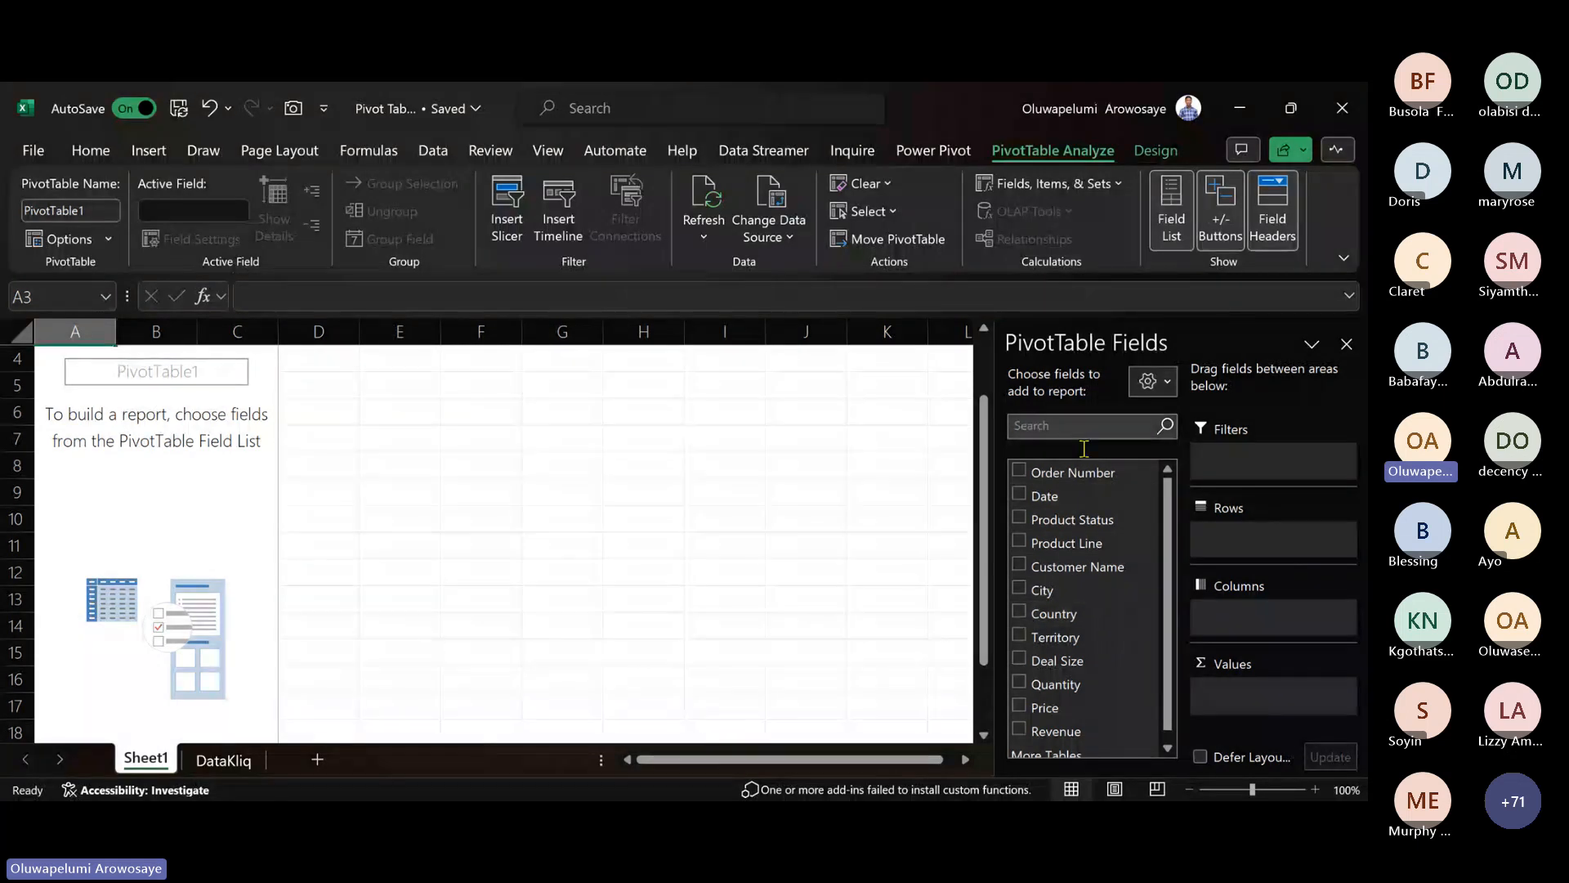
- Add Country to the PivotTable's rows and Revenue to its values as a sum
{"action": "left_click", "coordinate": [1020, 614]}
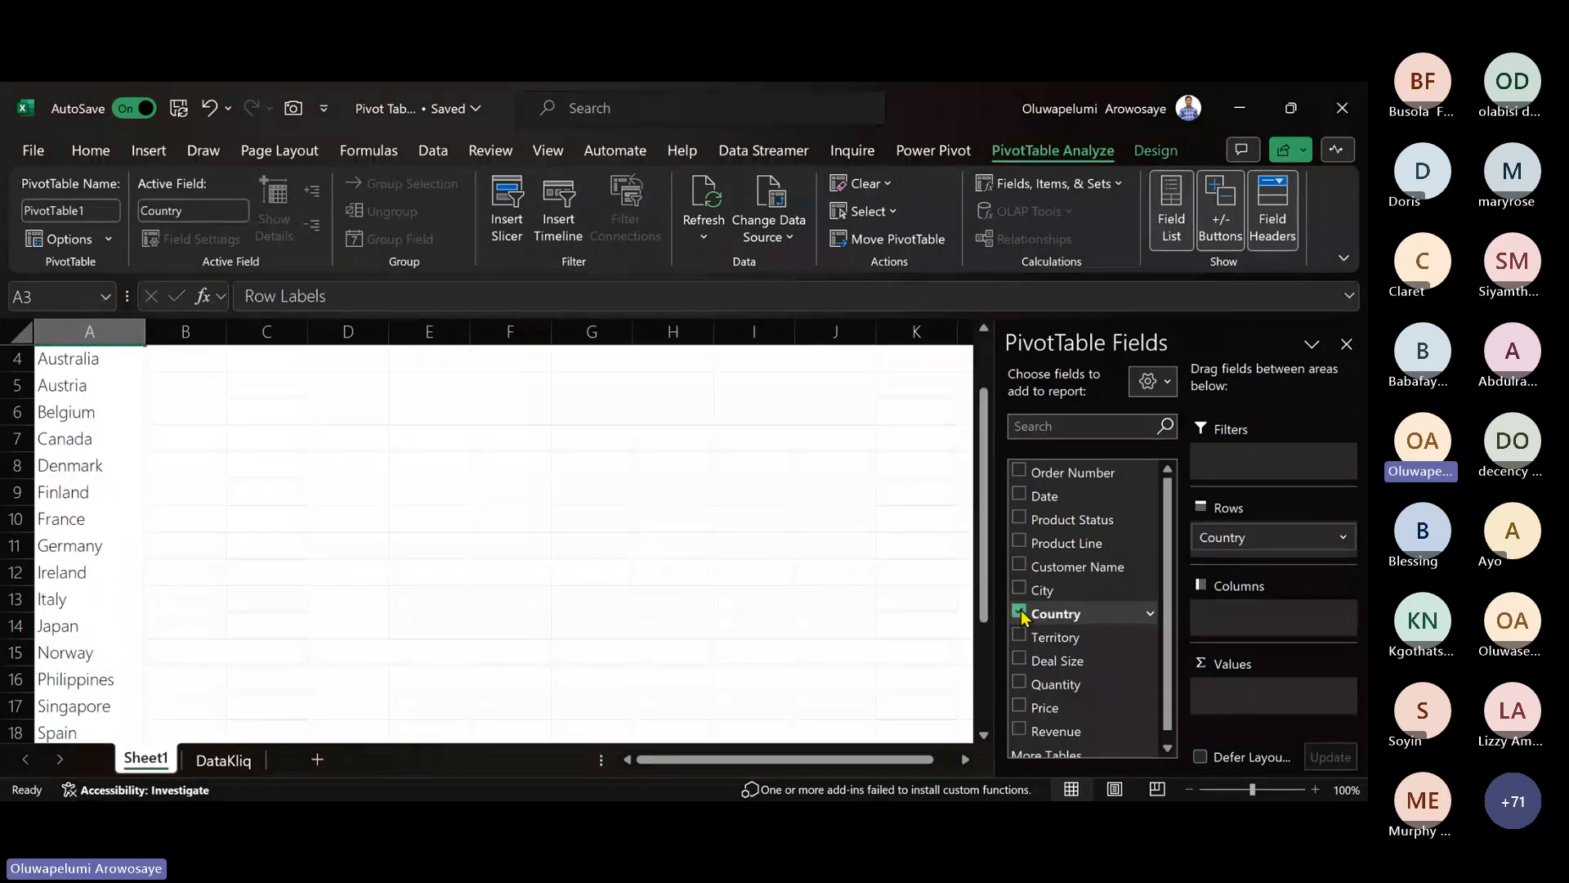
{"action": "scroll", "coordinate": [1042, 649], "scroll_direction": "down", "scroll_amount": 1}
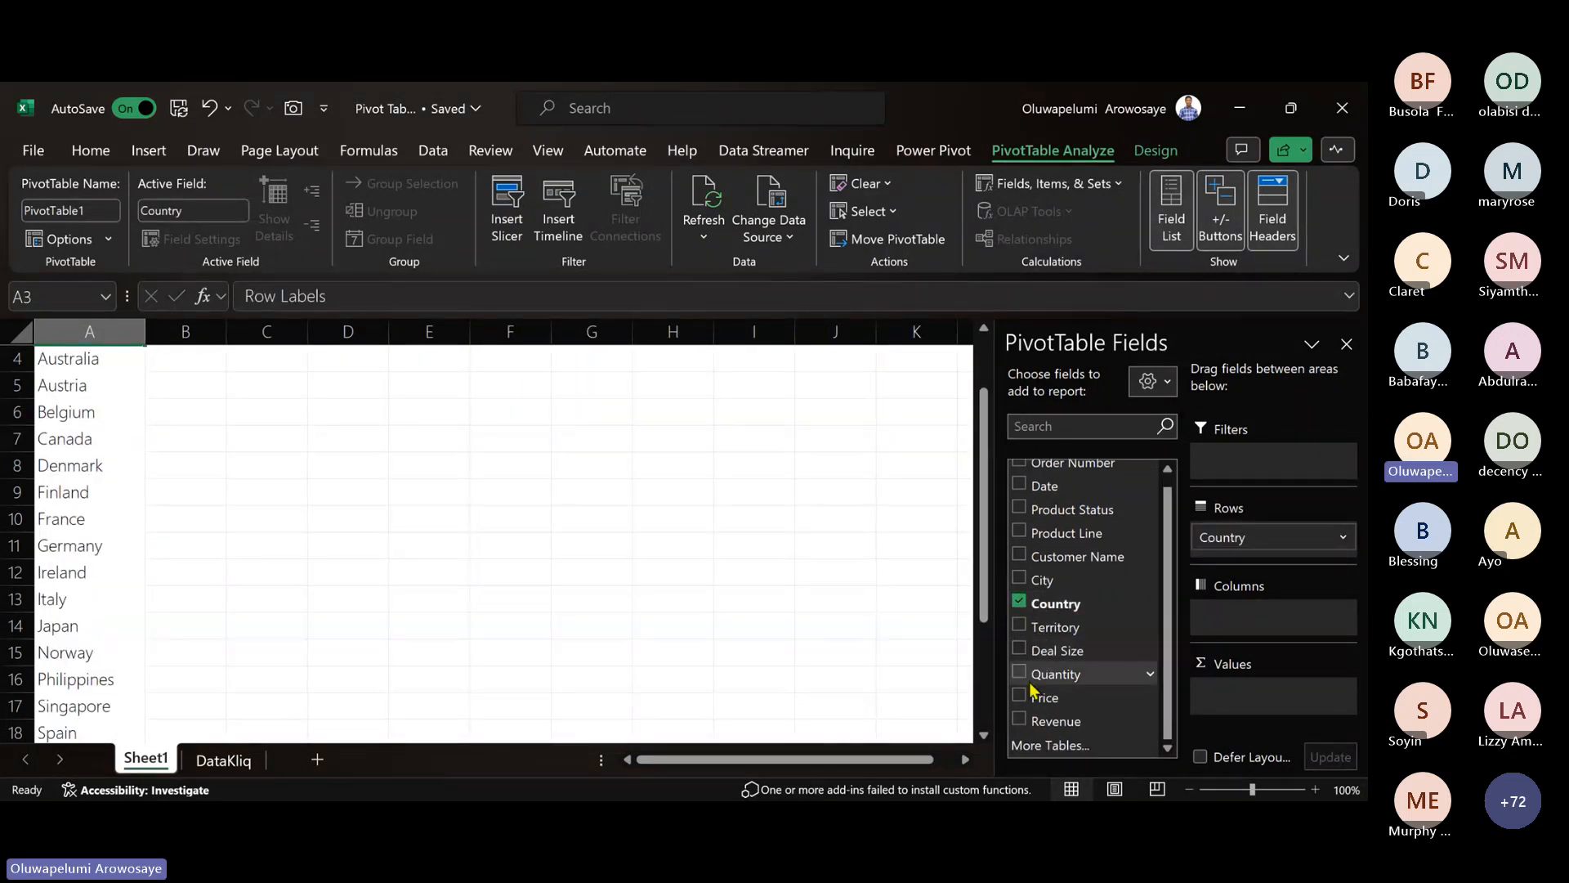
{"action": "left_click", "coordinate": [1023, 723]}
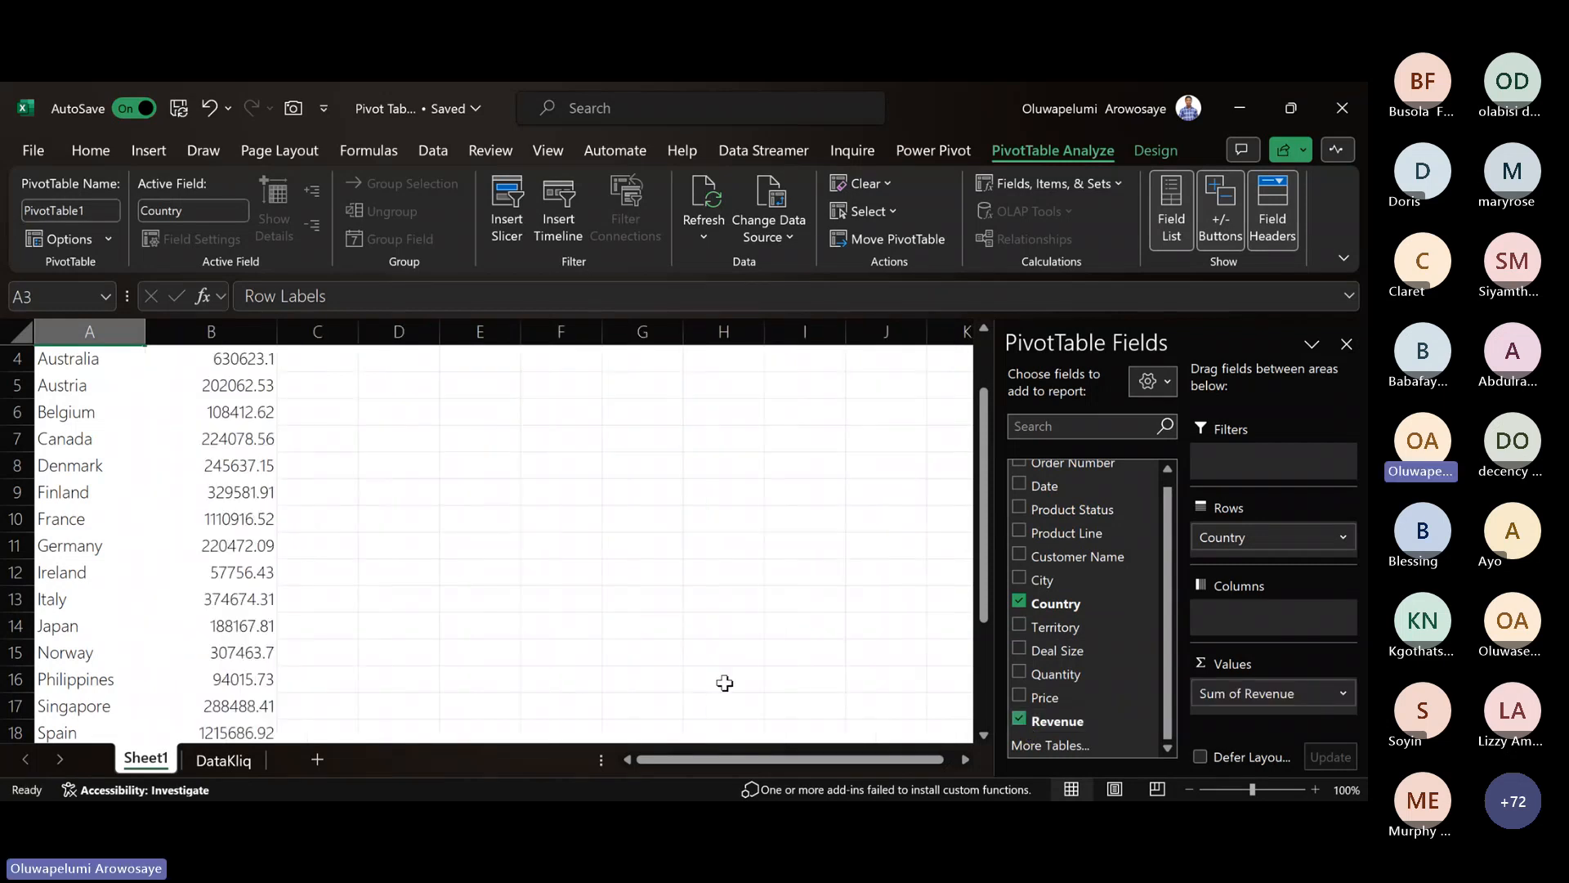
- Review the revenue by country in the PivotTable, inspecting the entries for Australia and Austria
{"action": "scroll", "coordinate": [263, 557], "scroll_direction": "up", "scroll_amount": 1}
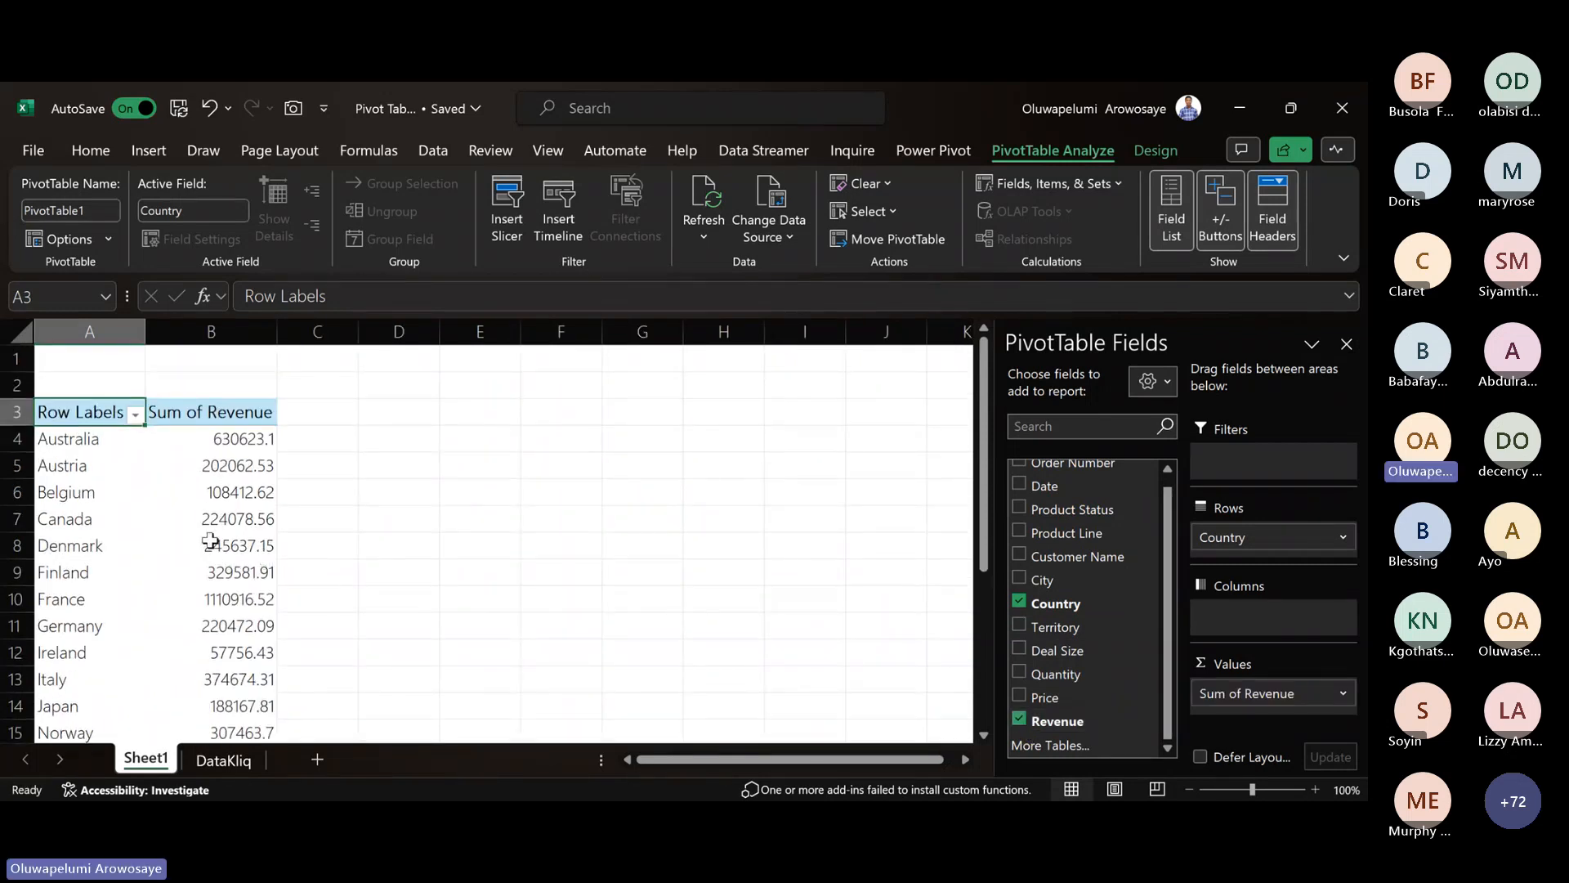
{"action": "scroll", "coordinate": [211, 541], "scroll_direction": "down", "scroll_amount": 1}
{"action": "scroll", "coordinate": [211, 541], "scroll_direction": "up", "scroll_amount": 1}
{"action": "left_click", "coordinate": [224, 436]}
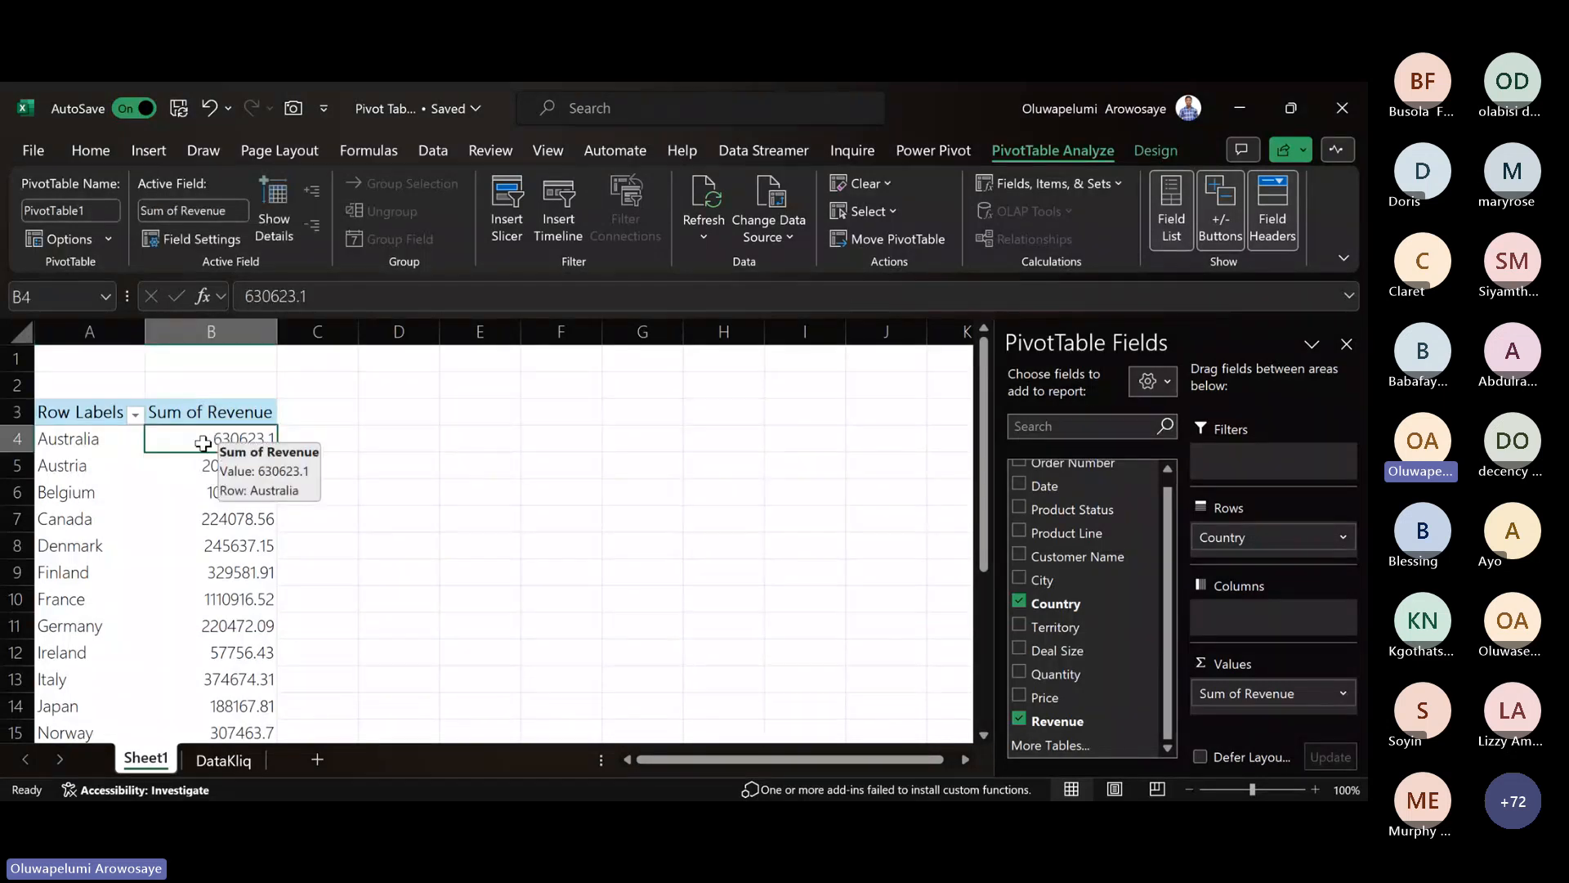
{"action": "left_click", "coordinate": [68, 479]}
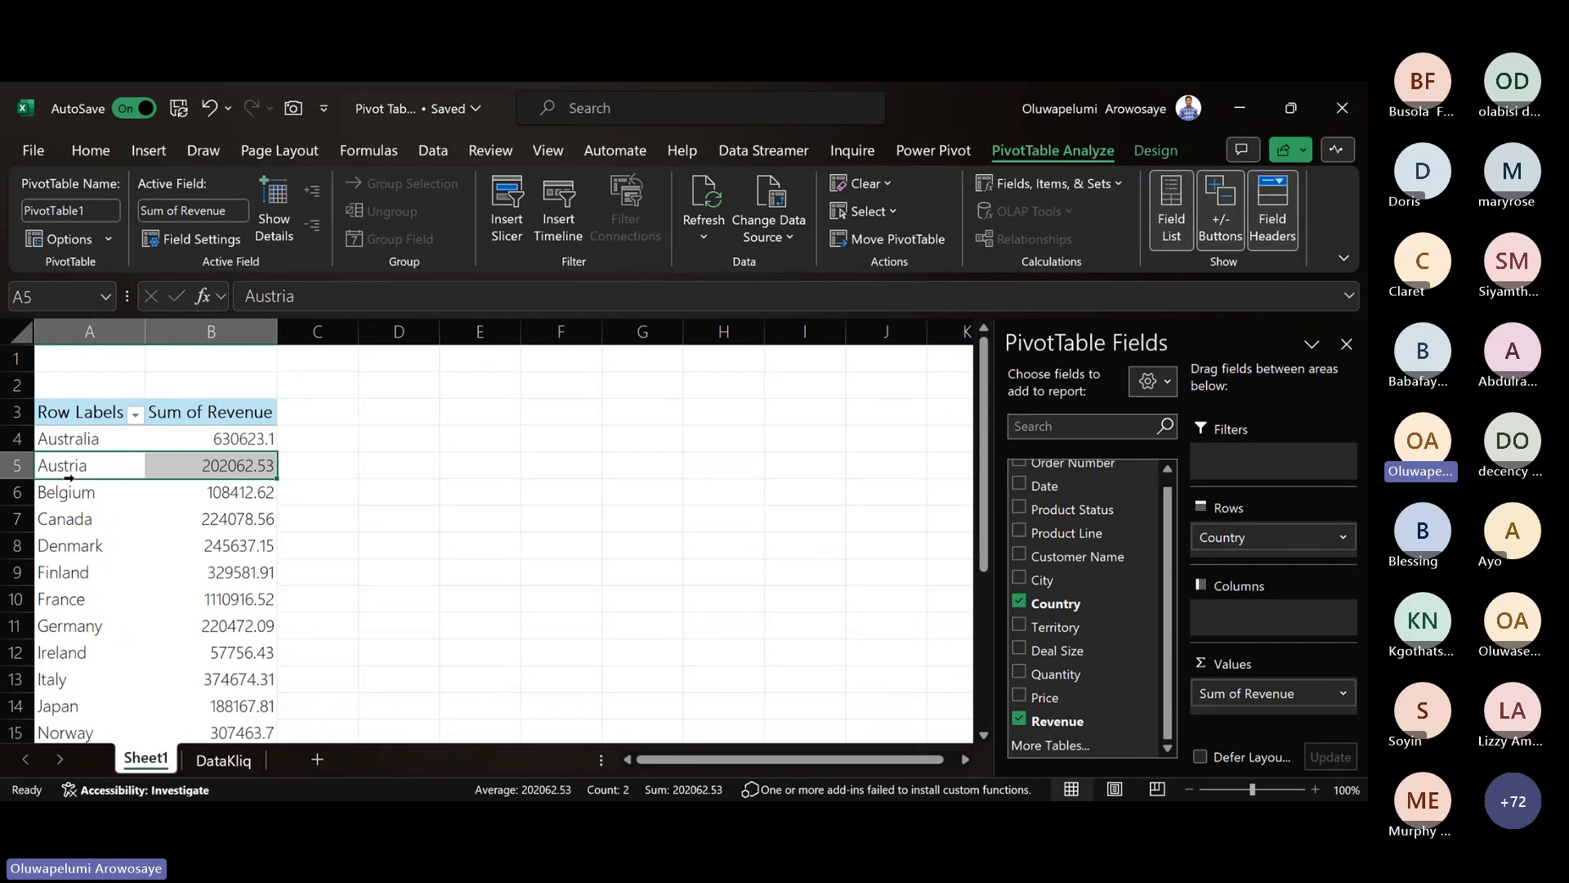
{"action": "left_click", "coordinate": [249, 465]}
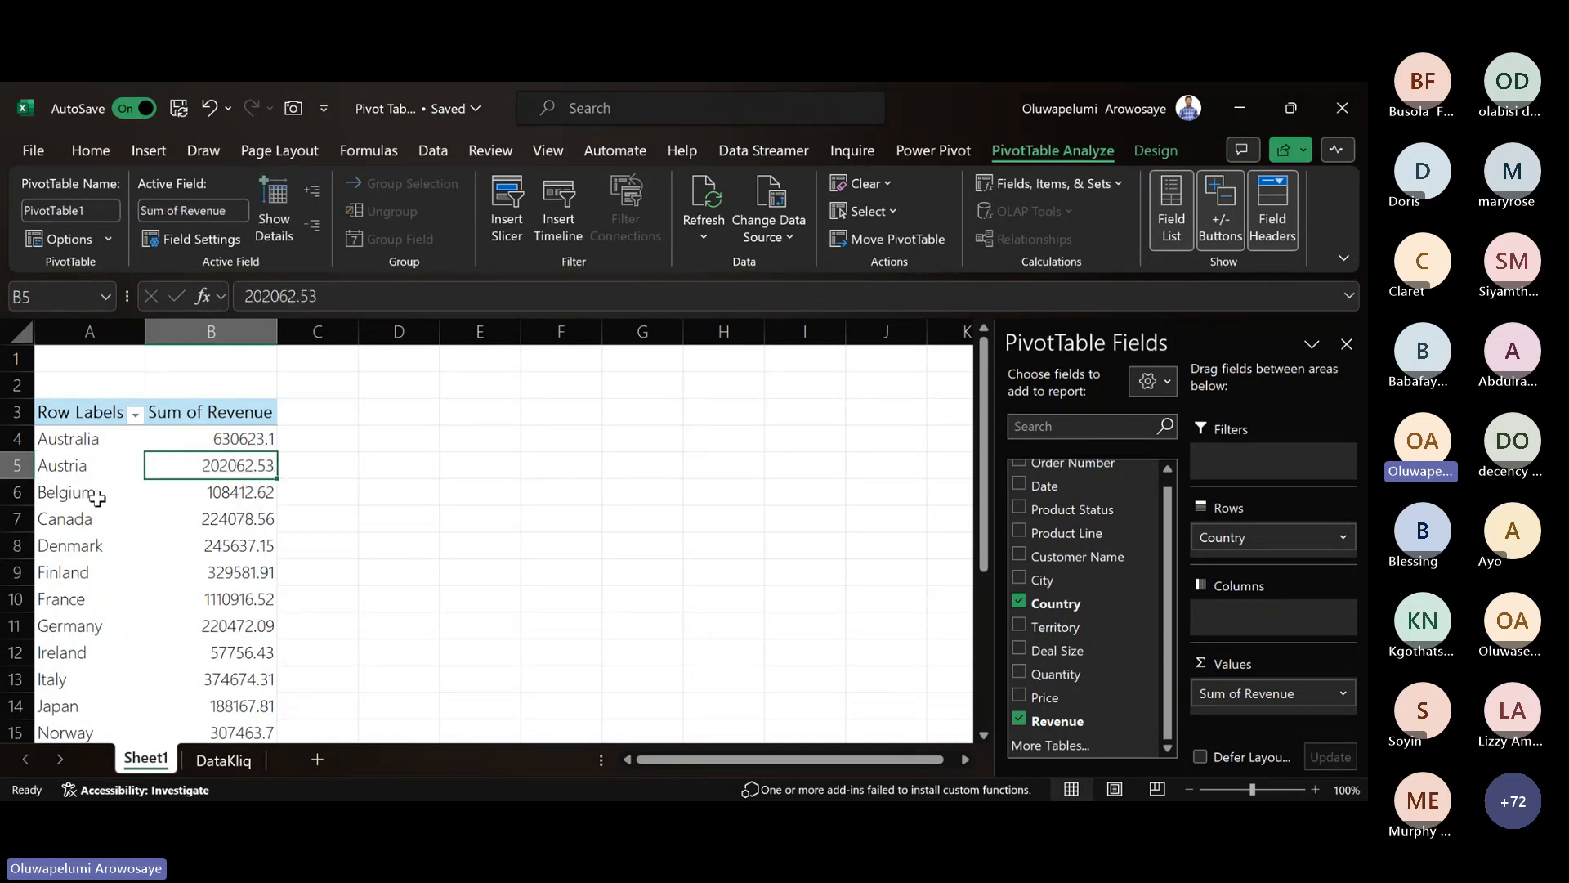
- Review the revenue by country in the PivotTable down to the Grand Total, inspecting the Belgium and Austria values
{"action": "left_click", "coordinate": [232, 493]}
{"action": "scroll", "coordinate": [210, 518], "scroll_direction": "down", "scroll_amount": 9}
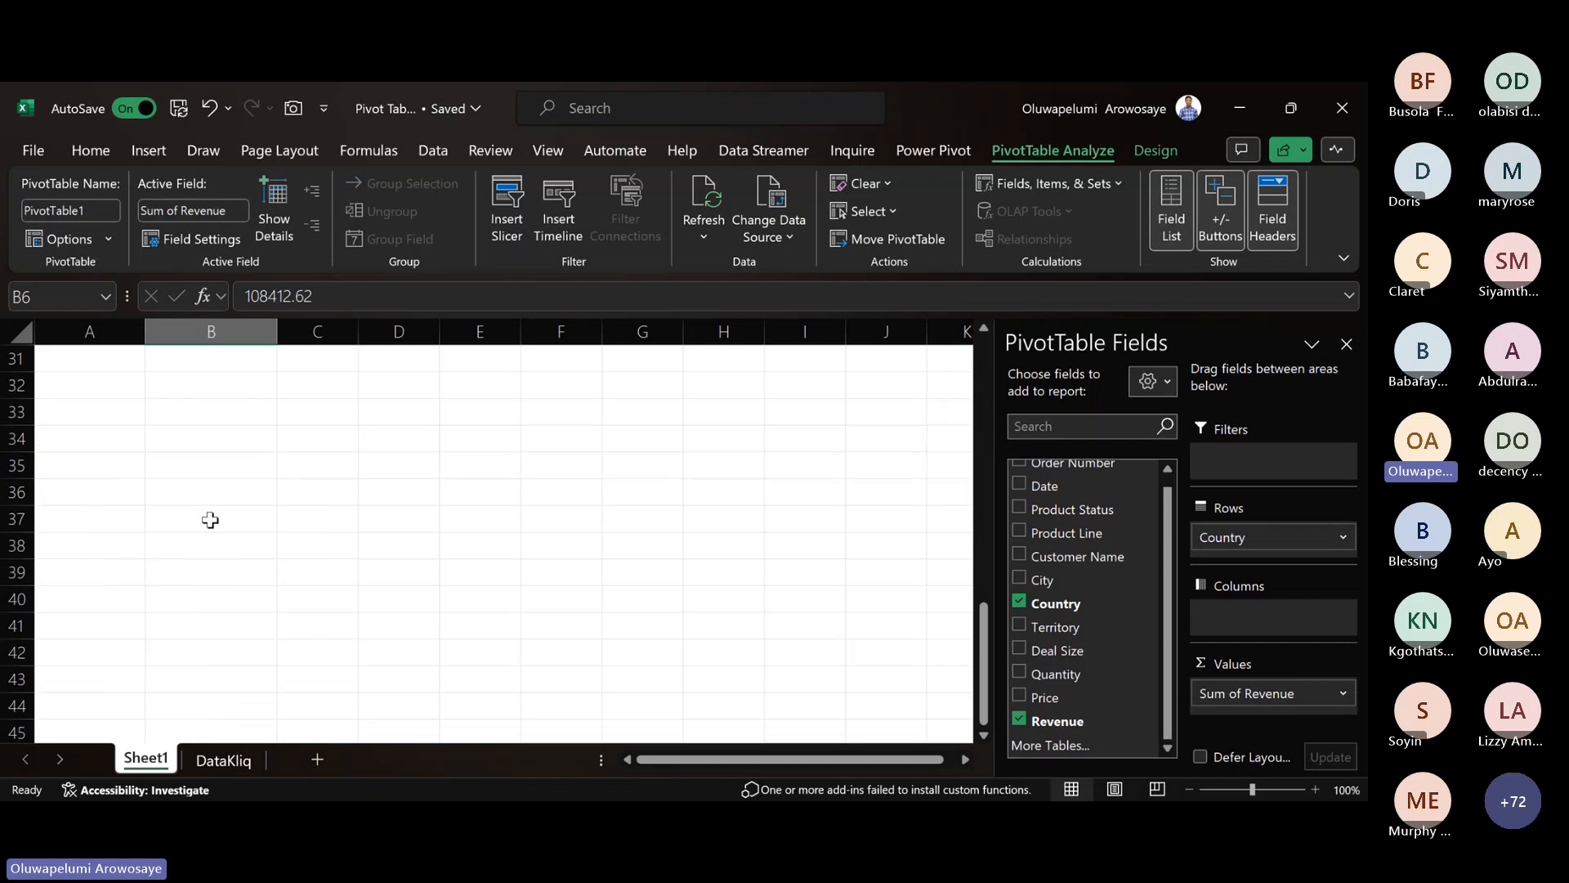
{"action": "scroll", "coordinate": [210, 518], "scroll_direction": "up", "scroll_amount": 8}
{"action": "scroll", "coordinate": [207, 522], "scroll_direction": "down", "scroll_amount": 4}
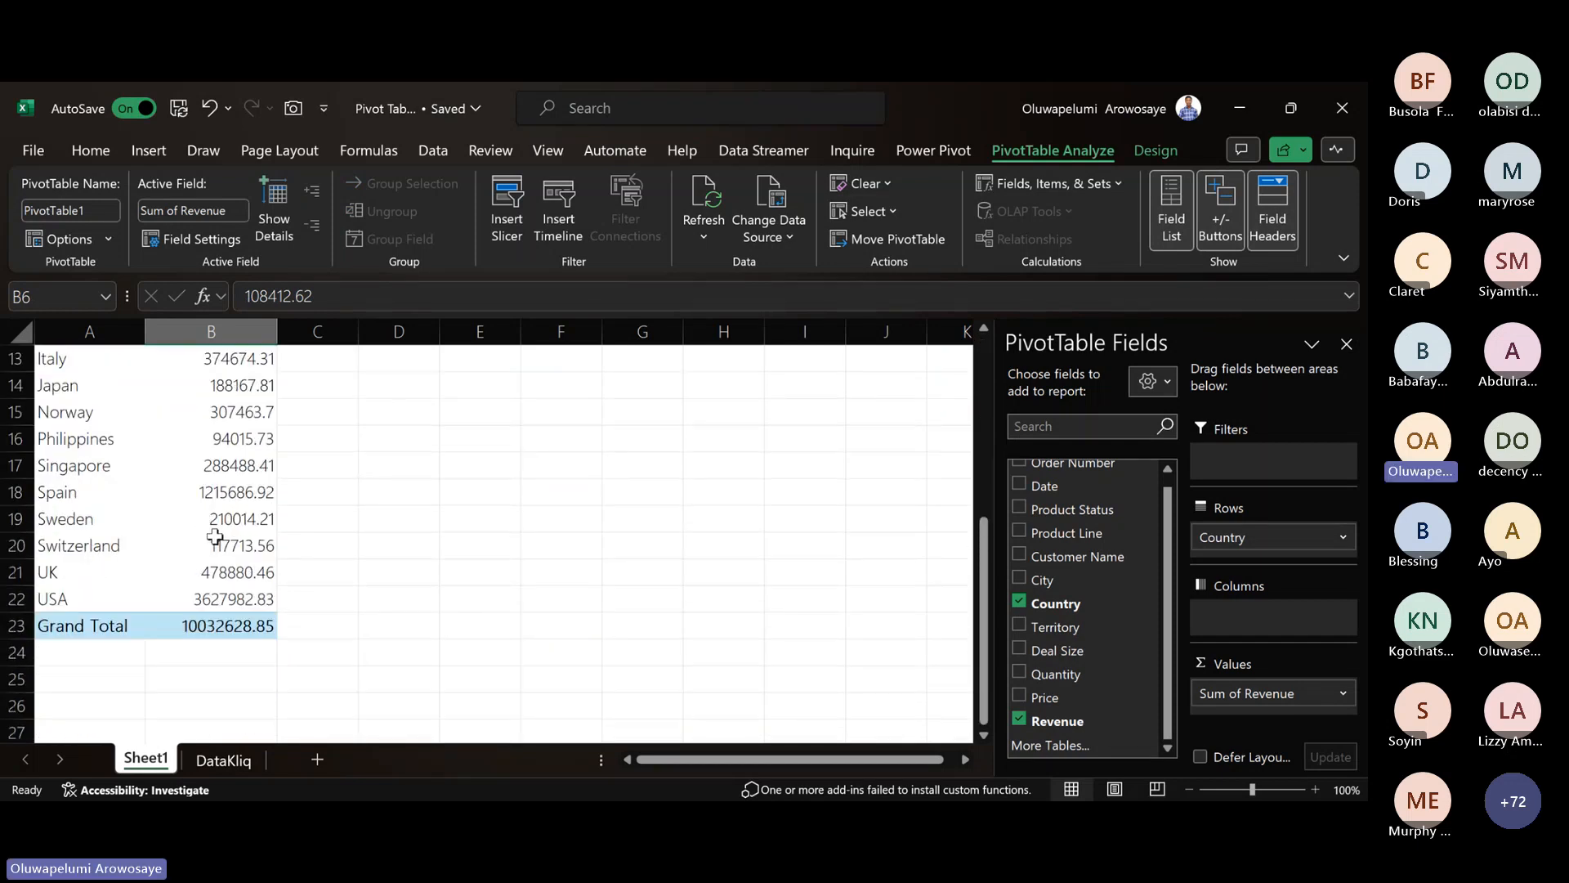
{"action": "scroll", "coordinate": [214, 540], "scroll_direction": "up", "scroll_amount": 4}
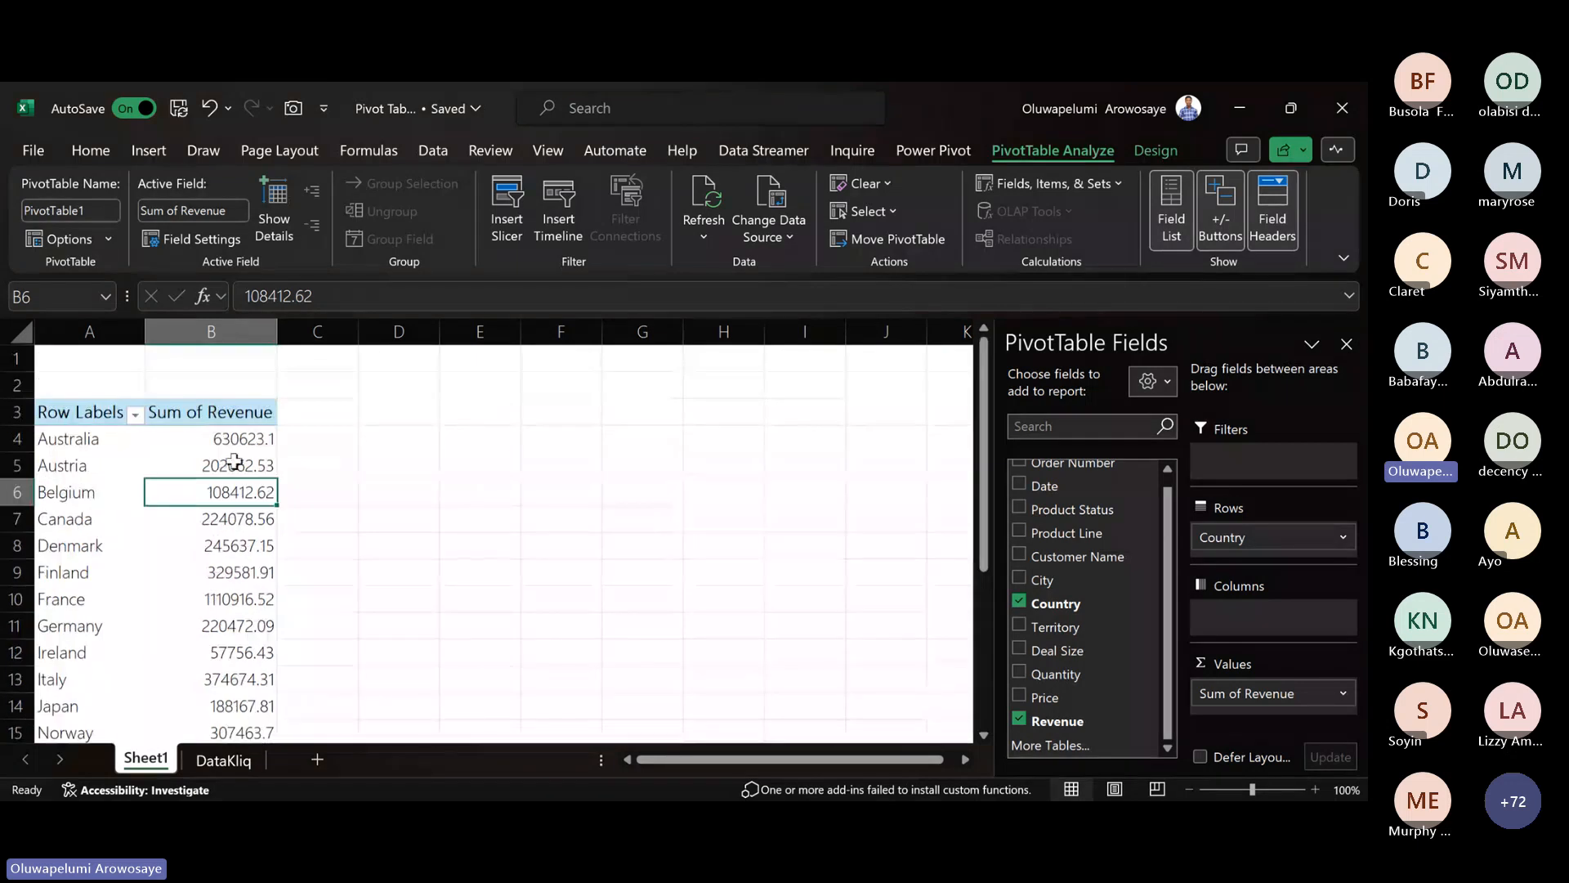
{"action": "mouse_move", "coordinate": [237, 589]}
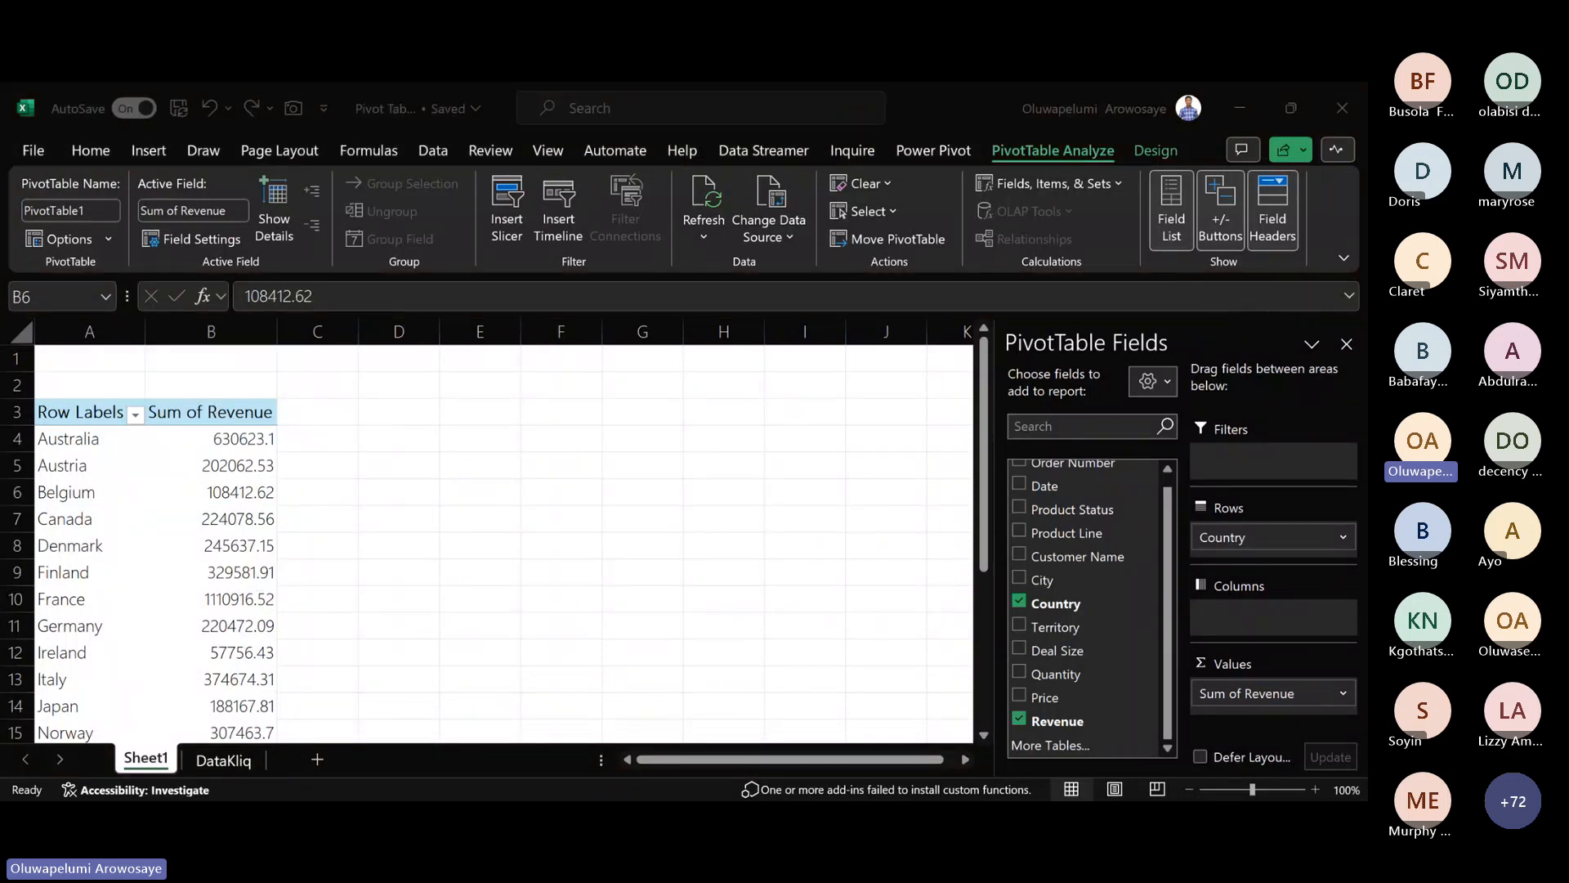
{"action": "left_click", "coordinate": [214, 497]}
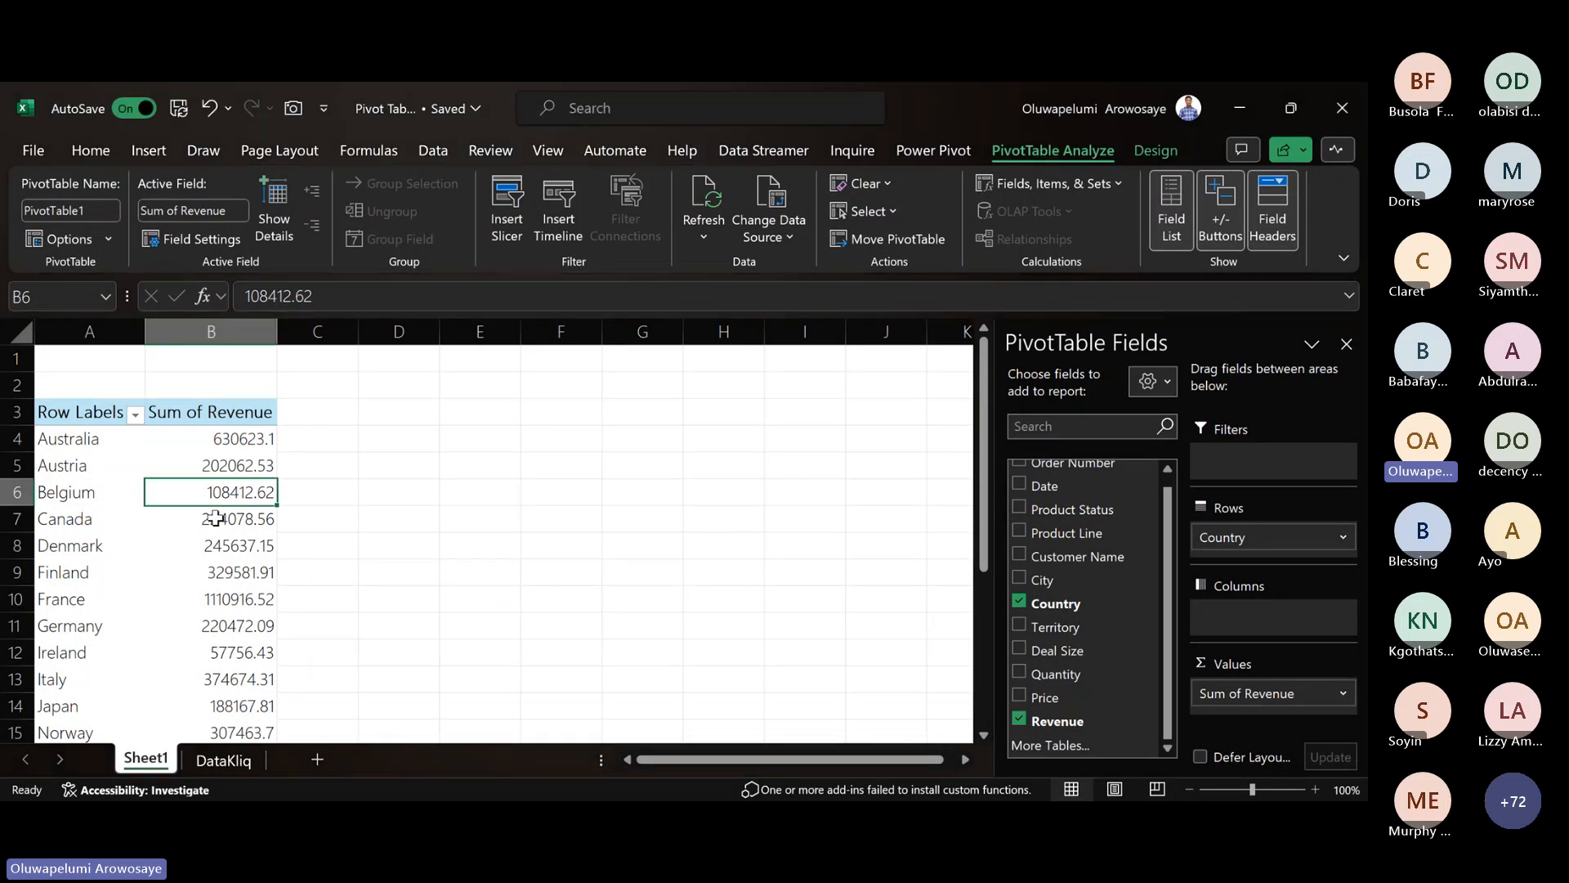
{"action": "mouse_move", "coordinate": [238, 457]}
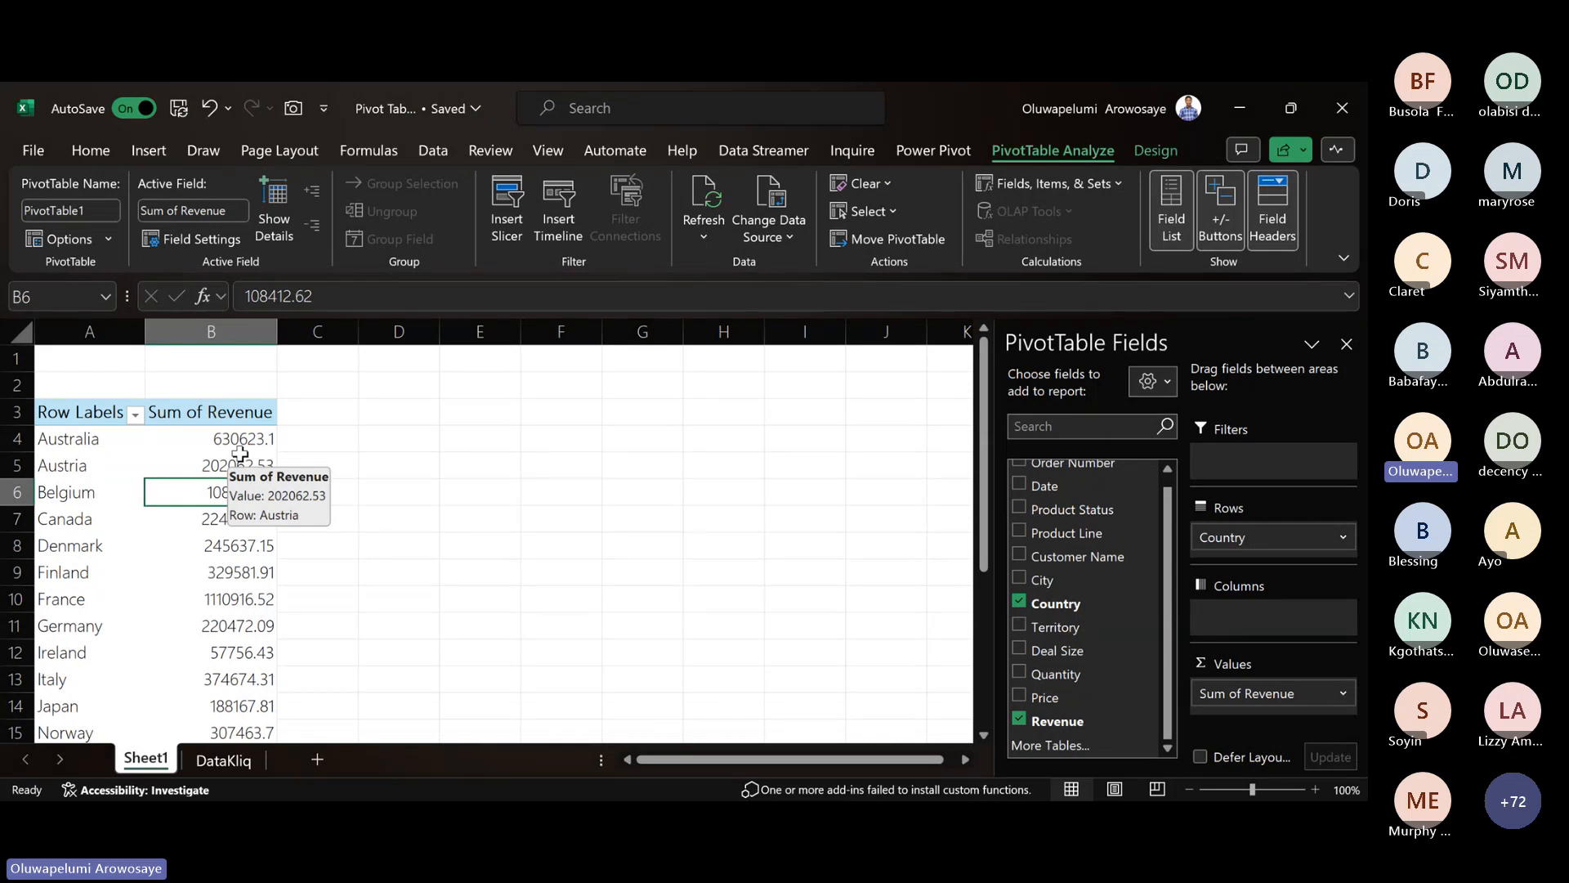
{"action": "left_click", "coordinate": [238, 457]}
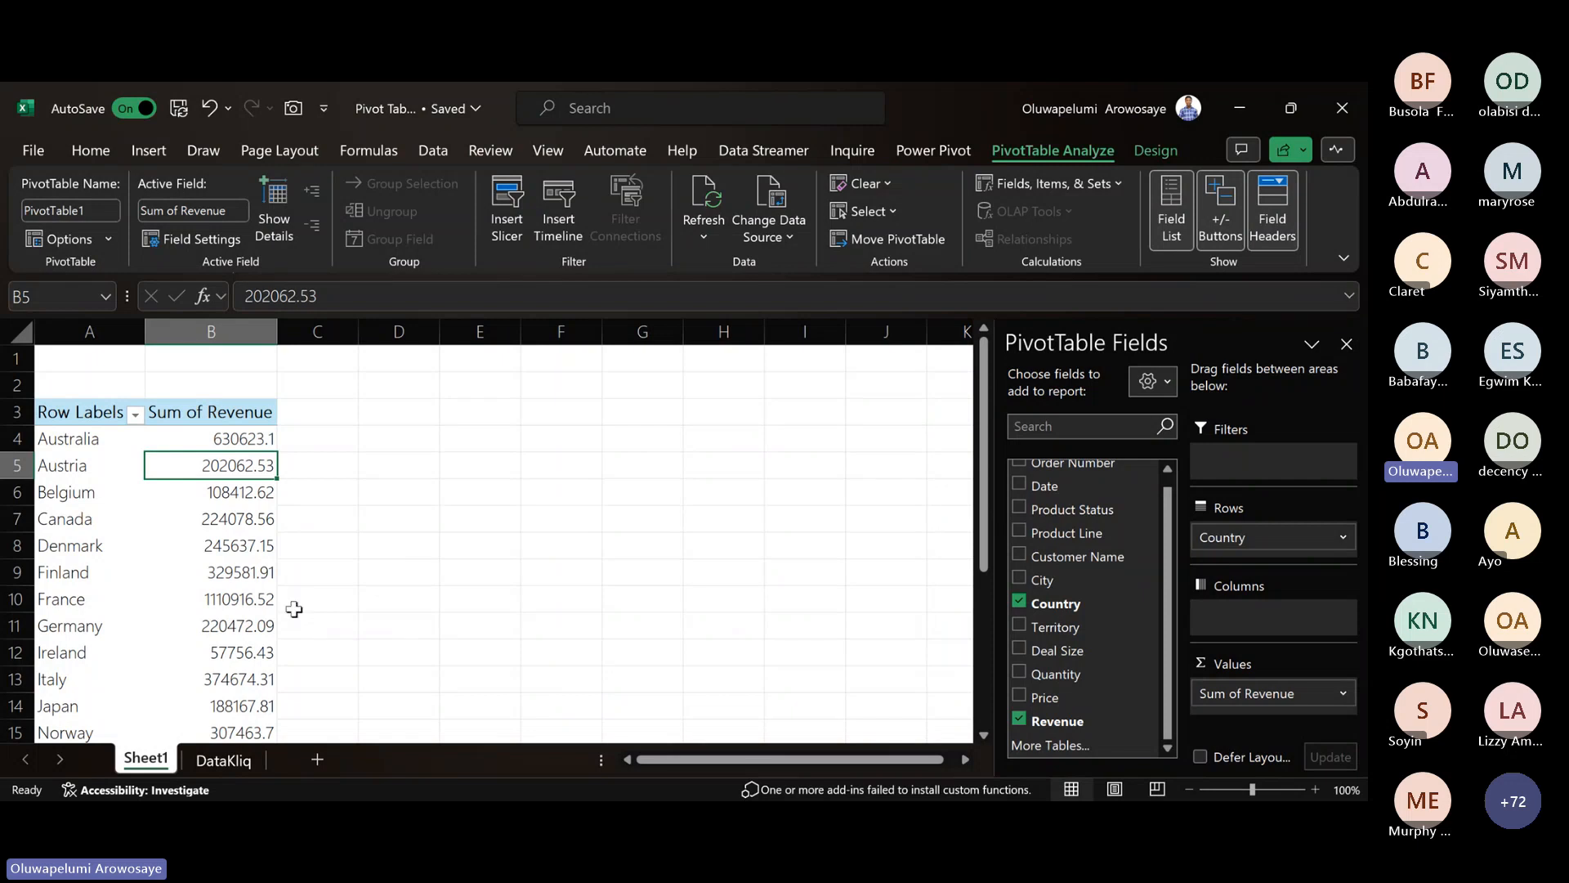
{"action": "key", "text": "ctrl+1"}
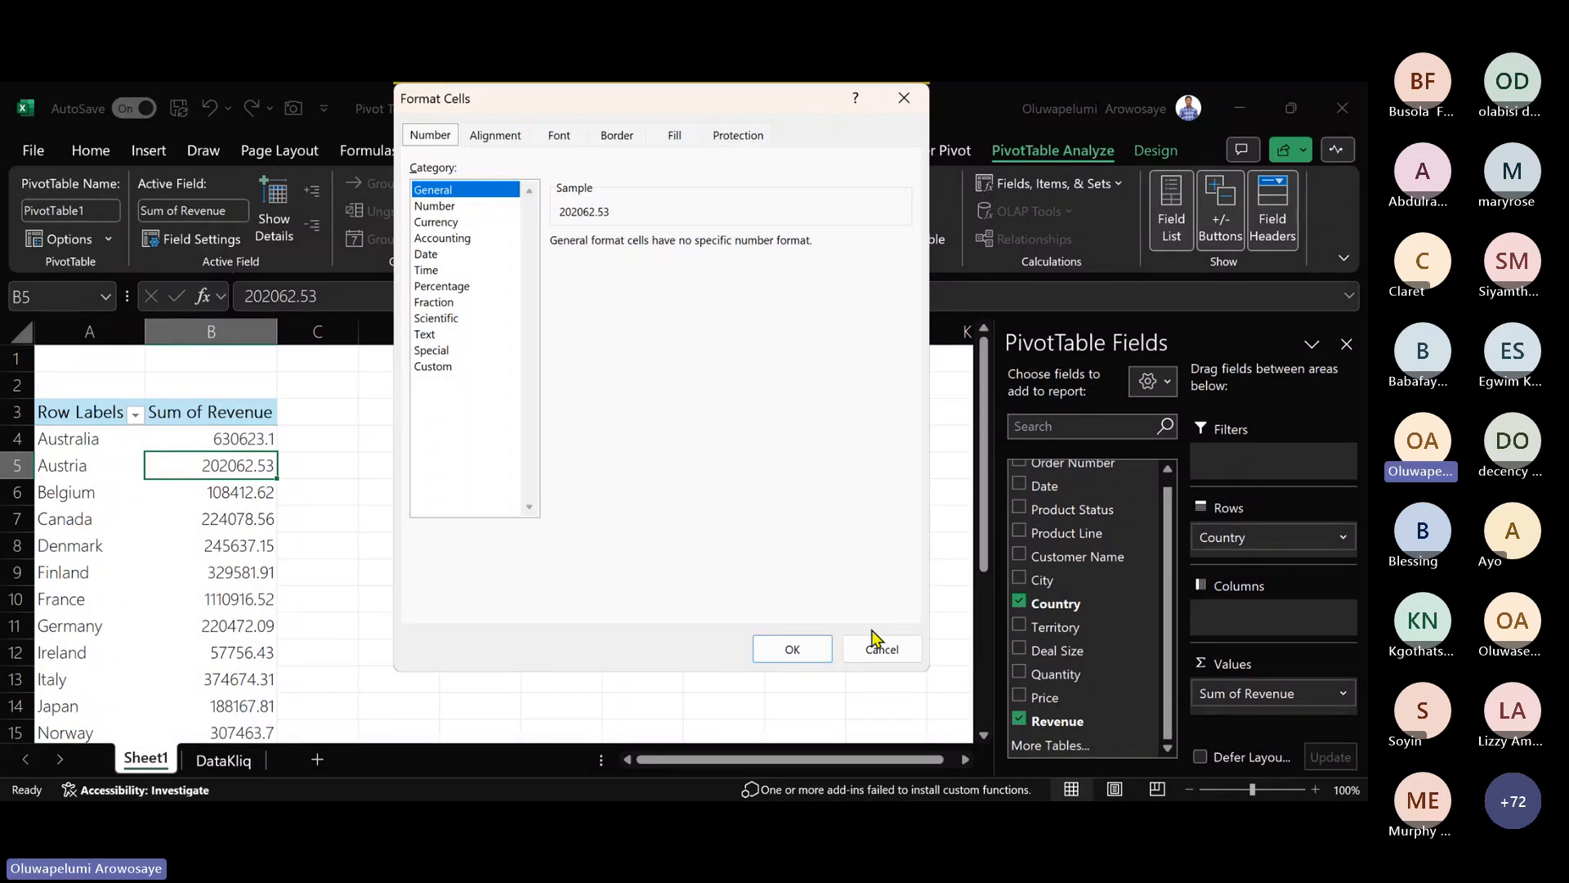
{"action": "left_click", "coordinate": [876, 652]}
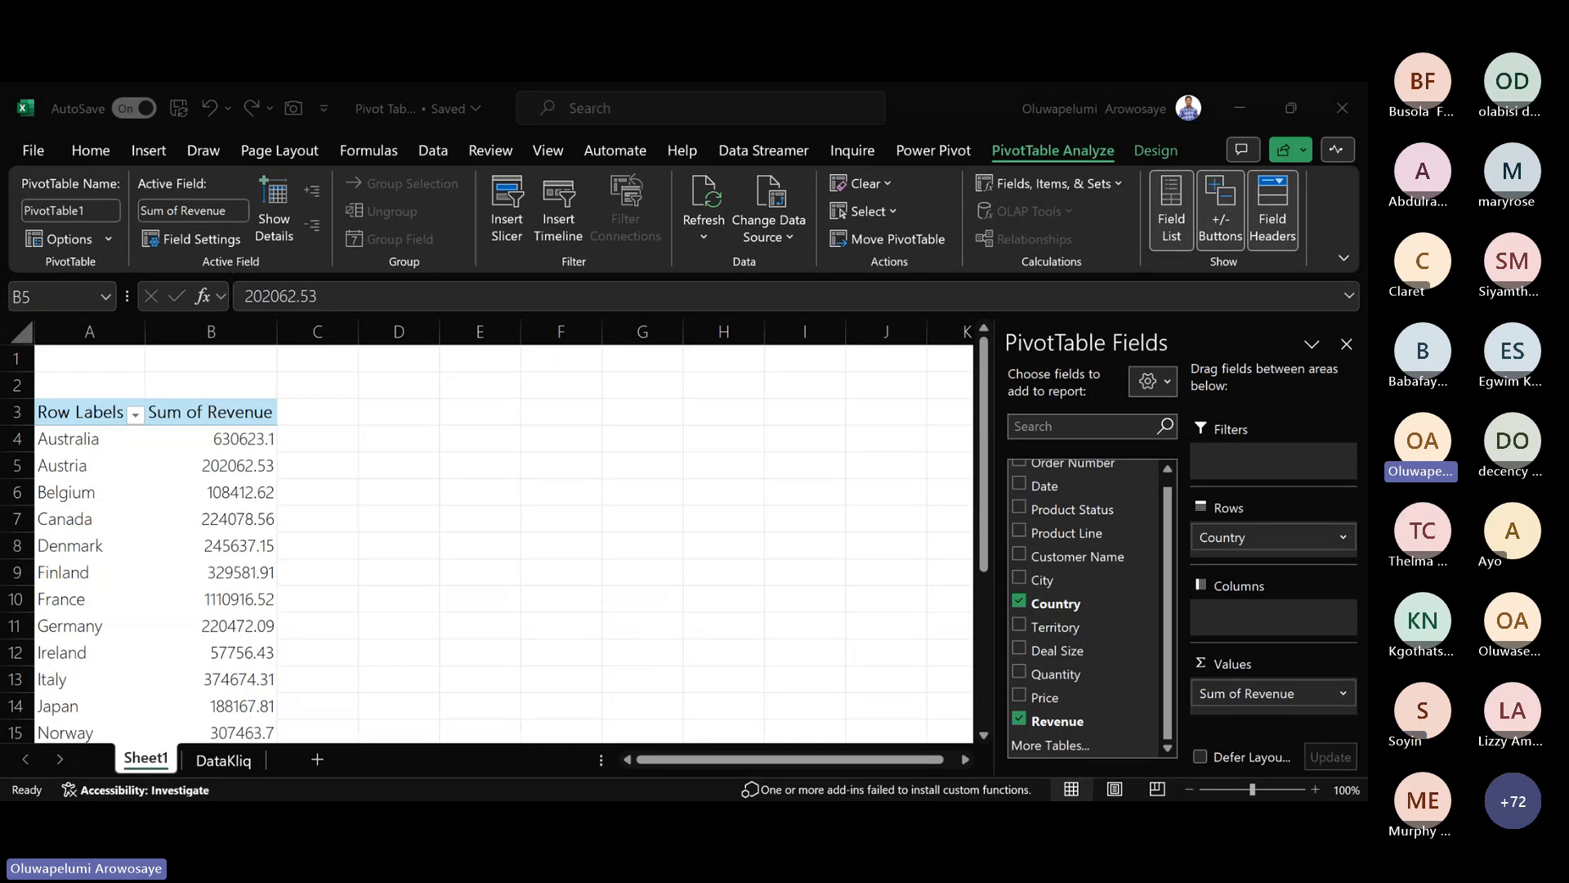
{"action": "left_click", "coordinate": [510, 692]}
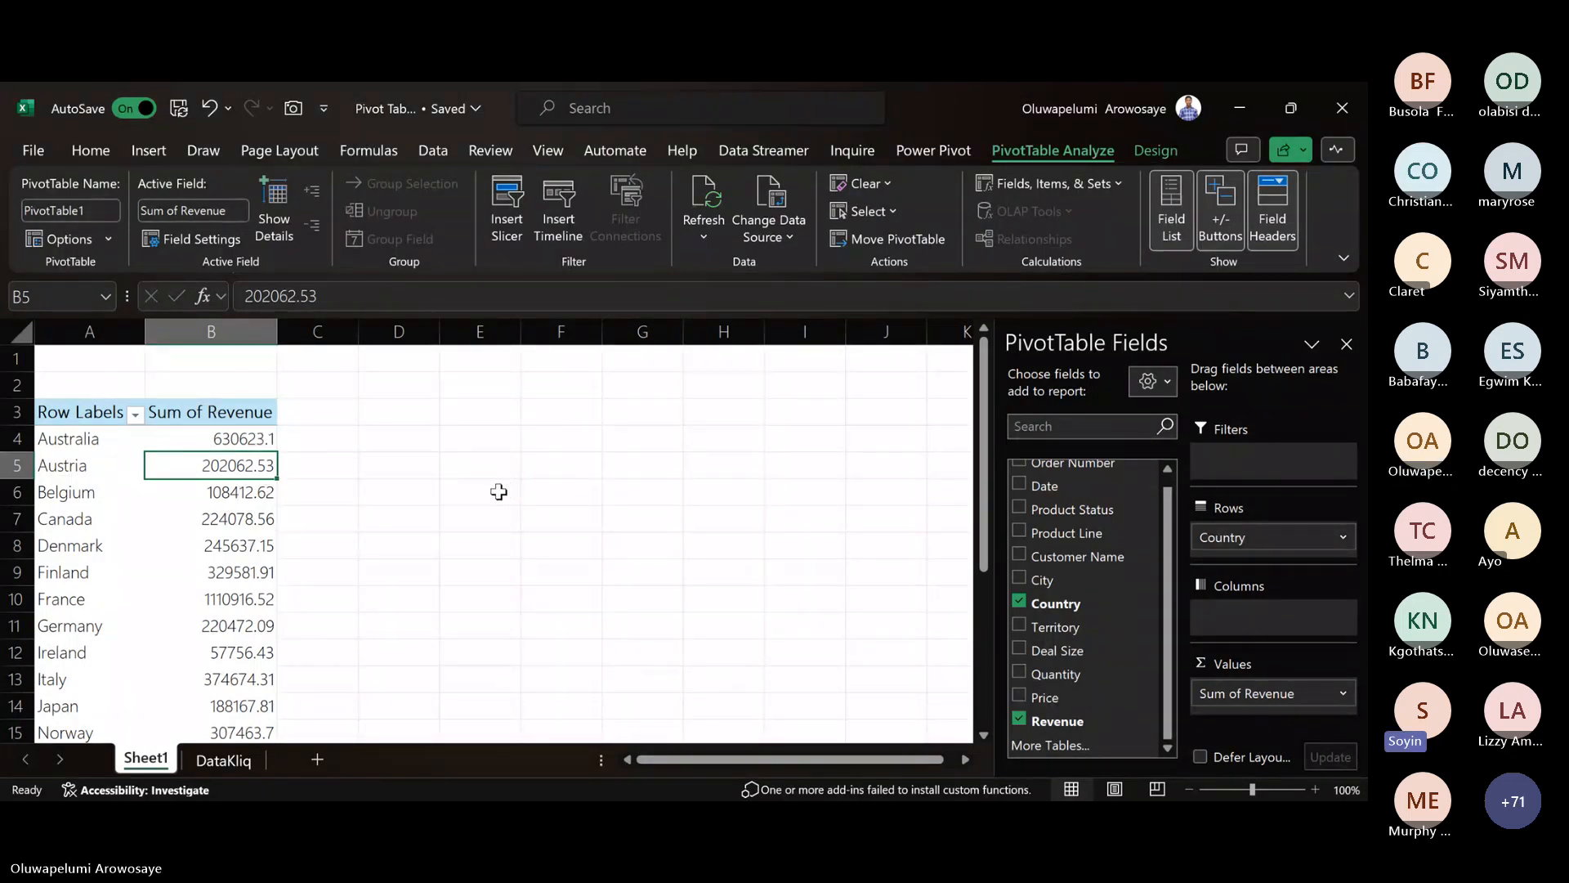
- Format Austria's revenue value as Currency with the $ symbol and 2 decimal places
{"action": "key", "text": "ctrl+1"}
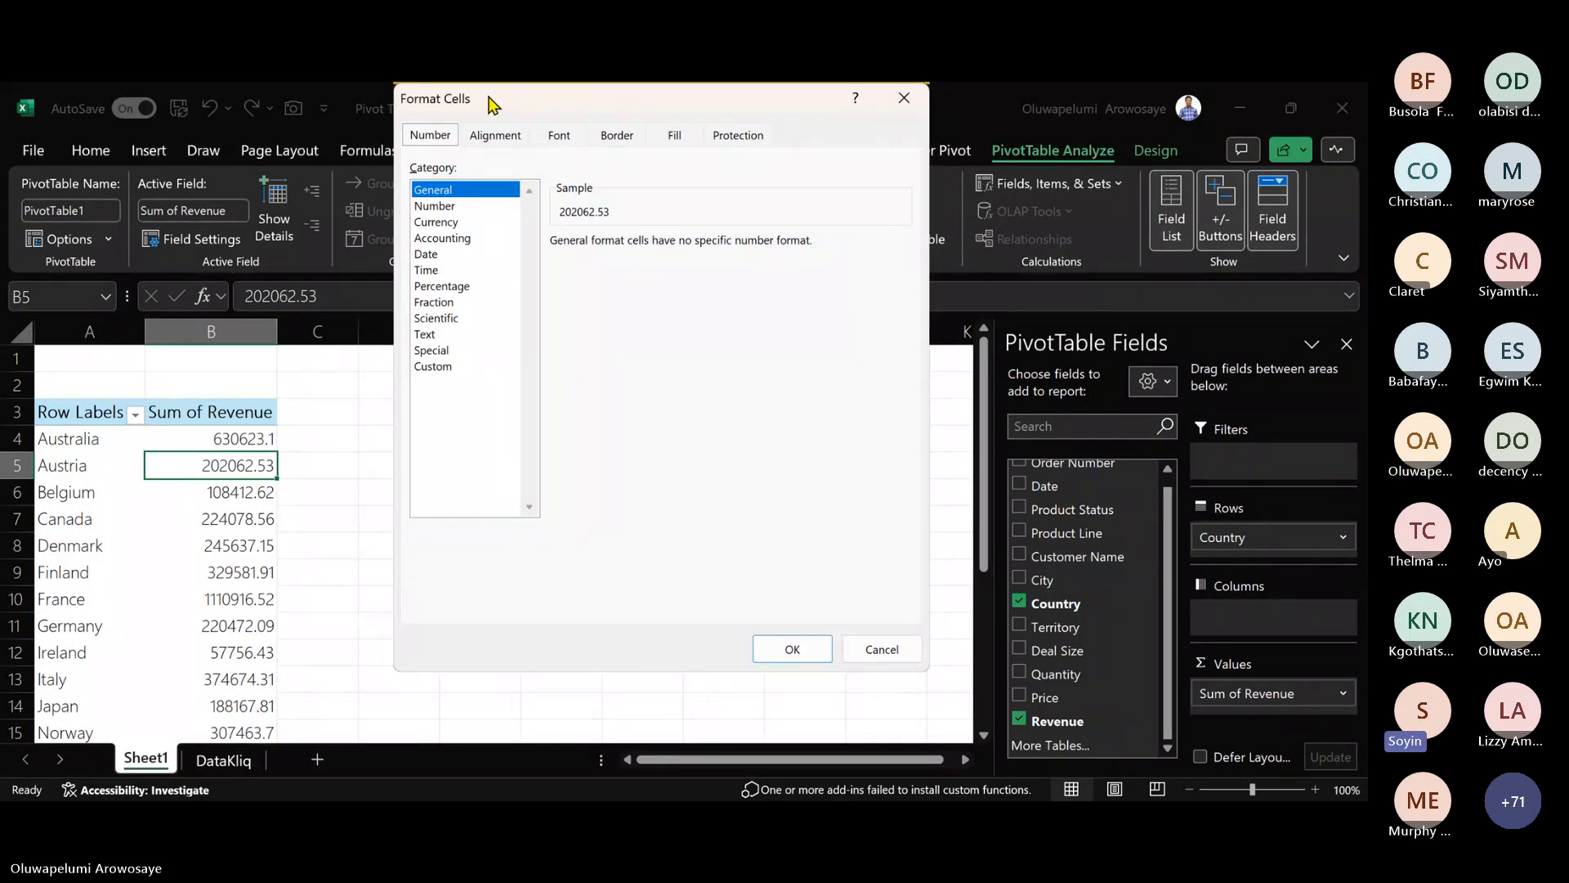
{"action": "left_click_drag", "start_coordinate": [490, 102], "coordinate": [469, 159]}
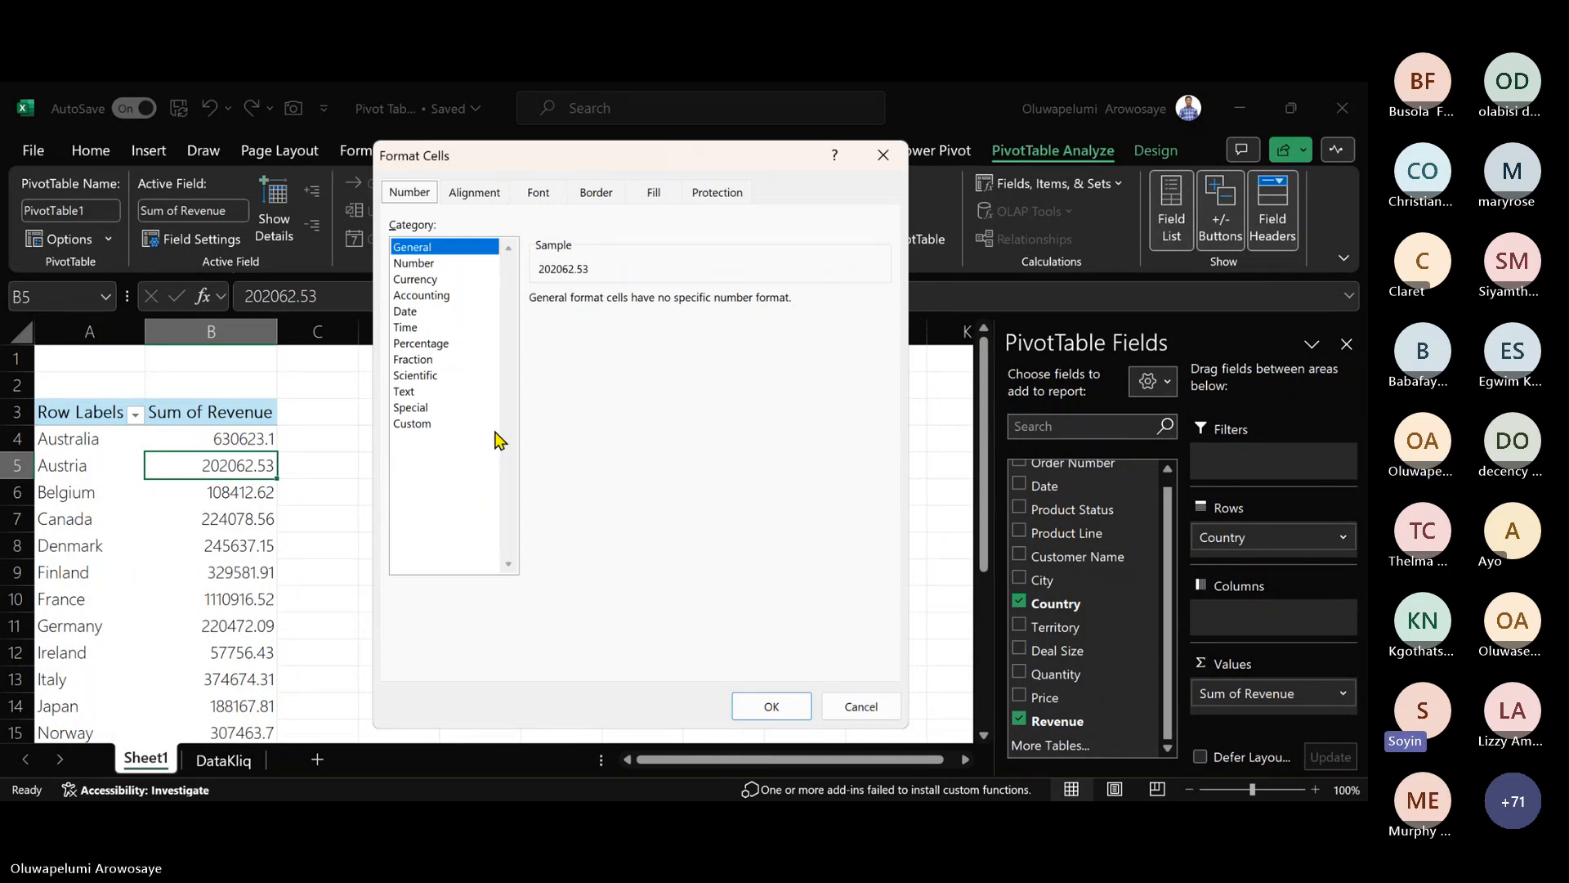
{"action": "left_click", "coordinate": [458, 281]}
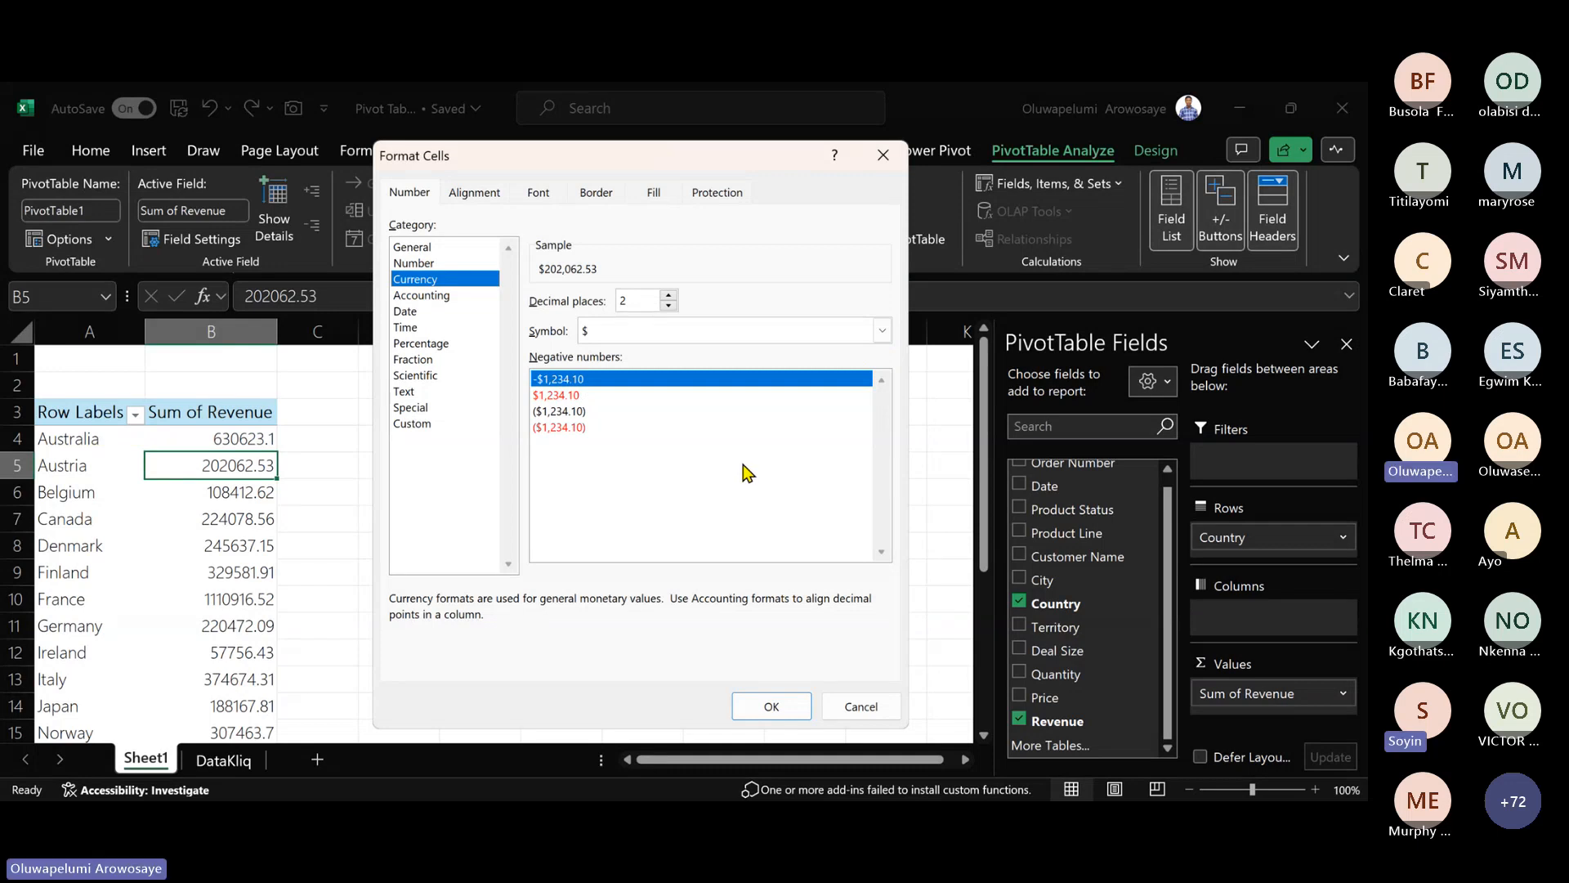
{"action": "left_click", "coordinate": [792, 703]}
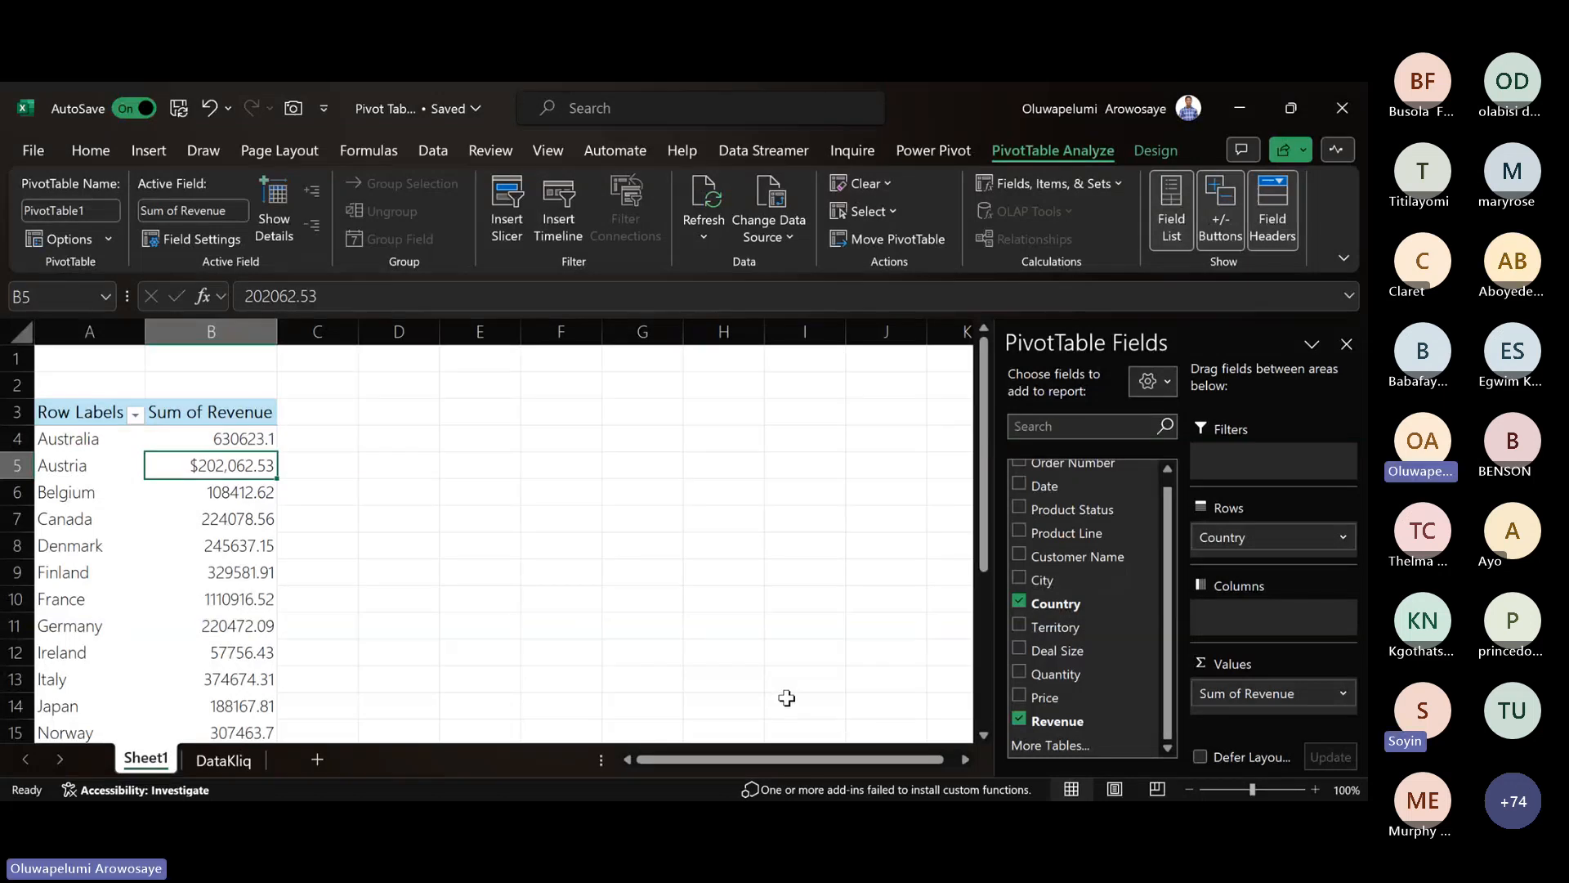
- Format all Sum of Revenue values from Australia through the Grand Total as Currency with the $ symbol and 2 decimal places
{"action": "key", "text": "Up"}
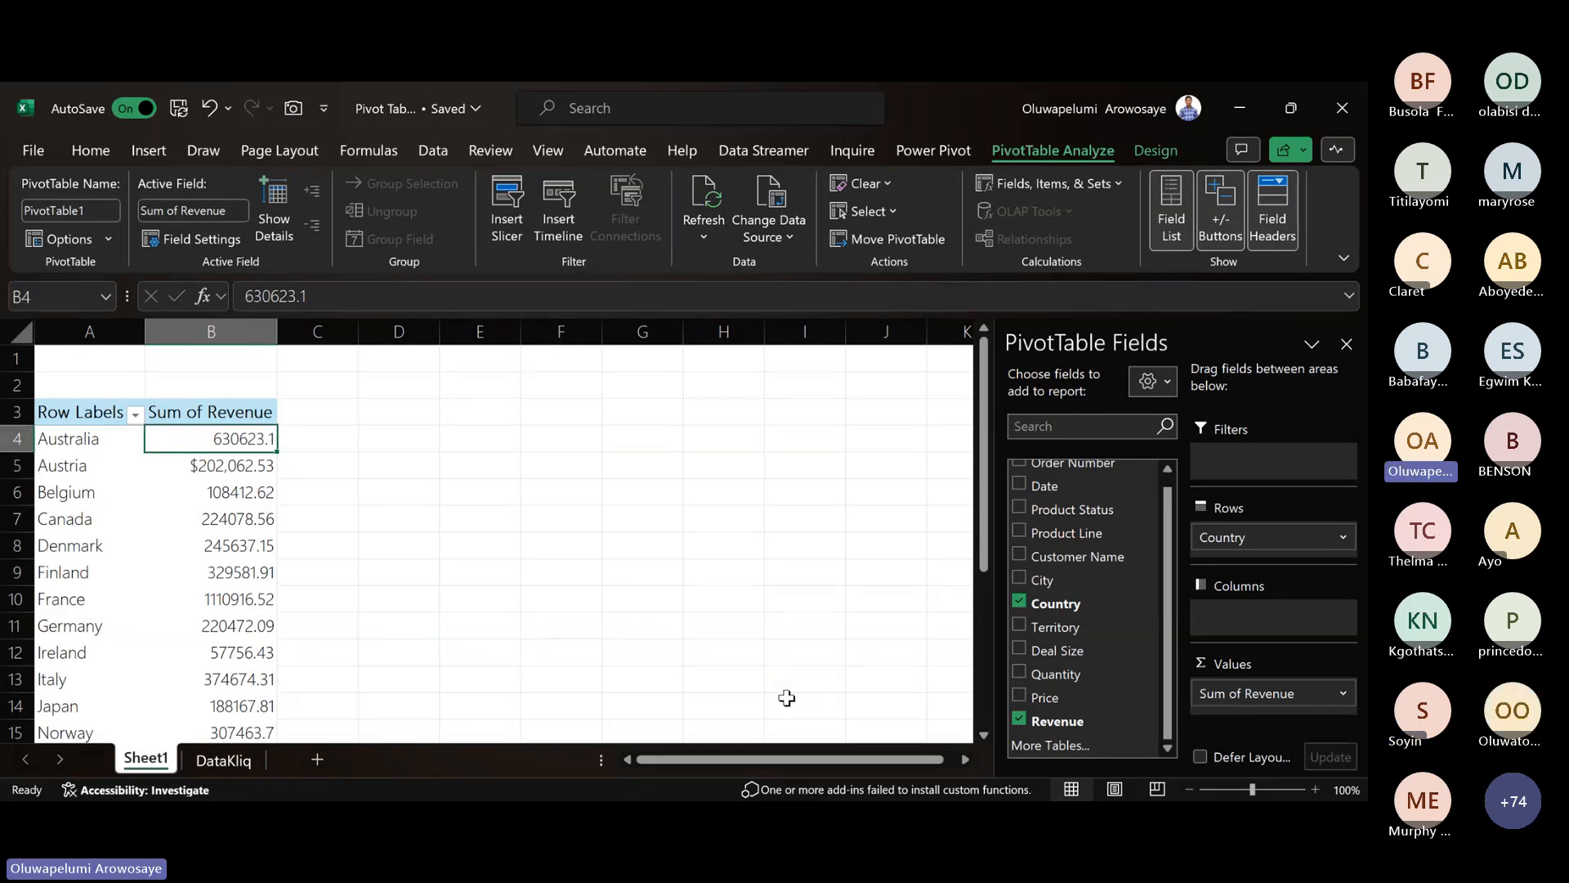
{"action": "key", "text": "ctrl+shift+Down"}
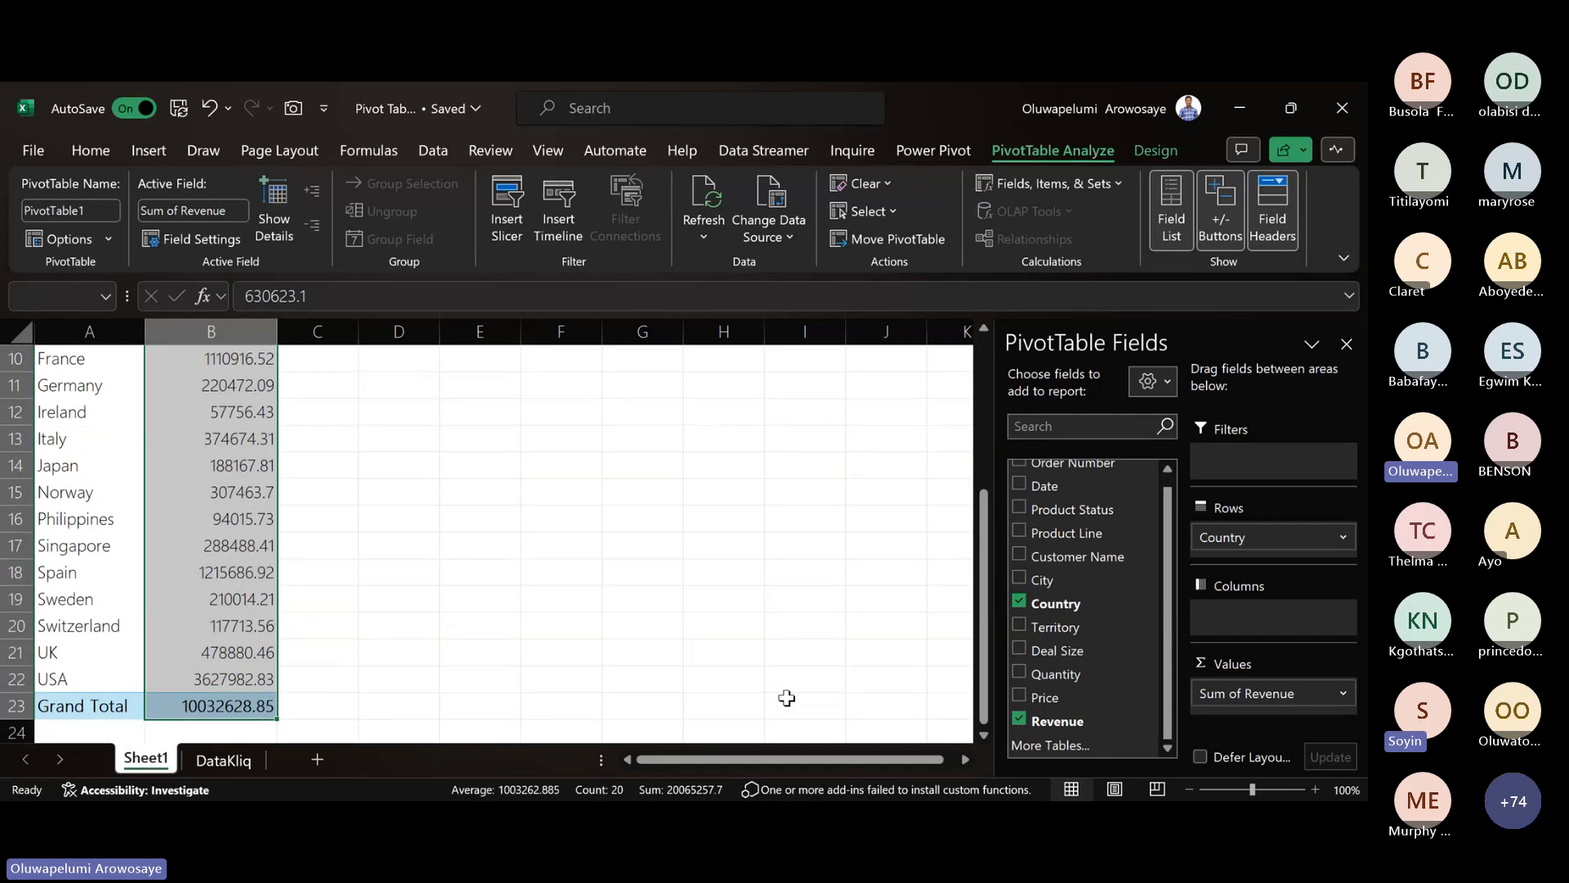
{"action": "scroll", "coordinate": [786, 697], "scroll_direction": "up", "scroll_amount": 2}
{"action": "scroll", "coordinate": [787, 697], "scroll_direction": "up", "scroll_amount": 1}
{"action": "key", "text": "ctrl+1"}
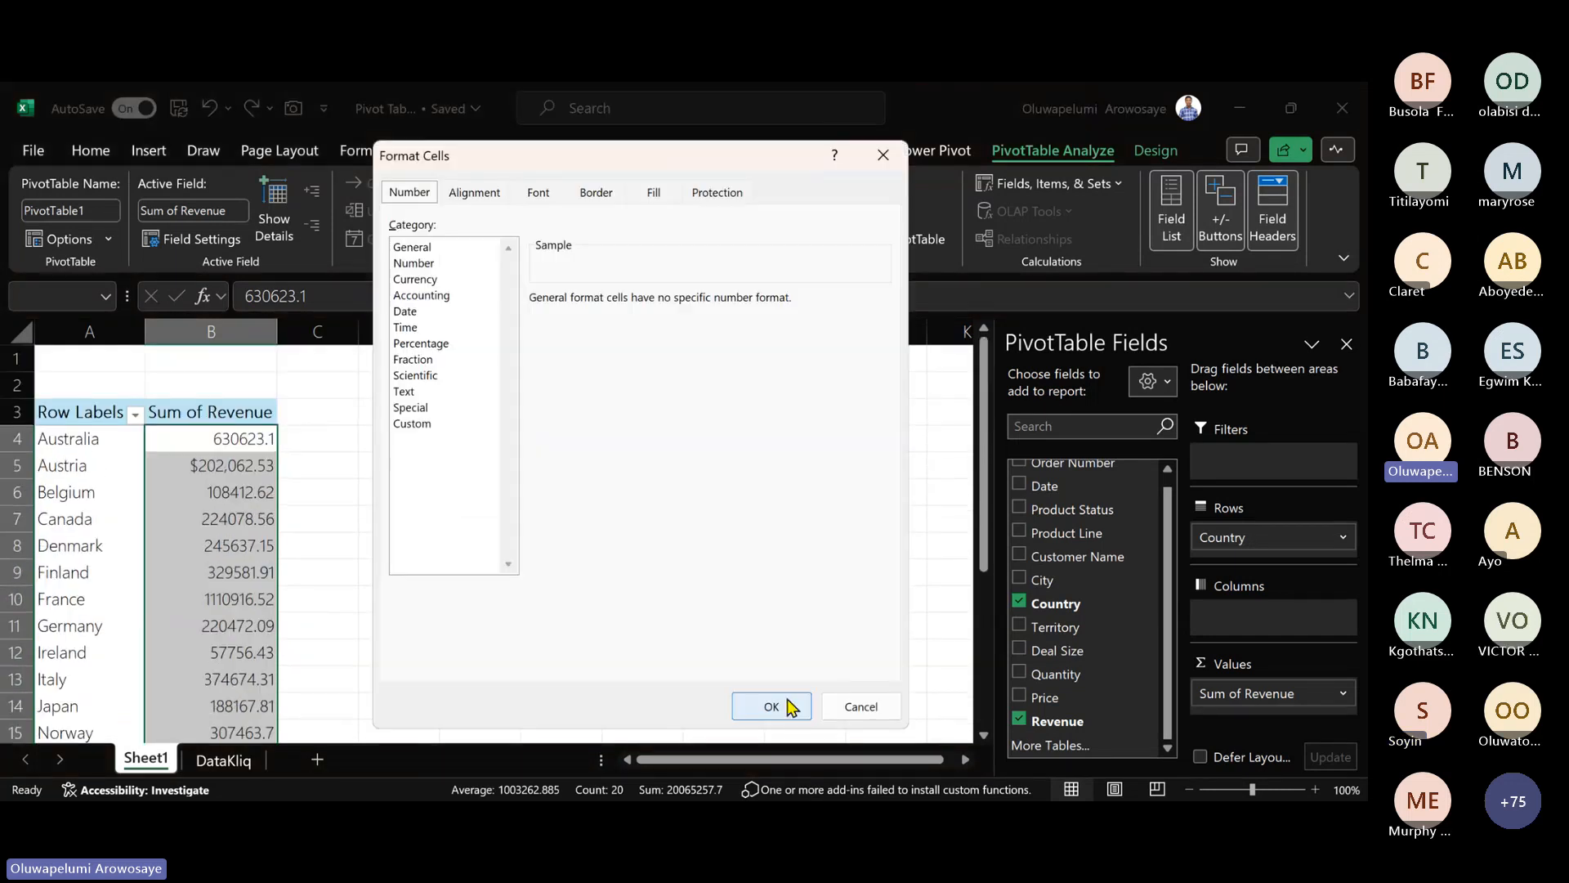
{"action": "left_click", "coordinate": [427, 280]}
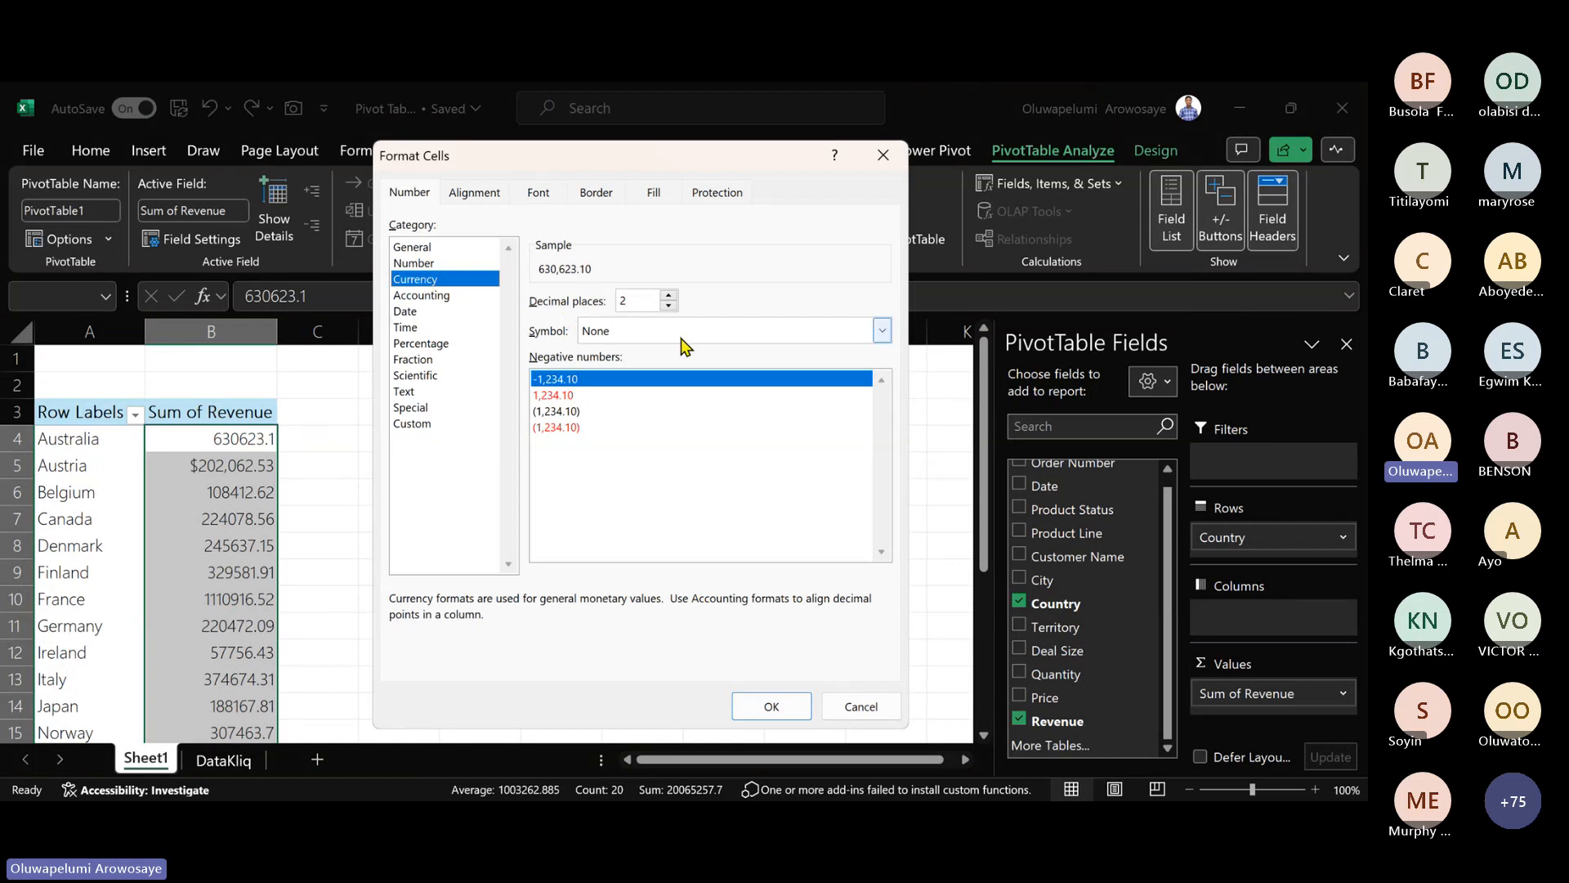
{"action": "left_click", "coordinate": [882, 331]}
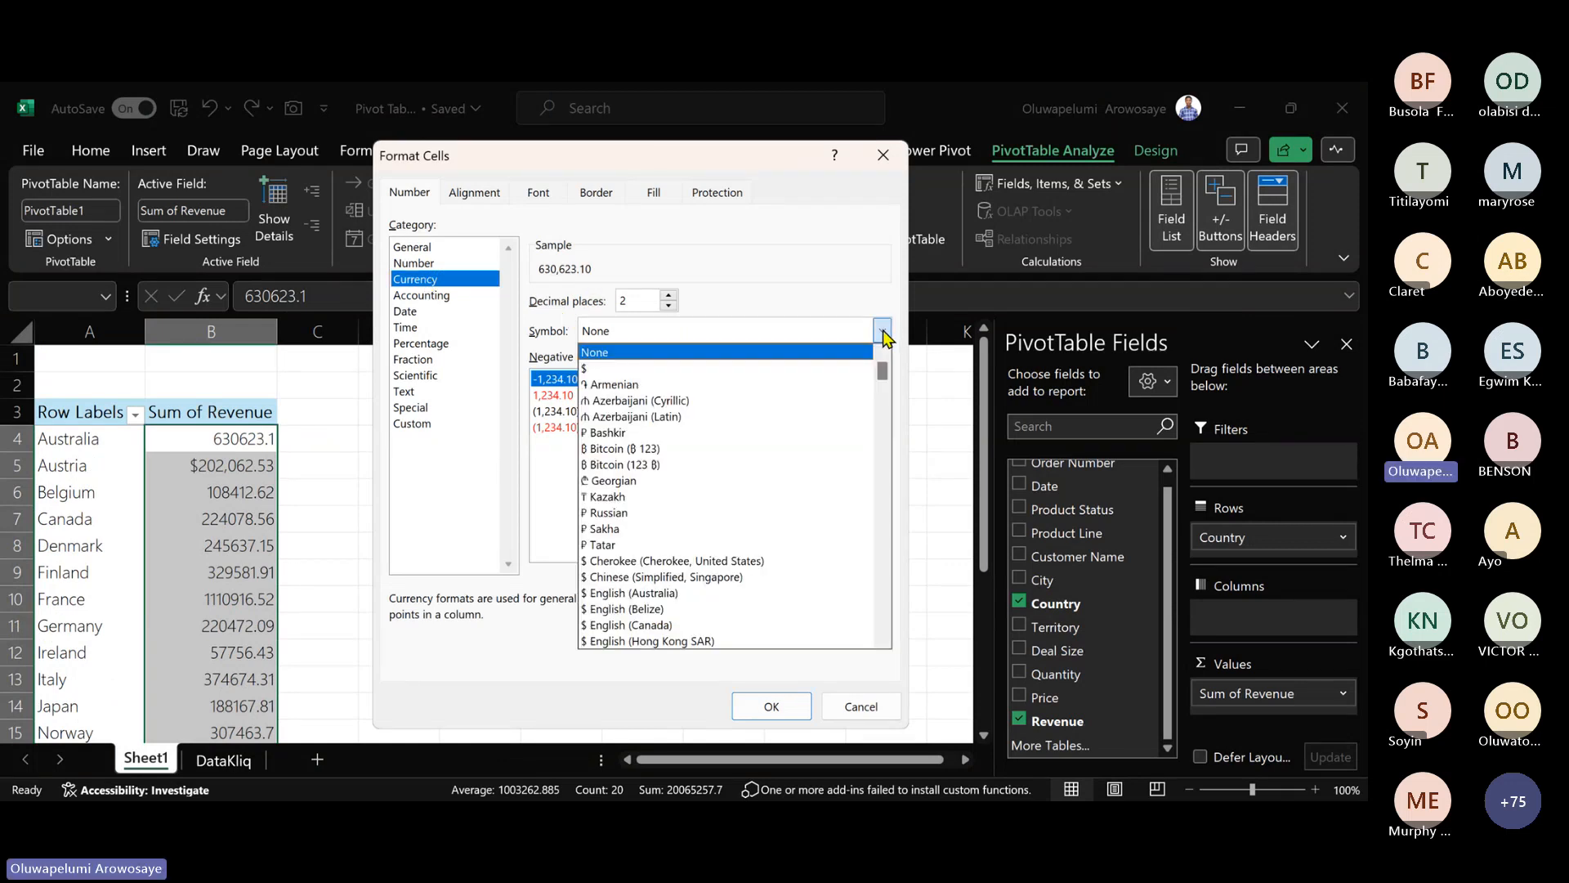
{"action": "left_click", "coordinate": [700, 368]}
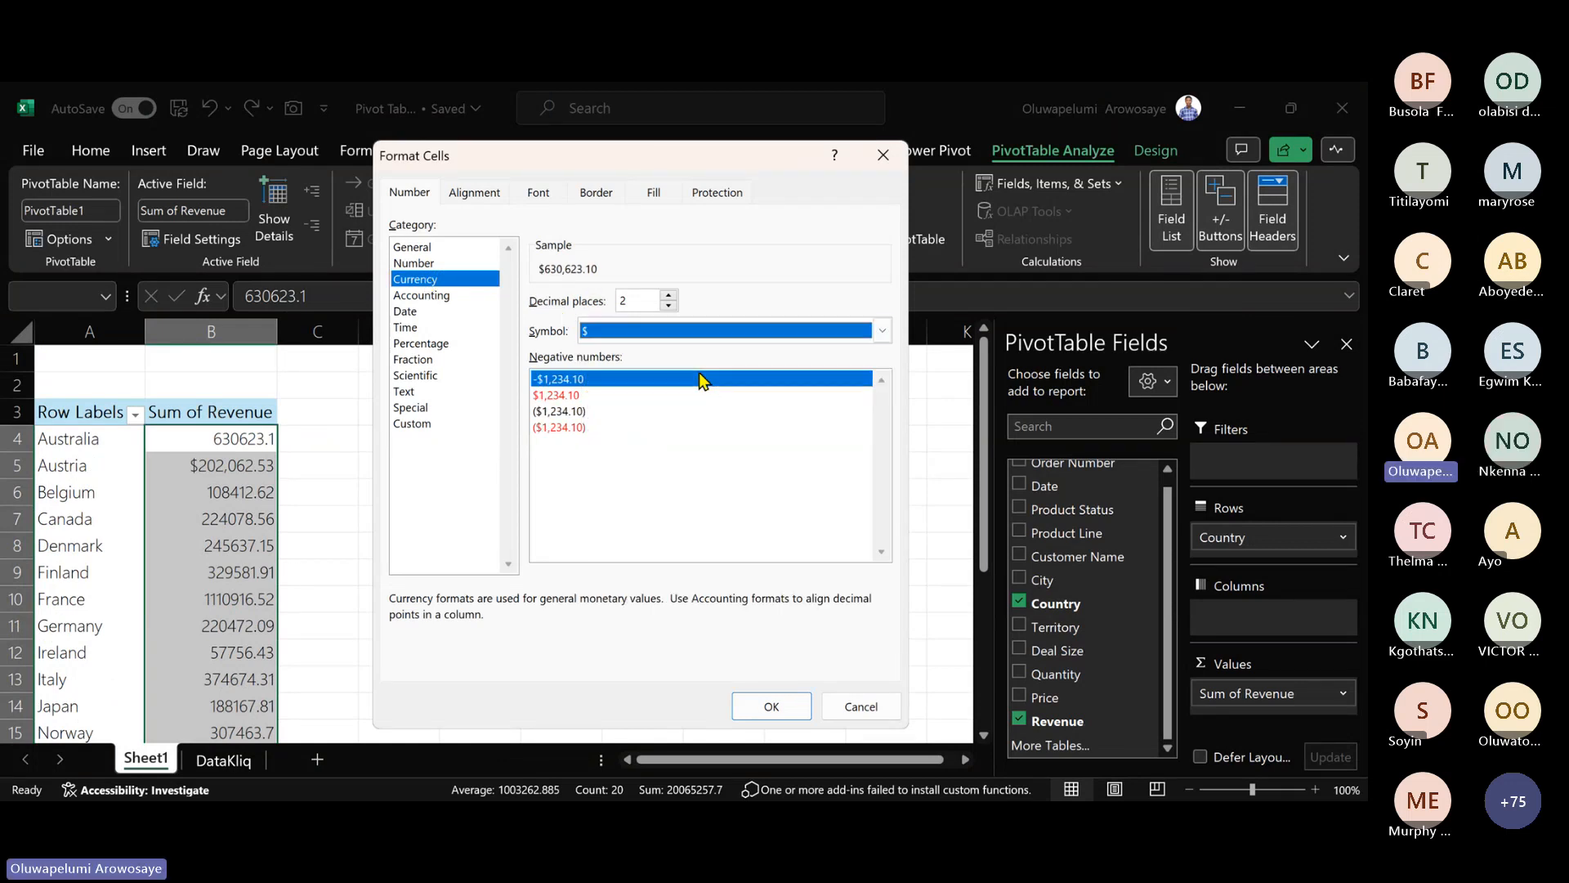
{"action": "left_click", "coordinate": [770, 708]}
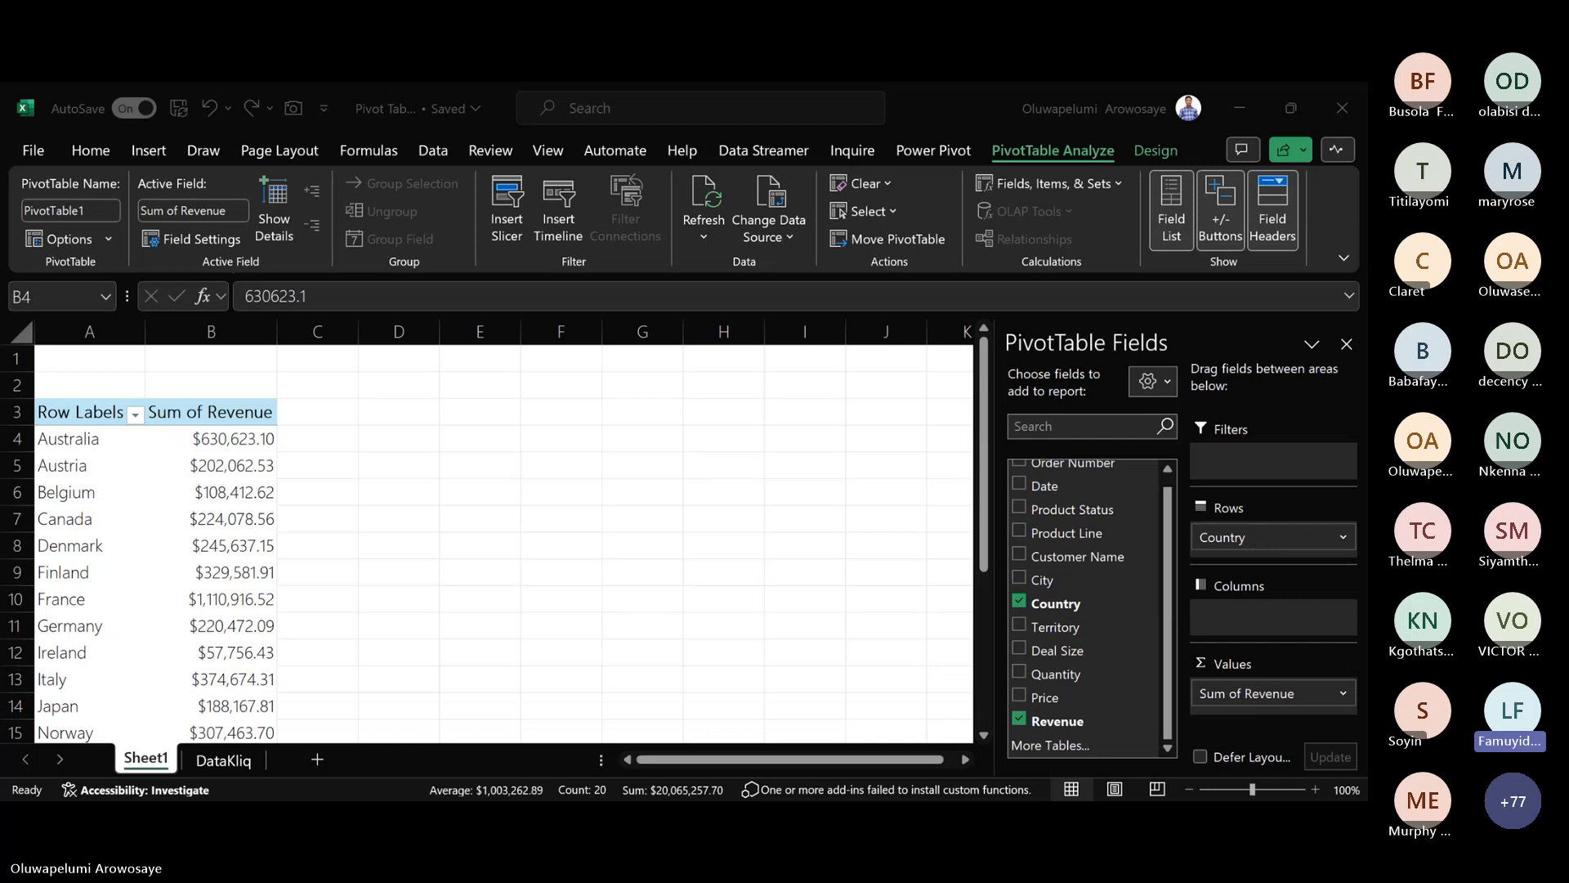
{"action": "key", "text": "alt+Tab"}
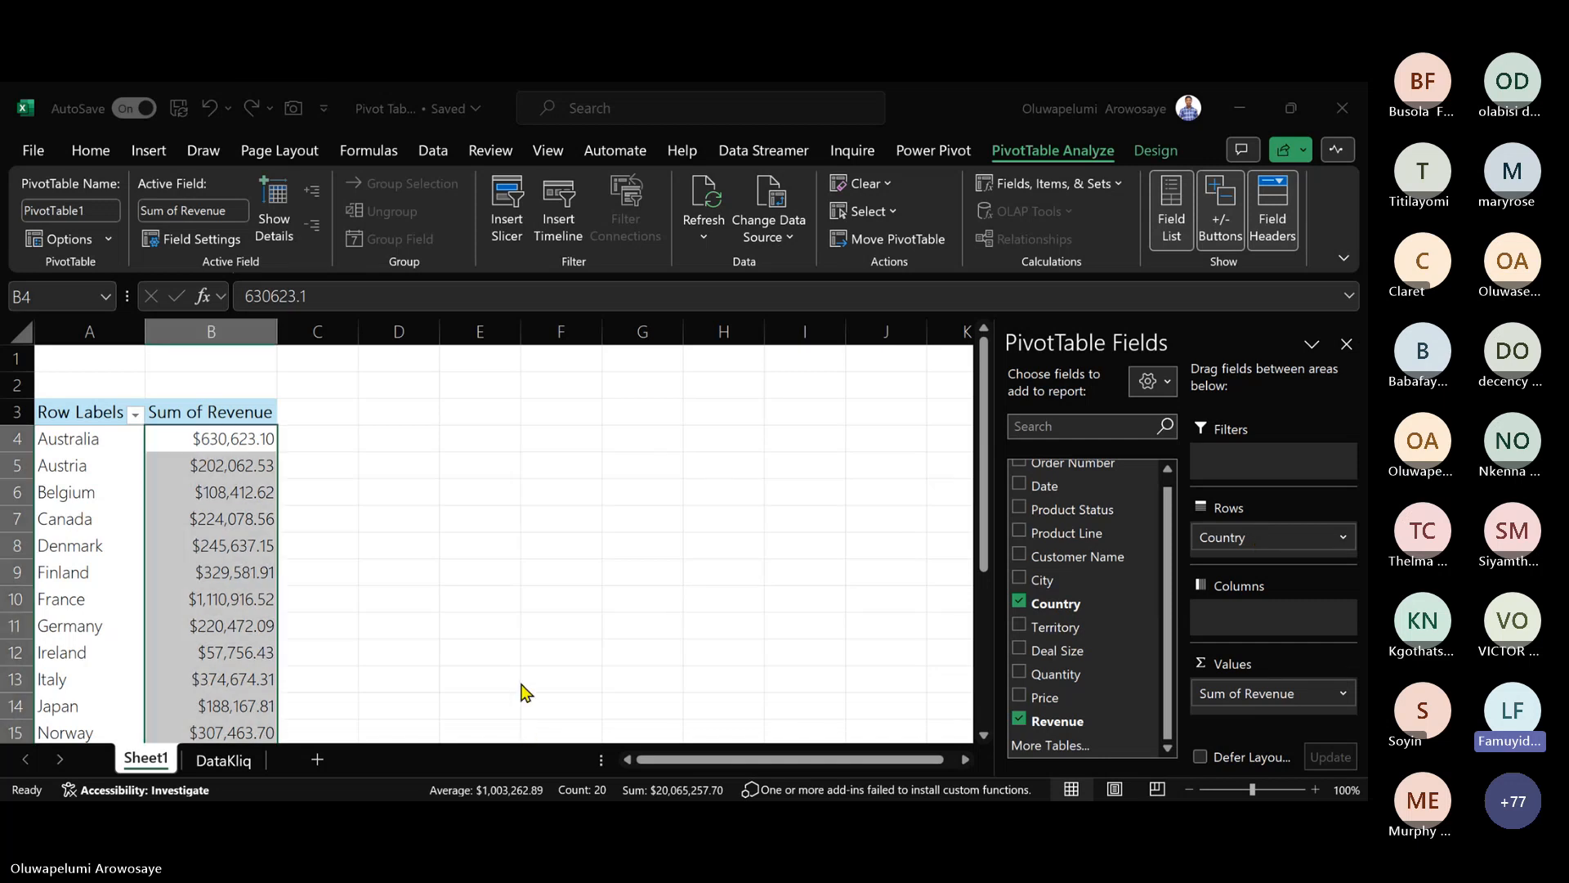
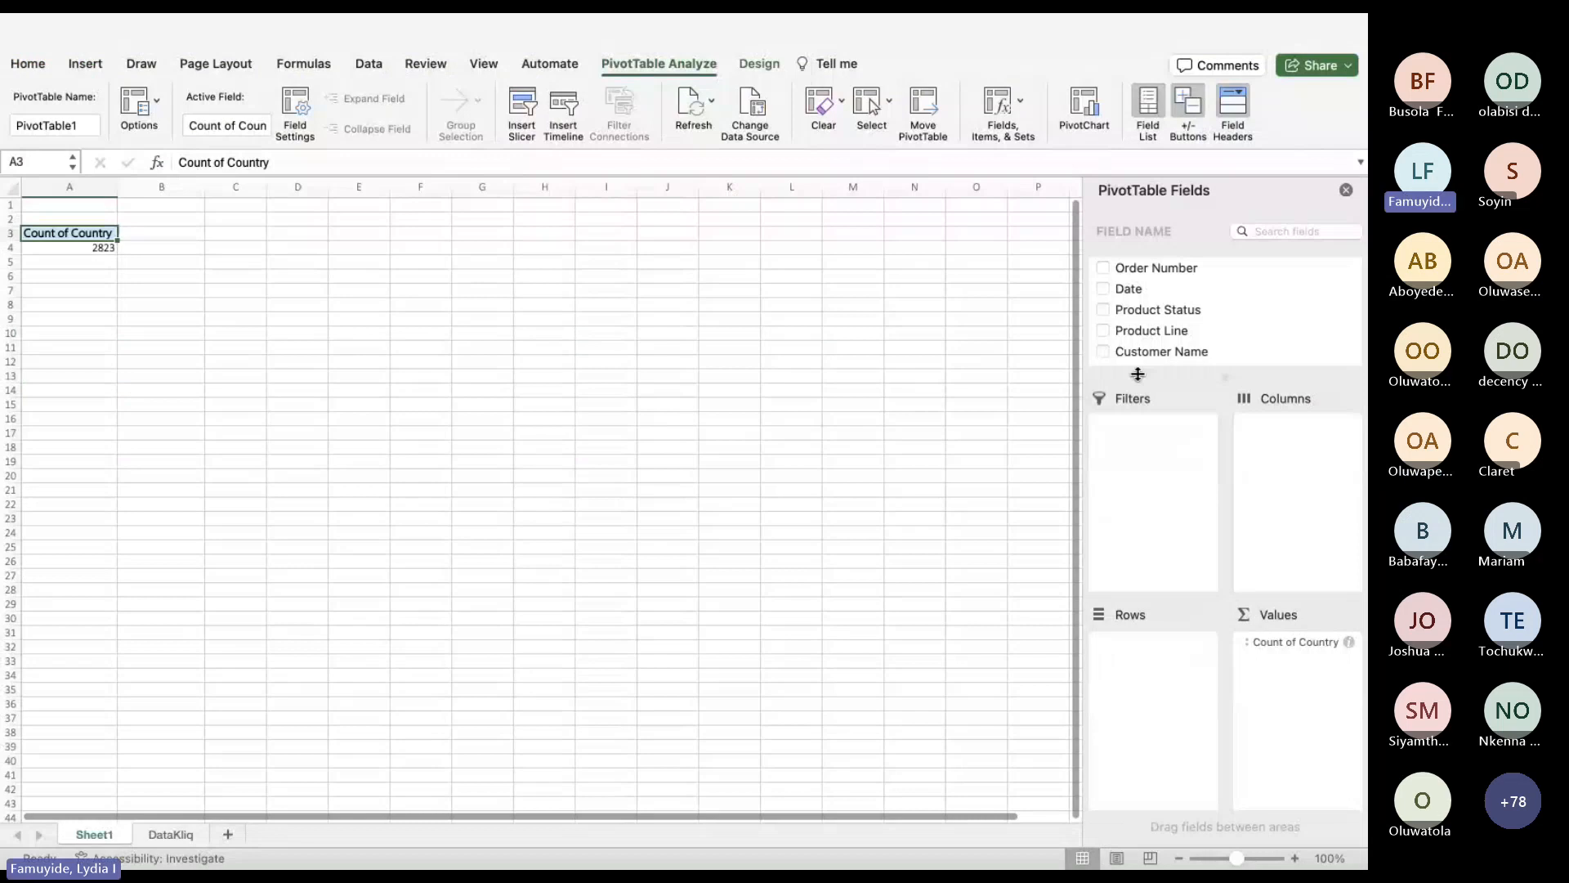
- Add Revenue to the PivotTable as a sum alongside the count of Country
{"action": "scroll", "coordinate": [1128, 343], "scroll_direction": "down", "scroll_amount": 5}
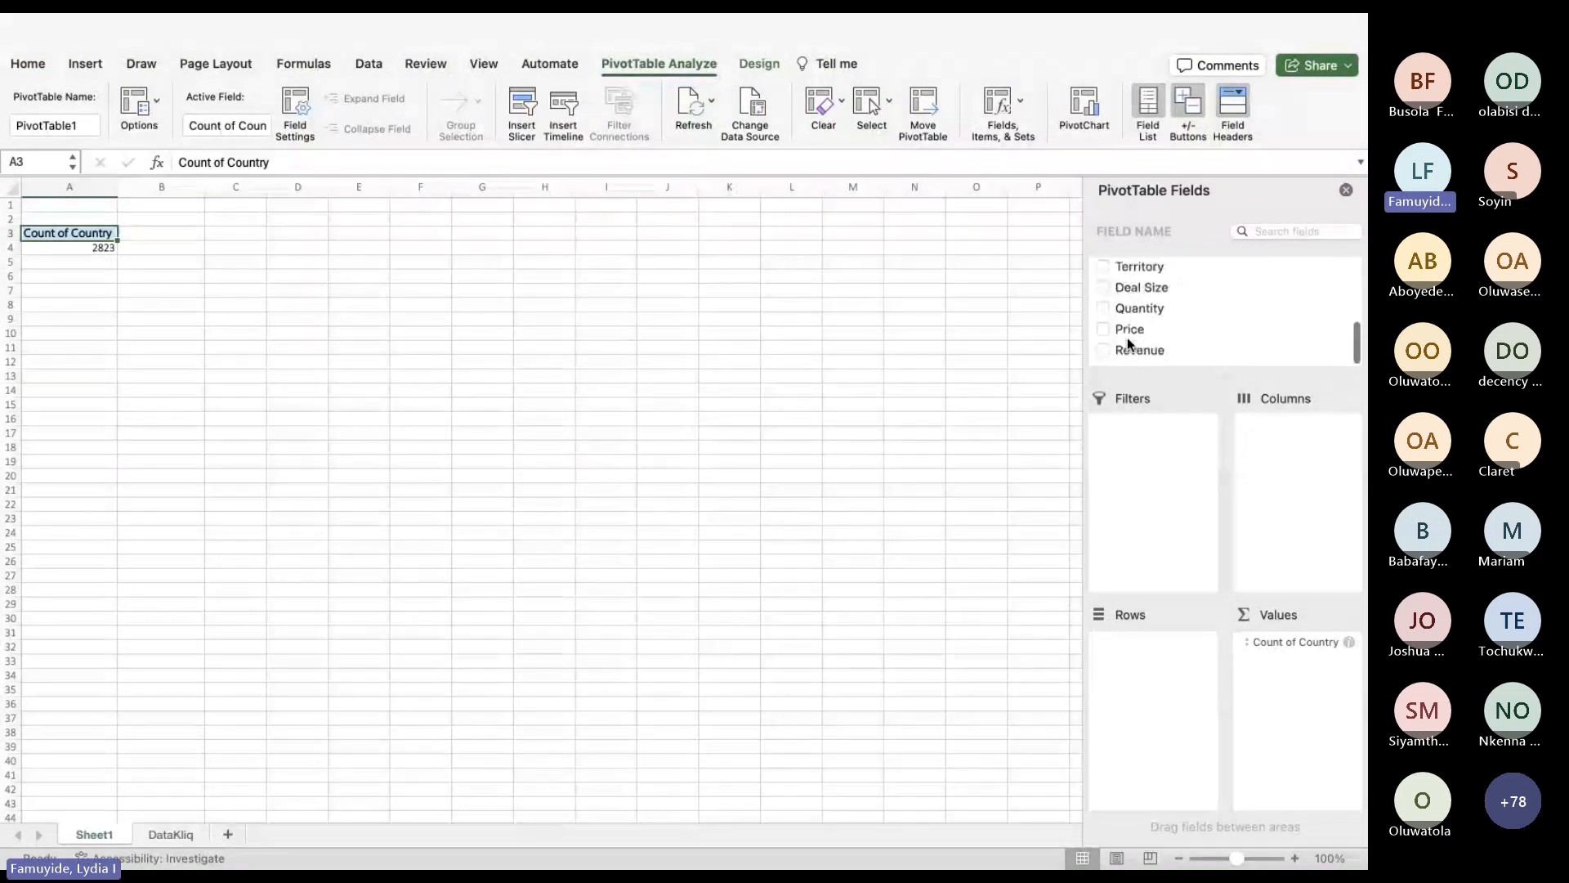
{"action": "left_click", "coordinate": [1103, 358]}
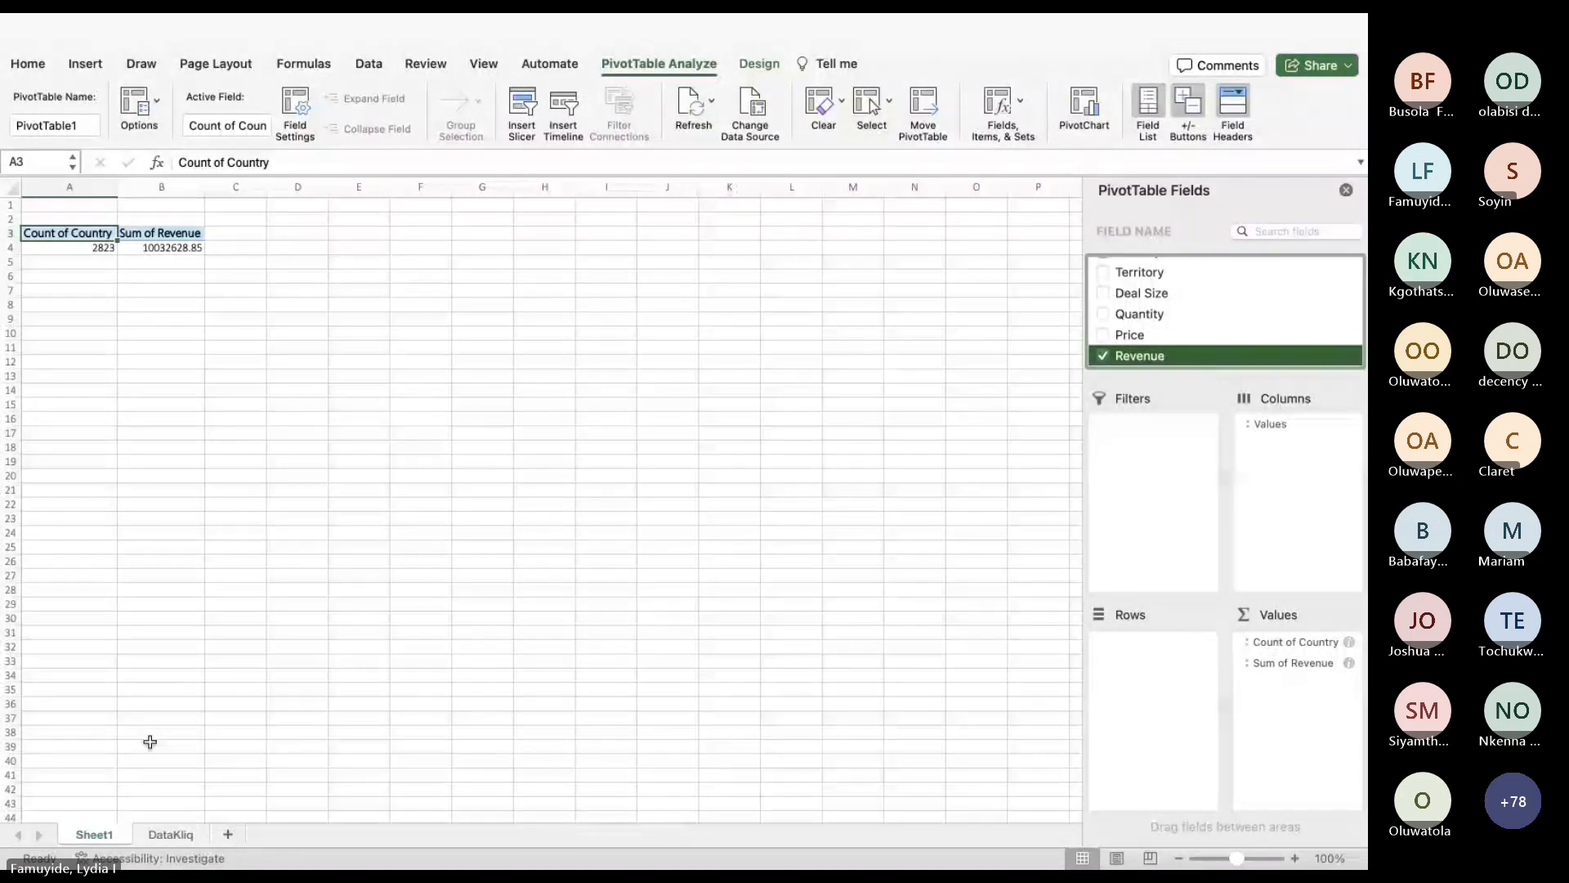
- Examine the Country column and its header in the DataKliq sheet's sales table
{"action": "left_click", "coordinate": [158, 833]}
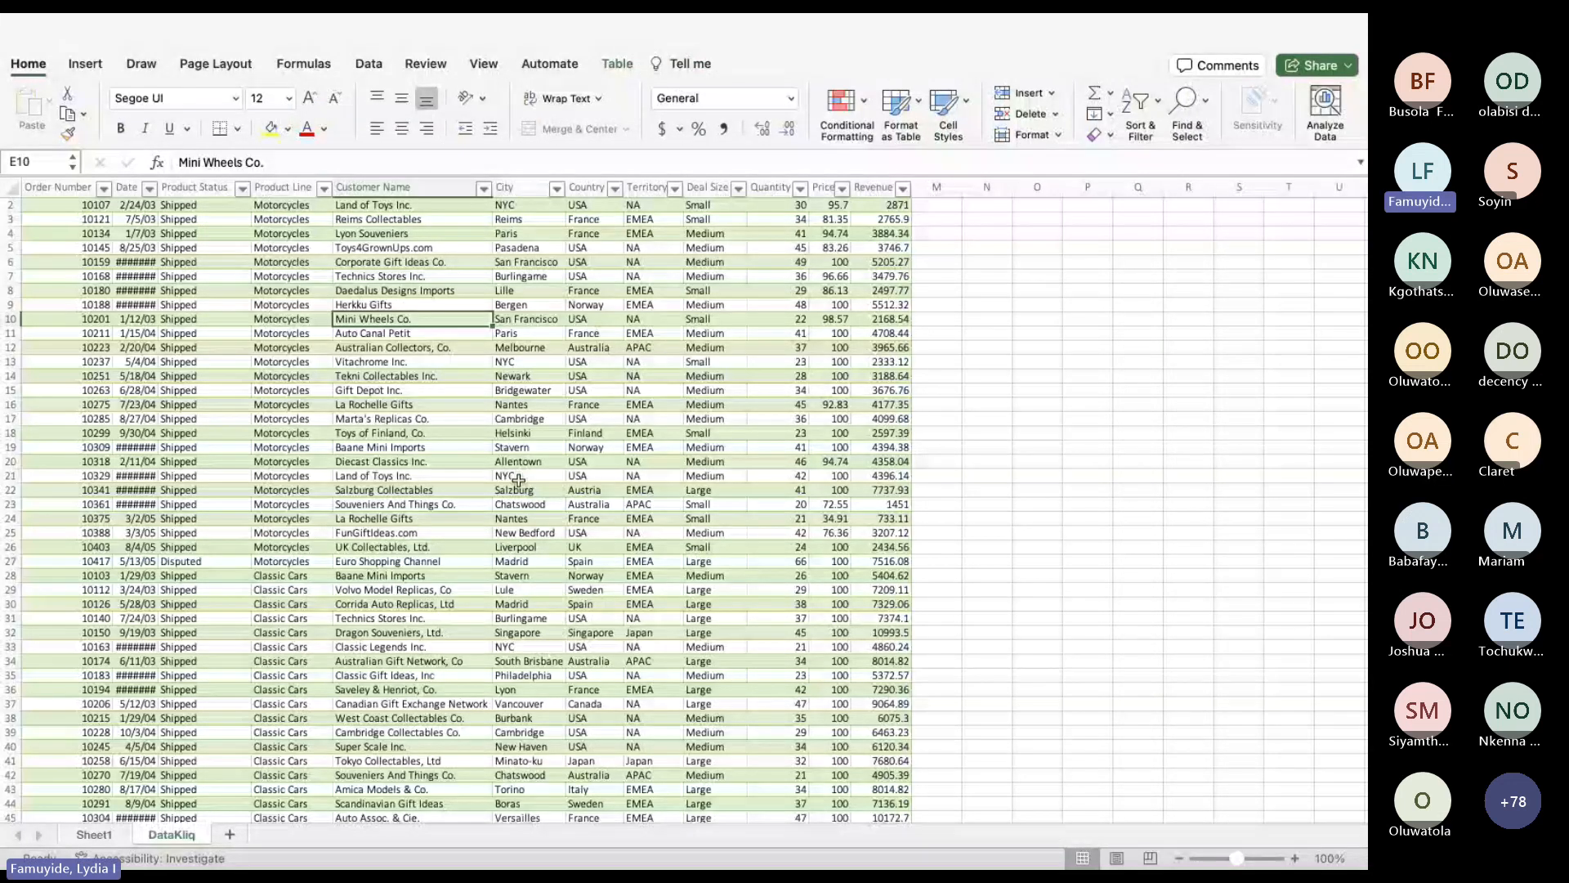
{"action": "scroll", "coordinate": [442, 453], "scroll_direction": "up", "scroll_amount": 1}
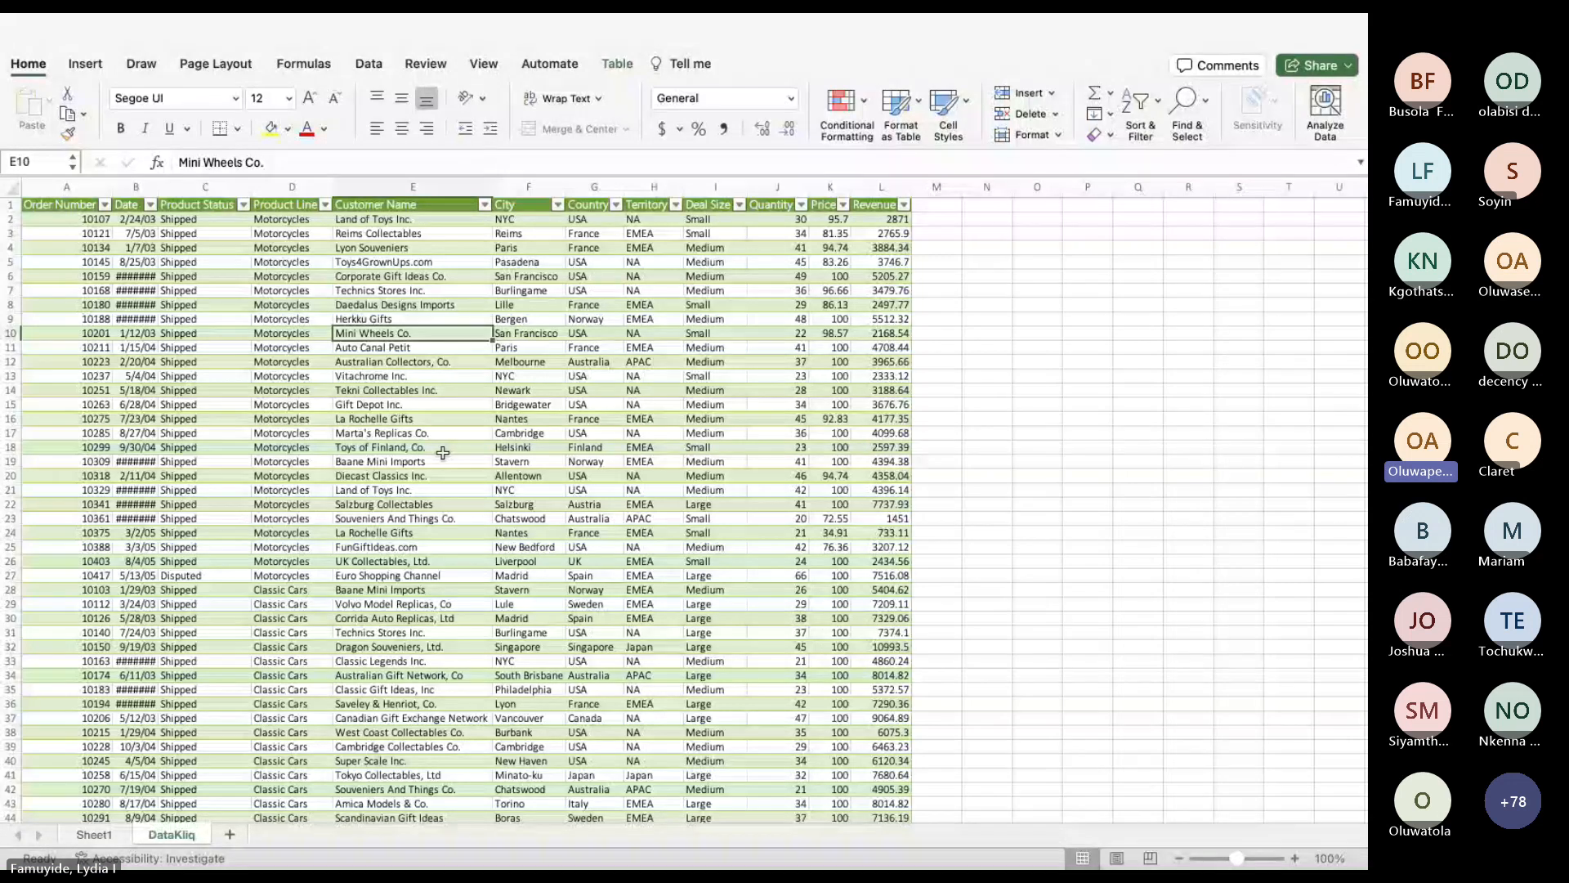
{"action": "left_click", "coordinate": [594, 201]}
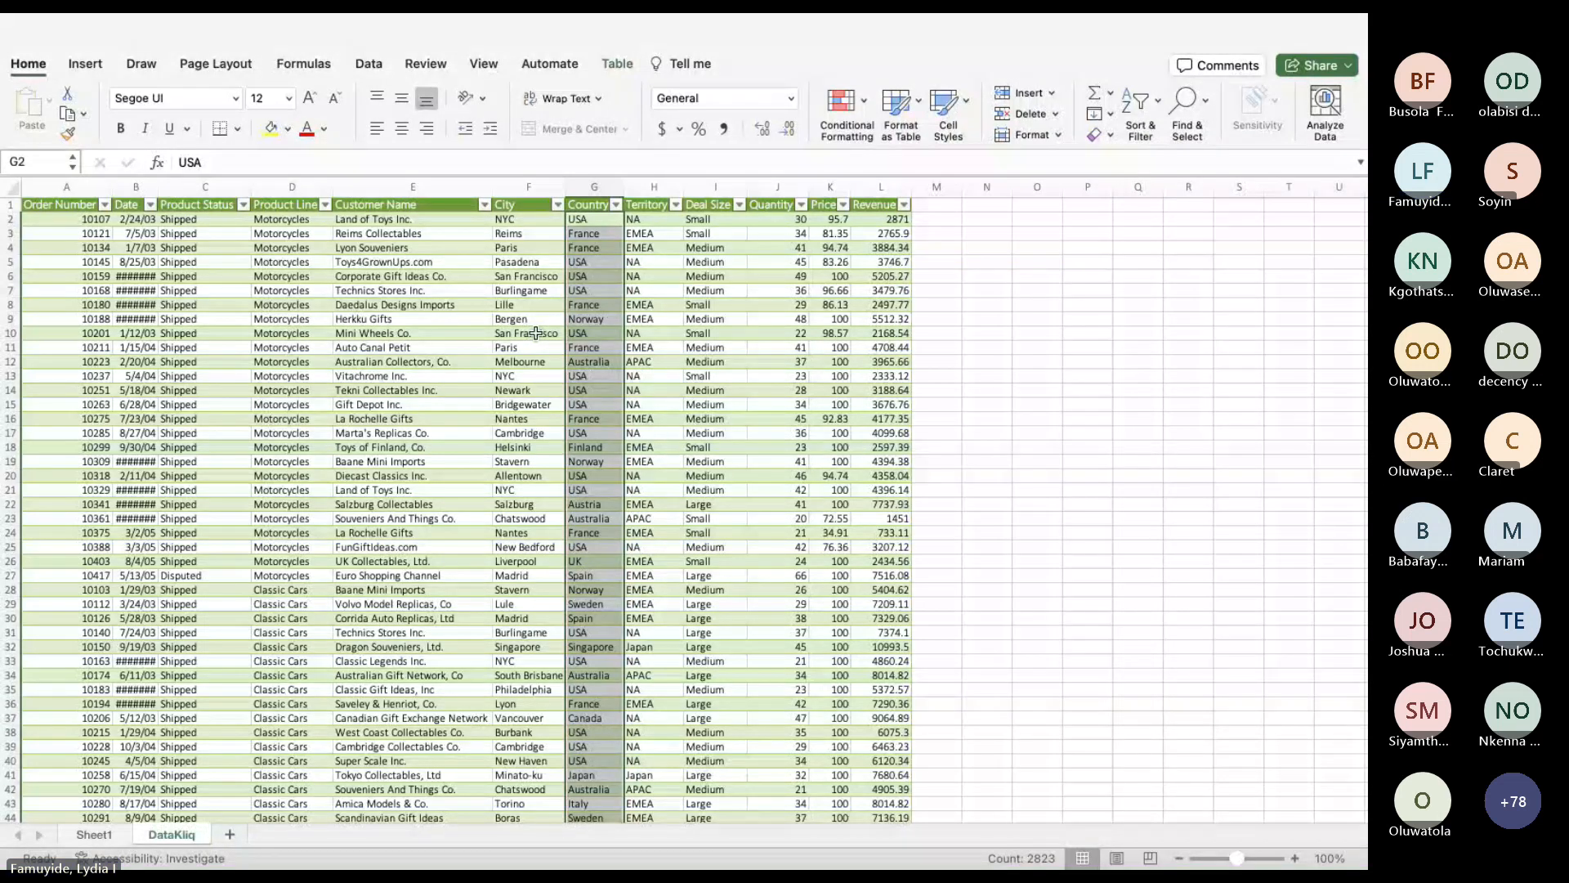
{"action": "scroll", "coordinate": [601, 464], "scroll_direction": "down", "scroll_amount": 10}
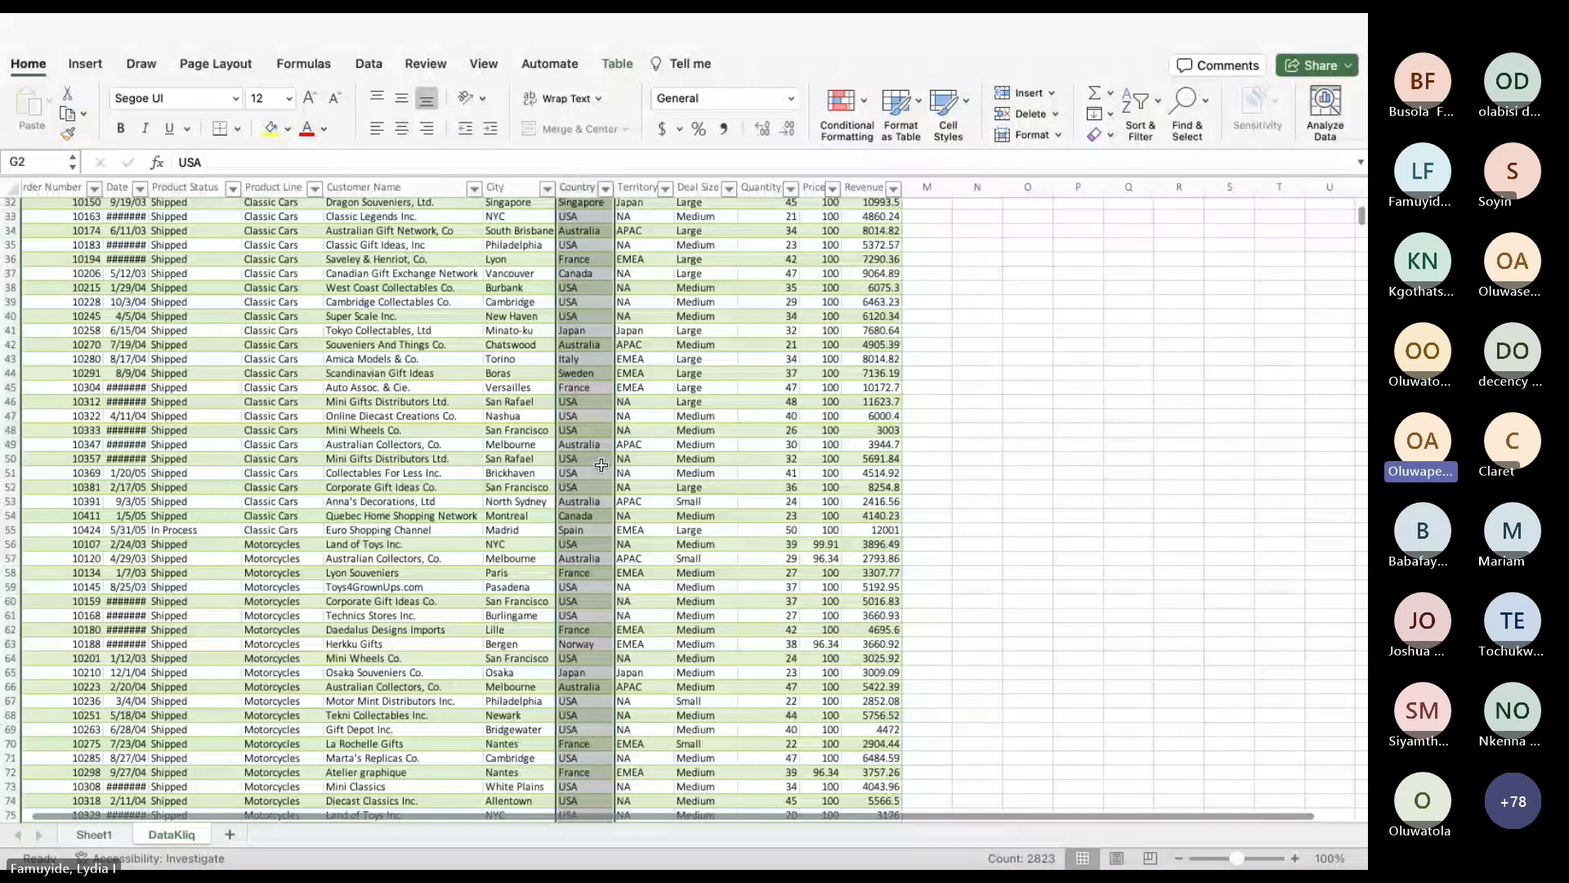
{"action": "scroll", "coordinate": [601, 472], "scroll_direction": "up", "scroll_amount": 10}
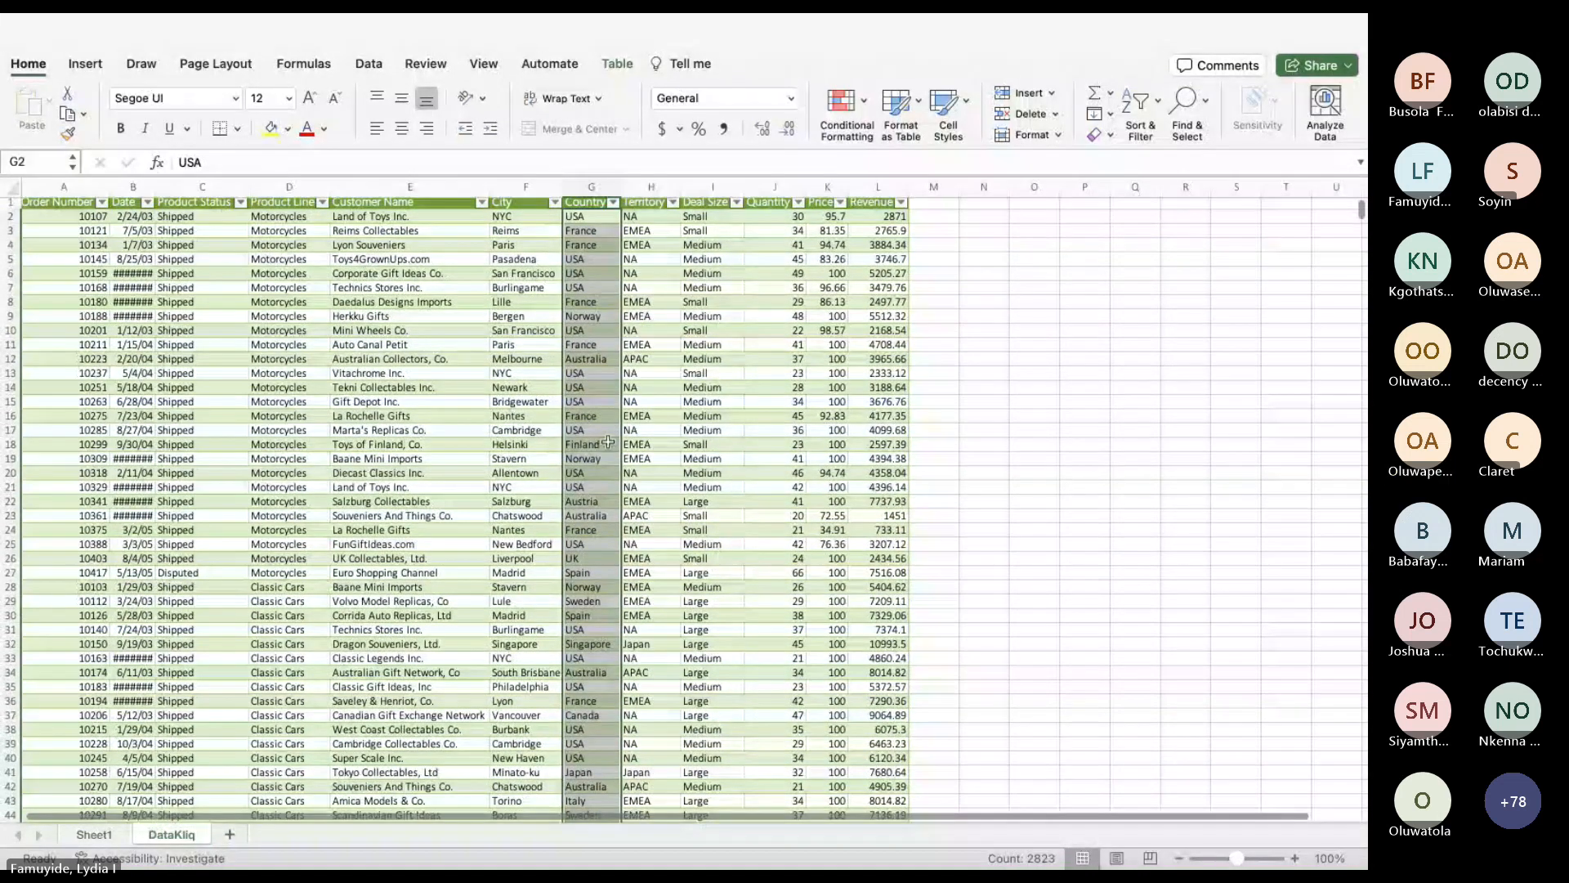
{"action": "left_click", "coordinate": [588, 203]}
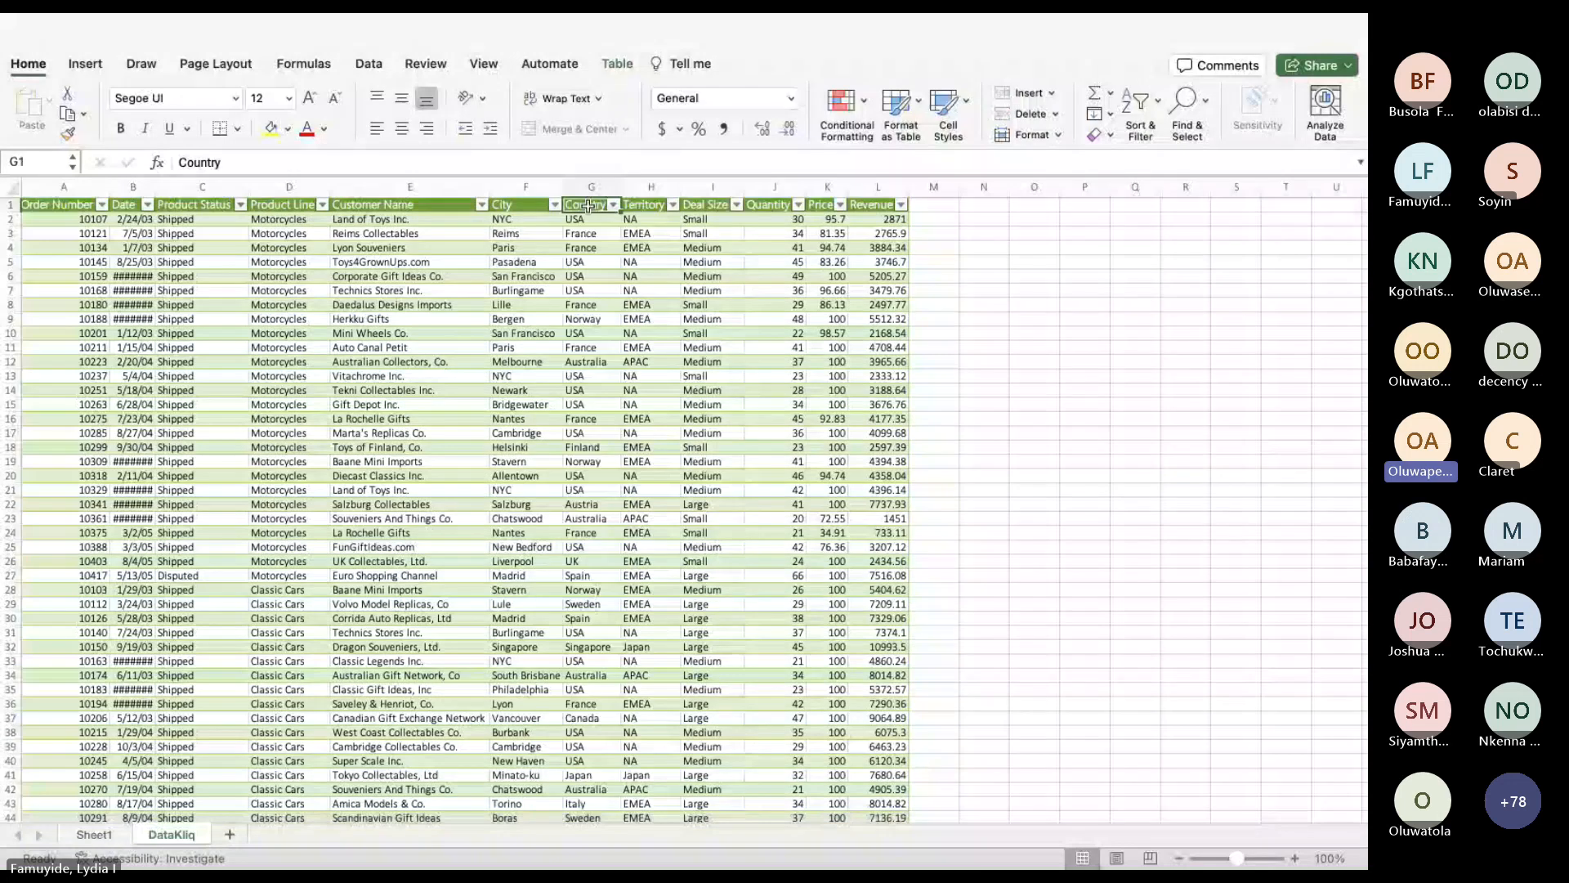
- Remove the Country and Revenue fields from the PivotTable on Sheet1
{"action": "left_click", "coordinate": [95, 836]}
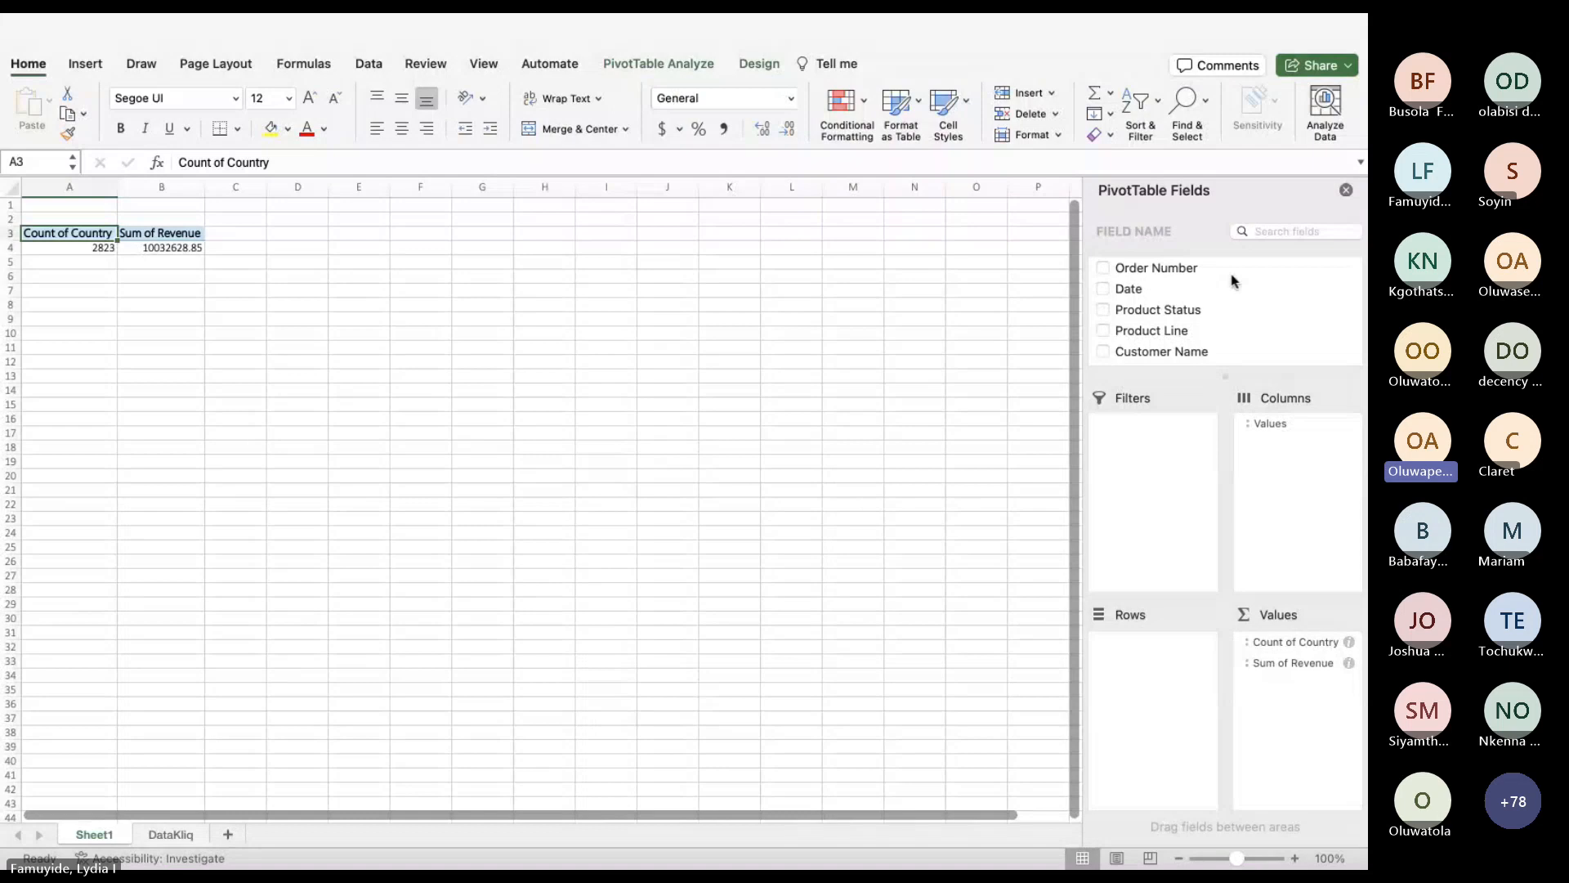
{"action": "scroll", "coordinate": [1226, 303], "scroll_direction": "down", "scroll_amount": 2}
{"action": "left_click", "coordinate": [1185, 313]}
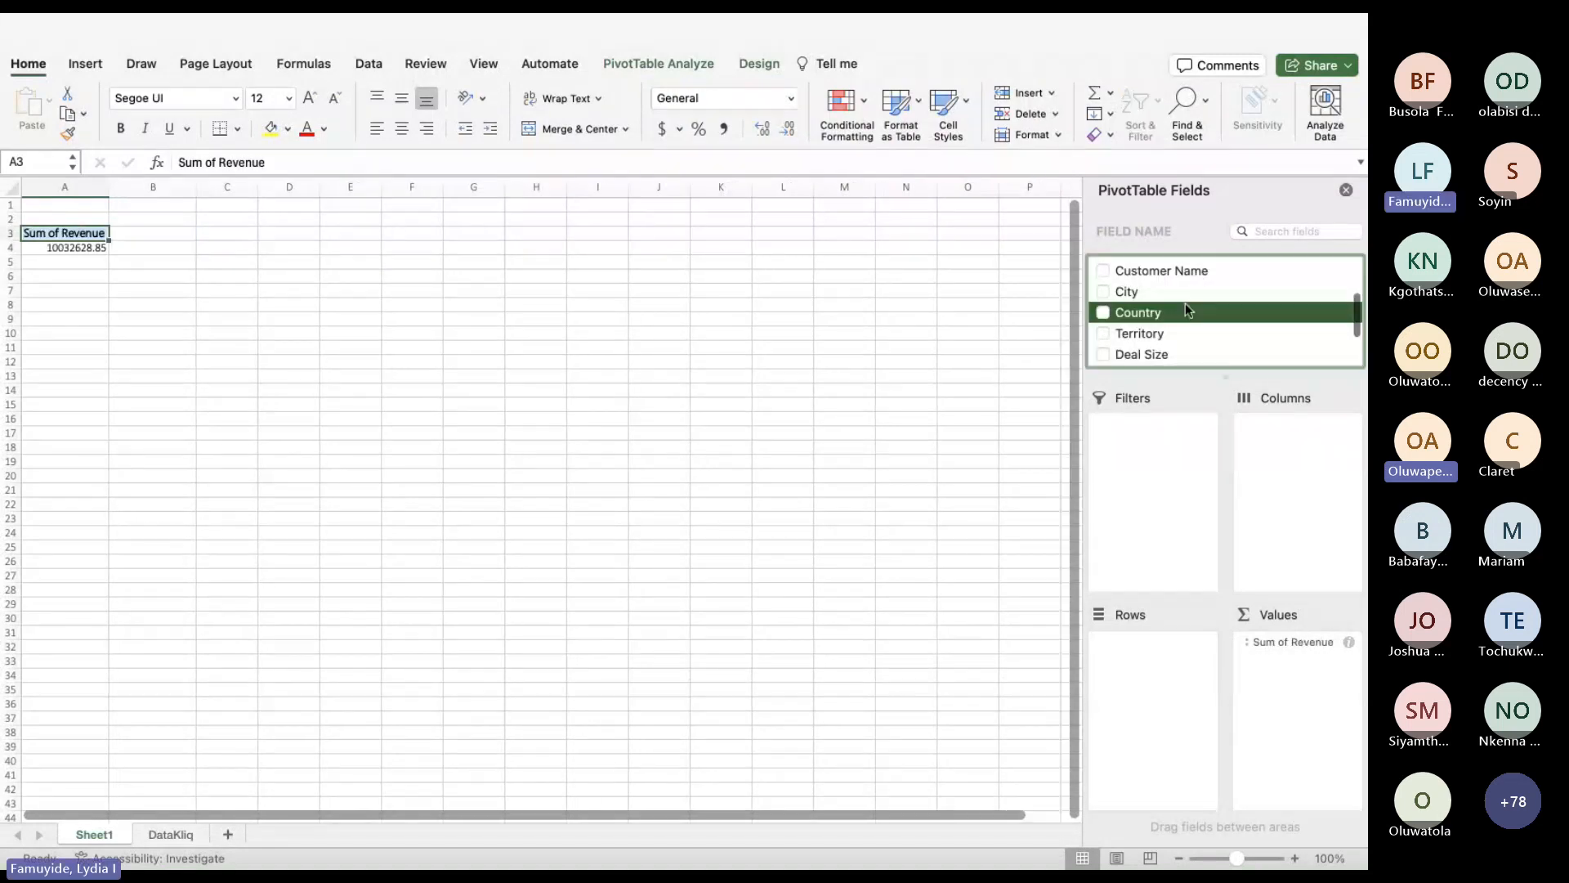
{"action": "scroll", "coordinate": [1188, 324], "scroll_direction": "down", "scroll_amount": 2}
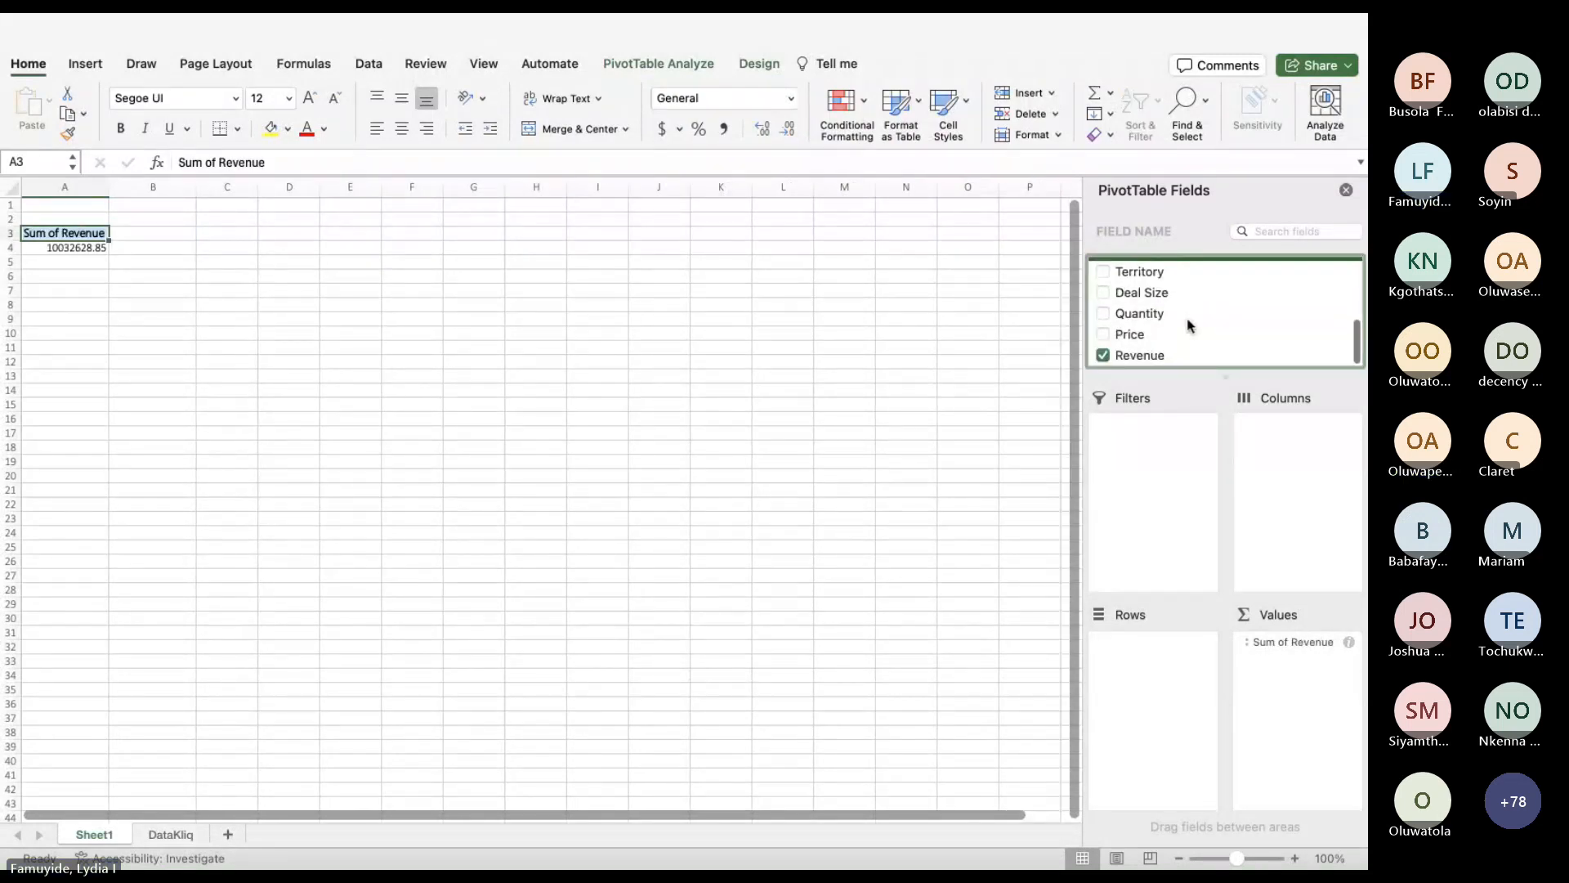
{"action": "left_click", "coordinate": [1186, 355]}
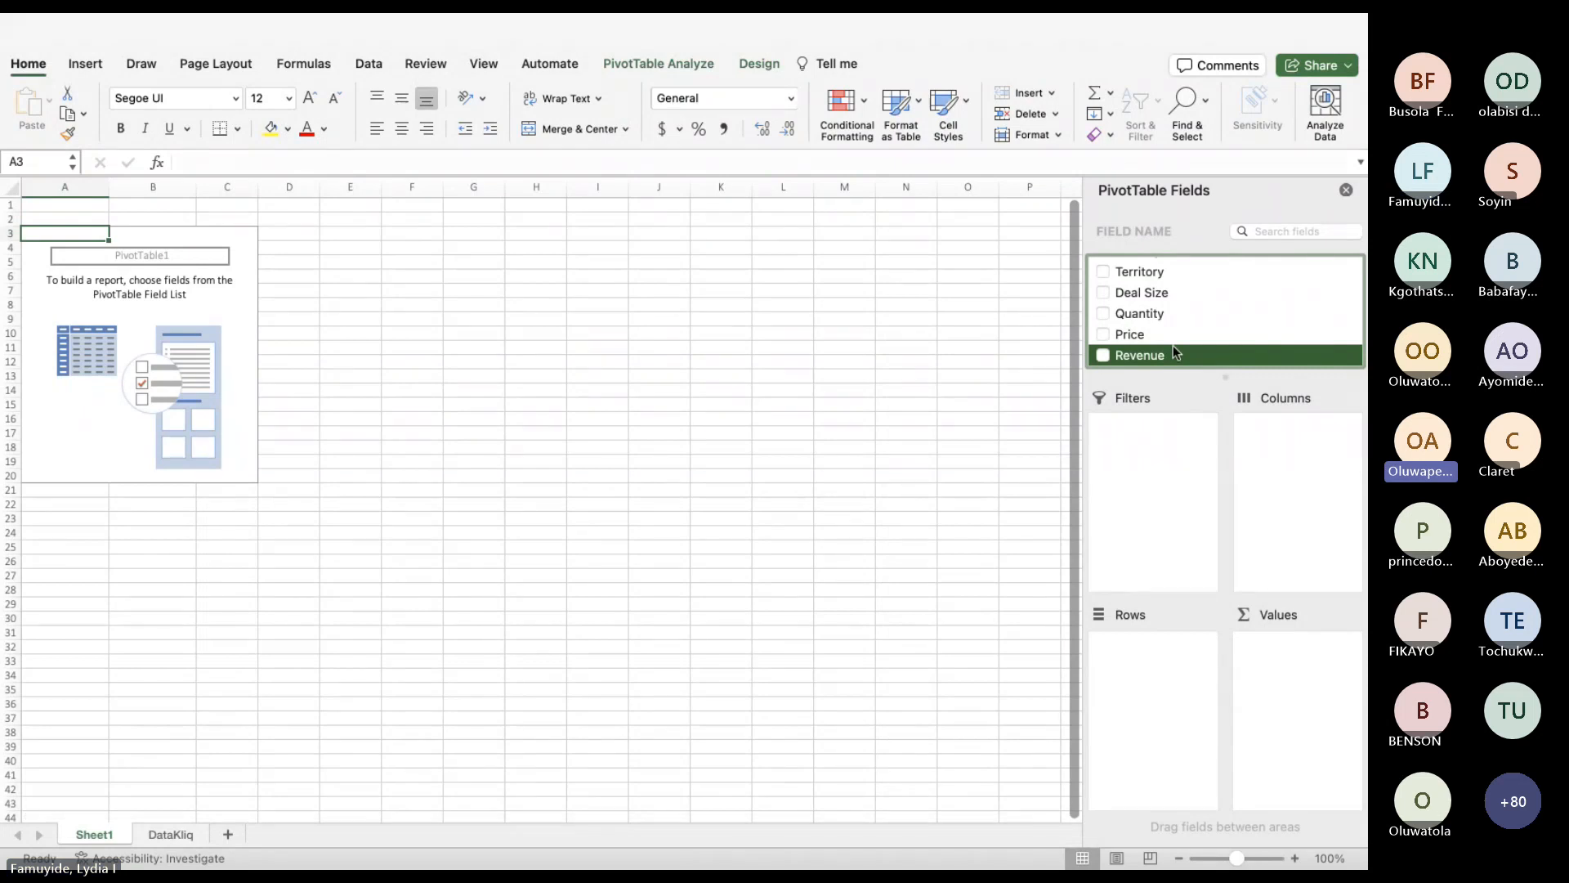
- Add Country to the PivotTable as row labels and Revenue to its values
{"action": "scroll", "coordinate": [1240, 322], "scroll_direction": "up", "scroll_amount": 10}
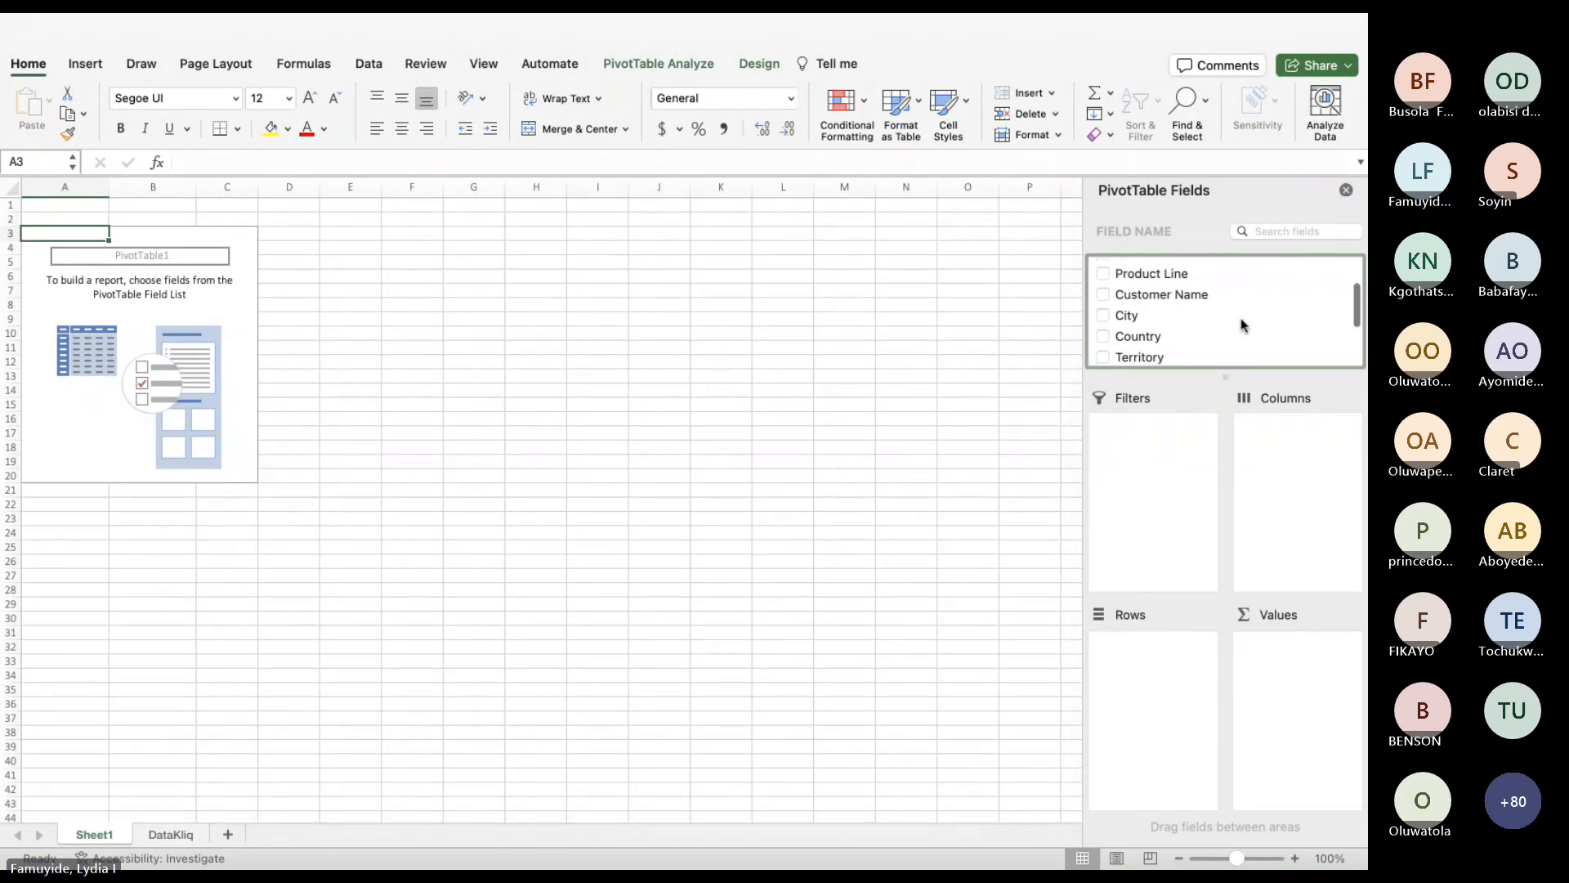
{"action": "left_click", "coordinate": [1104, 357]}
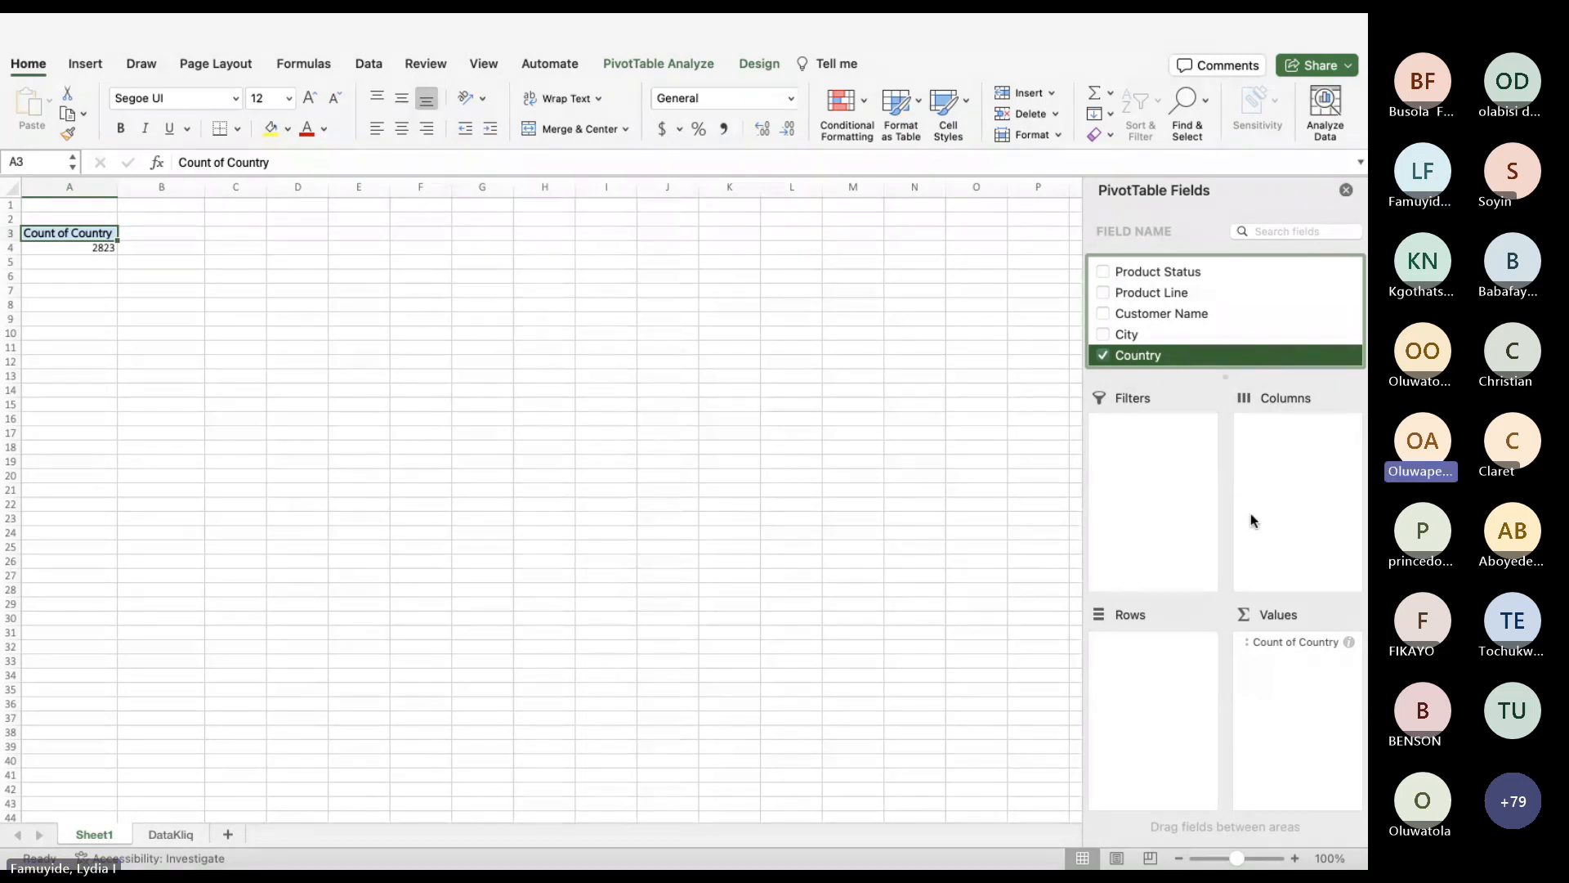
{"action": "left_click", "coordinate": [1296, 670]}
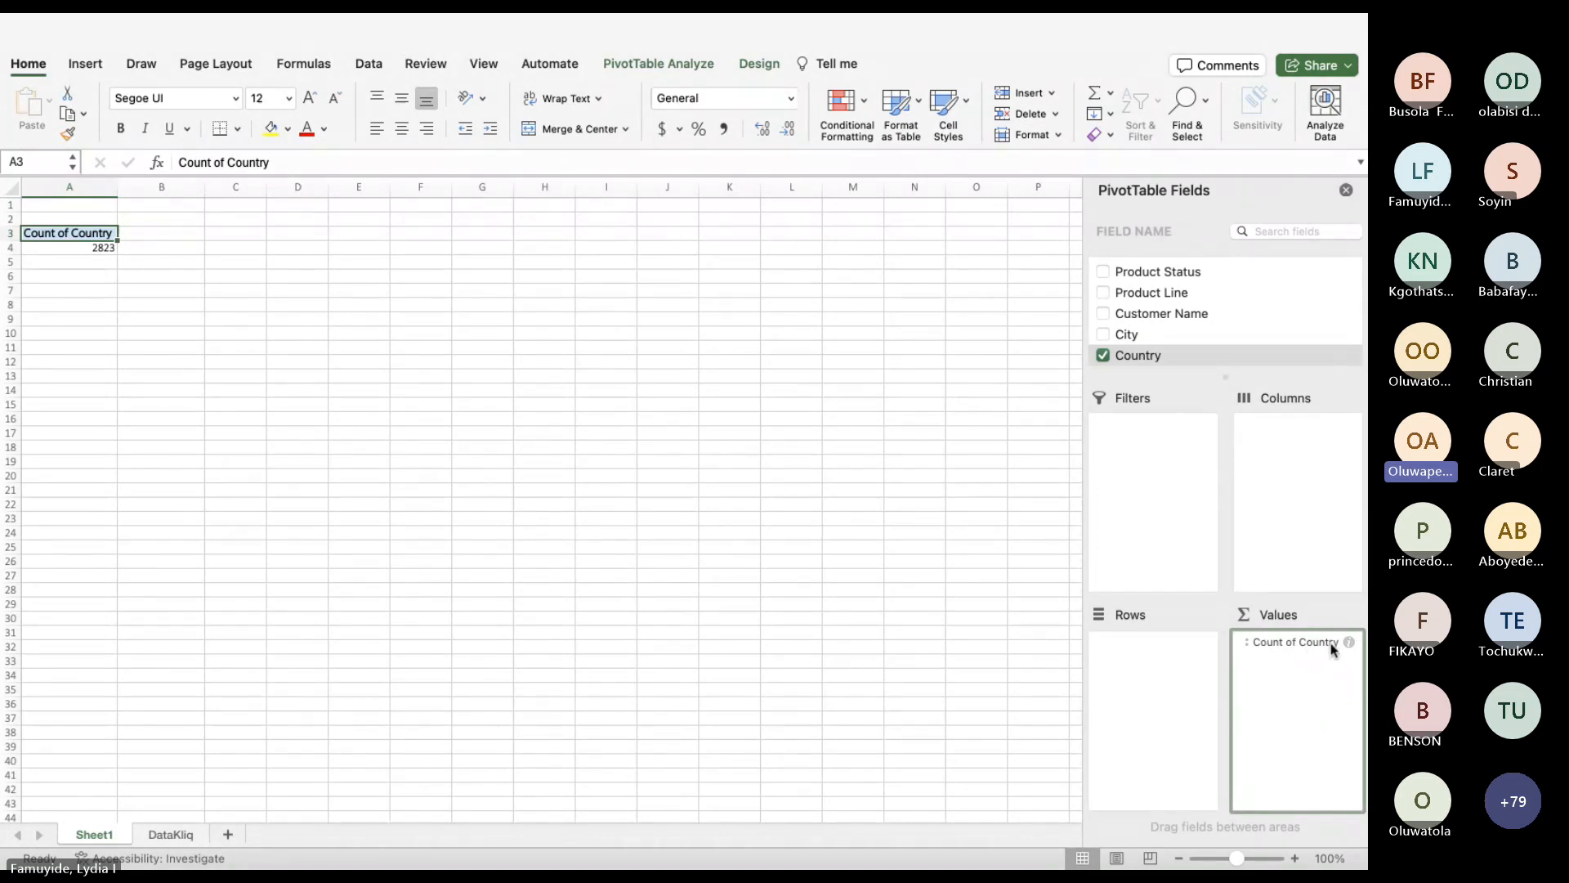
{"action": "left_click_drag", "start_coordinate": [1324, 641], "coordinate": [1145, 664]}
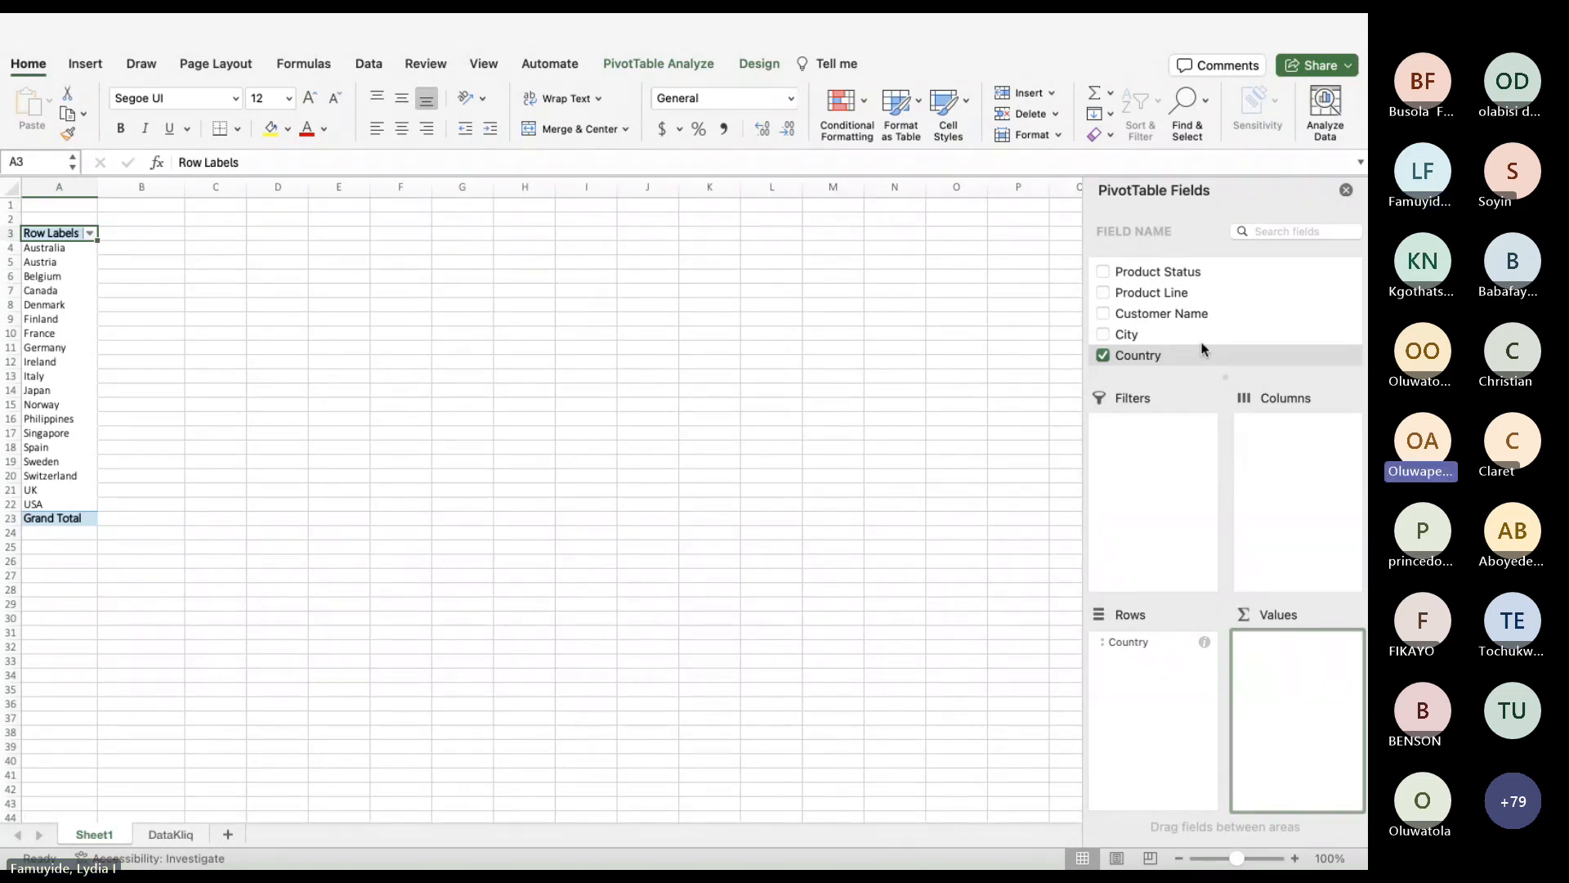
{"action": "scroll", "coordinate": [1201, 345], "scroll_direction": "down", "scroll_amount": 5}
{"action": "left_click", "coordinate": [1102, 357]}
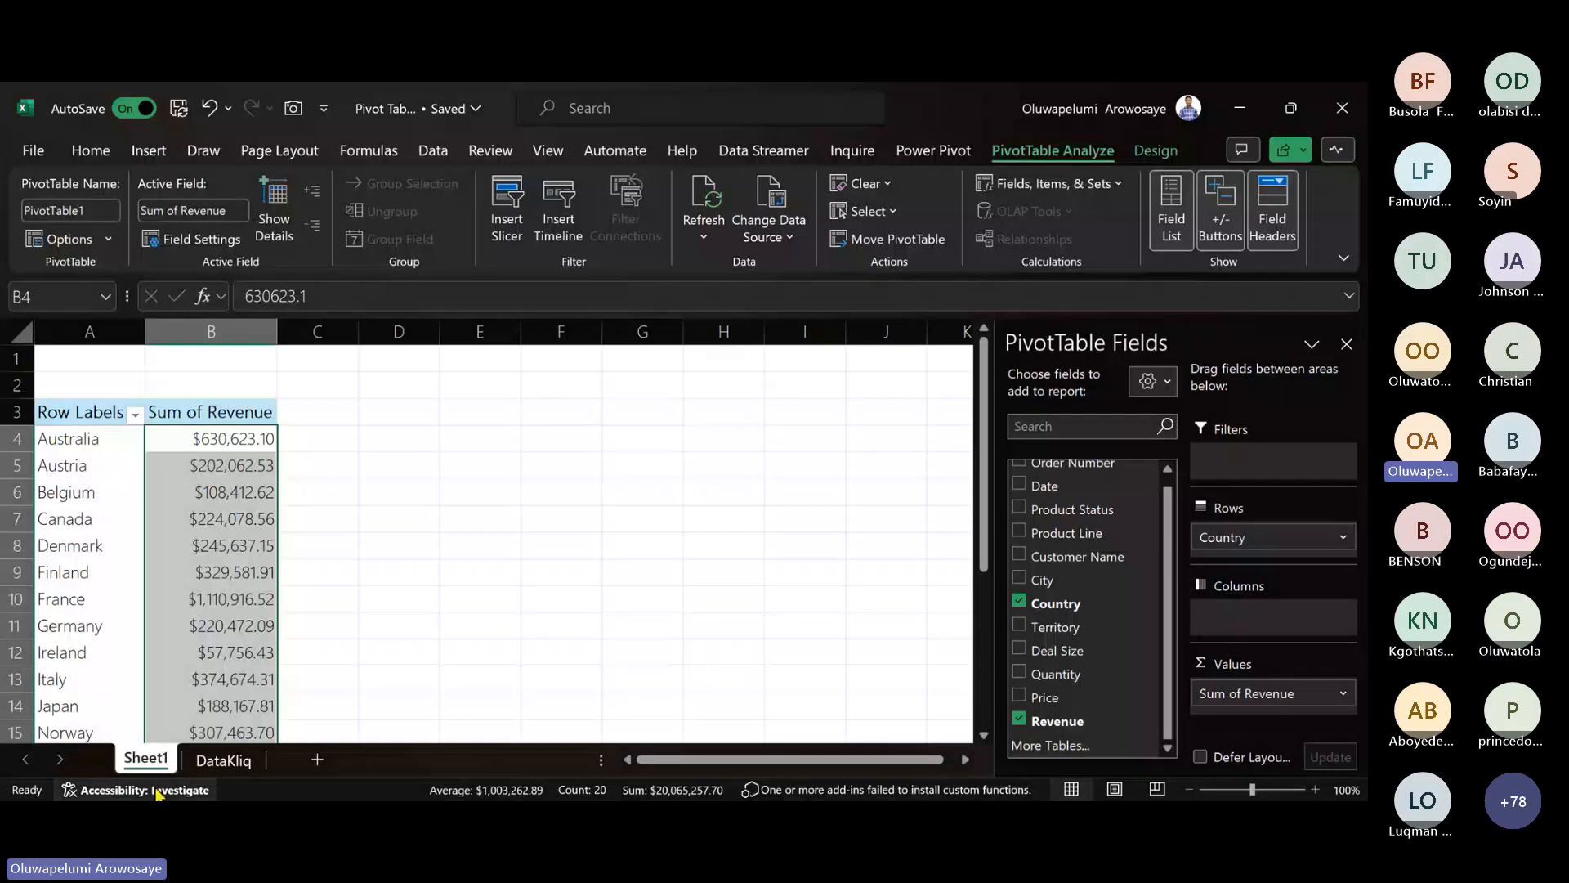
- Enter the title "Revenue by Country" in cell A2, above the PivotTable
{"action": "mouse_move", "coordinate": [210, 547]}
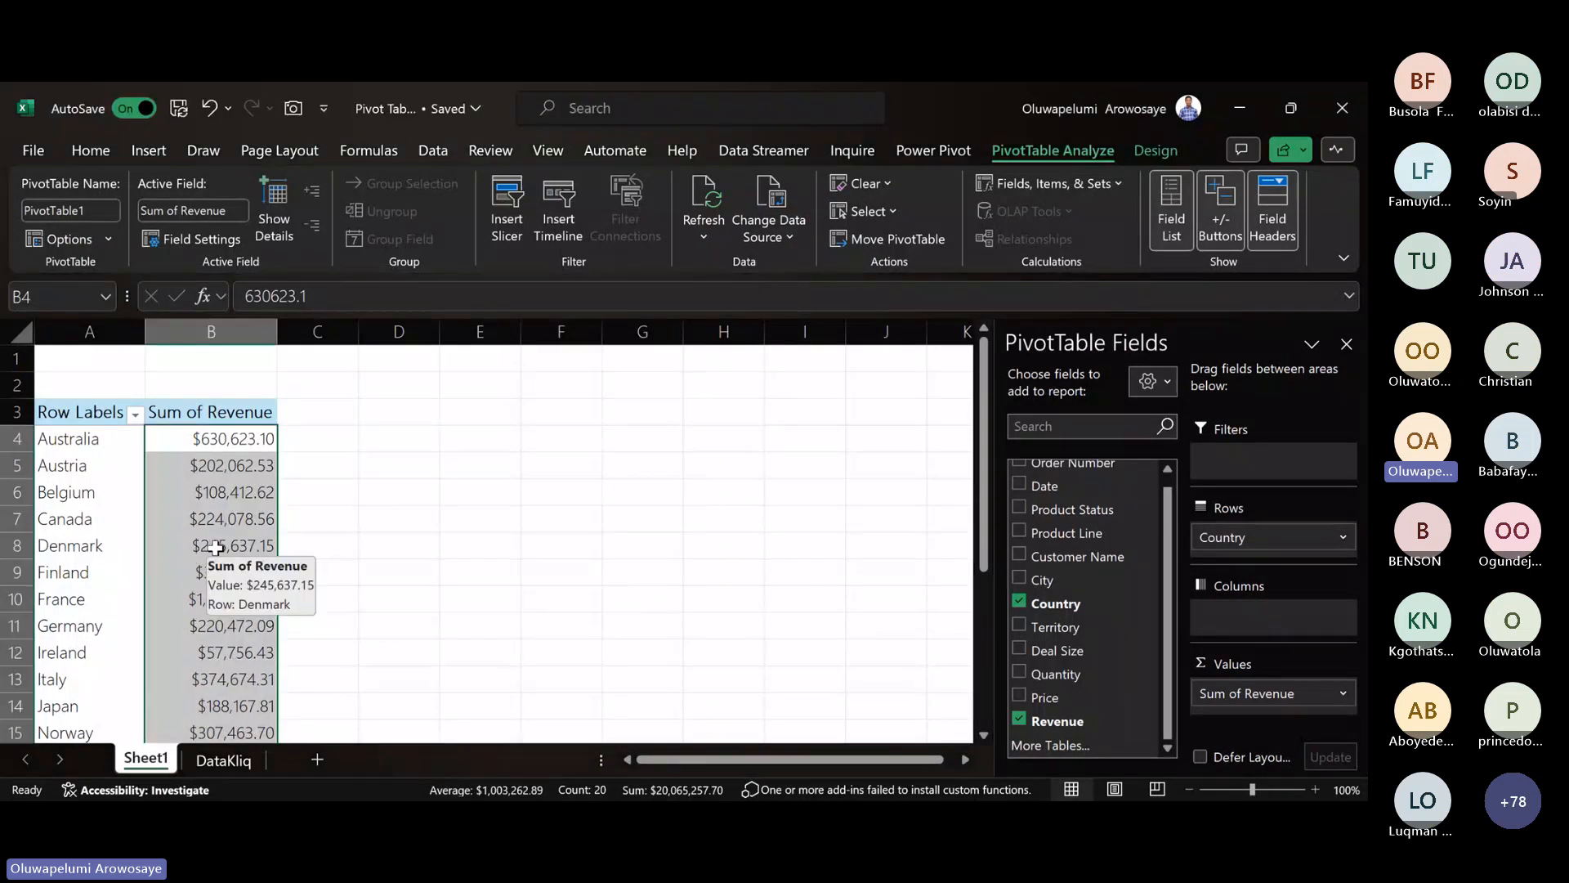
{"action": "left_click", "coordinate": [99, 379]}
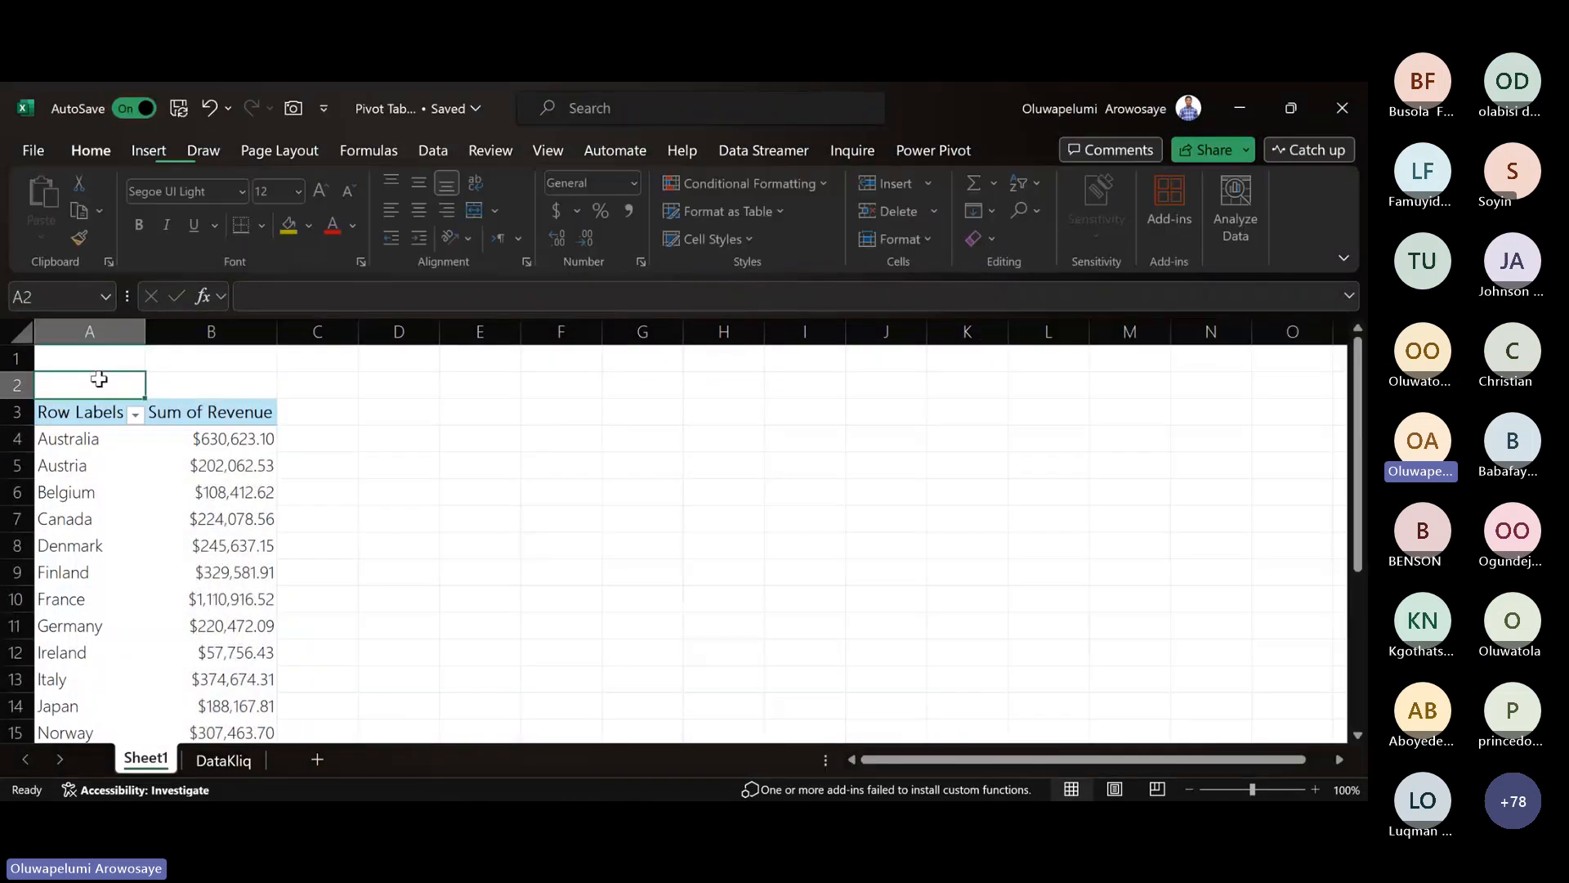
{"action": "type", "text": "Rev"}
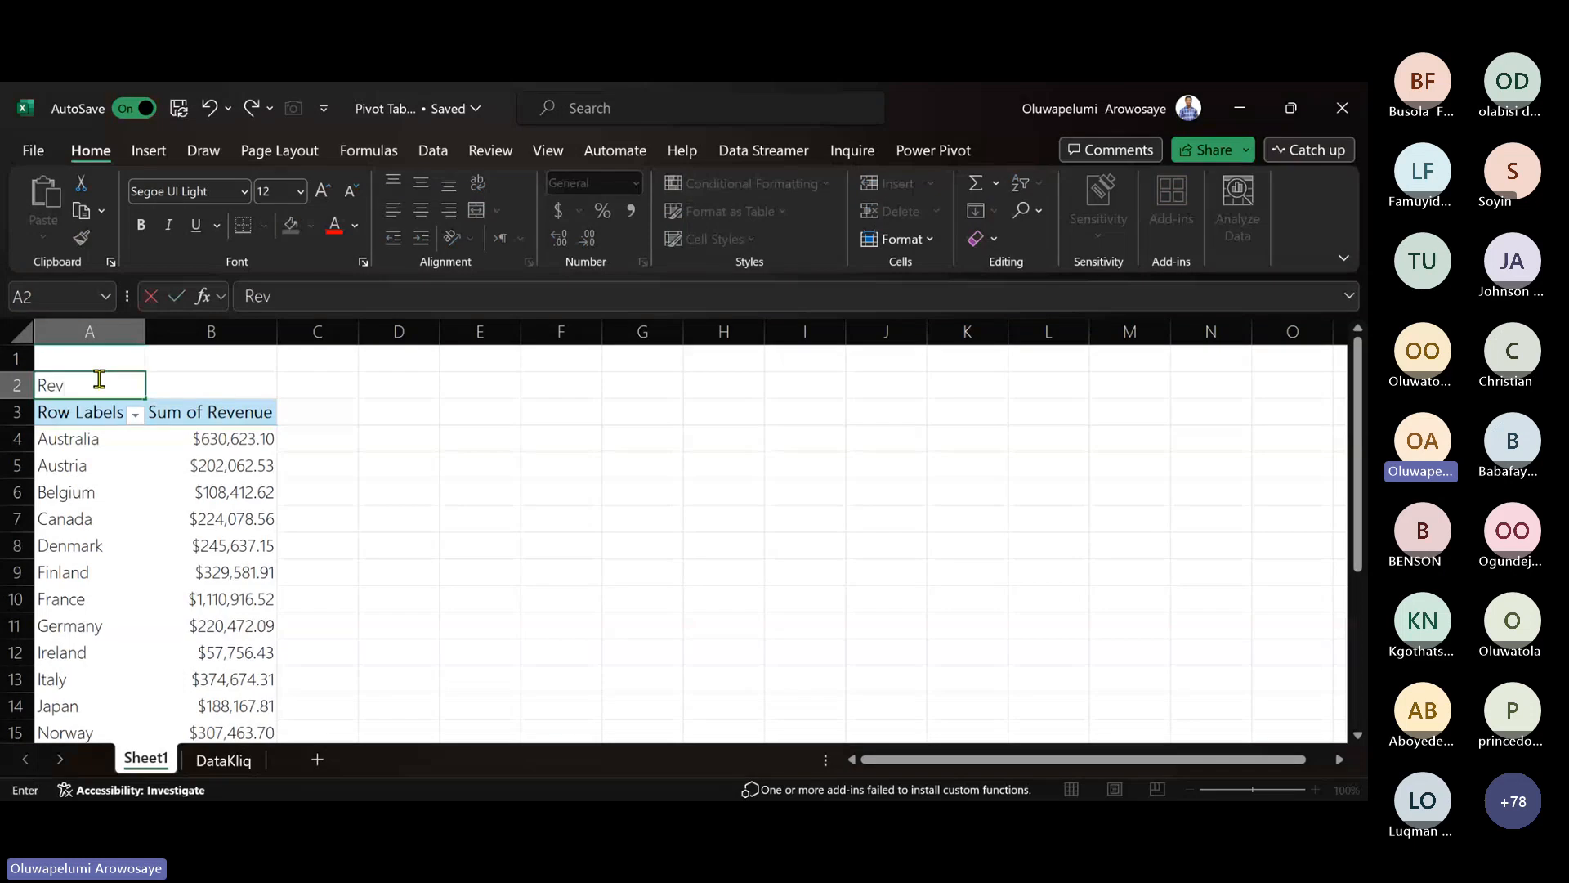
{"action": "type", "text": "enue by Country"}
{"action": "key", "text": "Return"}
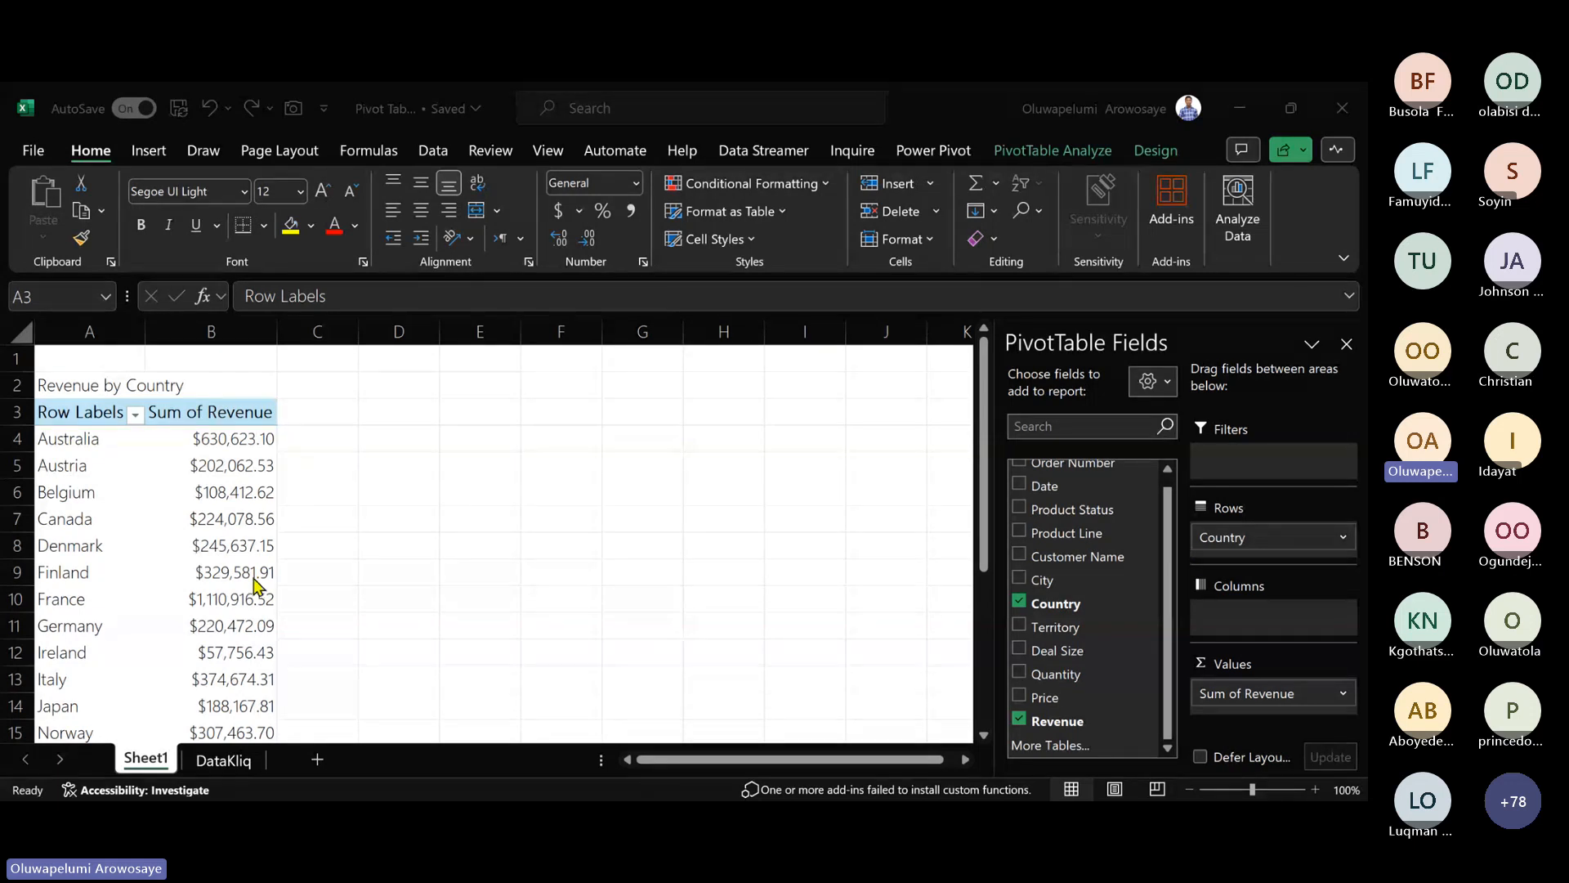
- Rename the PivotTable's Row Labels header in A3 as Country
{"action": "left_click", "coordinate": [95, 414]}
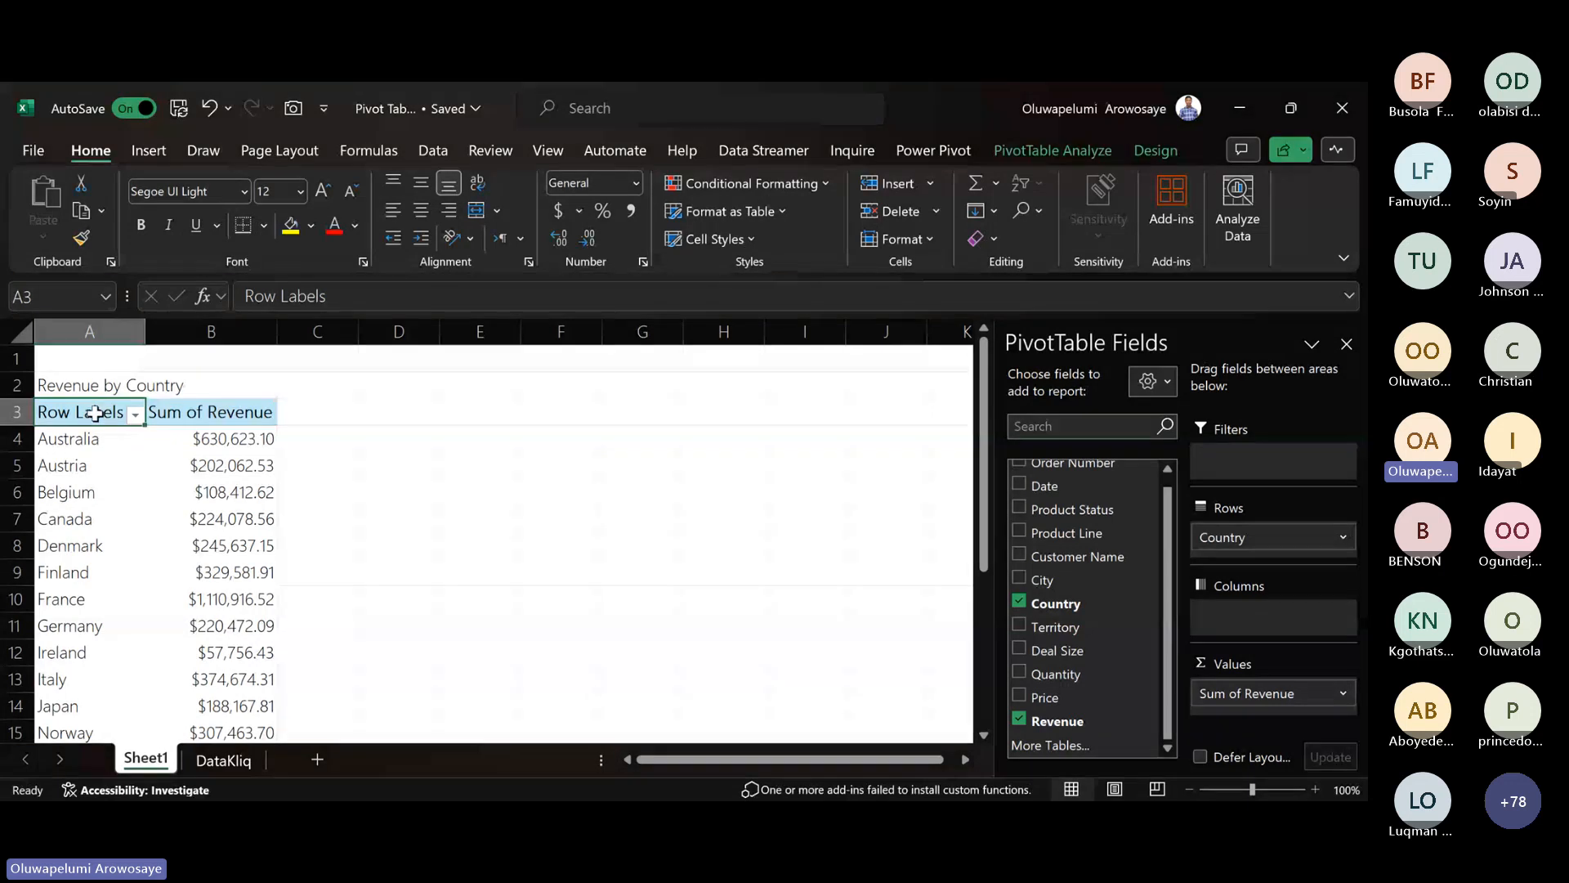
{"action": "type", "text": "Cont"}
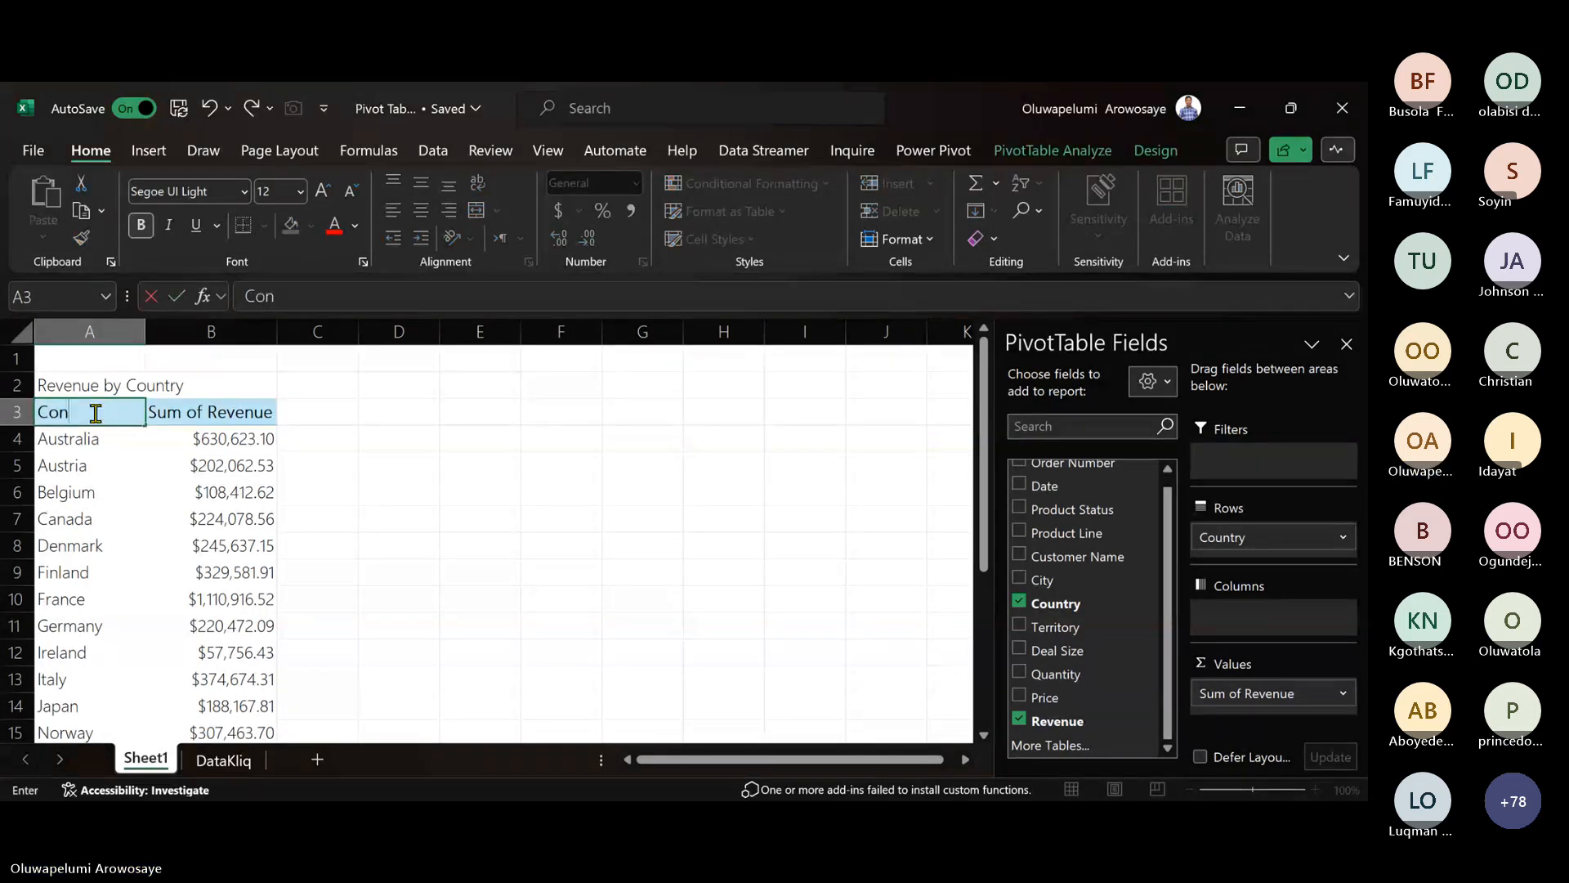
{"action": "key", "text": "BackSpace"}
{"action": "key", "text": "BackSpace"}
{"action": "type", "text": "untry"}
{"action": "key", "text": "Return"}
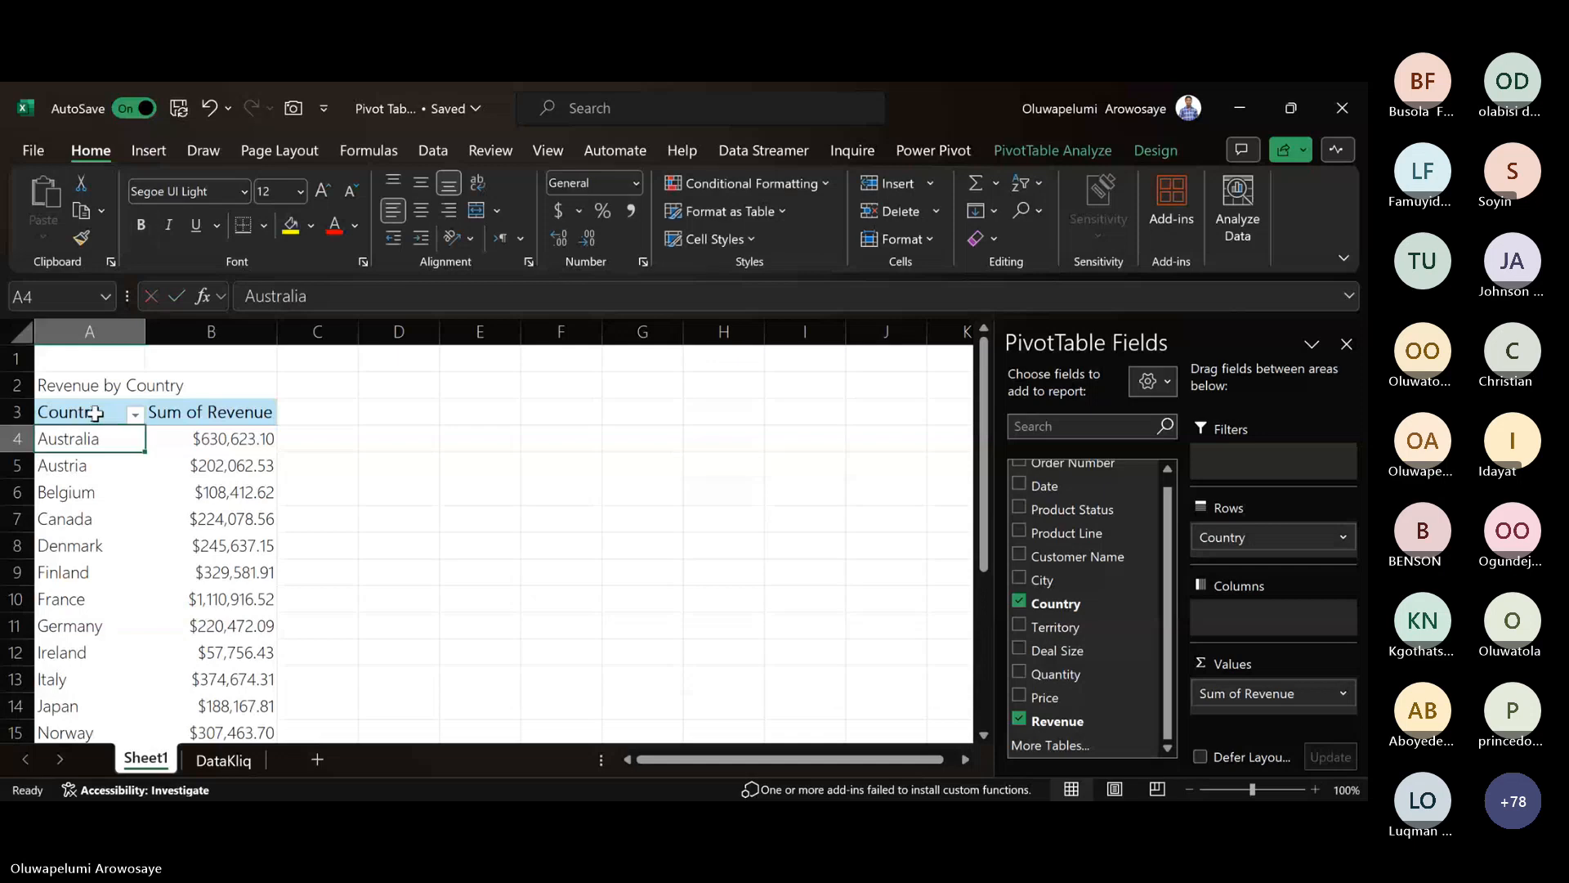
- Rename the PivotTable's Sum of Revenue header in B3 so that it reads Revenue
{"action": "left_click", "coordinate": [196, 411]}
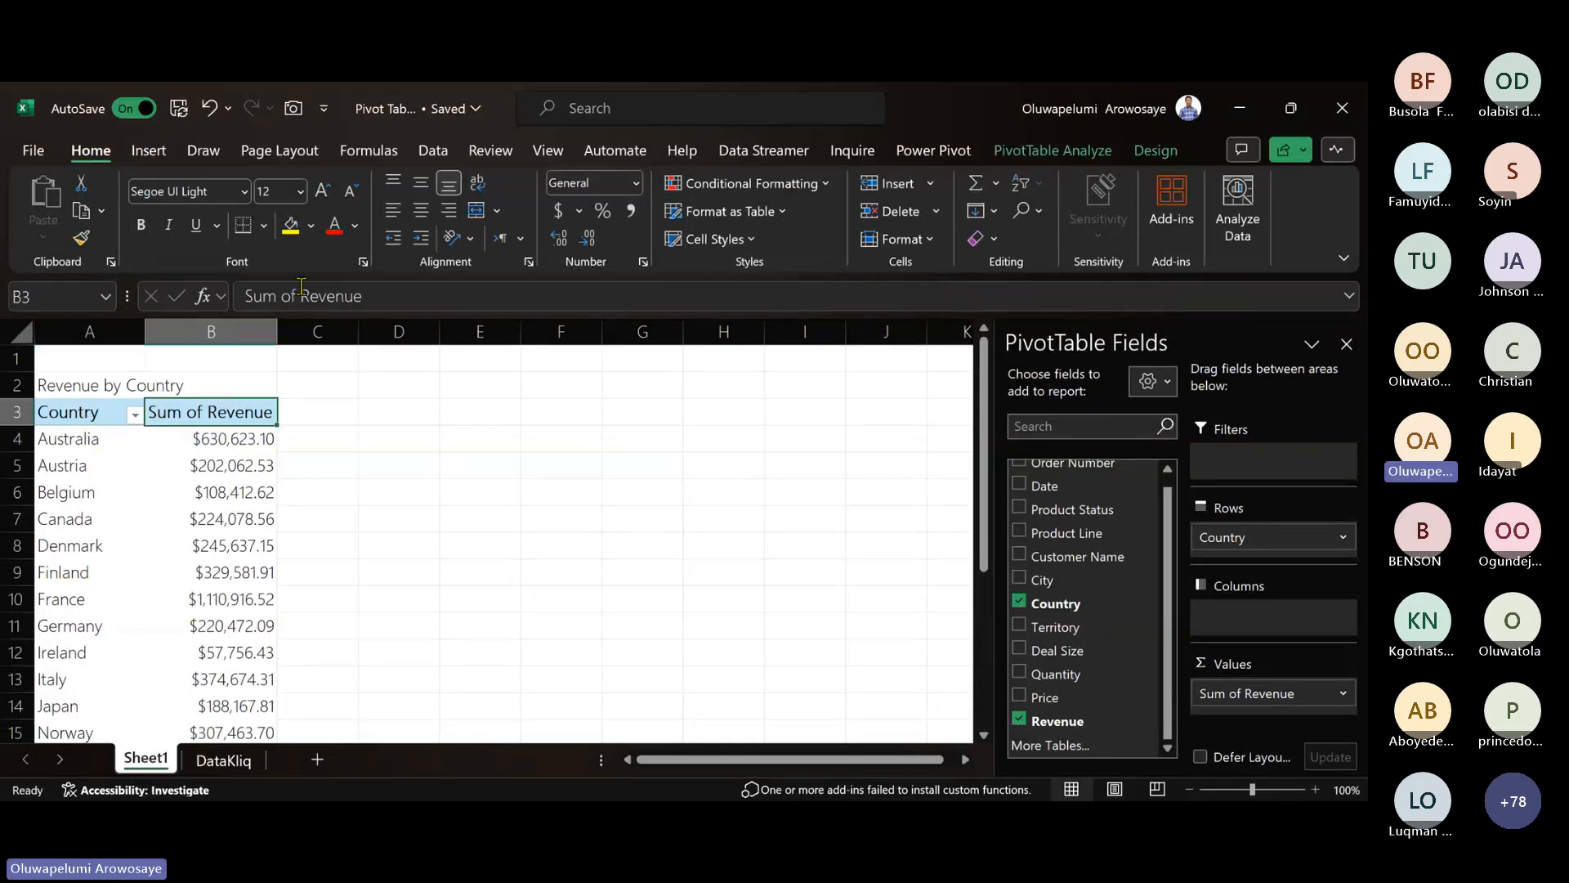
{"action": "left_click", "coordinate": [301, 286]}
{"action": "key", "text": "BackSpace"}
{"action": "key", "text": "BackSpace"}
{"action": "key", "text": "BackSpace"}
{"action": "key", "text": "BackSpace"}
{"action": "key", "text": "BackSpace"}
{"action": "key", "text": "BackSpace"}
{"action": "key", "text": "BackSpace"}
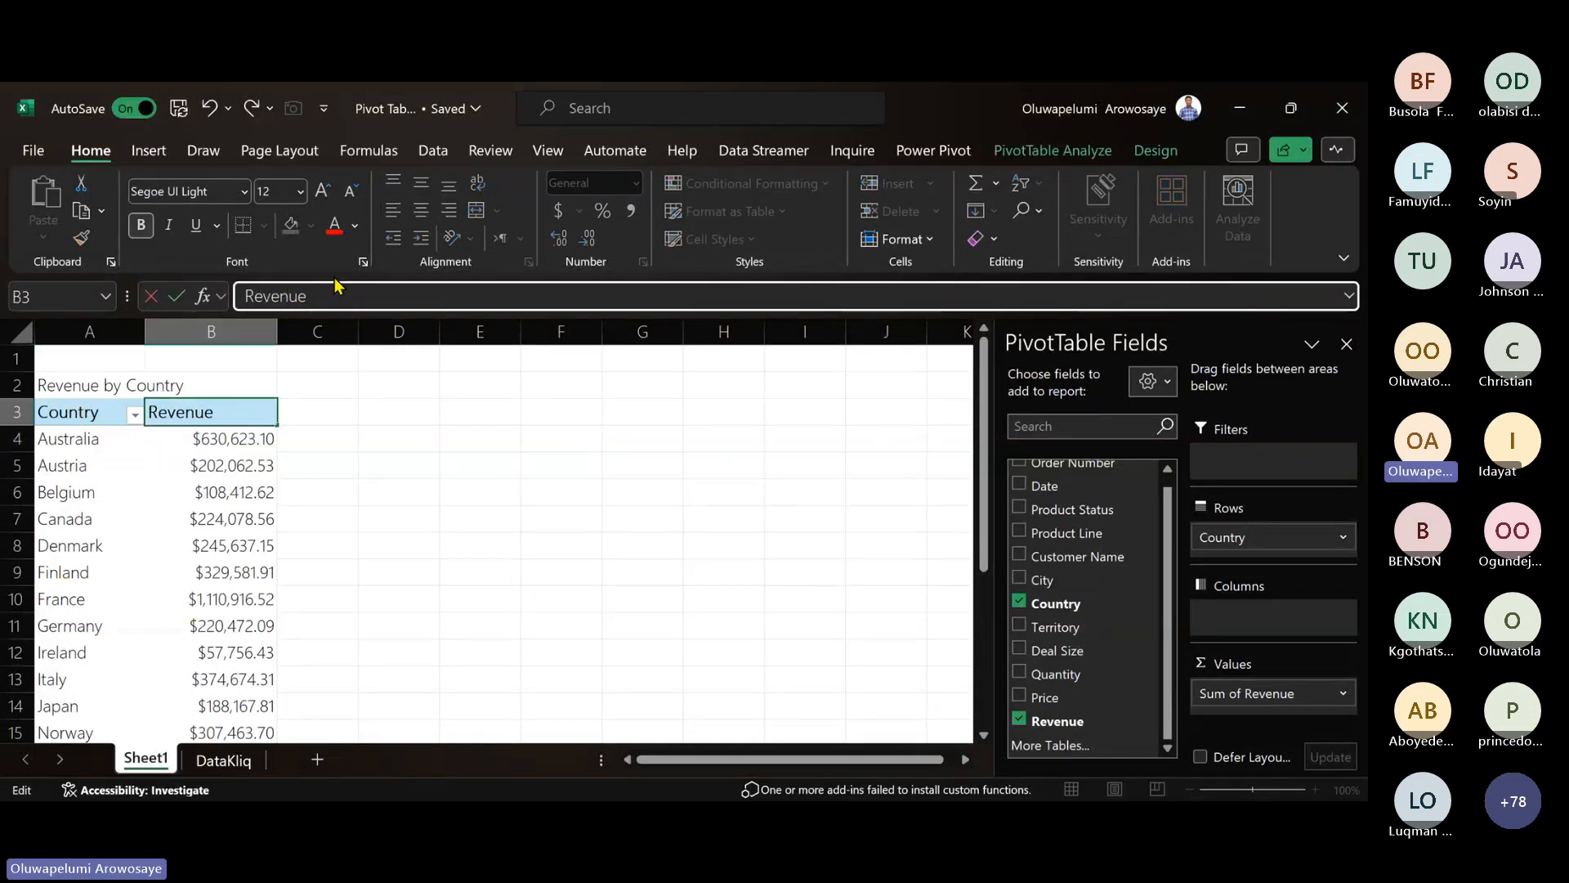
{"action": "left_click", "coordinate": [350, 417]}
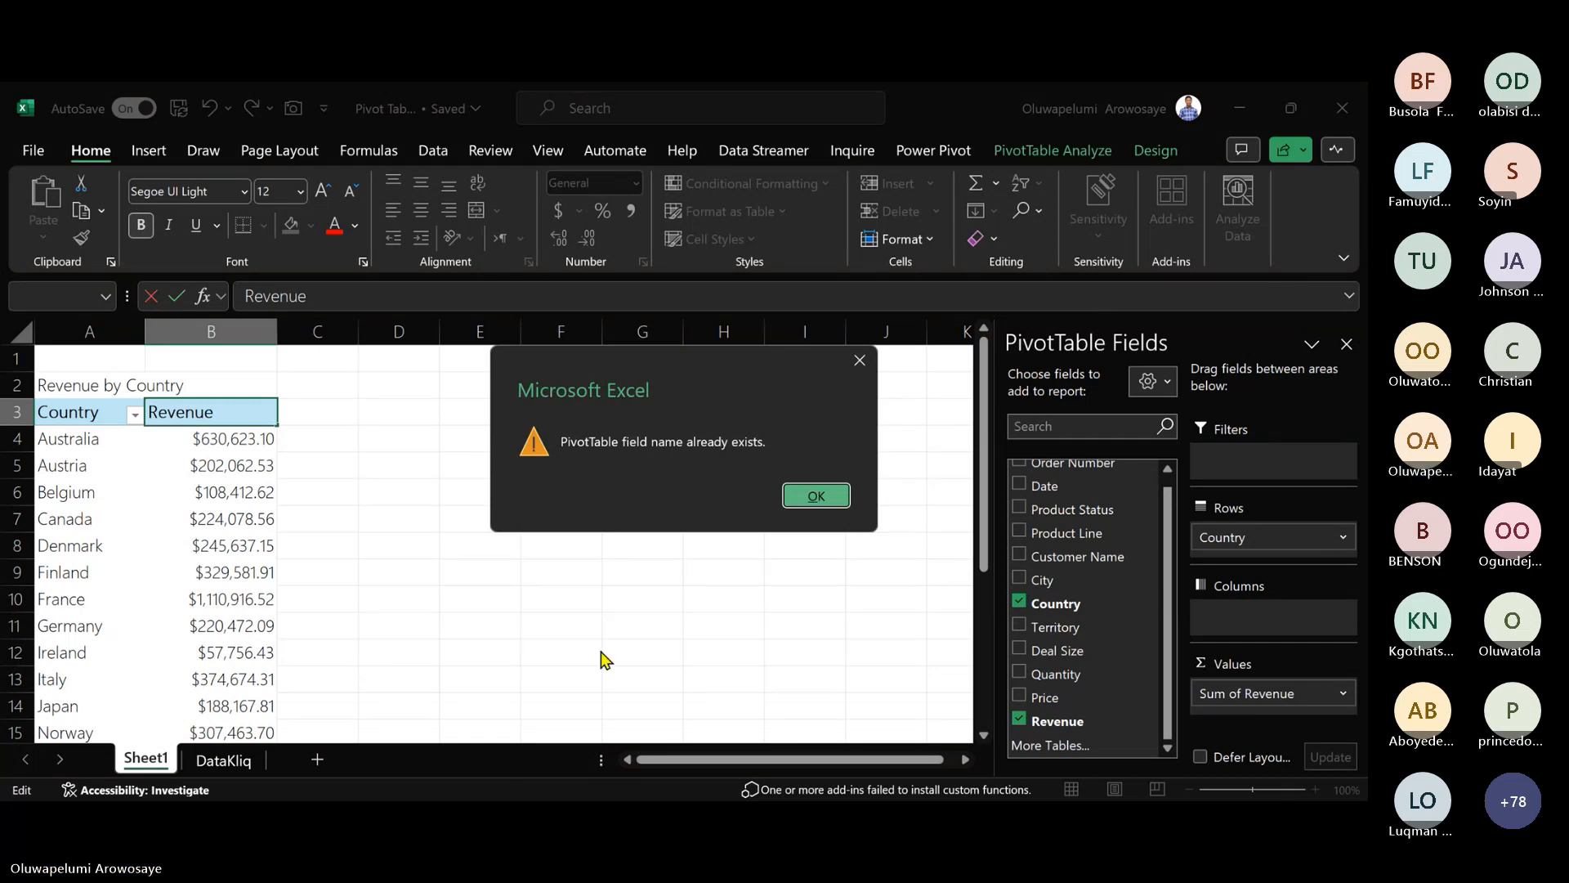
{"action": "key", "text": "Return"}
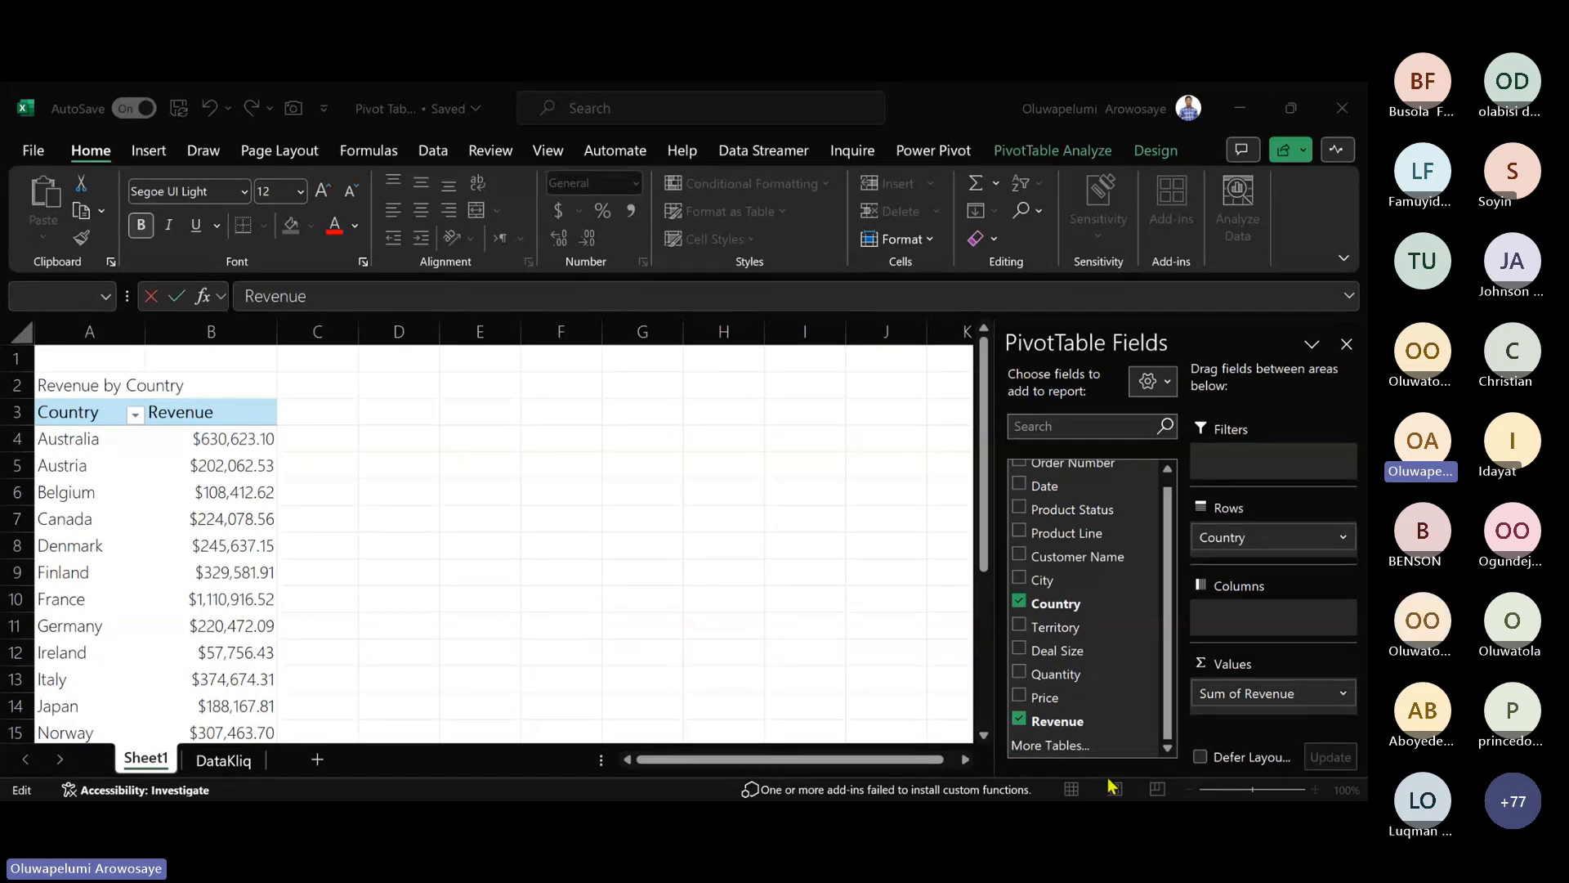
{"action": "key", "text": "Return"}
{"action": "key", "text": "Return"}
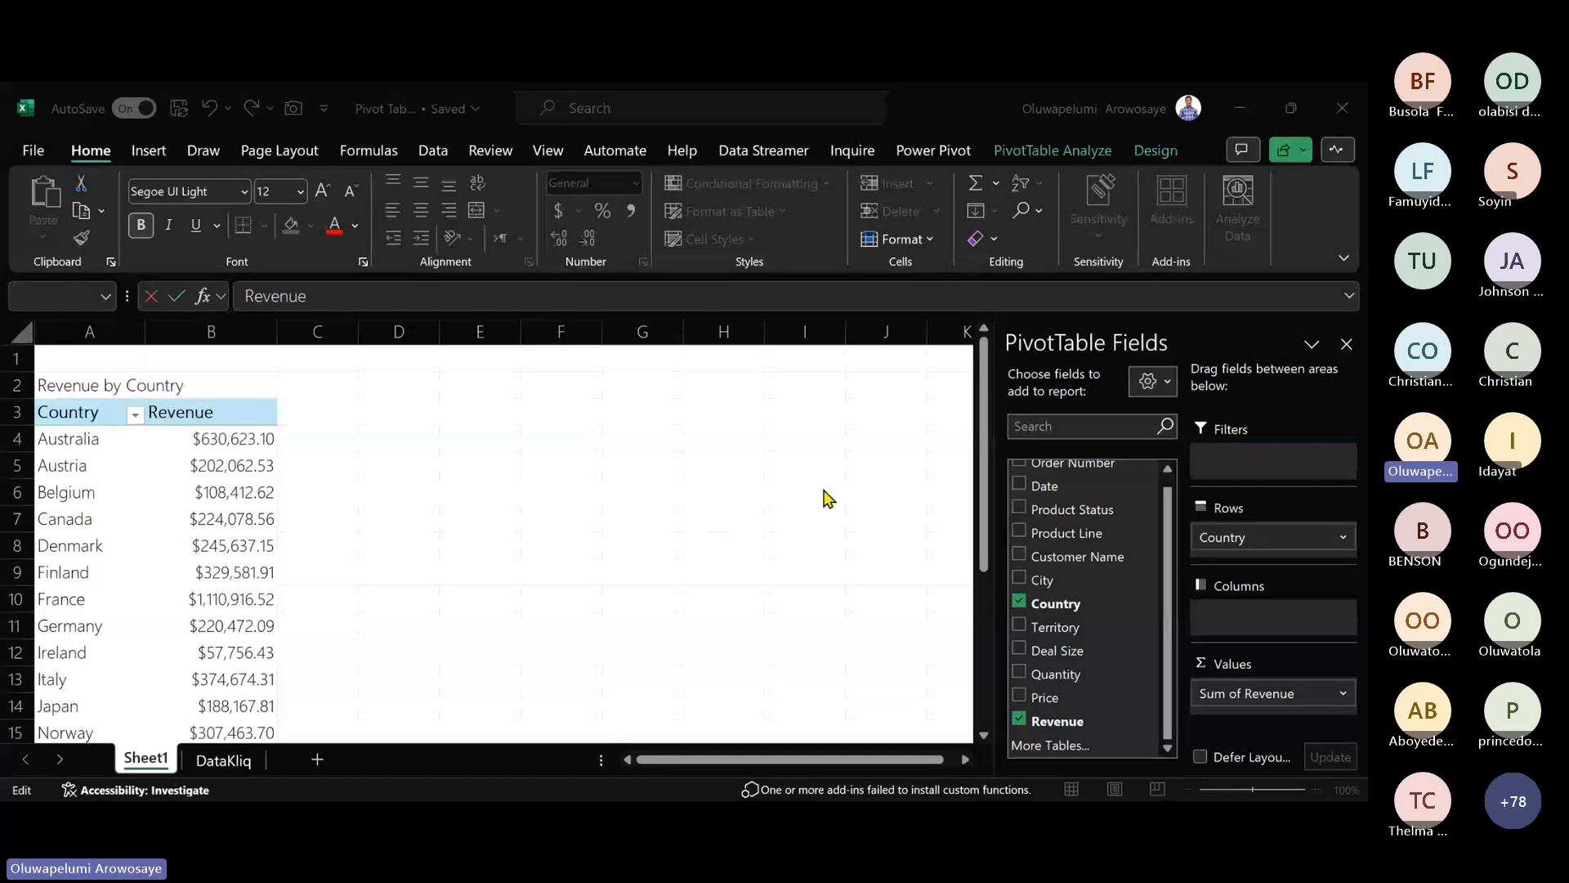
{"action": "key", "text": "alt+Tab"}
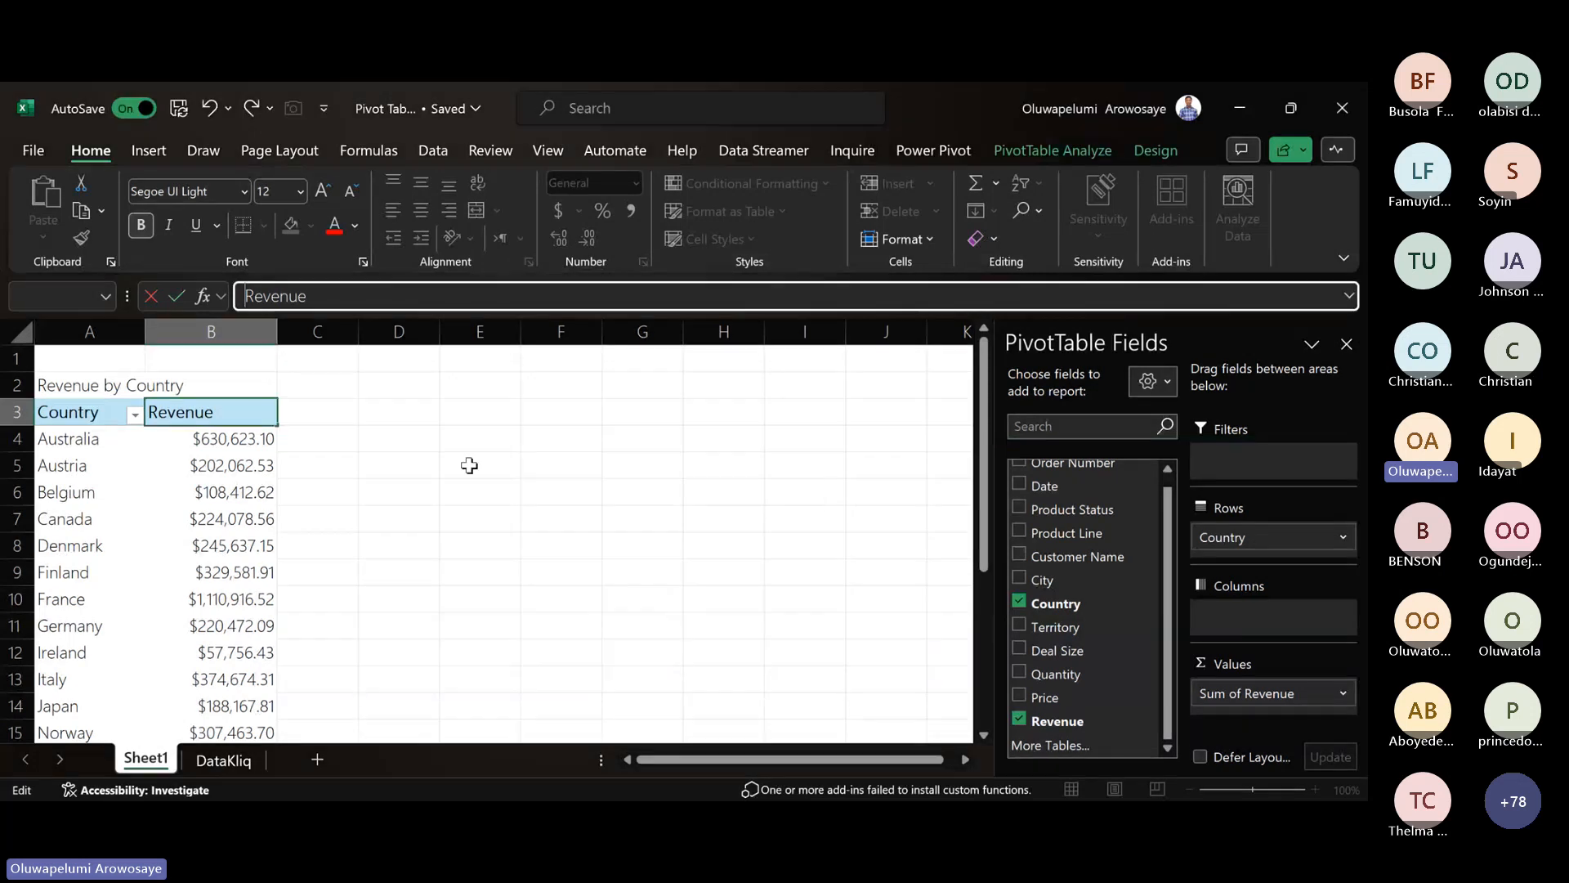
{"action": "left_click", "coordinate": [234, 411]}
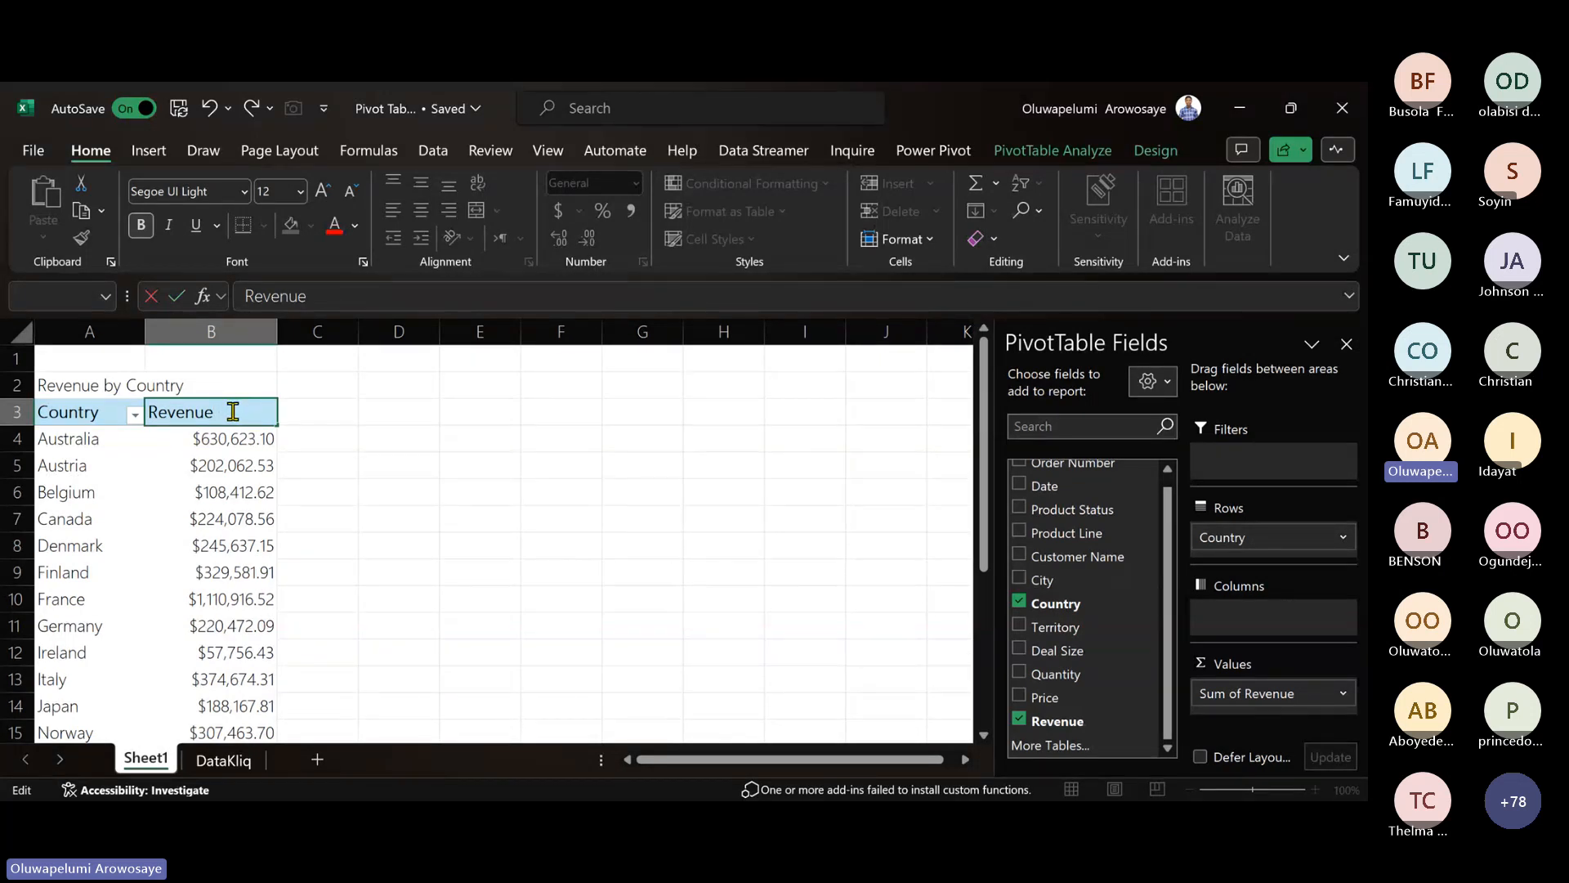
{"action": "left_click", "coordinate": [322, 452]}
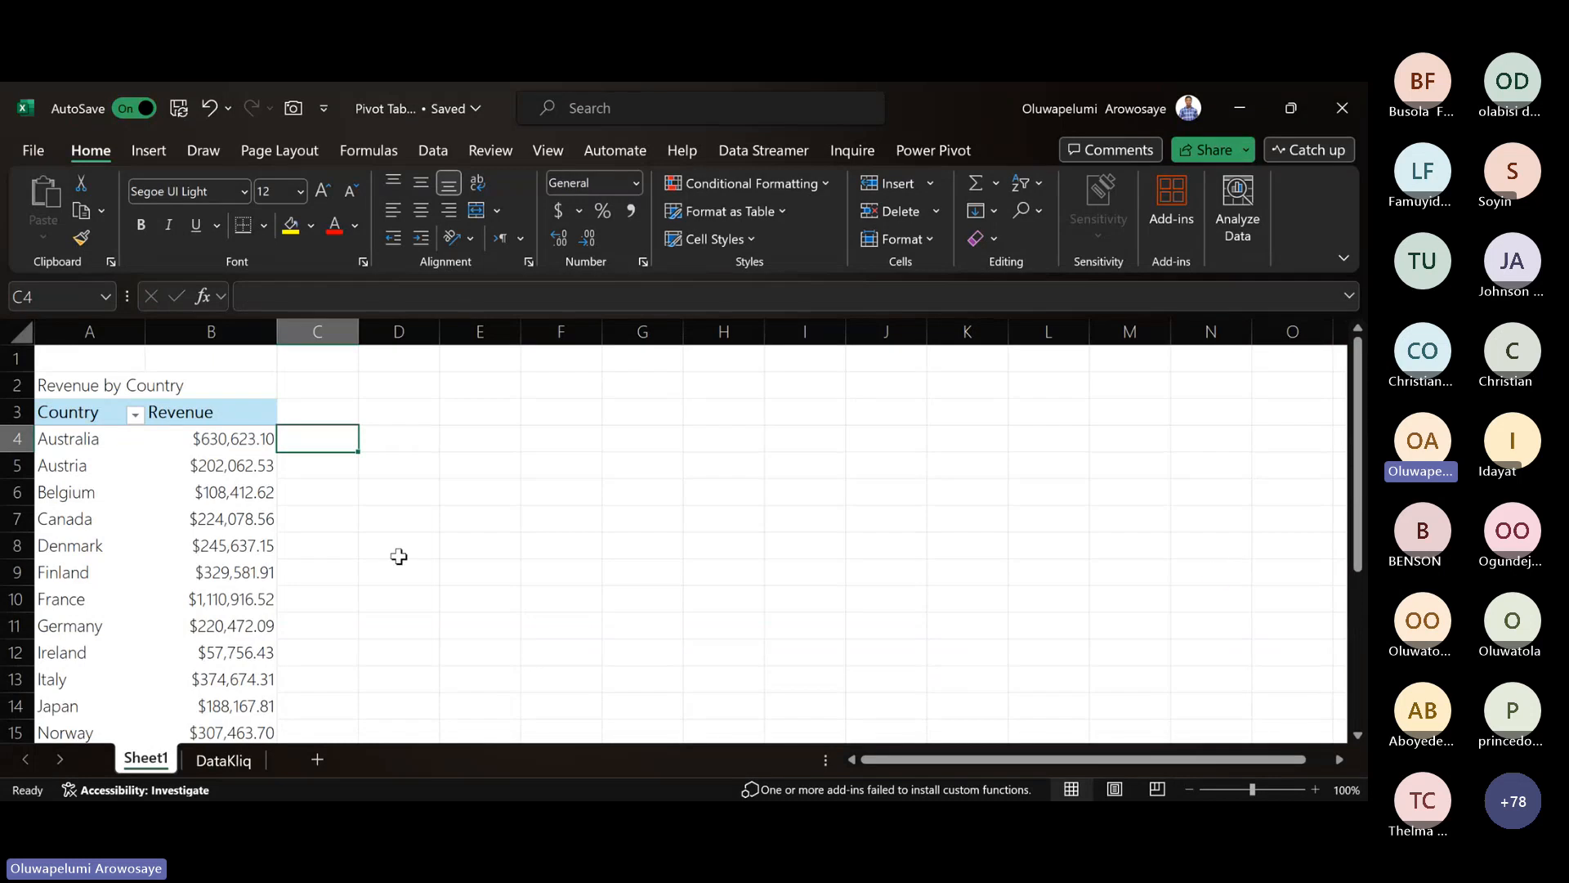
{"action": "left_click", "coordinate": [238, 549]}
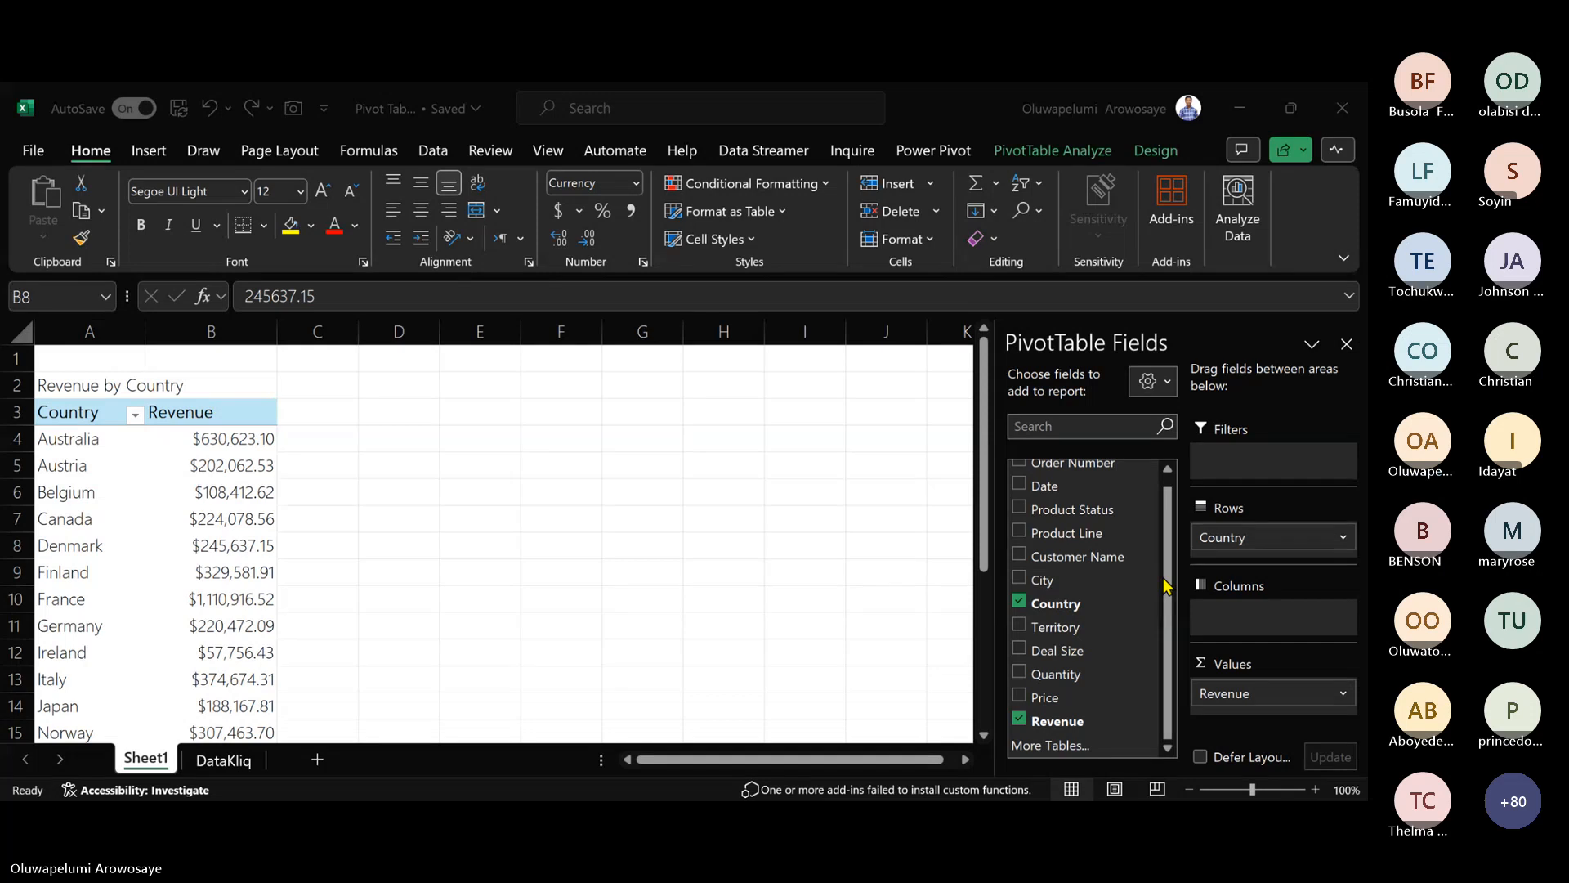
{"action": "left_click", "coordinate": [1293, 105]}
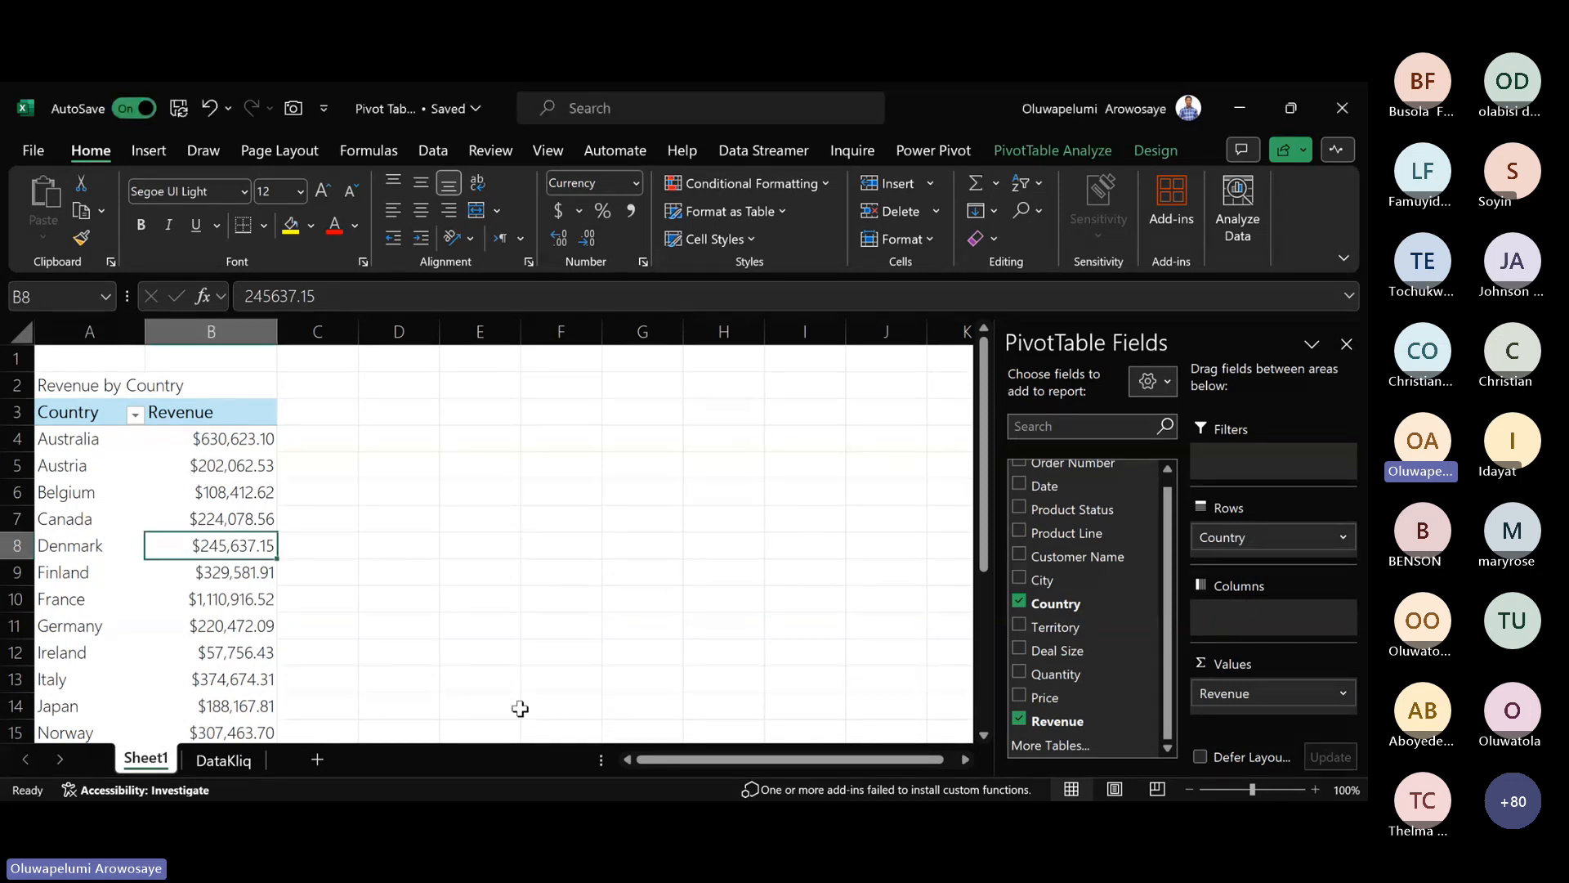
{"action": "left_click", "coordinate": [390, 411]}
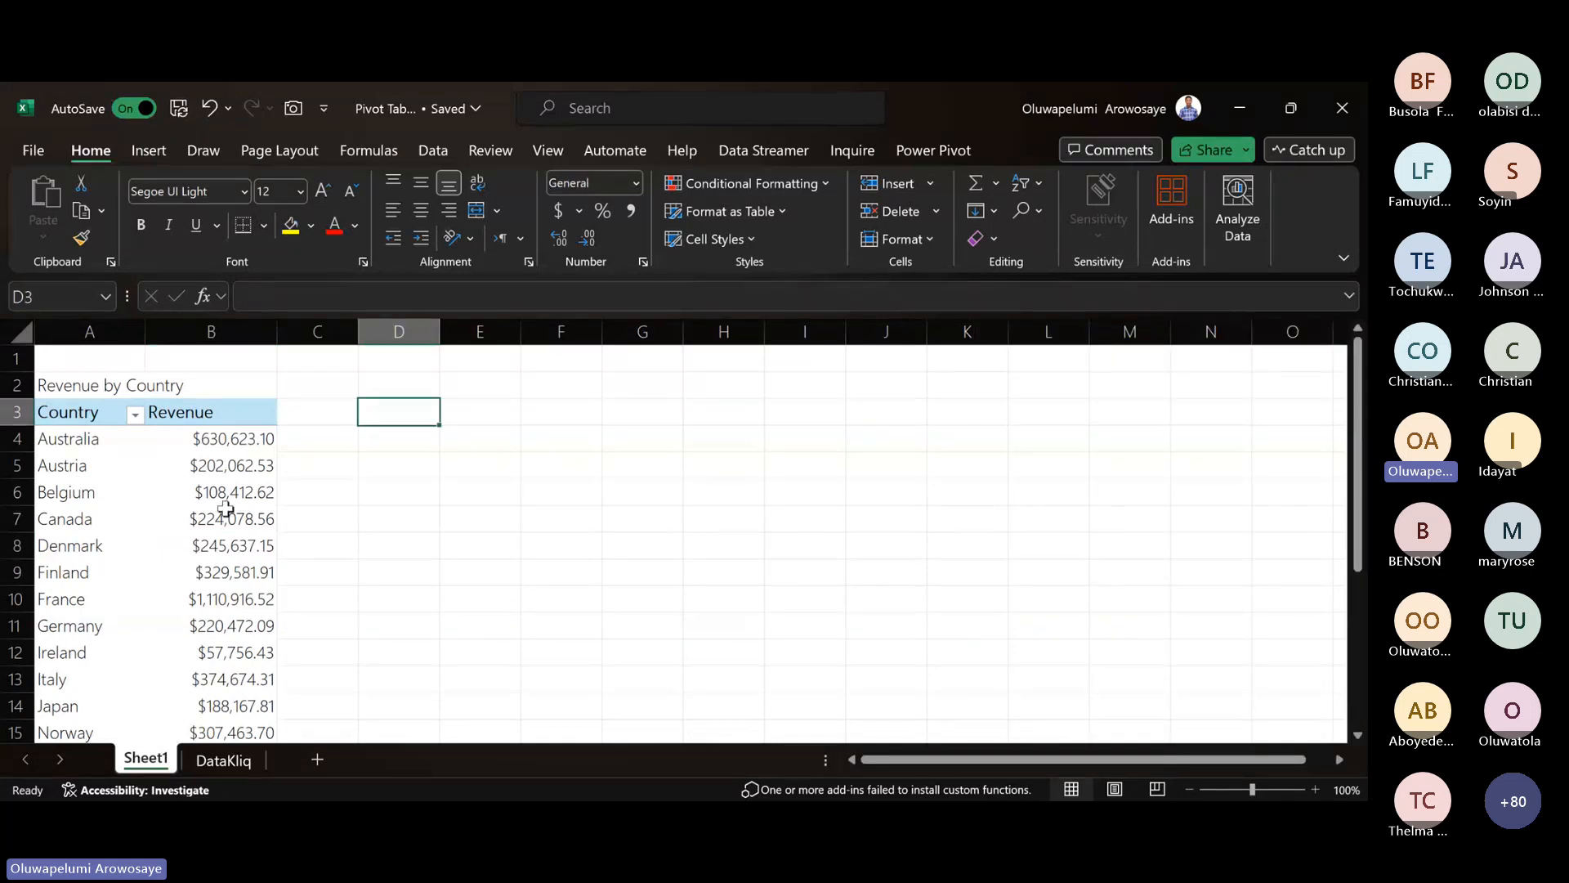
{"action": "left_click", "coordinate": [227, 510]}
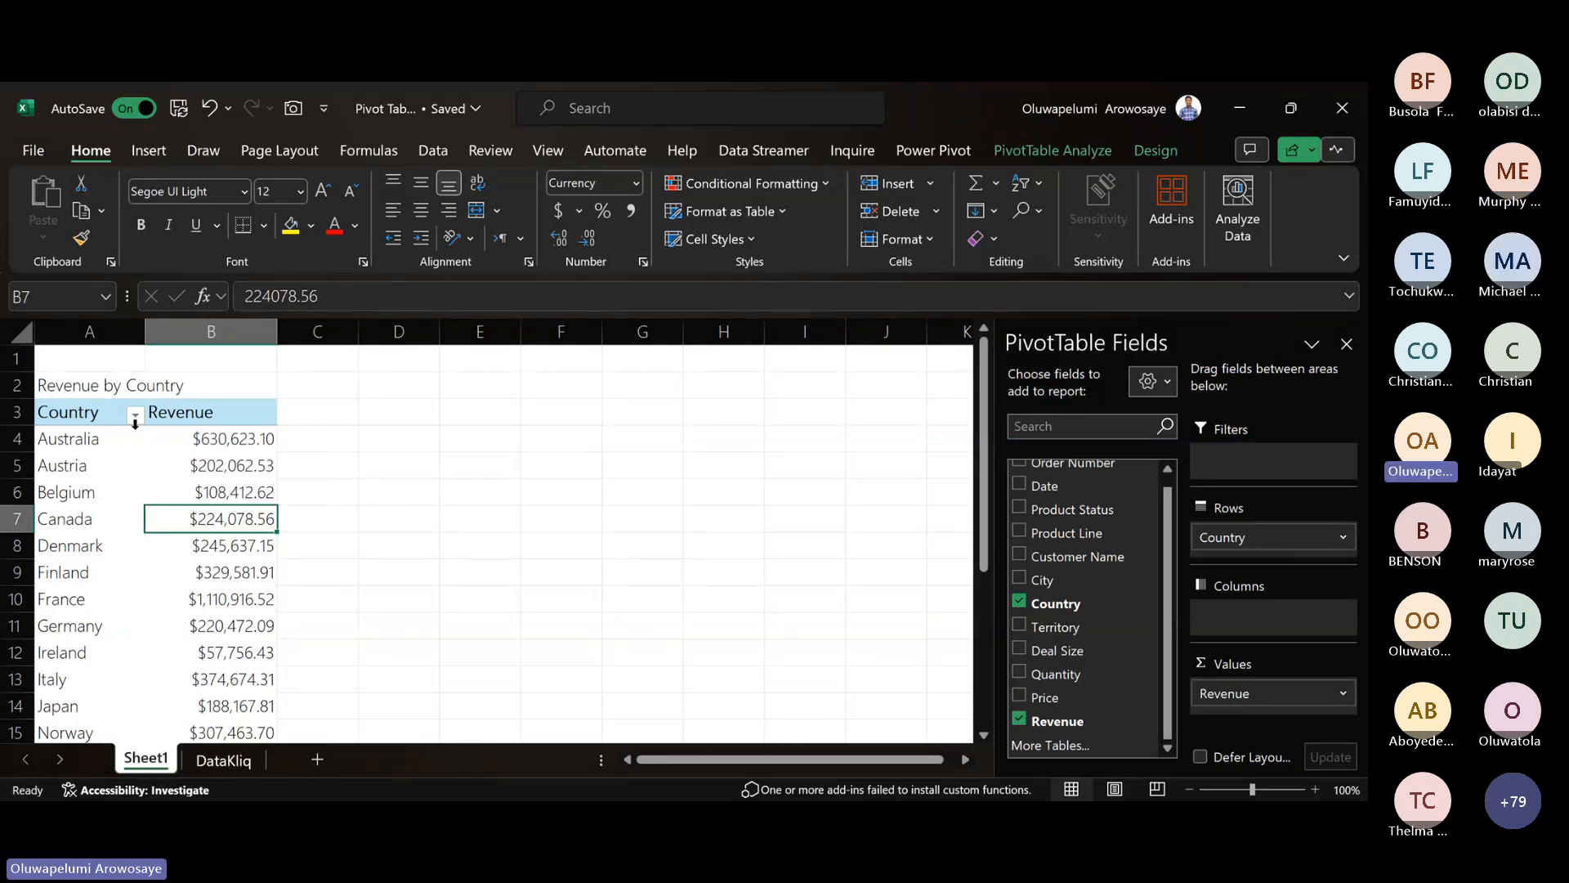
{"action": "mouse_move", "coordinate": [182, 515]}
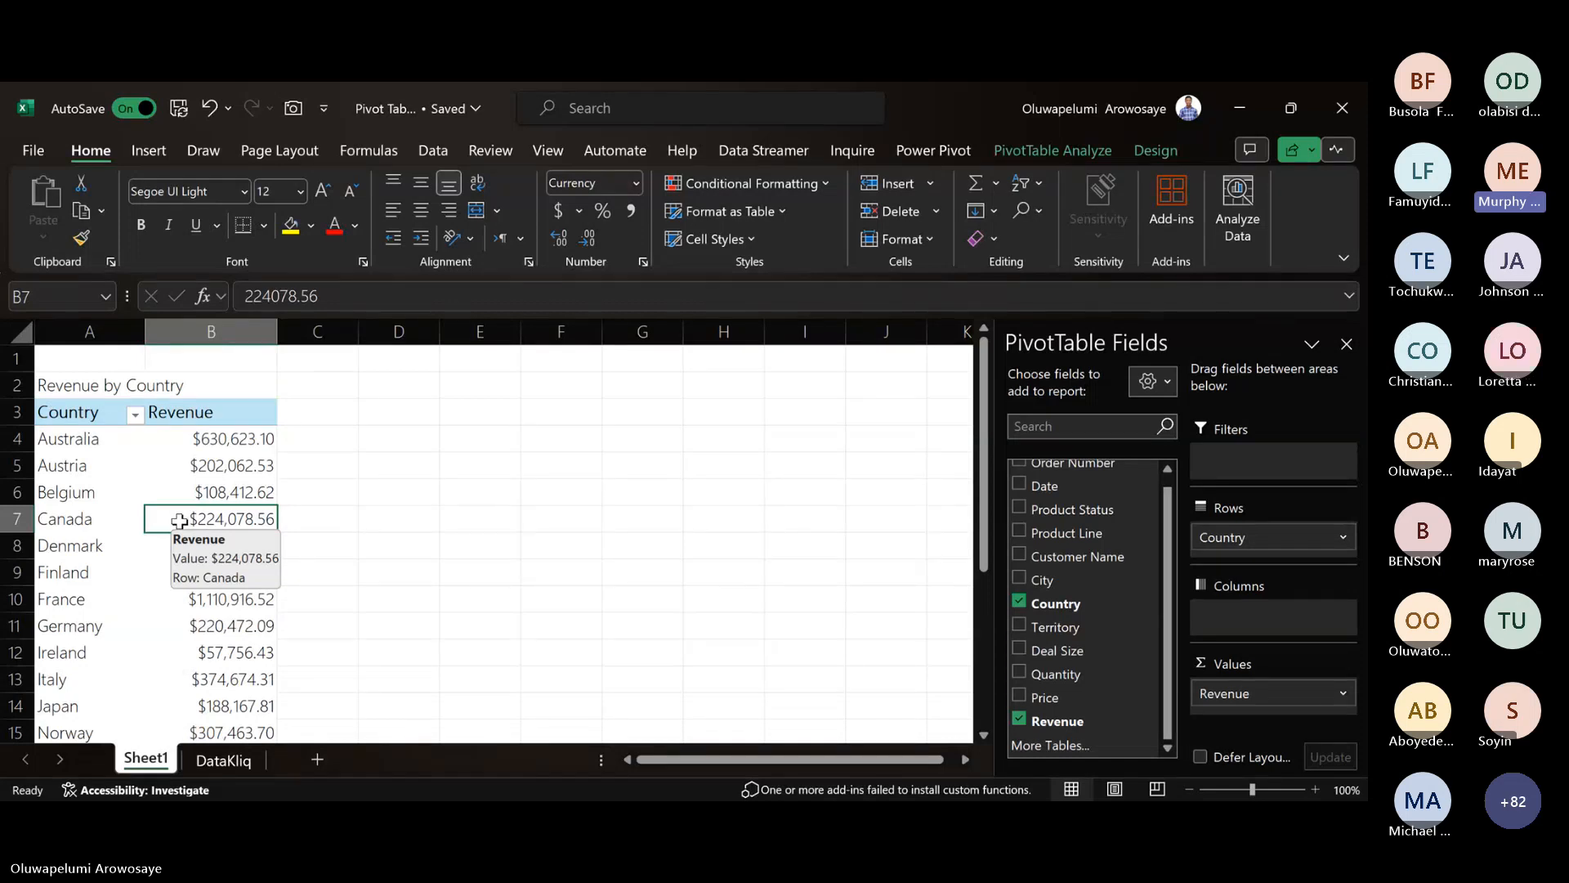
{"action": "left_click", "coordinate": [319, 767]}
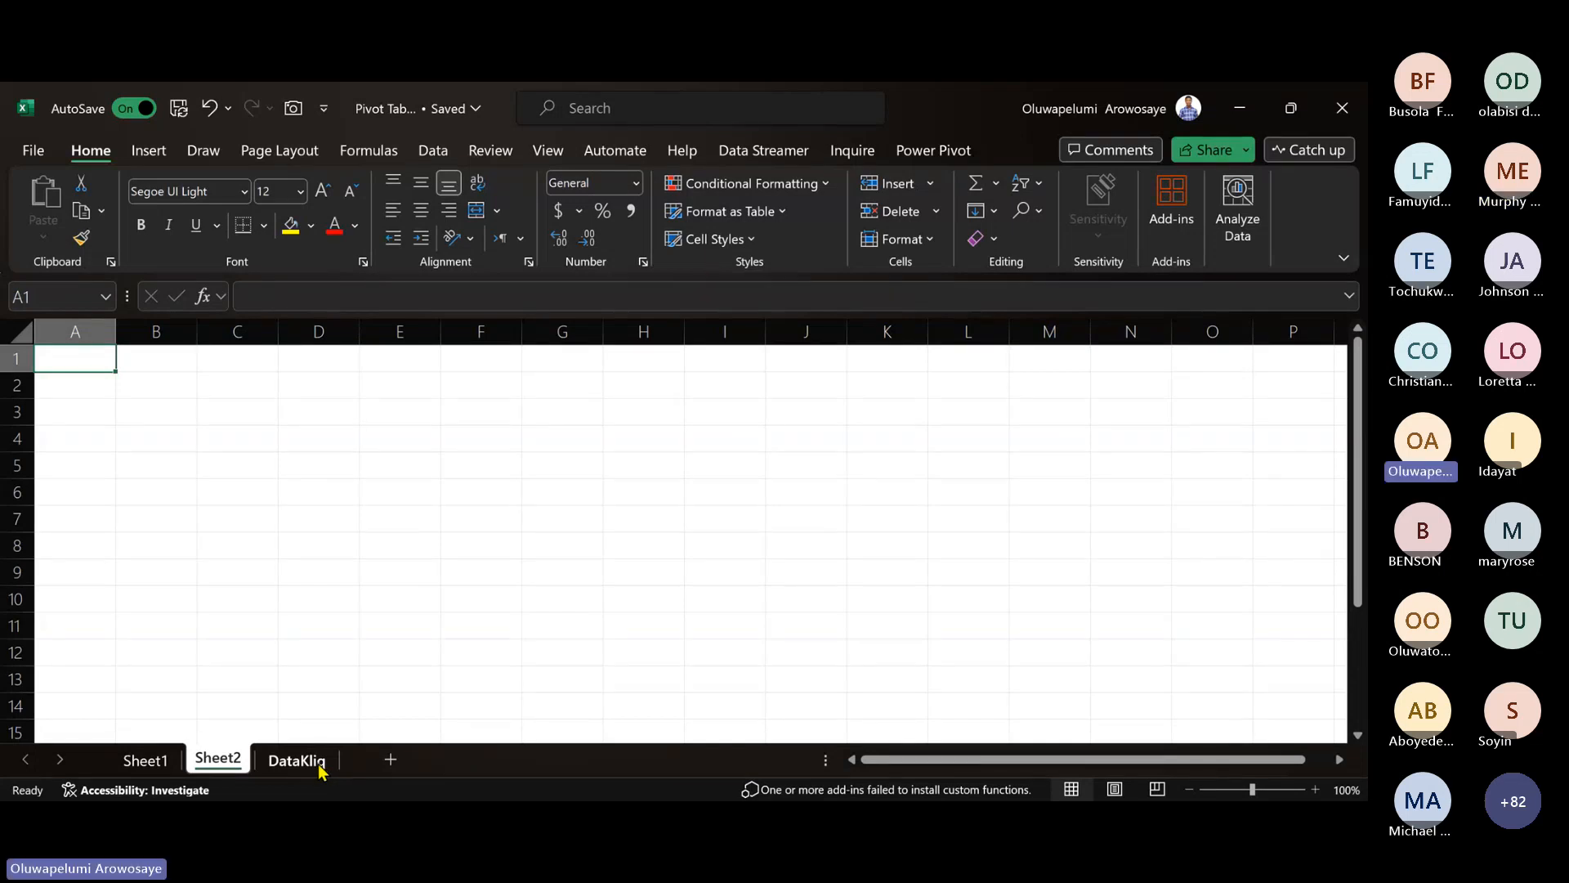
{"action": "left_click", "coordinate": [148, 152]}
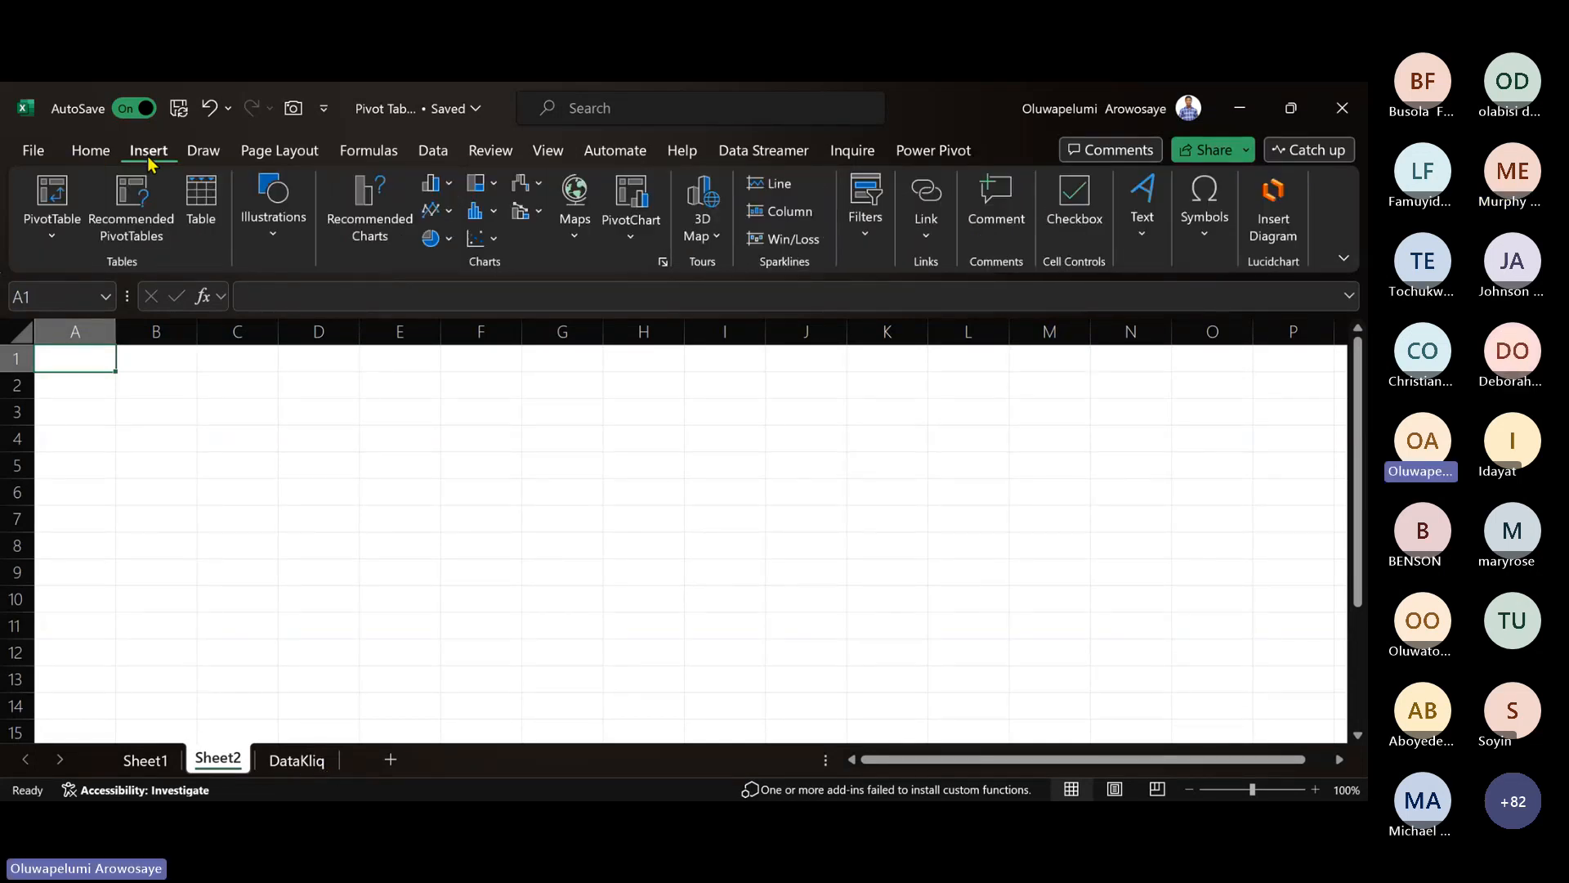
{"action": "left_click", "coordinate": [61, 196]}
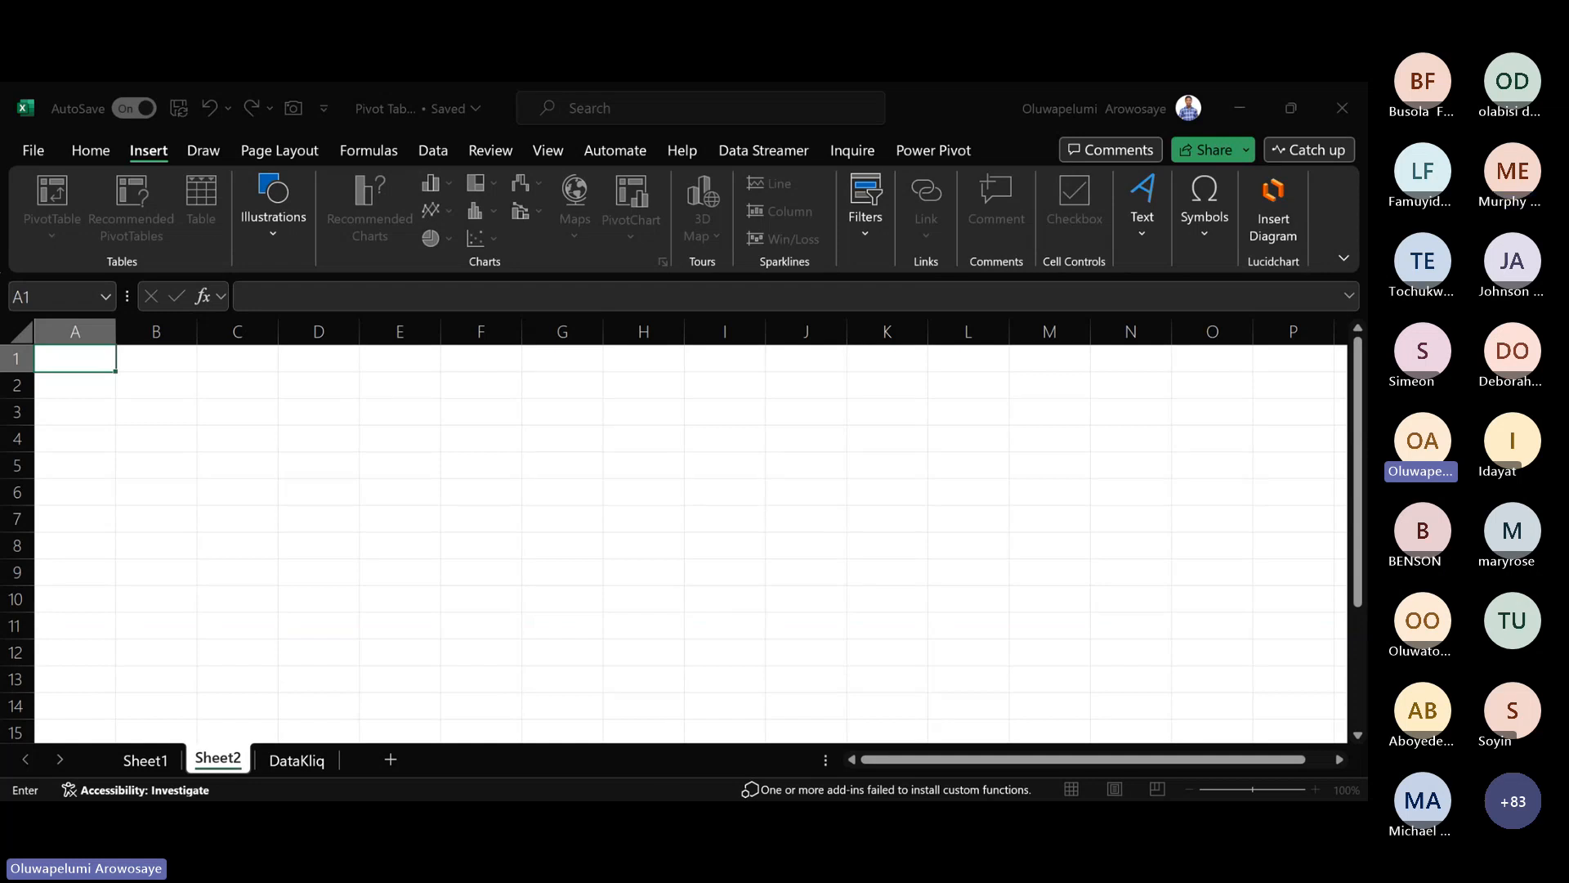
{"action": "key", "text": "Escape"}
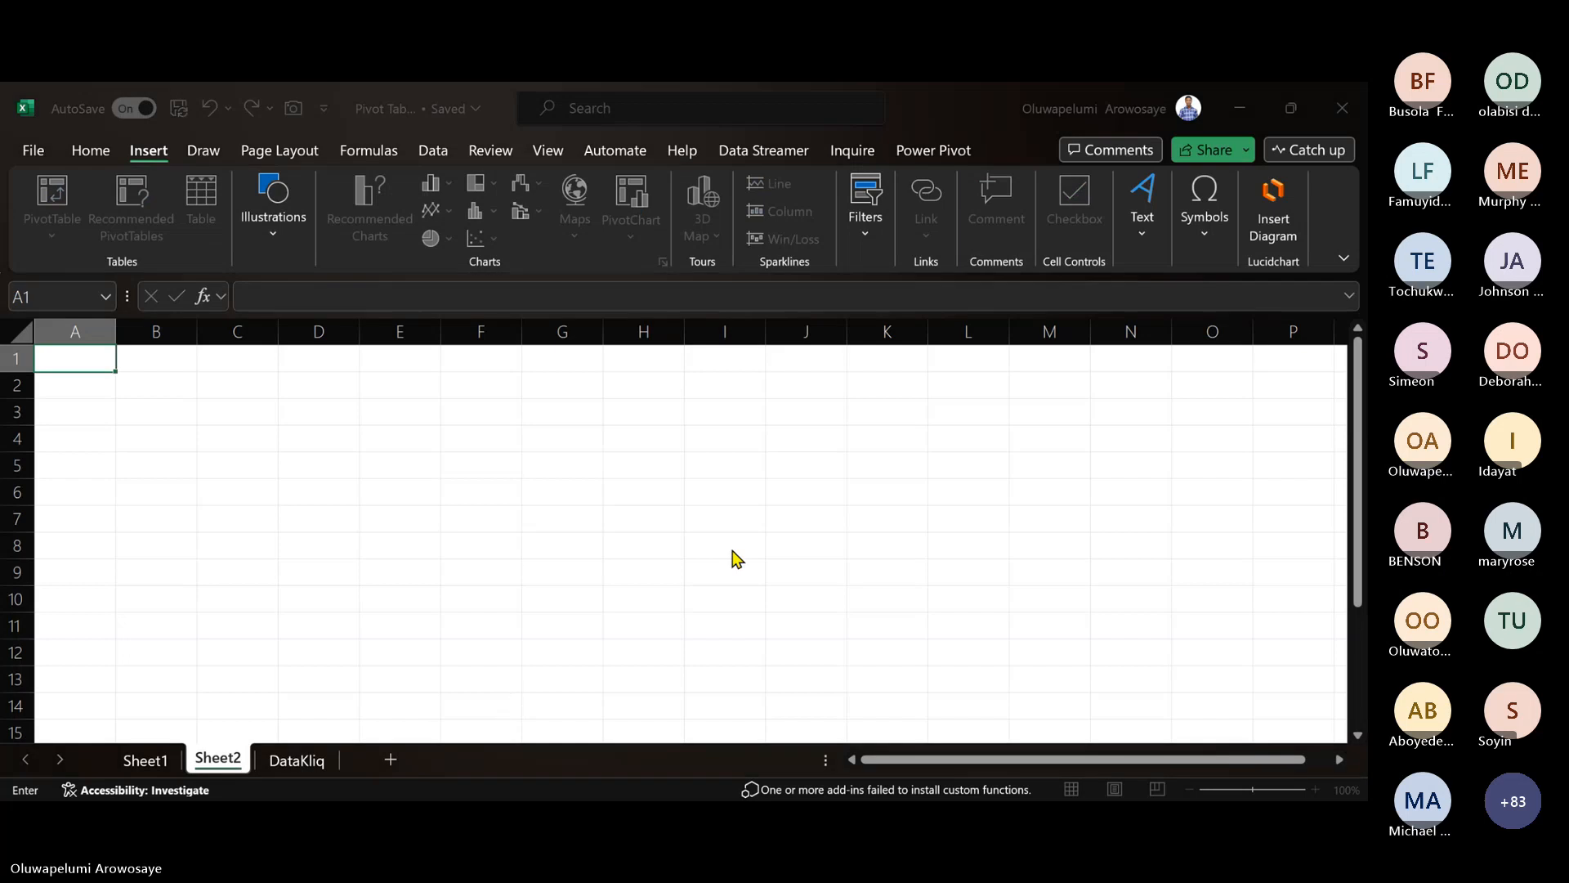
{"action": "right_click", "coordinate": [217, 759]}
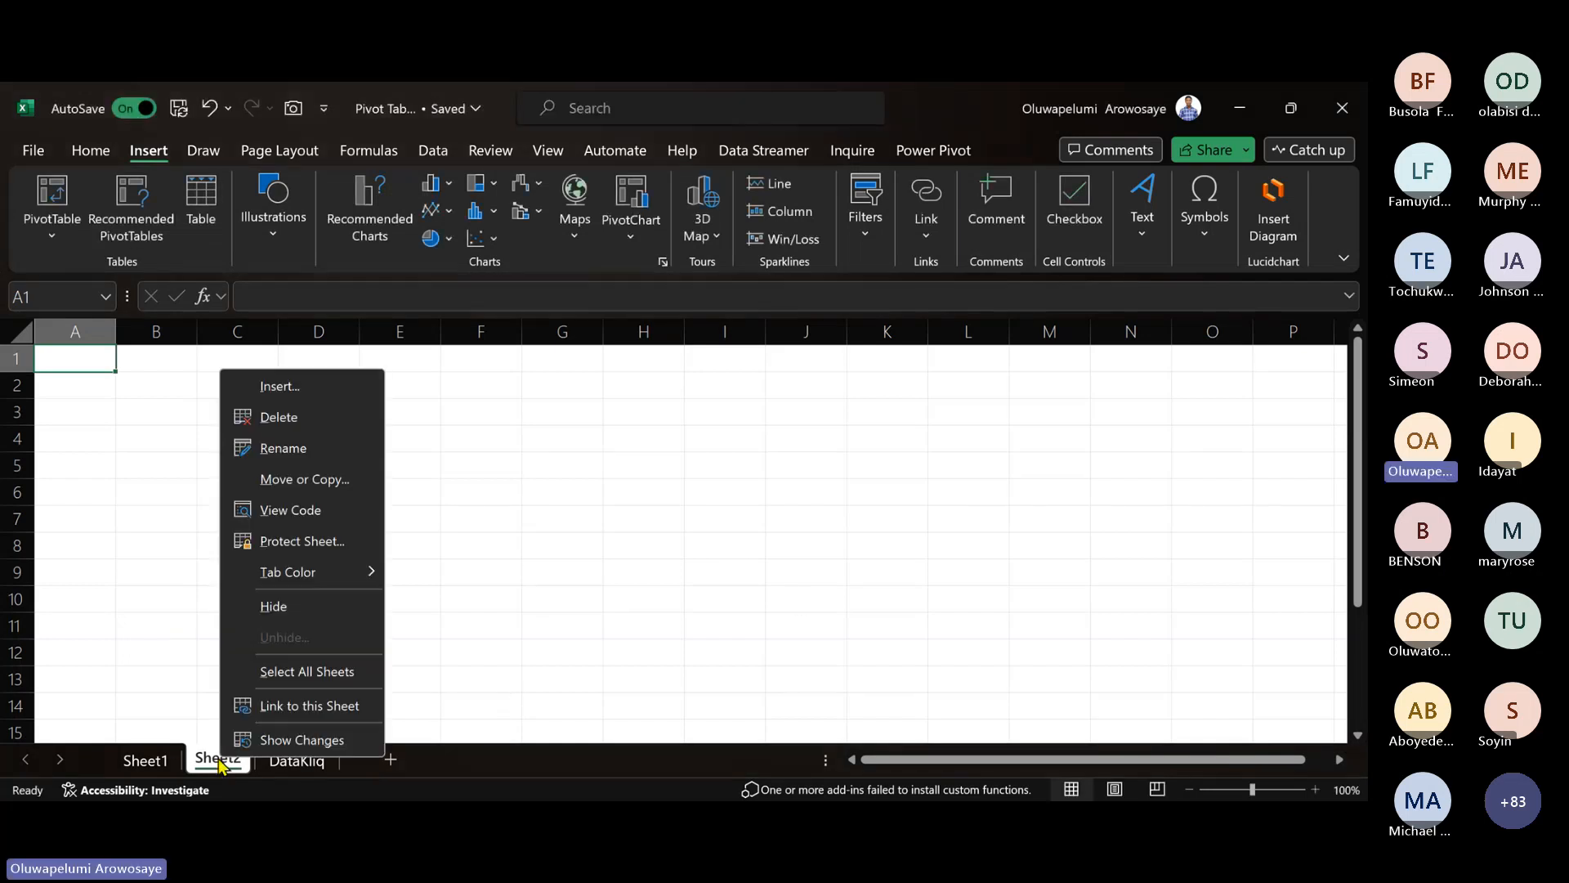
{"action": "left_click", "coordinate": [305, 417]}
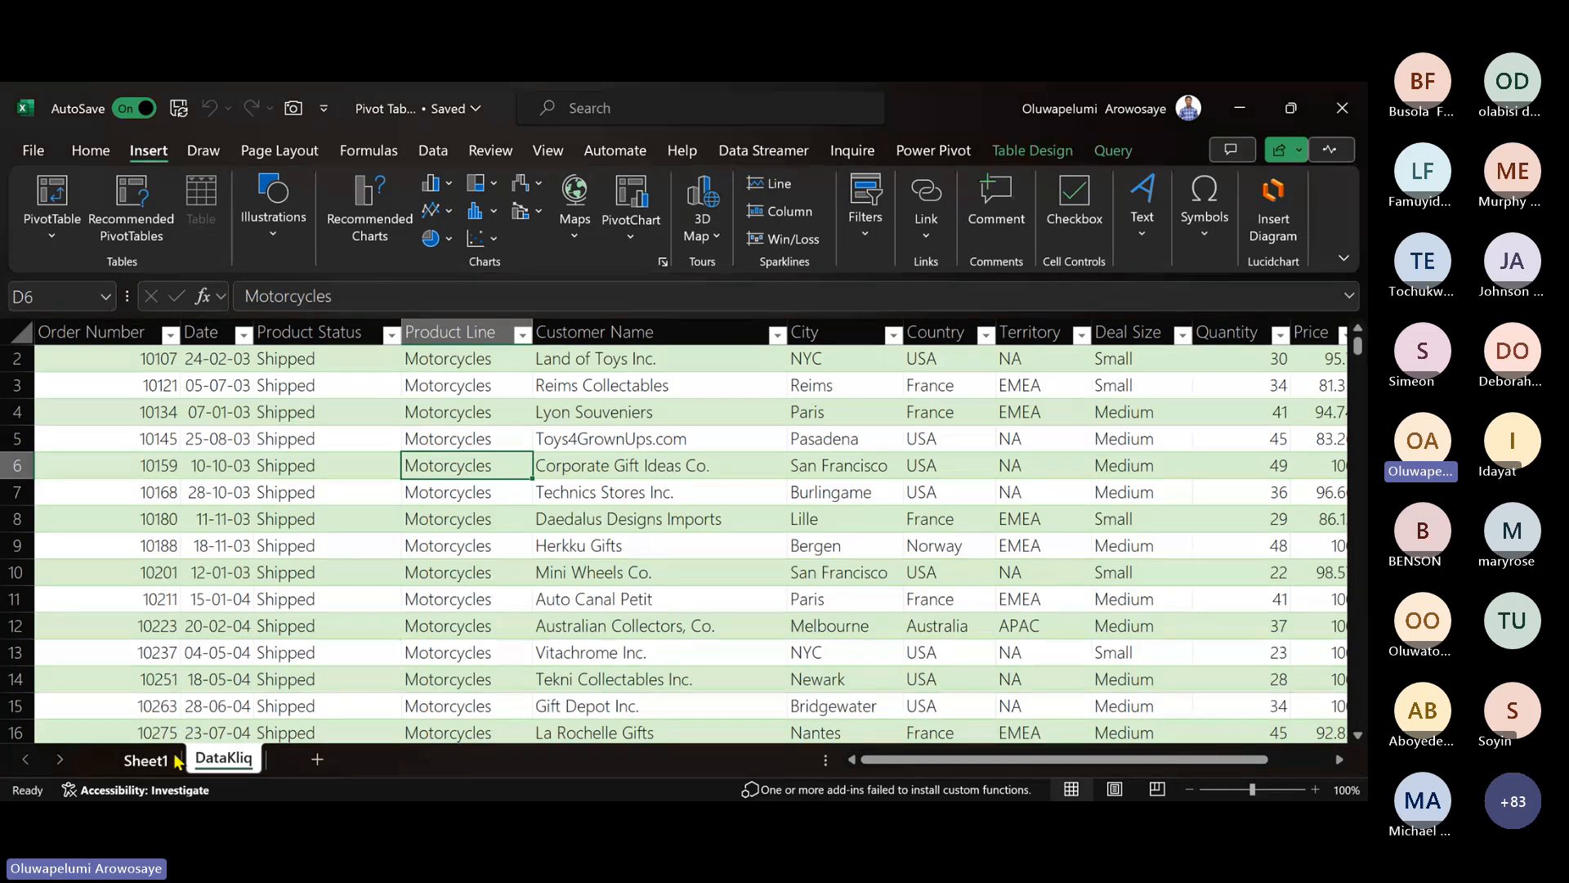
- Copy the whole Revenue by Country PivotTable on Sheet1, headers through Grand Total, and paste it at cell D3
{"action": "left_click", "coordinate": [147, 758]}
{"action": "mouse_move", "coordinate": [251, 518]}
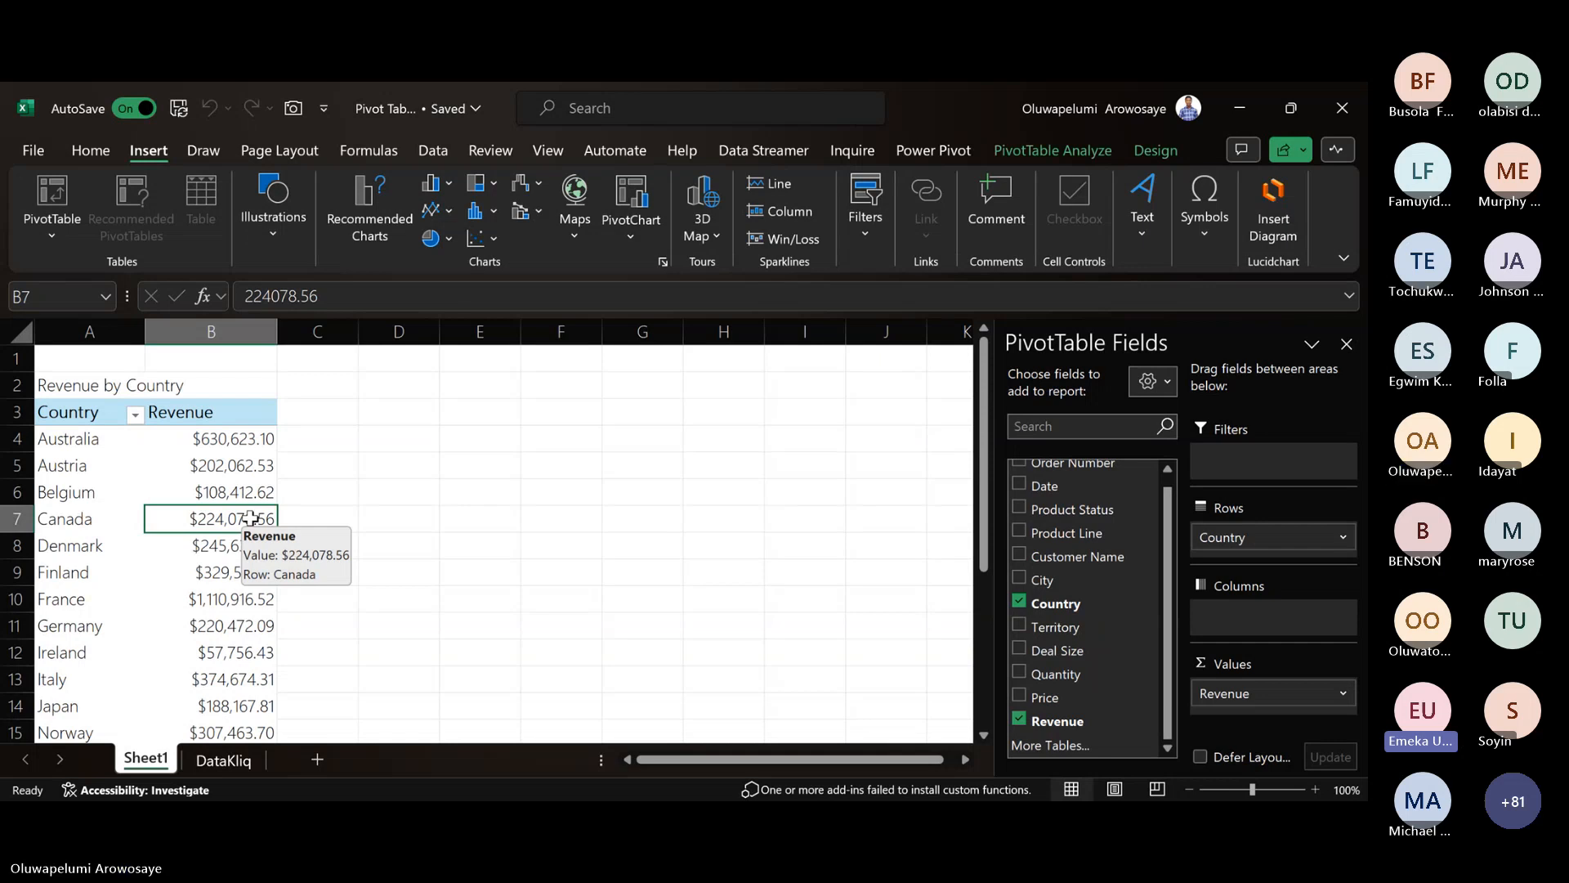
{"action": "left_click", "coordinate": [95, 415]}
{"action": "key", "text": "shift+Right"}
{"action": "key", "text": "ctrl+shift+Down"}
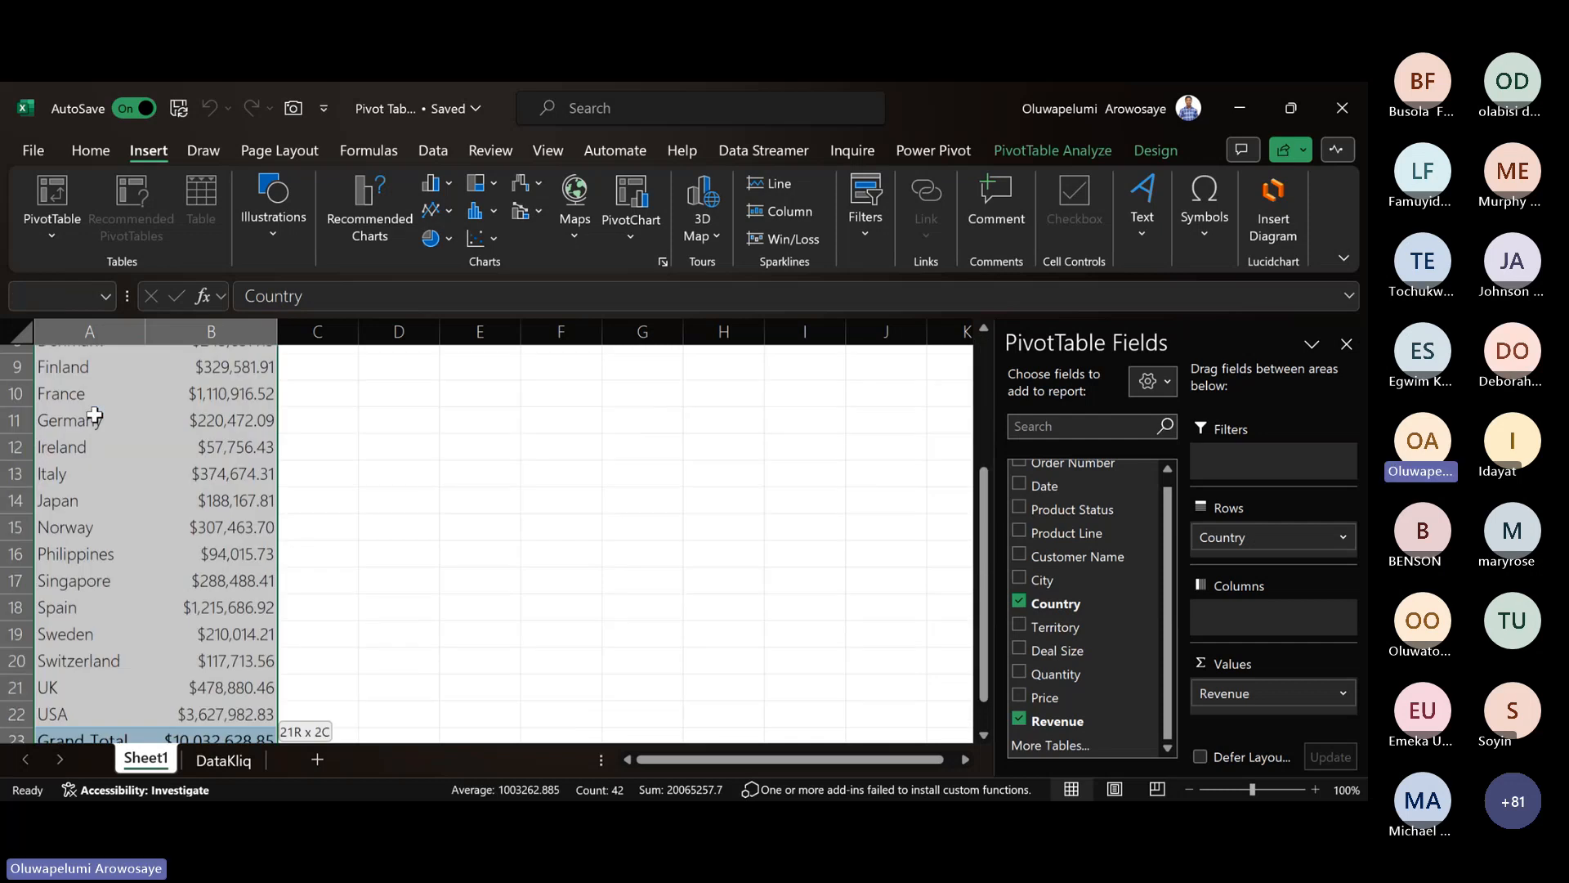
{"action": "key", "text": "ctrl+c"}
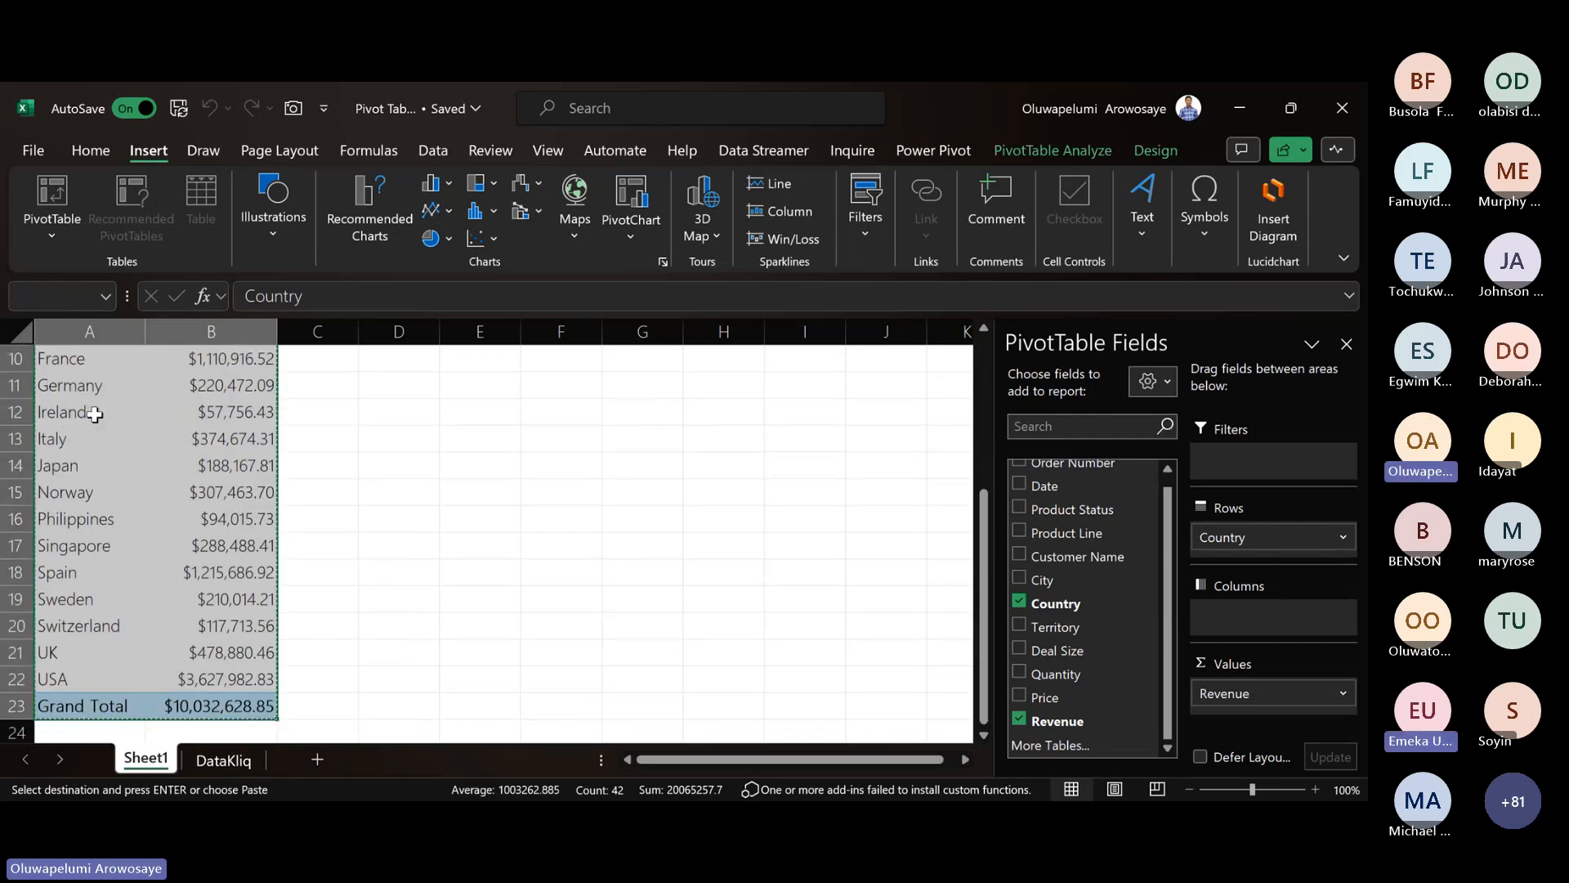
{"action": "scroll", "coordinate": [123, 404], "scroll_direction": "up", "scroll_amount": 3}
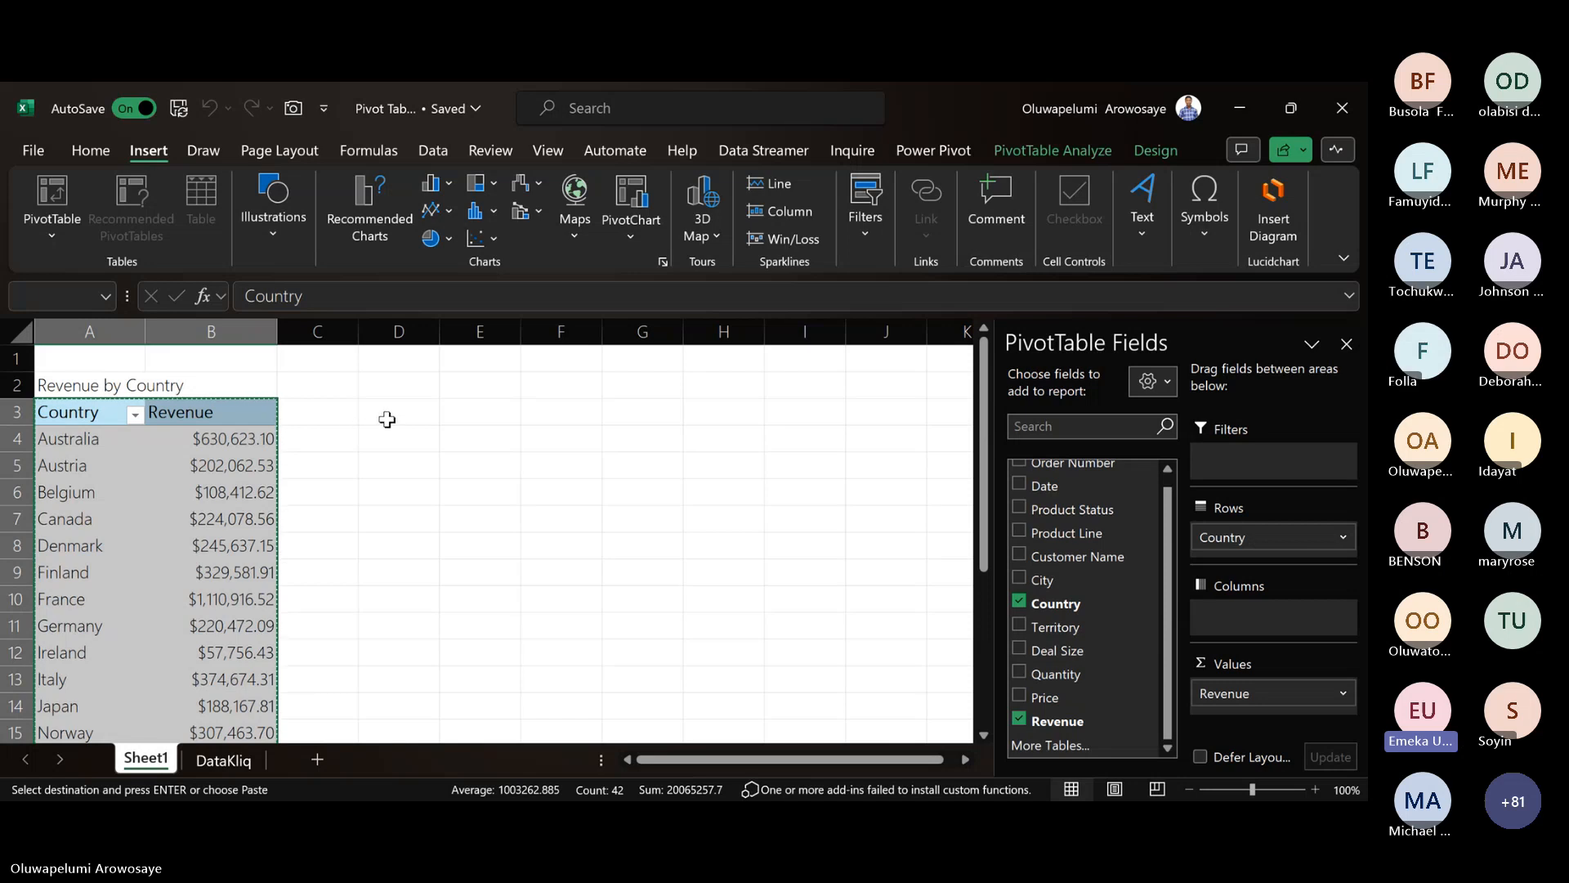
{"action": "left_click", "coordinate": [382, 419]}
{"action": "key", "text": "ctrl+v"}
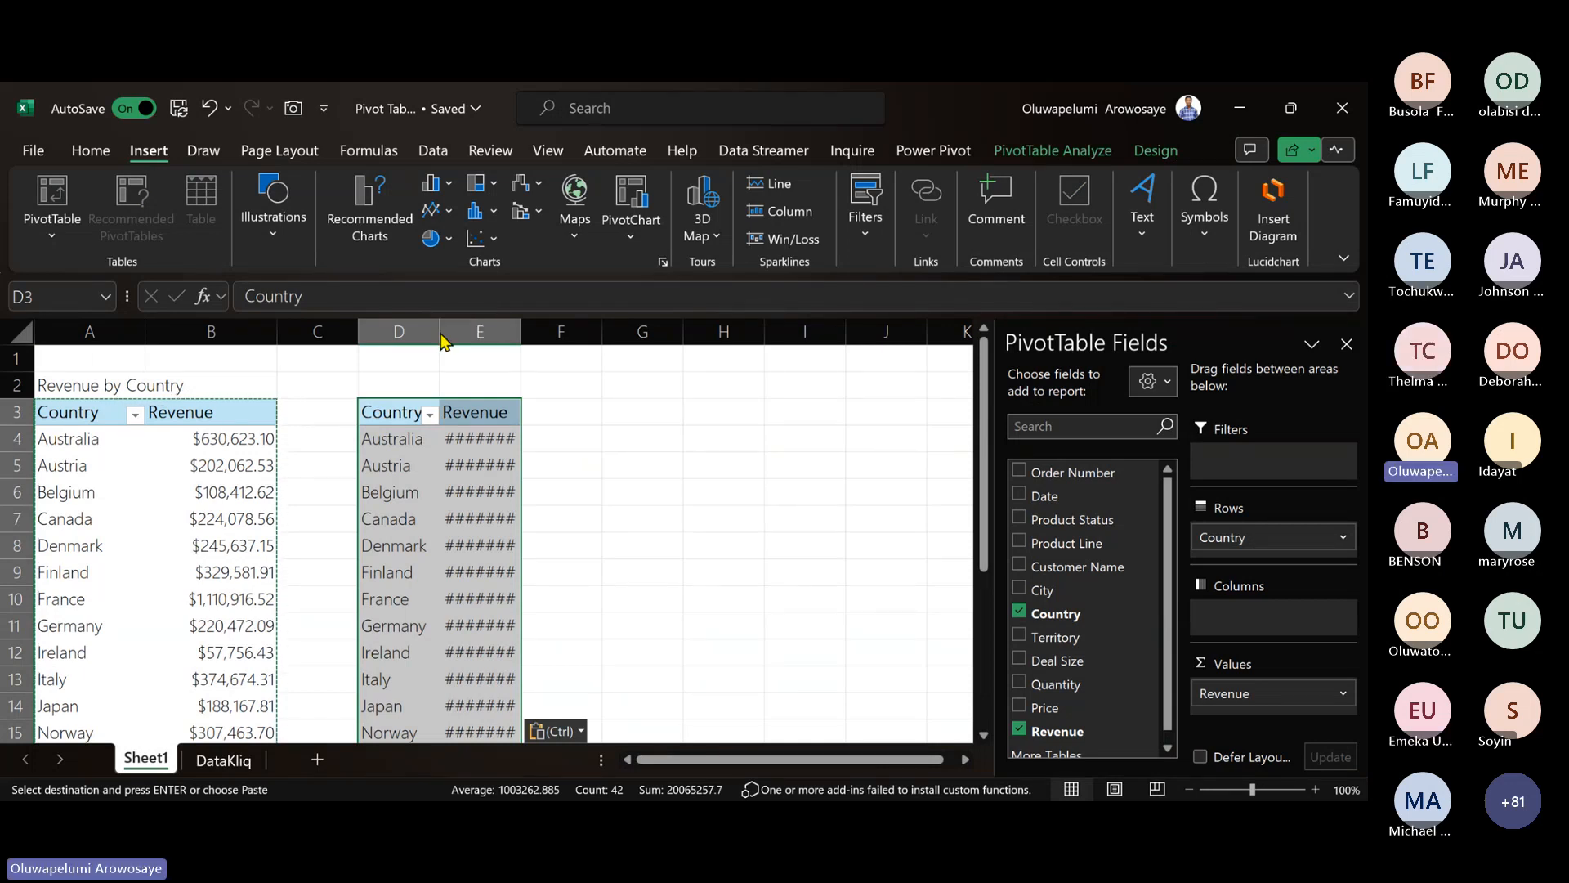
- Fit the widths of columns D and E to the contents of the pasted PivotTable
{"action": "double_click", "coordinate": [440, 328]}
{"action": "left_click", "coordinate": [441, 328]}
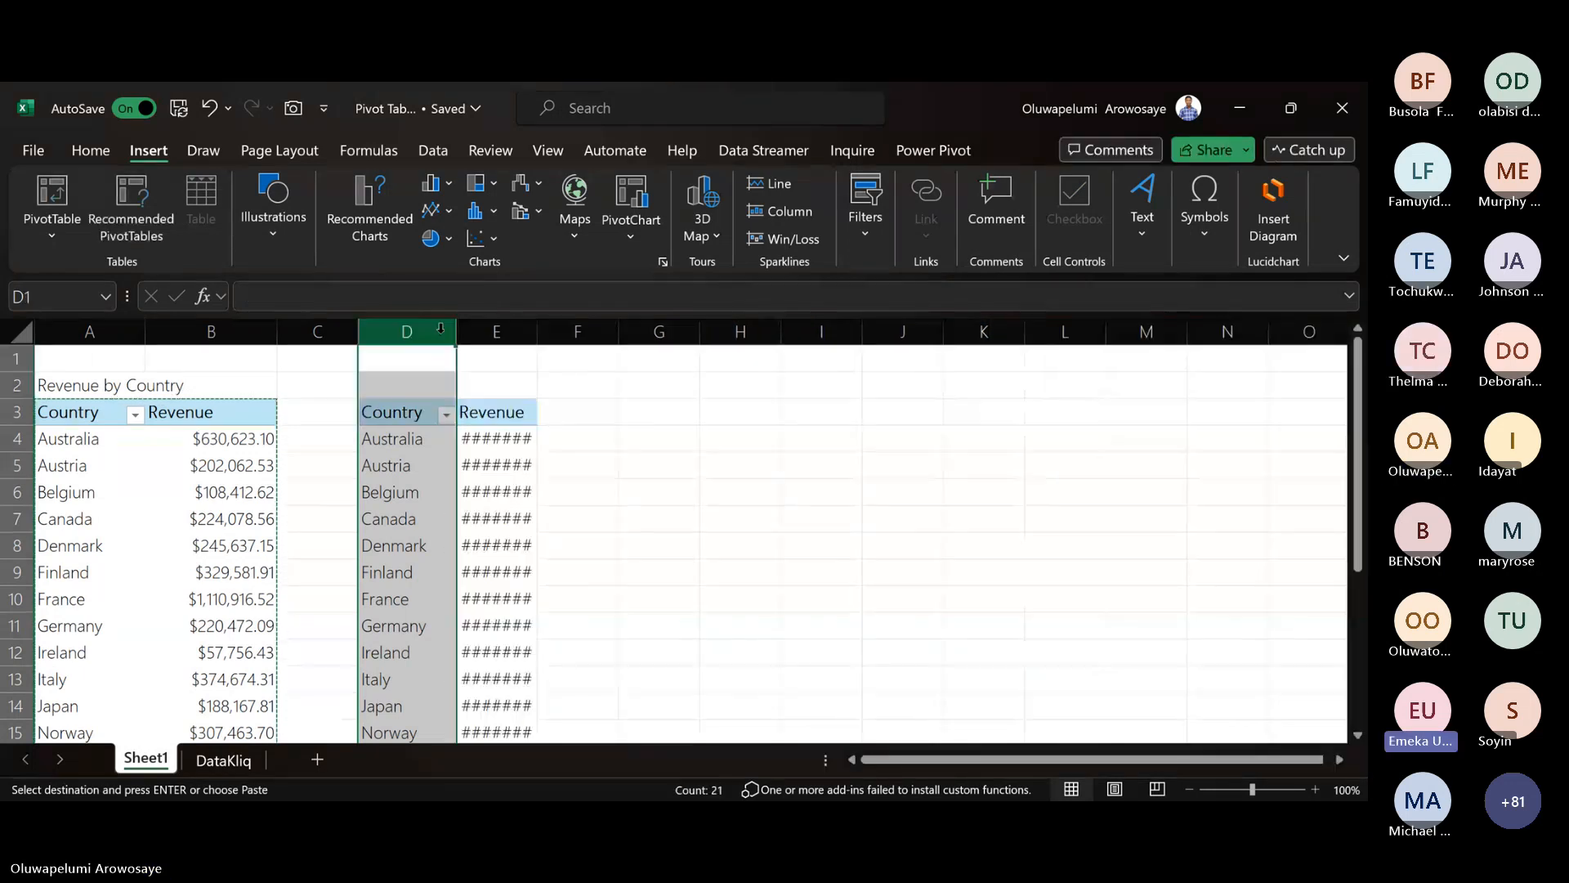
{"action": "double_click", "coordinate": [537, 331]}
{"action": "left_click", "coordinate": [527, 467]}
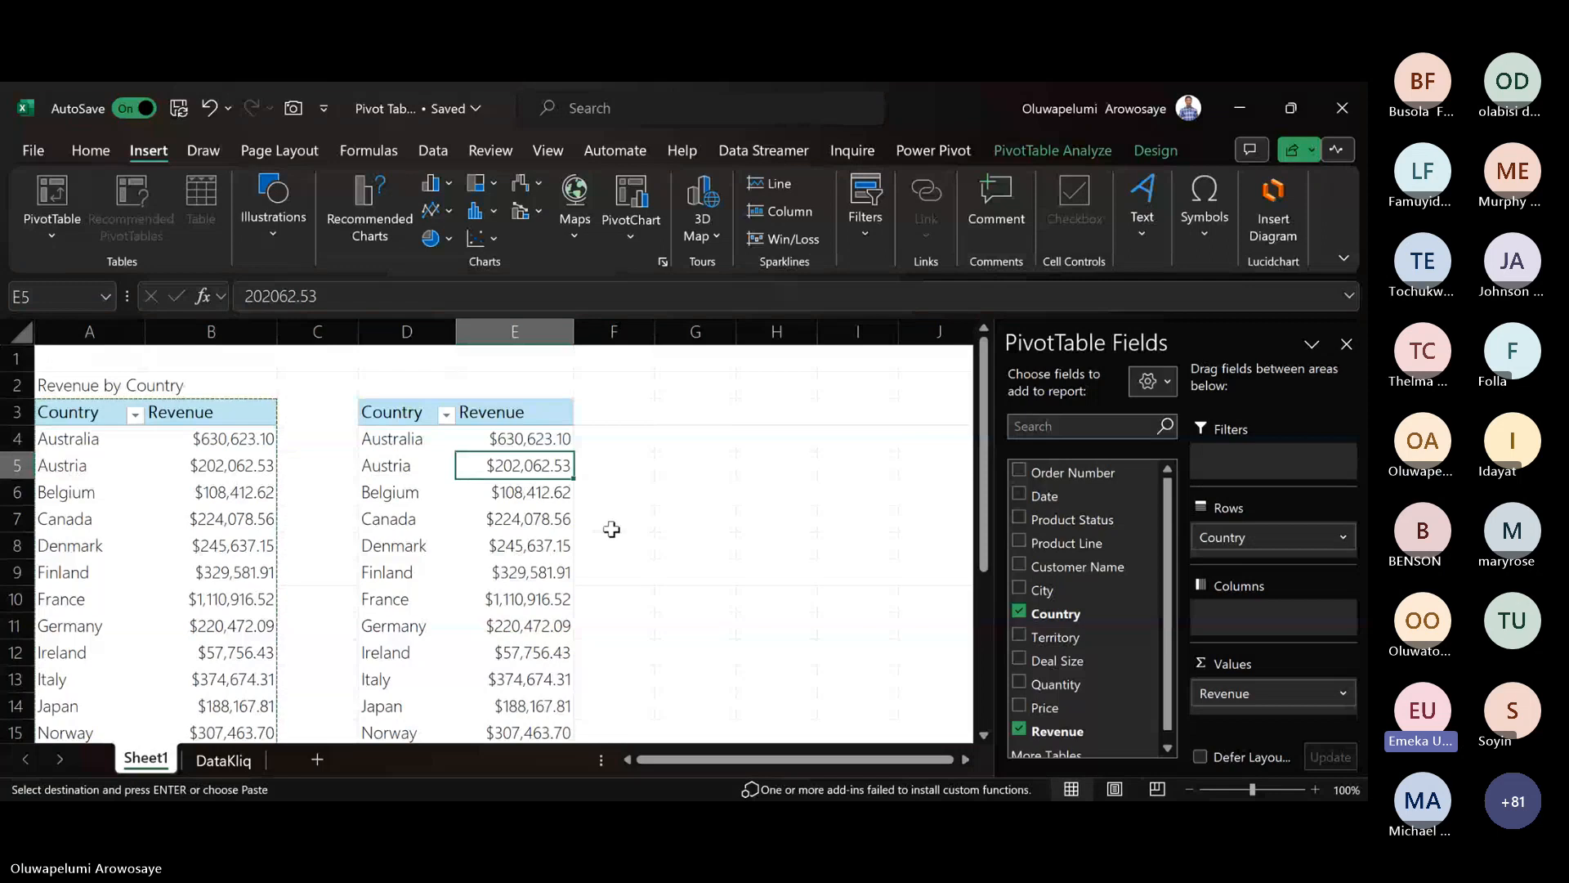
- Replace Country with City as the row field of the copied PivotTable at D3
{"action": "left_click", "coordinate": [1019, 612]}
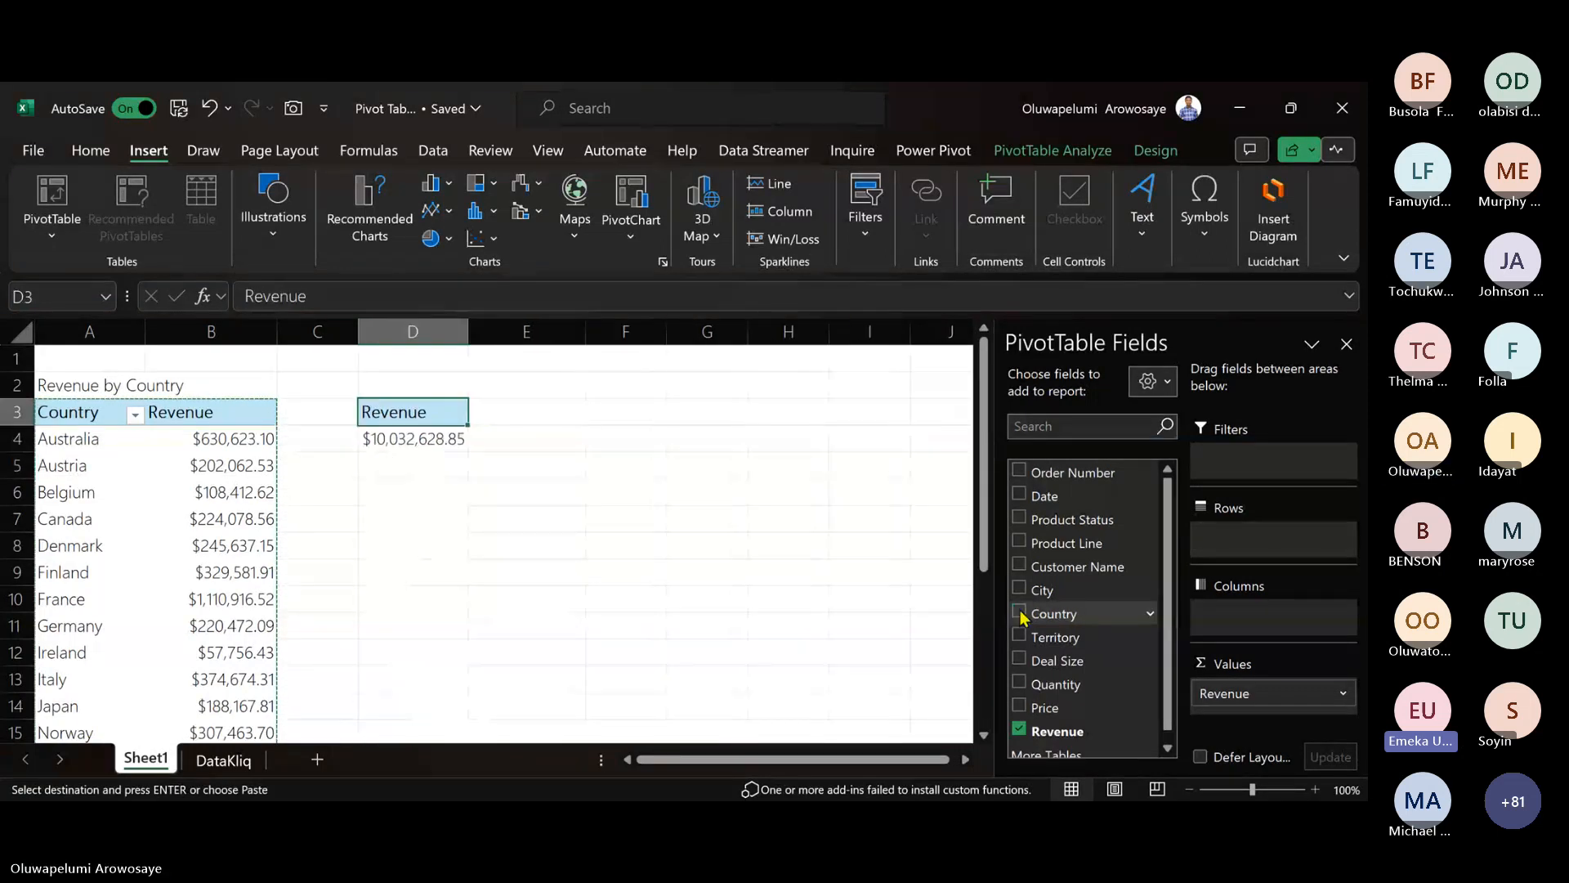
{"action": "left_click", "coordinate": [1021, 592]}
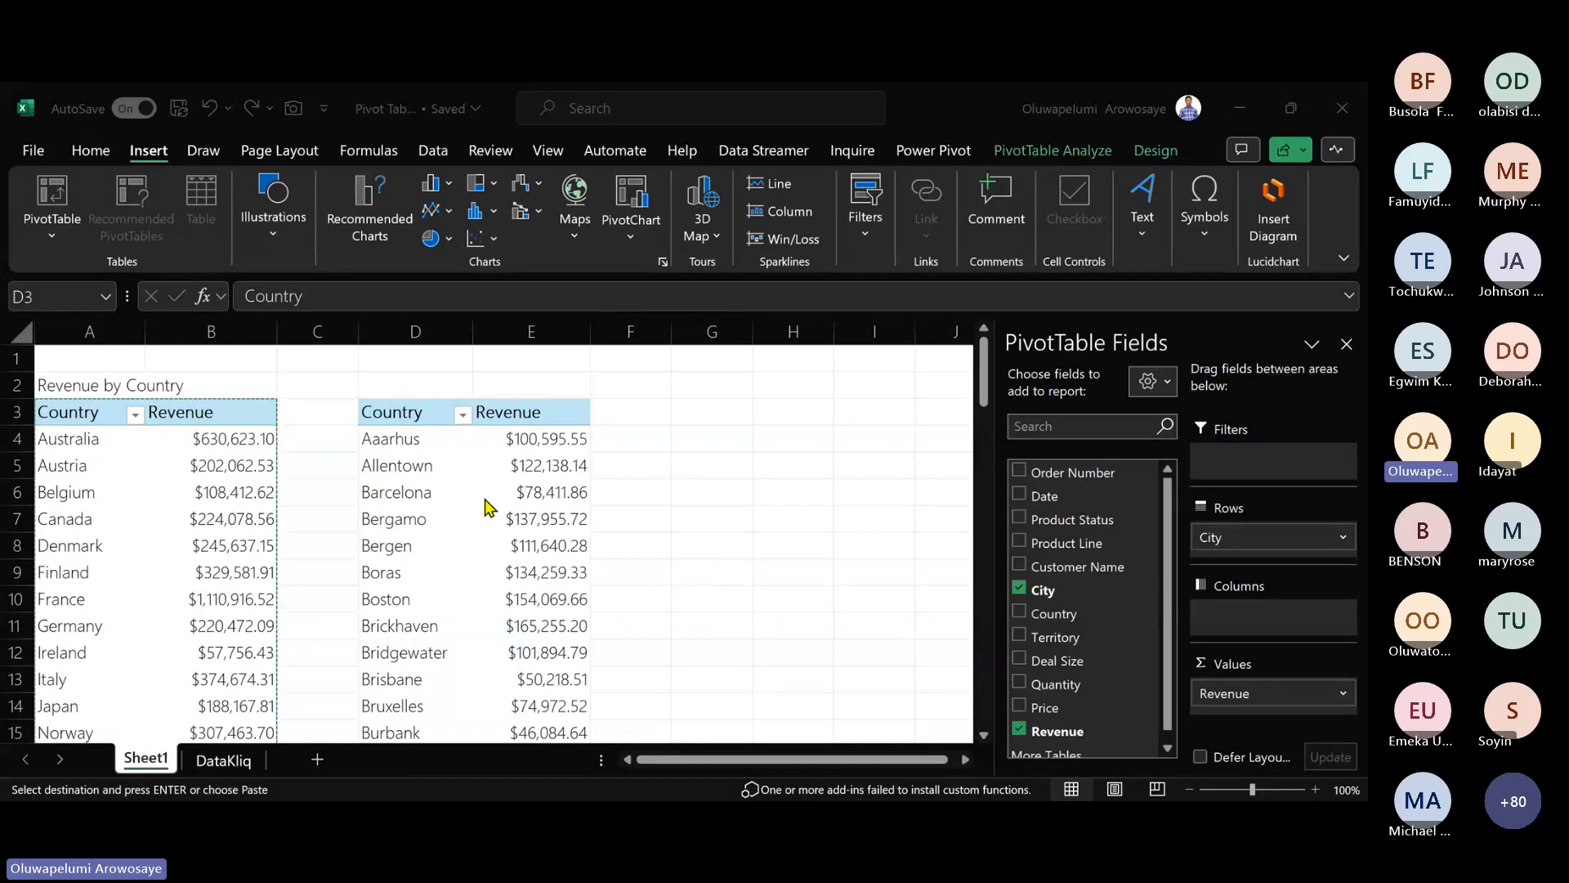
{"action": "left_click", "coordinate": [209, 492]}
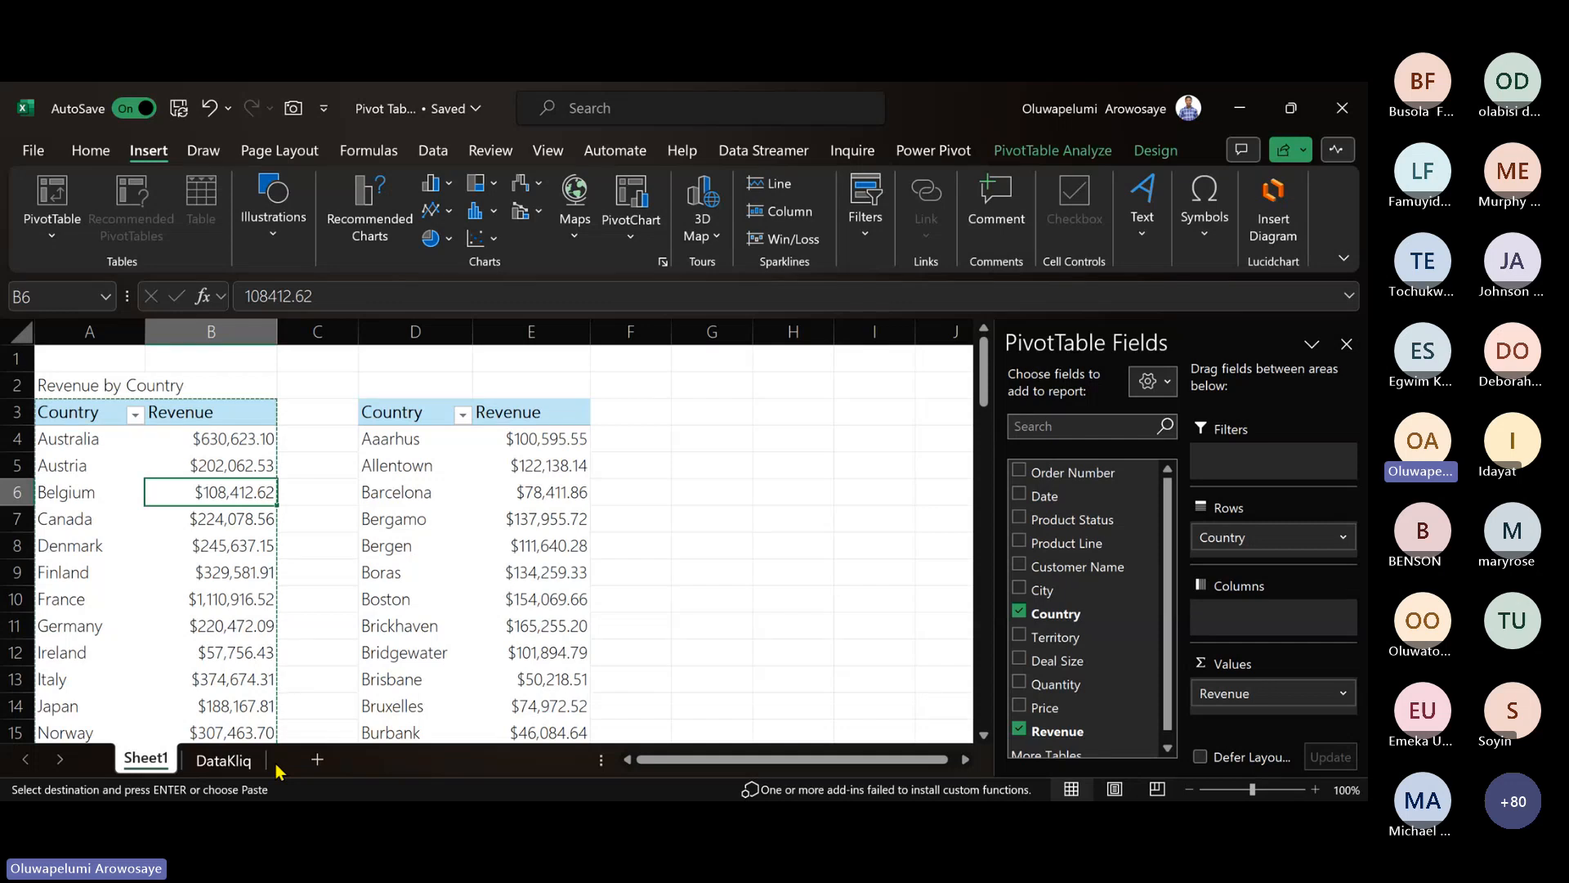
- Insert a new PivotTable from the DataKliq table into the existing worksheet, placed at cell G3 of Sheet1
{"action": "left_click", "coordinate": [230, 761]}
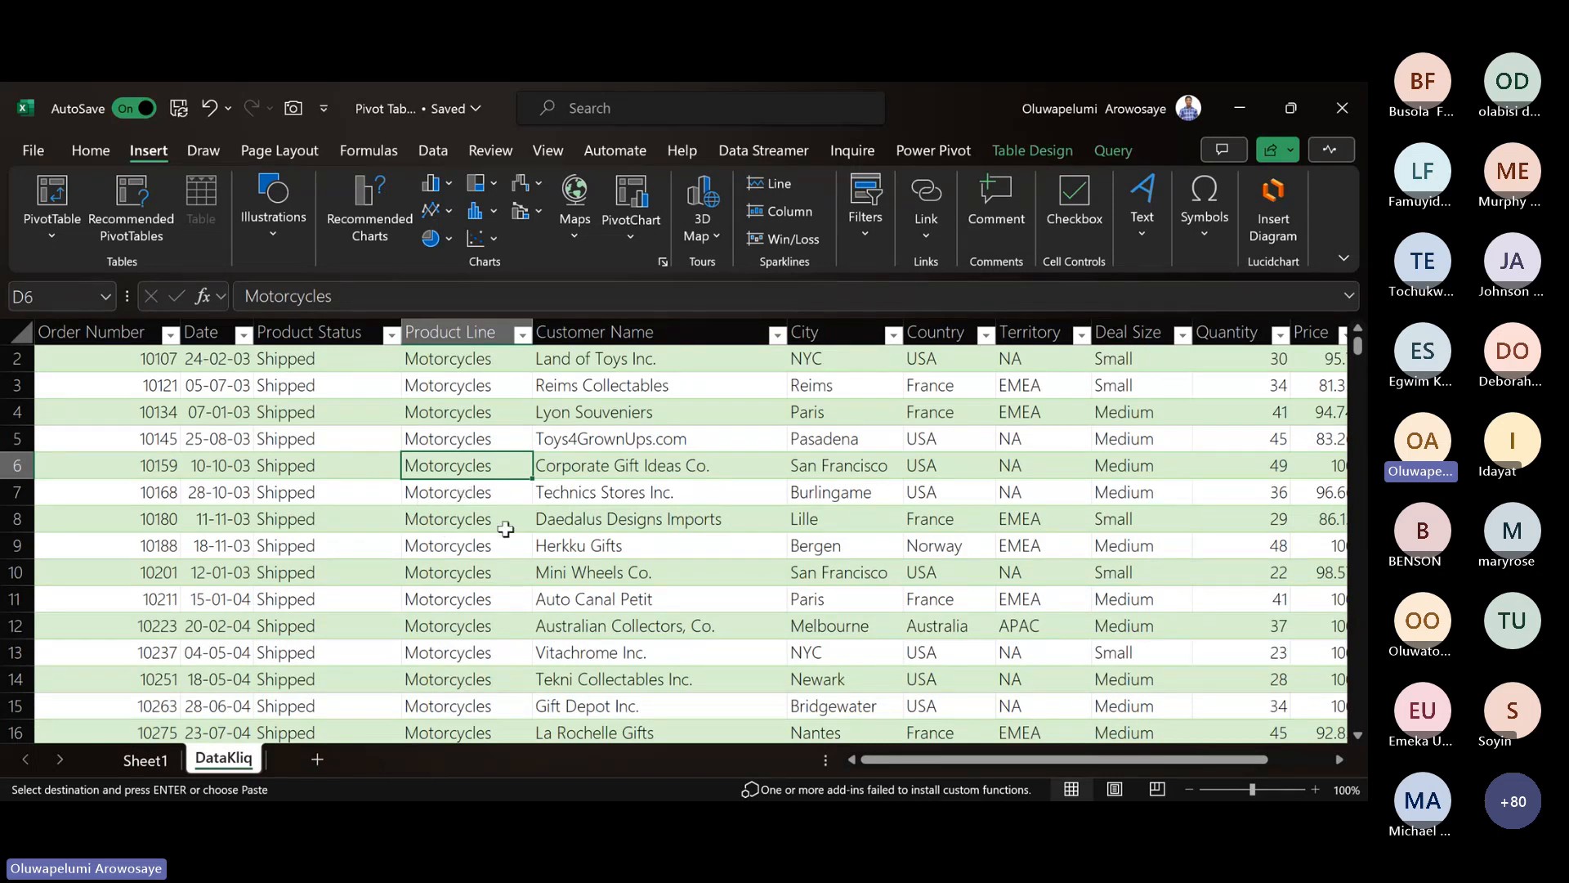
{"action": "left_click", "coordinate": [49, 206]}
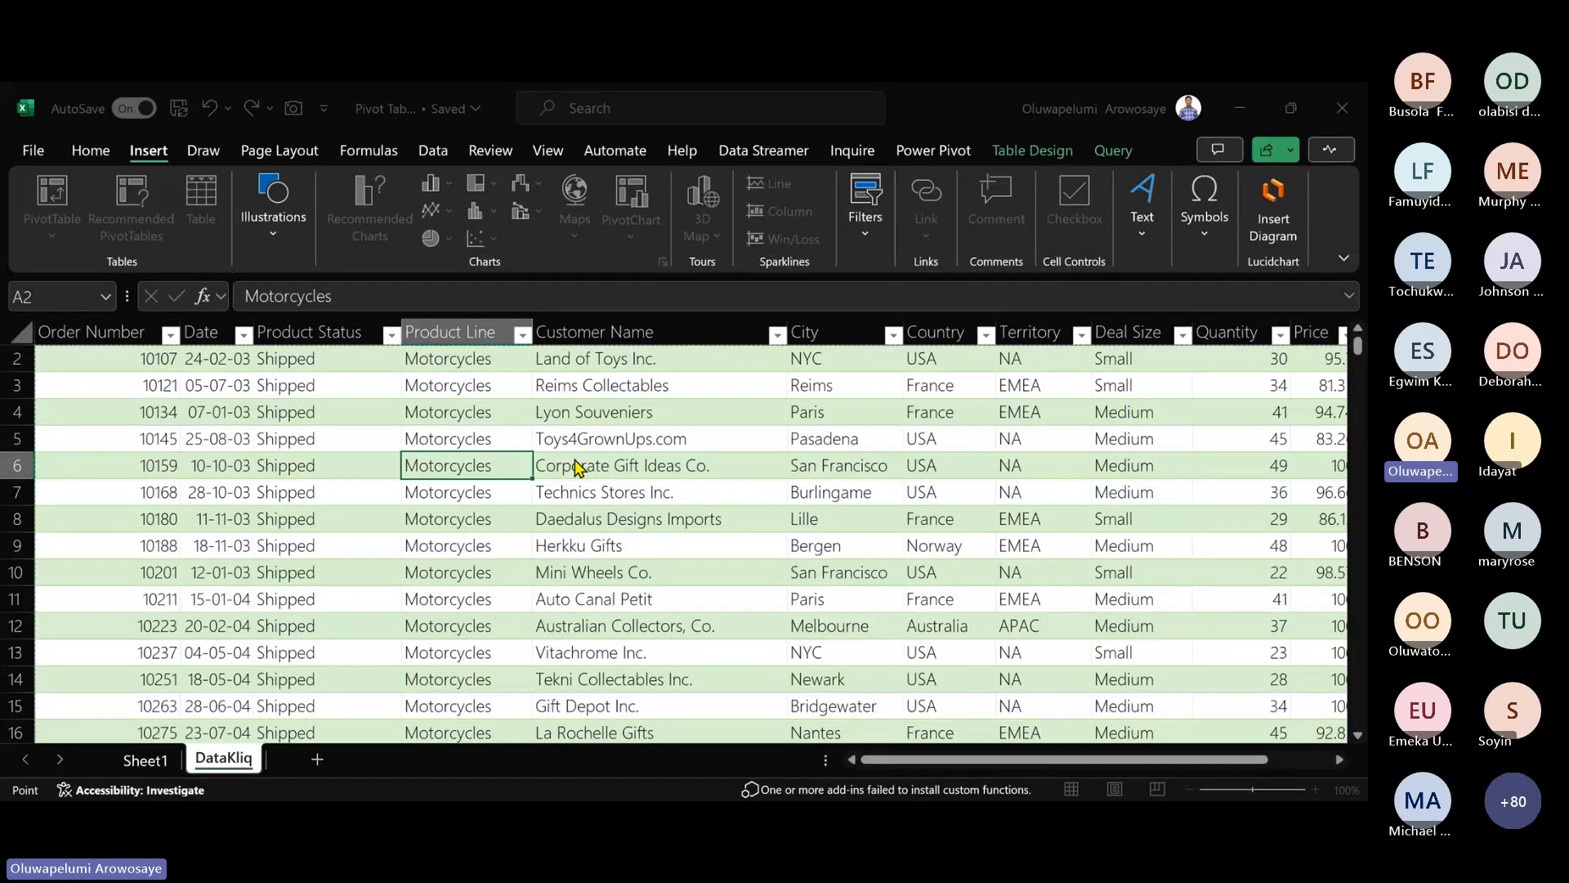
{"action": "type", "text": ","}
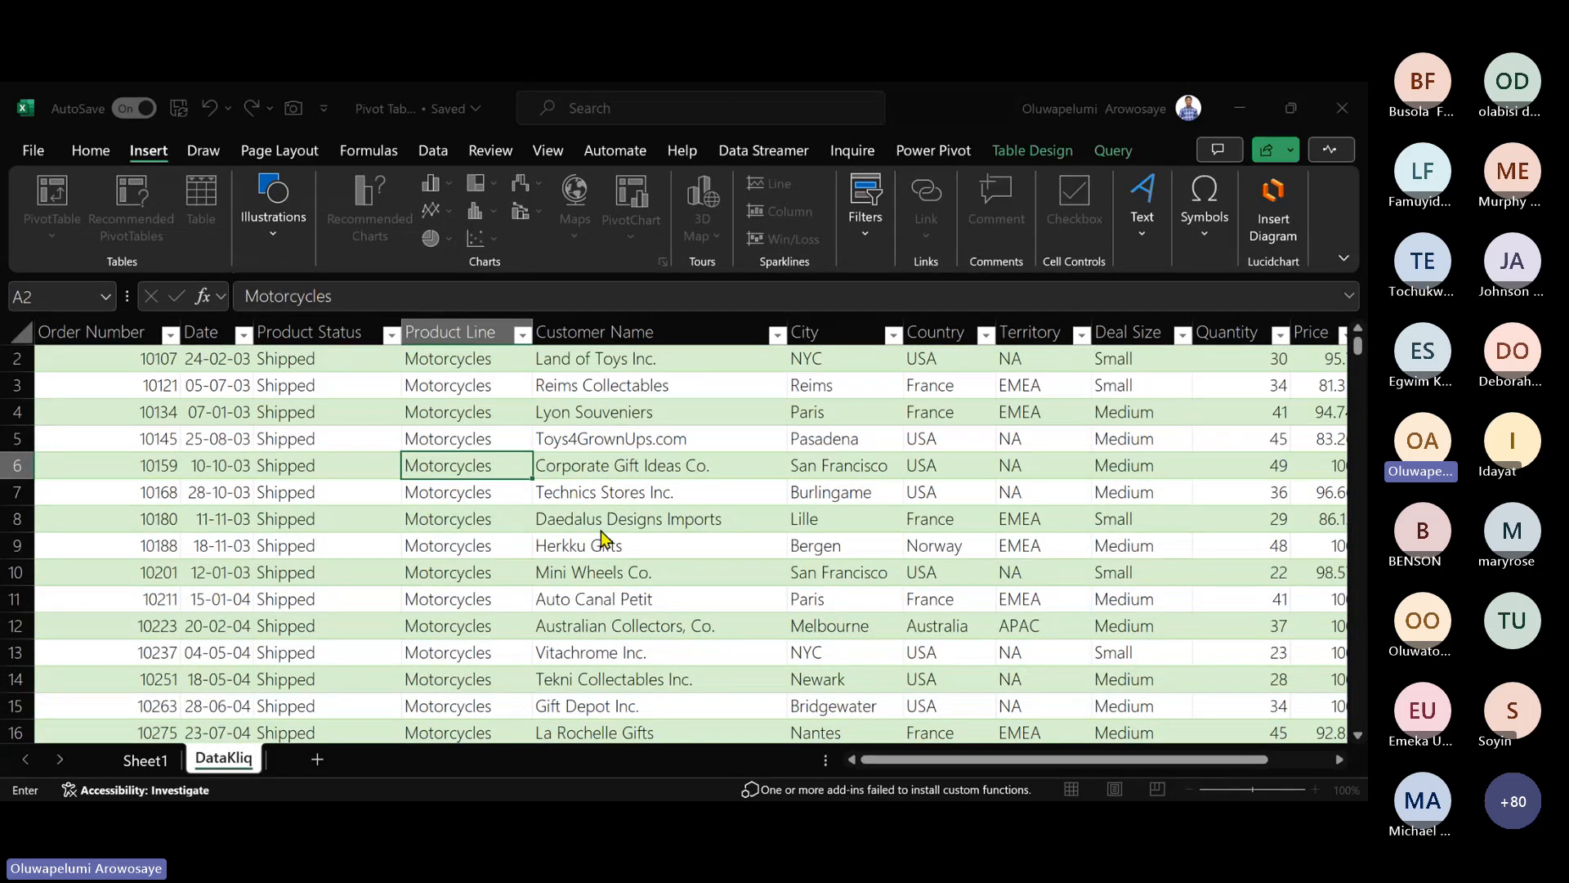
{"action": "left_click", "coordinate": [160, 767]}
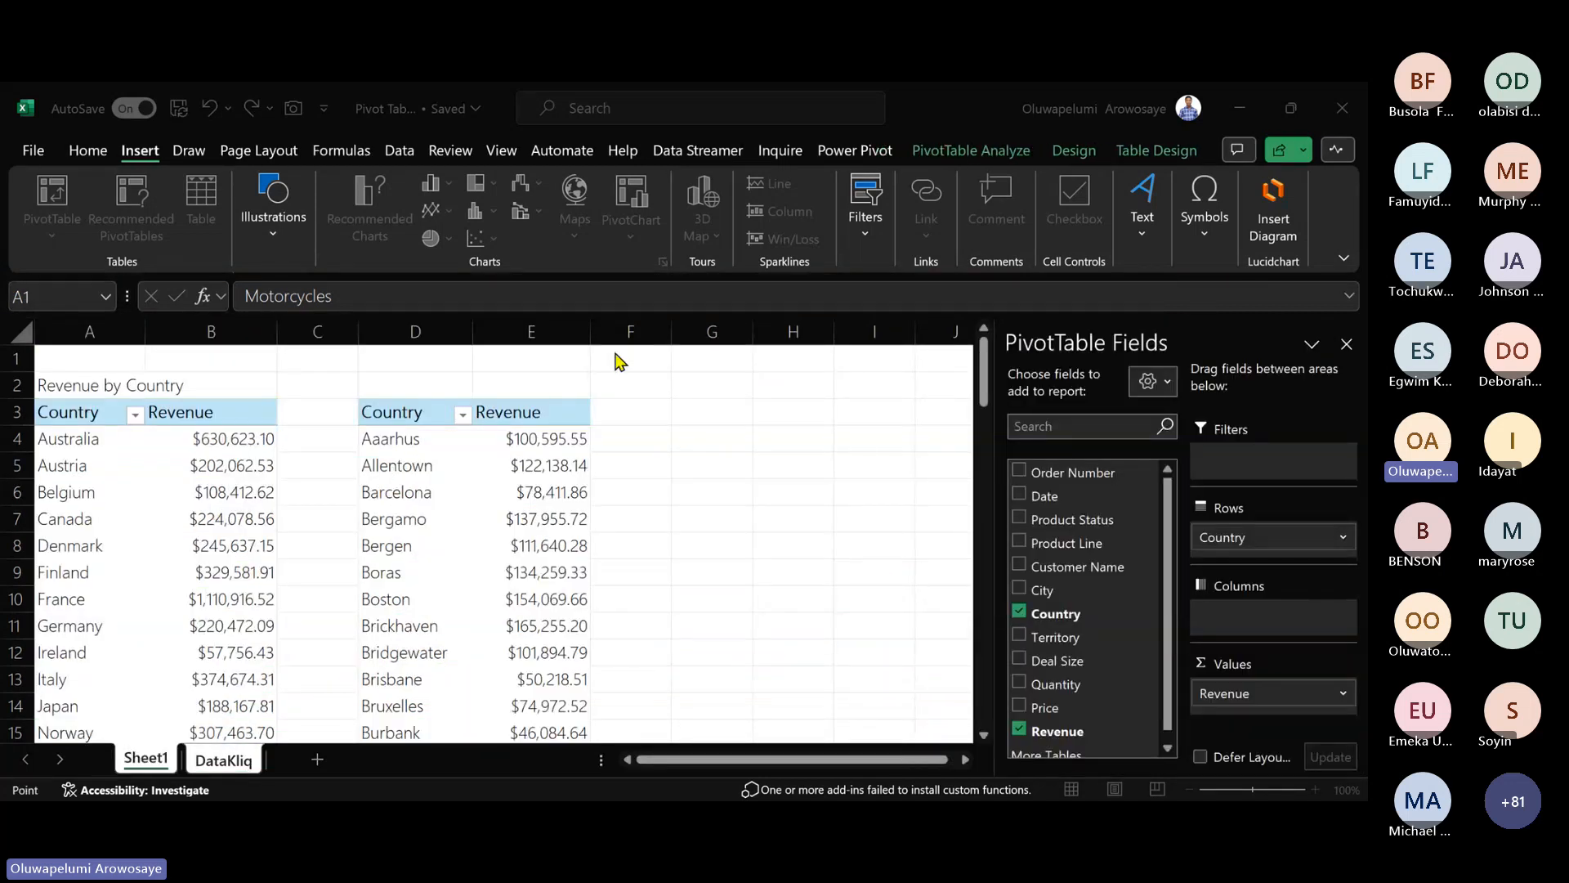
{"action": "left_click", "coordinate": [736, 412]}
{"action": "key", "text": "Return"}
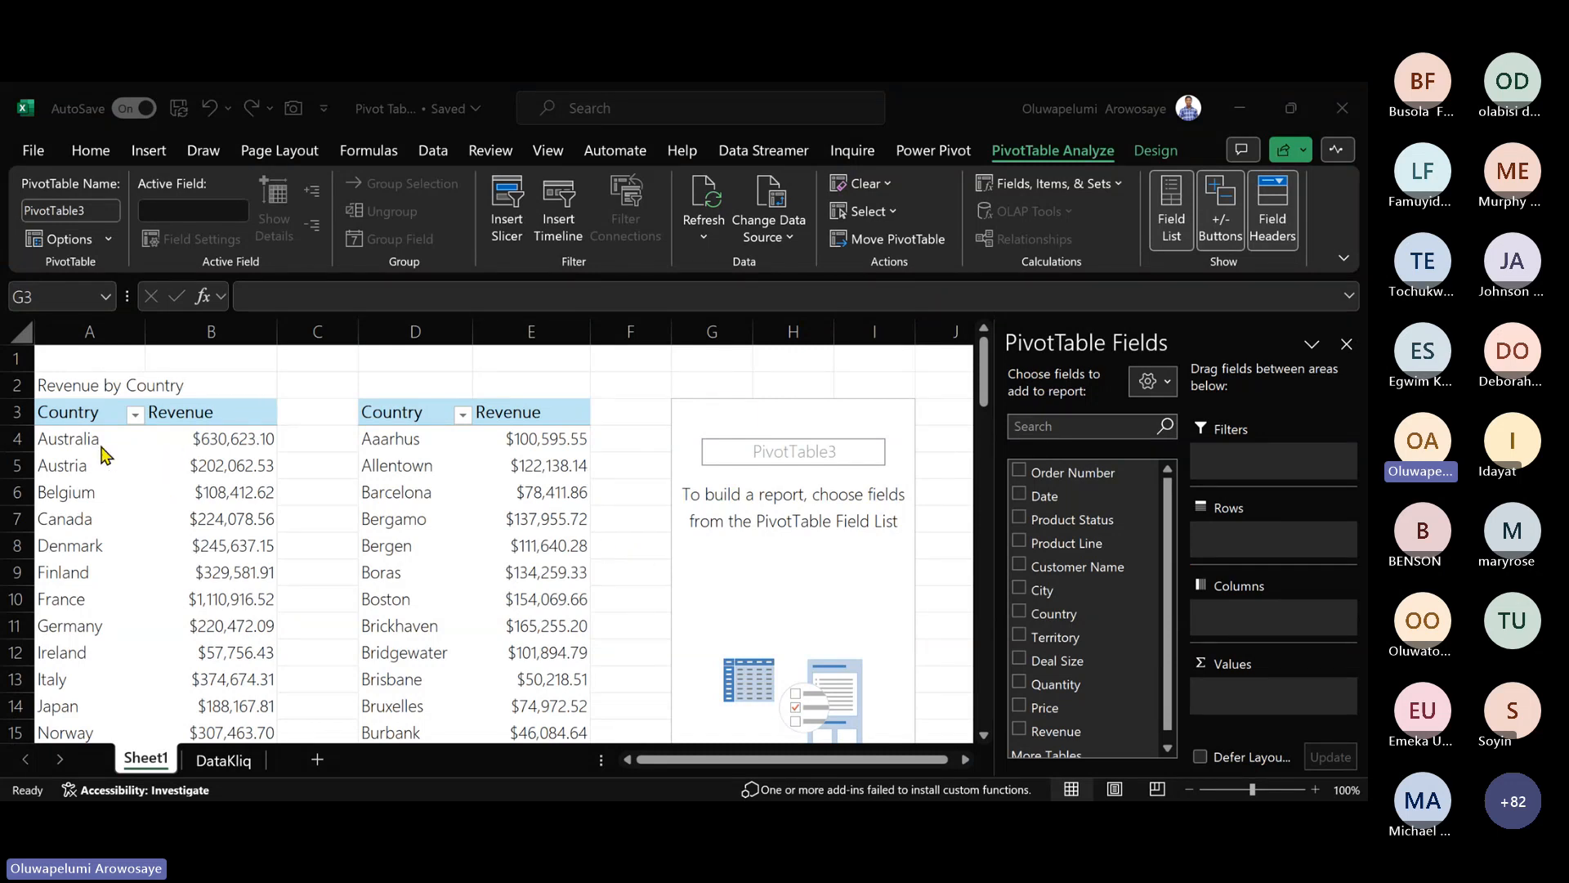
- Compare the country PivotTable, the full city revenue list in columns D and E, and the empty PivotTable at G3
{"action": "left_click", "coordinate": [74, 413]}
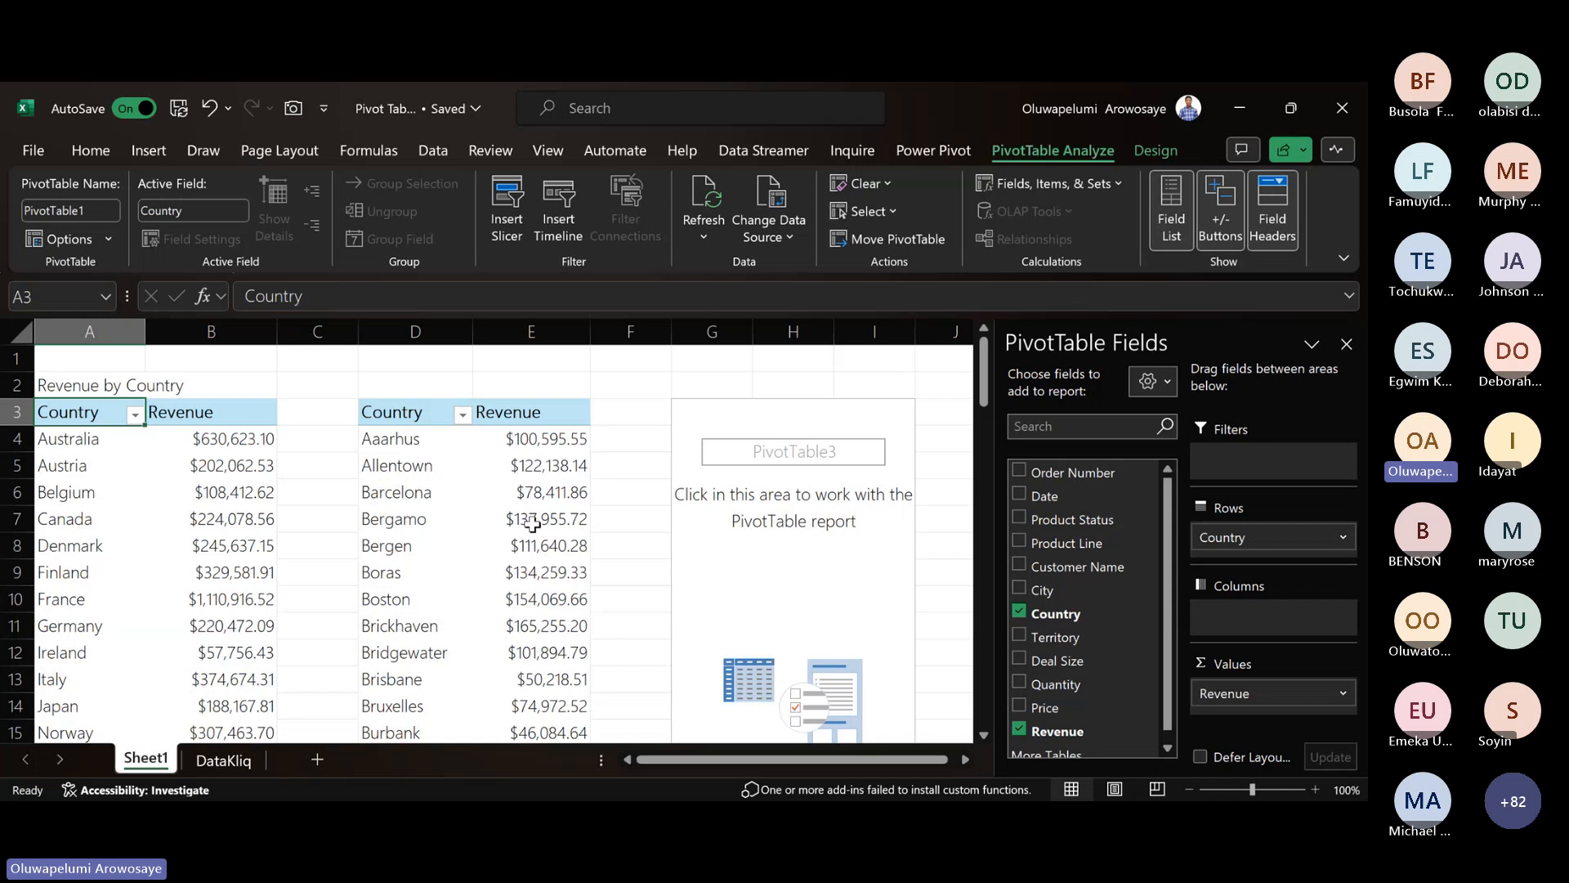
{"action": "mouse_move", "coordinate": [548, 597]}
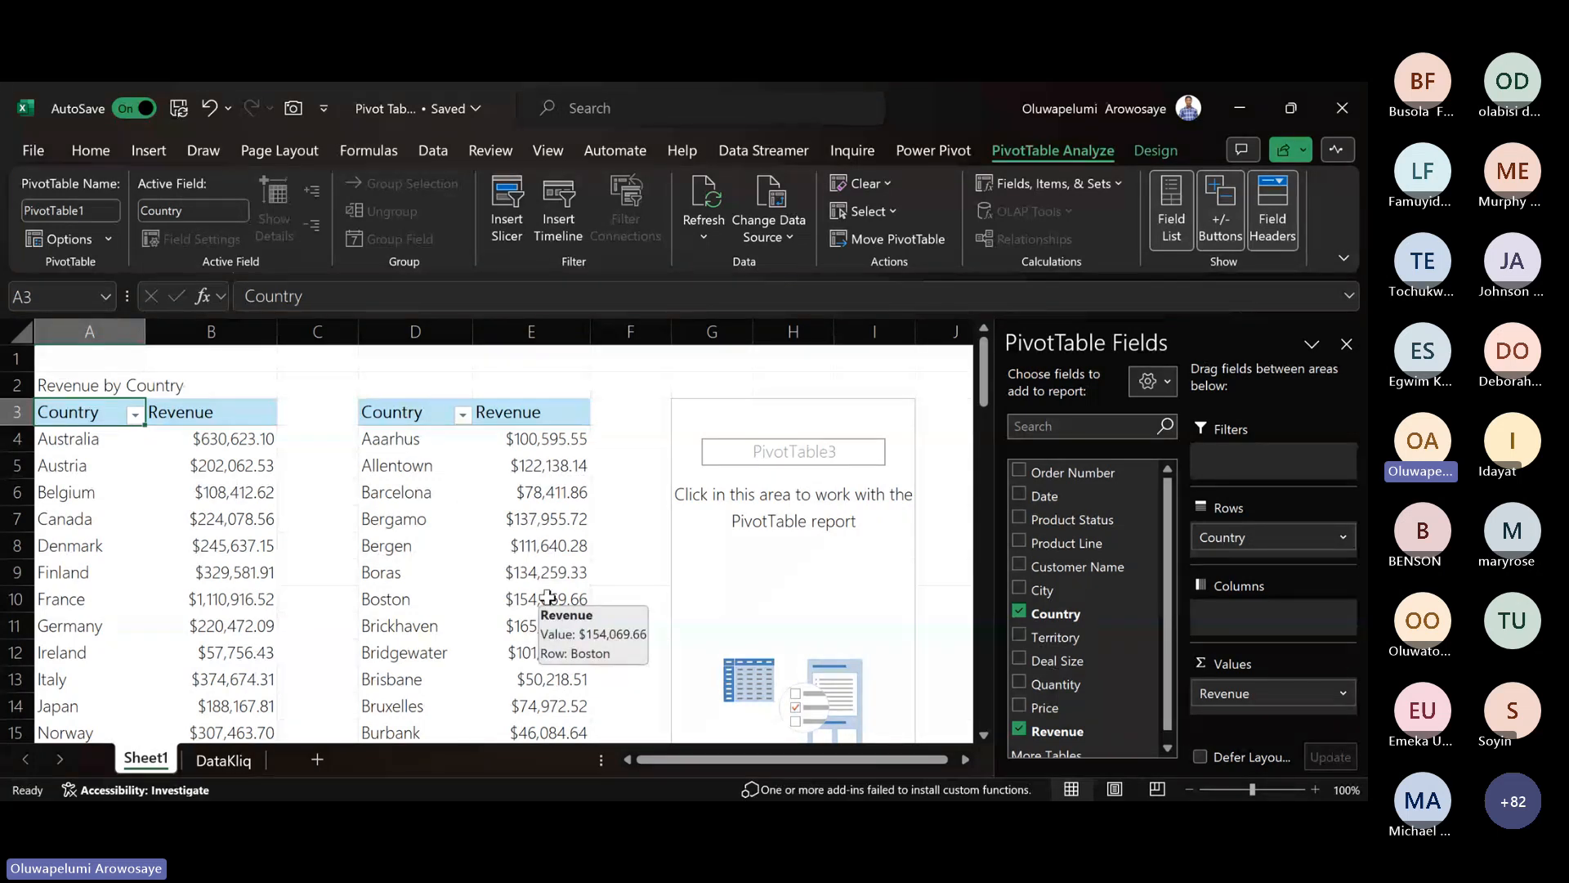
{"action": "scroll", "coordinate": [564, 547], "scroll_direction": "down", "scroll_amount": 4}
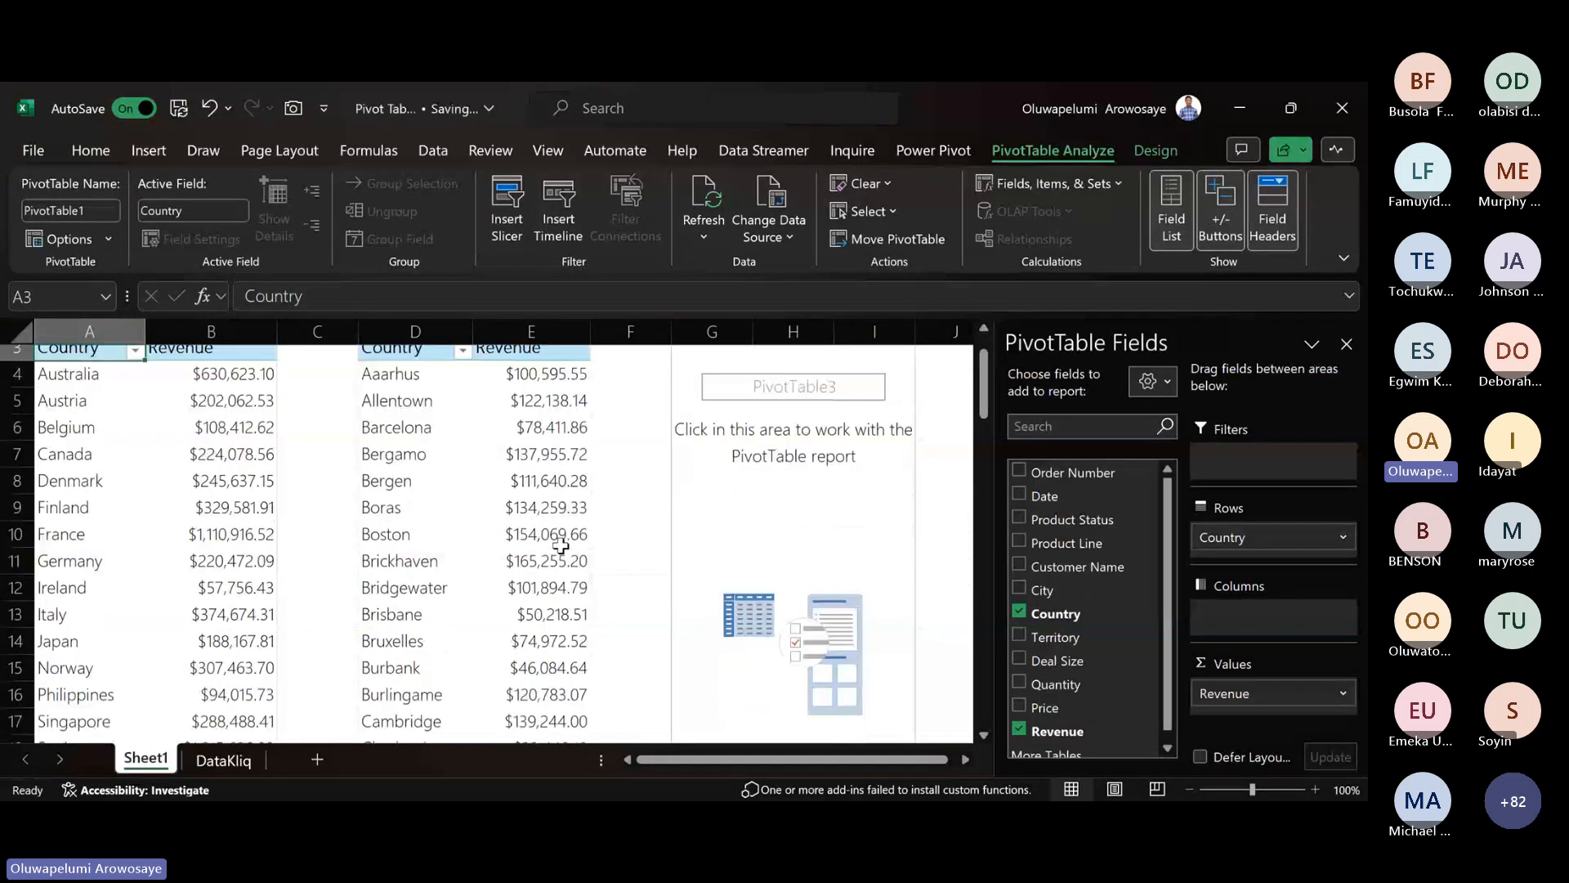
{"action": "scroll", "coordinate": [562, 546], "scroll_direction": "down", "scroll_amount": 8}
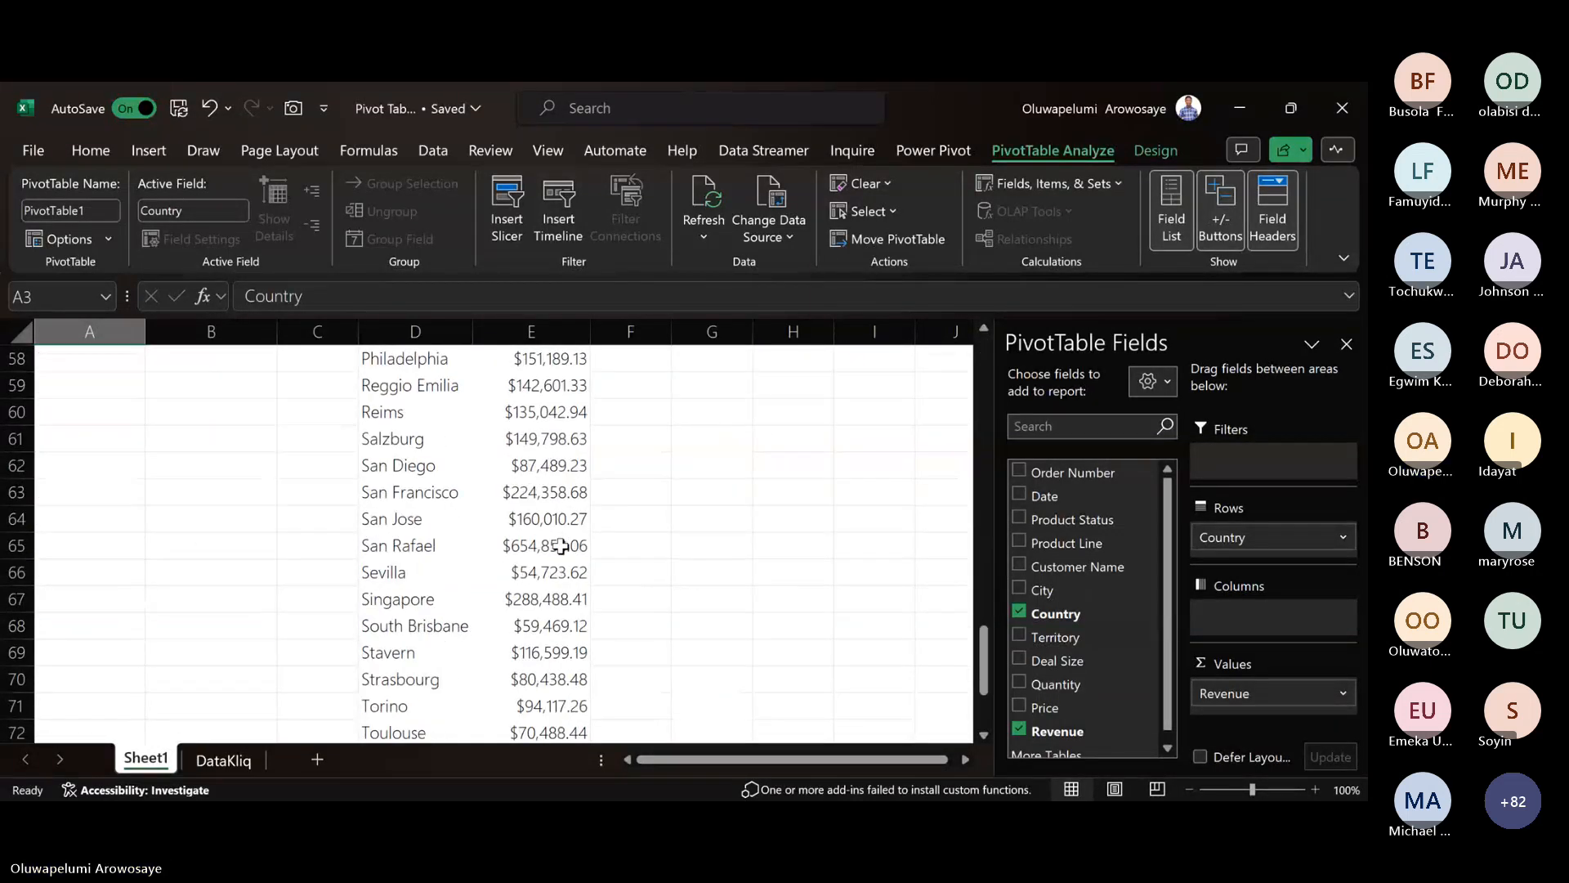
{"action": "scroll", "coordinate": [562, 546], "scroll_direction": "up", "scroll_amount": 12}
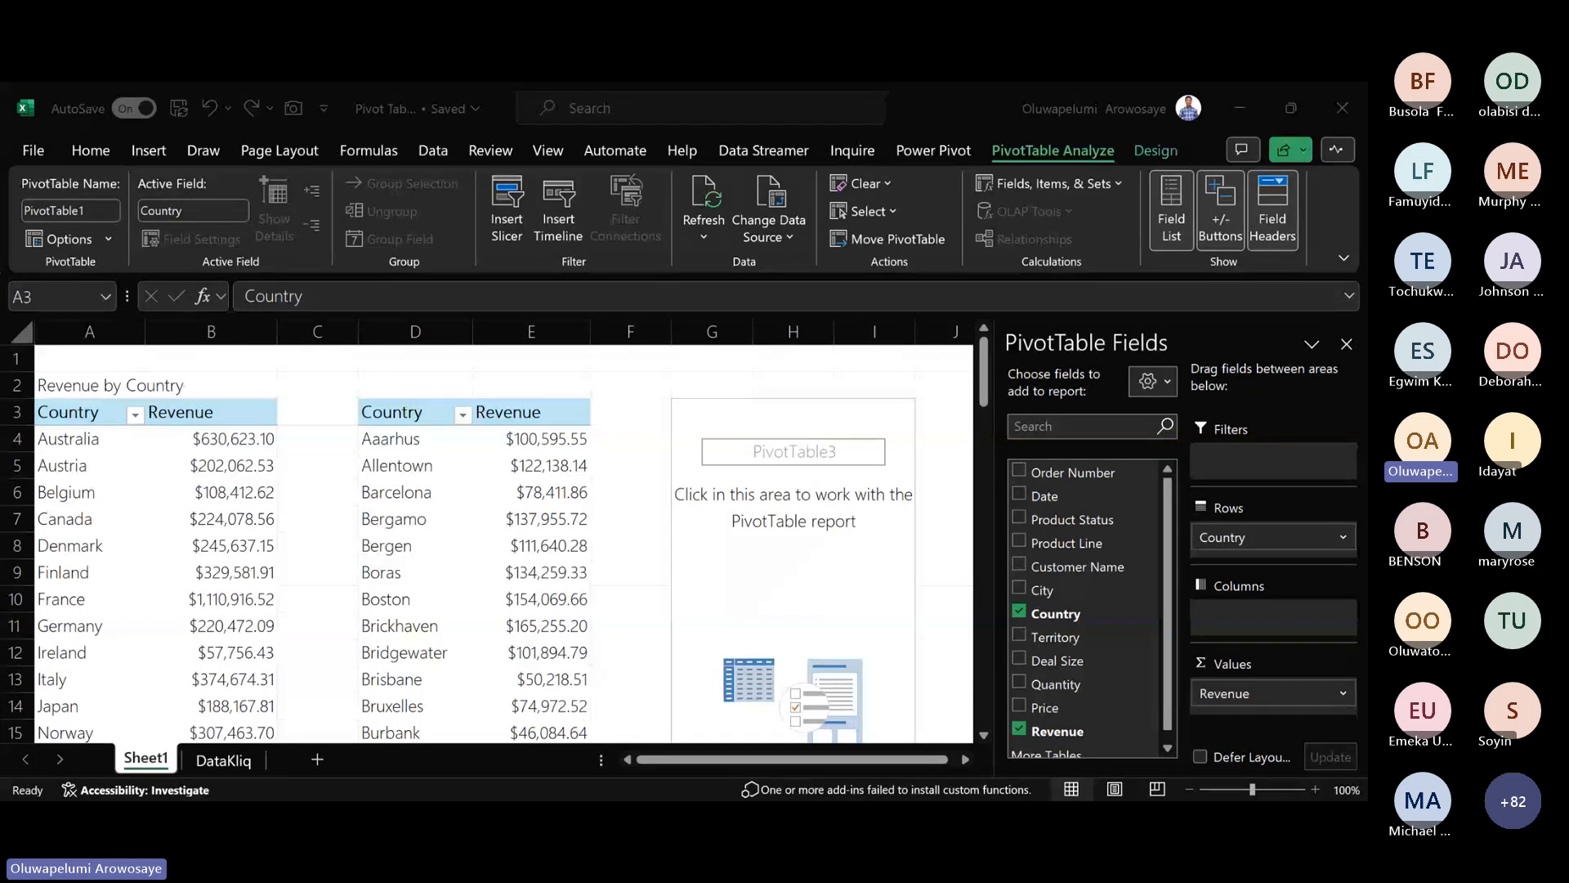
{"action": "left_click", "coordinate": [743, 493]}
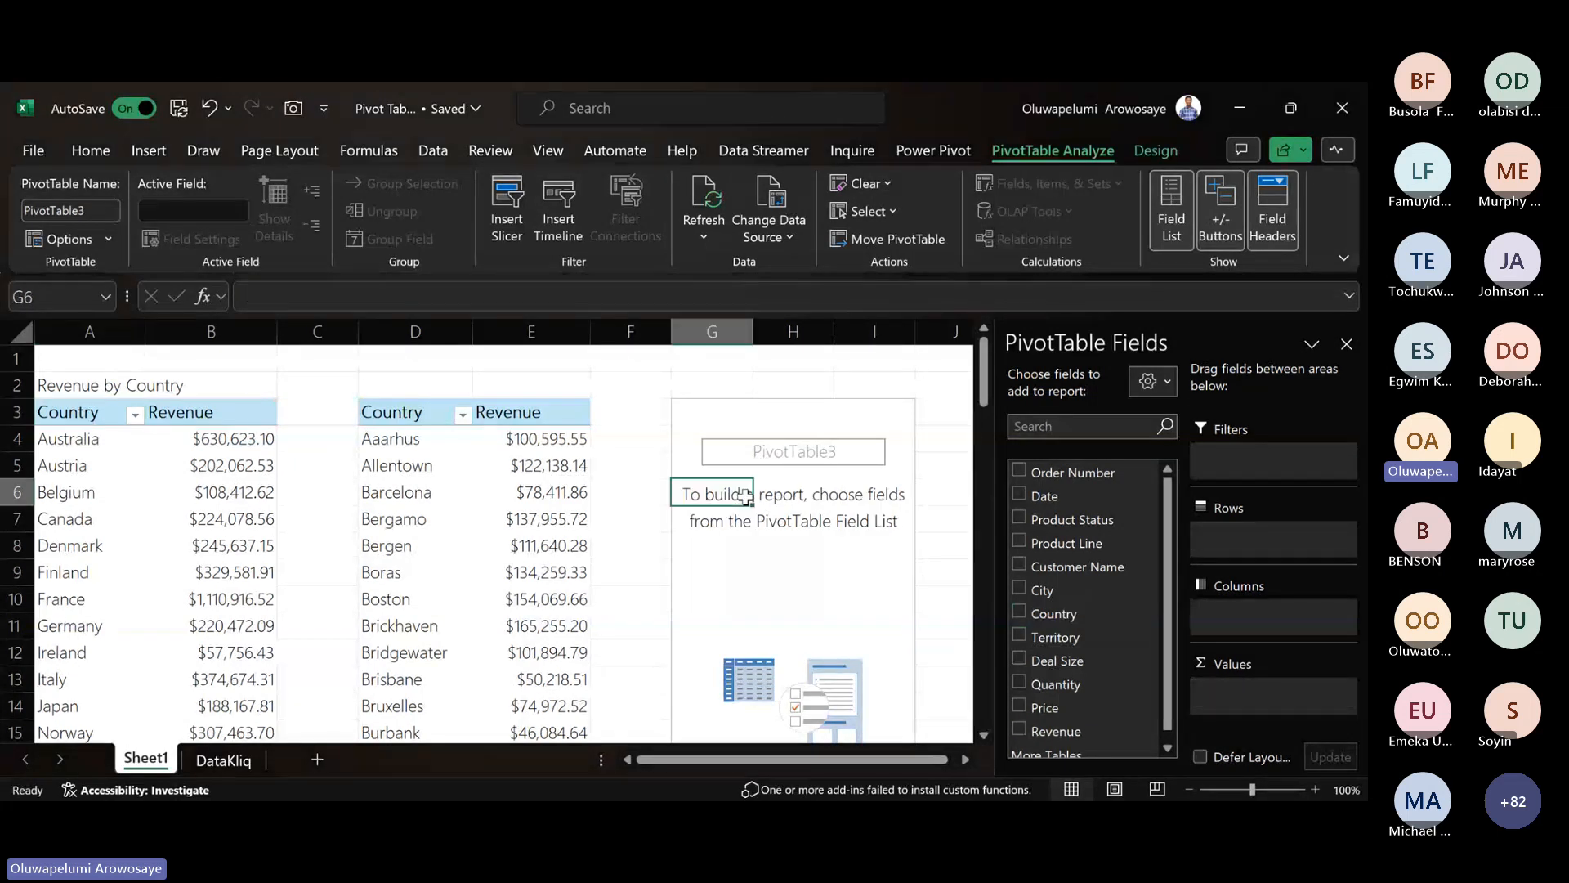
{"action": "right_click", "coordinate": [775, 413]}
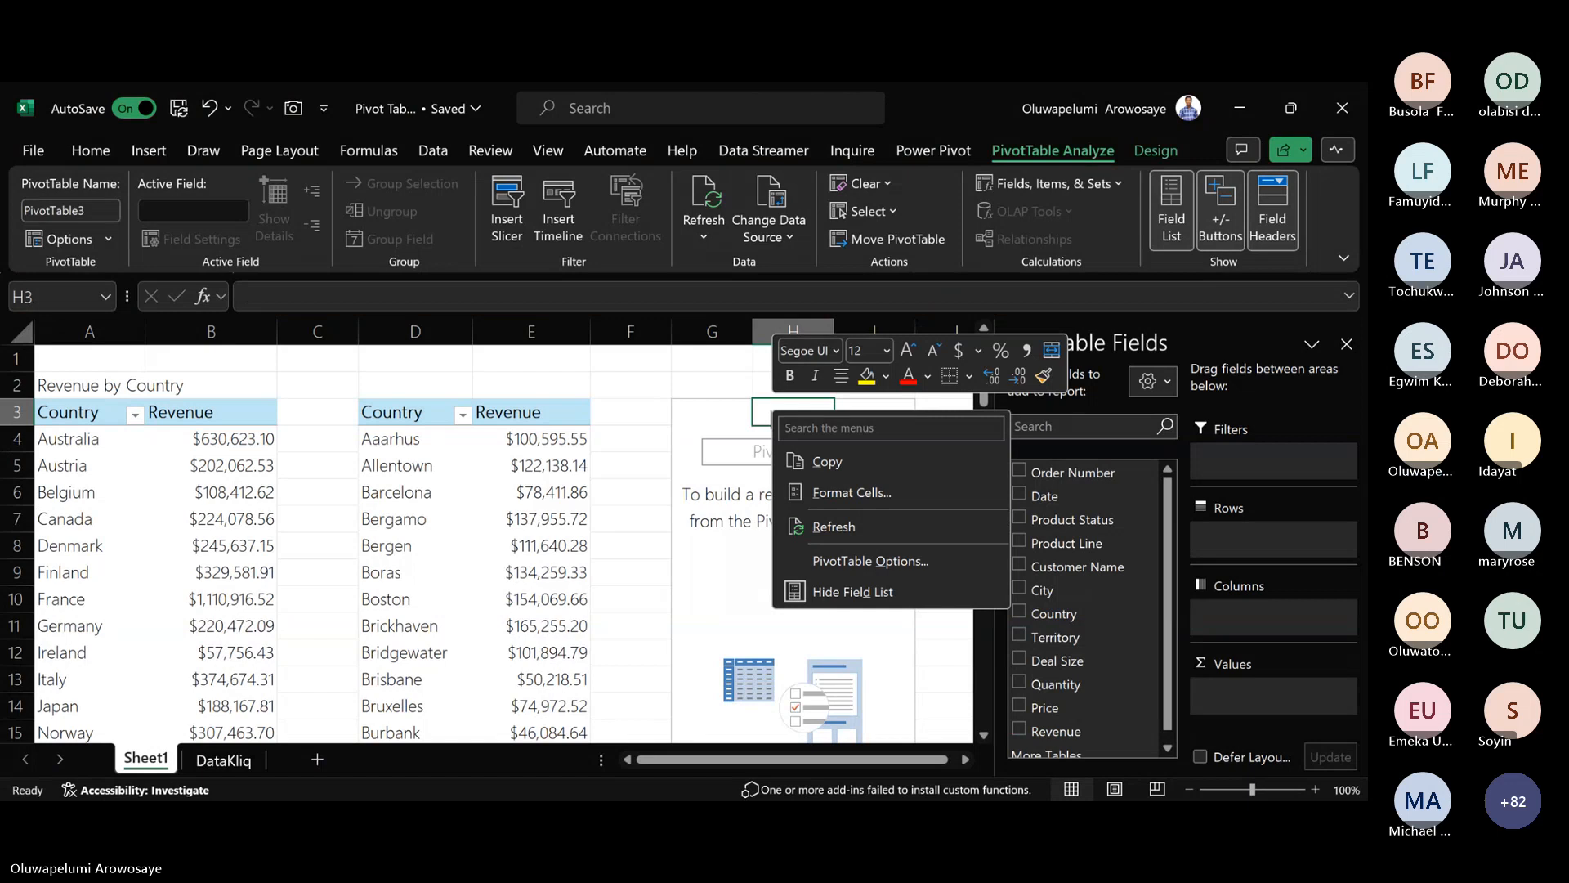
- Remove the City and Revenue fields from the PivotTable at D3
{"action": "left_click", "coordinate": [450, 447]}
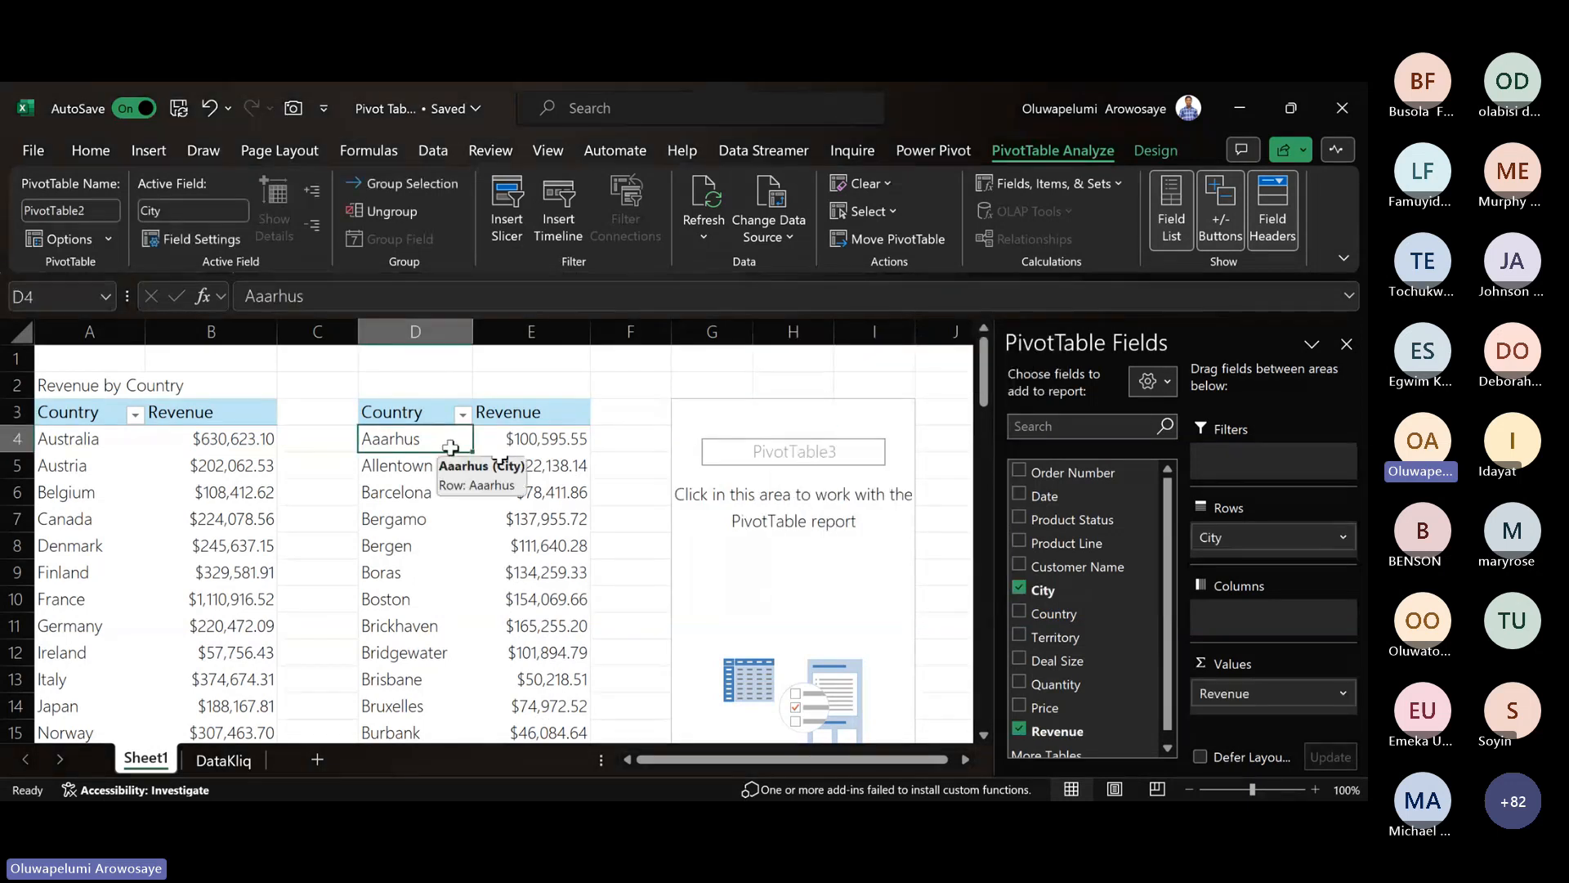
{"action": "left_click", "coordinate": [1020, 590]}
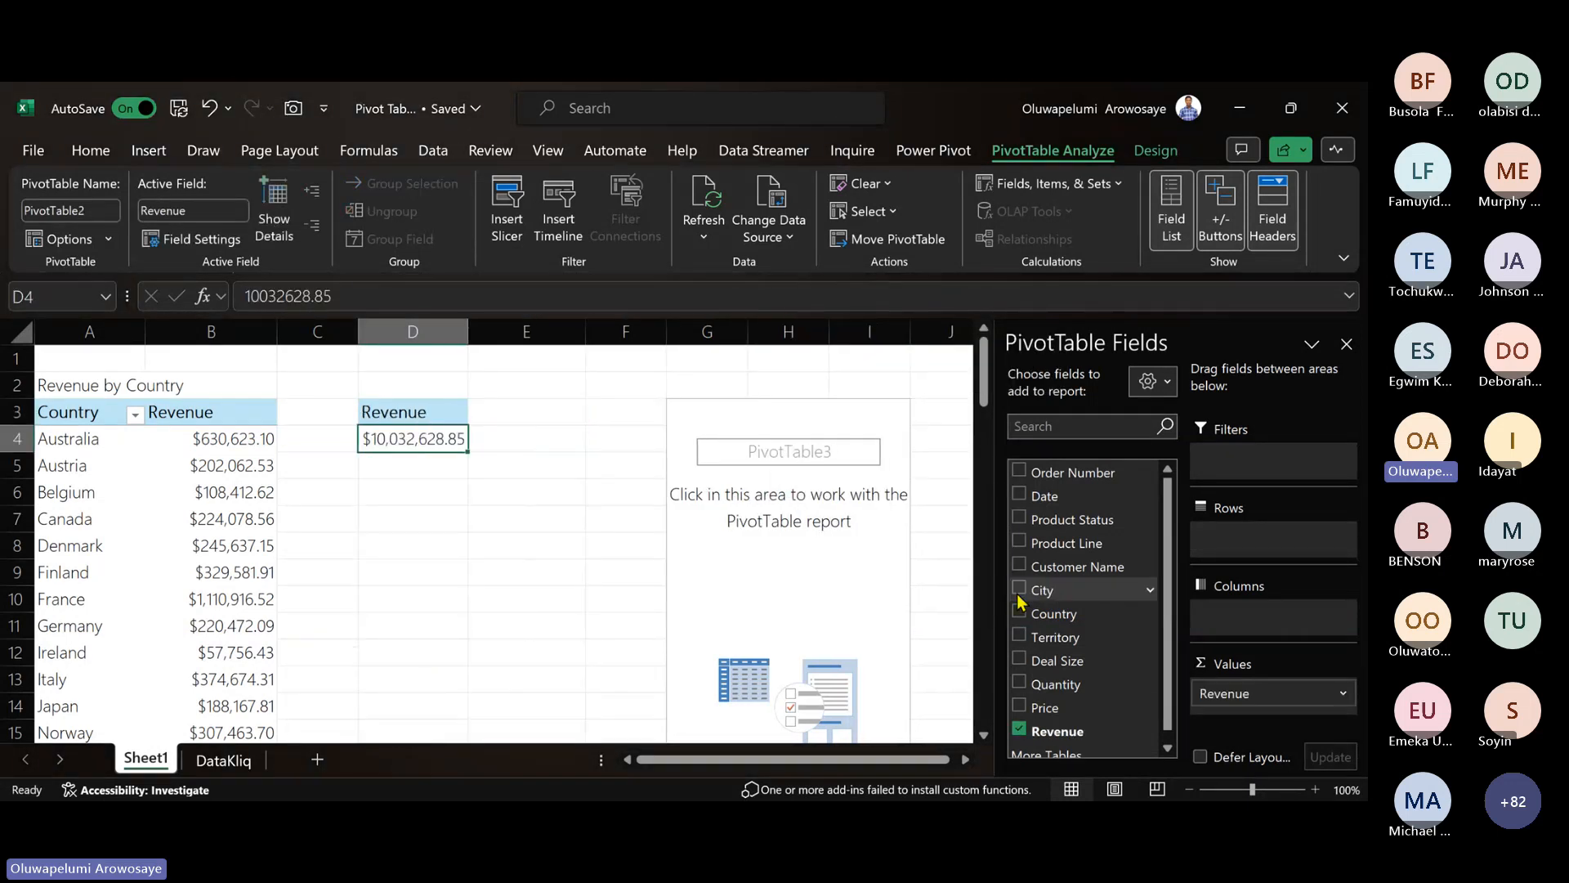
{"action": "left_click", "coordinate": [1019, 731]}
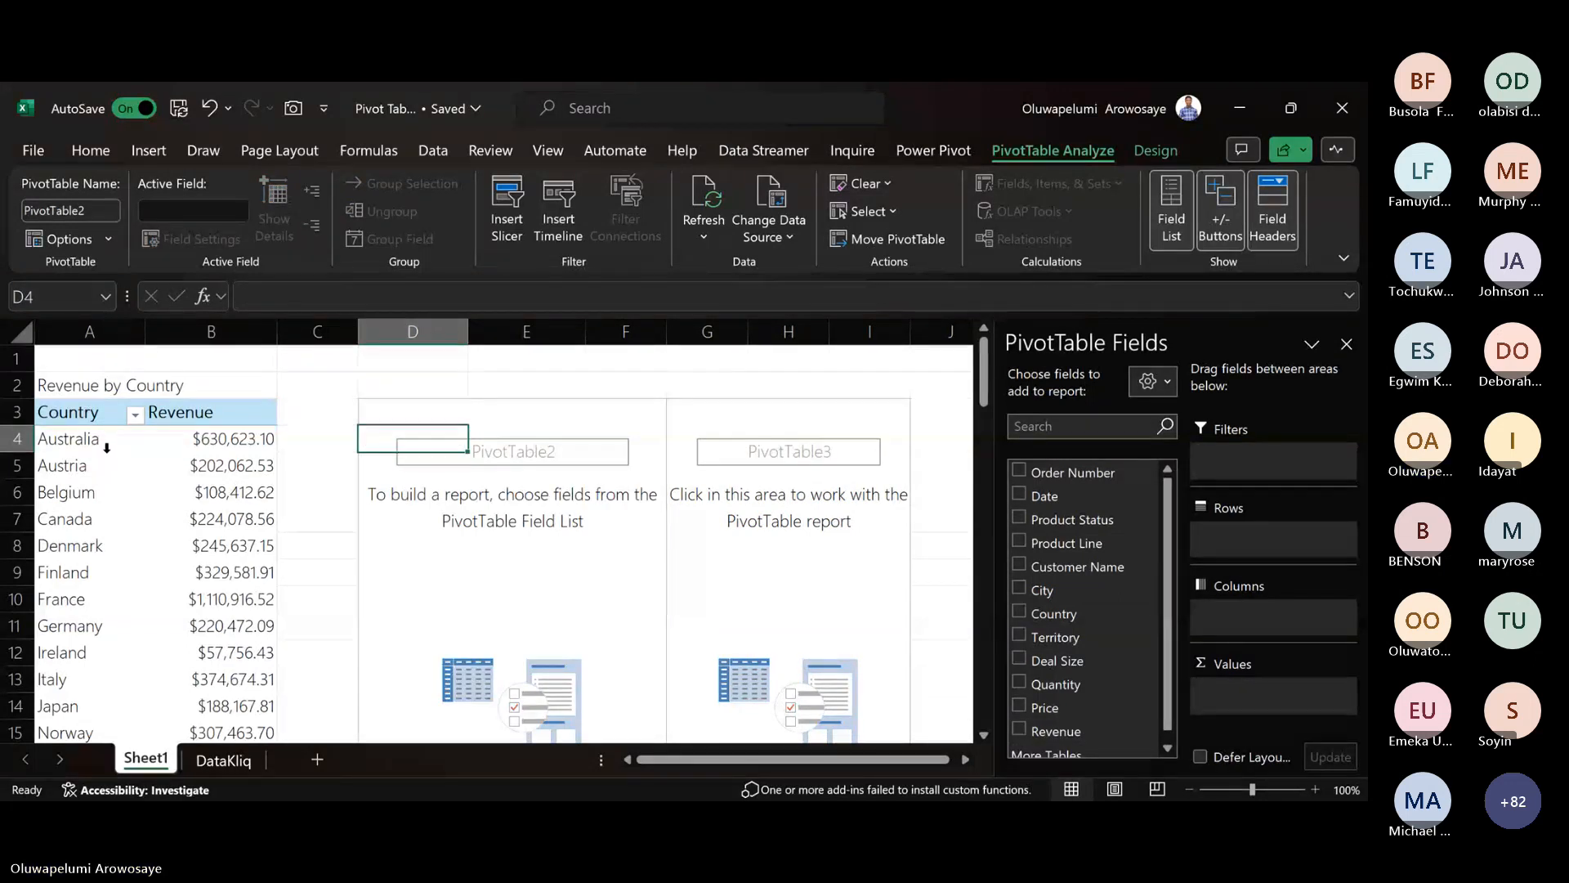
- Undo the field, column width and new PivotTable changes on Sheet1, back through the paste at D3
{"action": "key", "text": "ctrl+z"}
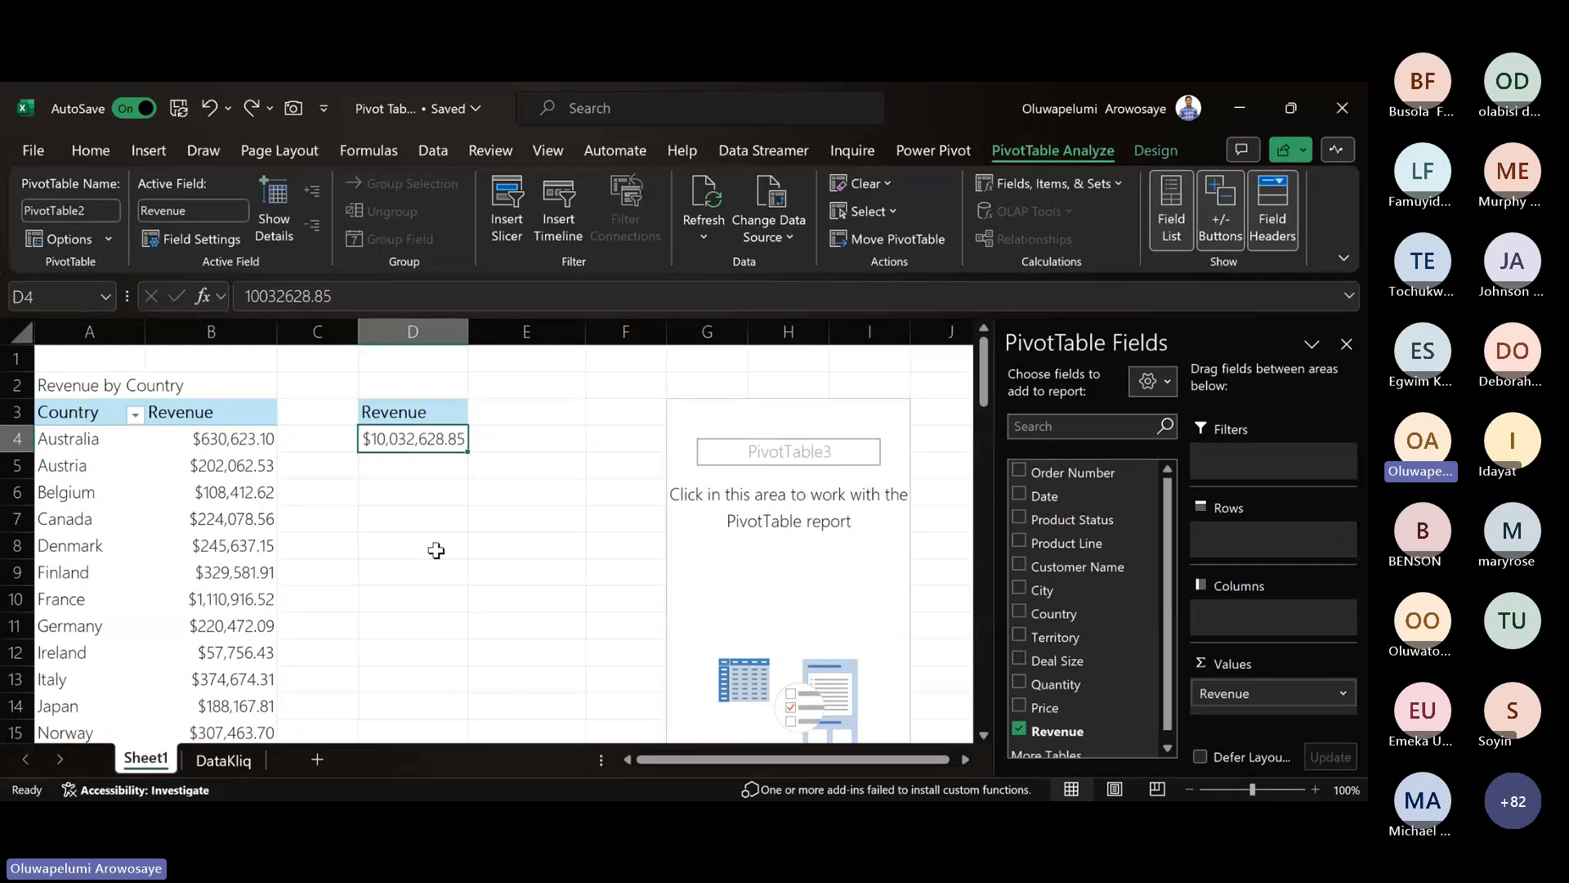
{"action": "key", "text": "ctrl+z"}
{"action": "key", "text": "ctrl+z"}
{"action": "key", "text": "ctrl+z"}
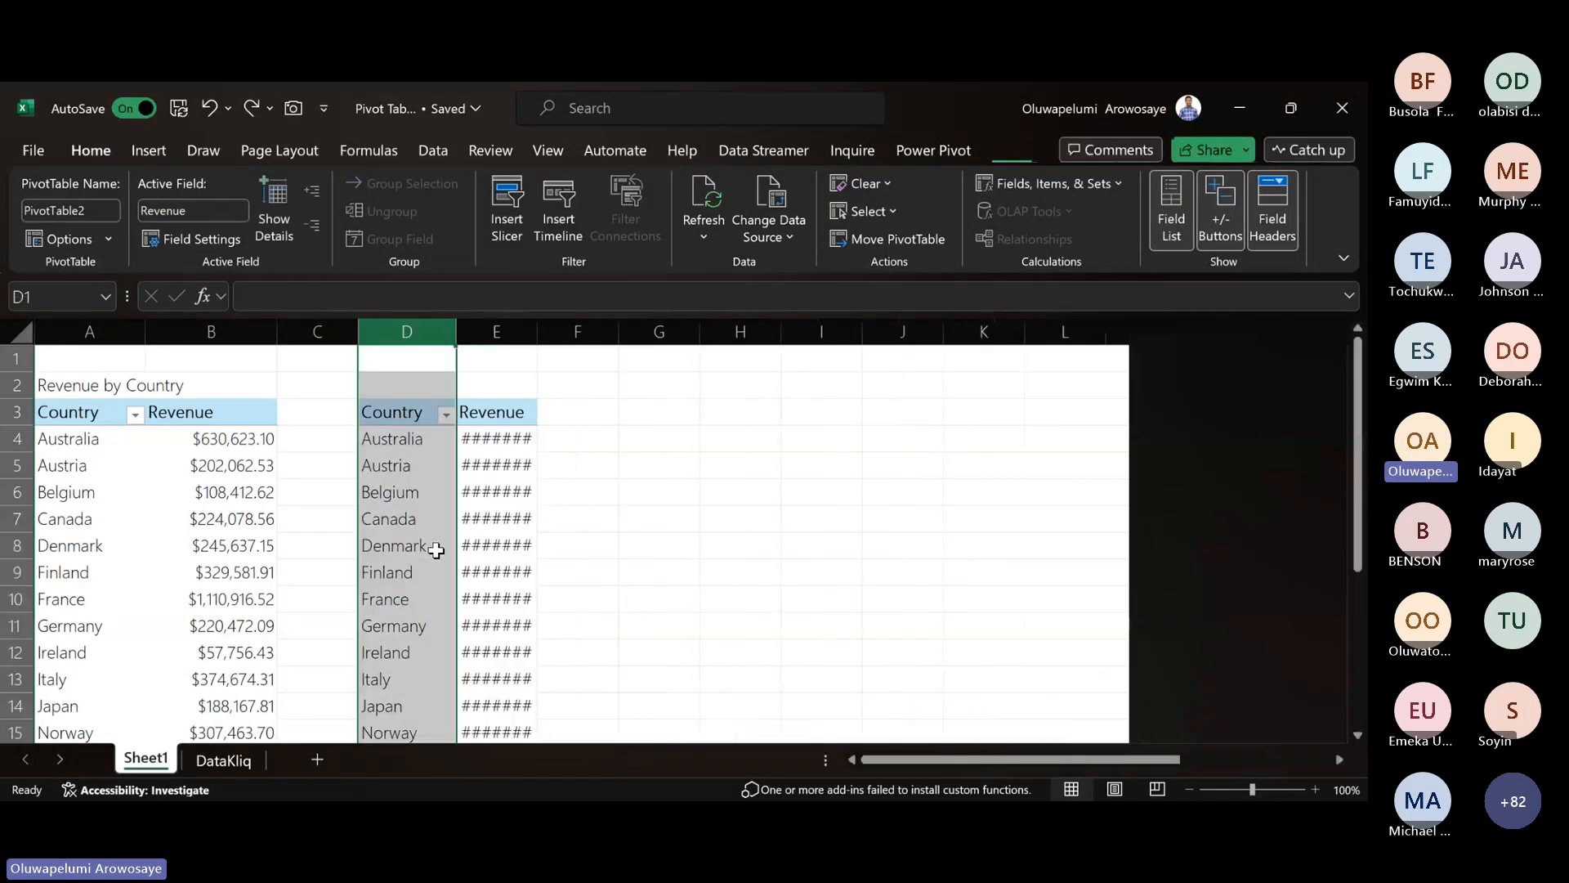
{"action": "key", "text": "ctrl+z"}
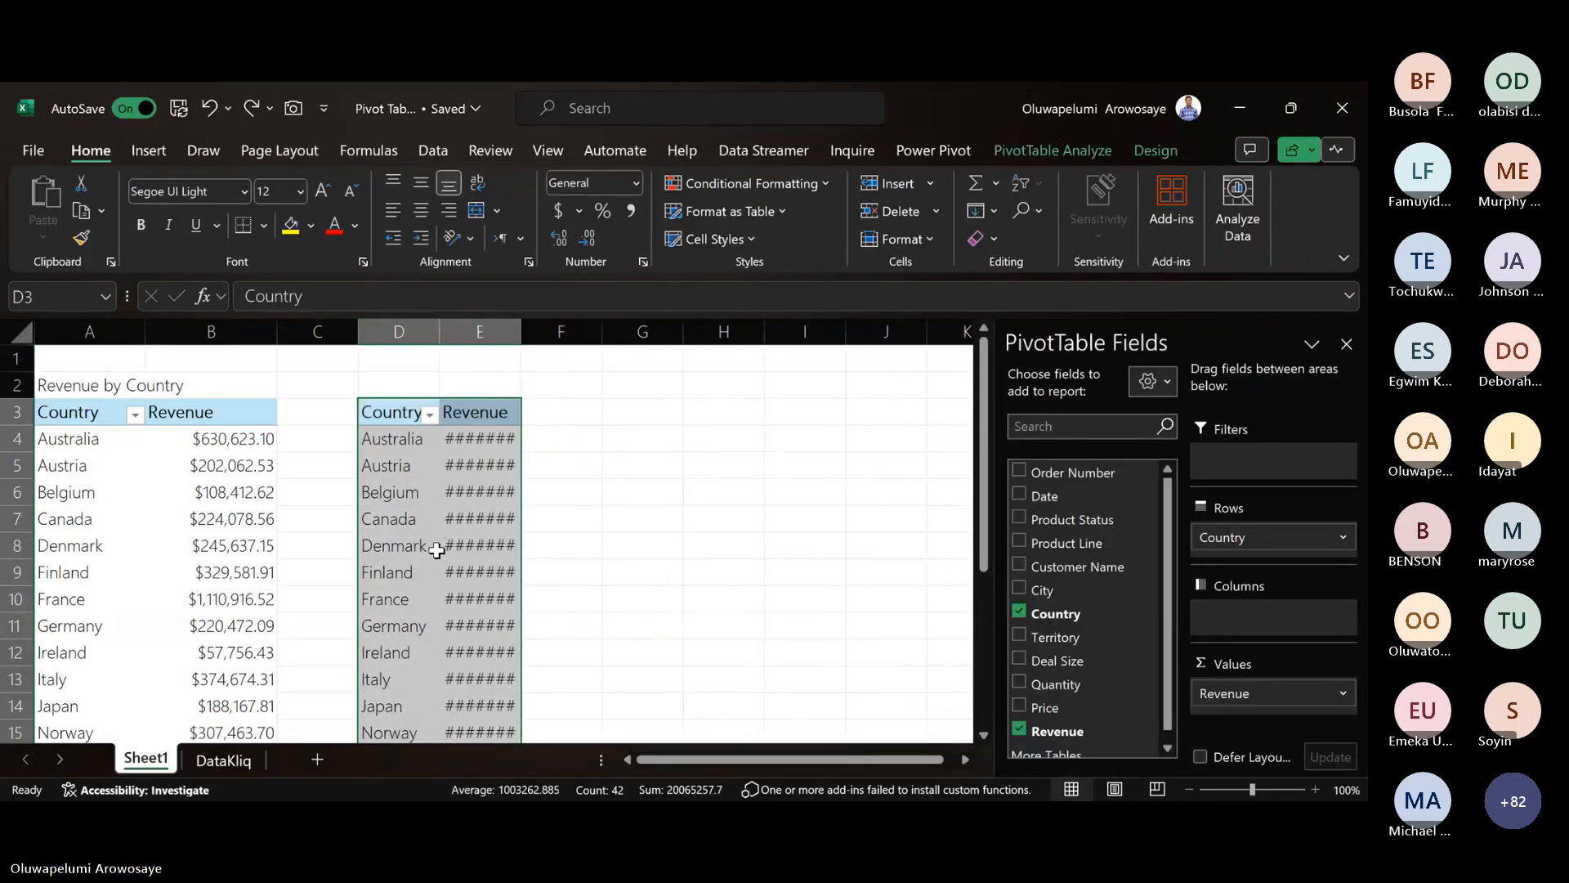
{"action": "key", "text": "ctrl+z"}
{"action": "left_click", "coordinate": [433, 464]}
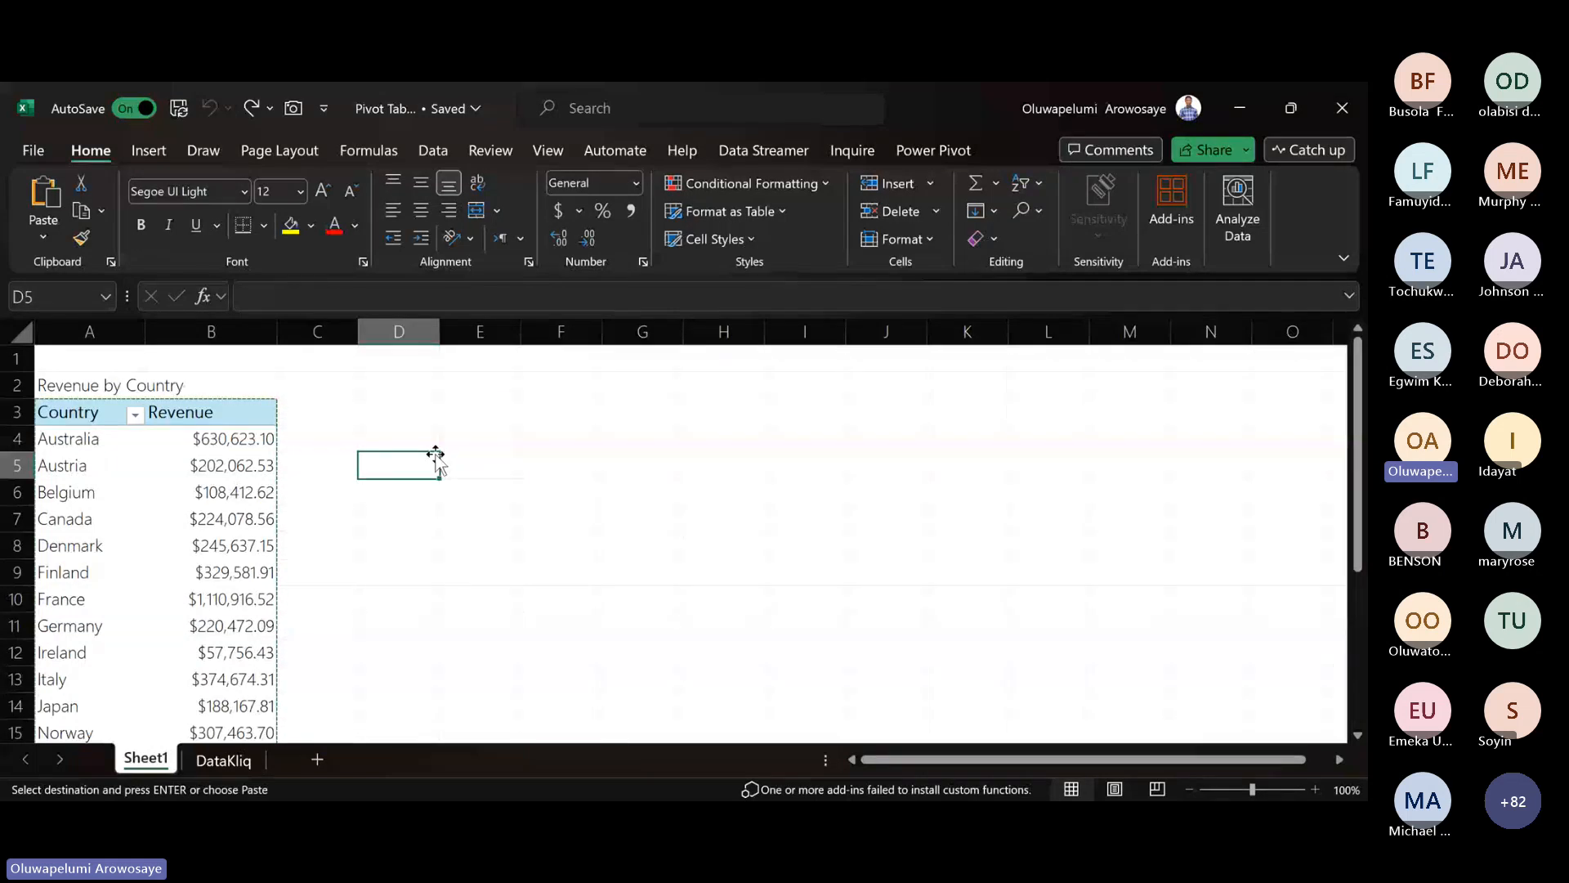
- Copy the Revenue by Country PivotTable from A3:B23 to cell D3 again, and widen column E to show its revenue values
{"action": "left_click", "coordinate": [134, 382]}
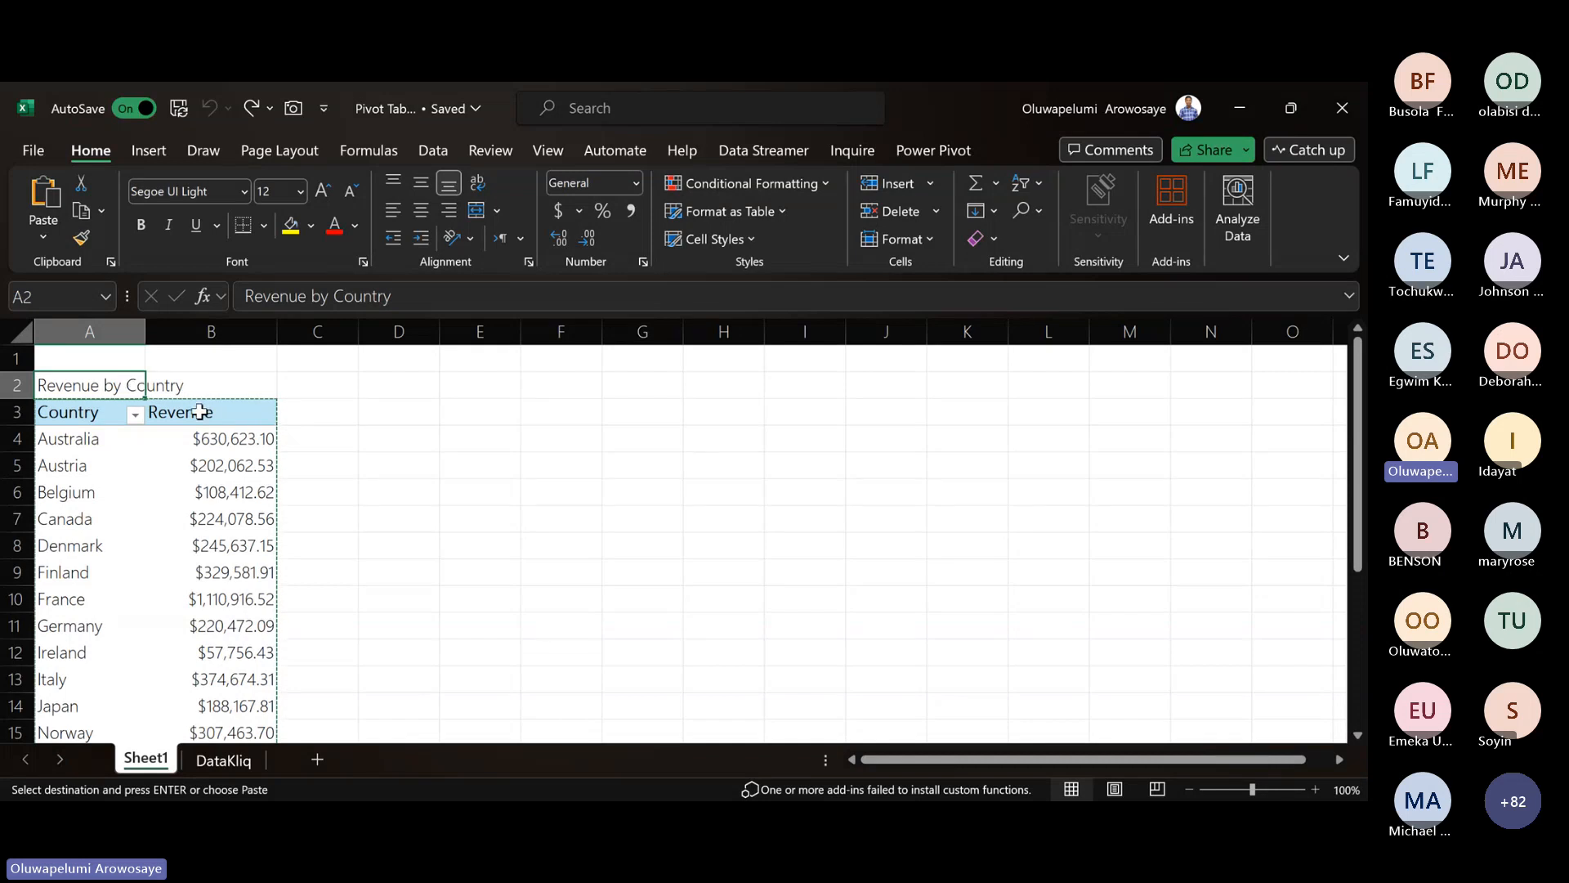
{"action": "left_click", "coordinate": [82, 418]}
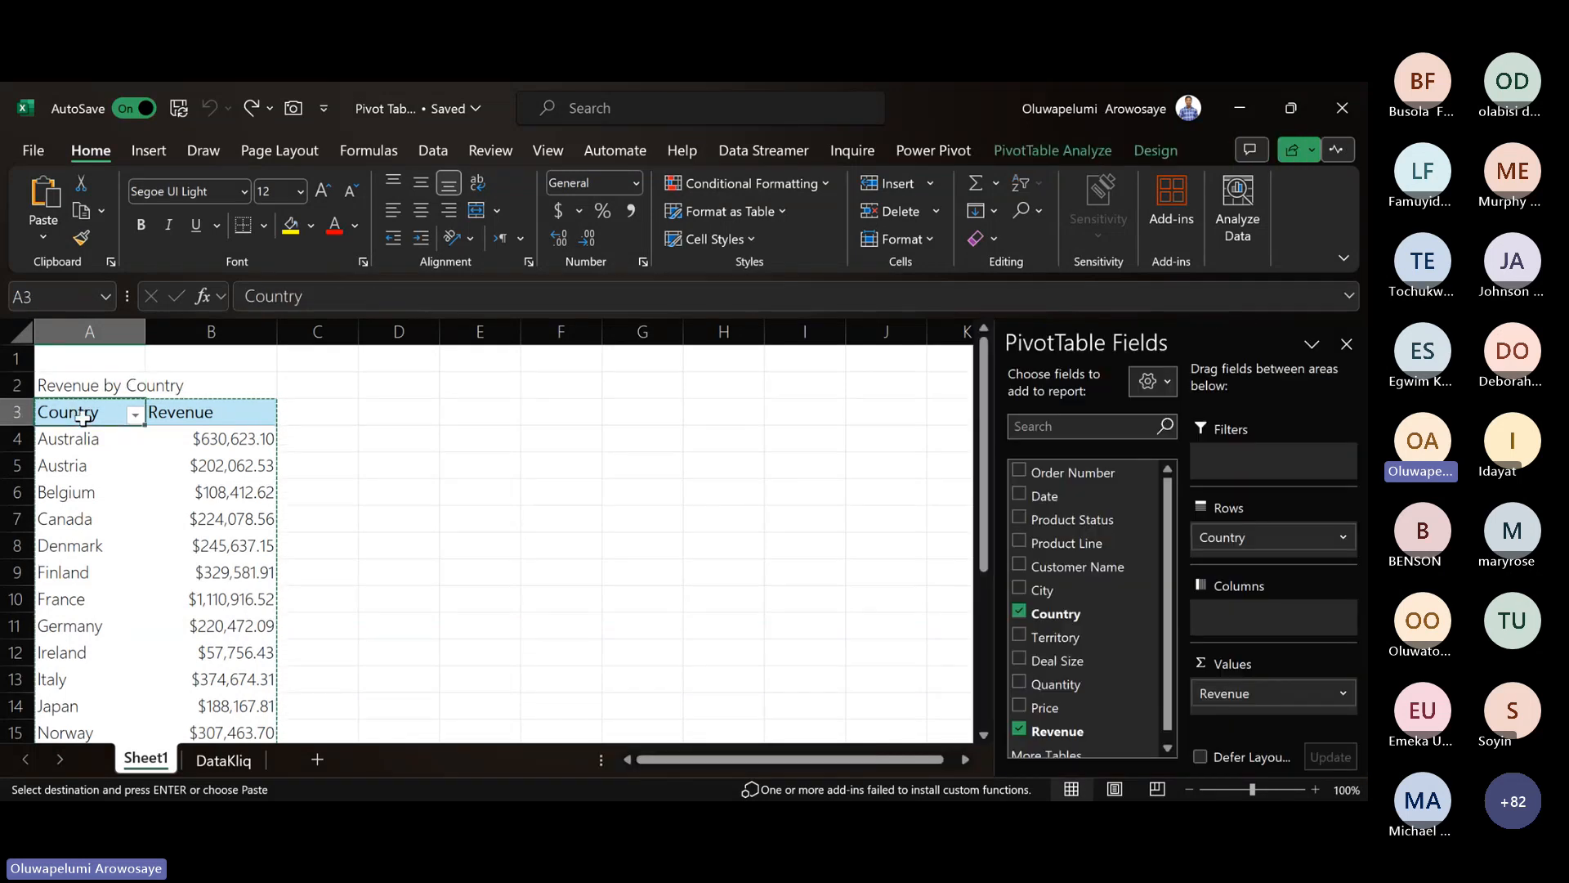
{"action": "key", "text": "ctrl+shift+Right"}
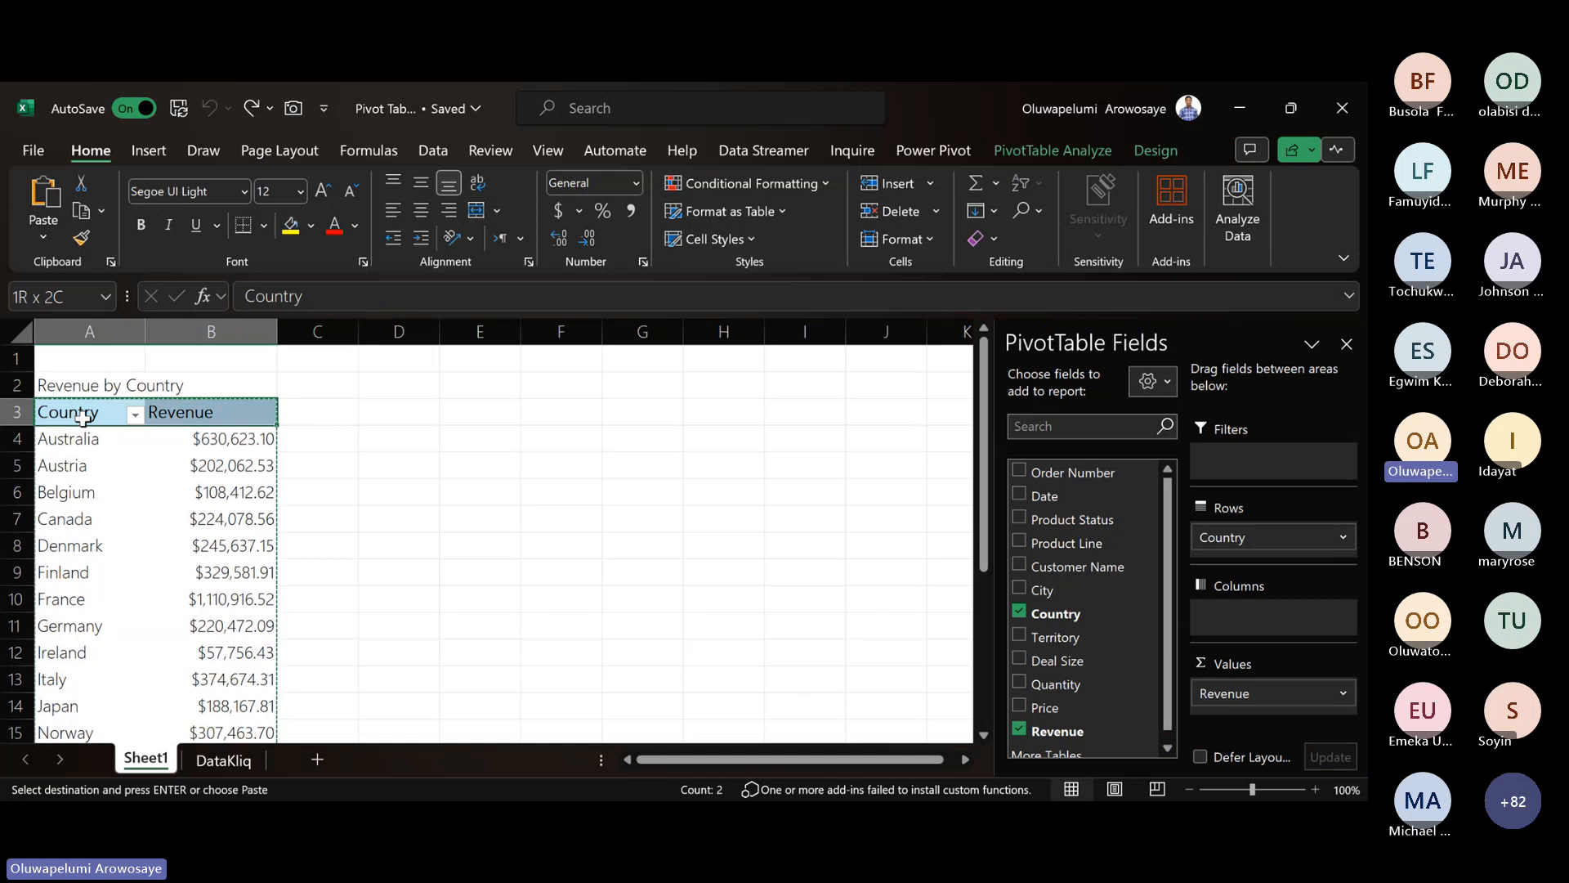
{"action": "key", "text": "ctrl+shift+Down"}
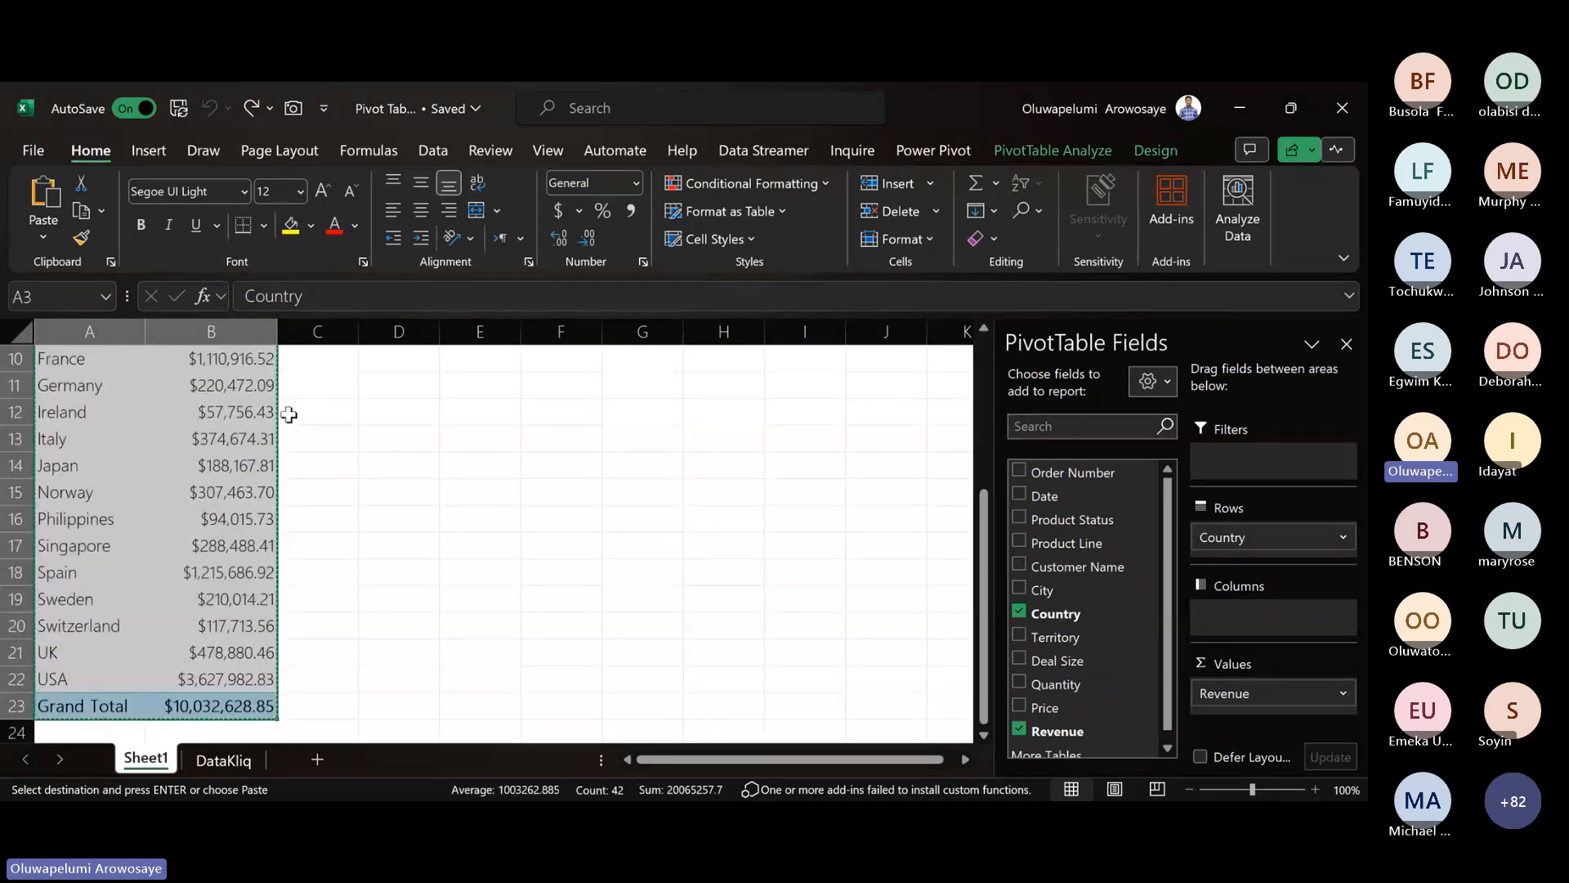
{"action": "scroll", "coordinate": [415, 419], "scroll_direction": "up", "scroll_amount": 3}
{"action": "left_click", "coordinate": [415, 420]}
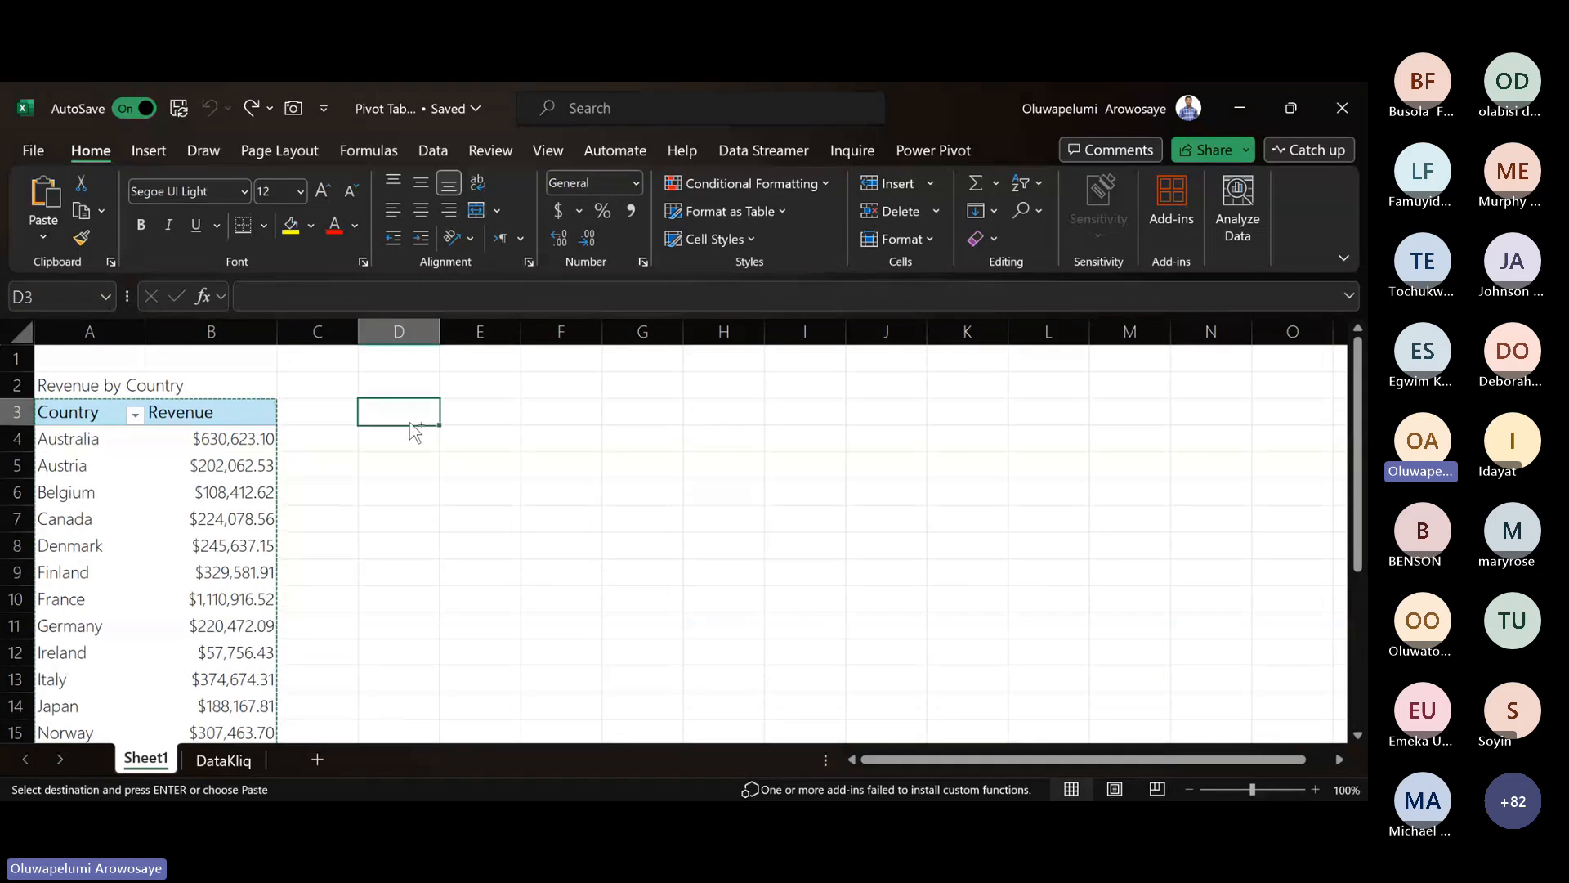
{"action": "key", "text": "ctrl+v"}
{"action": "mouse_move", "coordinate": [518, 320]}
{"action": "left_mouse_down"}
{"action": "mouse_move", "coordinate": [564, 321]}
{"action": "mouse_move", "coordinate": [539, 323]}
{"action": "left_mouse_up"}
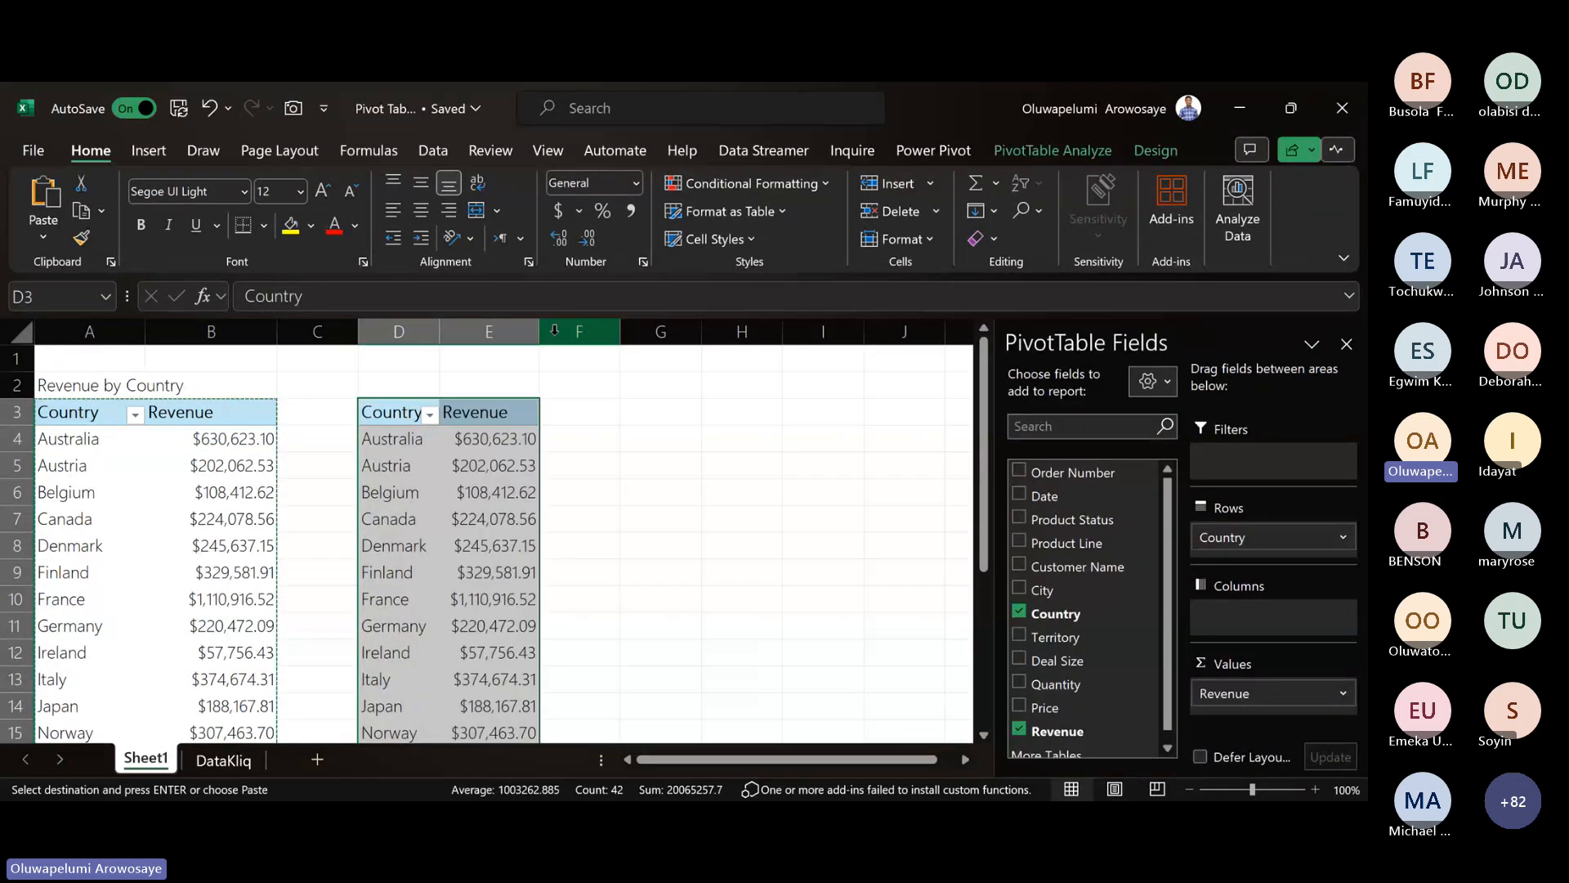
- Replace the Country field with City in the copied PivotTable at D3, keeping Revenue as its values
{"action": "left_click", "coordinate": [487, 492]}
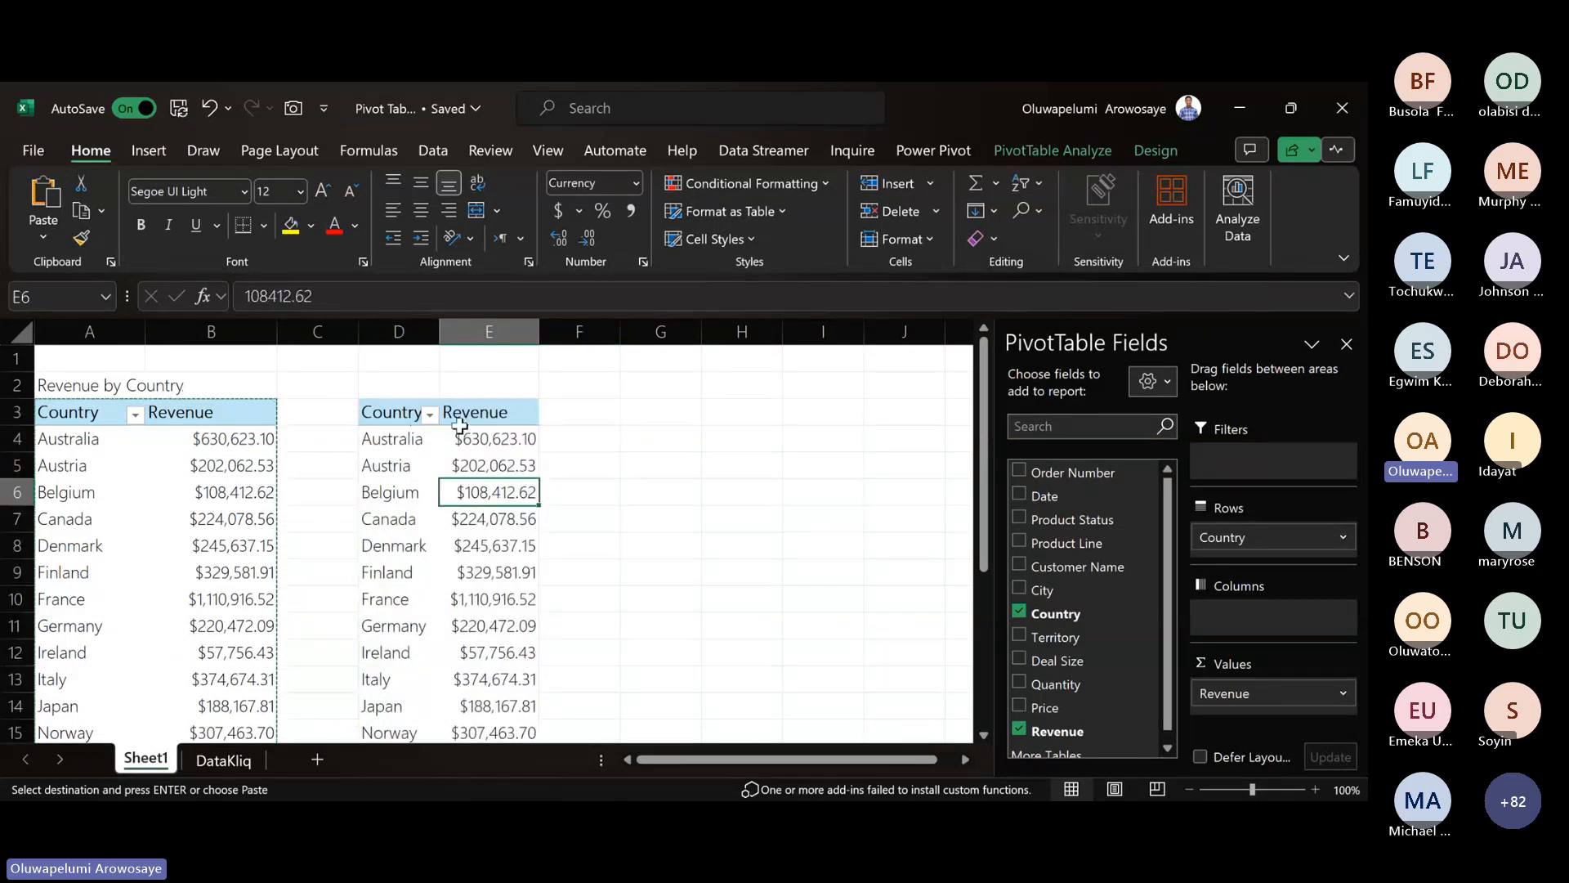
{"action": "left_click", "coordinate": [1020, 614]}
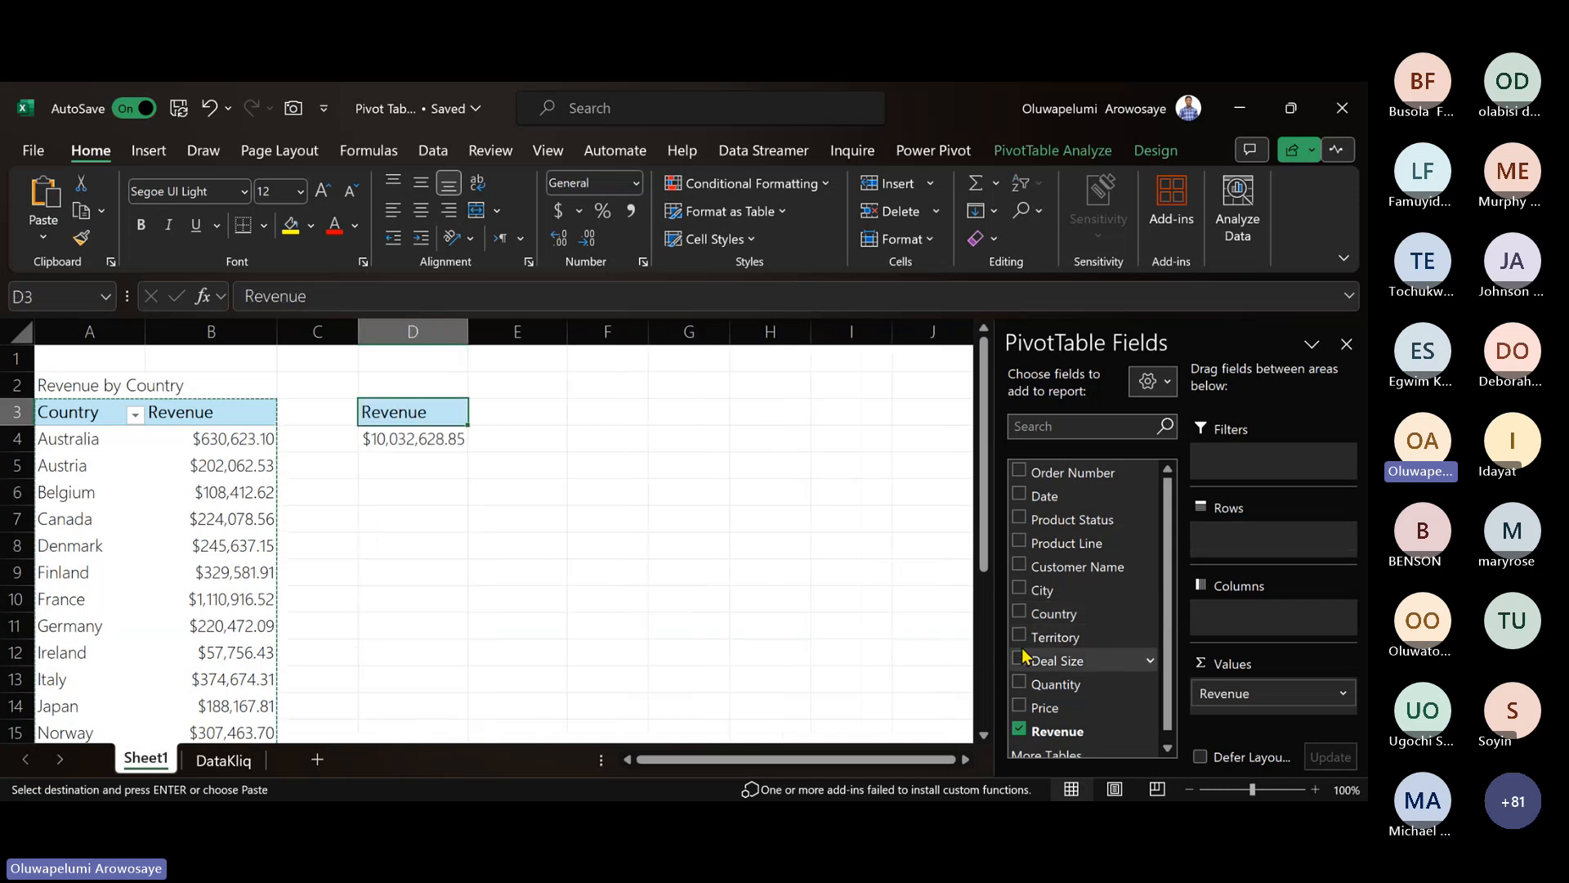
{"action": "scroll", "coordinate": [1024, 646], "scroll_direction": "down", "scroll_amount": 1}
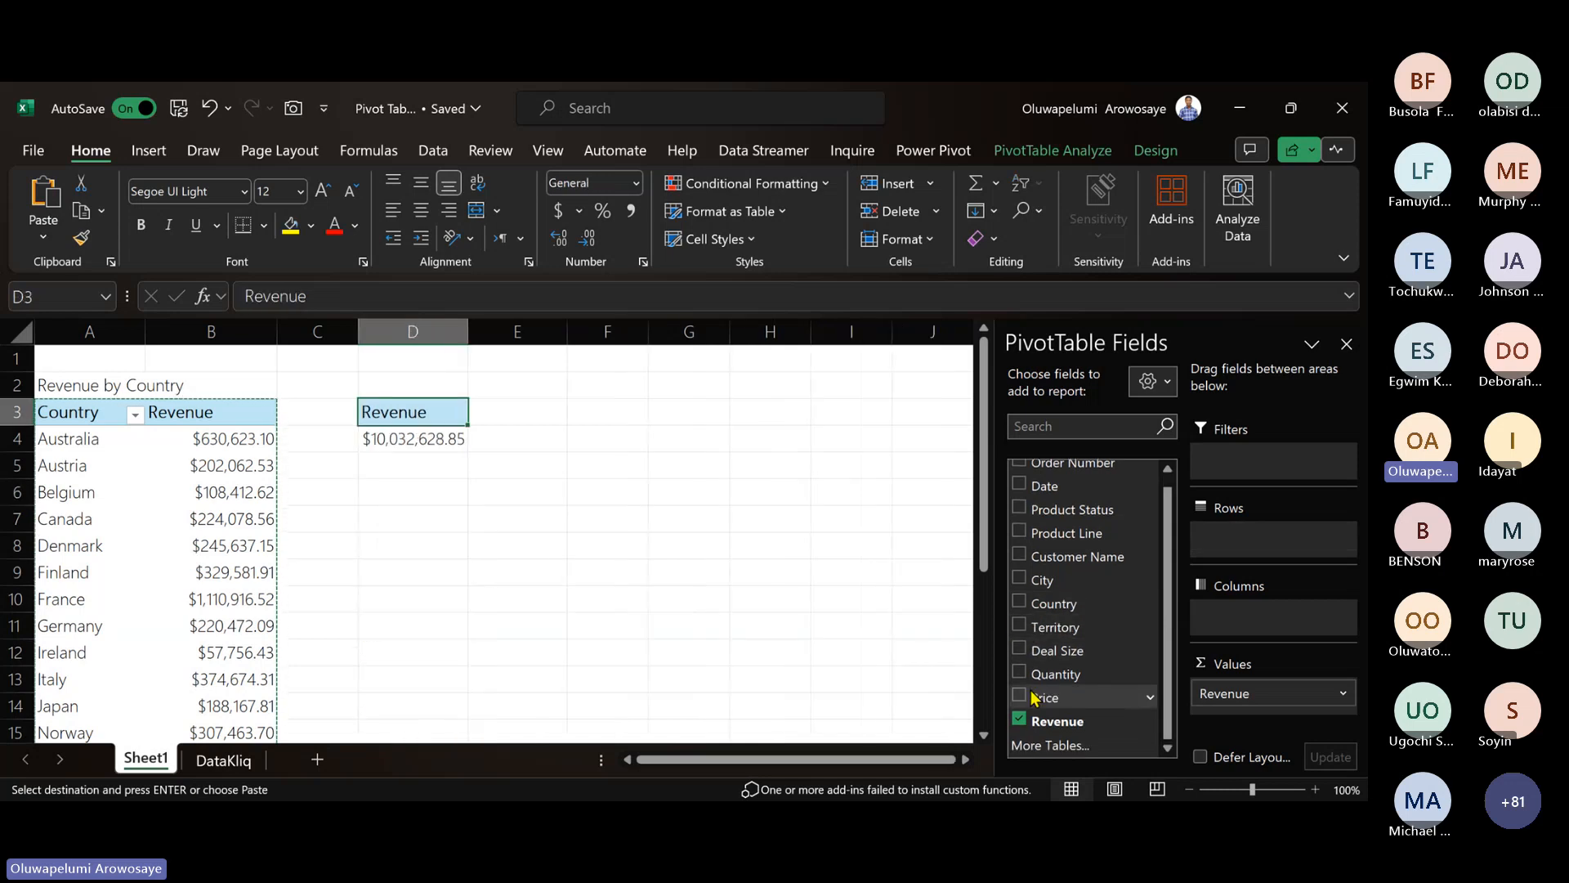
{"action": "left_click", "coordinate": [1020, 578]}
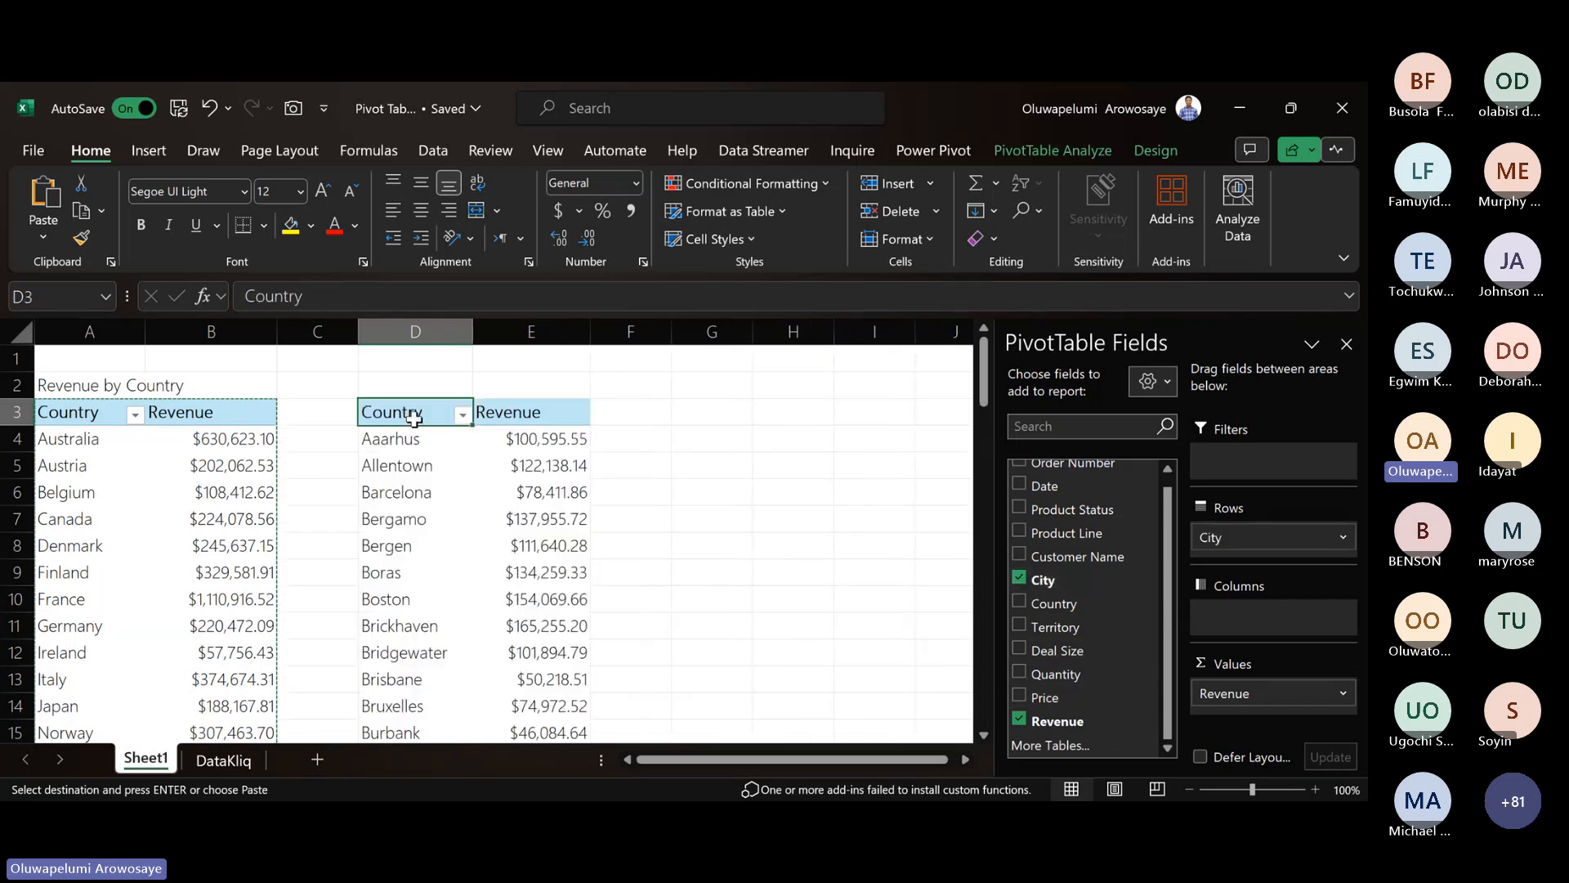
- Rename the D3 row header to City and enter the title Revenue by City in cell D2
{"action": "type", "text": "City"}
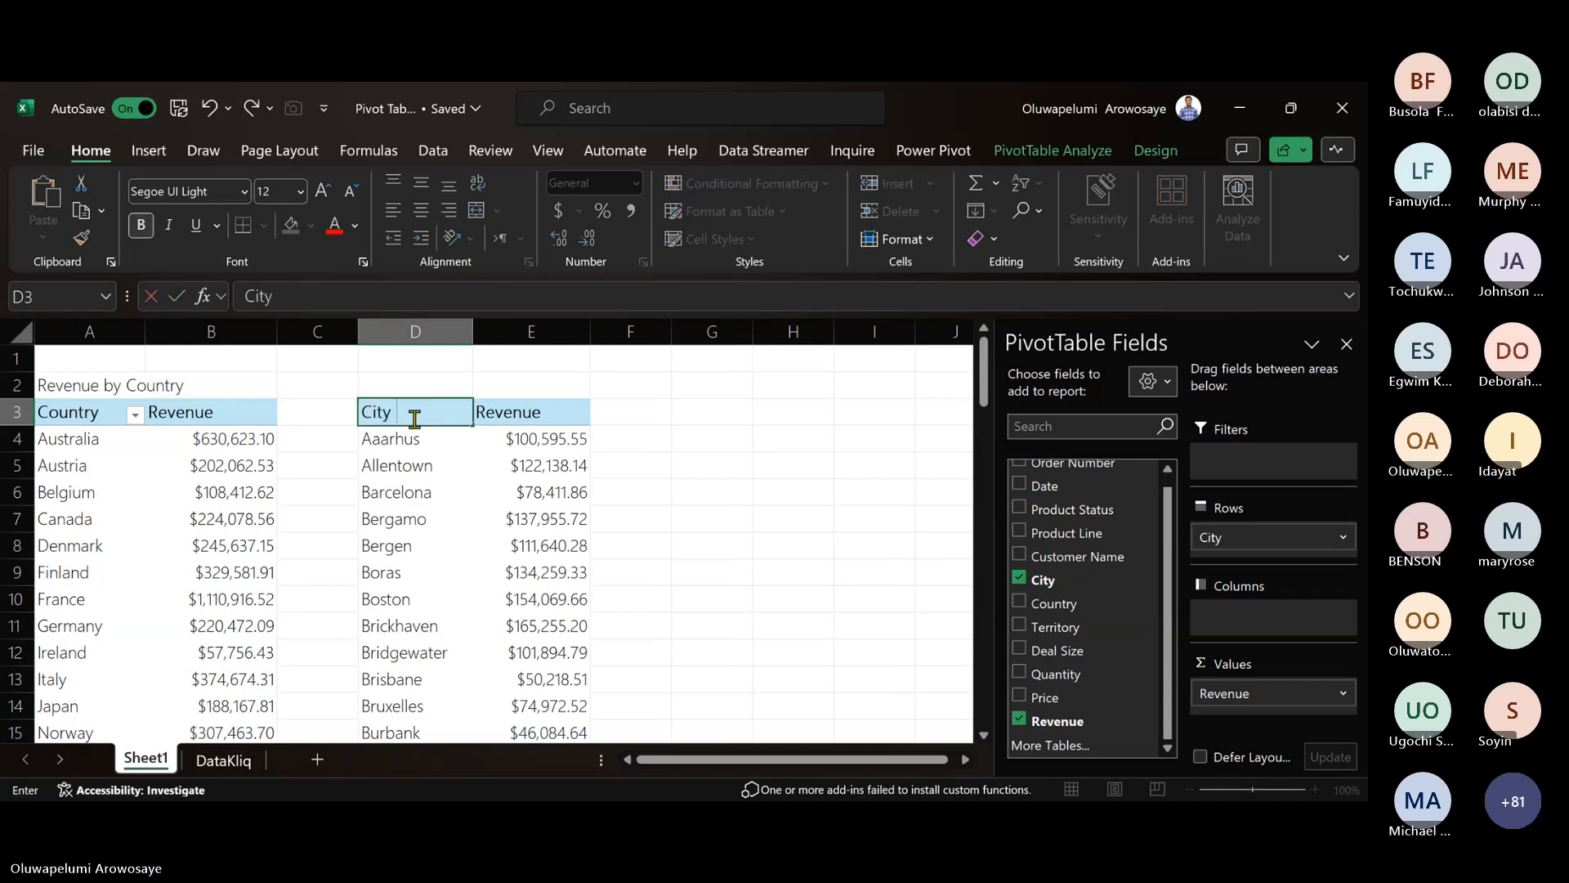
{"action": "left_click", "coordinate": [455, 380]}
{"action": "type", "text": "Revenu"}
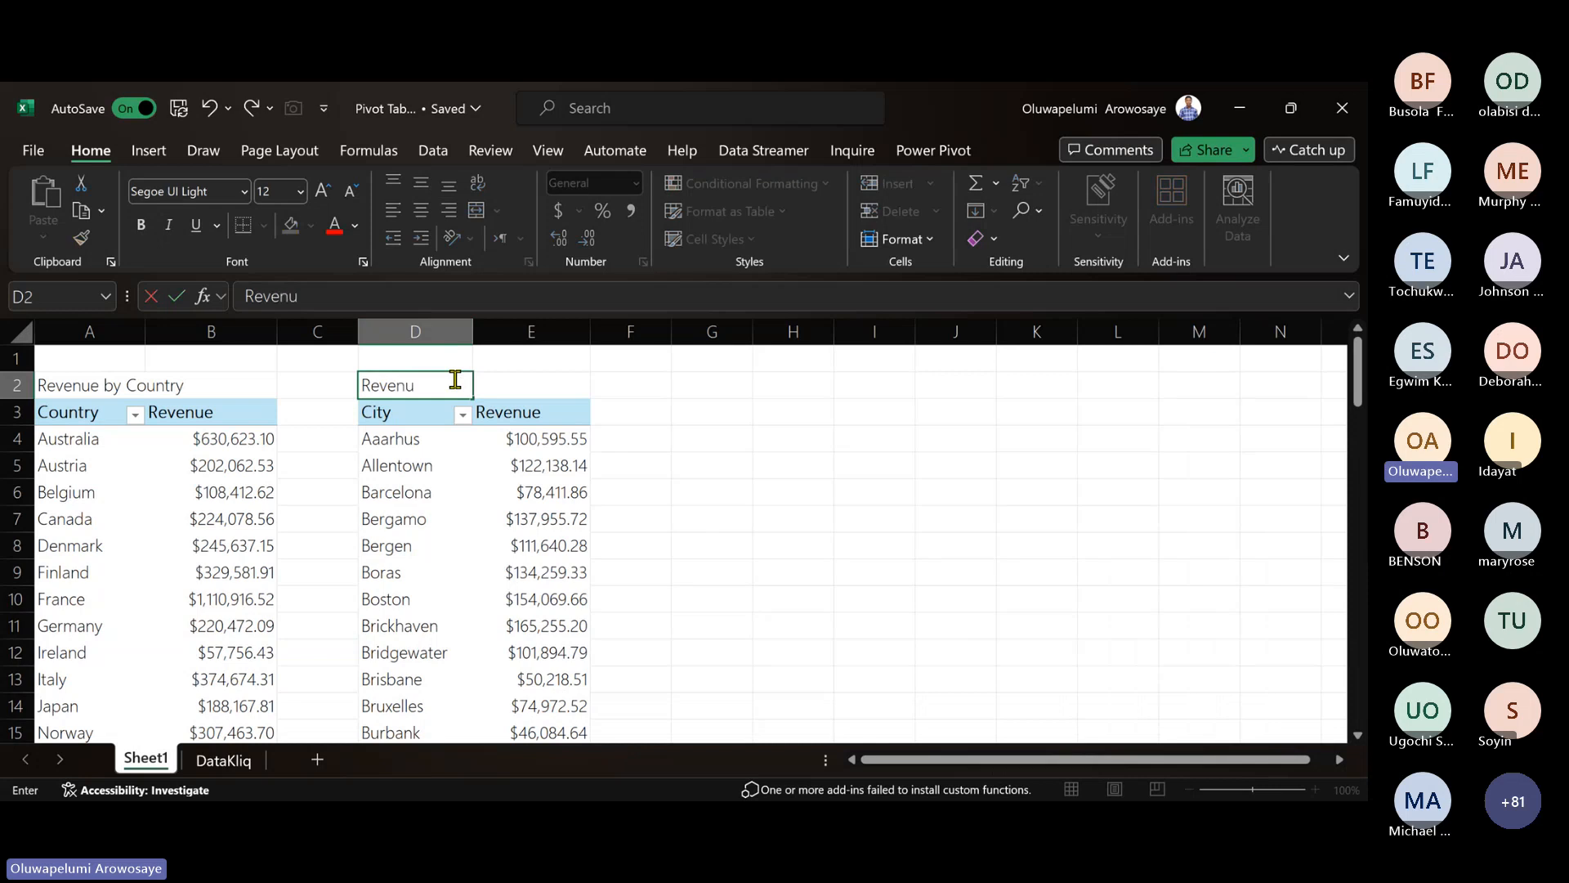
{"action": "type", "text": "e by City"}
{"action": "left_click", "coordinate": [623, 433]}
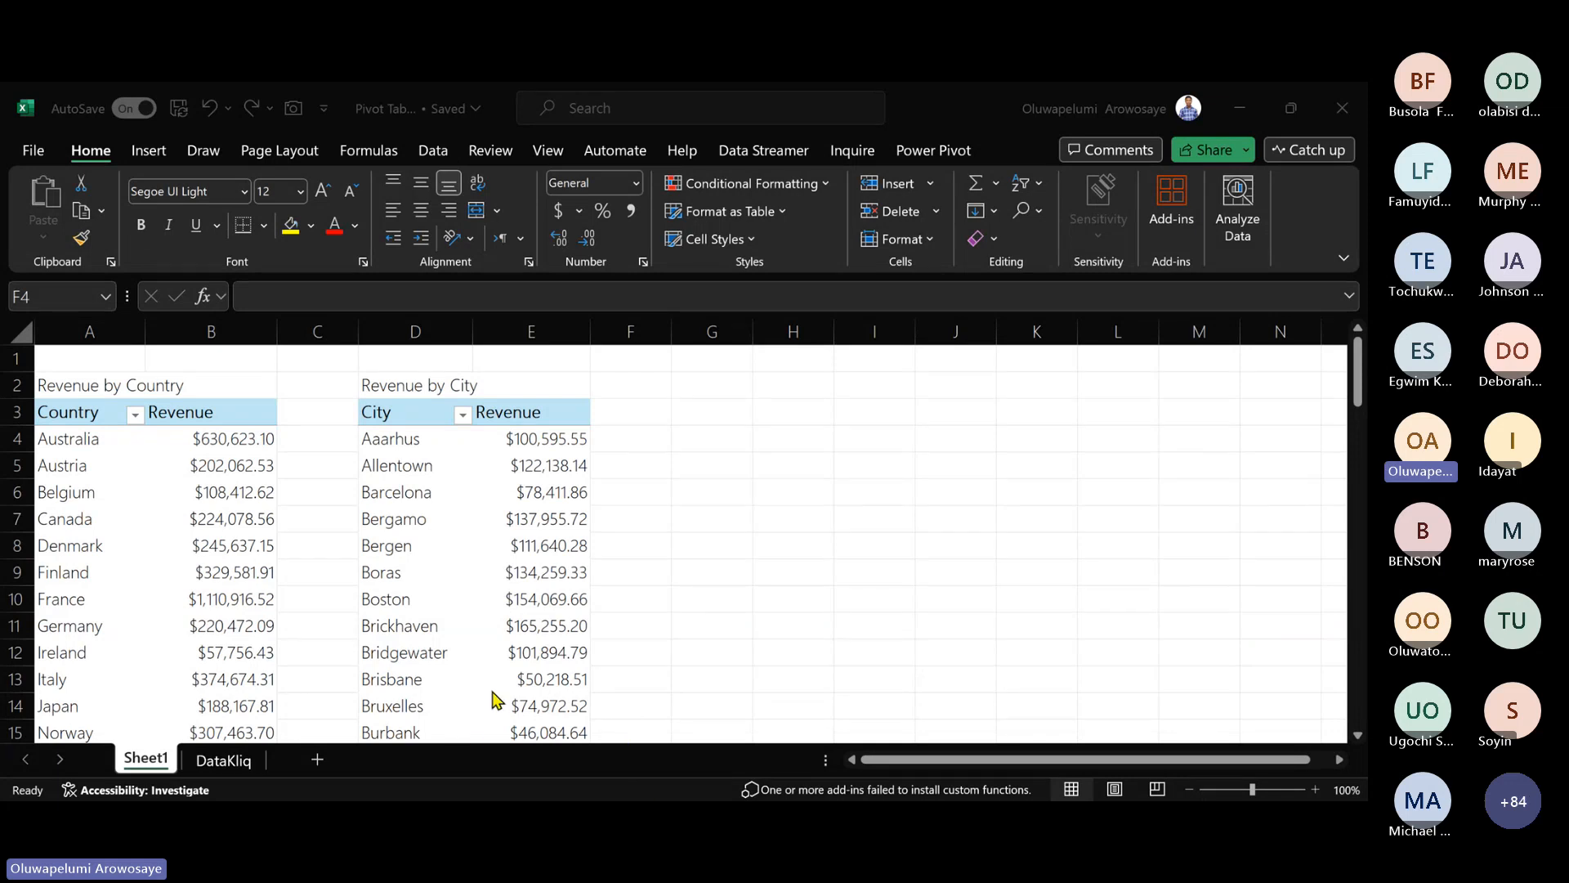
- Examine the full list of cities in the Revenue by City PivotTable, from the first city down to the grand total
{"action": "key", "text": "alt+Tab"}
{"action": "scroll", "coordinate": [498, 515], "scroll_direction": "down", "scroll_amount": 9}
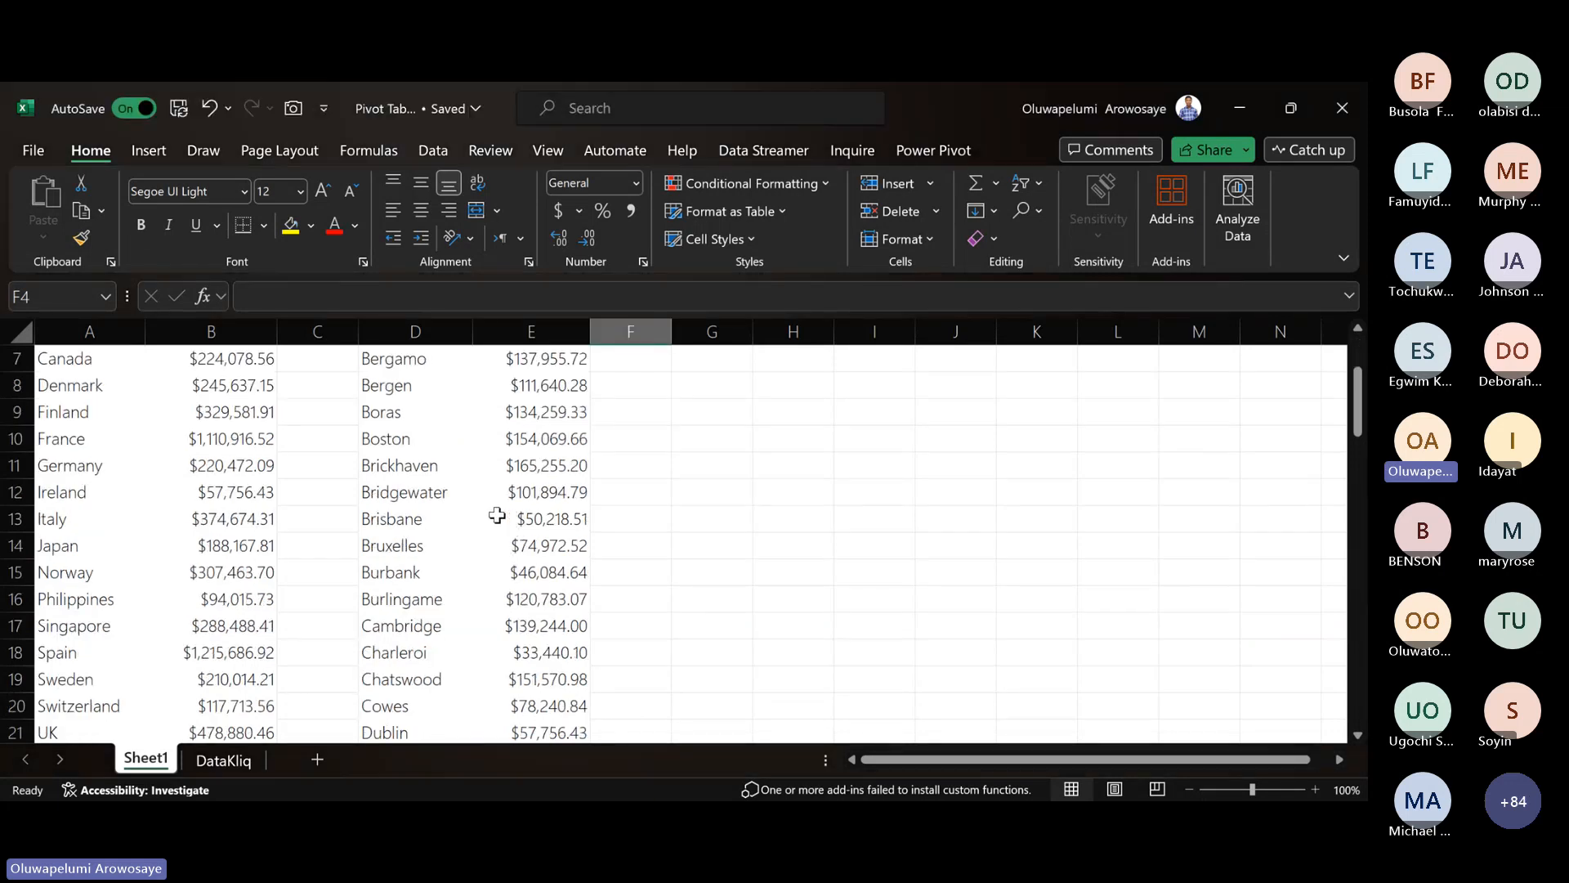
{"action": "scroll", "coordinate": [498, 515], "scroll_direction": "down", "scroll_amount": 20}
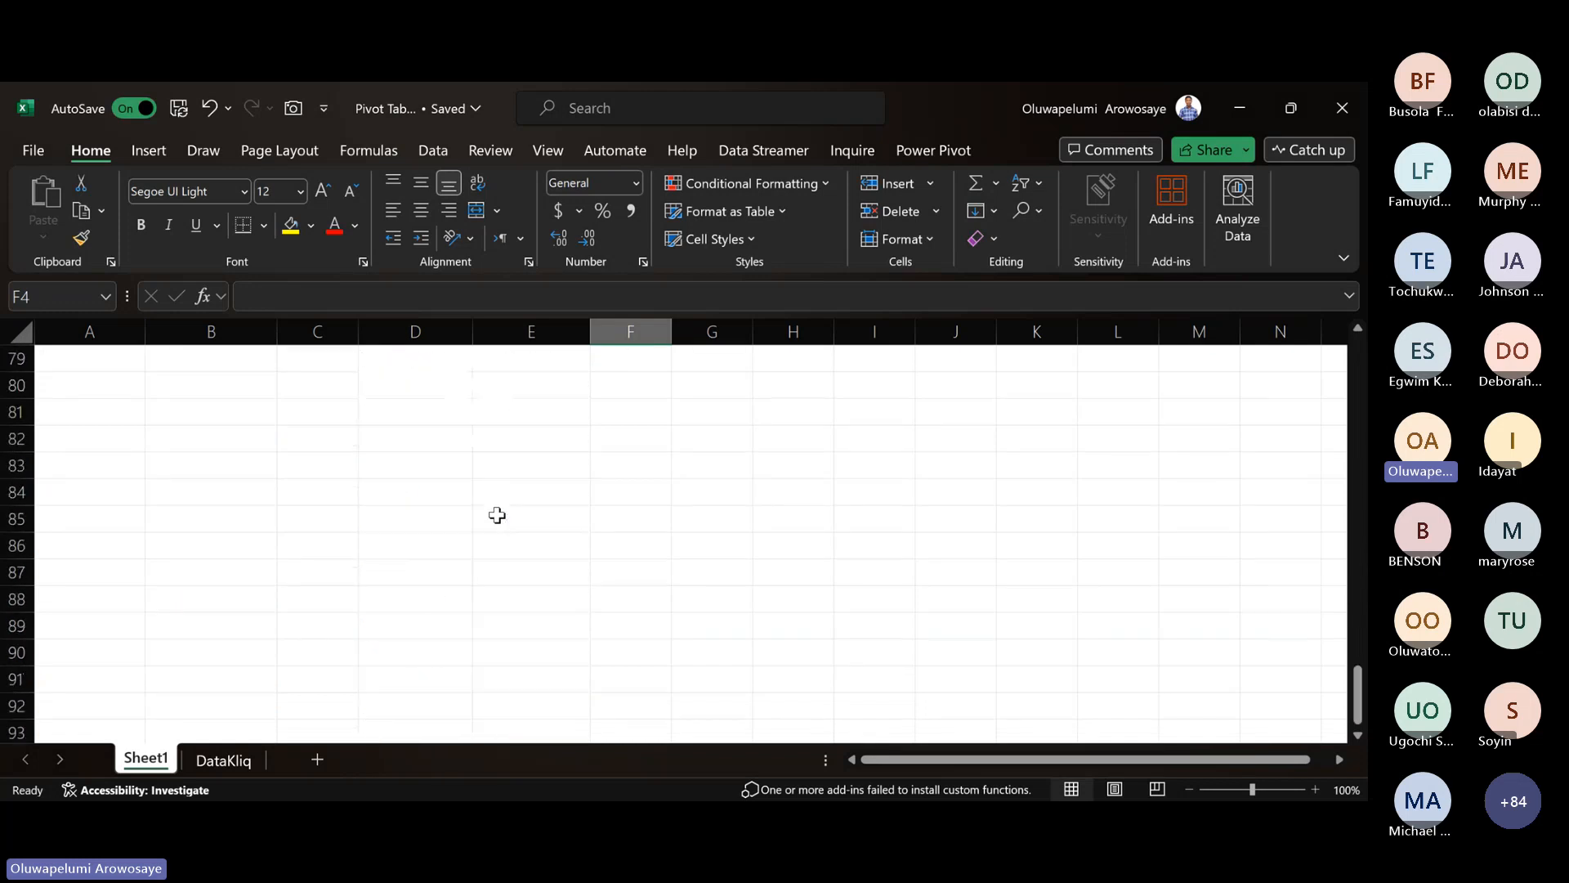
{"action": "scroll", "coordinate": [497, 515], "scroll_direction": "up", "scroll_amount": 20}
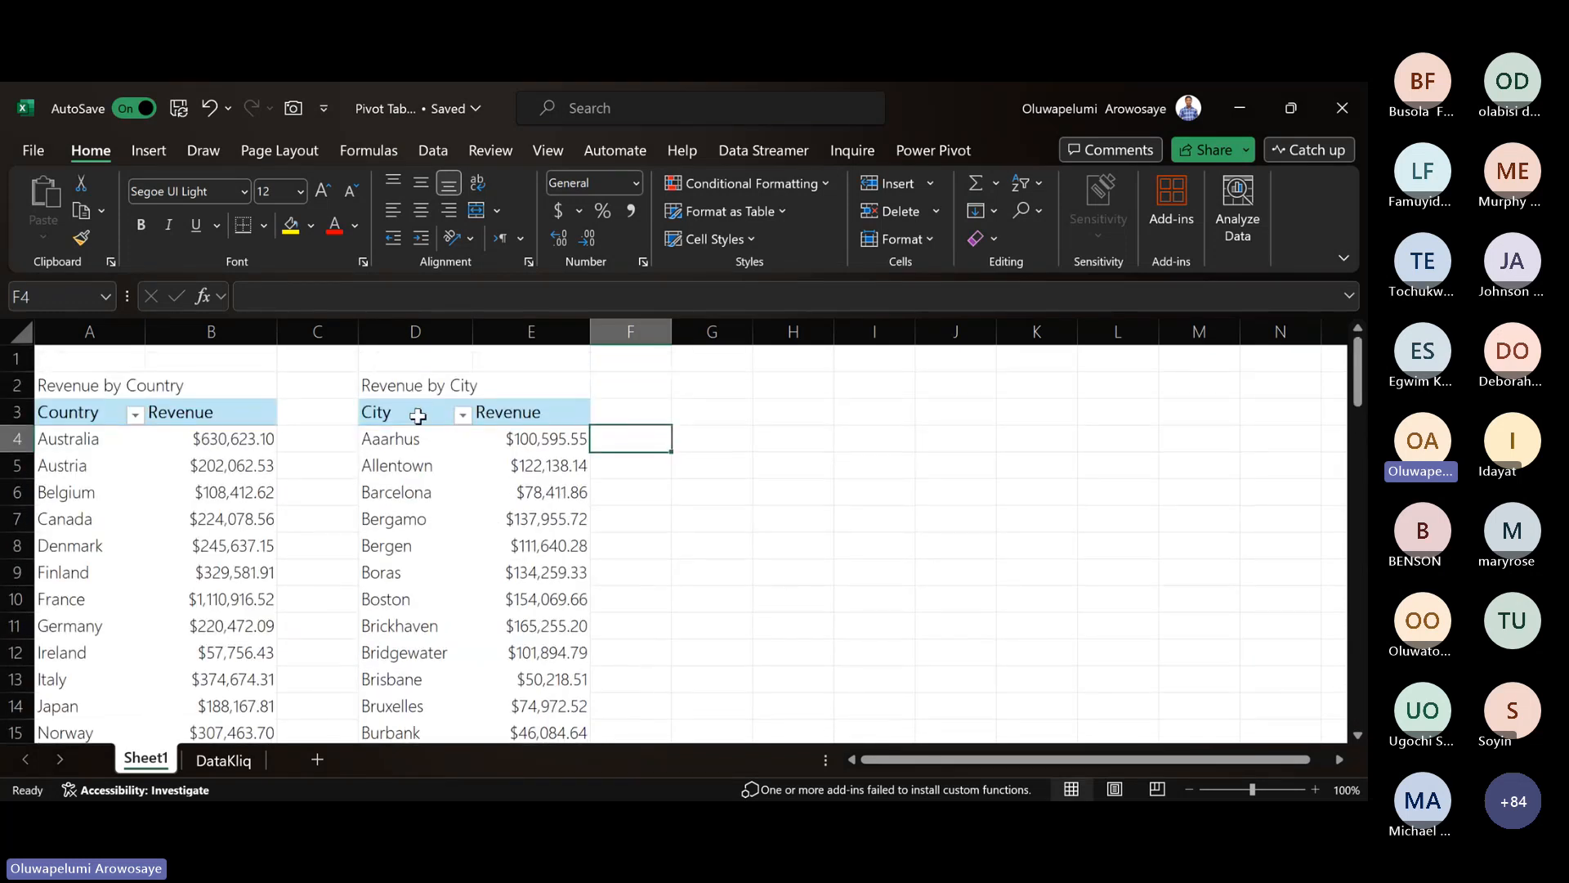
{"action": "left_click", "coordinate": [420, 441]}
{"action": "key", "text": "ctrl+shift+Down"}
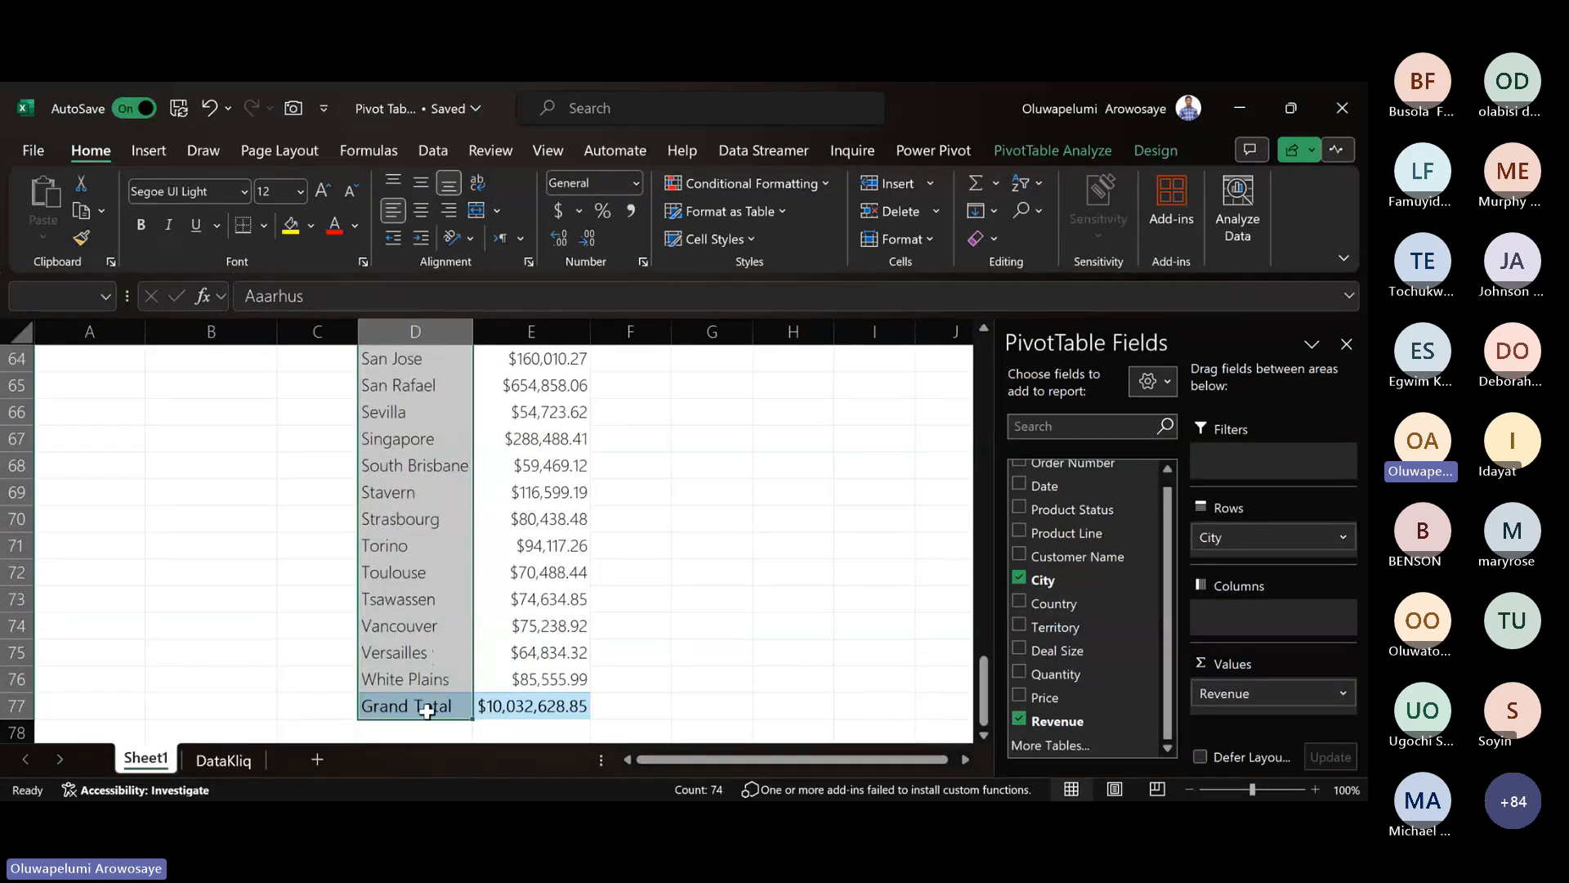
{"action": "scroll", "coordinate": [439, 683], "scroll_direction": "up", "scroll_amount": 8}
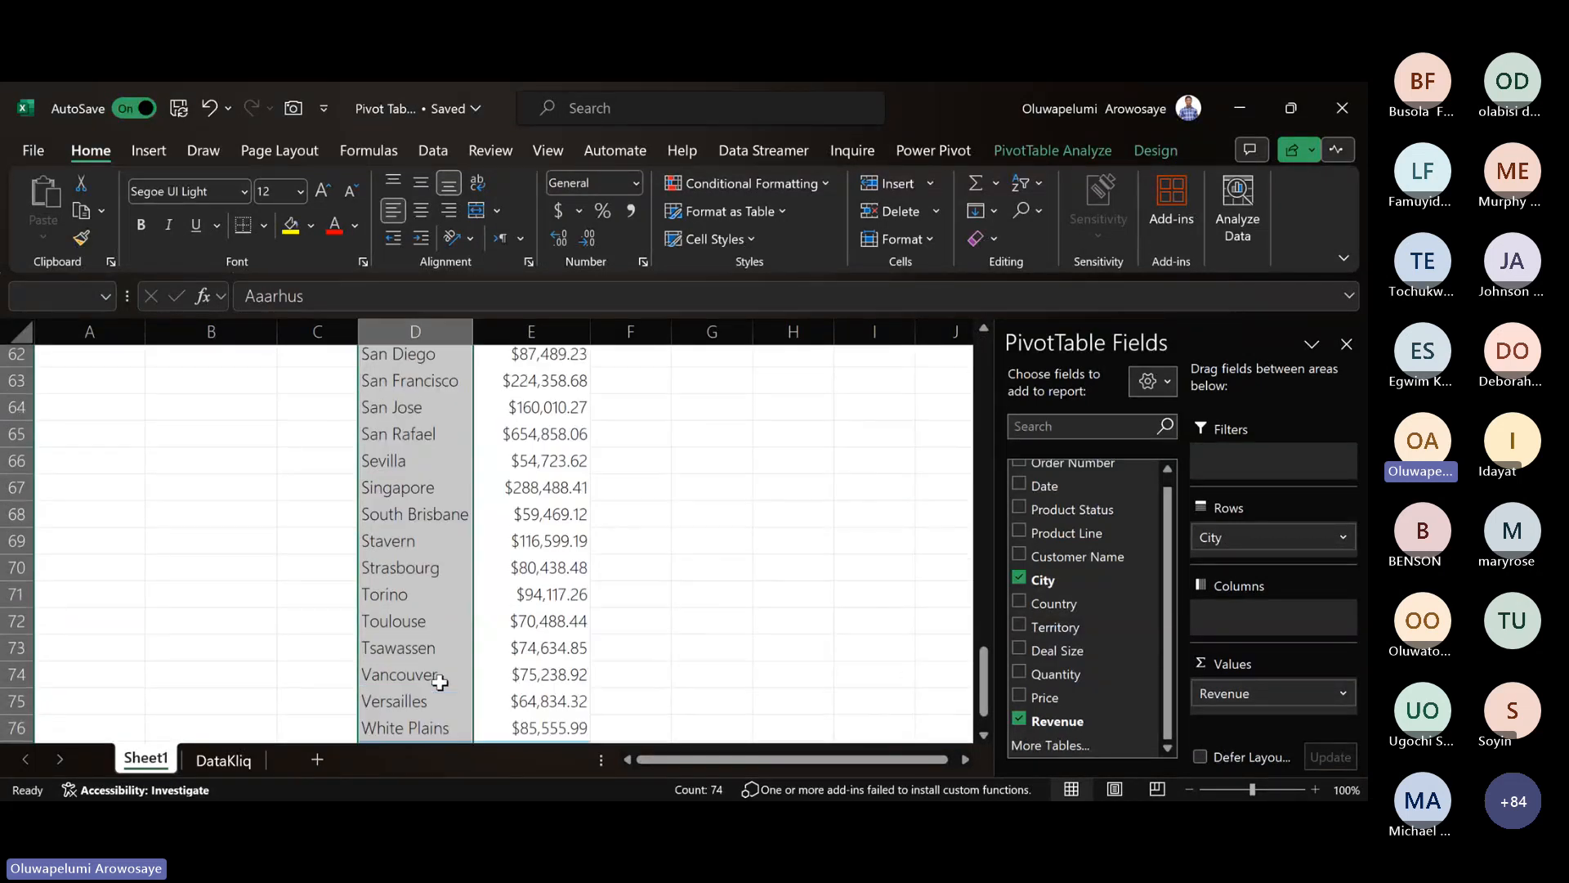
{"action": "scroll", "coordinate": [439, 683], "scroll_direction": "up", "scroll_amount": 13}
{"action": "left_click", "coordinate": [443, 519]}
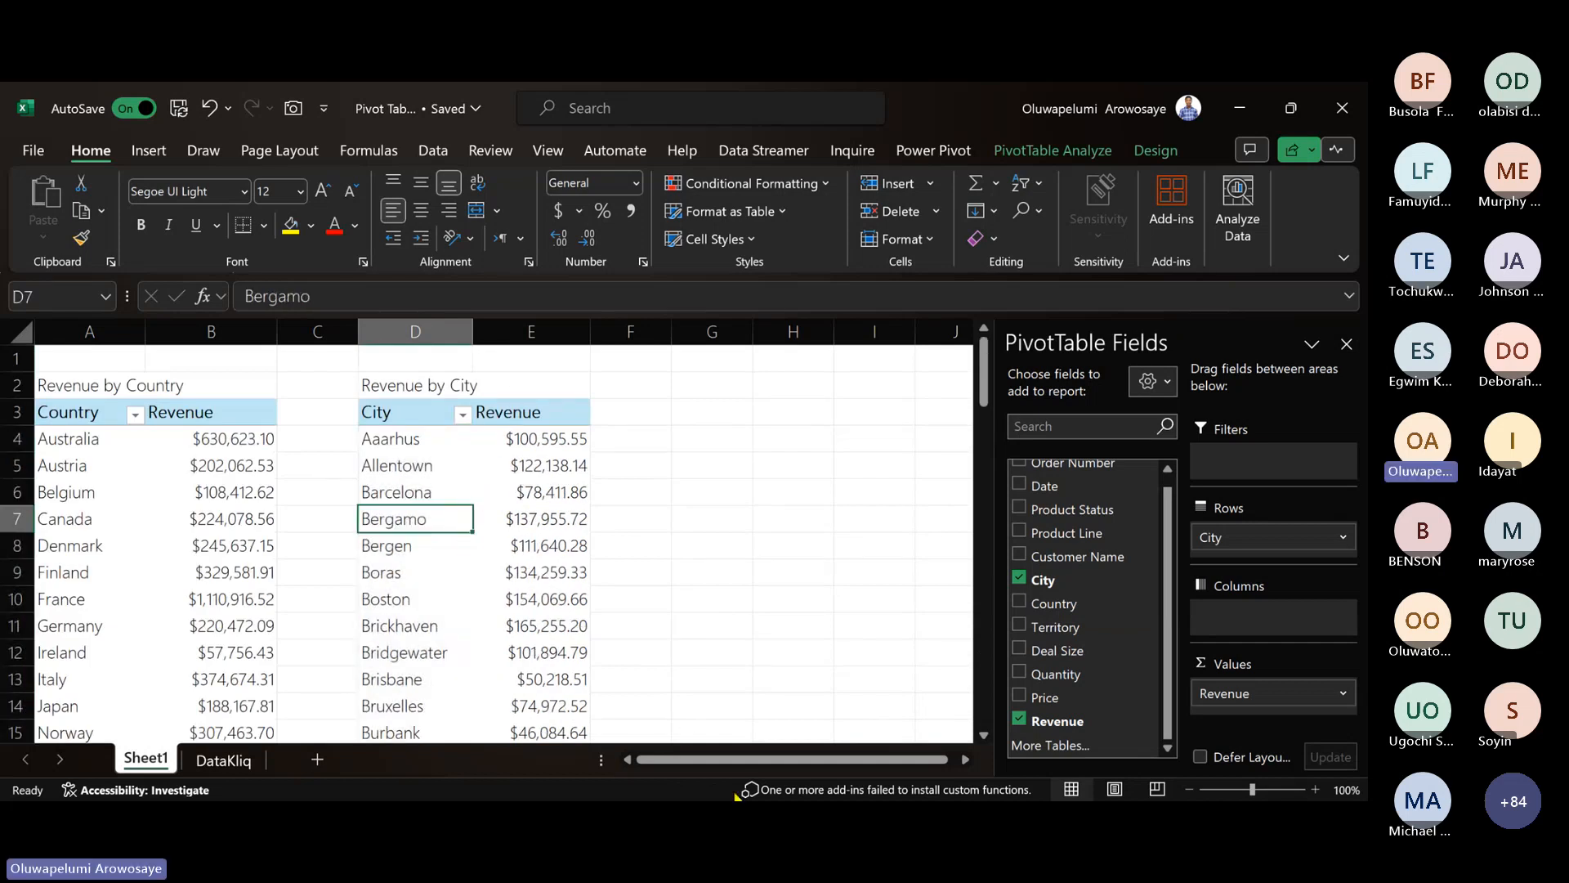
{"action": "left_click", "coordinate": [705, 679]}
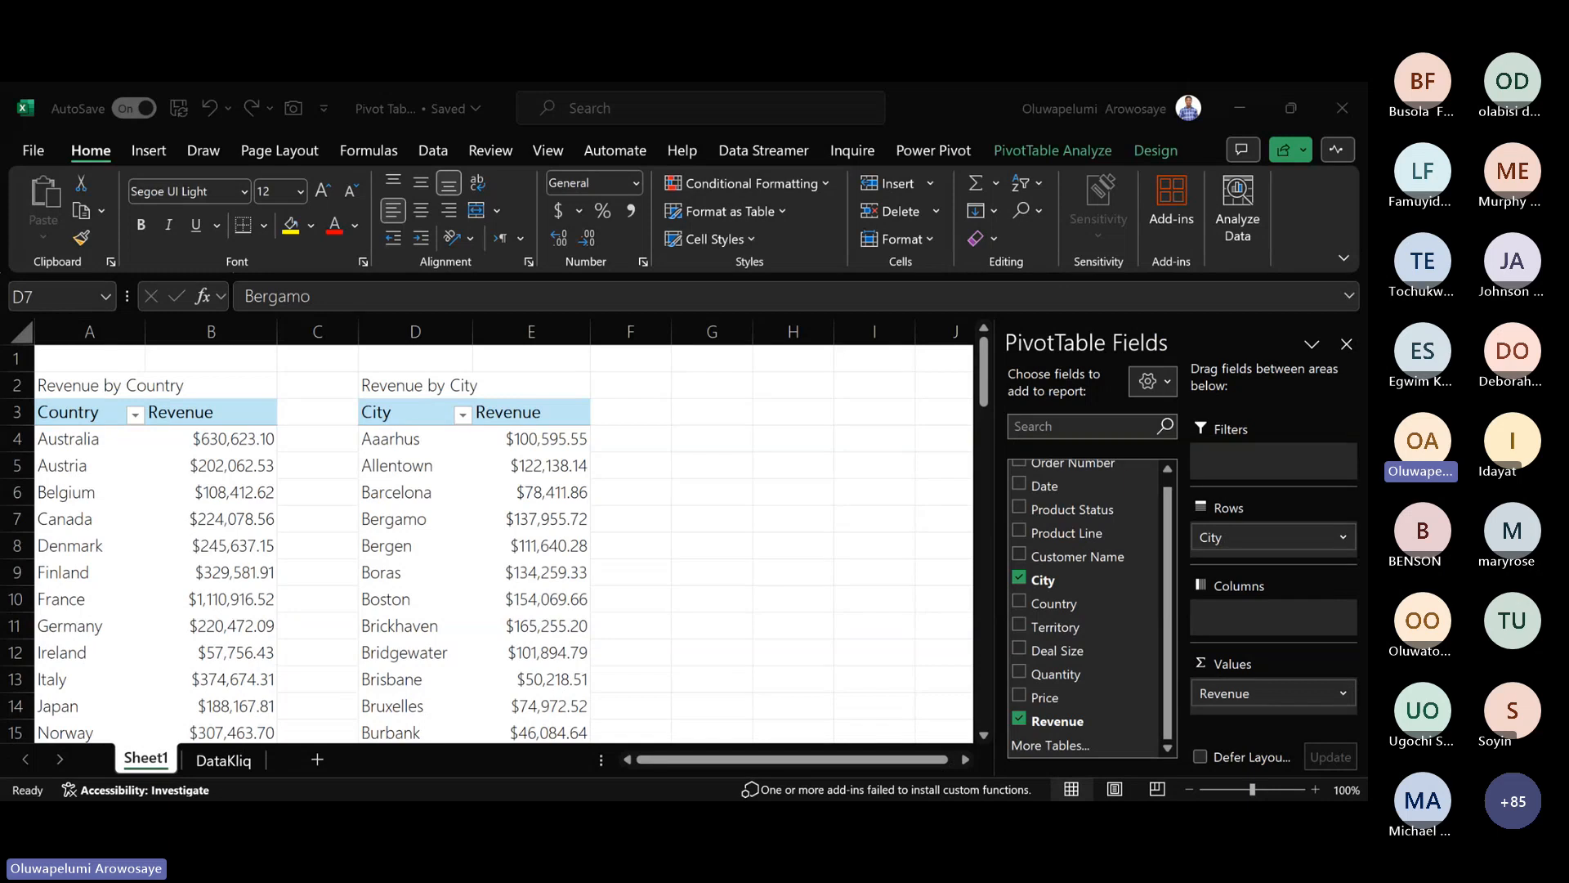
- Sort the cities in the Revenue by City PivotTable by revenue from largest to smallest
{"action": "left_click", "coordinate": [537, 467]}
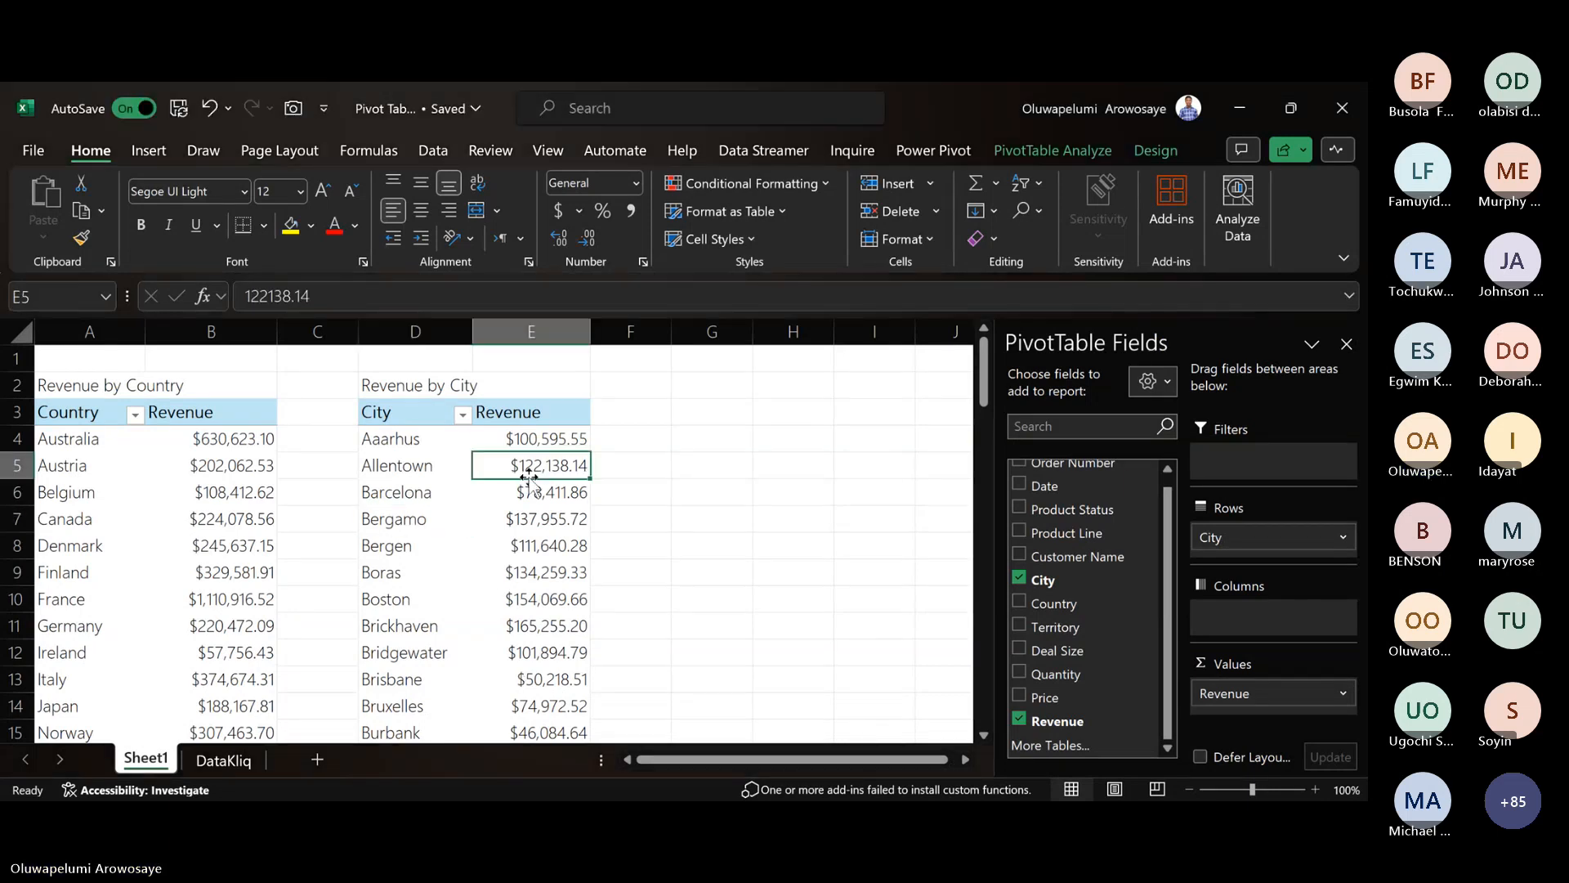
{"action": "right_click", "coordinate": [537, 469]}
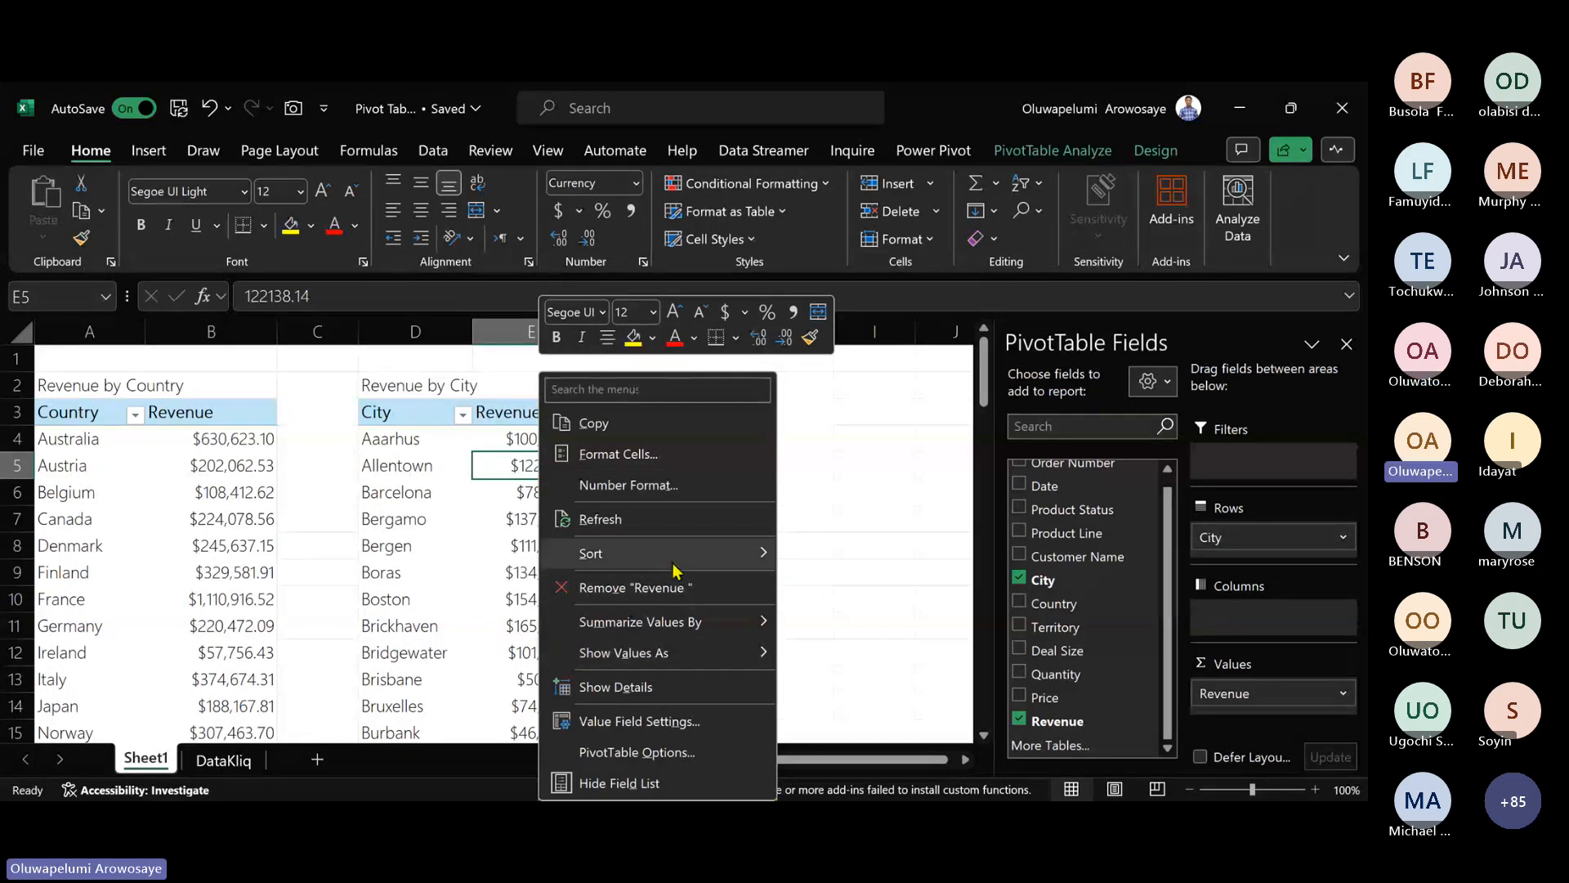
{"action": "mouse_move", "coordinate": [674, 564]}
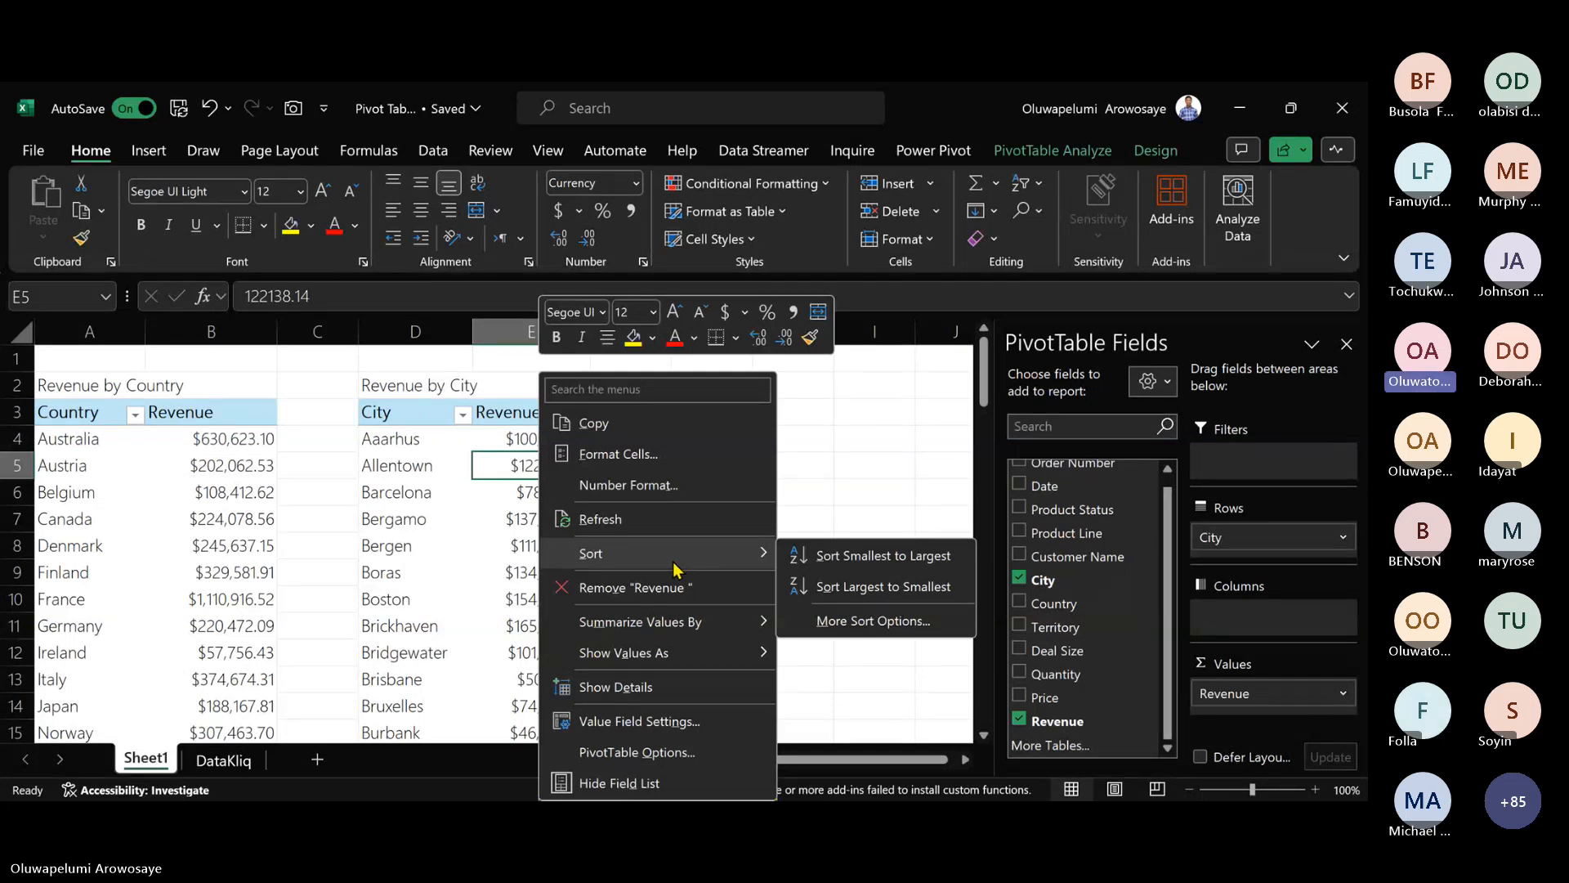
{"action": "left_click", "coordinate": [886, 622]}
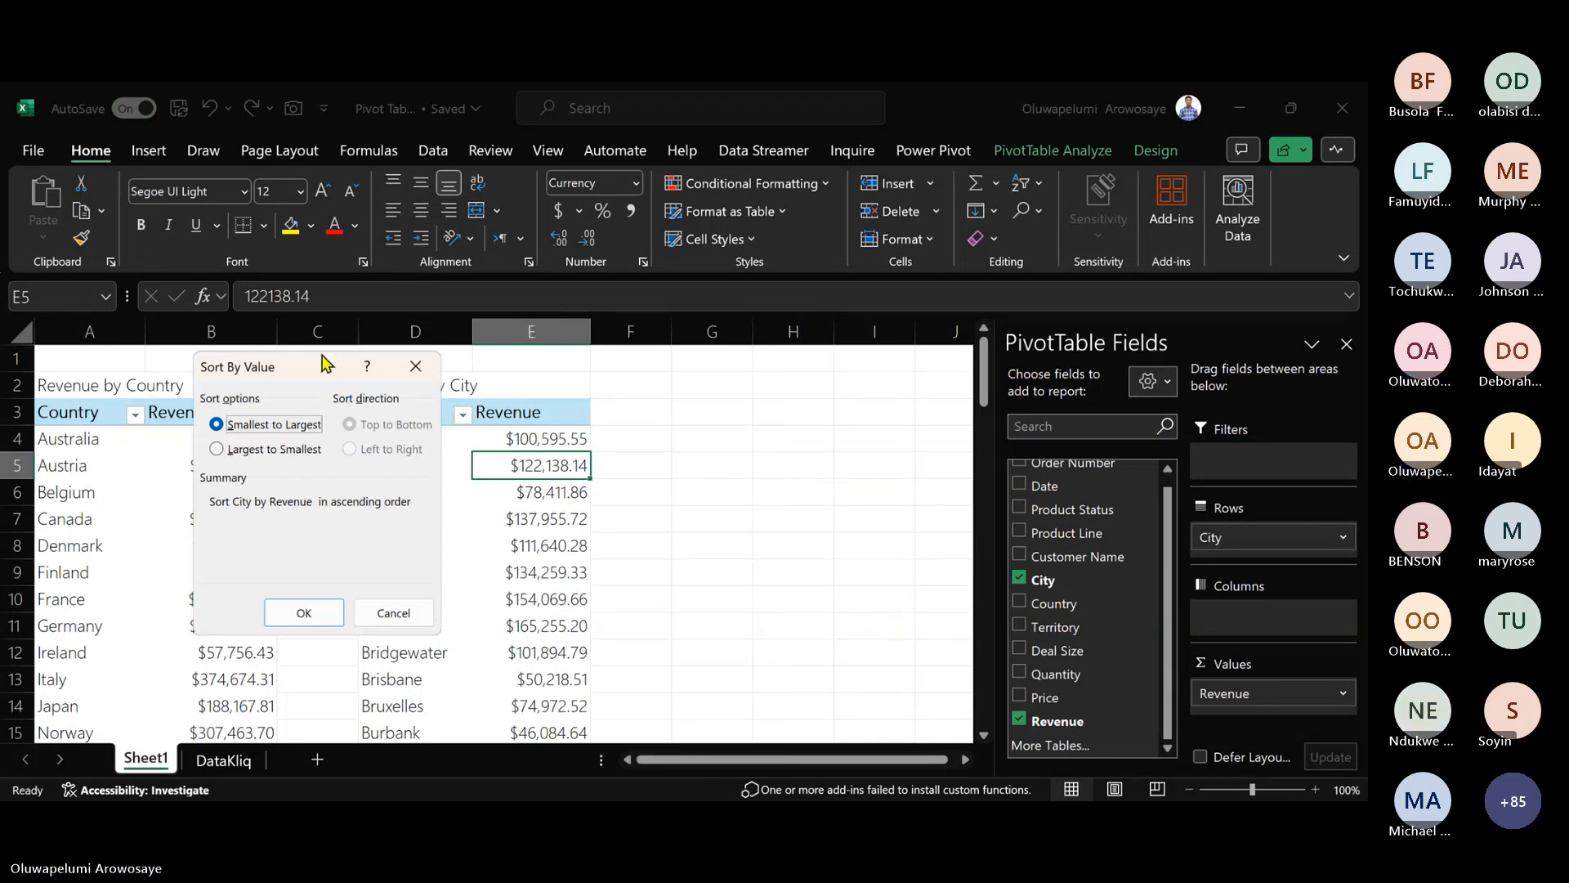
{"action": "left_click_drag", "start_coordinate": [322, 360], "coordinate": [543, 391]}
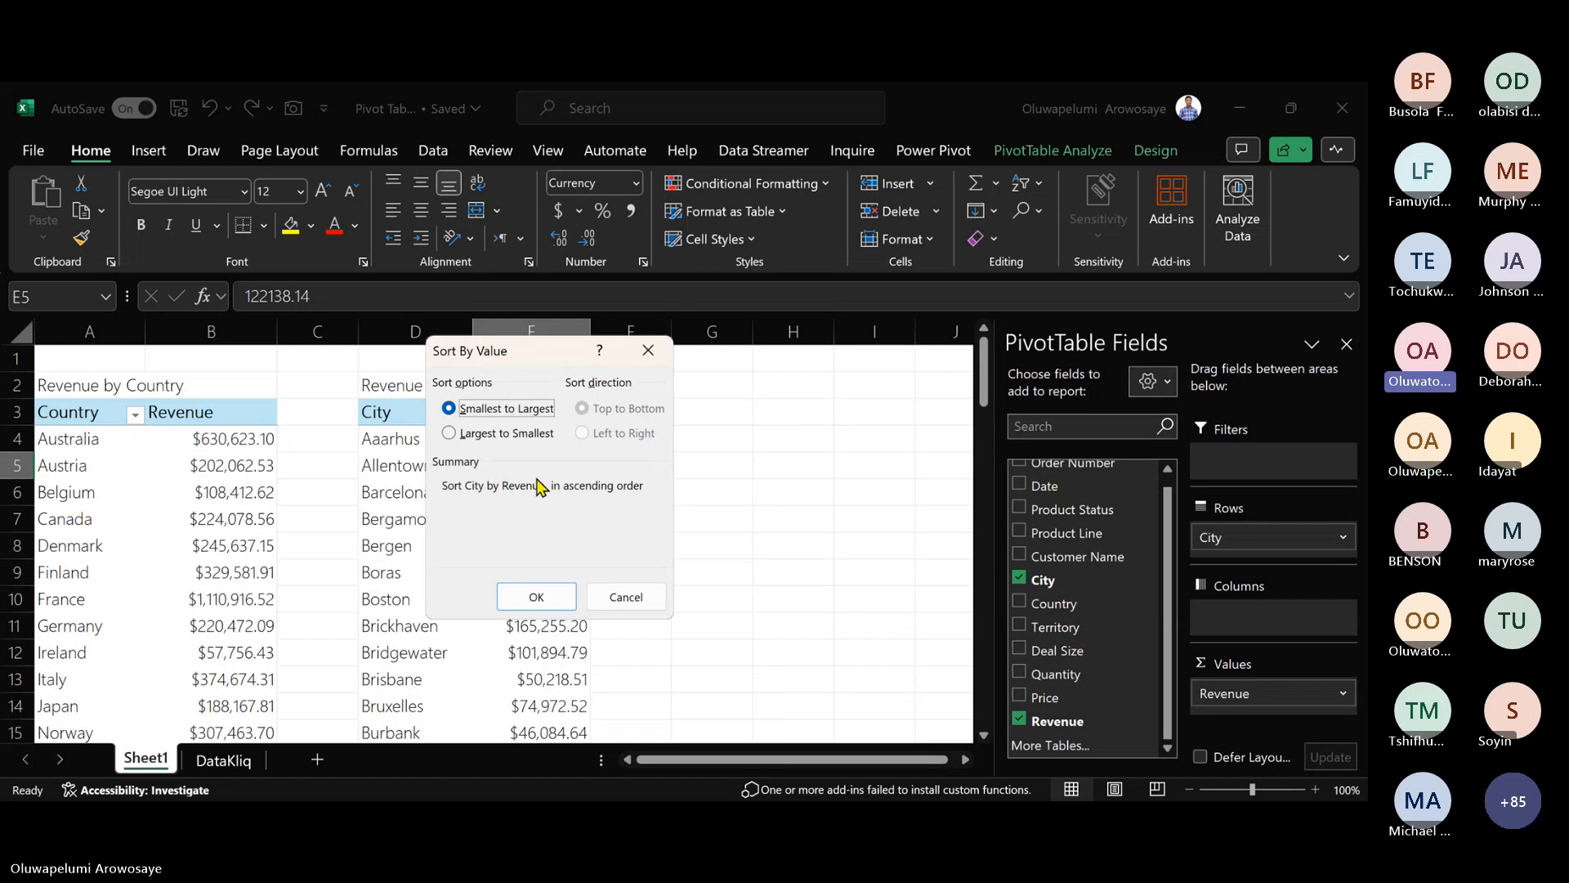
{"action": "left_click", "coordinate": [532, 439]}
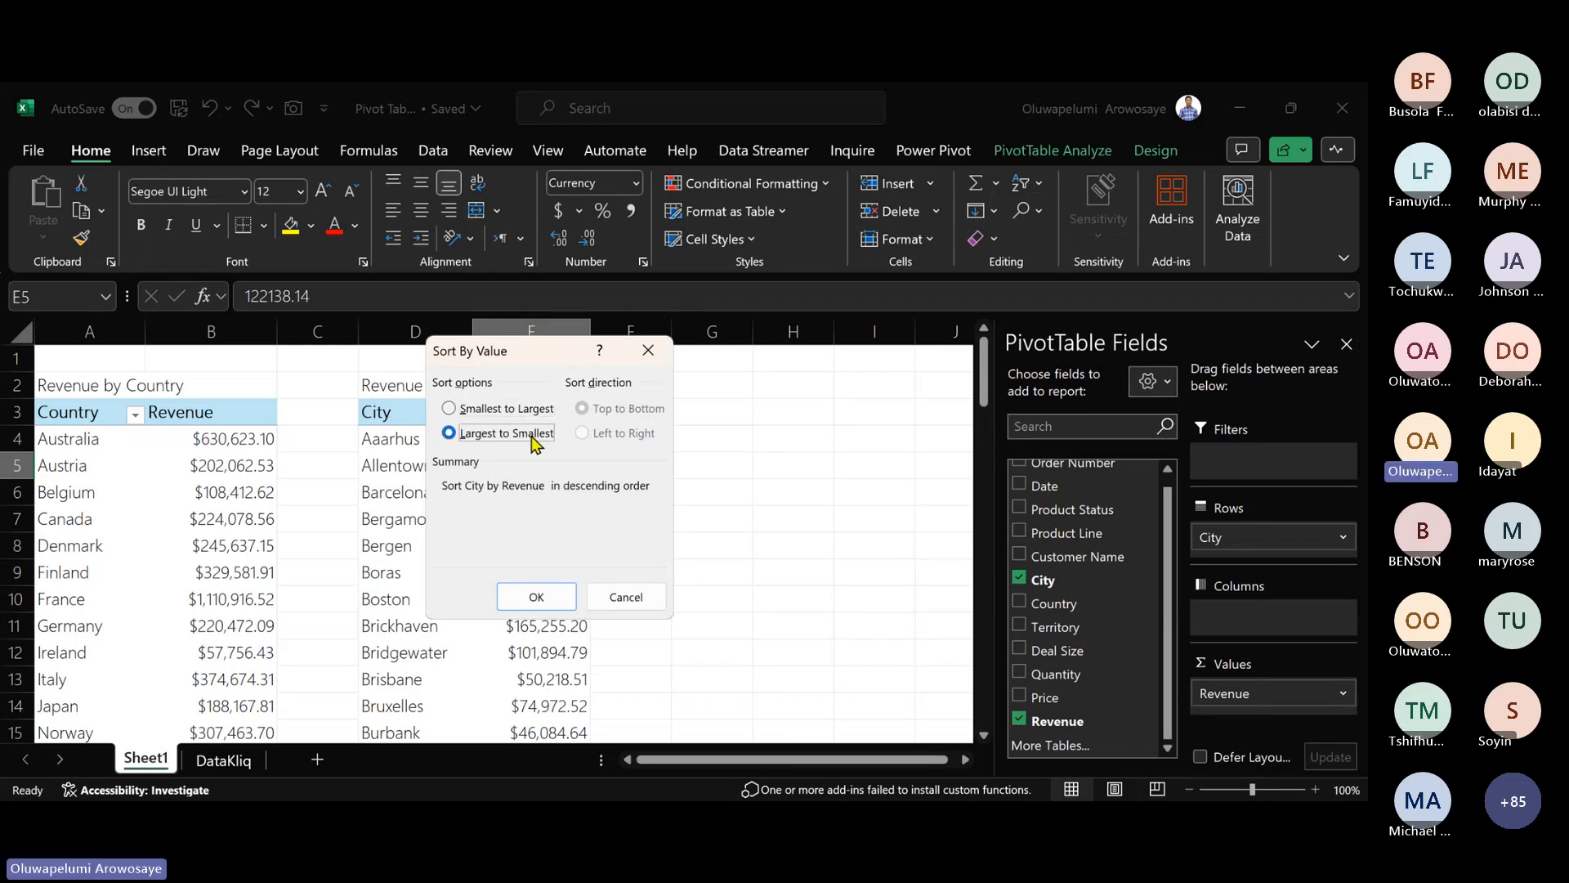
{"action": "left_click", "coordinate": [559, 597]}
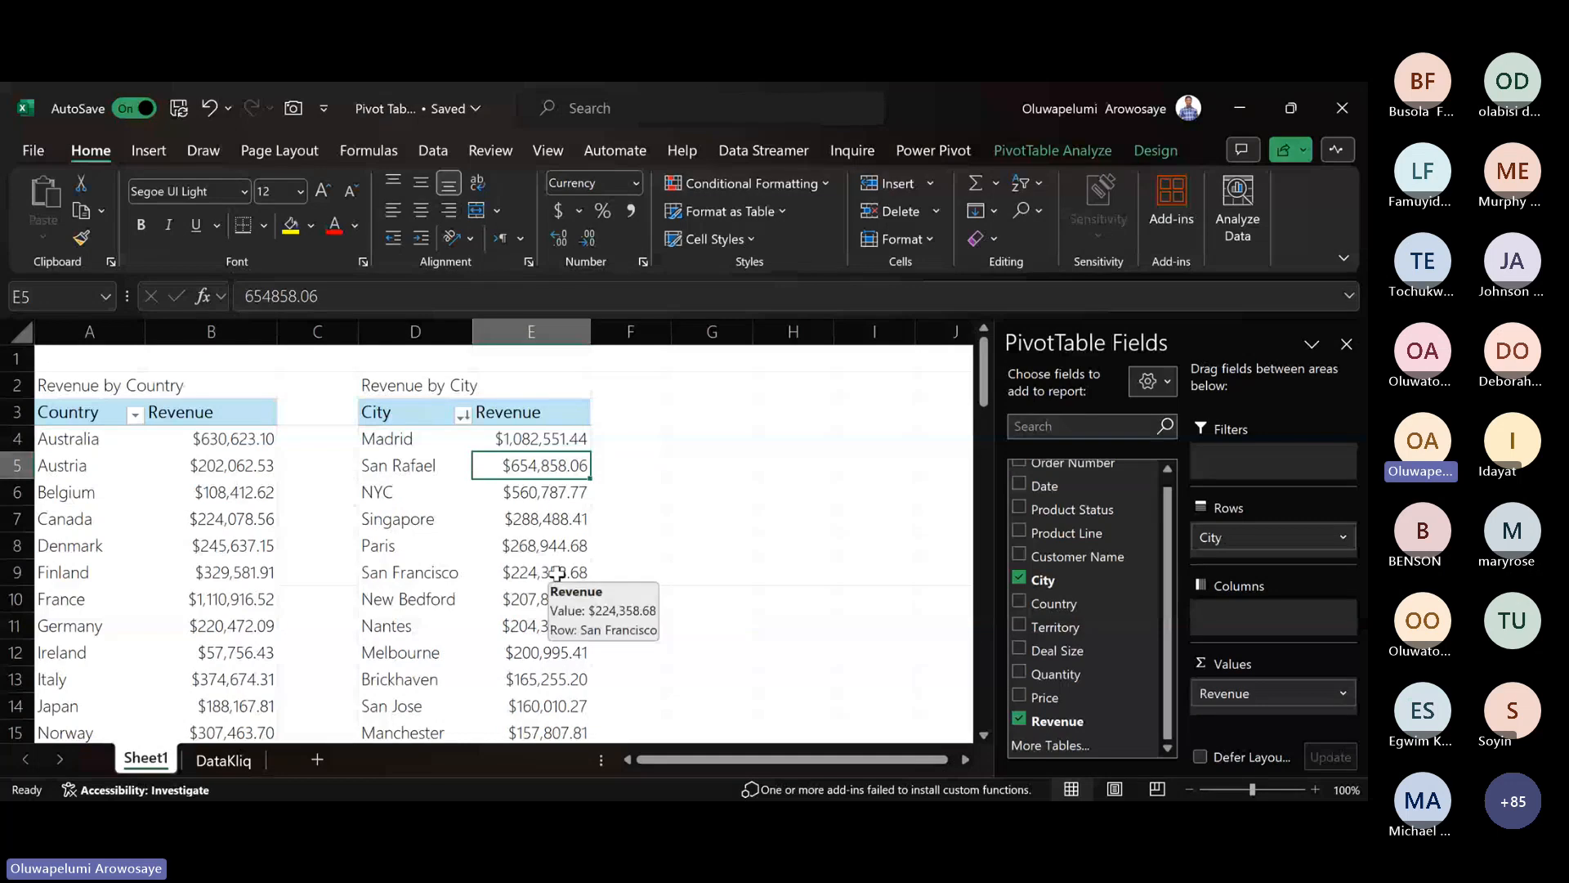
- Review the sorted city revenue list from the highest-earning city down to the grand total
{"action": "scroll", "coordinate": [557, 574], "scroll_direction": "down", "scroll_amount": 13}
{"action": "scroll", "coordinate": [557, 573], "scroll_direction": "down", "scroll_amount": 4}
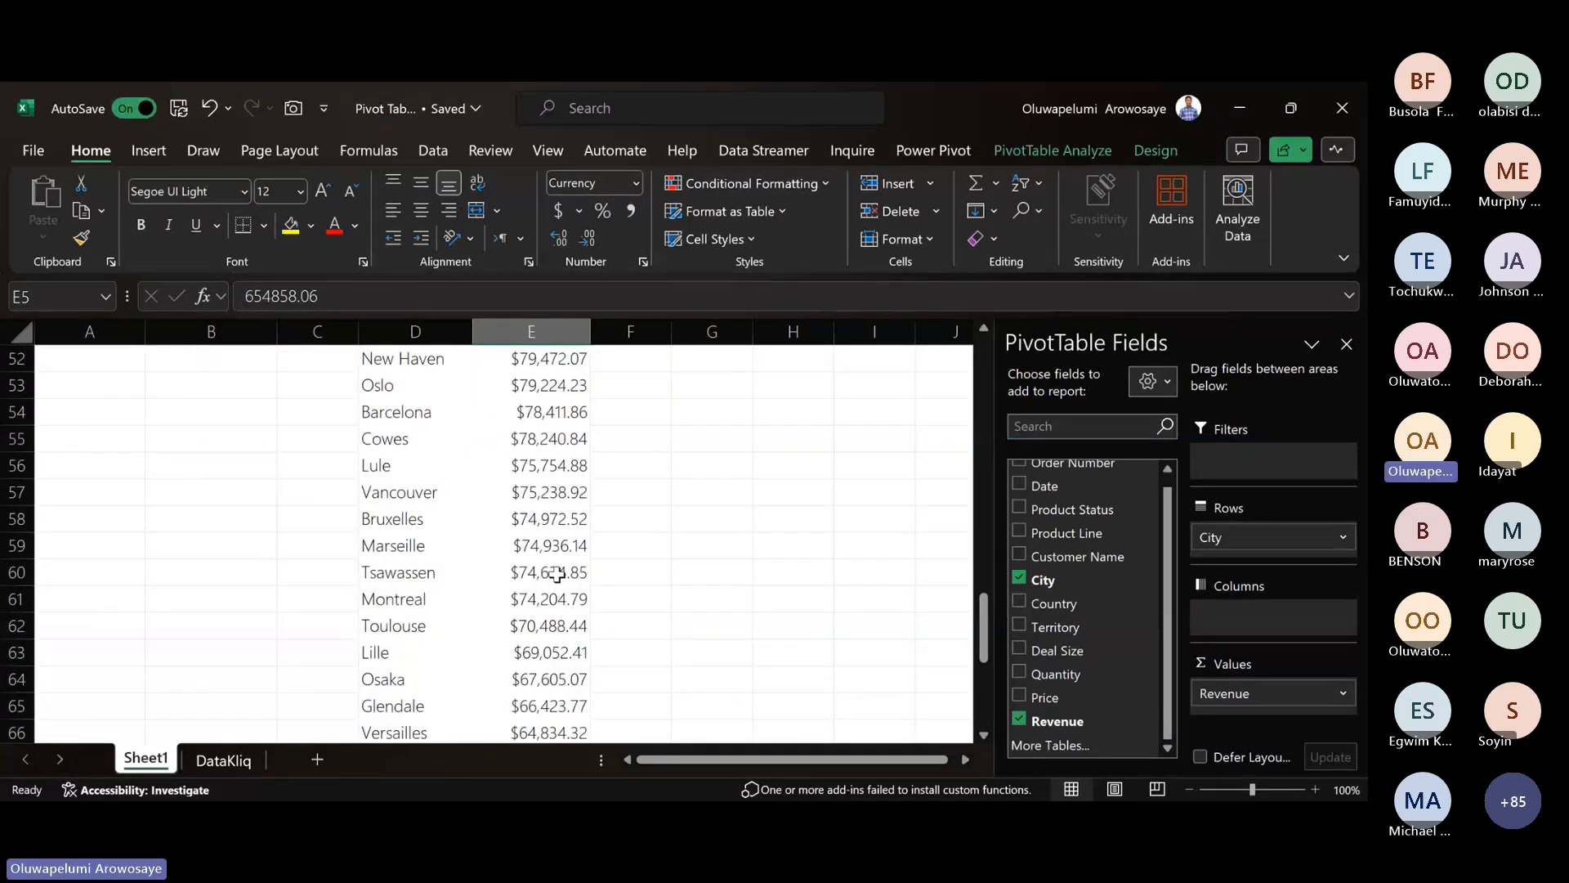
{"action": "scroll", "coordinate": [557, 573], "scroll_direction": "up", "scroll_amount": 17}
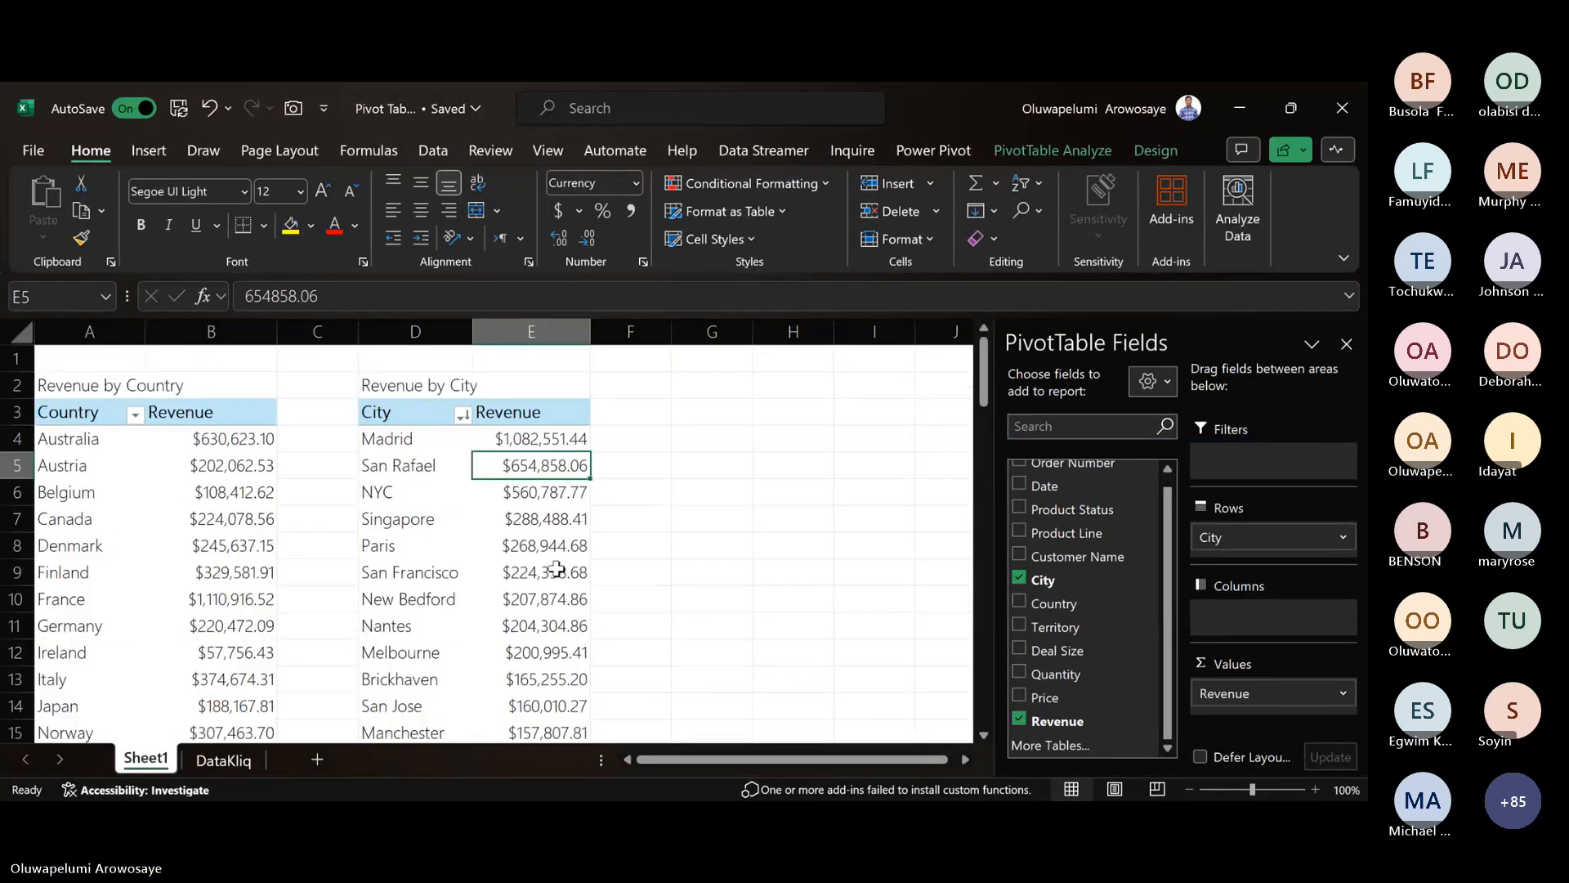
{"action": "mouse_move", "coordinate": [556, 568]}
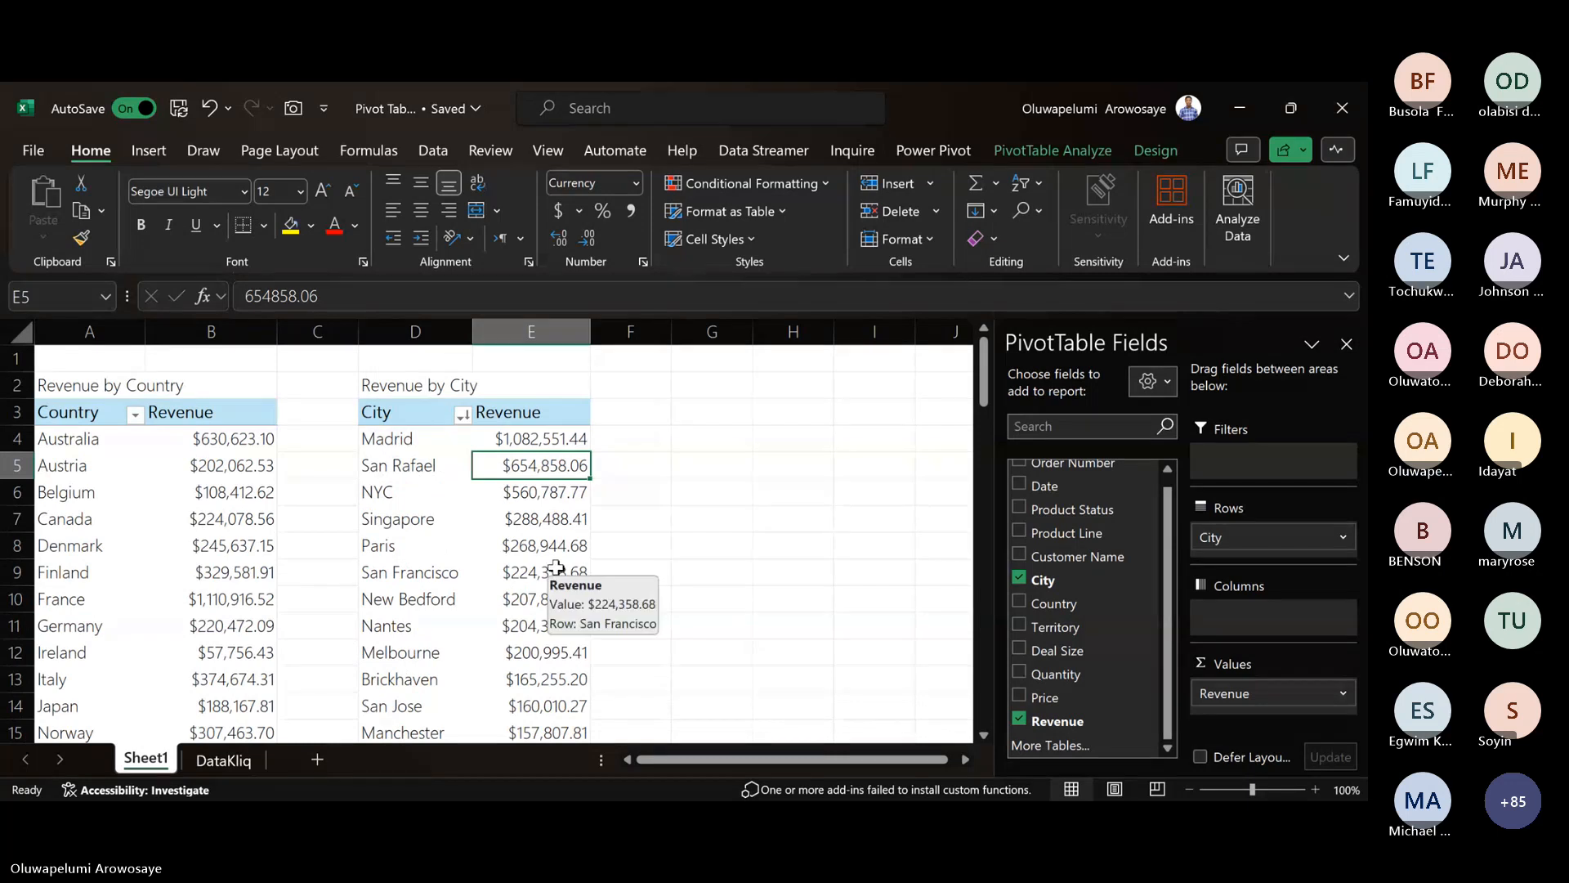
{"action": "scroll", "coordinate": [548, 560], "scroll_direction": "down", "scroll_amount": 3}
{"action": "scroll", "coordinate": [545, 555], "scroll_direction": "down", "scroll_amount": 20}
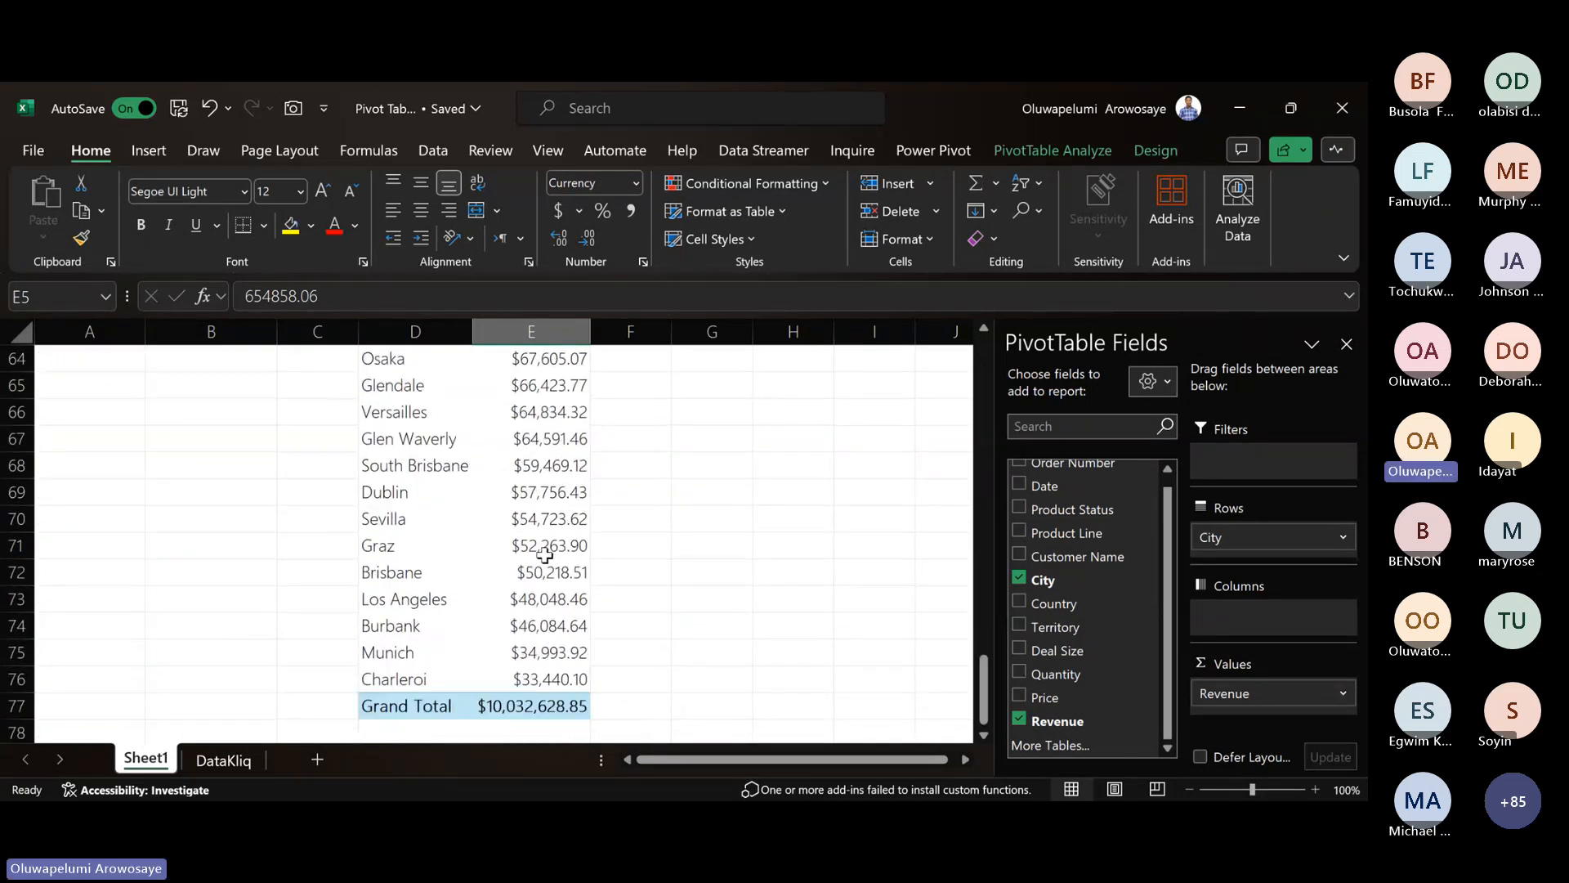
{"action": "scroll", "coordinate": [546, 555], "scroll_direction": "up", "scroll_amount": 8}
{"action": "scroll", "coordinate": [545, 555], "scroll_direction": "up", "scroll_amount": 20}
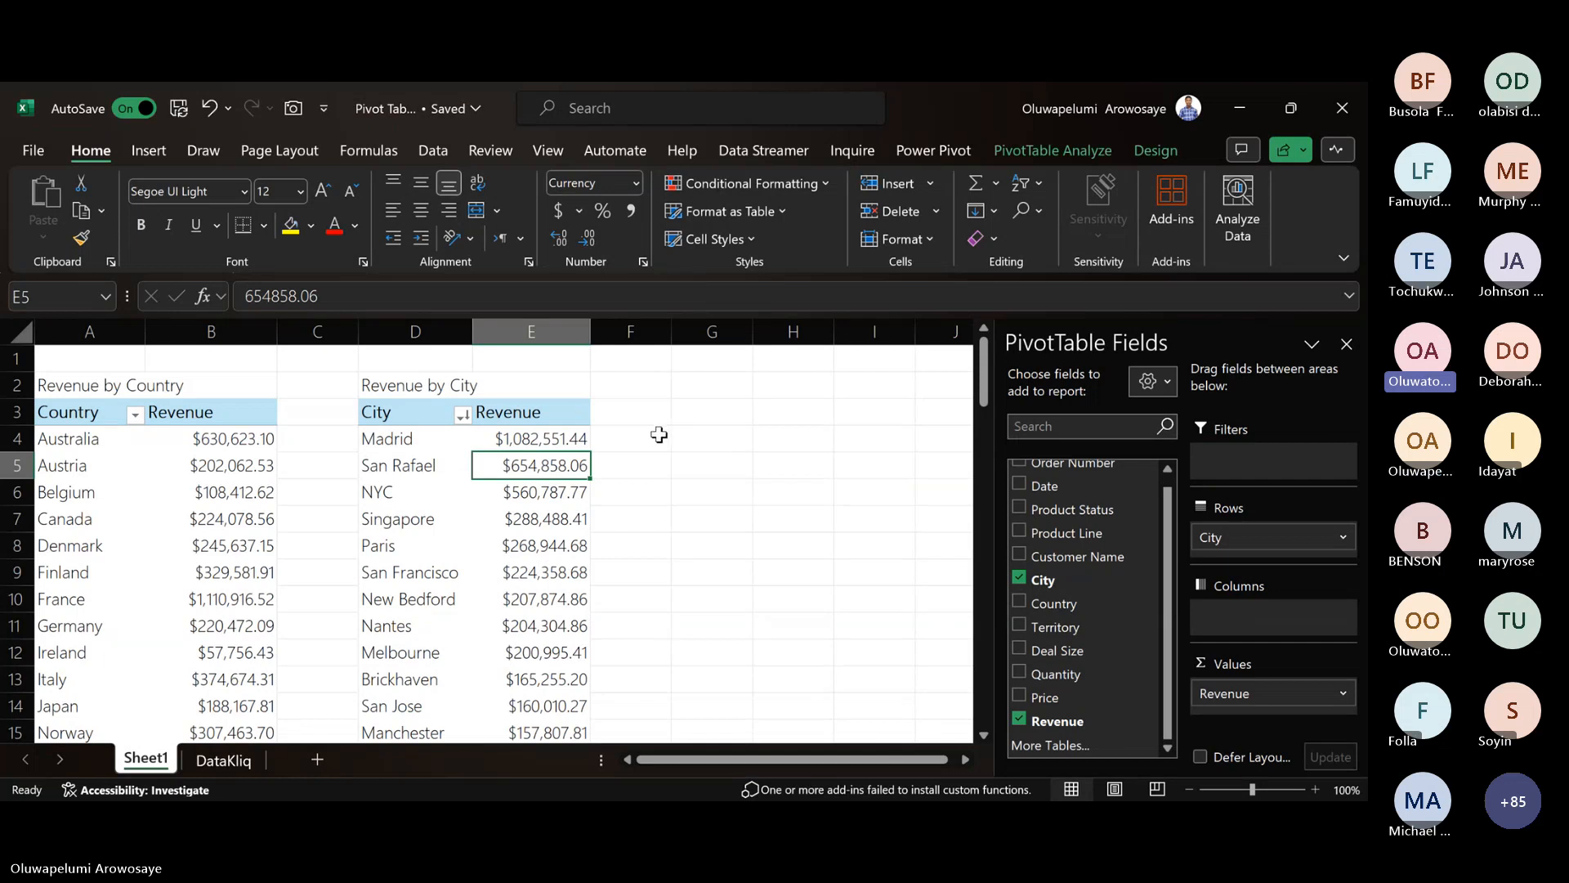
- Undo the largest-to-smallest revenue sort of the city PivotTable
{"action": "right_click", "coordinate": [548, 462]}
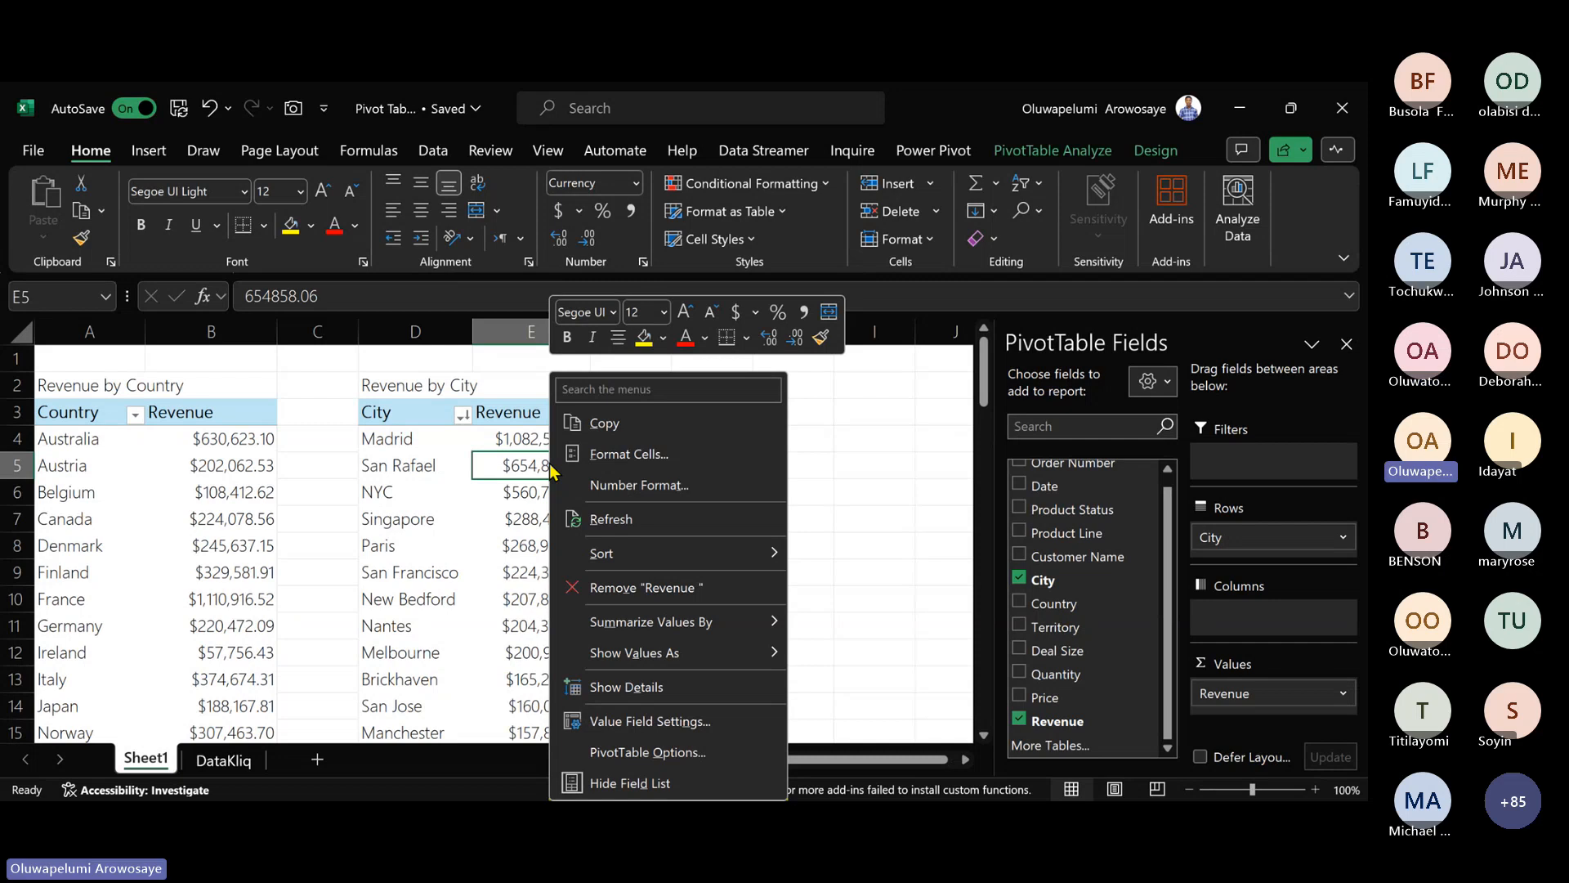
{"action": "left_click", "coordinate": [515, 466]}
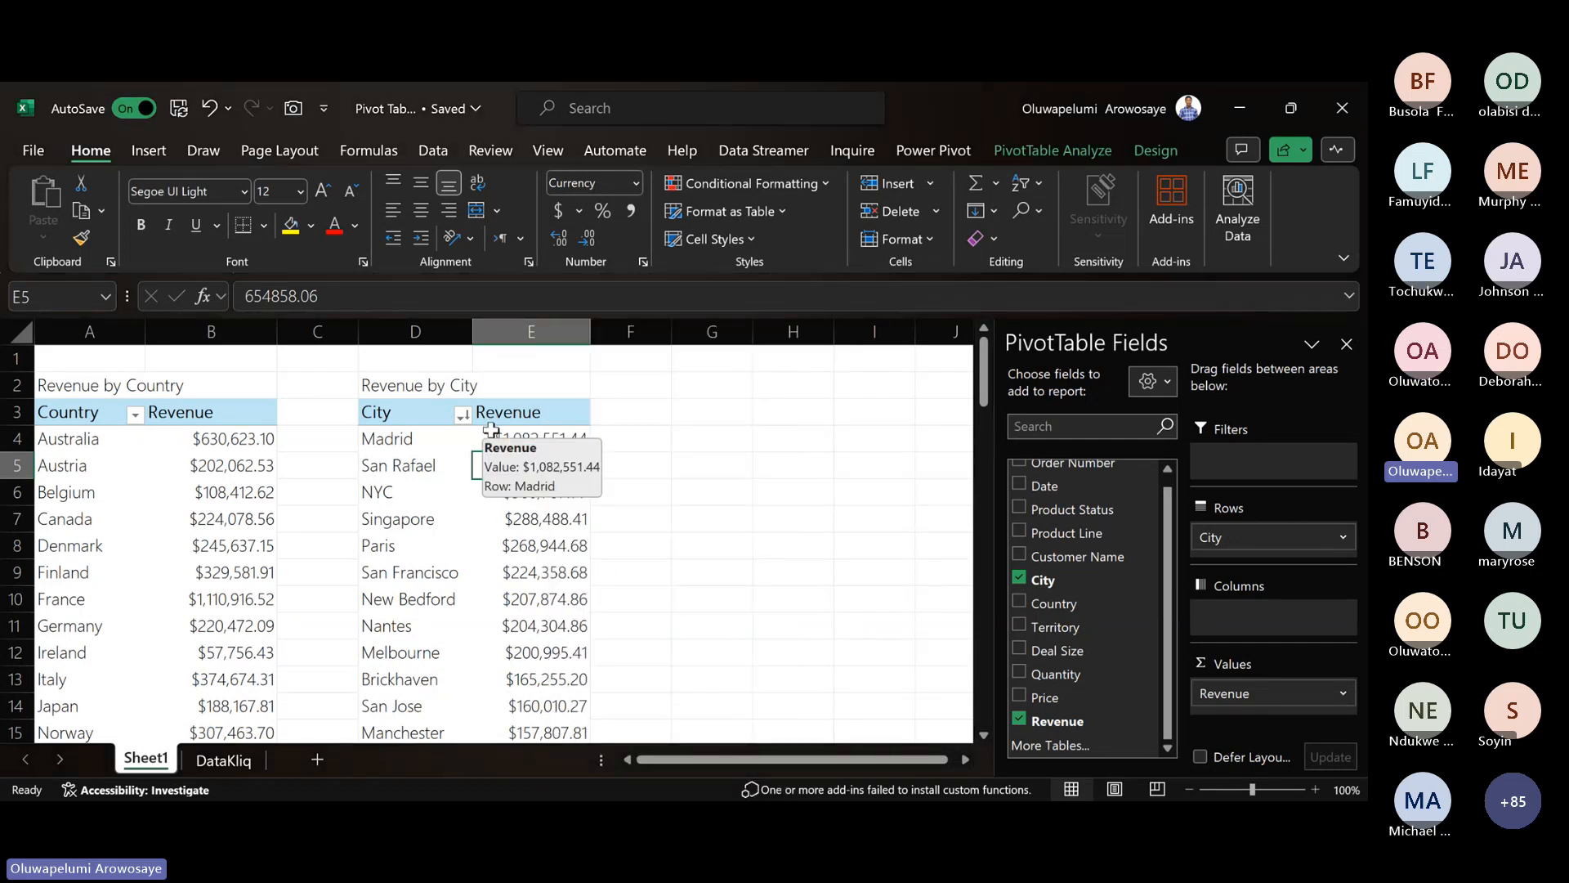
{"action": "key", "text": "ctrl+z"}
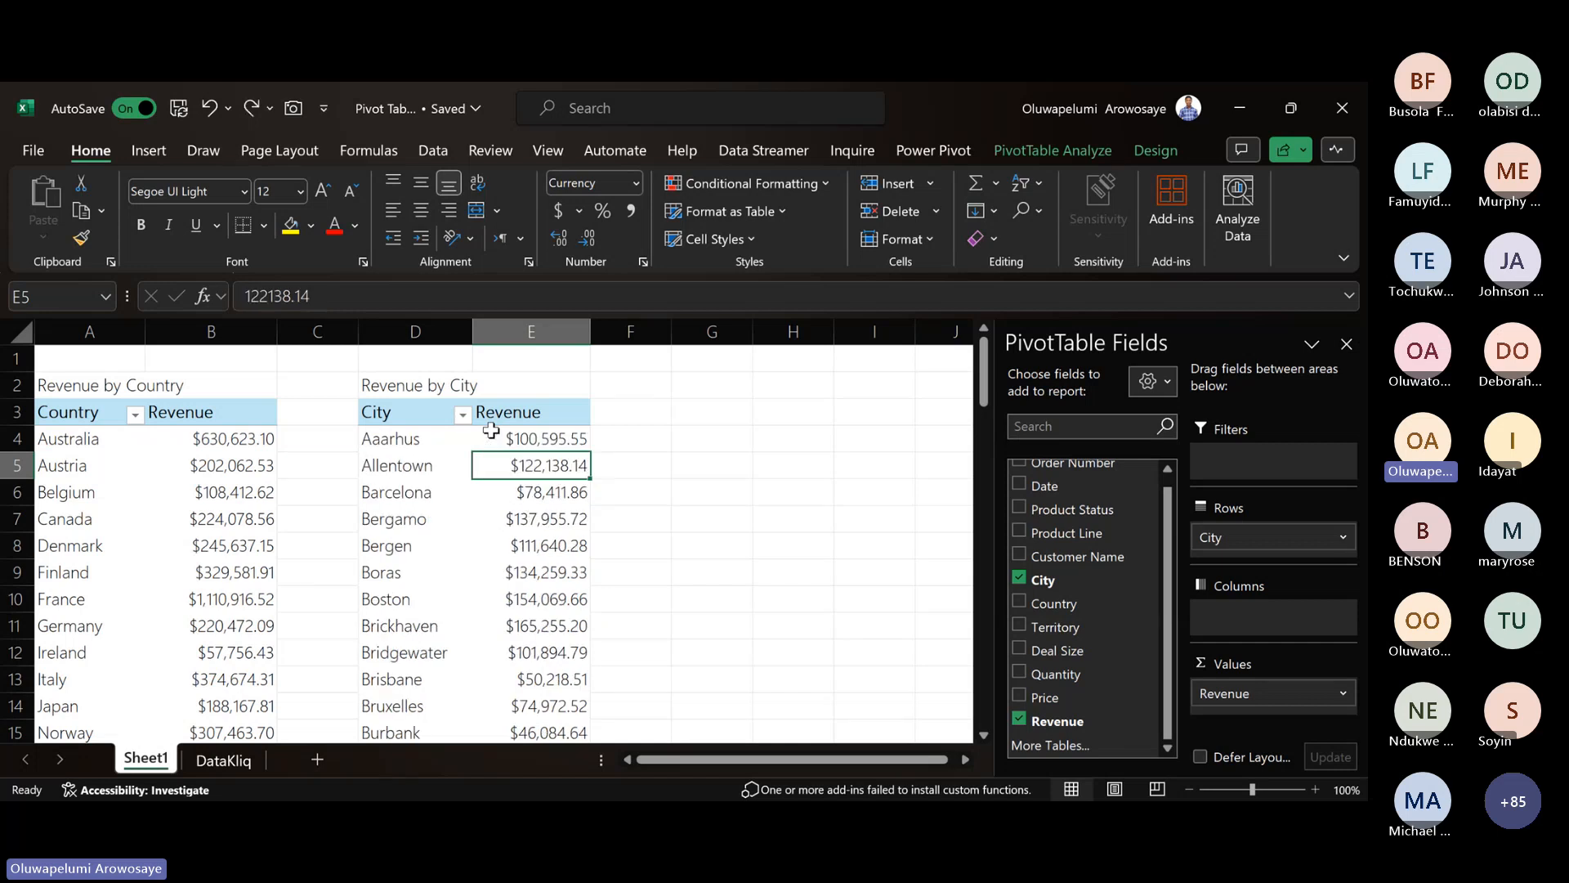
- Filter the City field of the Revenue by City PivotTable to the top 5 items by Revenue
{"action": "left_click", "coordinate": [557, 518]}
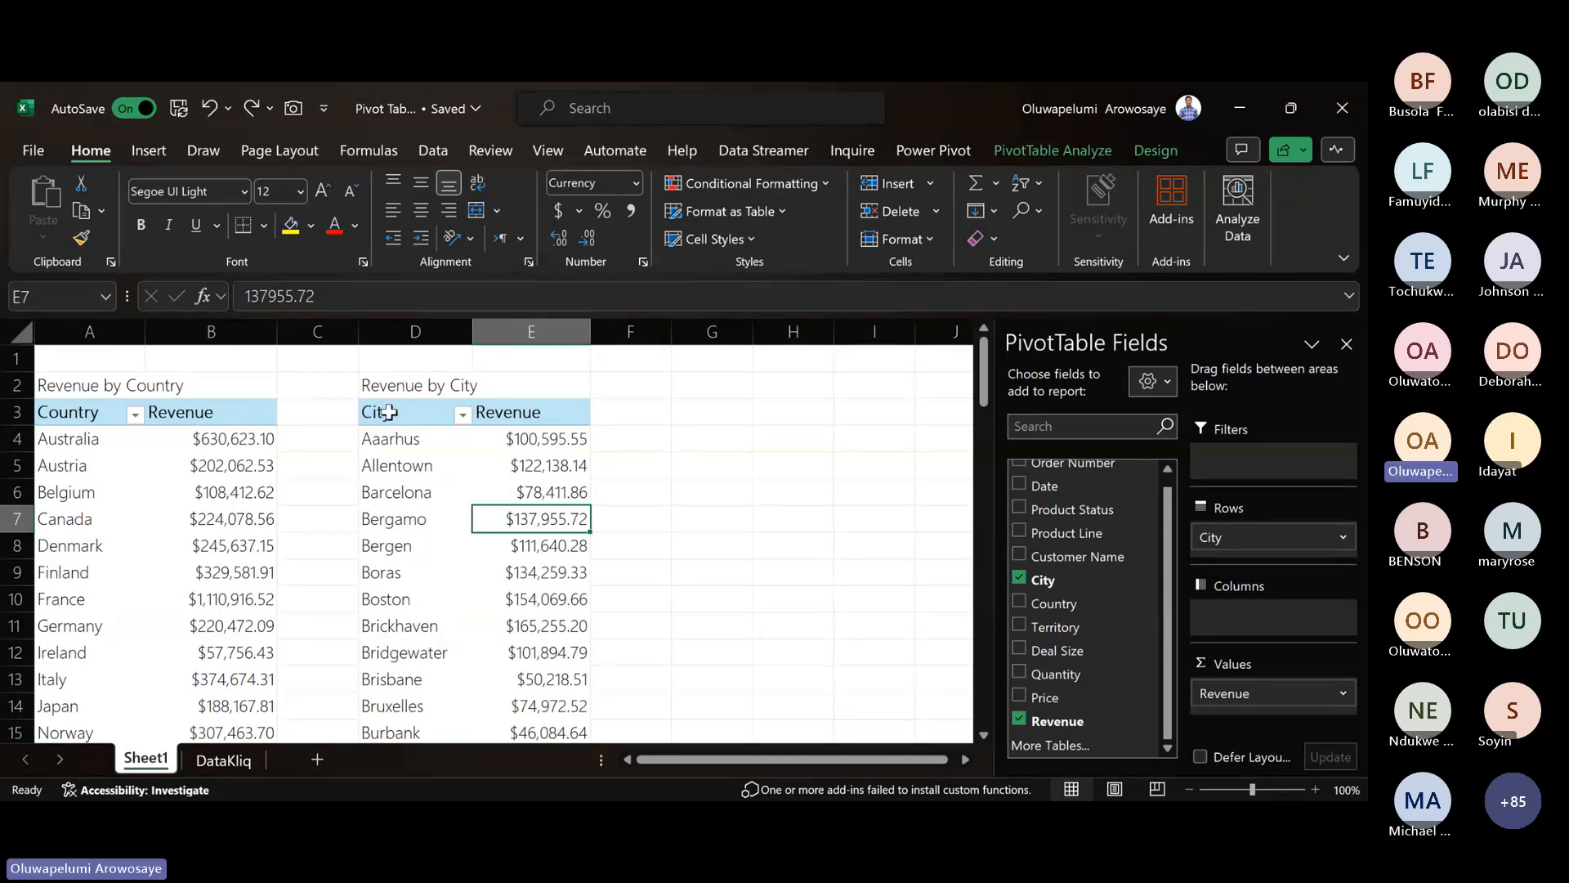
{"action": "left_click", "coordinate": [463, 417]}
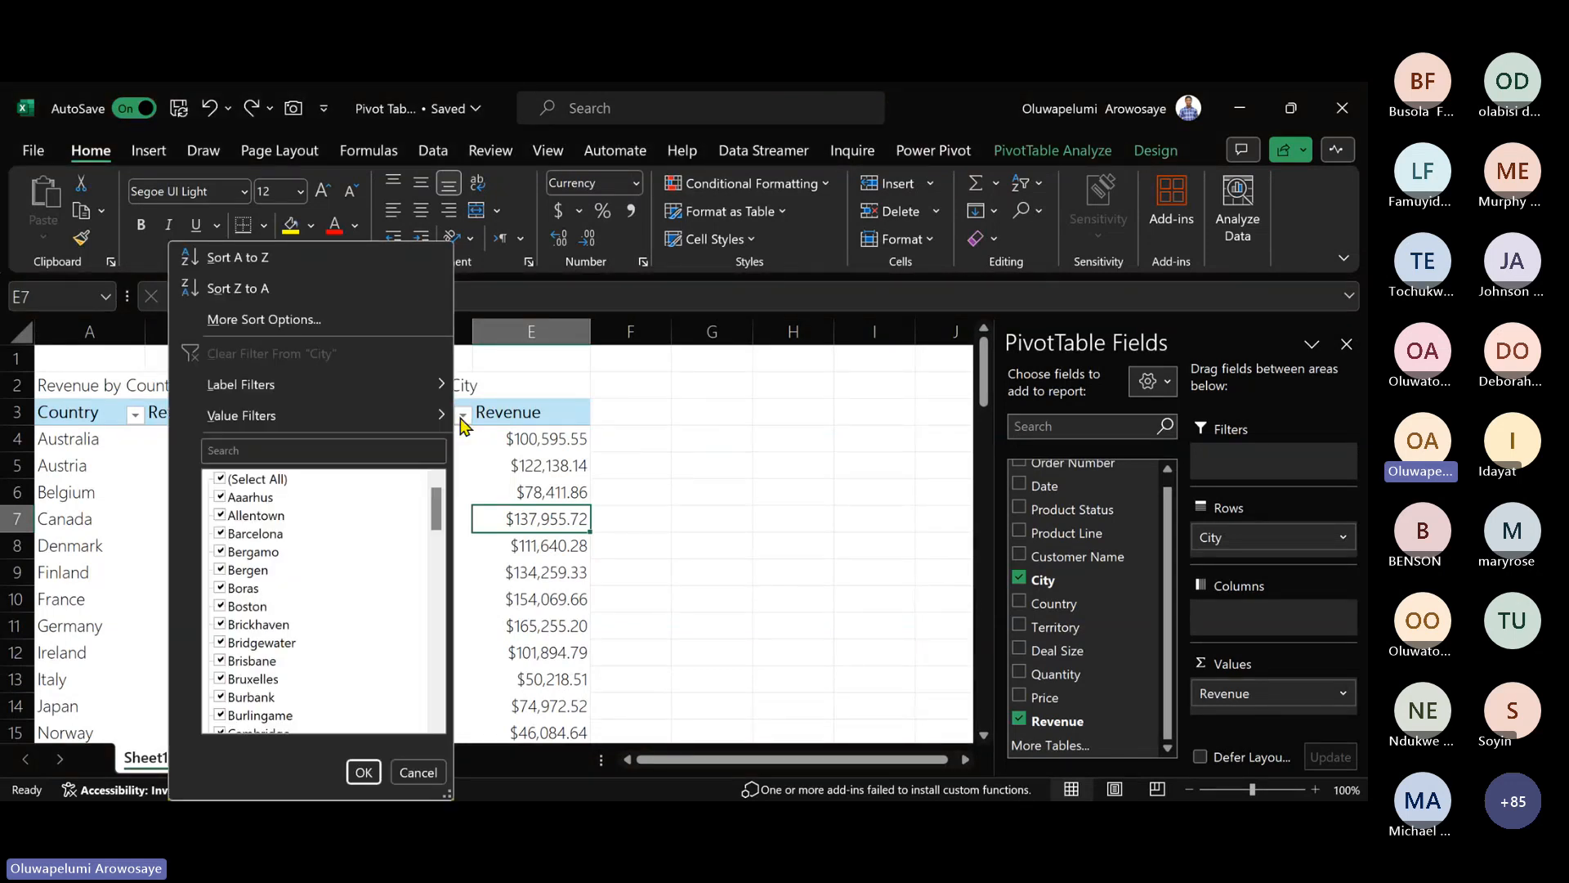
{"action": "mouse_move", "coordinate": [223, 418]}
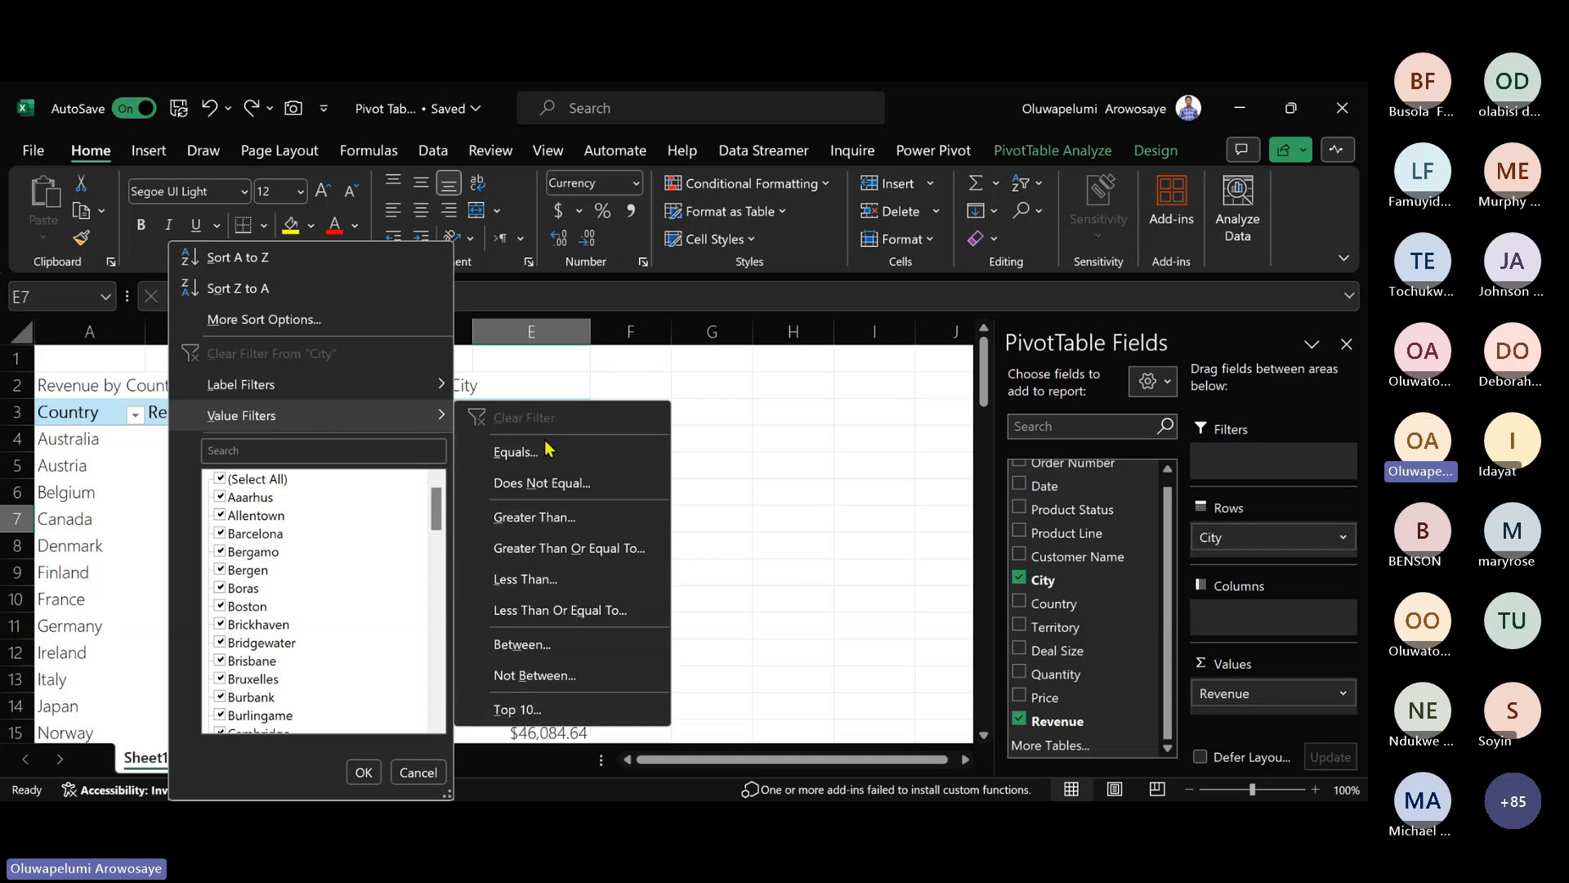
{"action": "left_click", "coordinate": [583, 715]}
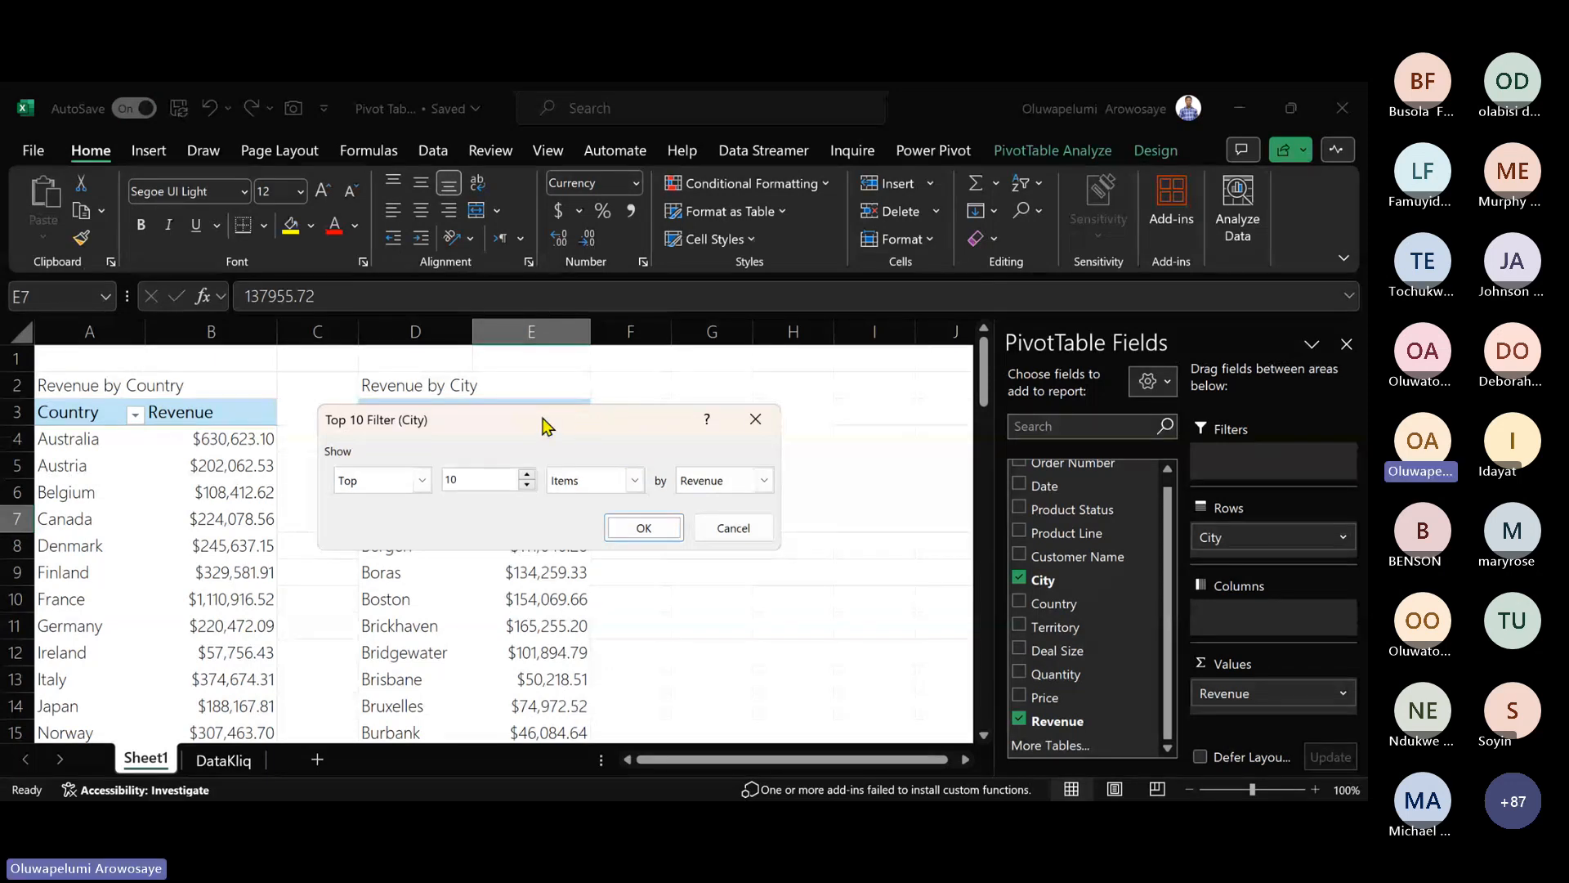
{"action": "left_click", "coordinate": [473, 481]}
{"action": "key", "text": "BackSpace"}
{"action": "key", "text": "BackSpace"}
{"action": "type", "text": "5"}
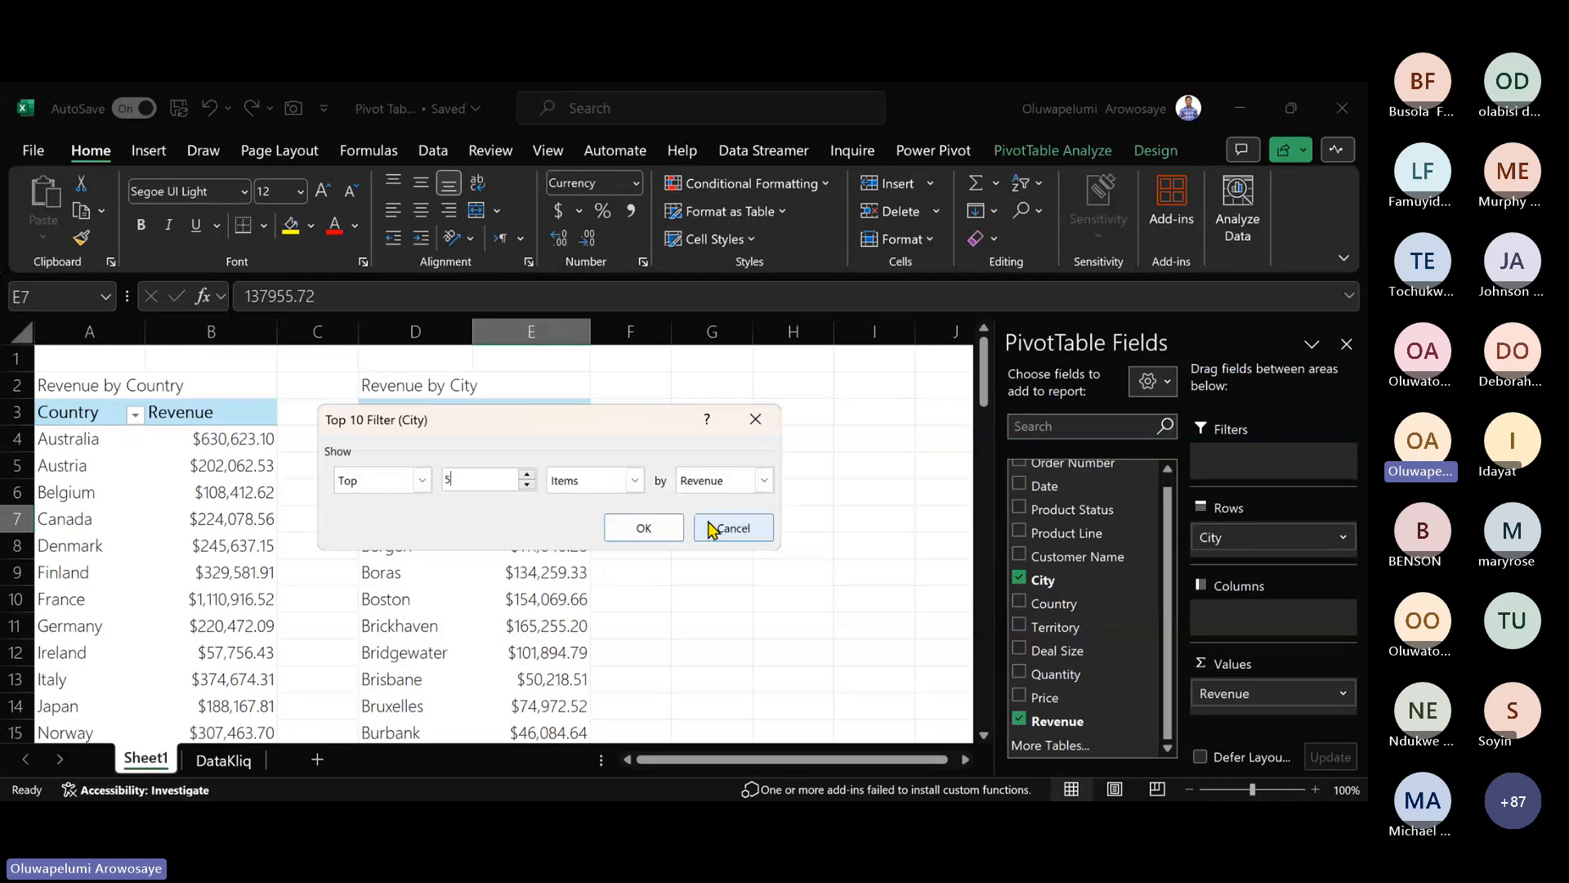
{"action": "left_click", "coordinate": [661, 533]}
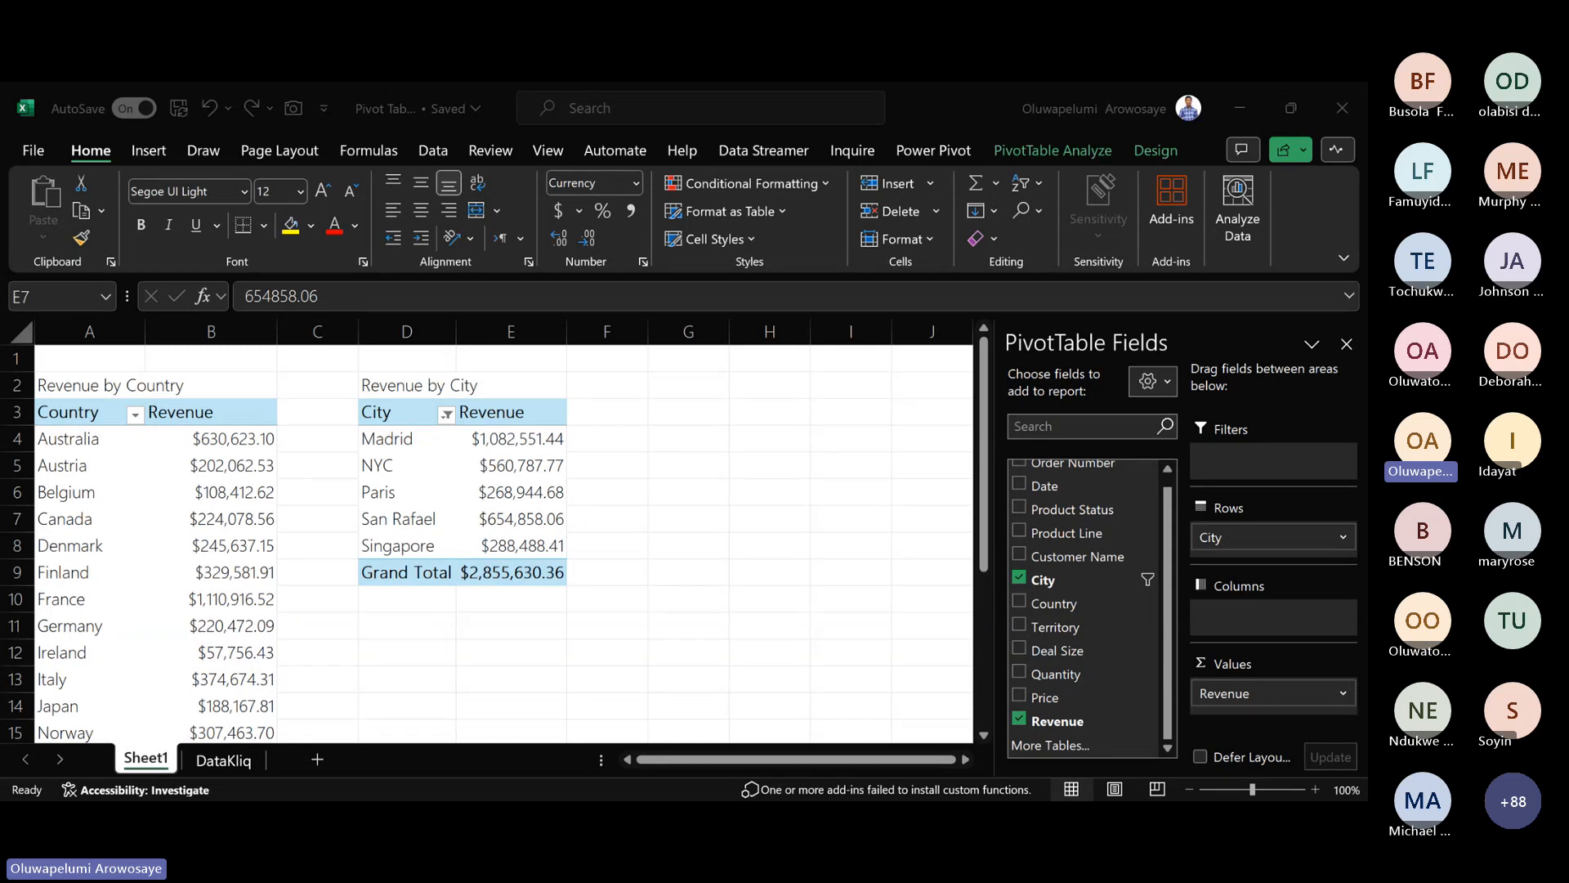
- Change the city PivotTable's title in D2 to "Top 5 City by Revenue"
{"action": "key", "text": "alt+Tab"}
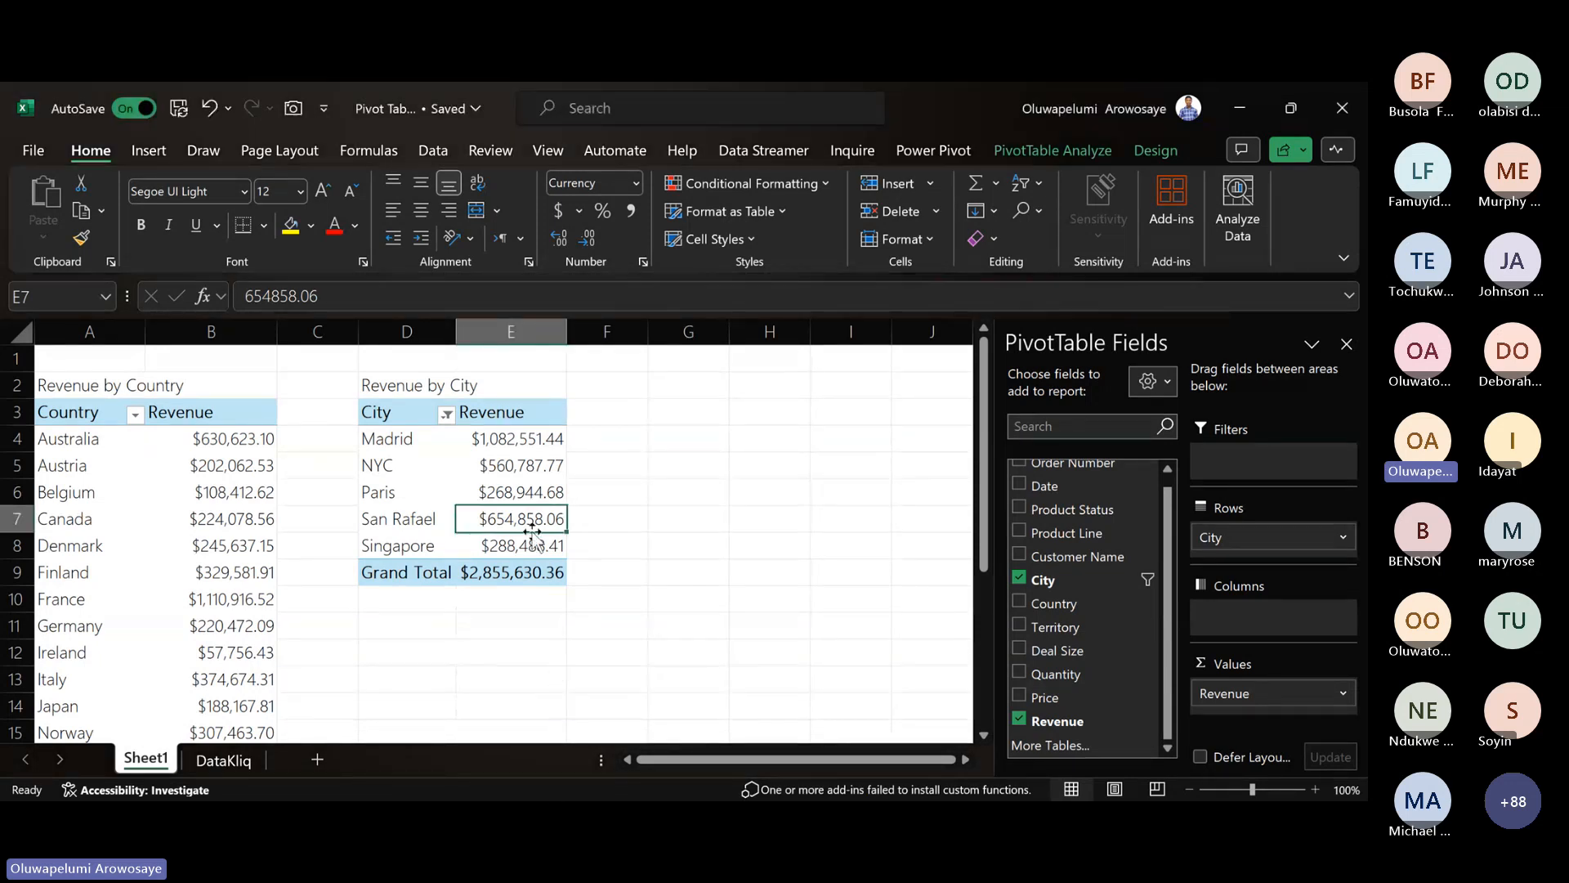
{"action": "left_click", "coordinate": [417, 390]}
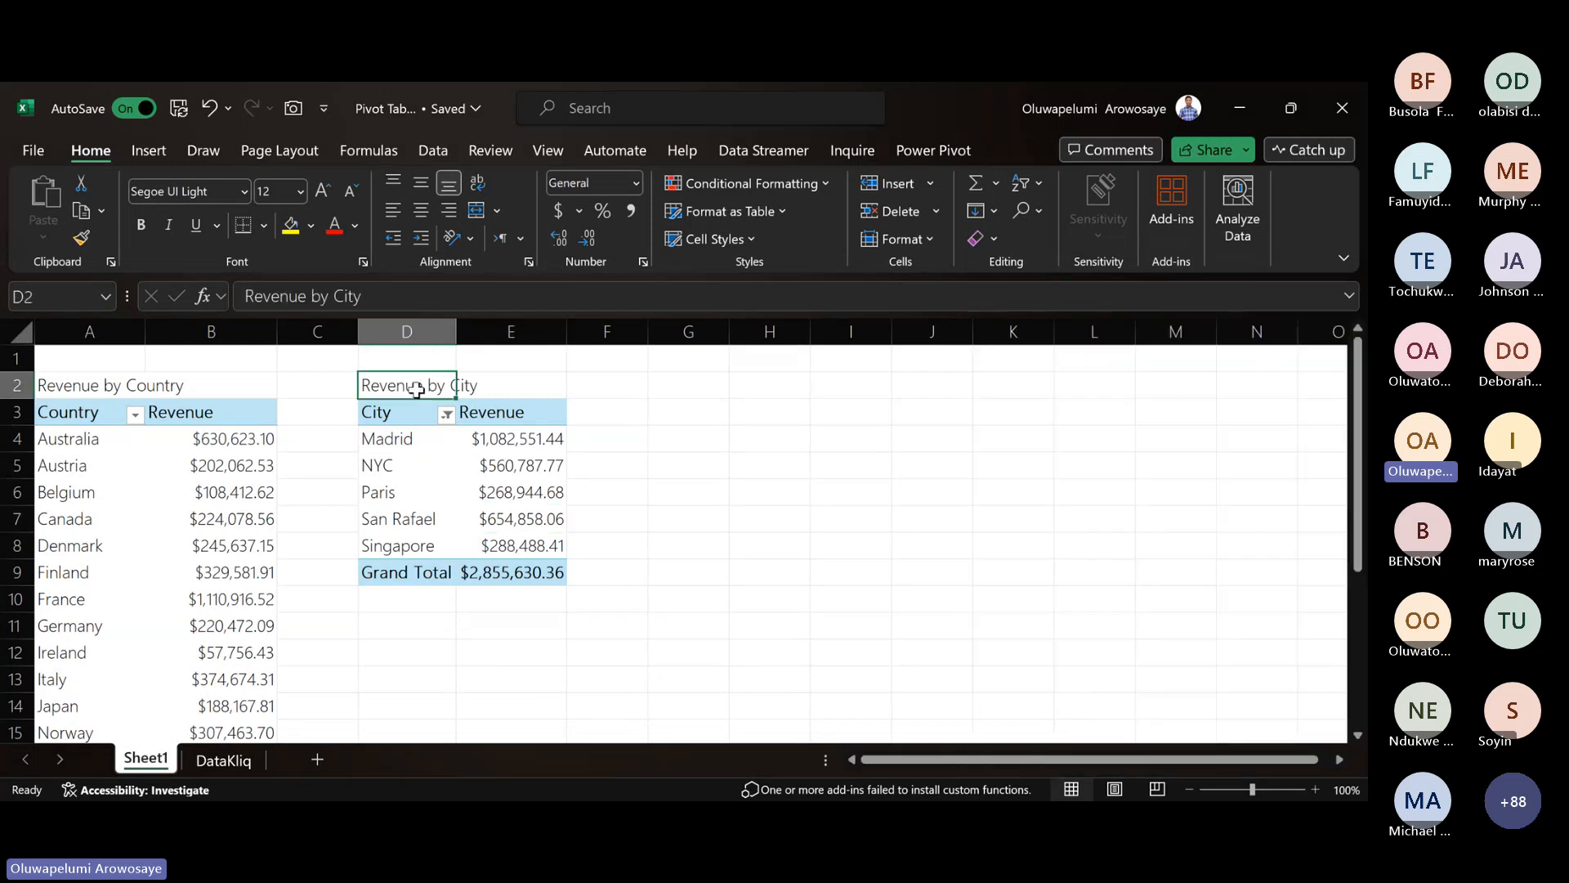
{"action": "left_click_drag", "start_coordinate": [365, 296], "coordinate": [248, 295]}
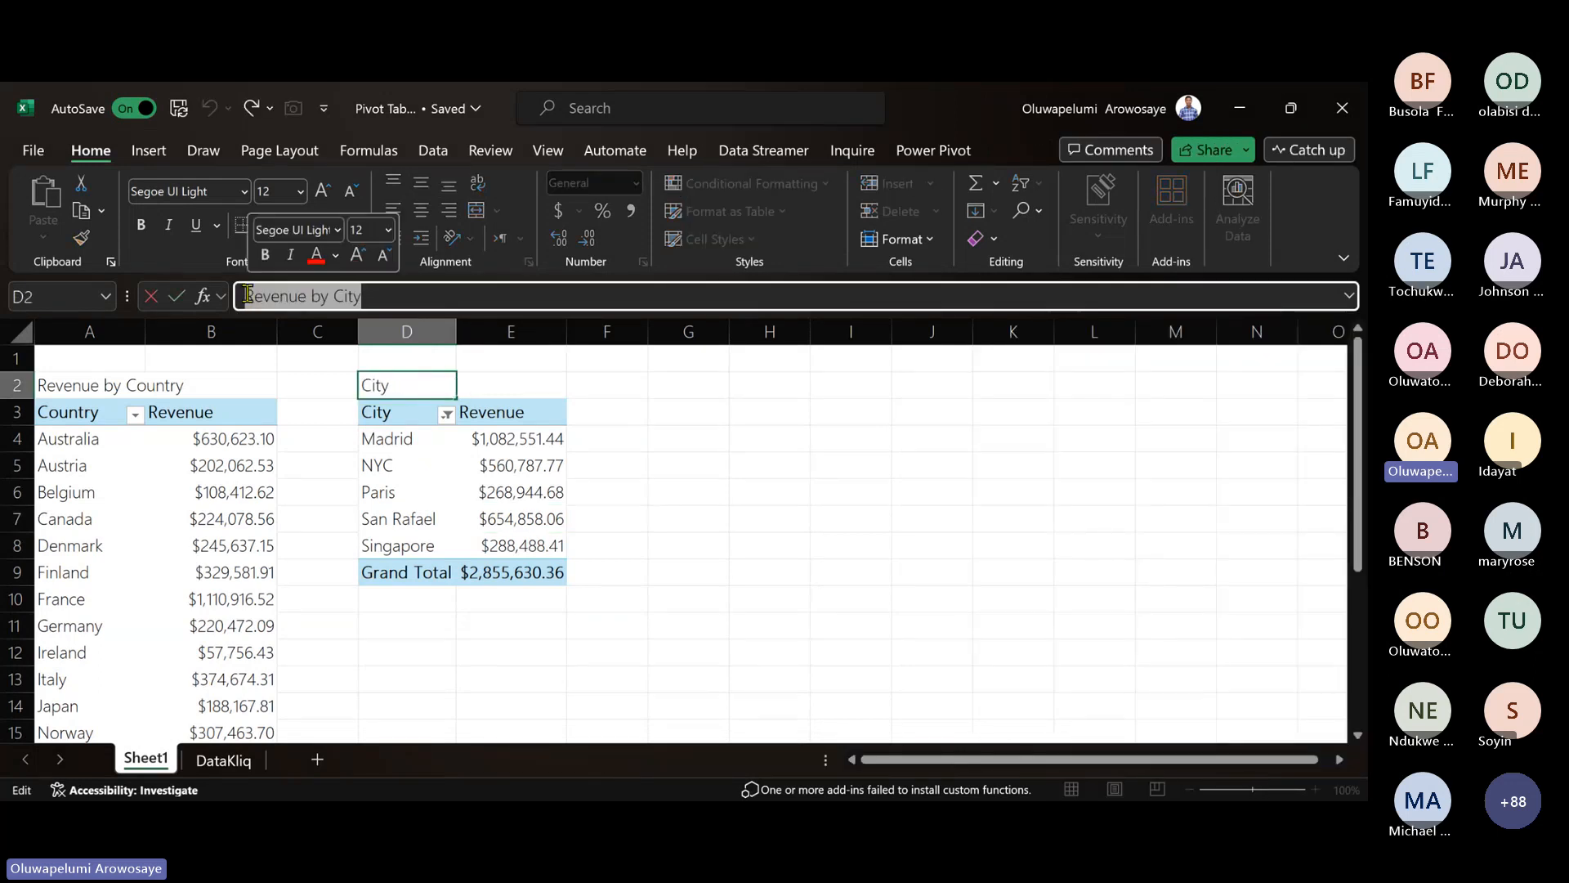
{"action": "type", "text": "Top "}
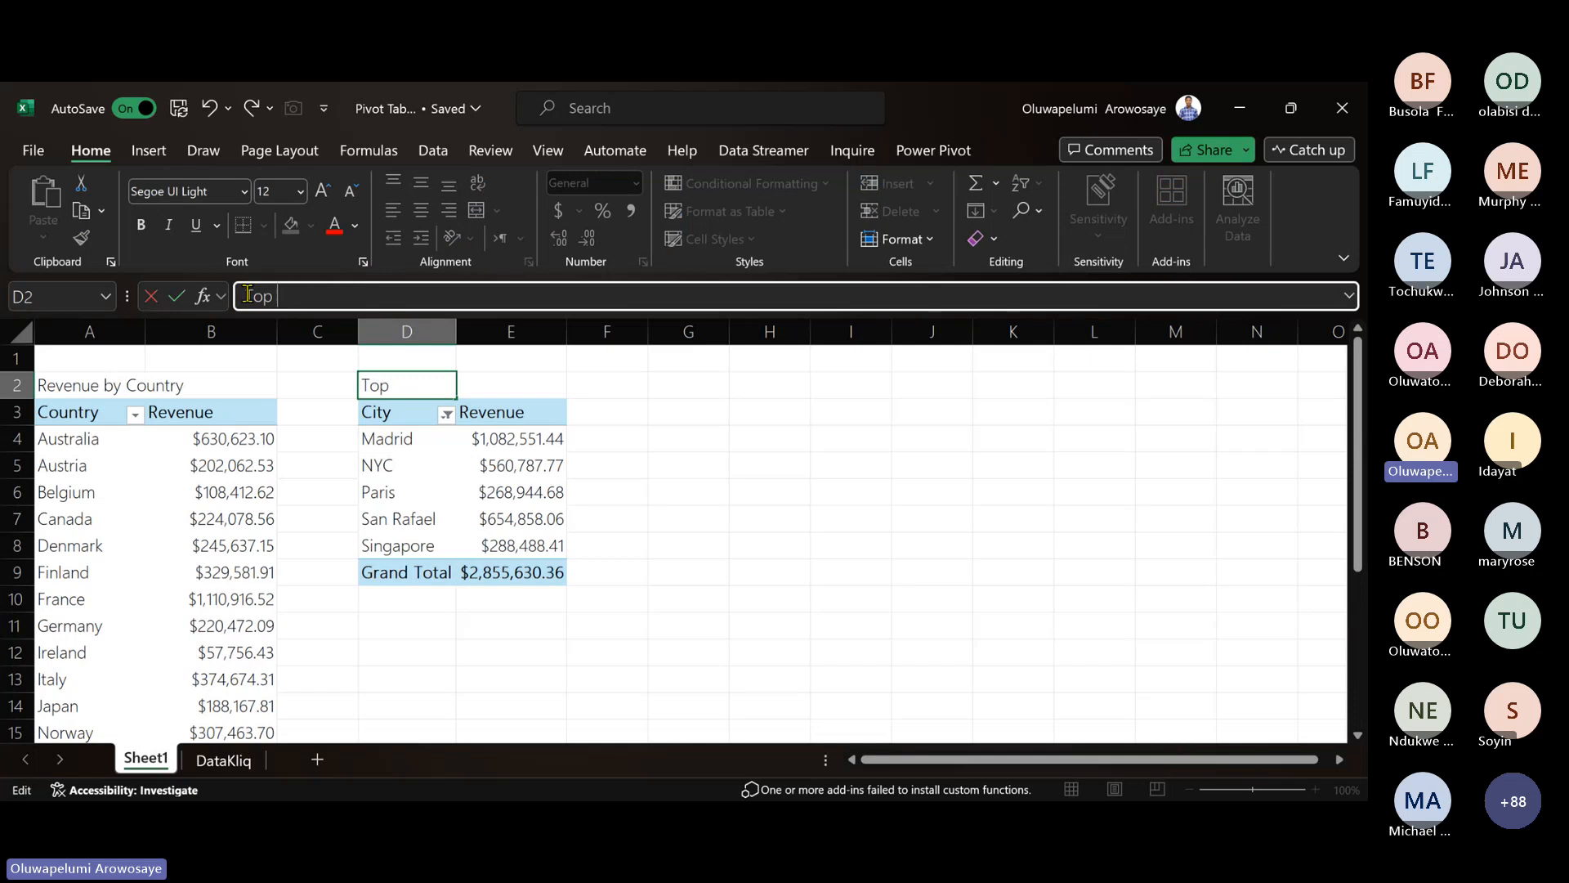
{"action": "type", "text": "5 City by Revenue"}
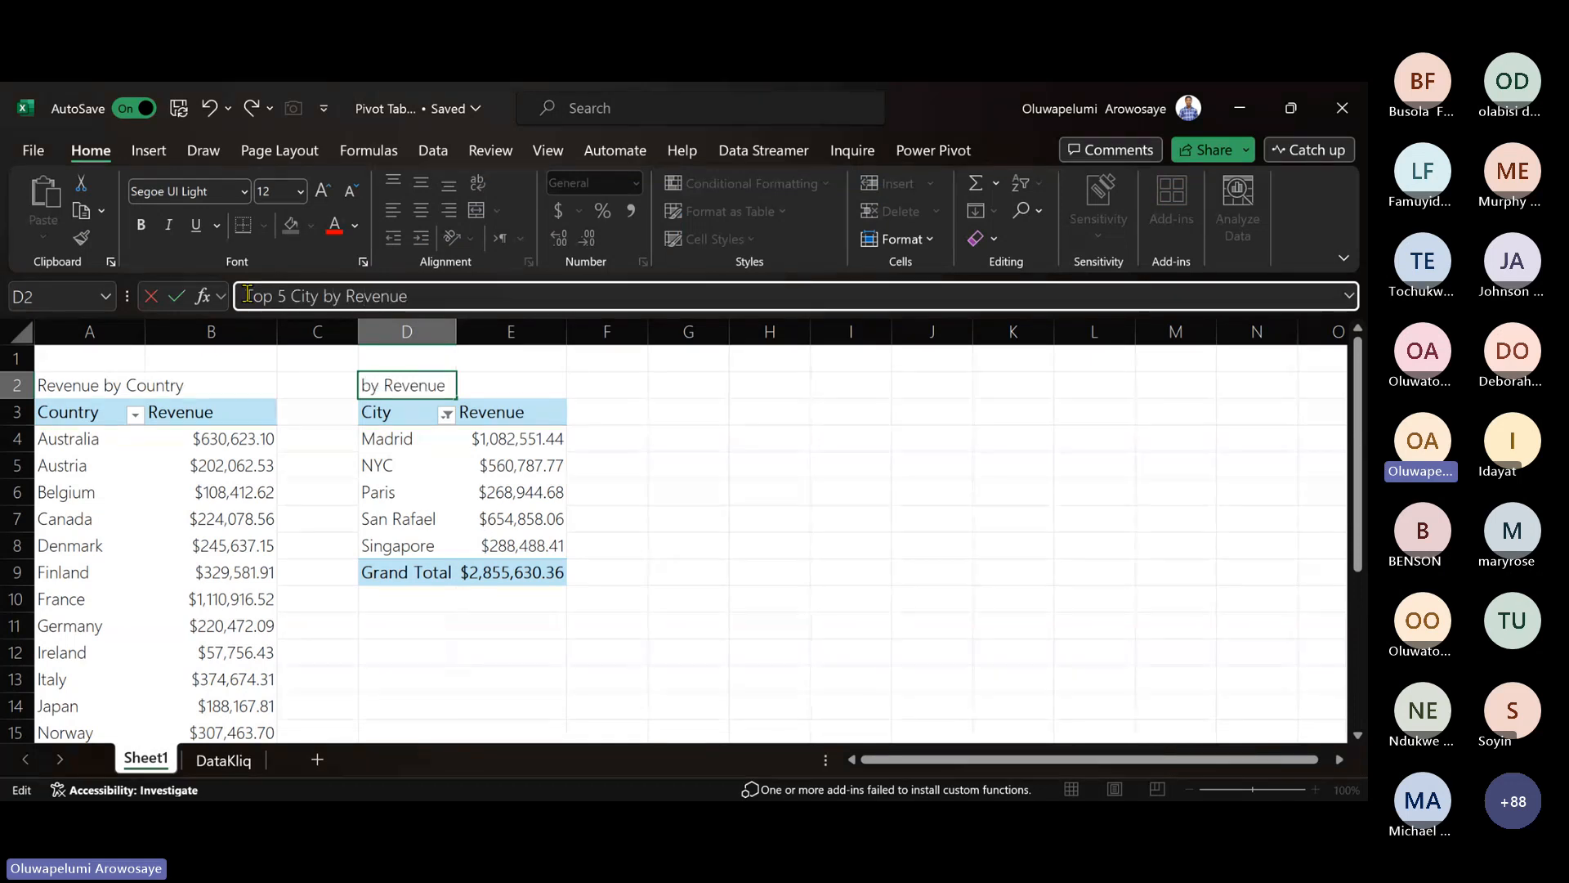
{"action": "left_click", "coordinate": [511, 463]}
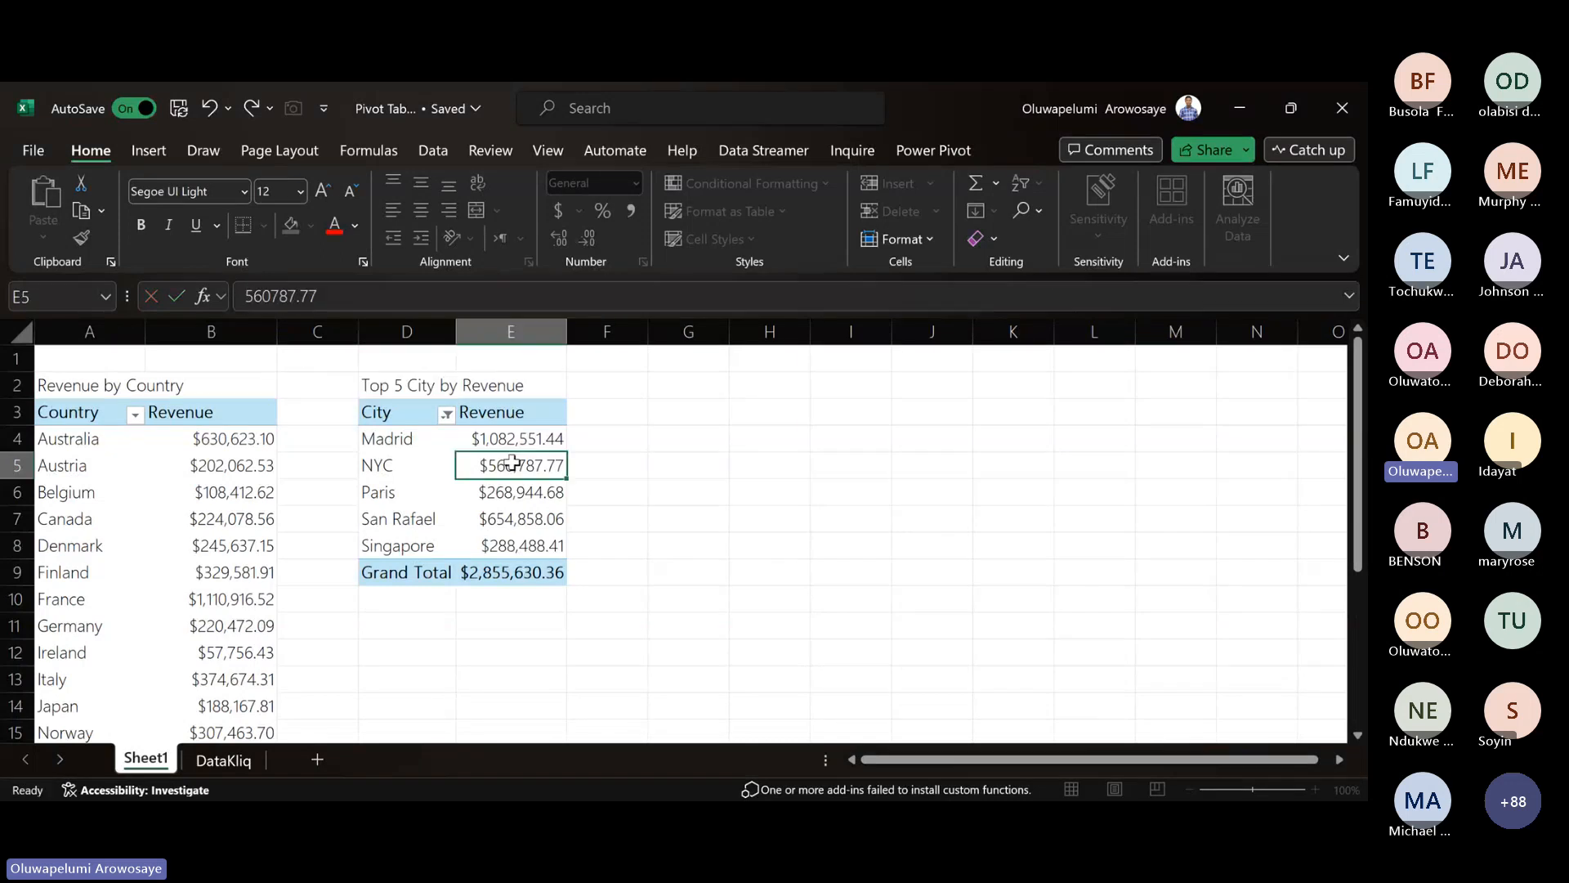
- Copy the top 5 city PivotTable to G3 and autofit columns G and H to their contents
{"action": "left_click_drag", "start_coordinate": [403, 416], "coordinate": [542, 582]}
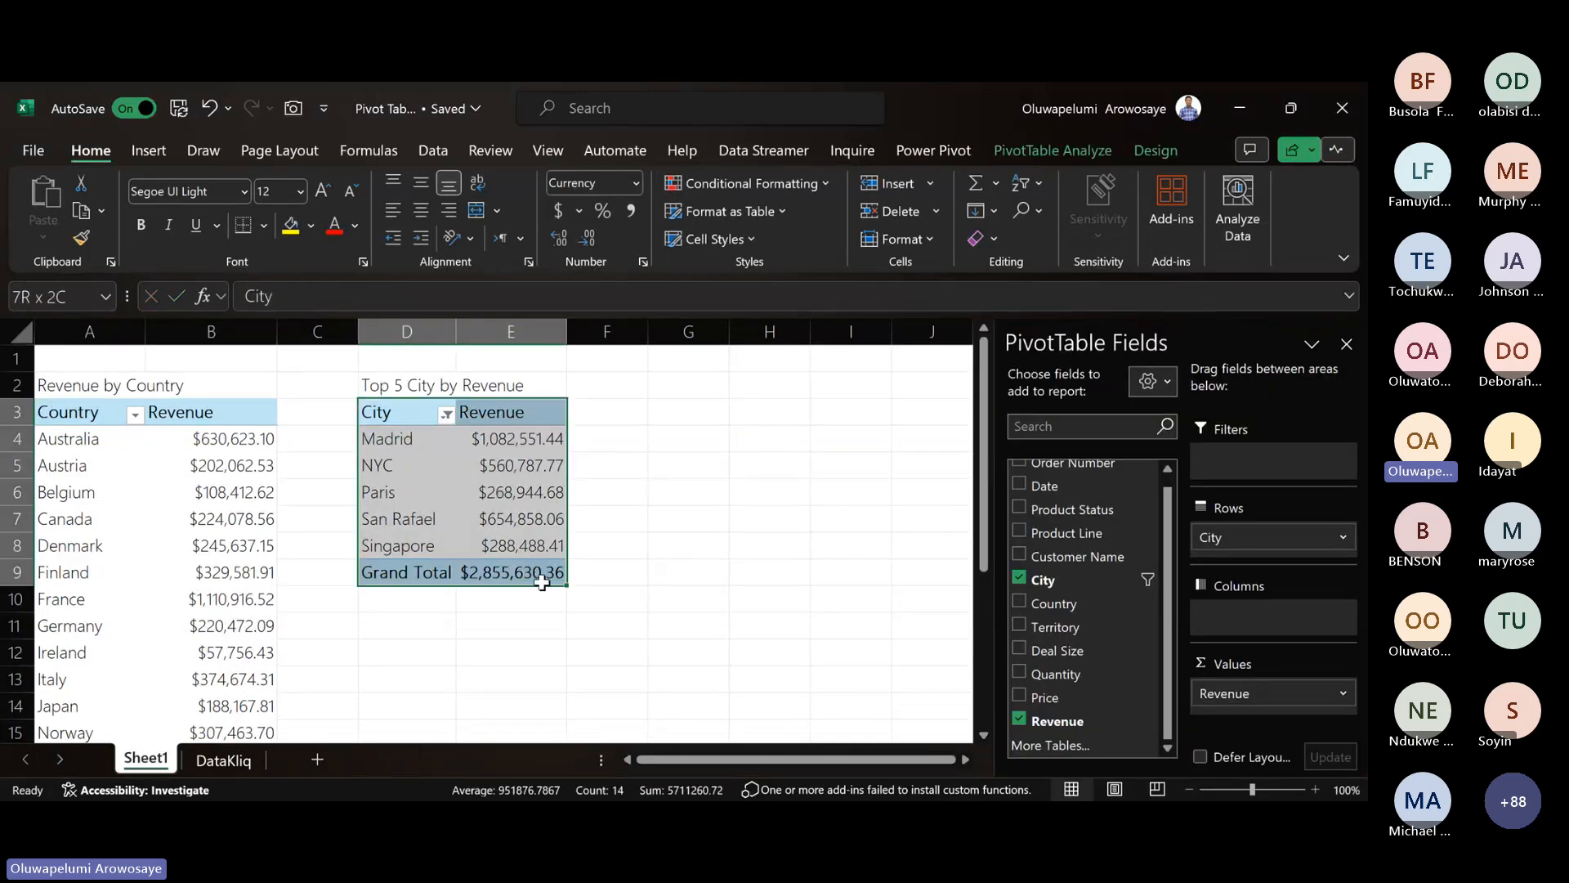
{"action": "key", "text": "ctrl+c"}
{"action": "left_click", "coordinate": [669, 418]}
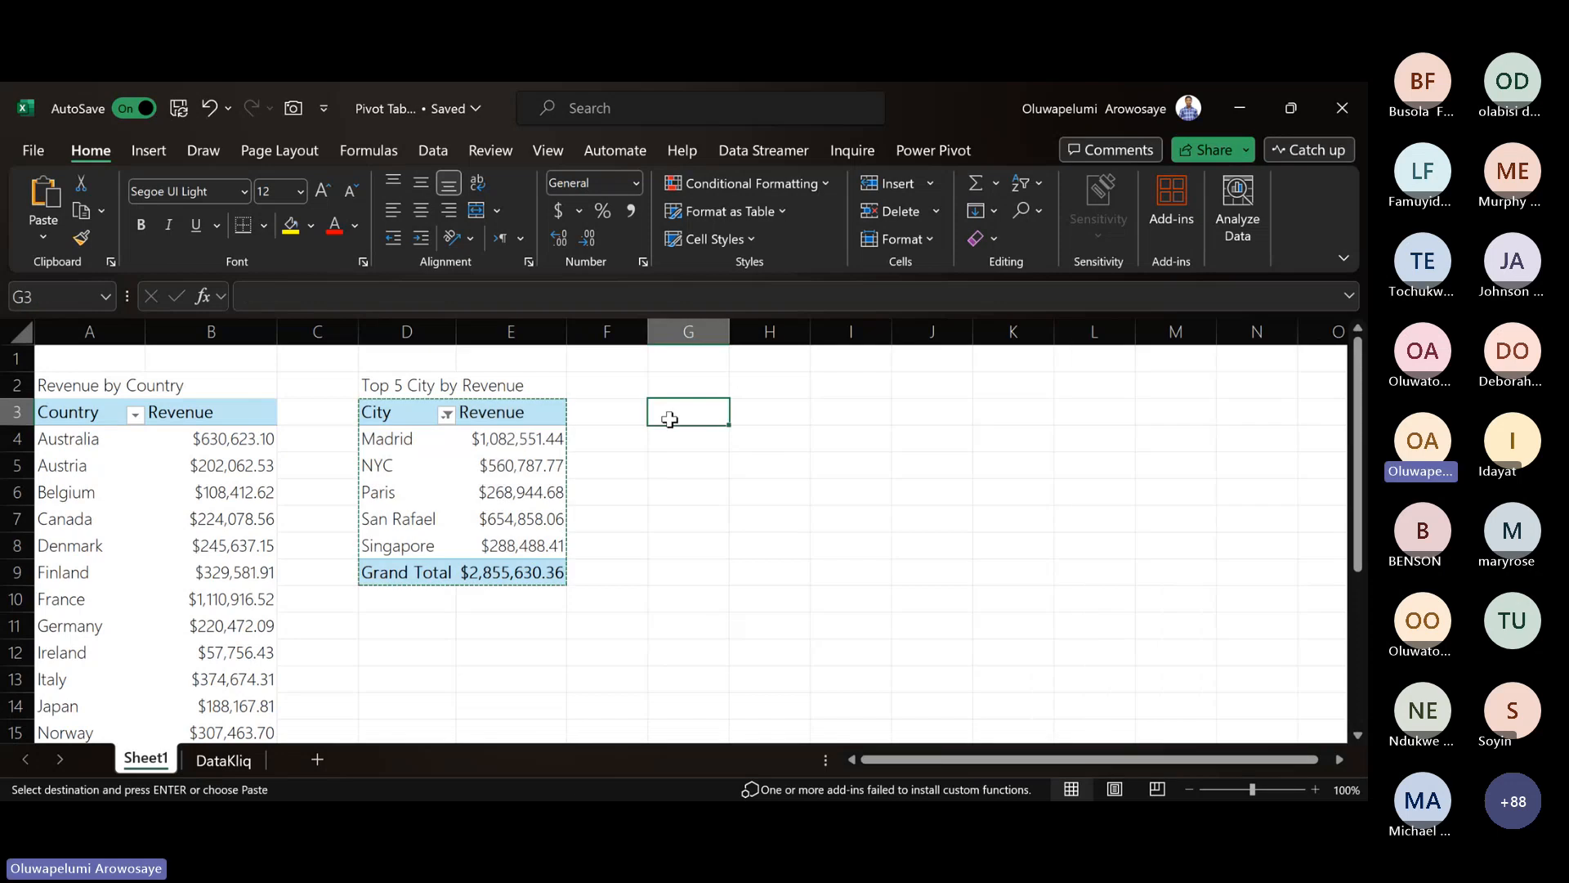
{"action": "key", "text": "ctrl+v"}
{"action": "double_click", "coordinate": [738, 322]}
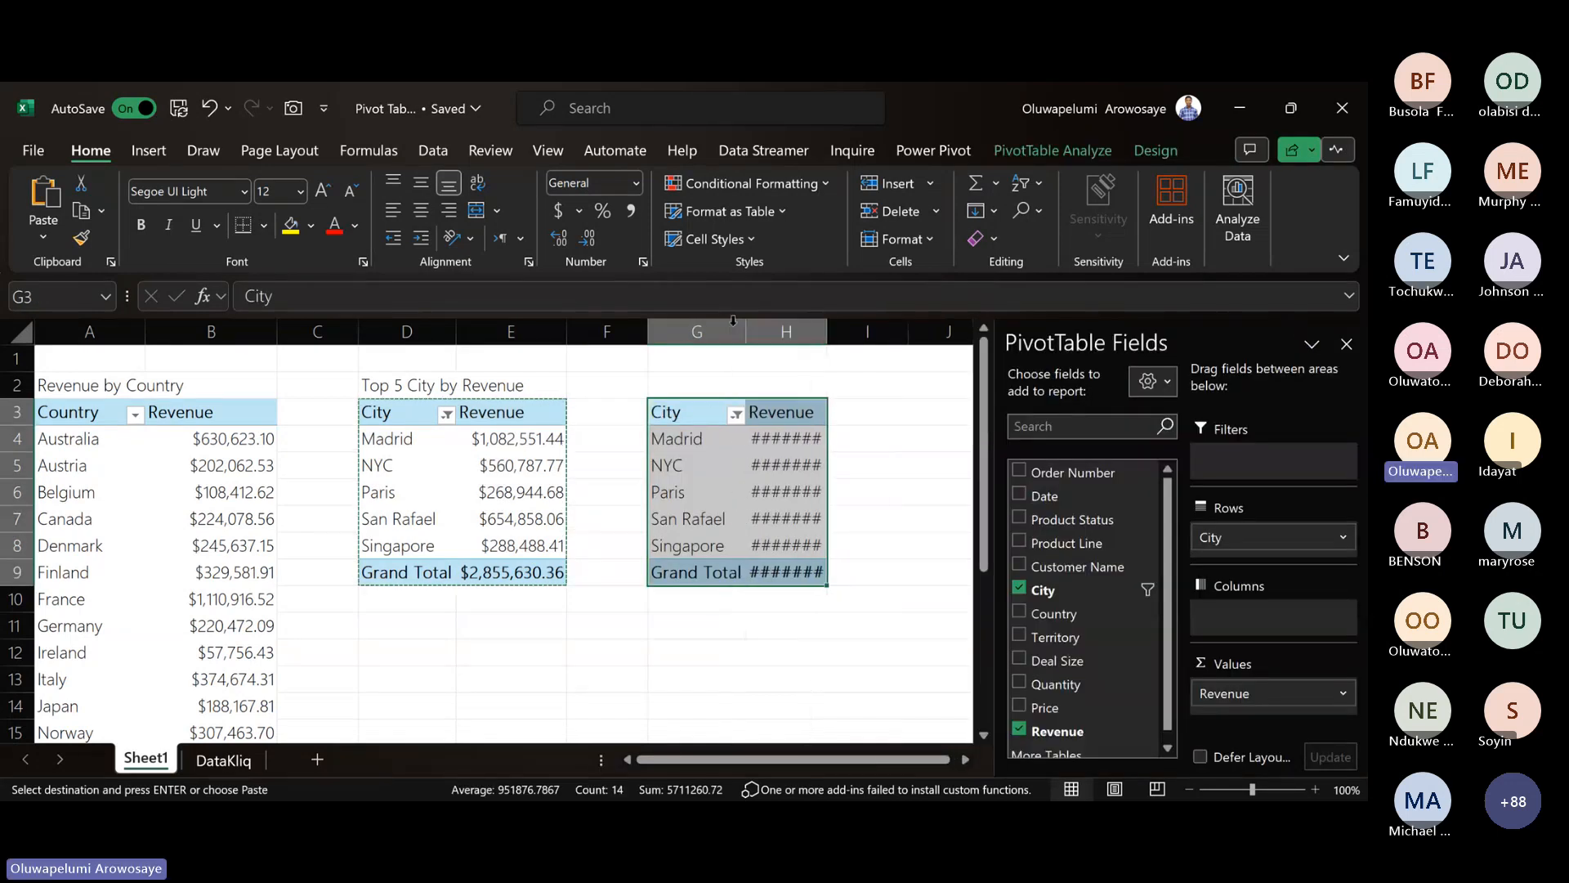
{"action": "double_click", "coordinate": [827, 331]}
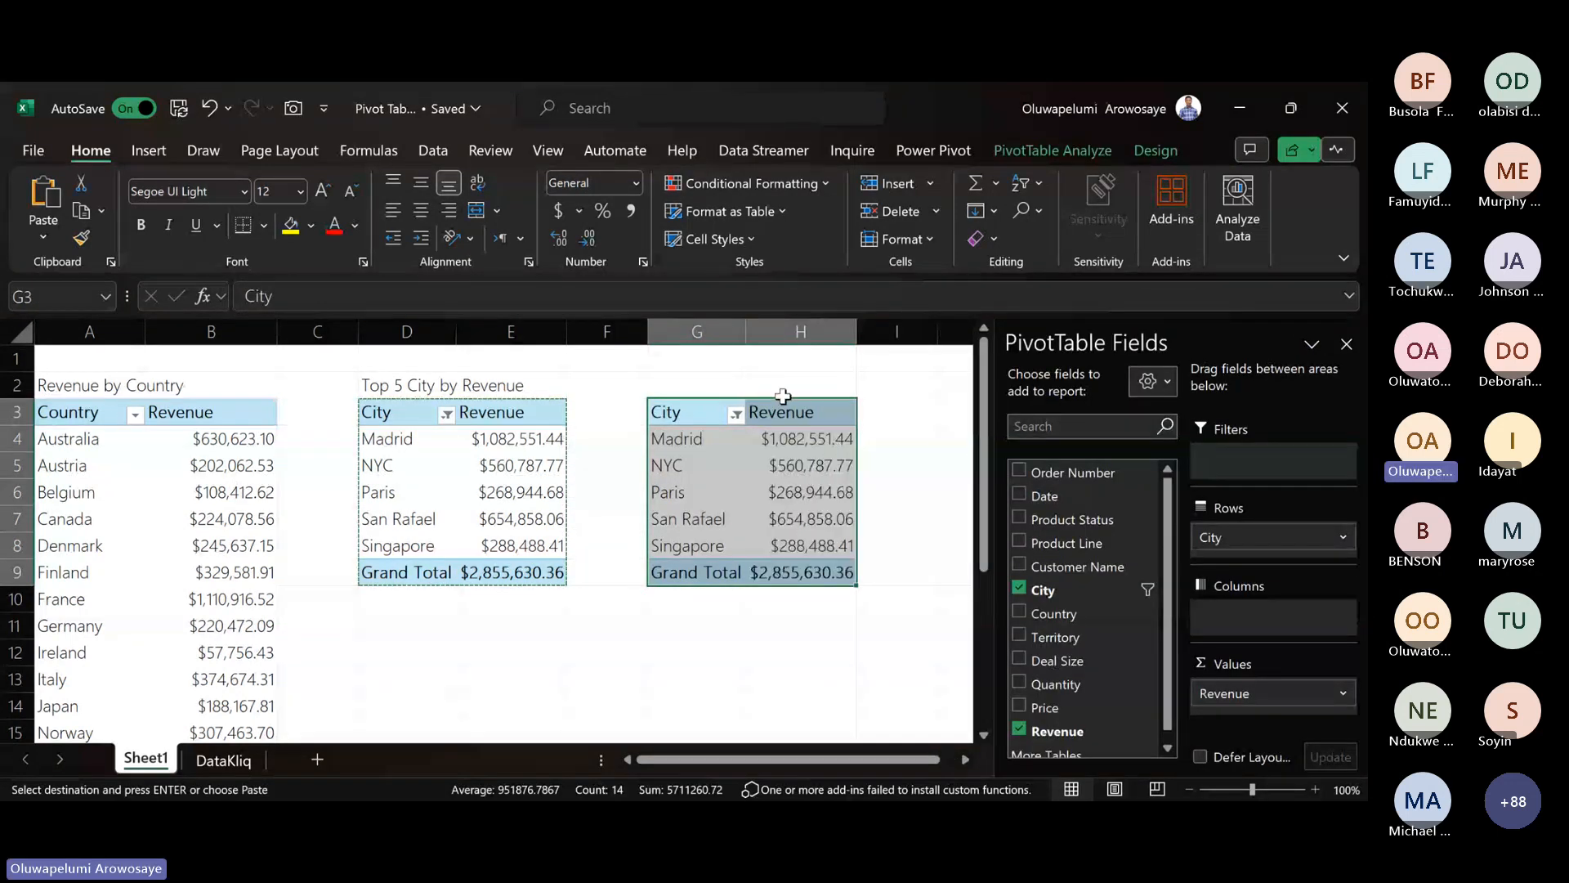
{"action": "left_click", "coordinate": [736, 414]}
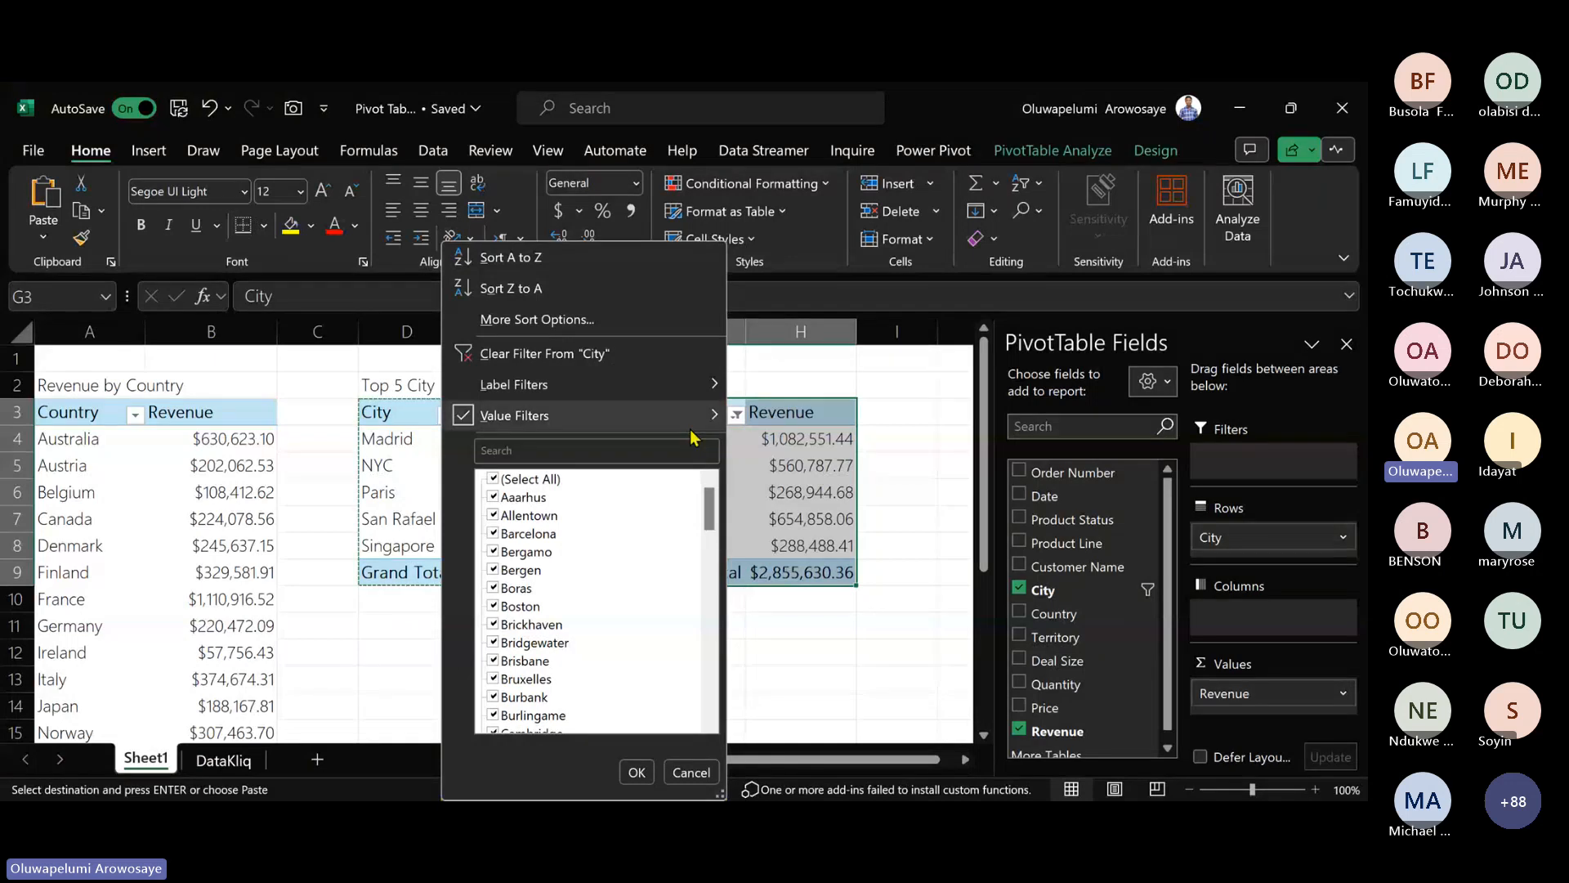
{"action": "mouse_move", "coordinate": [687, 429]}
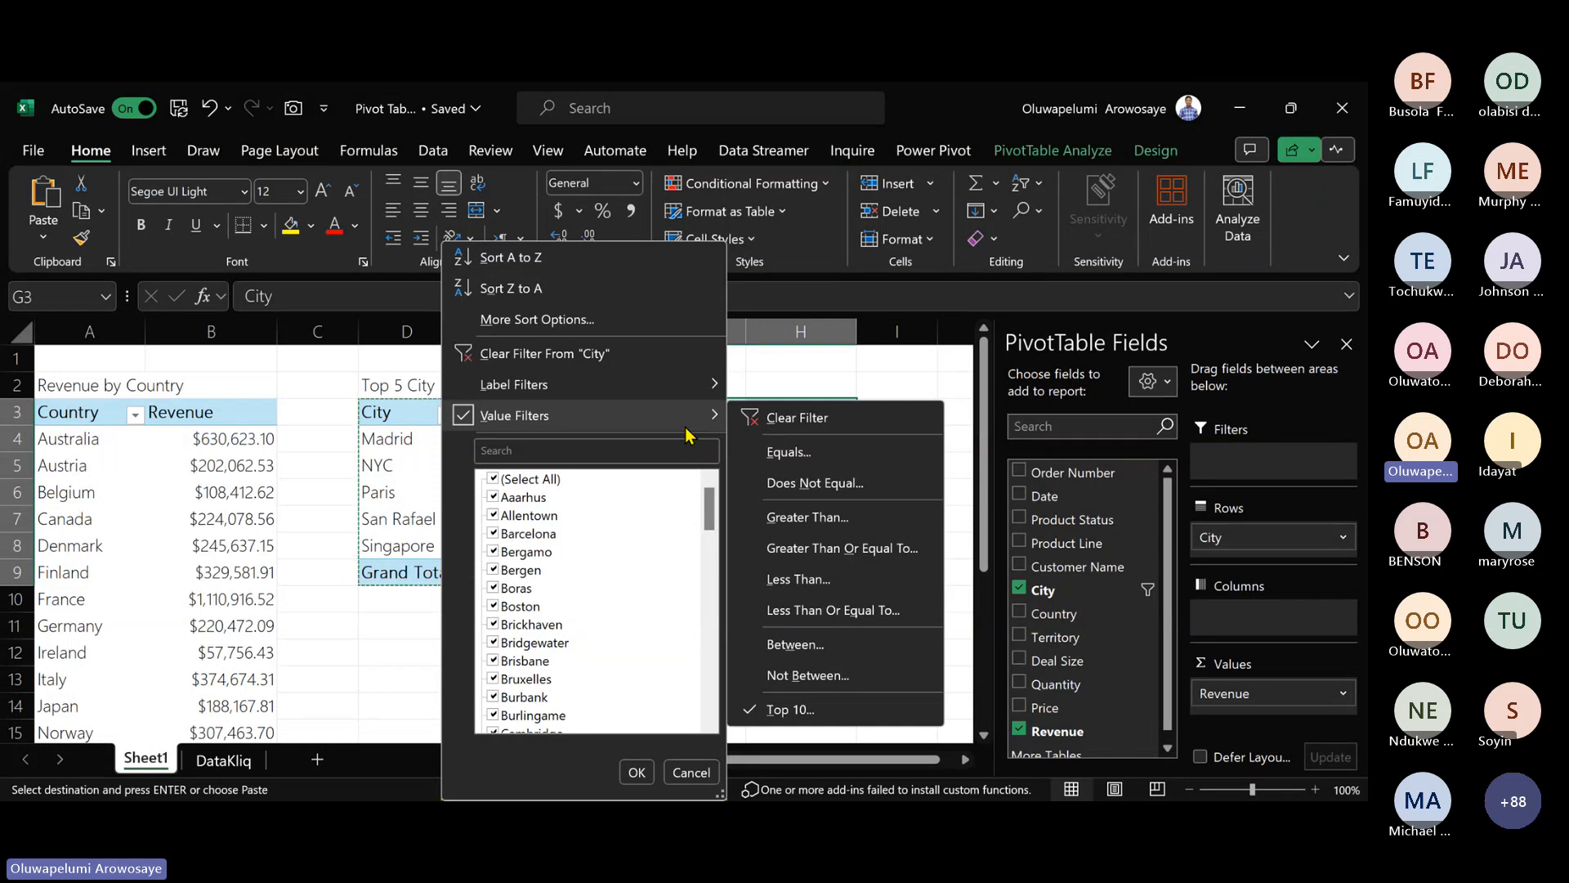
{"action": "key", "text": "Escape"}
{"action": "left_click", "coordinate": [736, 415]}
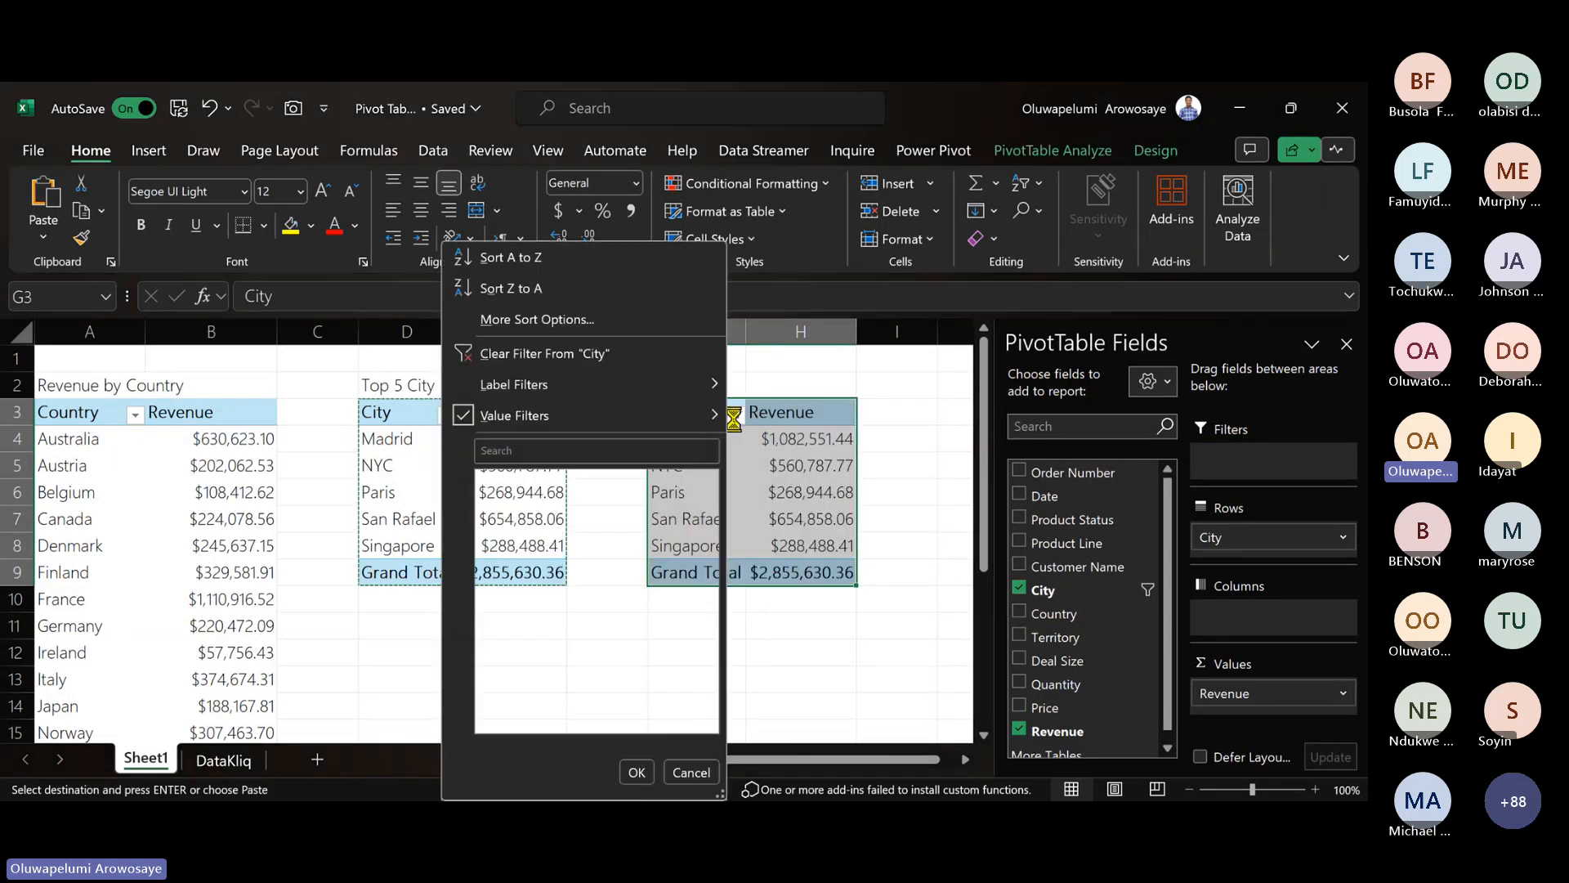
{"action": "key", "text": "Escape"}
- Filter the City field of the copied PivotTable at G3 to the bottom 5 items by Revenue
{"action": "left_click", "coordinate": [735, 415]}
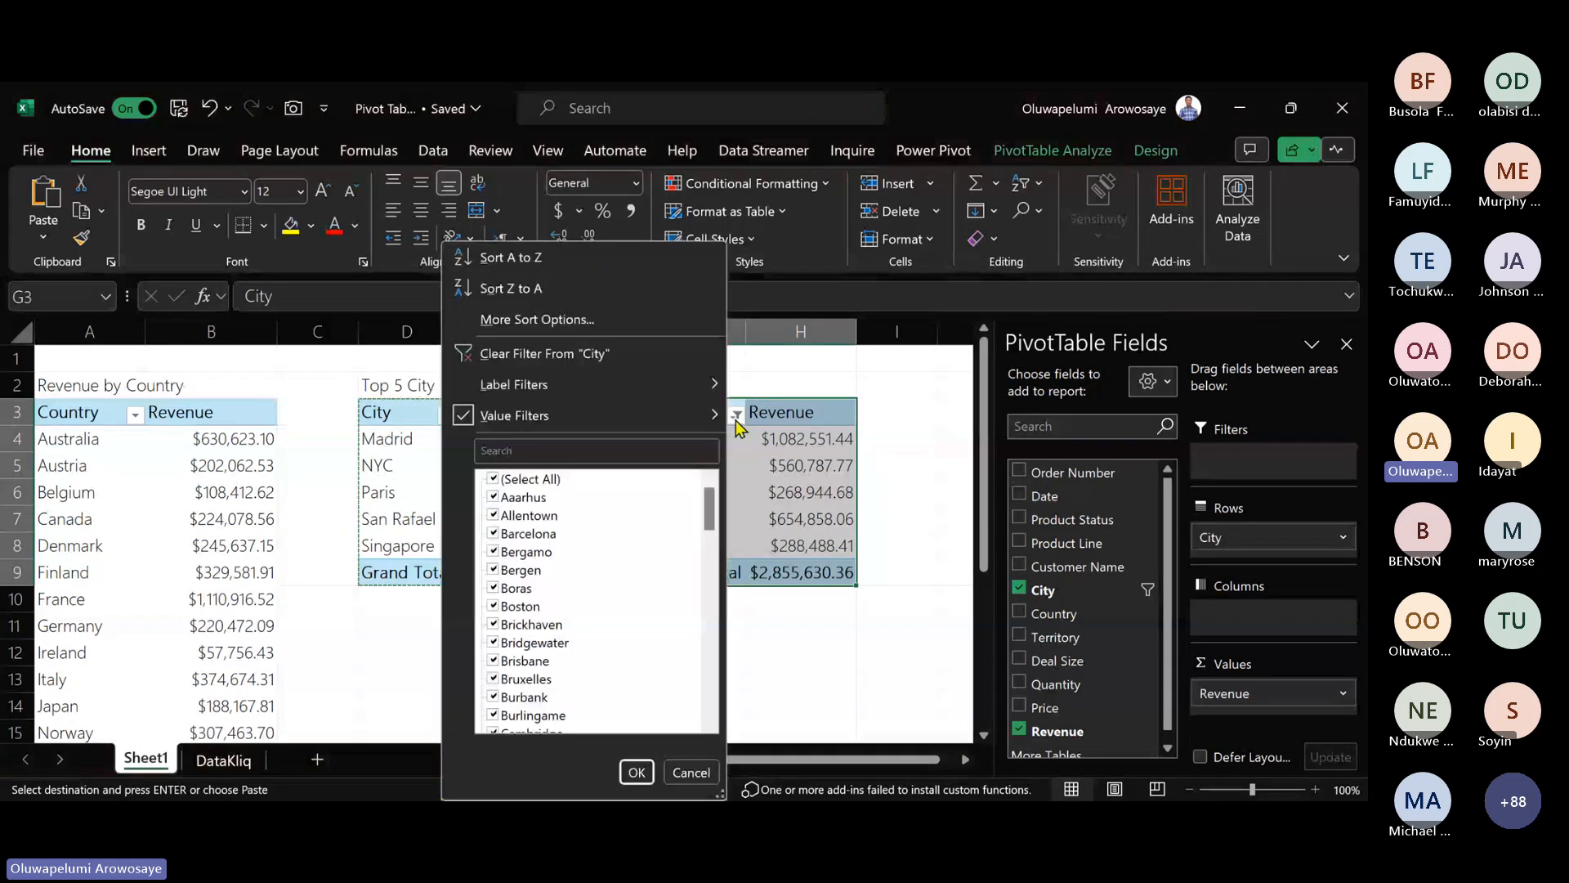
{"action": "mouse_move", "coordinate": [670, 416]}
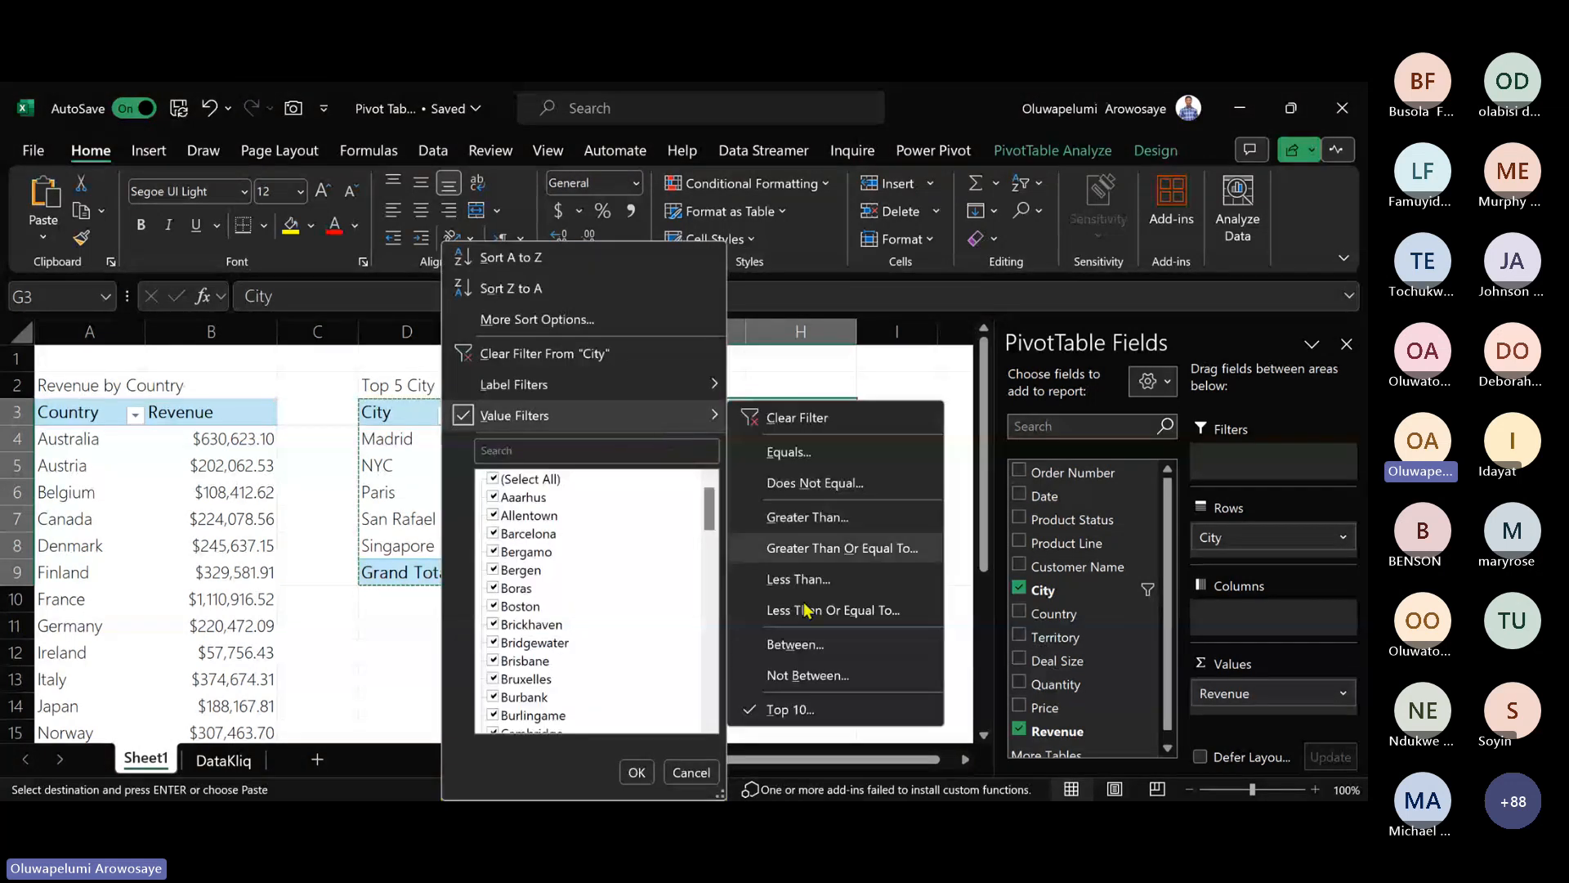
{"action": "left_click", "coordinate": [828, 717]}
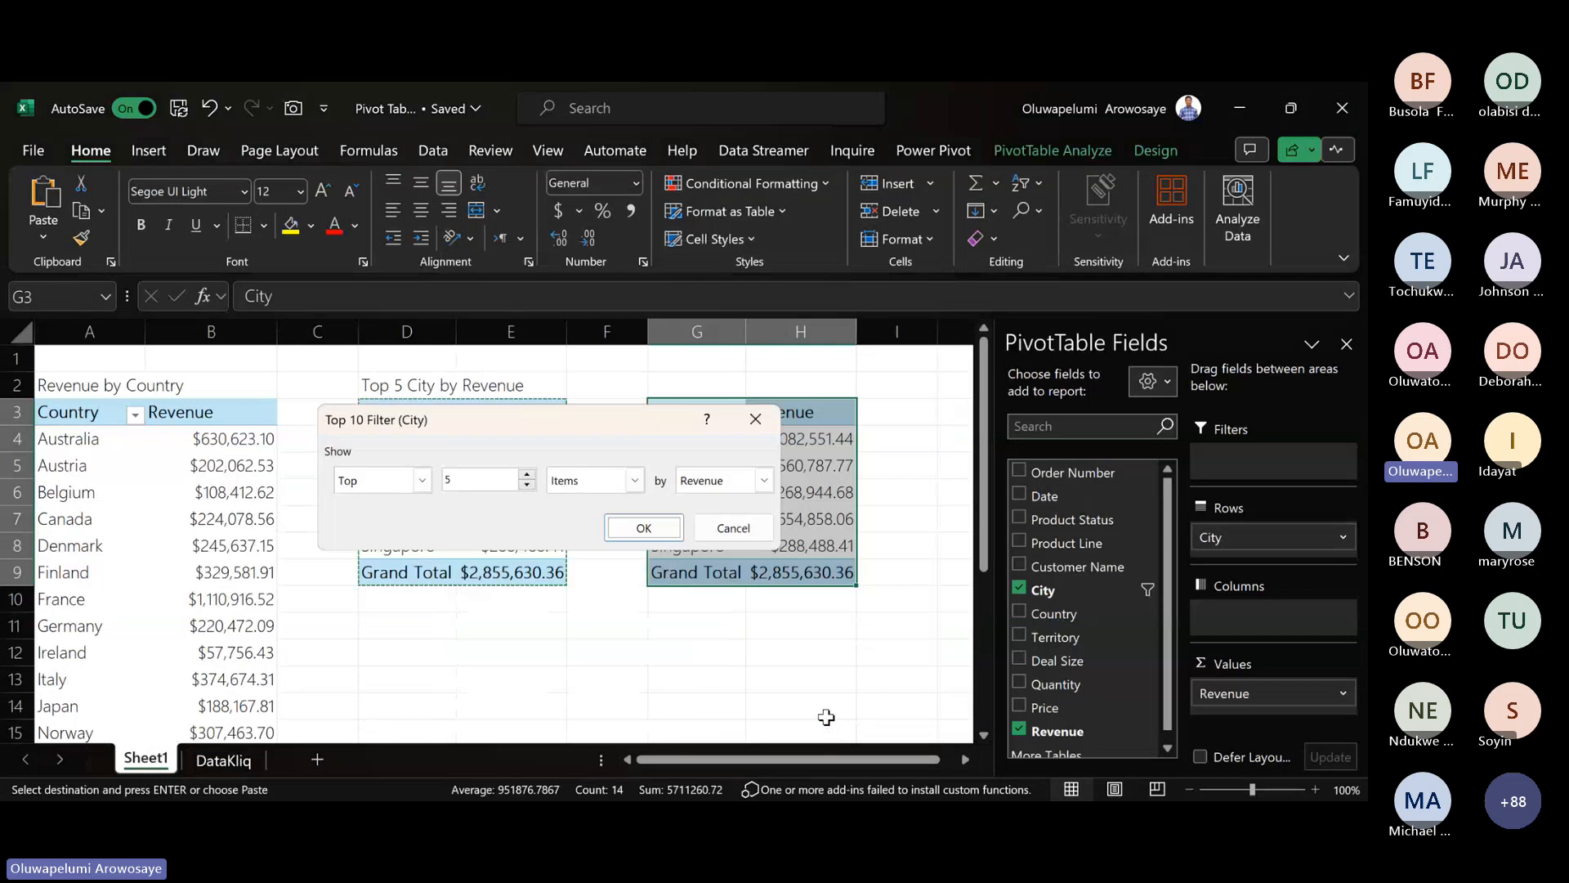
{"action": "left_click", "coordinate": [423, 481]}
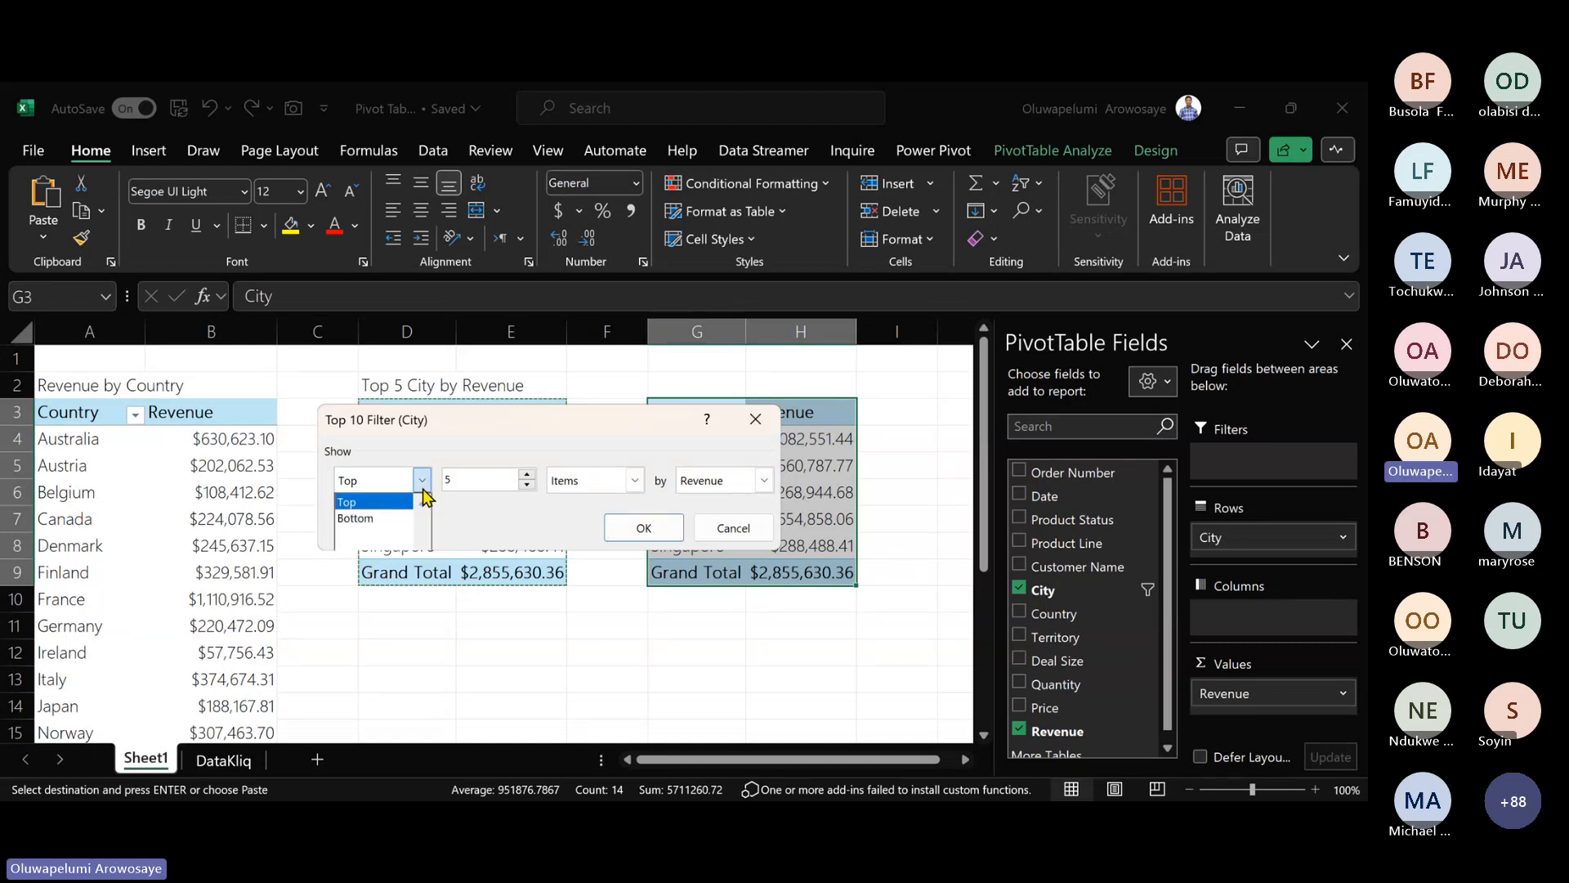
{"action": "key", "text": "Down"}
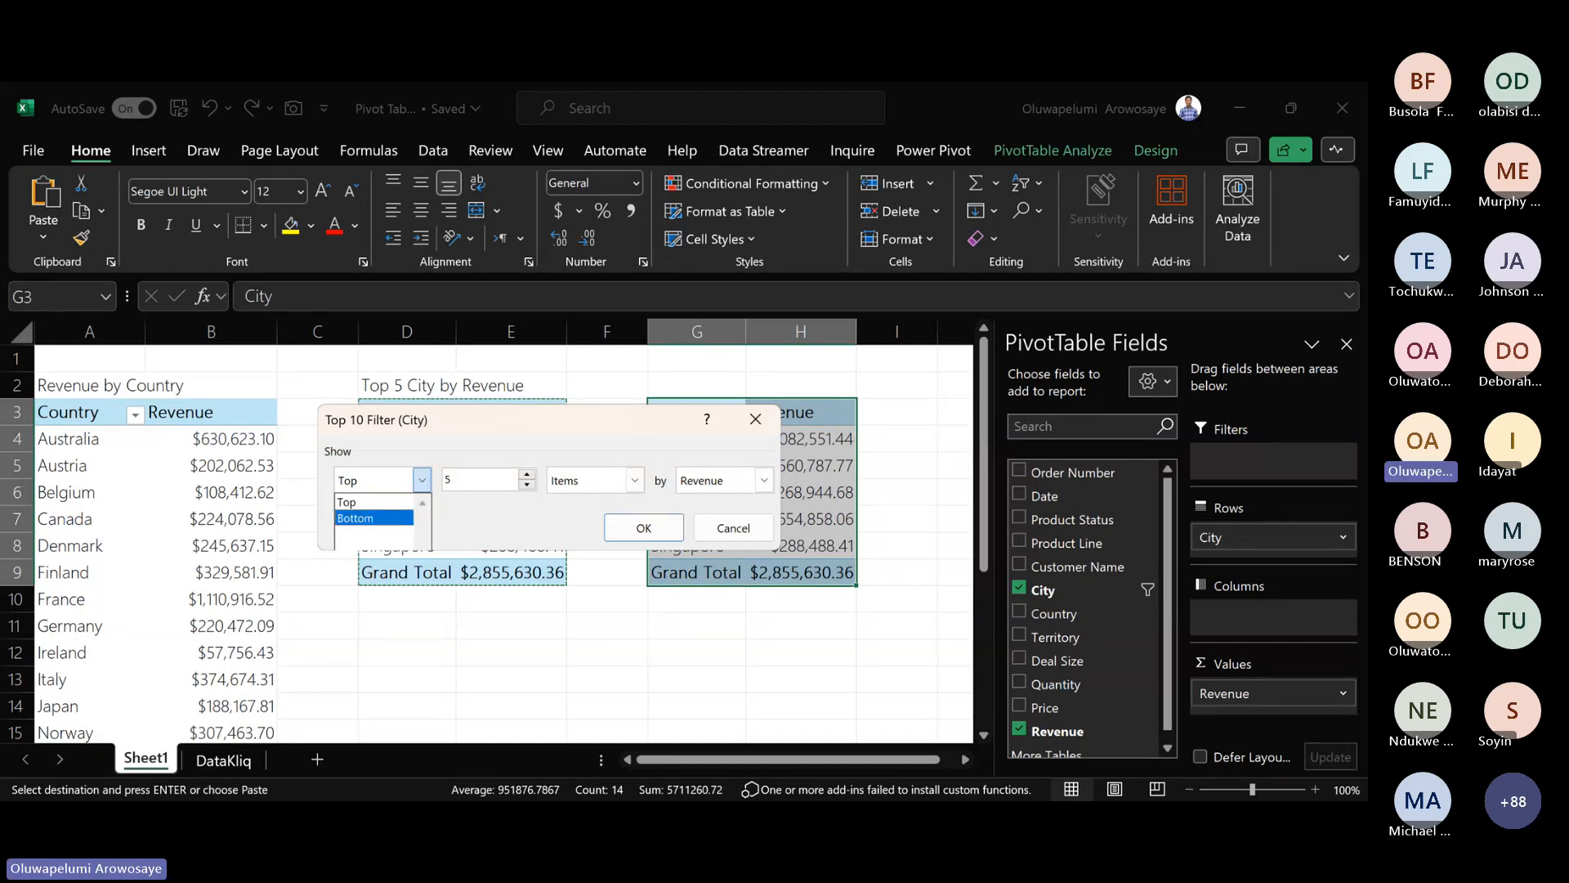
{"action": "left_click", "coordinate": [393, 519]}
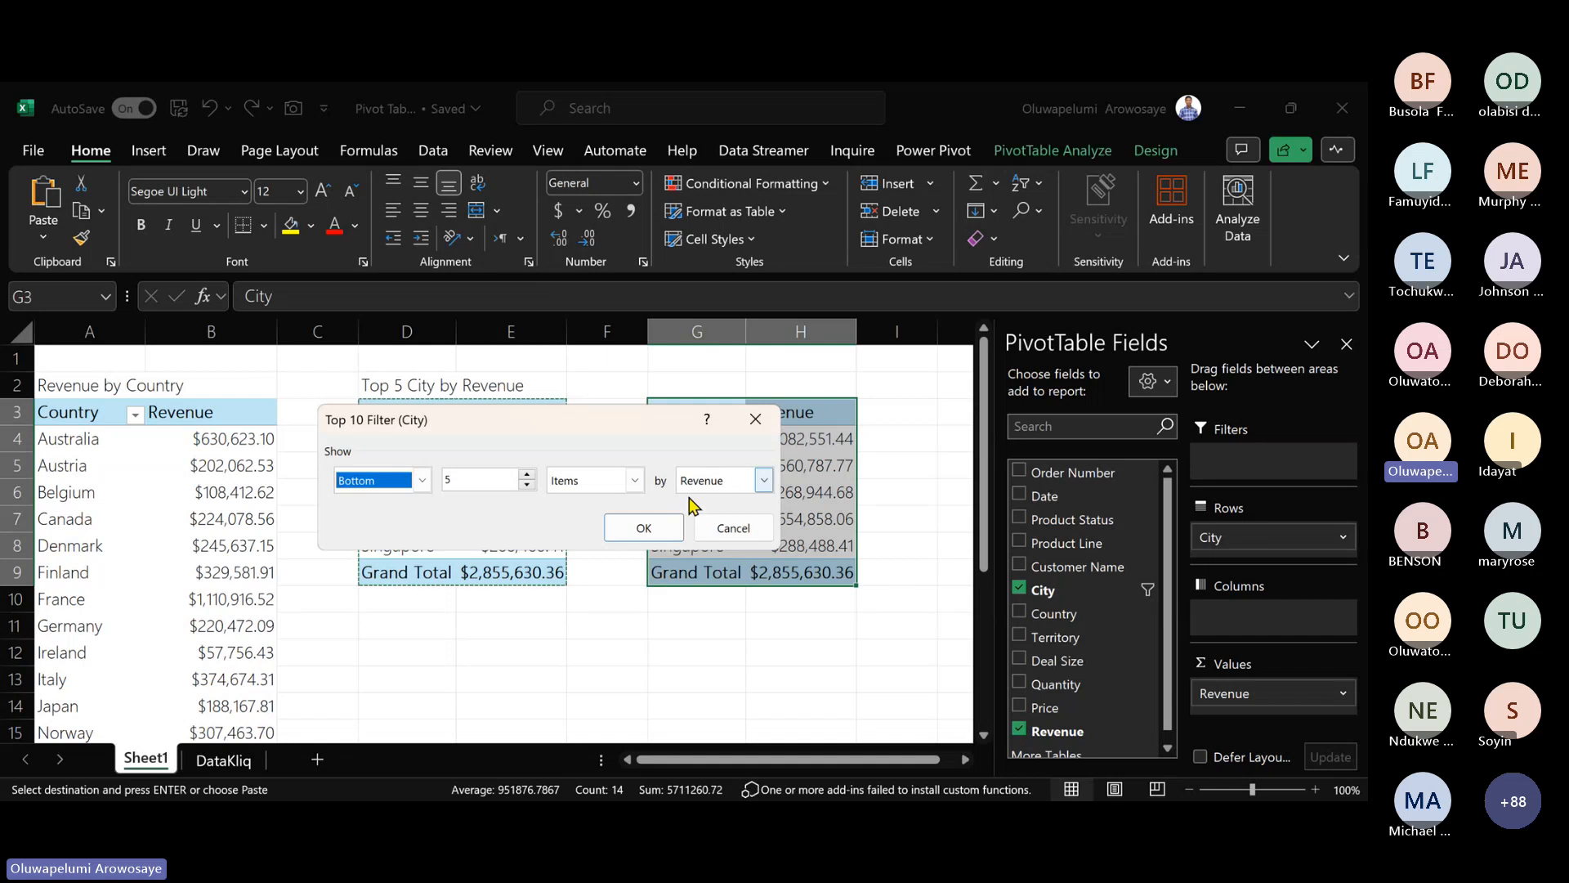
{"action": "left_click", "coordinate": [644, 527]}
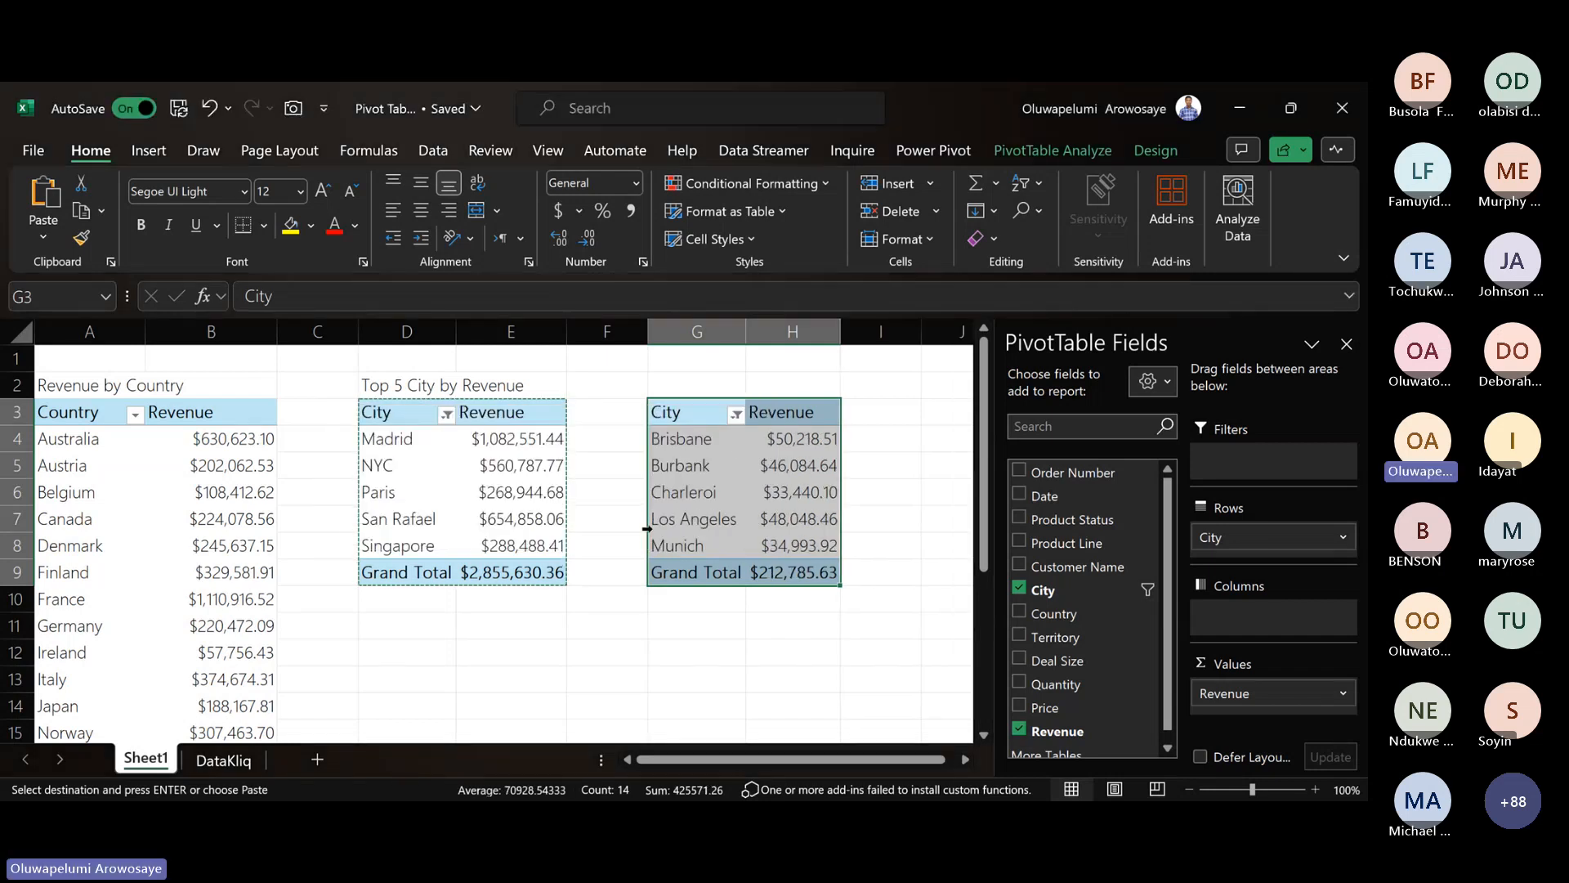
{"action": "left_click", "coordinate": [799, 494]}
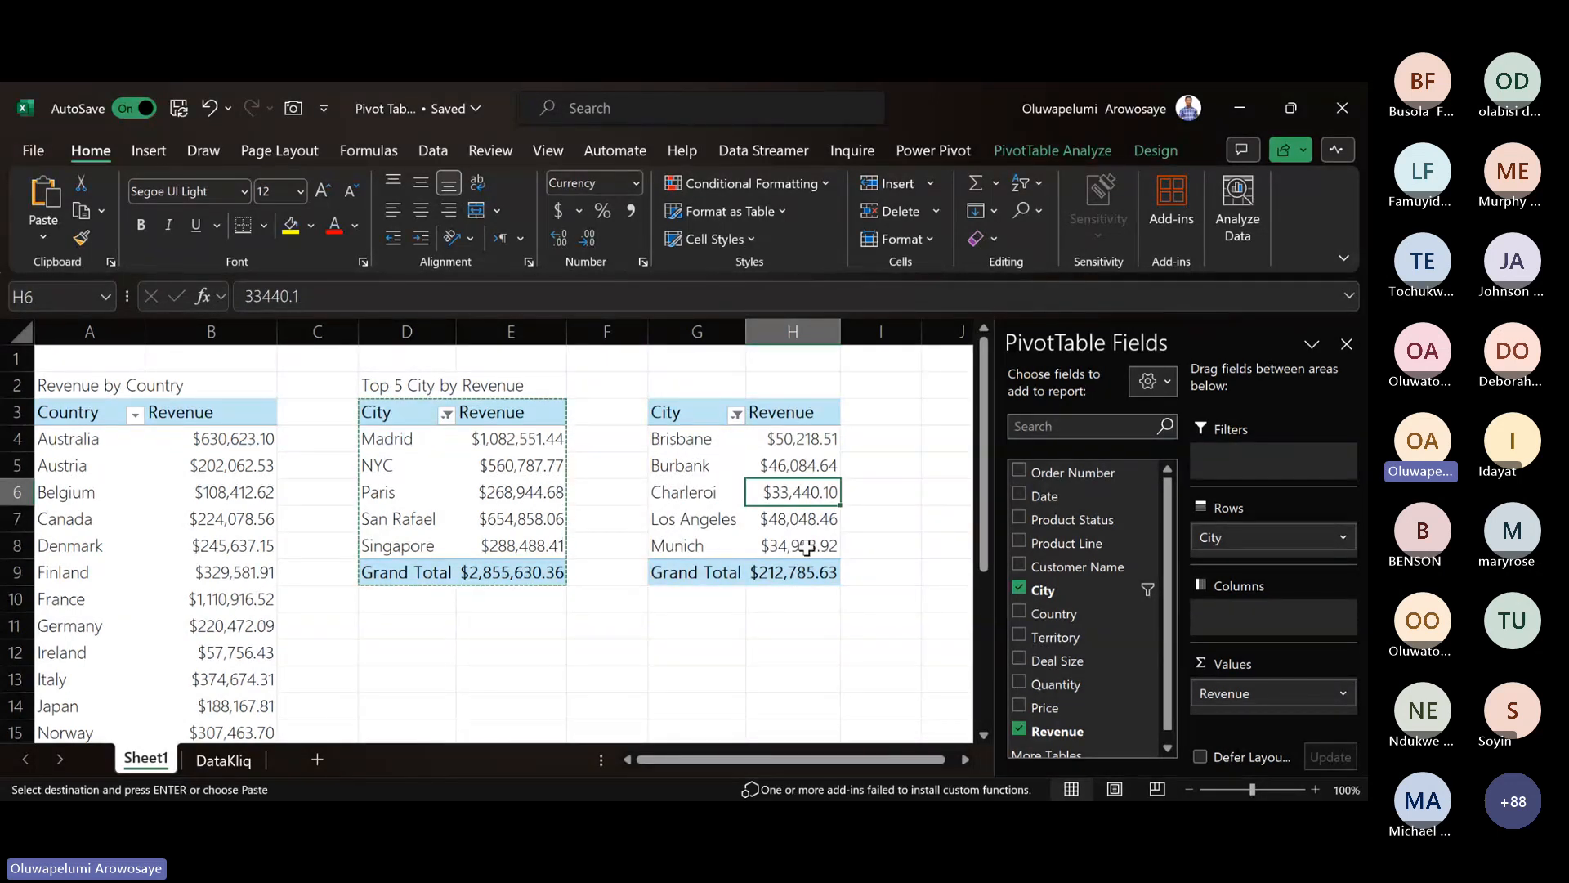
- Title the copied PivotTable "Bottom 5 City by Revenue" in G2
{"action": "left_click", "coordinate": [702, 388]}
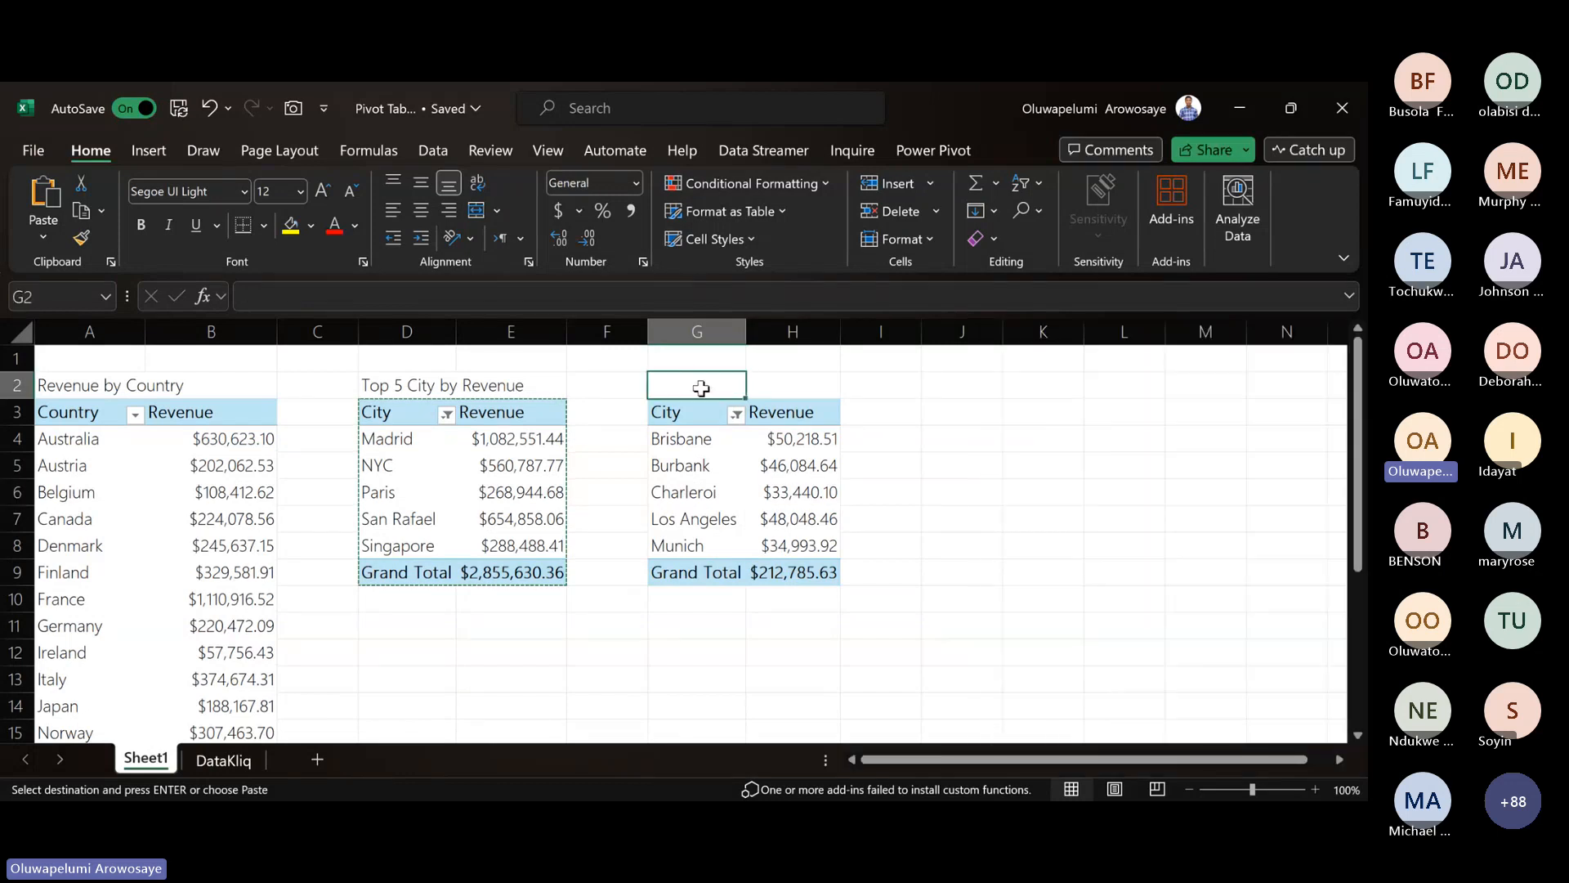
{"action": "type", "text": "Bottom"}
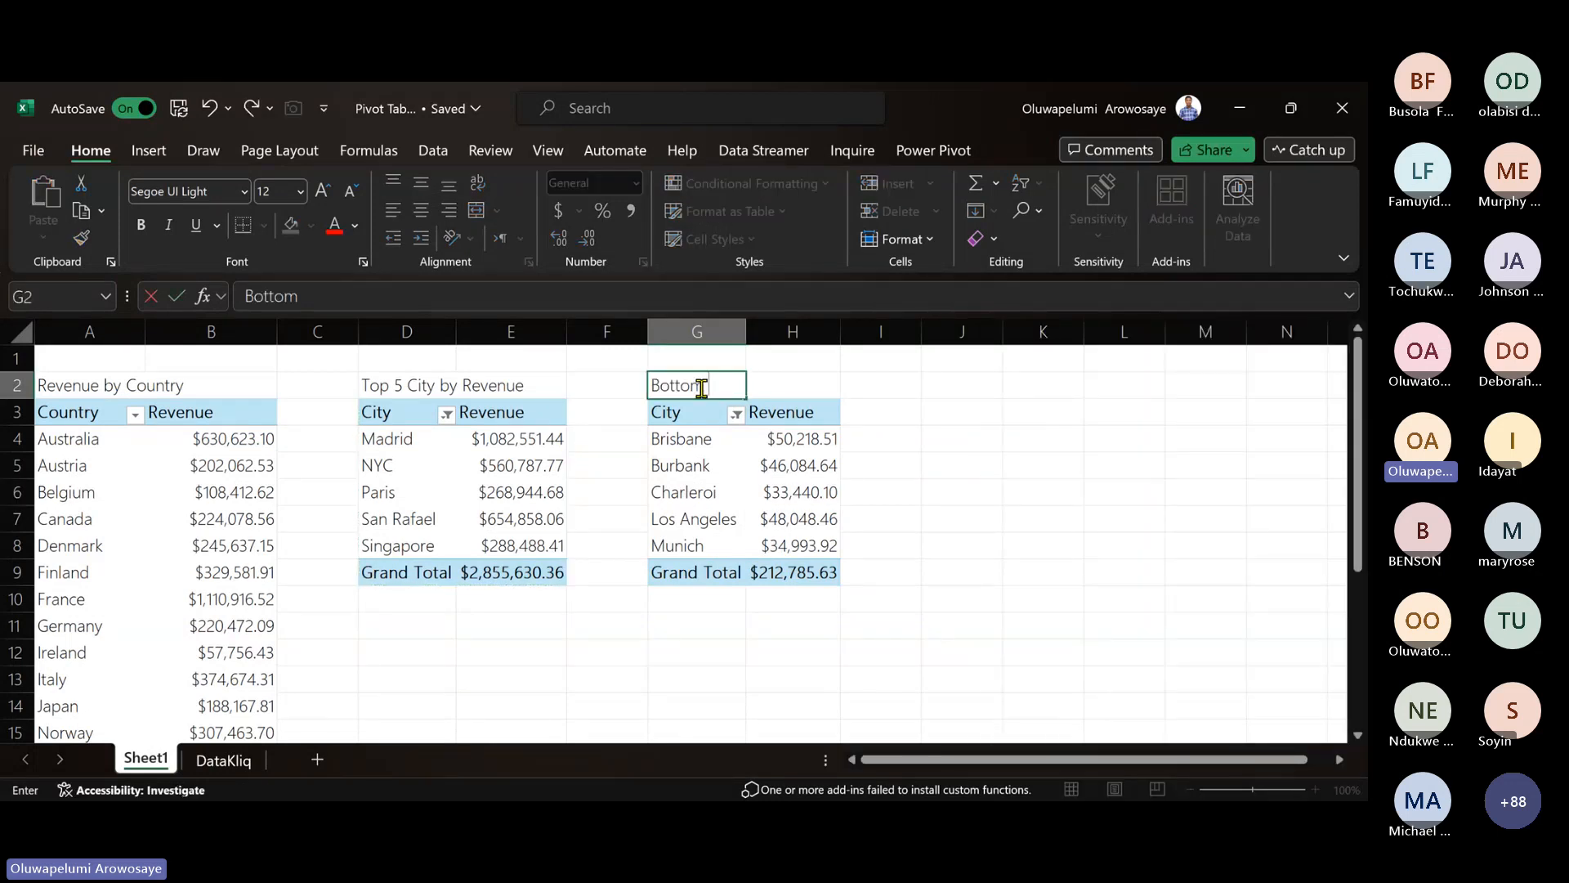
{"action": "type", "text": " 5 City by Revenue"}
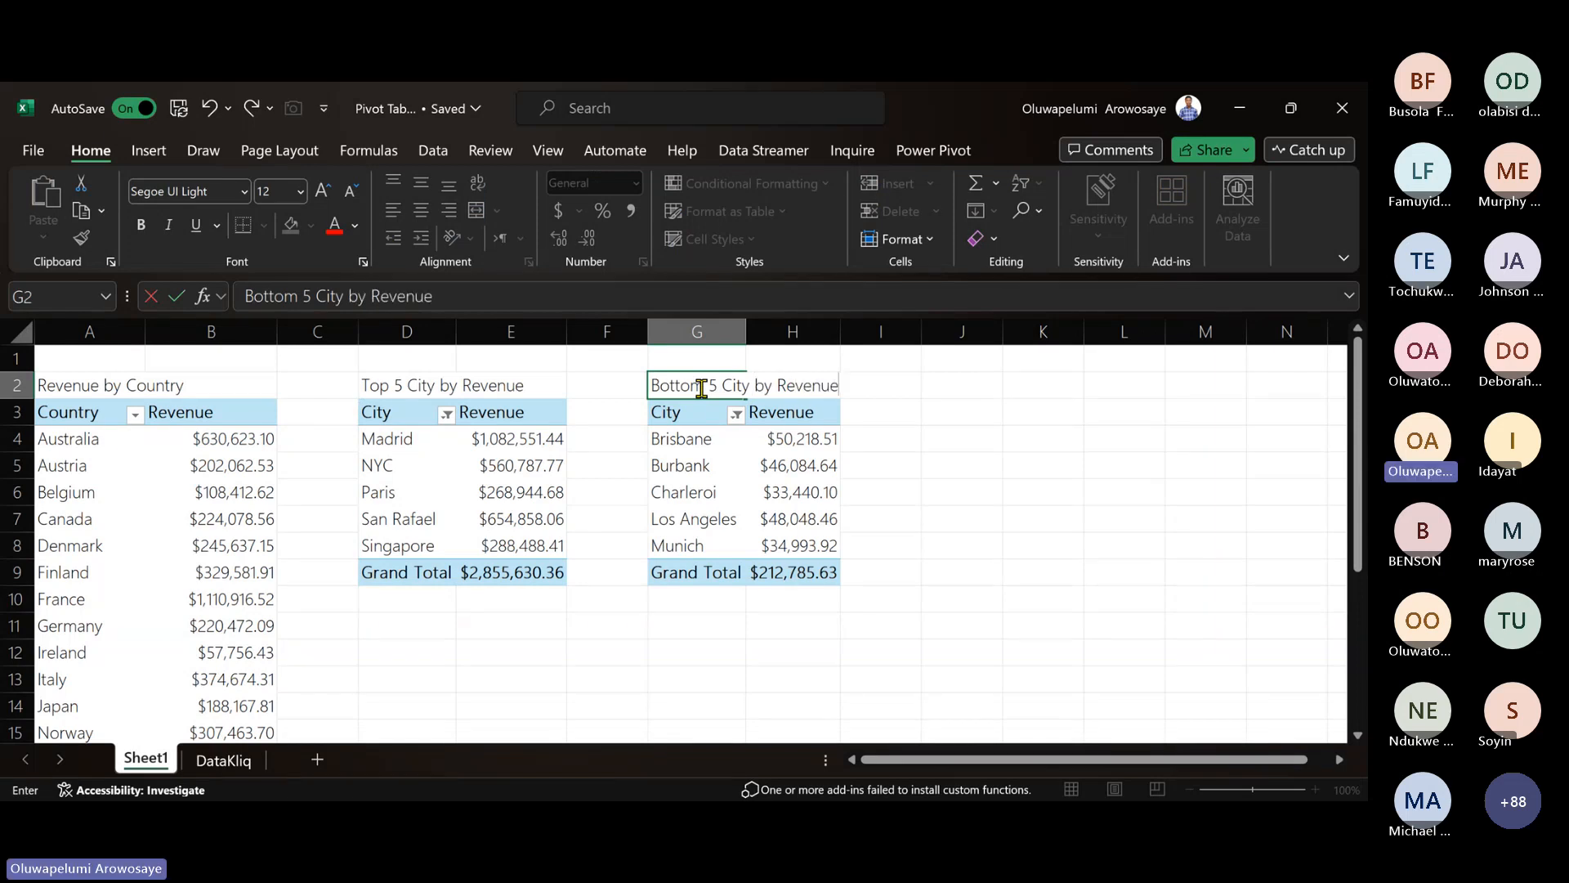
{"action": "key", "text": "Return"}
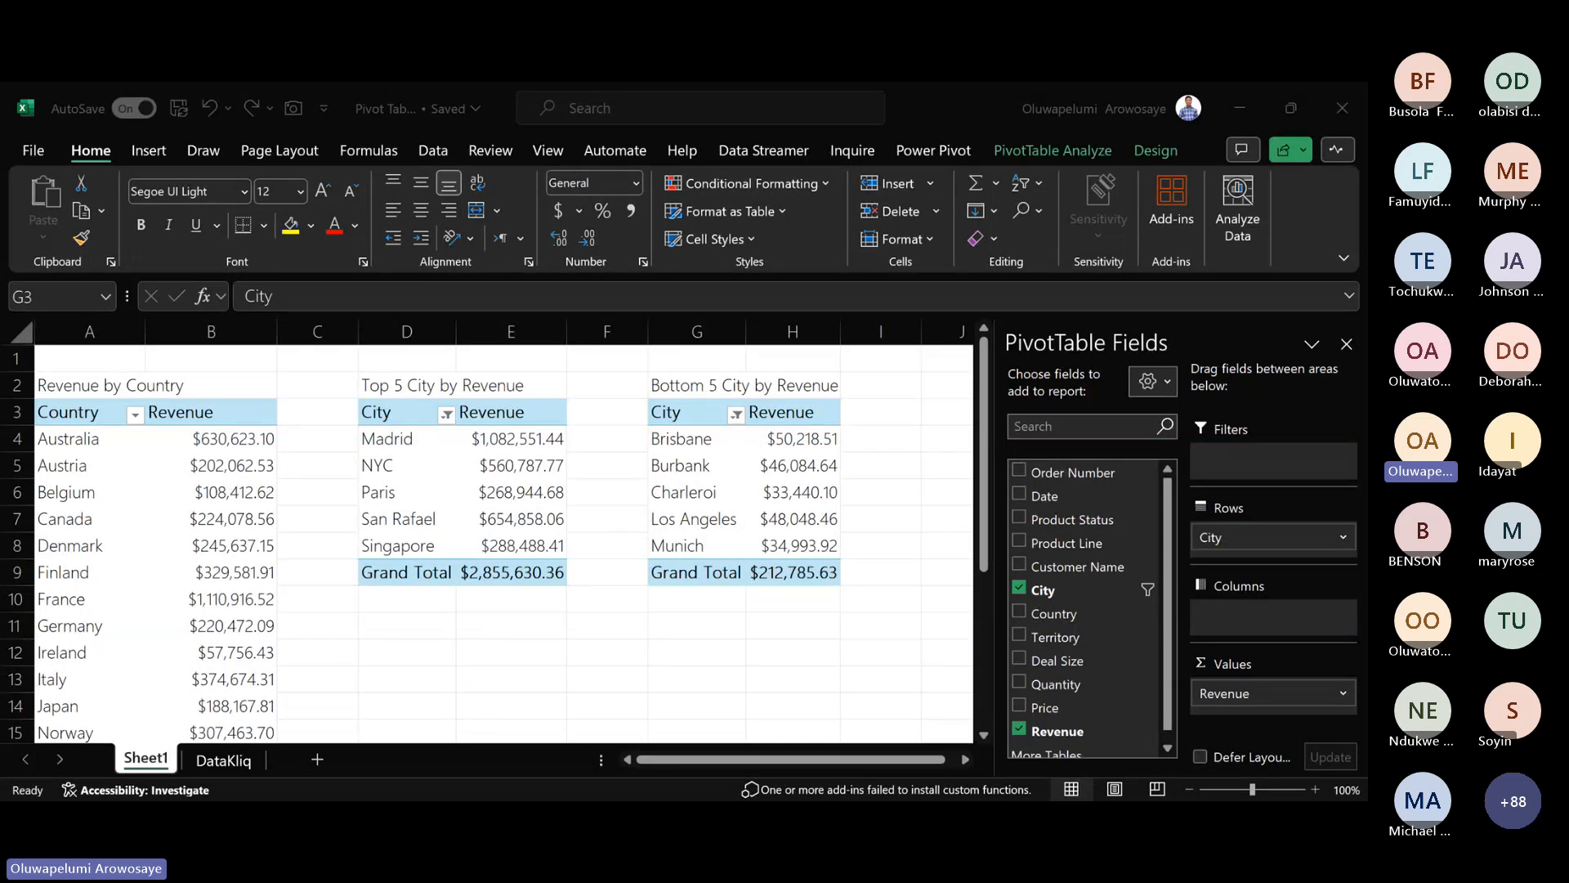
- Summarize the Revenue values of the Top 5 City by Revenue PivotTable by Average
{"action": "key", "text": "alt+Tab"}
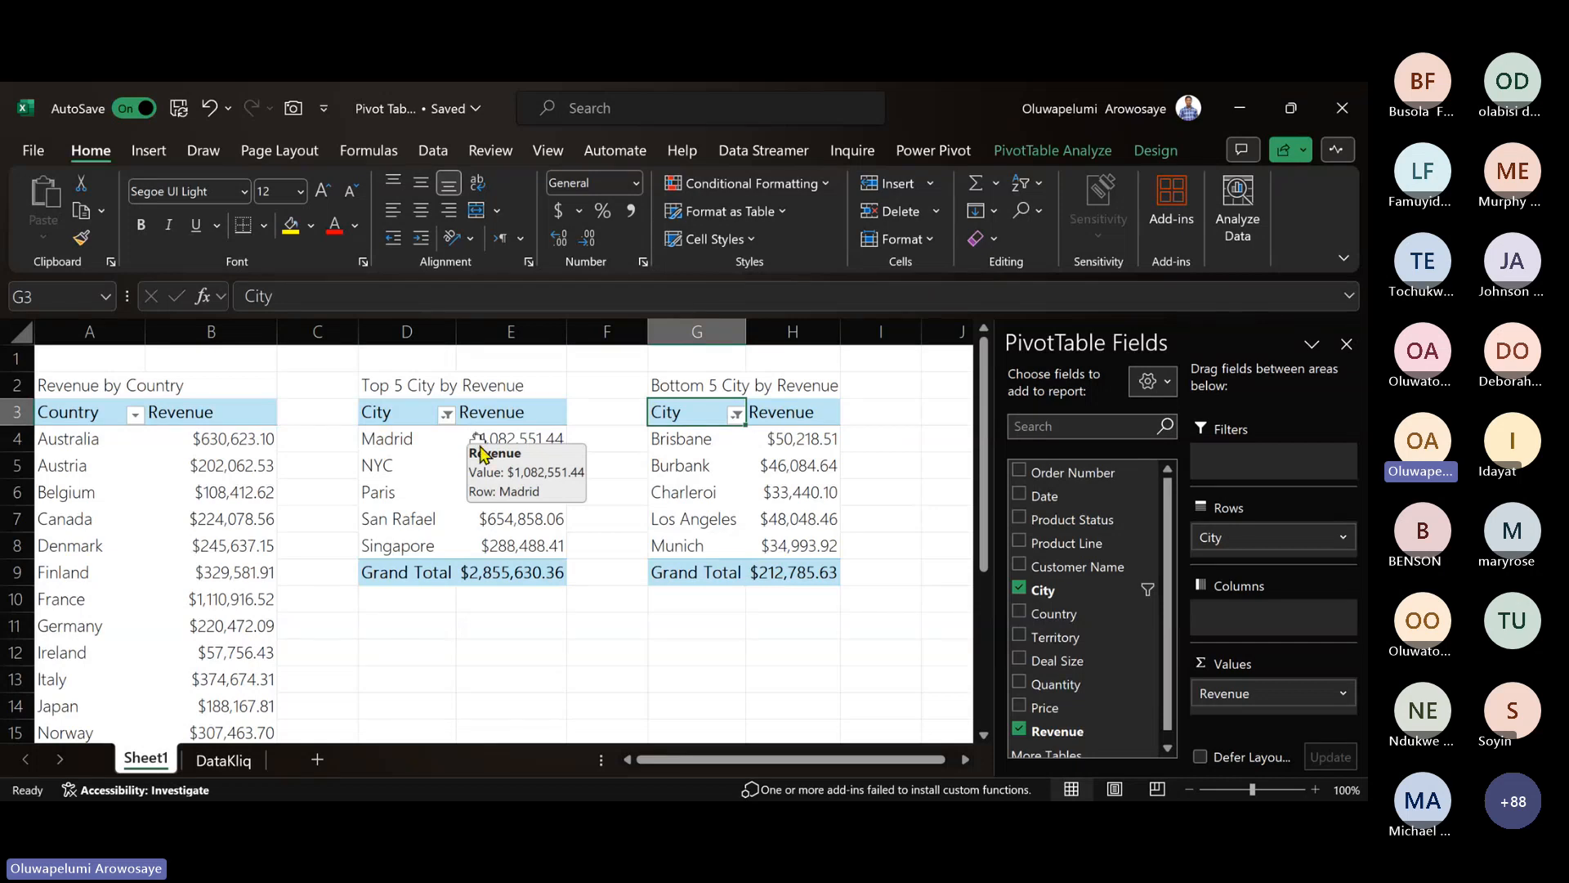
{"action": "left_click", "coordinate": [503, 491]}
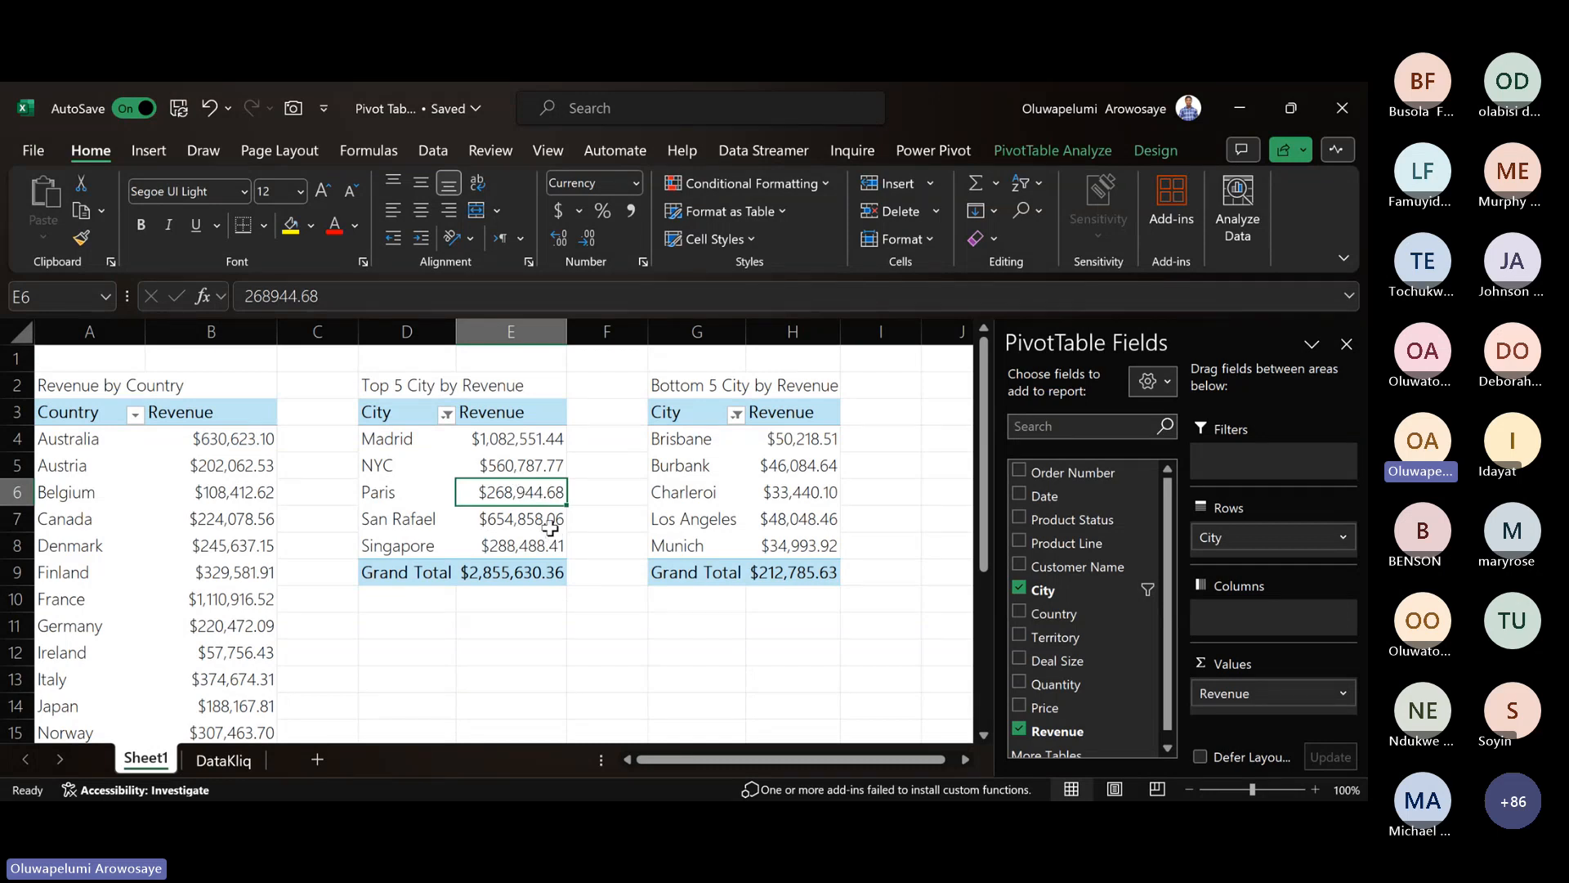
{"action": "right_click", "coordinate": [548, 492]}
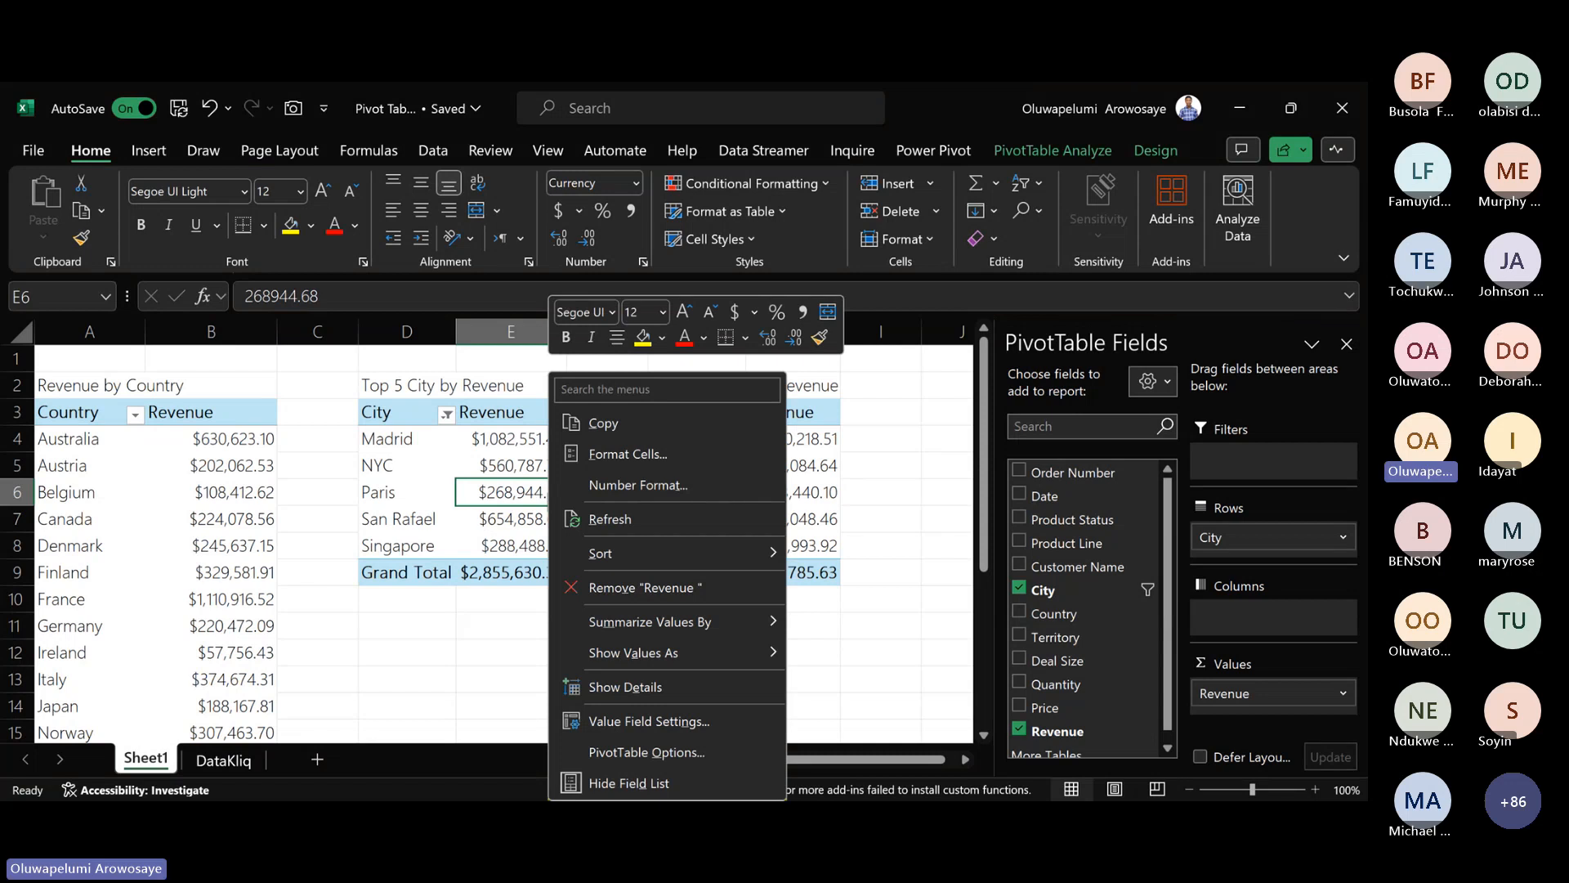
{"action": "mouse_move", "coordinate": [709, 657]}
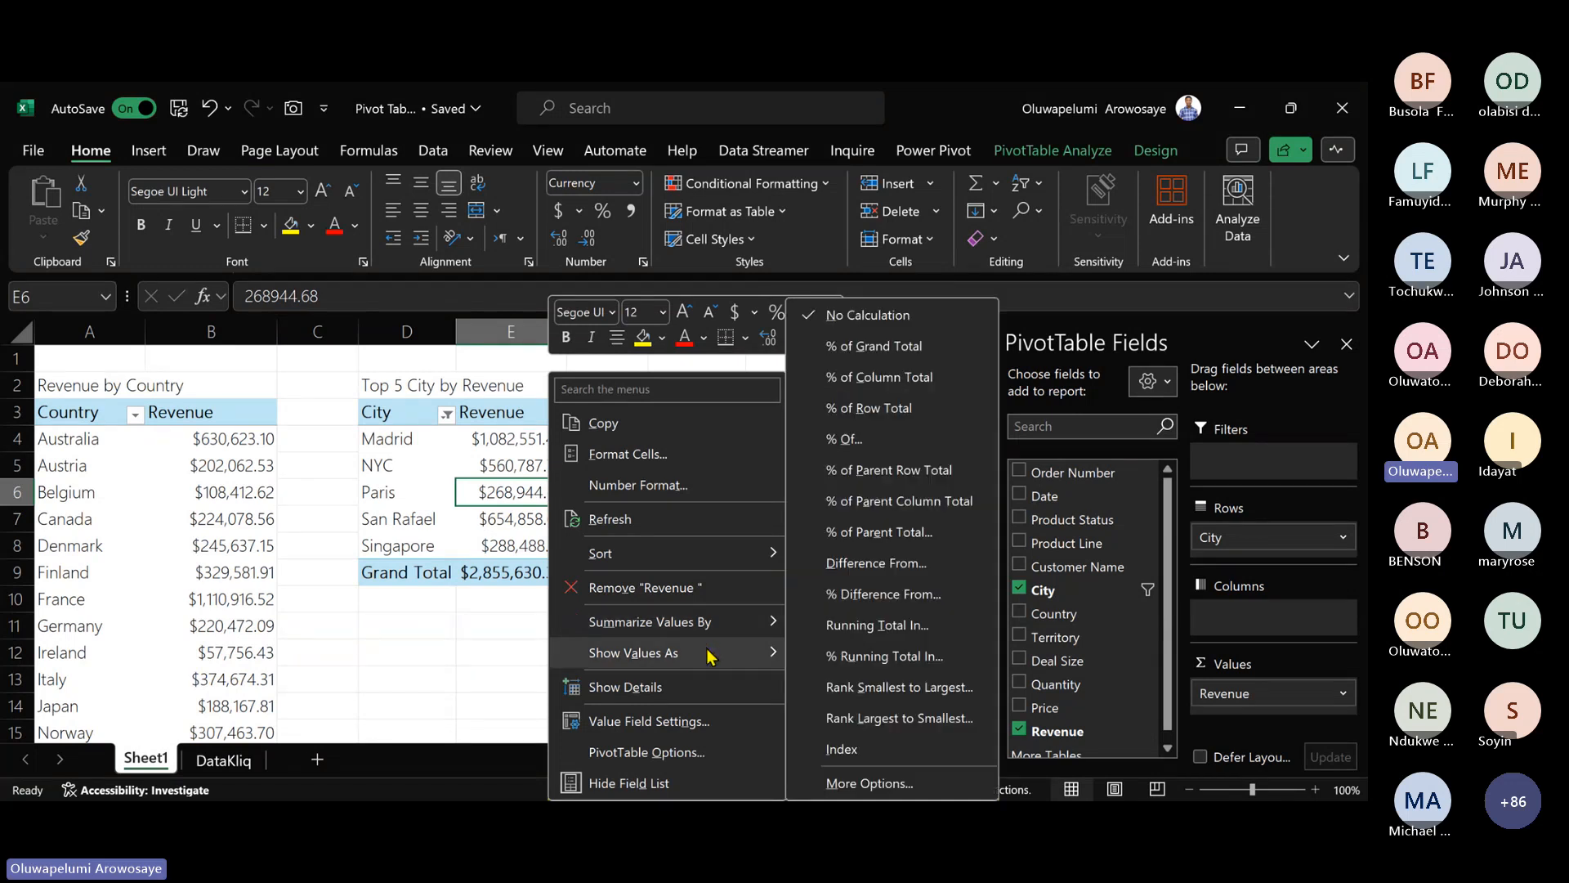
{"action": "mouse_move", "coordinate": [669, 625]}
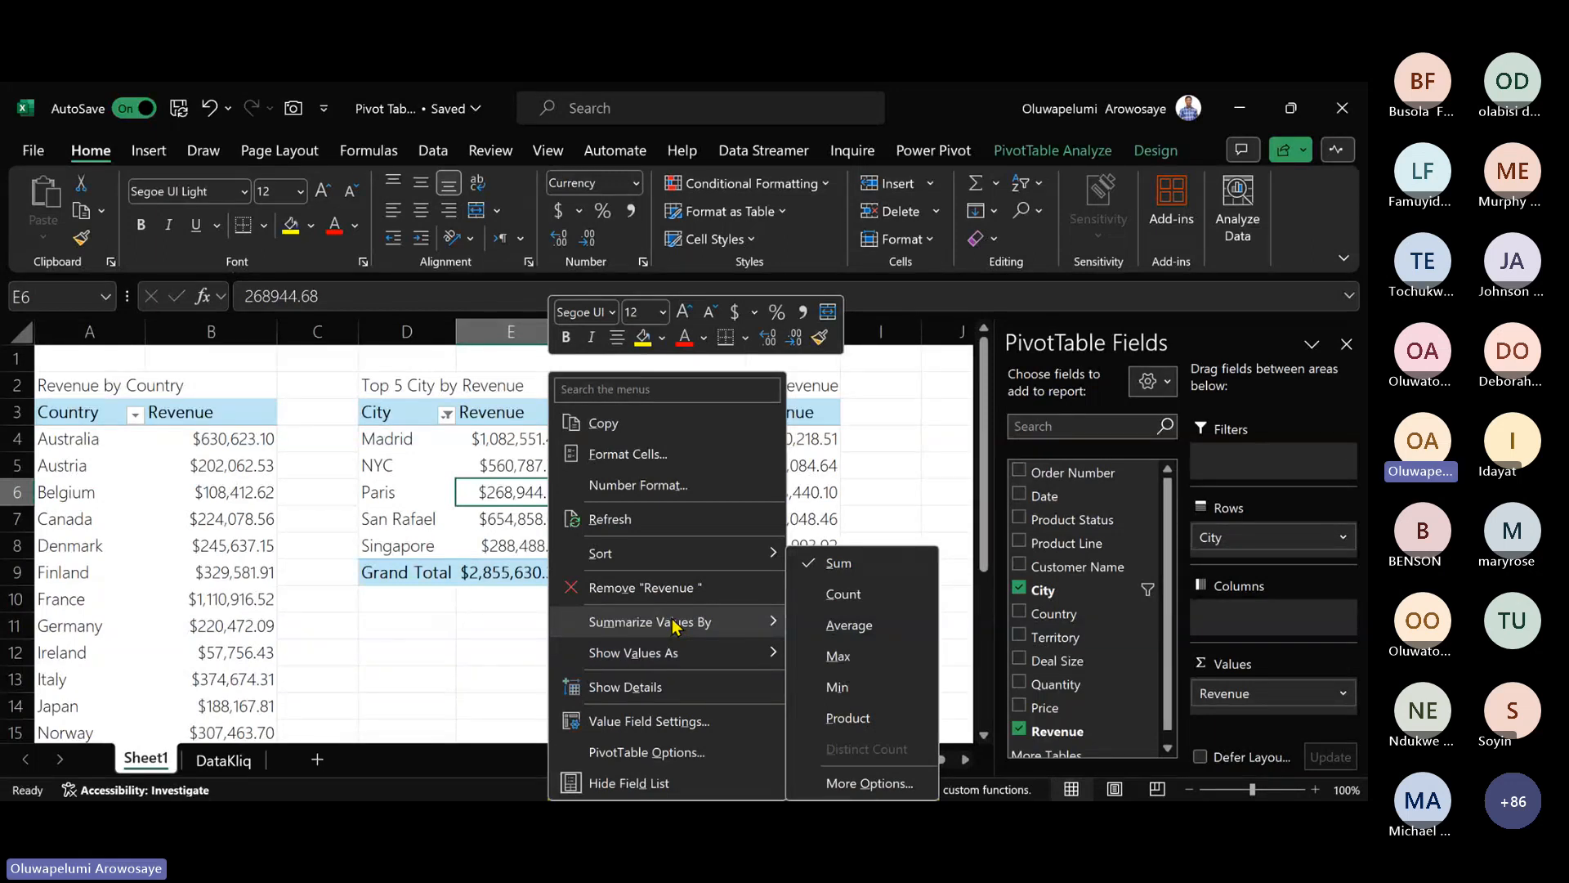
{"action": "left_click", "coordinate": [822, 636]}
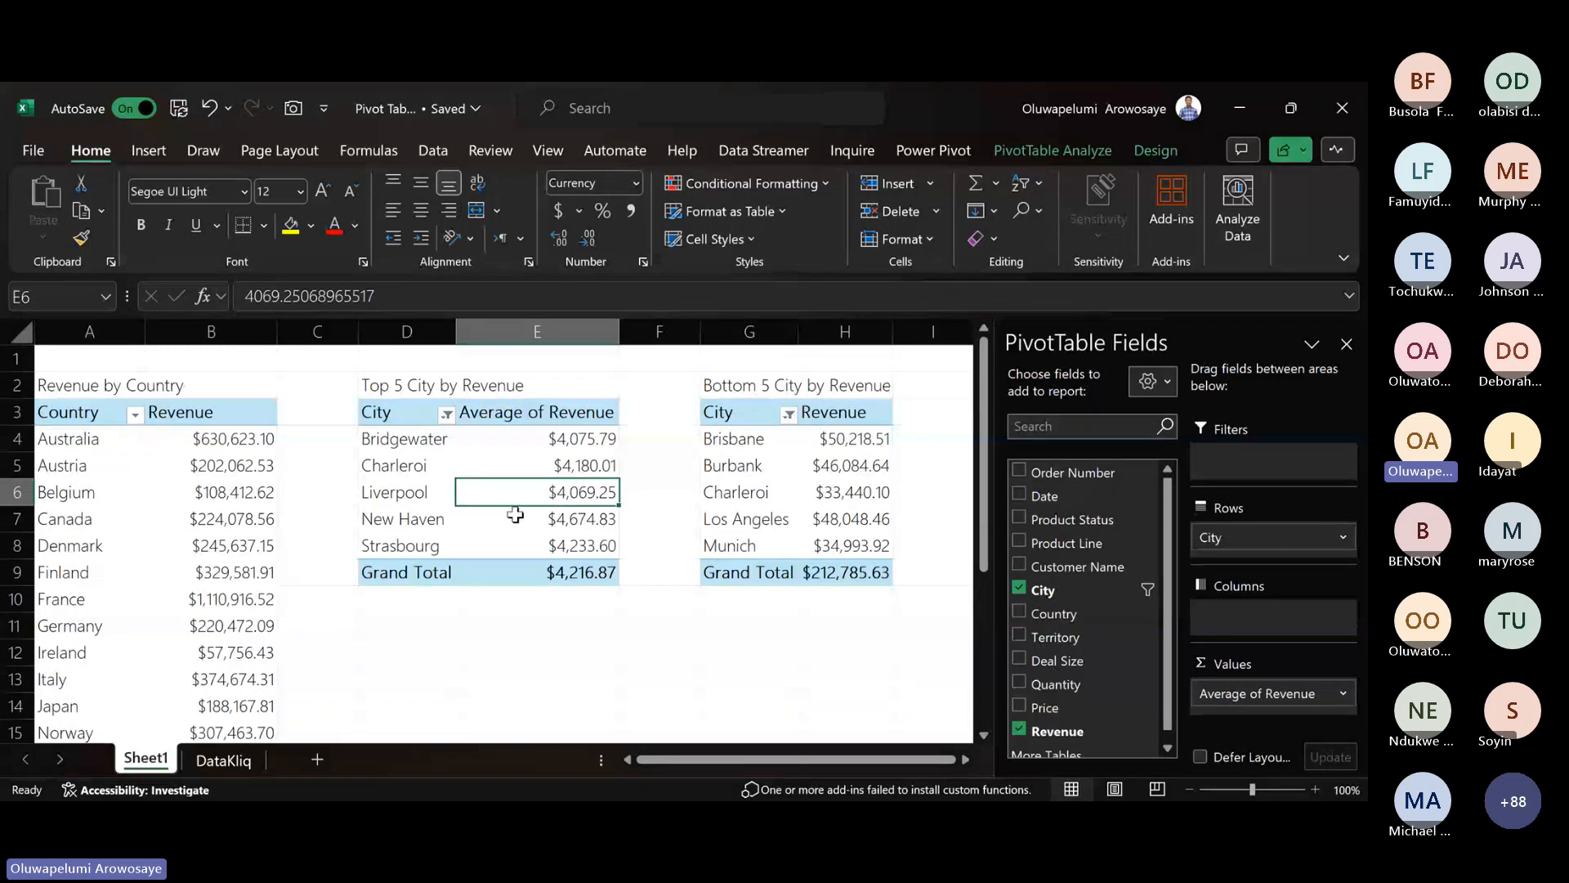
- Insert a default column PivotChart from the Top 5 City by Revenue PivotTable and move it slightly over columns D to G
{"action": "left_click", "coordinate": [835, 470]}
{"action": "left_click", "coordinate": [552, 497]}
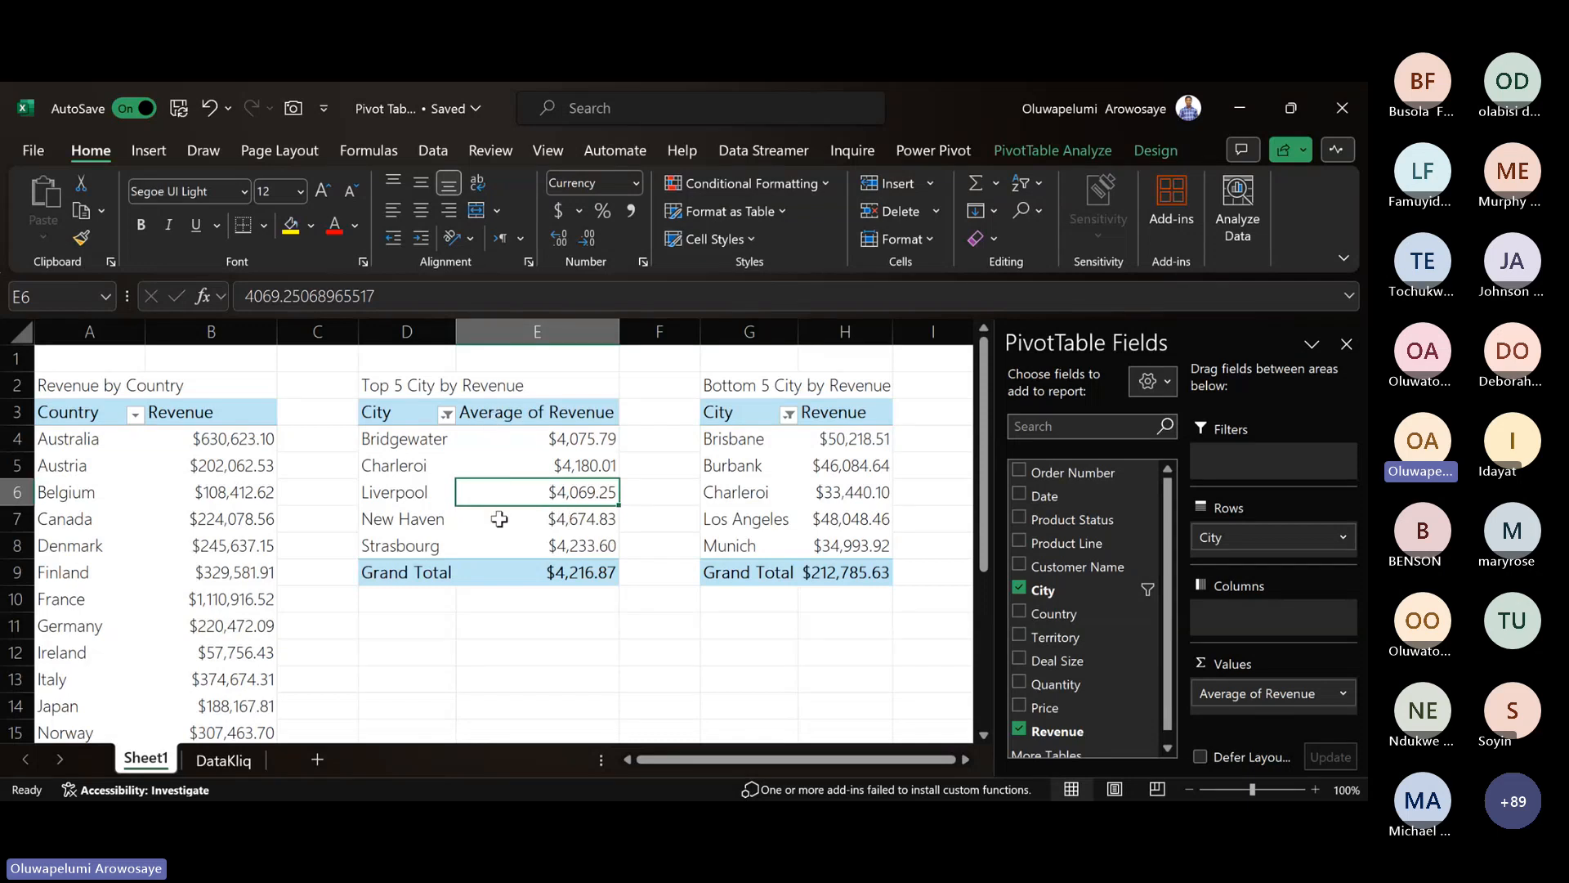
{"action": "mouse_move", "coordinate": [499, 519]}
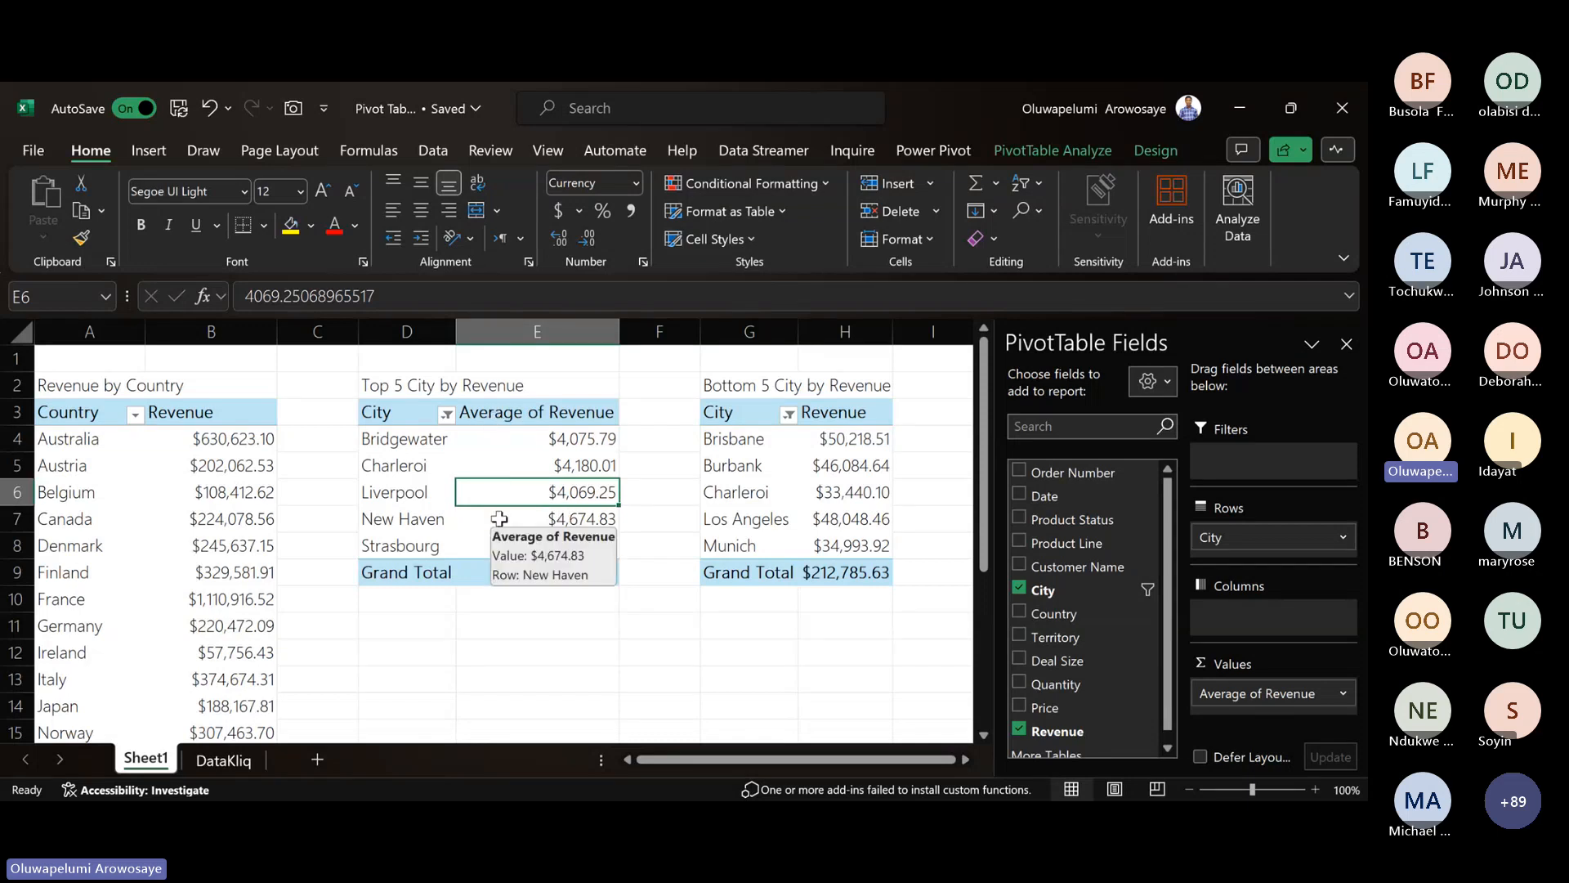
{"action": "key", "text": "alt+F1"}
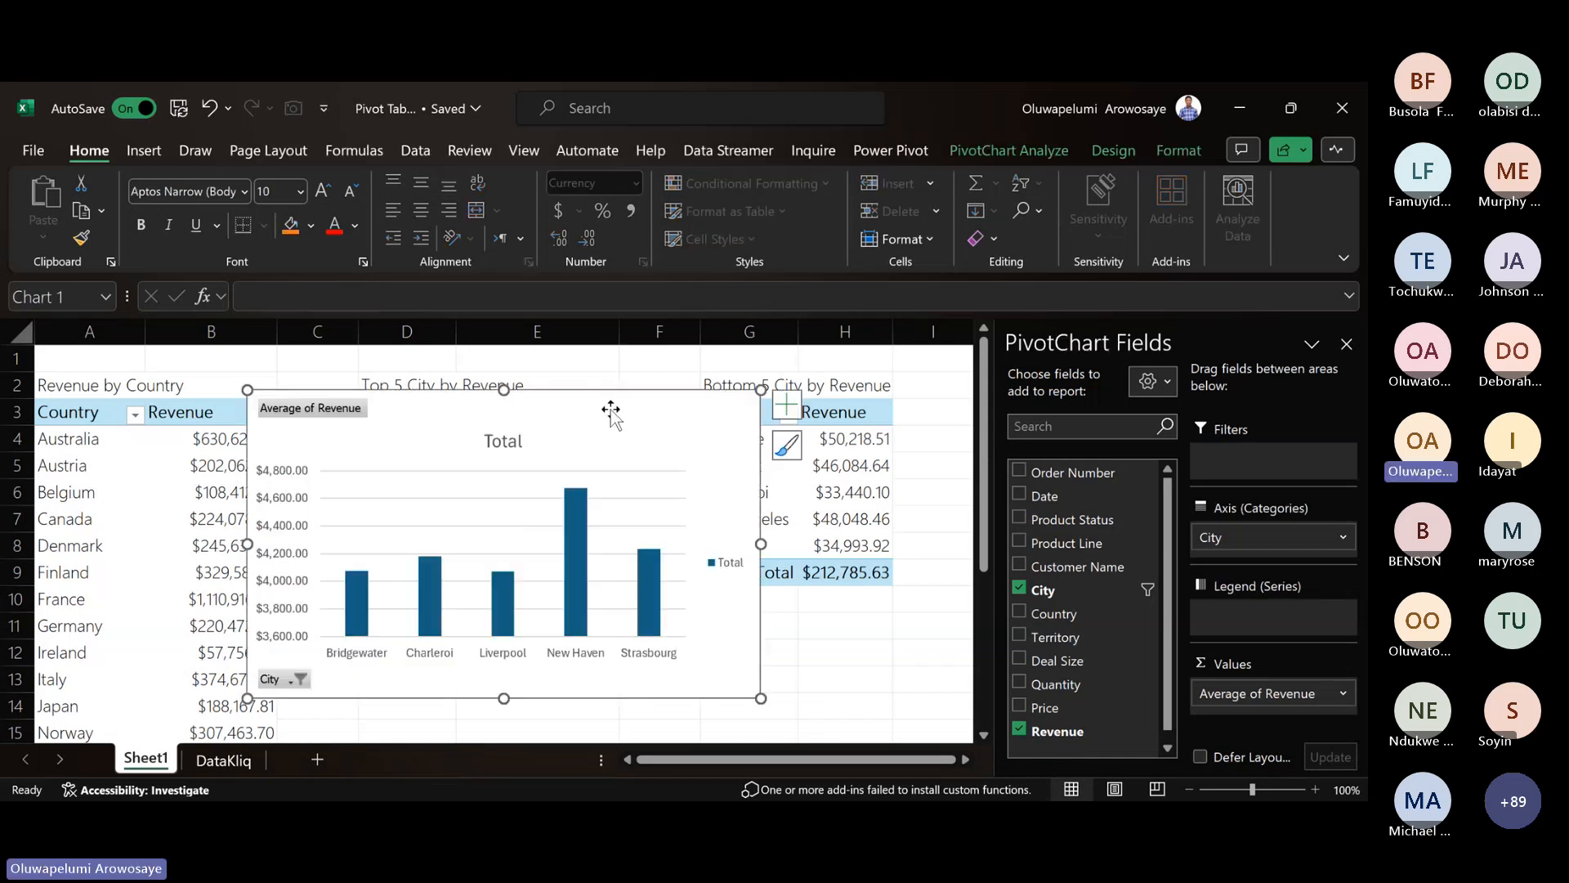
{"action": "left_click_drag", "start_coordinate": [611, 408], "coordinate": [645, 394]}
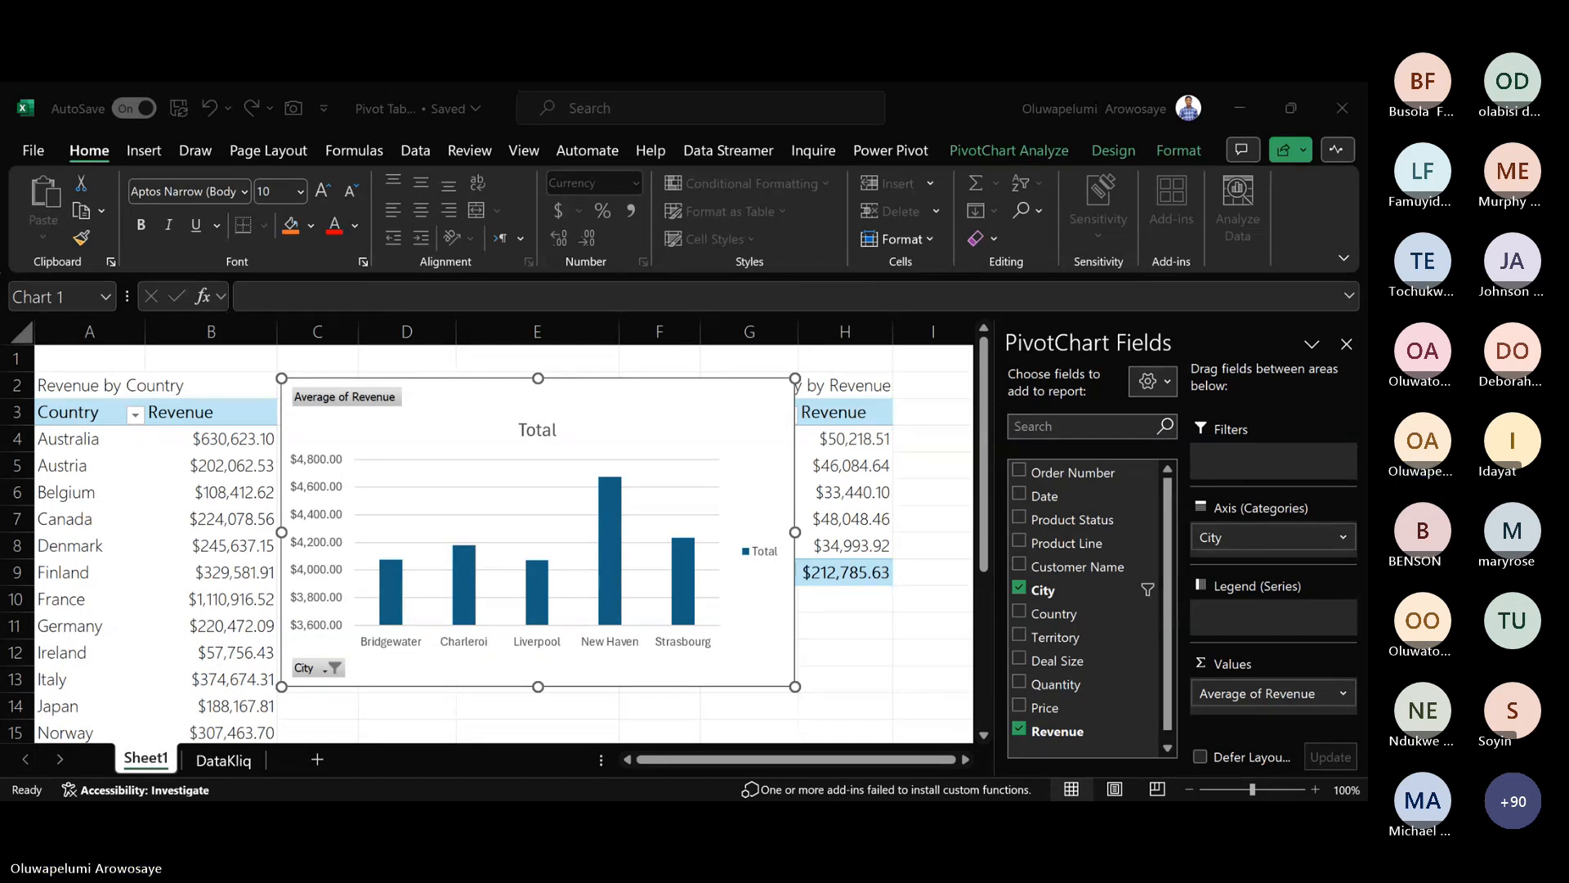
- Shift the Top 5 City PivotChart slightly toward column B and change its chart type to Clustered Bar
{"action": "left_click", "coordinate": [536, 691]}
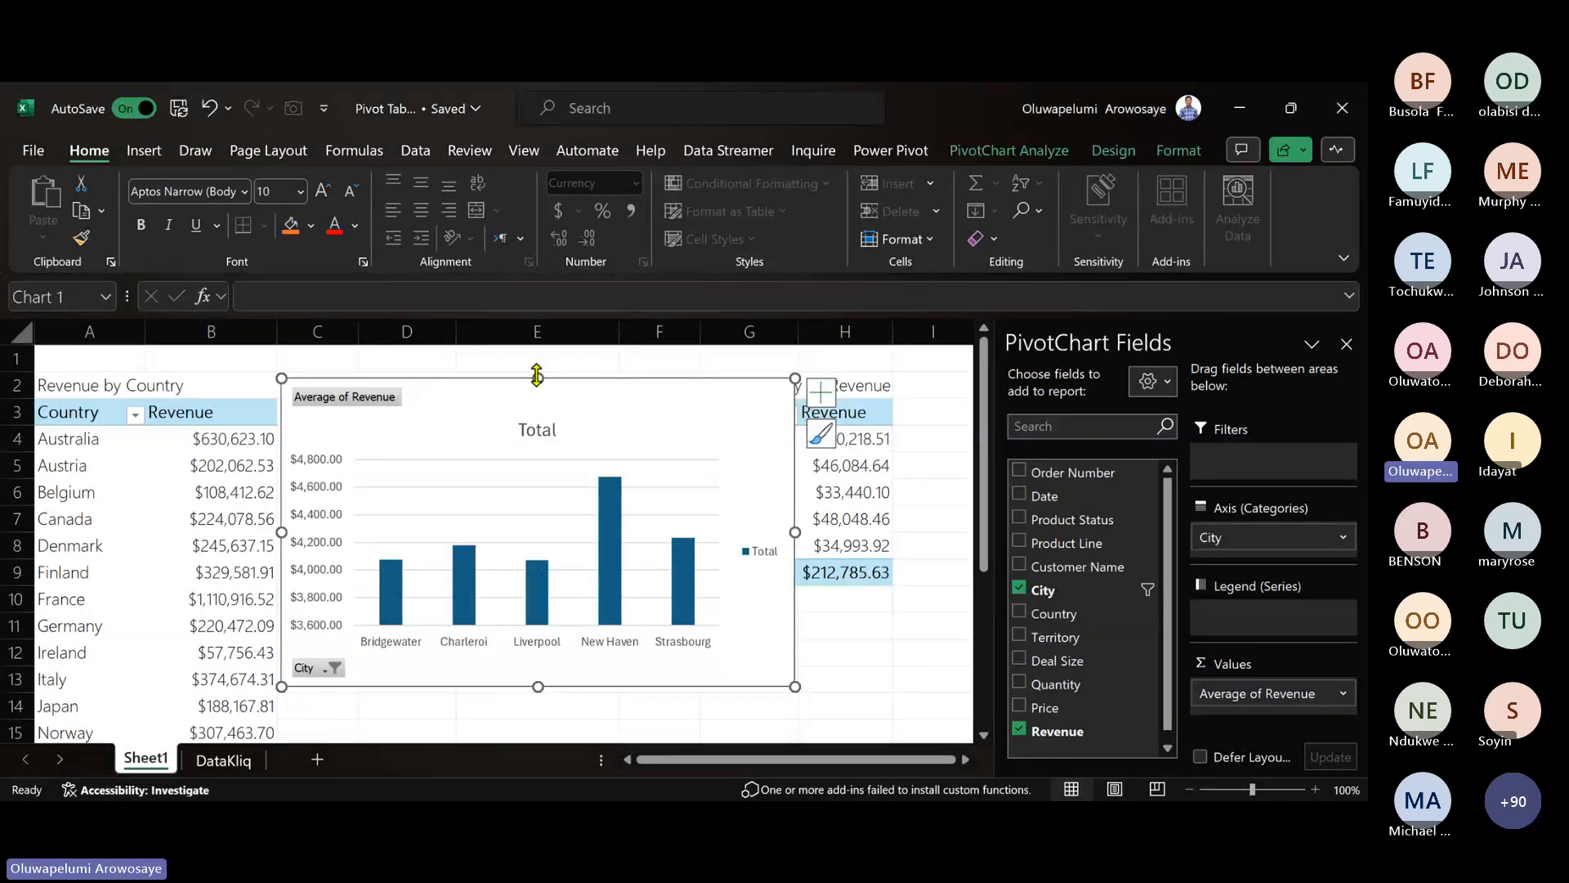
{"action": "left_click_drag", "start_coordinate": [575, 393], "coordinate": [537, 386]}
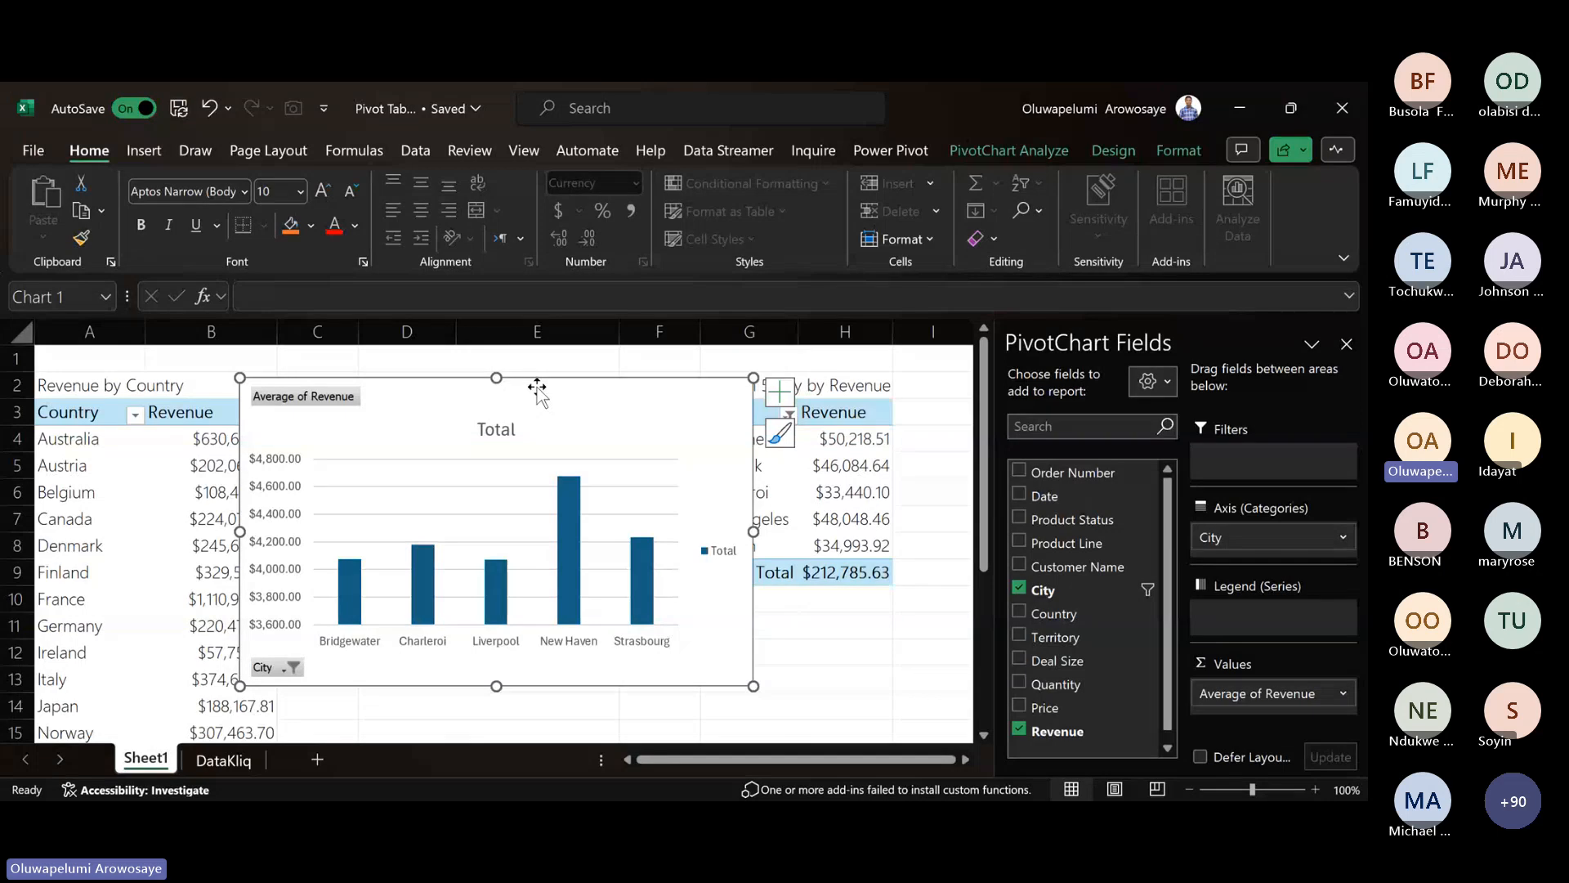
{"action": "left_click", "coordinate": [1063, 158]}
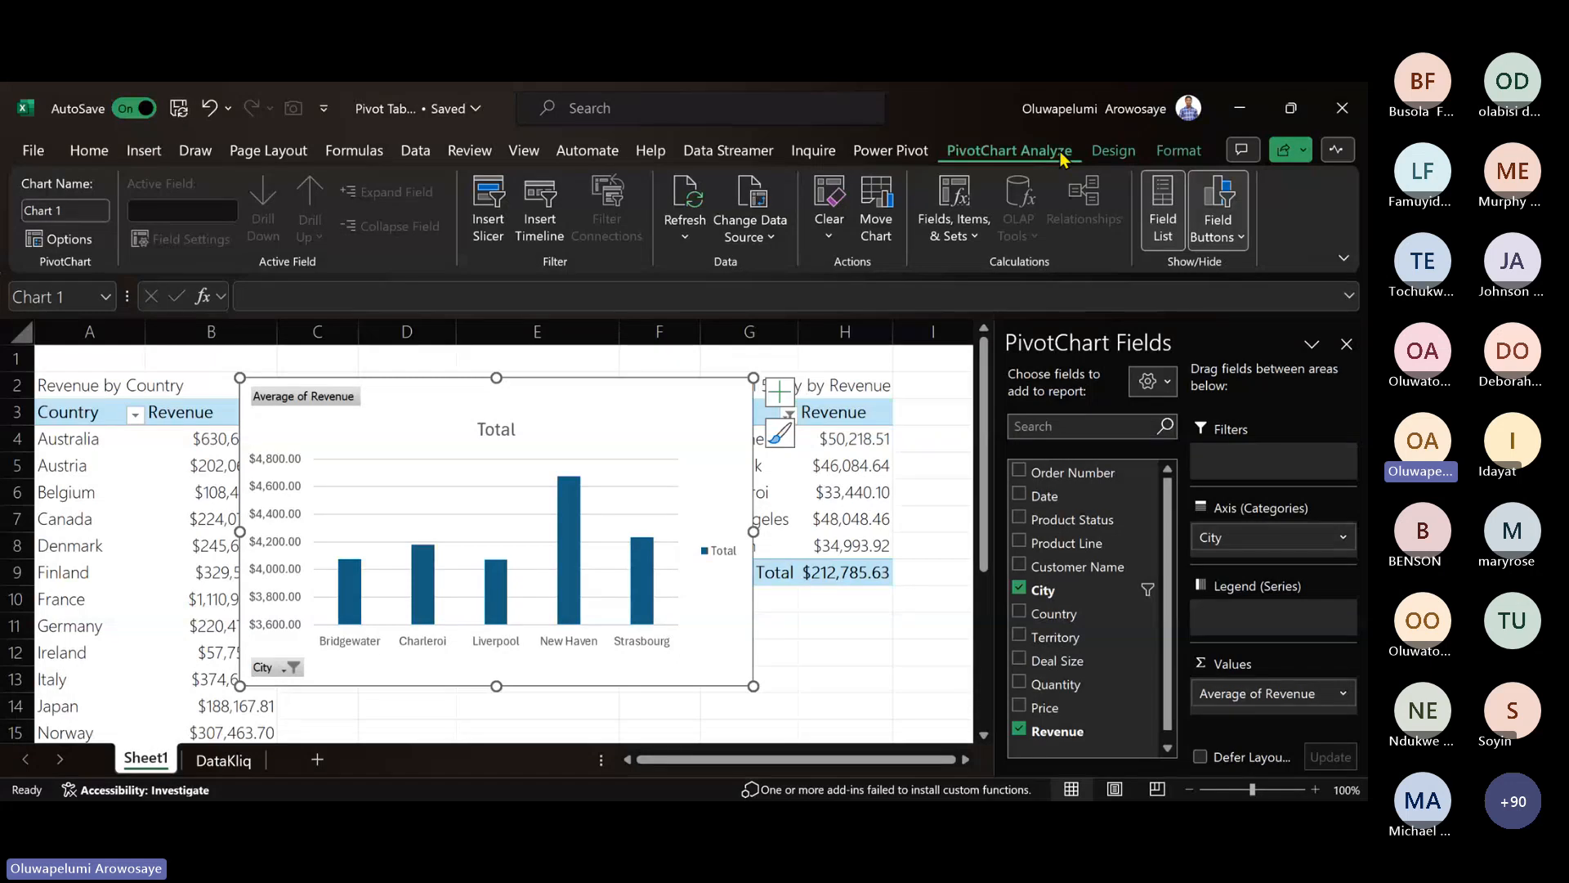
{"action": "left_click", "coordinate": [1119, 155]}
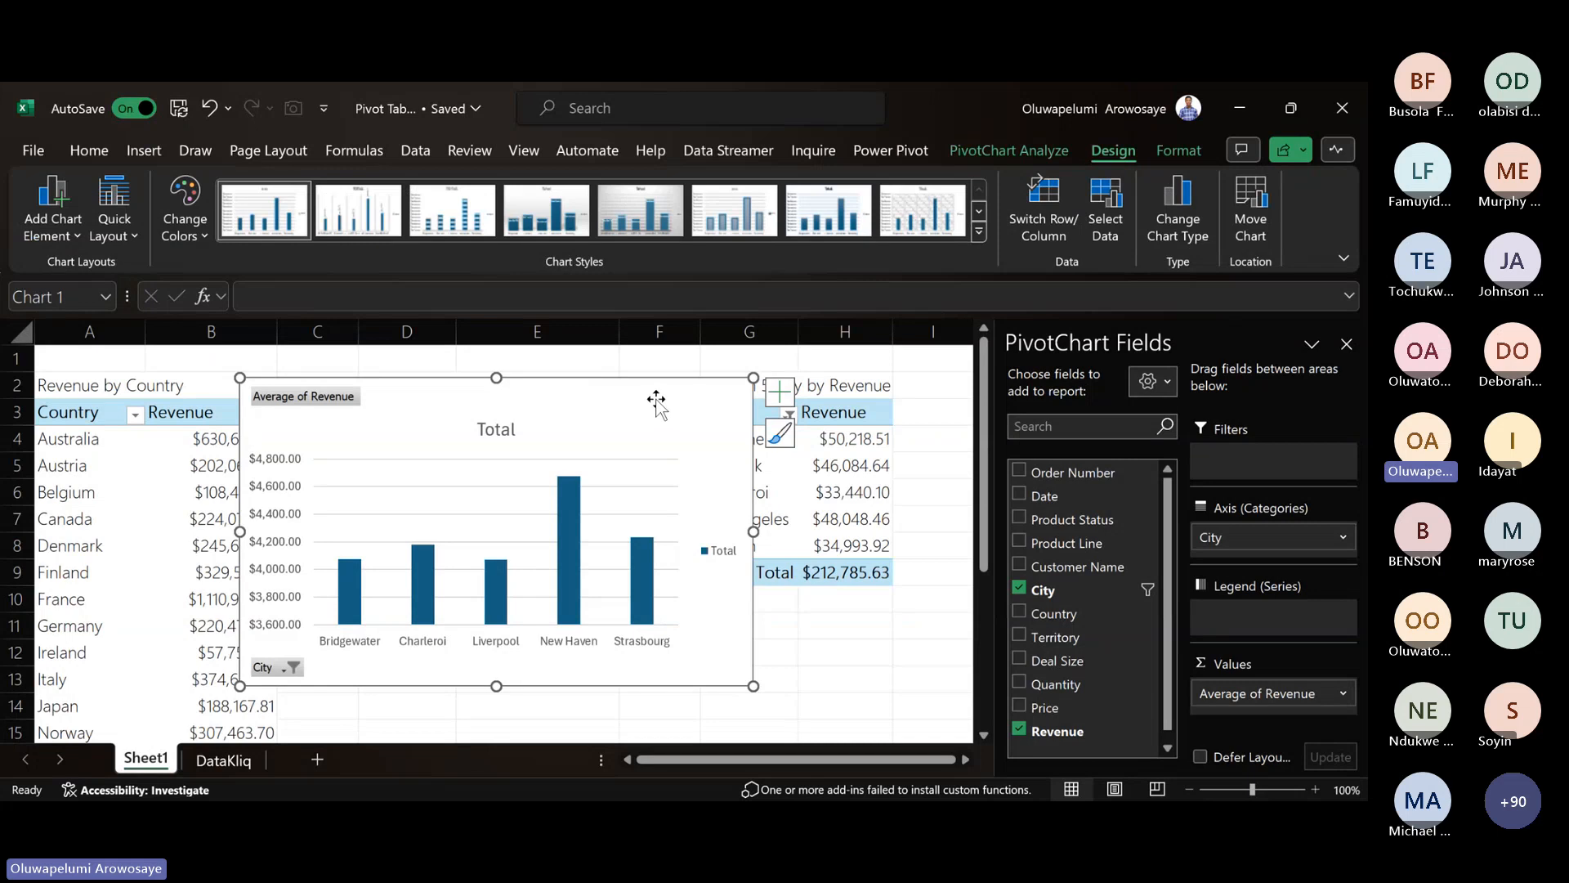
{"action": "left_click_drag", "start_coordinate": [657, 399], "coordinate": [646, 388]}
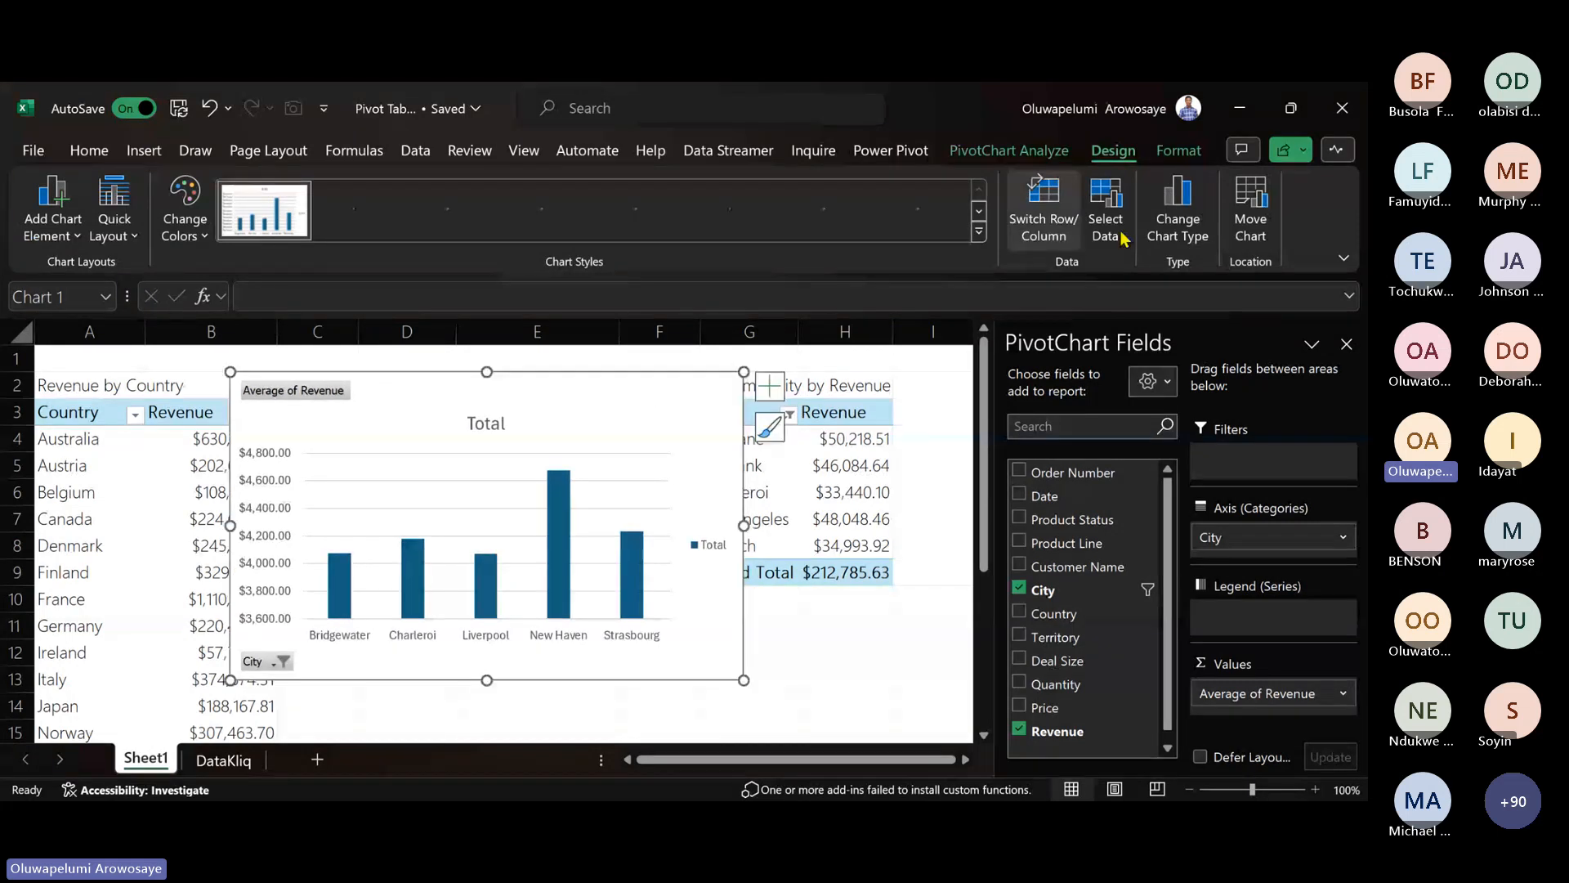
{"action": "left_click", "coordinate": [1180, 242]}
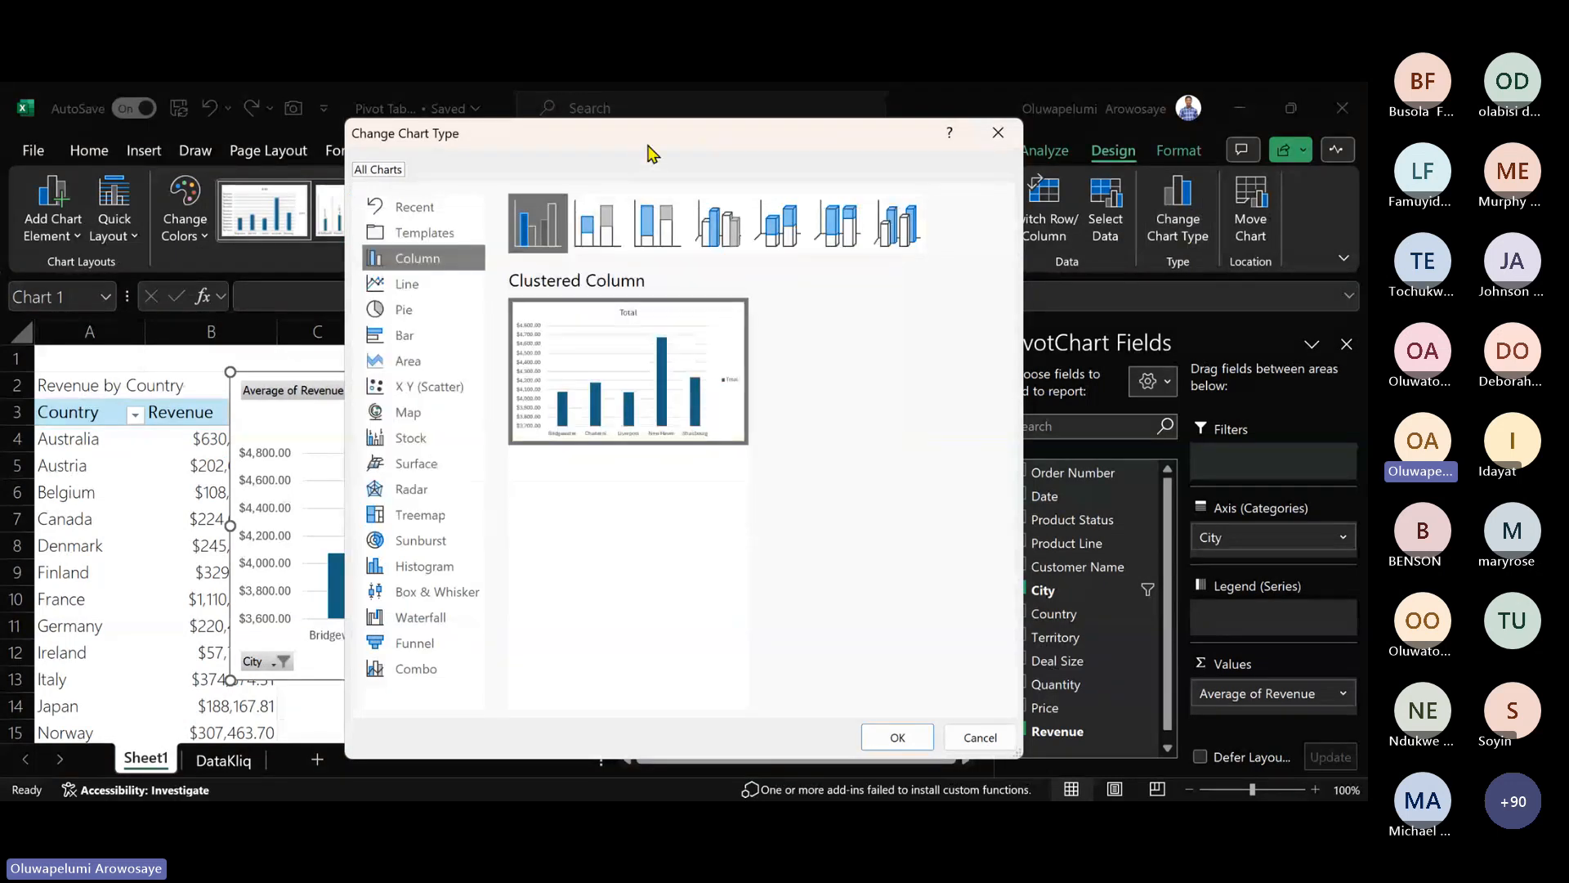
{"action": "left_click_drag", "start_coordinate": [650, 151], "coordinate": [733, 156]}
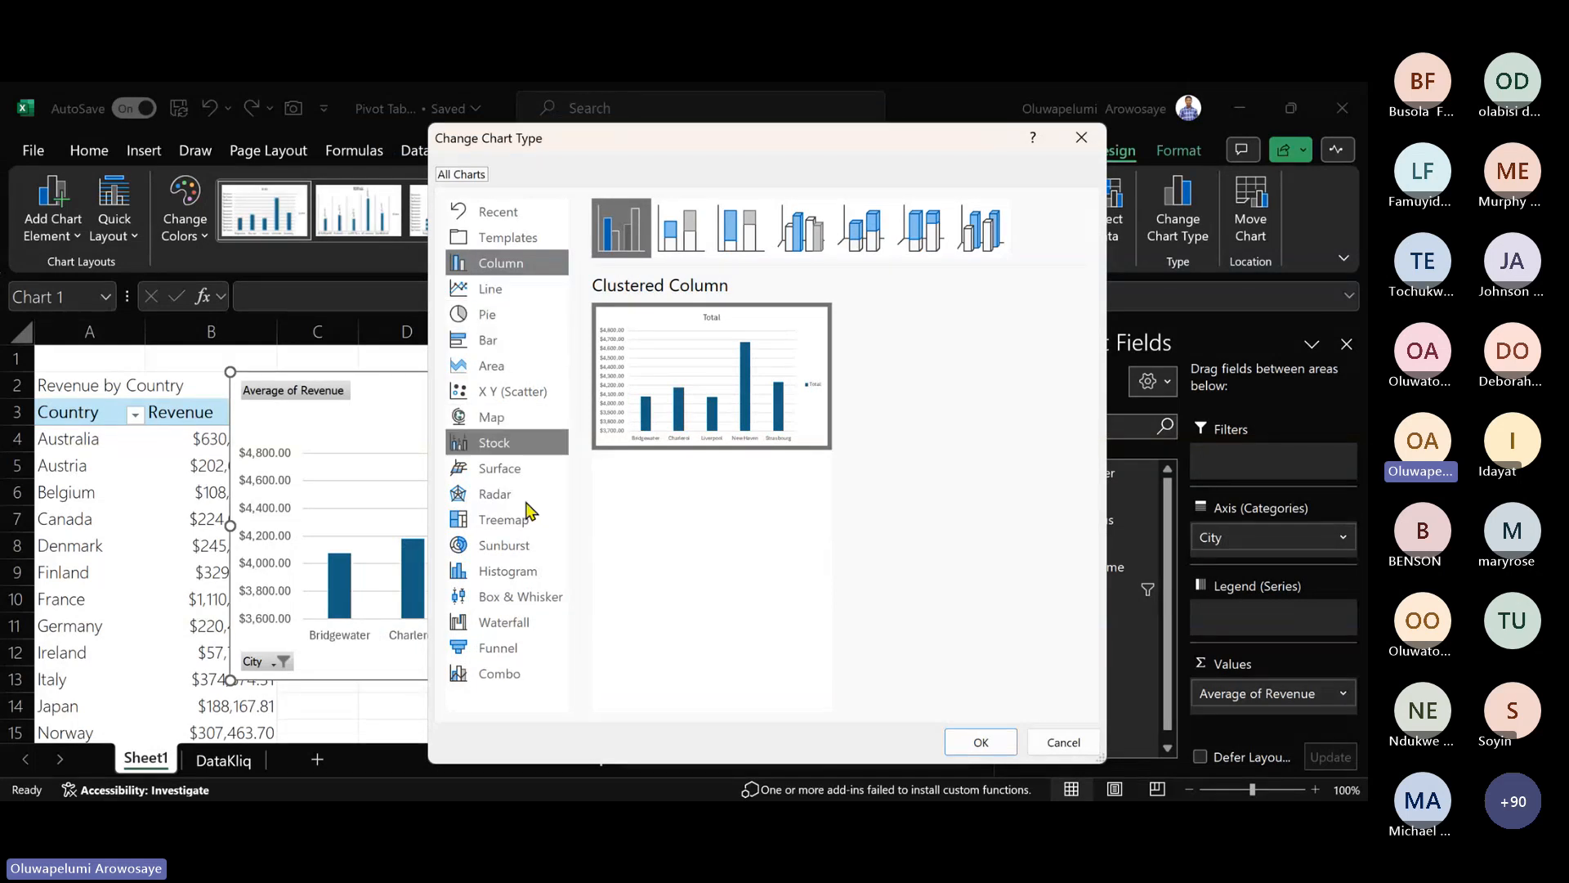
{"action": "left_click", "coordinate": [699, 809]}
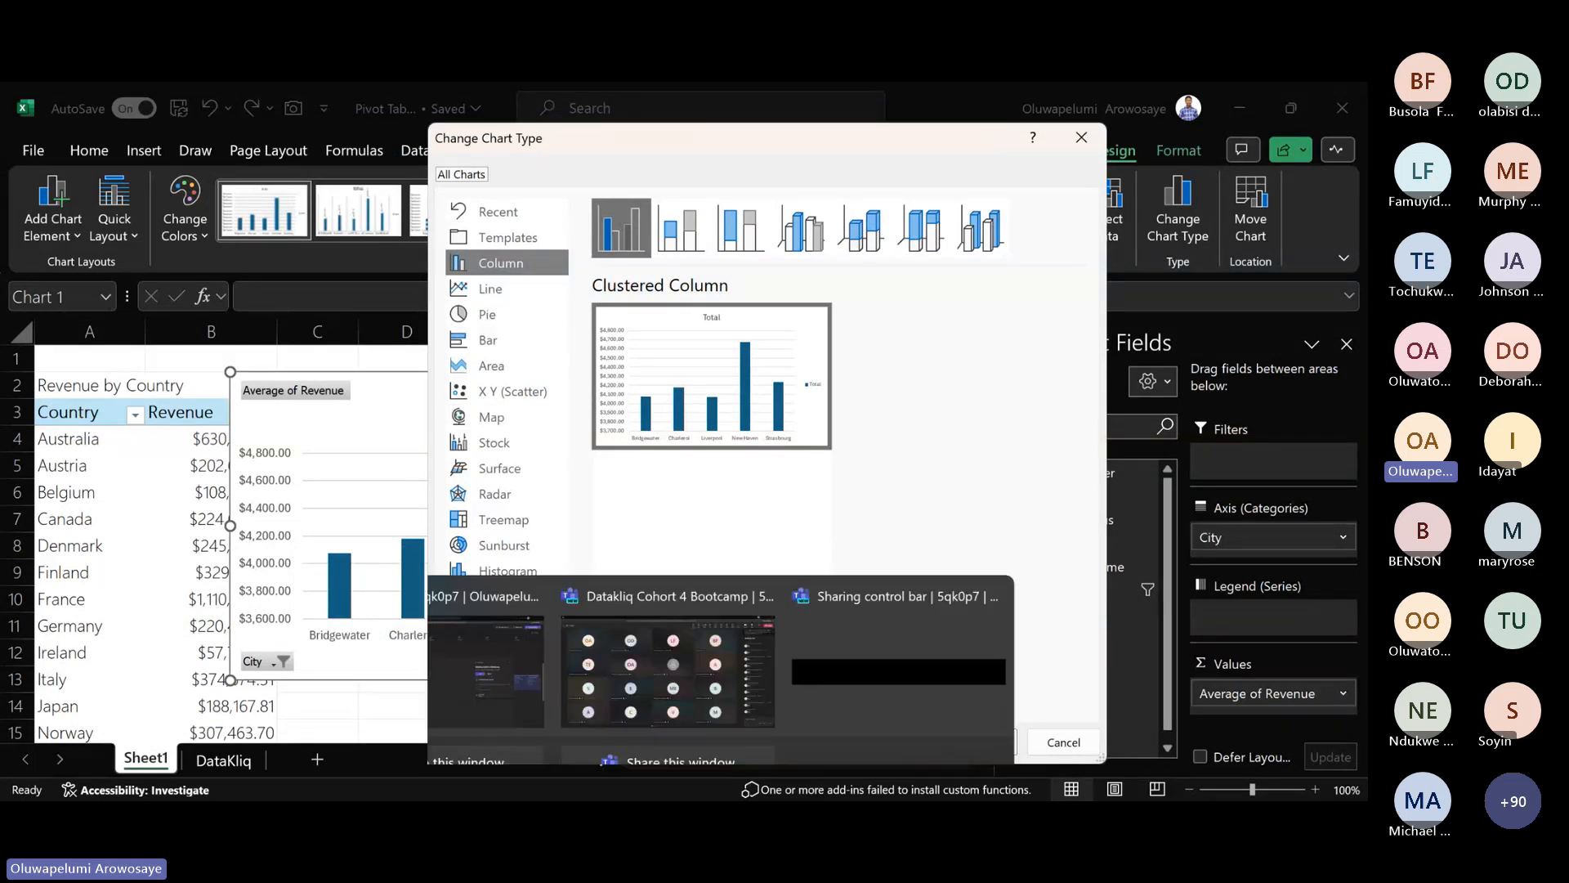
{"action": "left_click", "coordinate": [666, 662]}
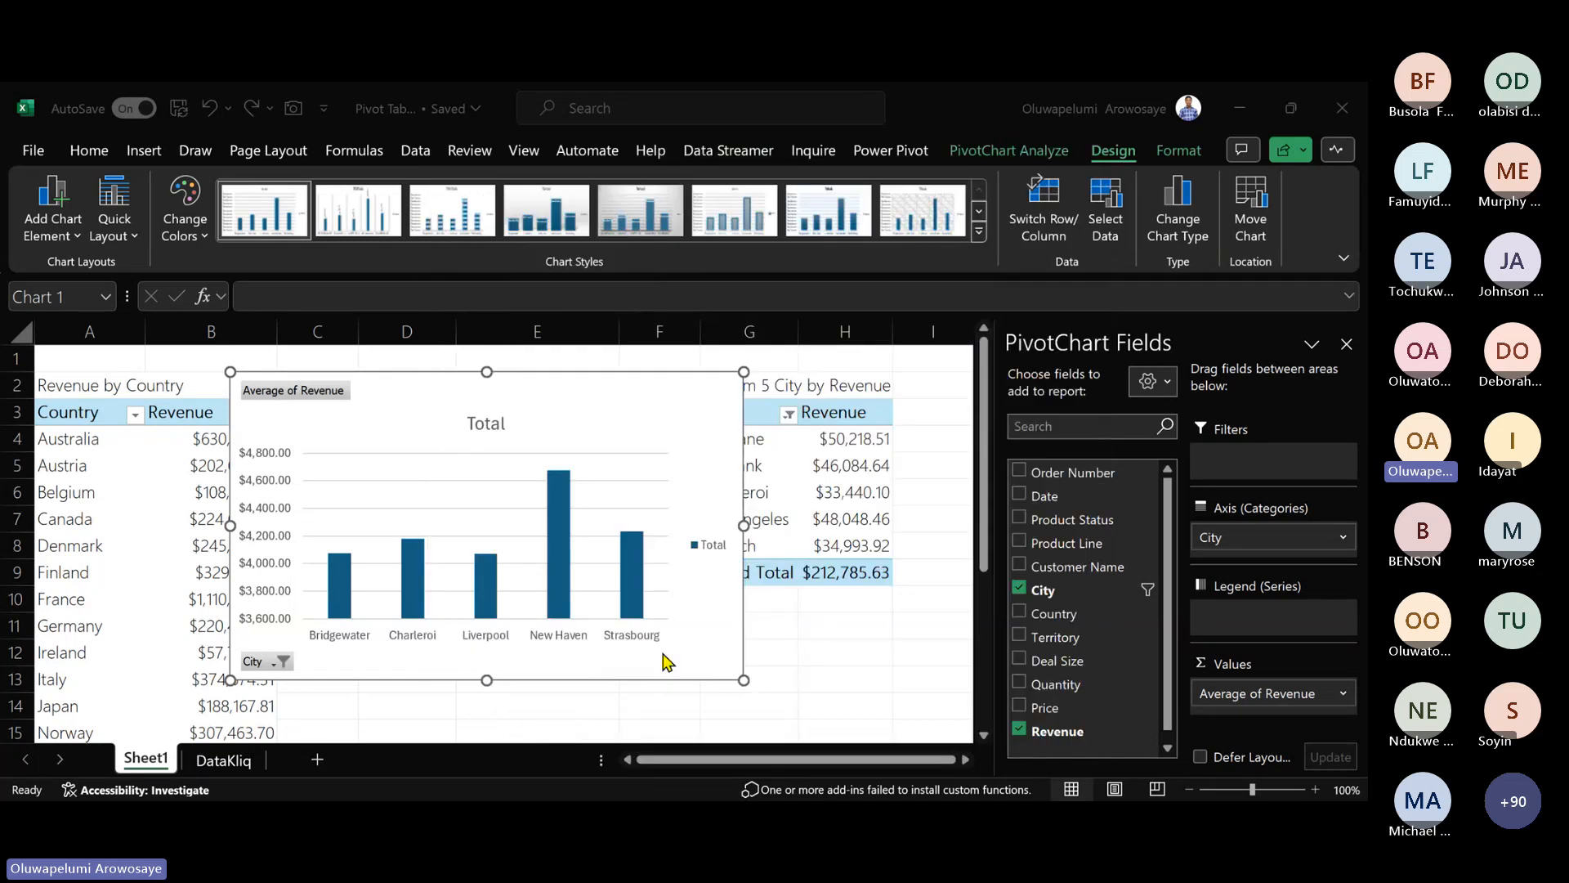
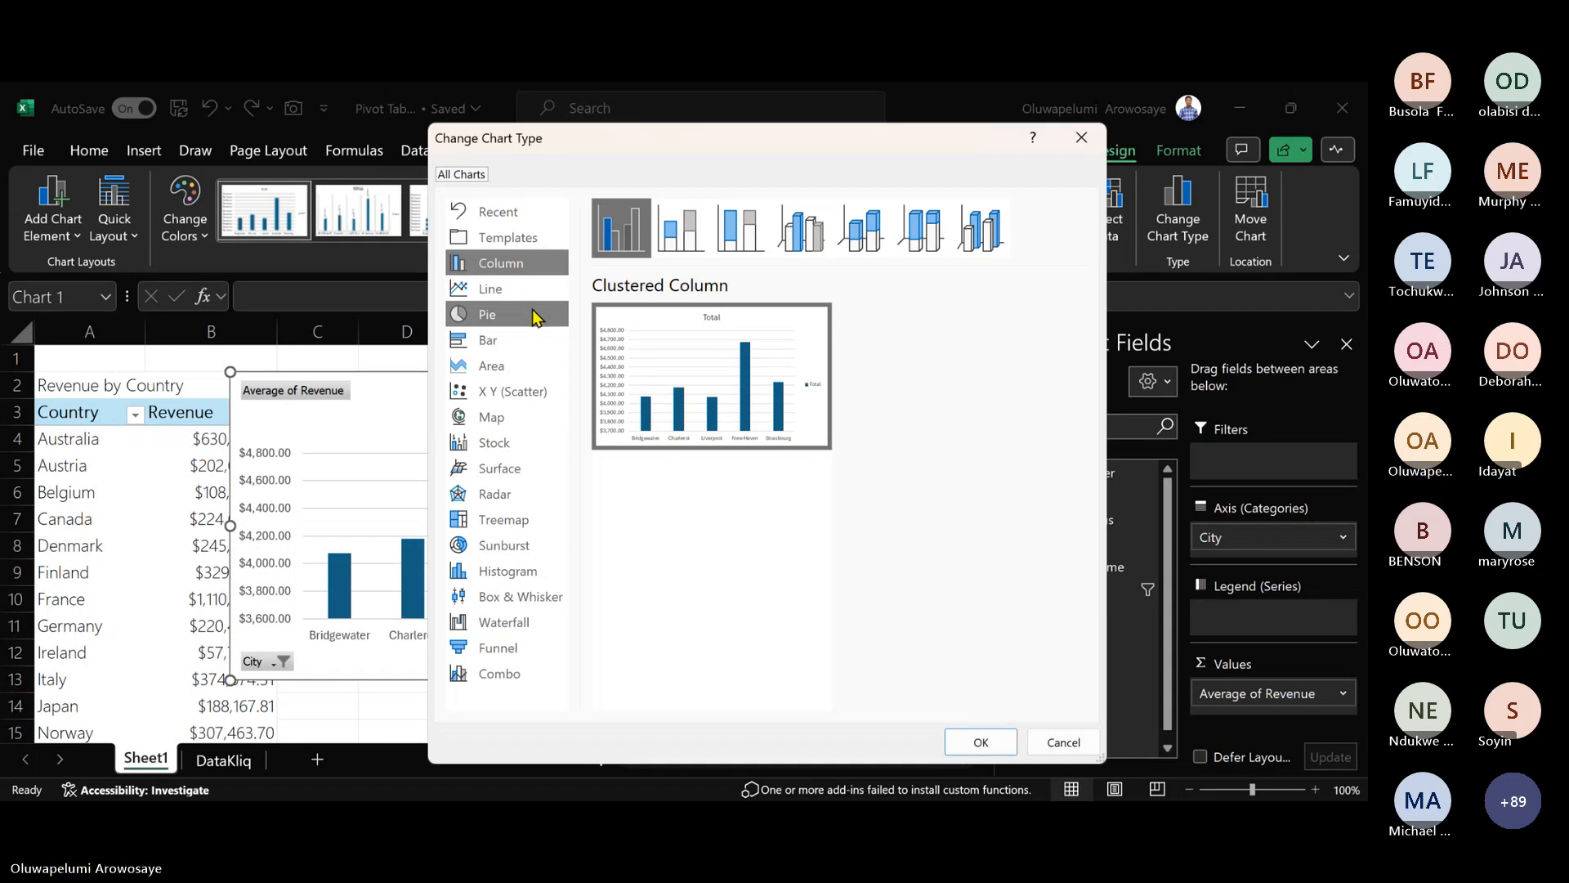
{"action": "left_click", "coordinate": [519, 347]}
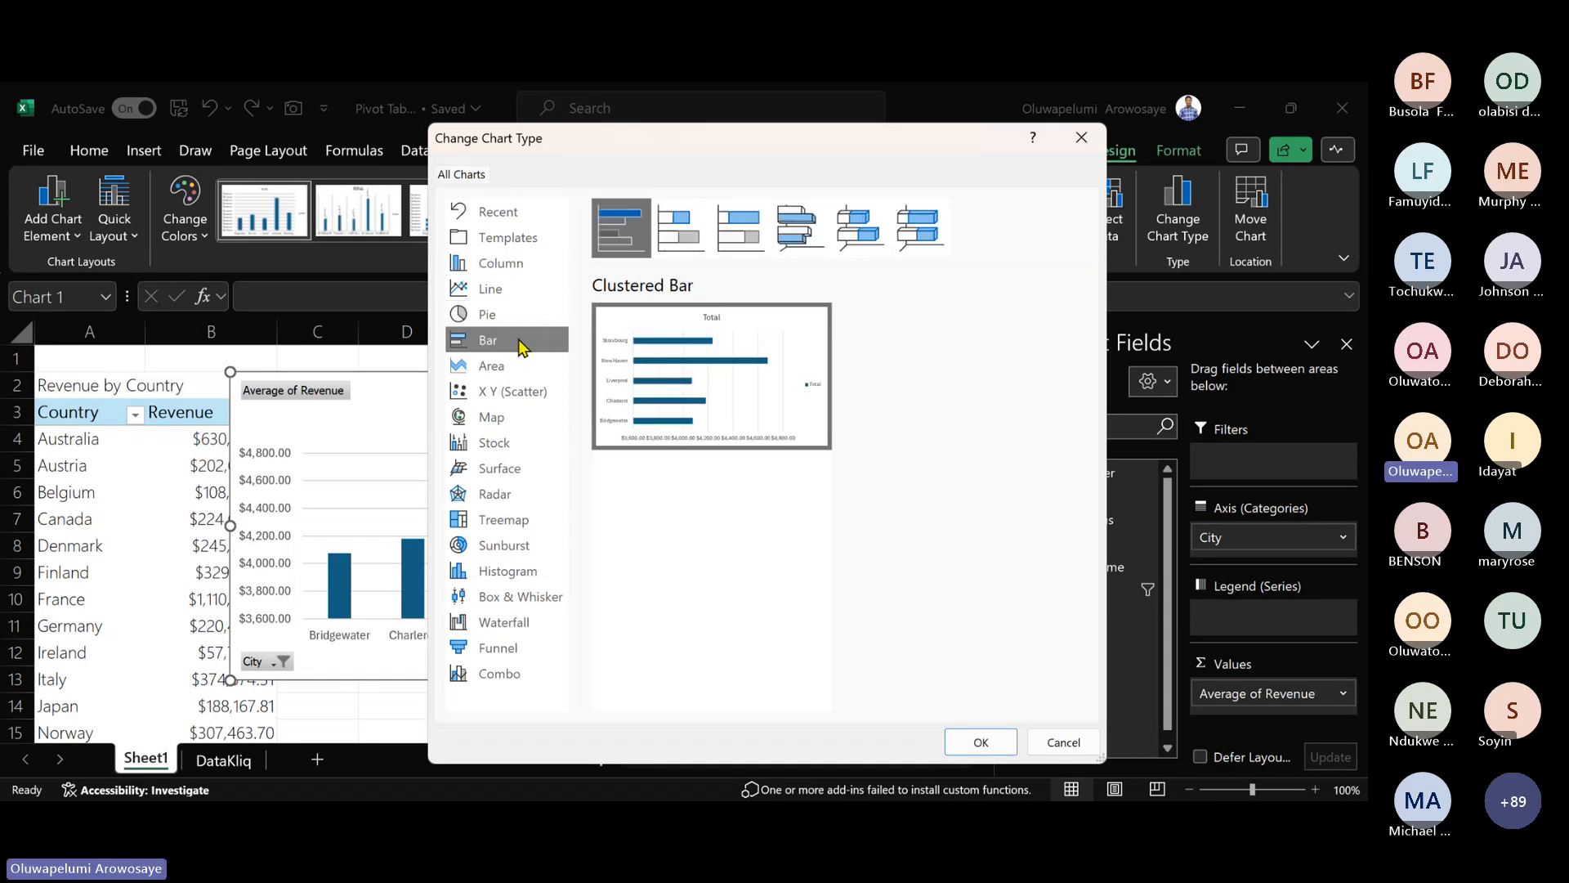
{"action": "left_click", "coordinate": [980, 744]}
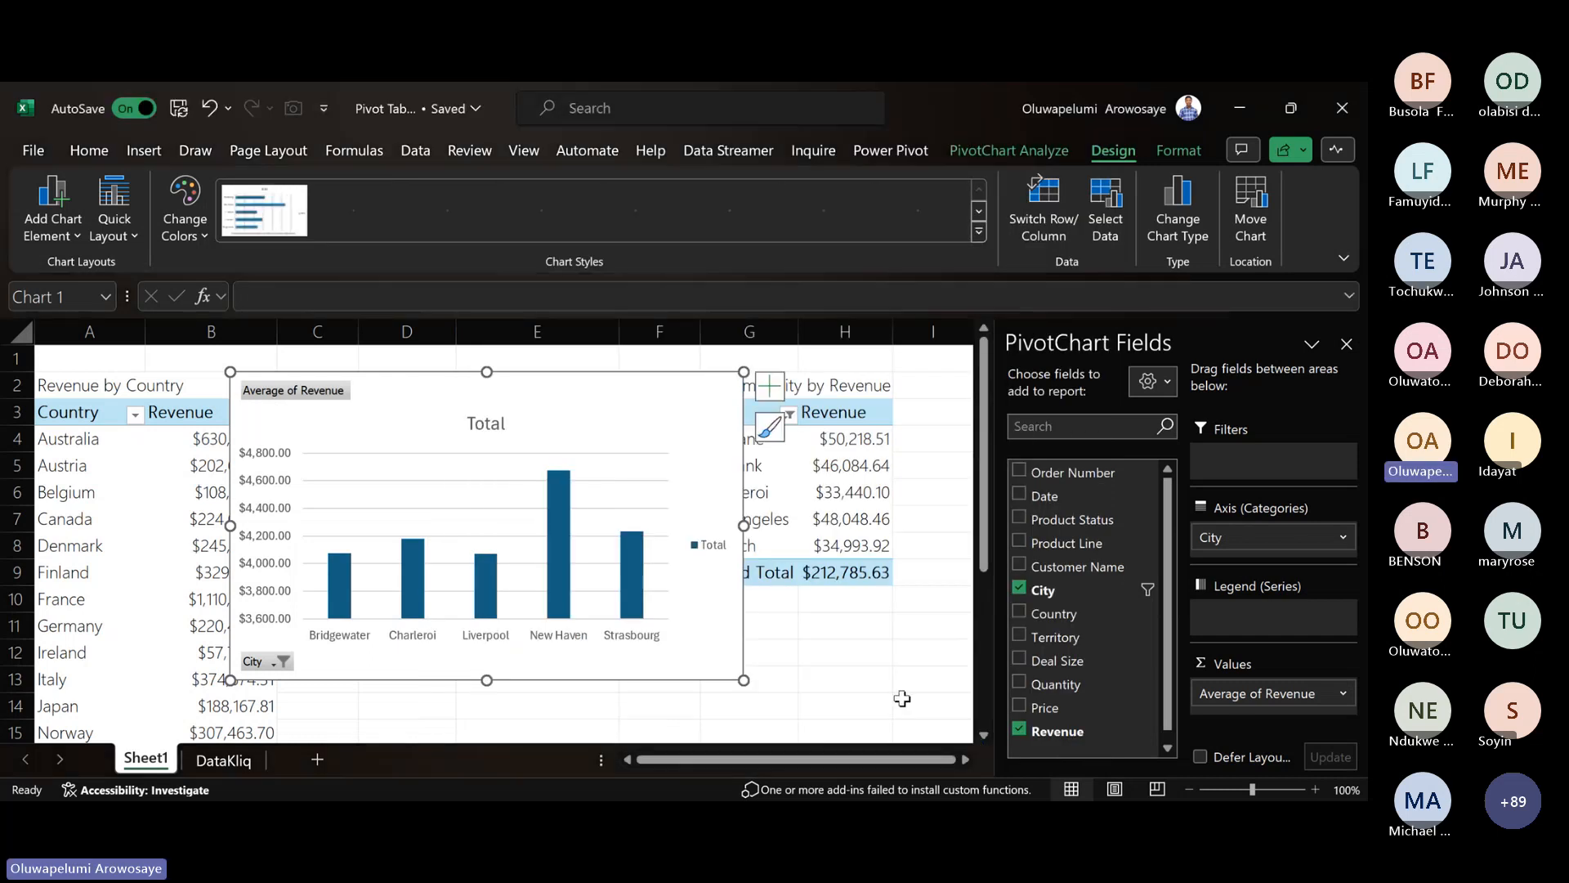
- Enlarge the bar PivotChart in width and height and reposition it near the top of the sheet
{"action": "left_click_drag", "start_coordinate": [574, 378], "coordinate": [573, 363]}
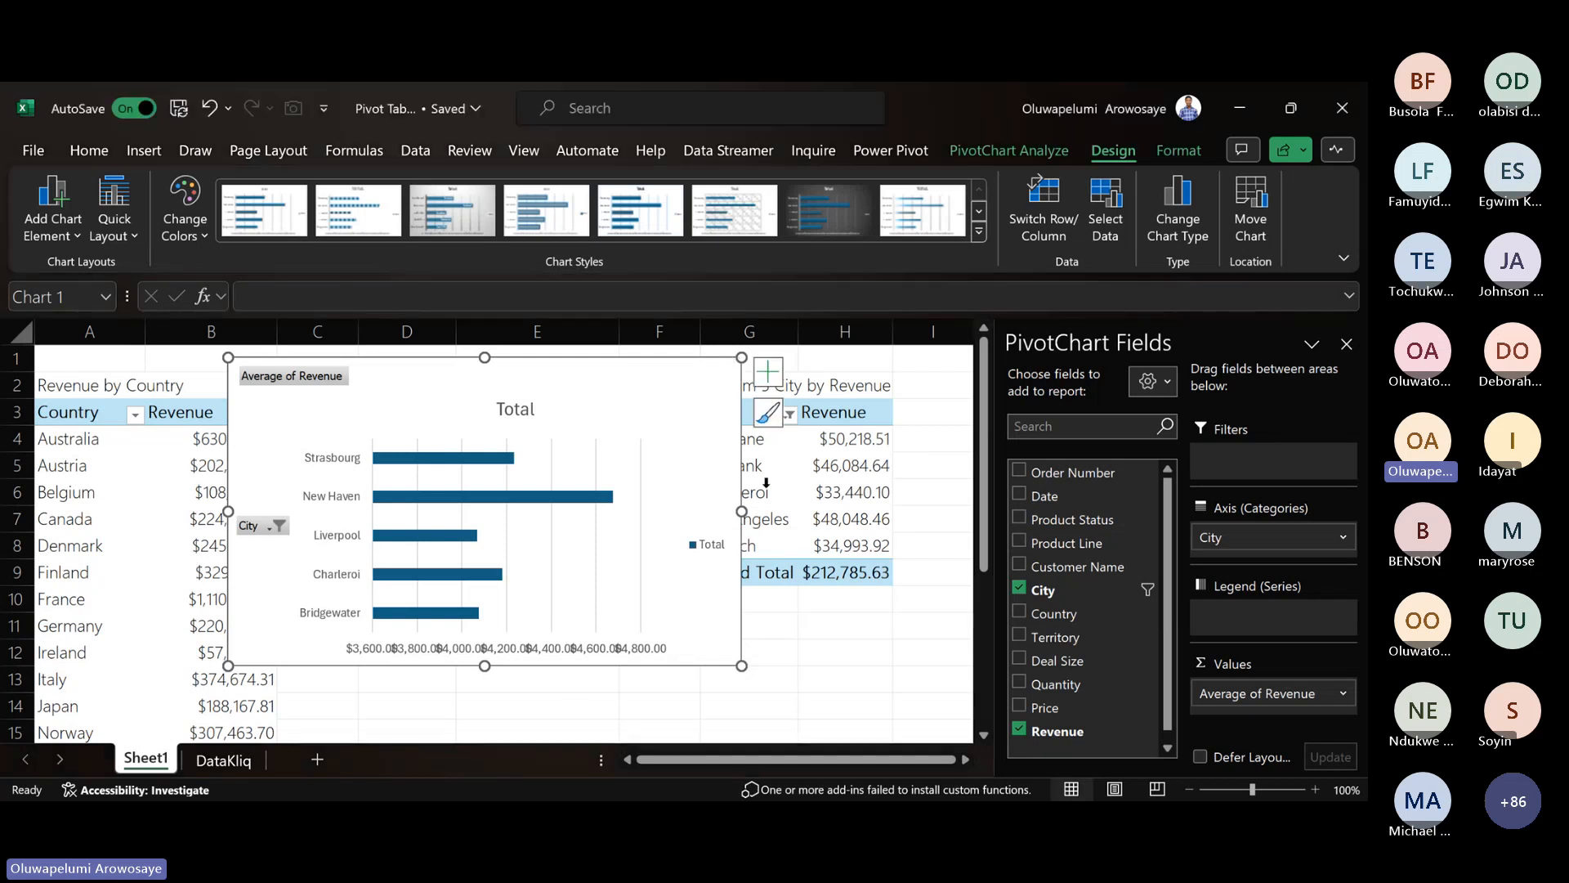
{"action": "left_click_drag", "start_coordinate": [742, 510], "coordinate": [801, 510]}
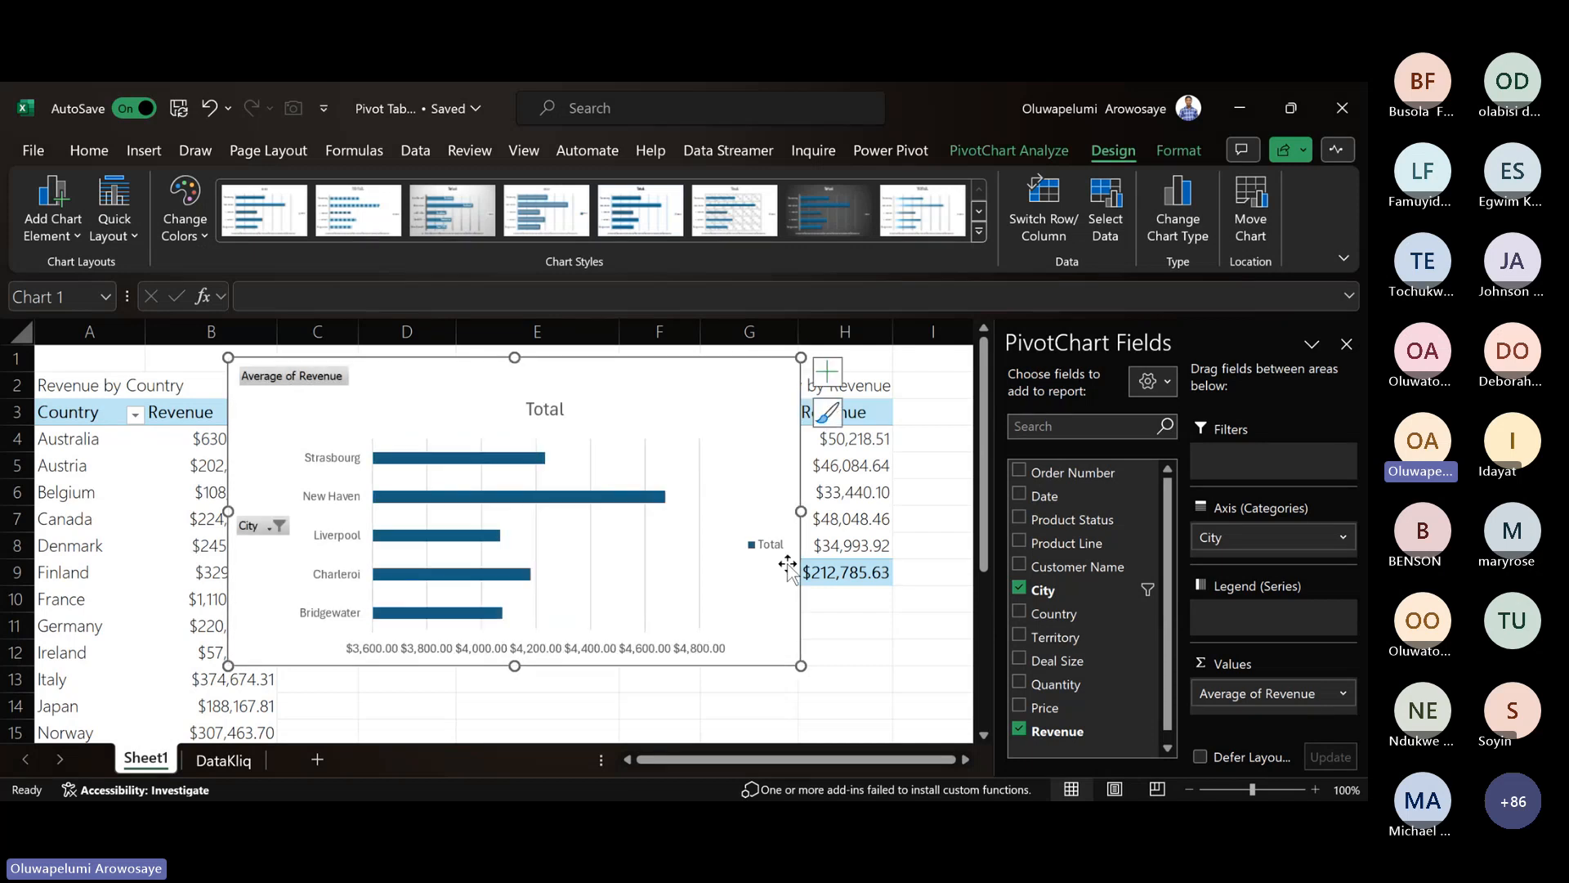
{"action": "mouse_move", "coordinate": [801, 667]}
{"action": "left_mouse_down"}
{"action": "mouse_move", "coordinate": [801, 701]}
{"action": "mouse_move", "coordinate": [791, 692]}
{"action": "left_mouse_up"}
{"action": "left_click_drag", "start_coordinate": [603, 357], "coordinate": [612, 350]}
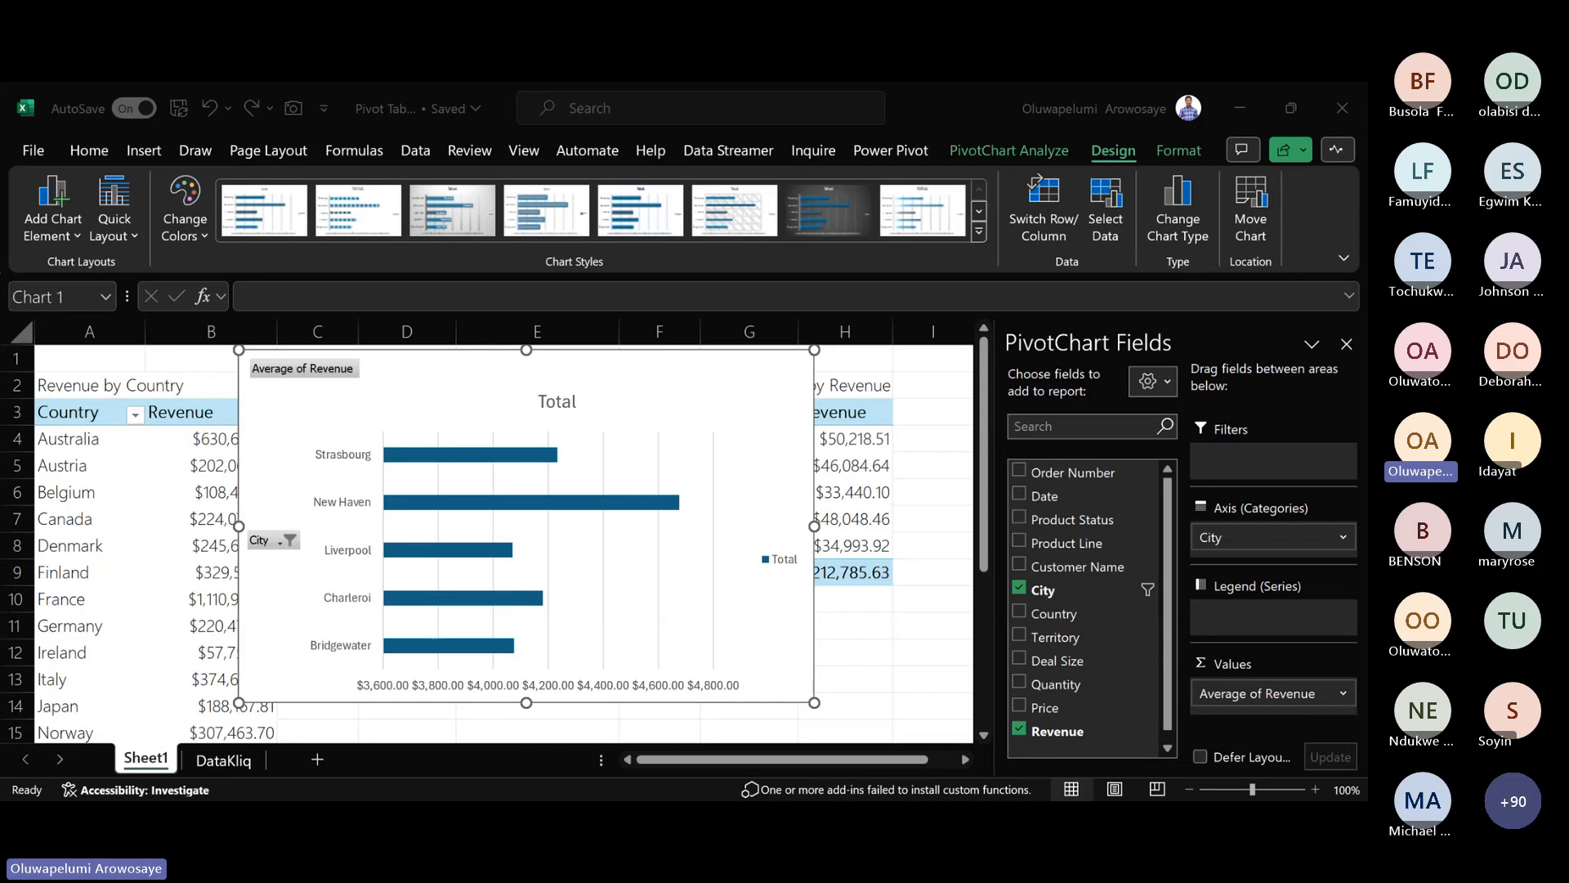
- Replace the chart title with "Top 5 Cities by Average Revenue"
{"action": "left_click", "coordinate": [536, 703]}
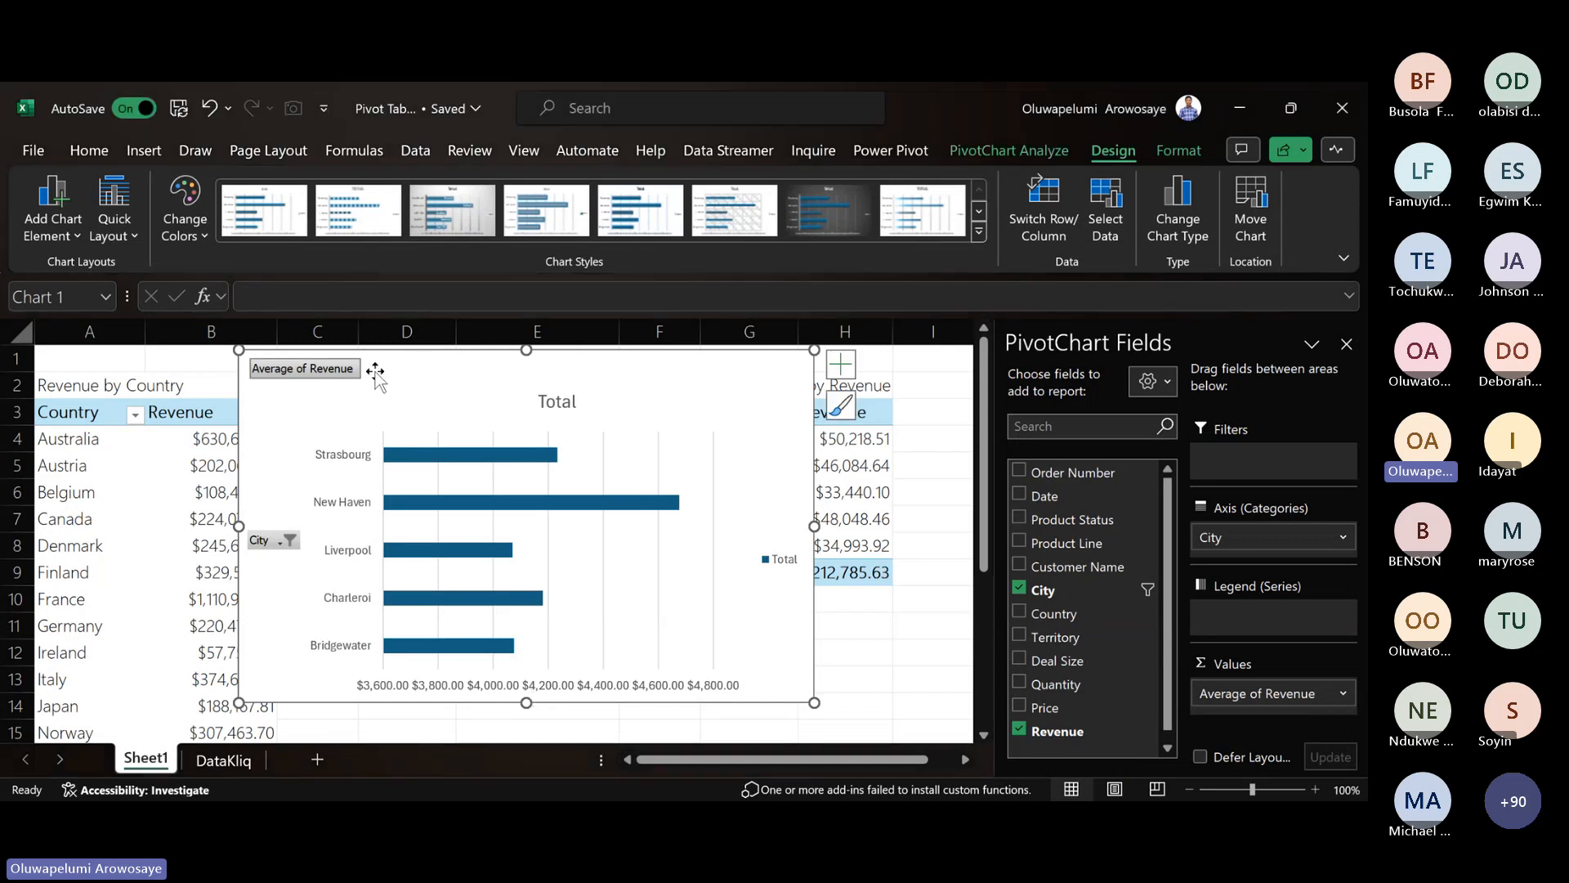
{"action": "left_click", "coordinate": [576, 404]}
{"action": "left_click", "coordinate": [578, 403]}
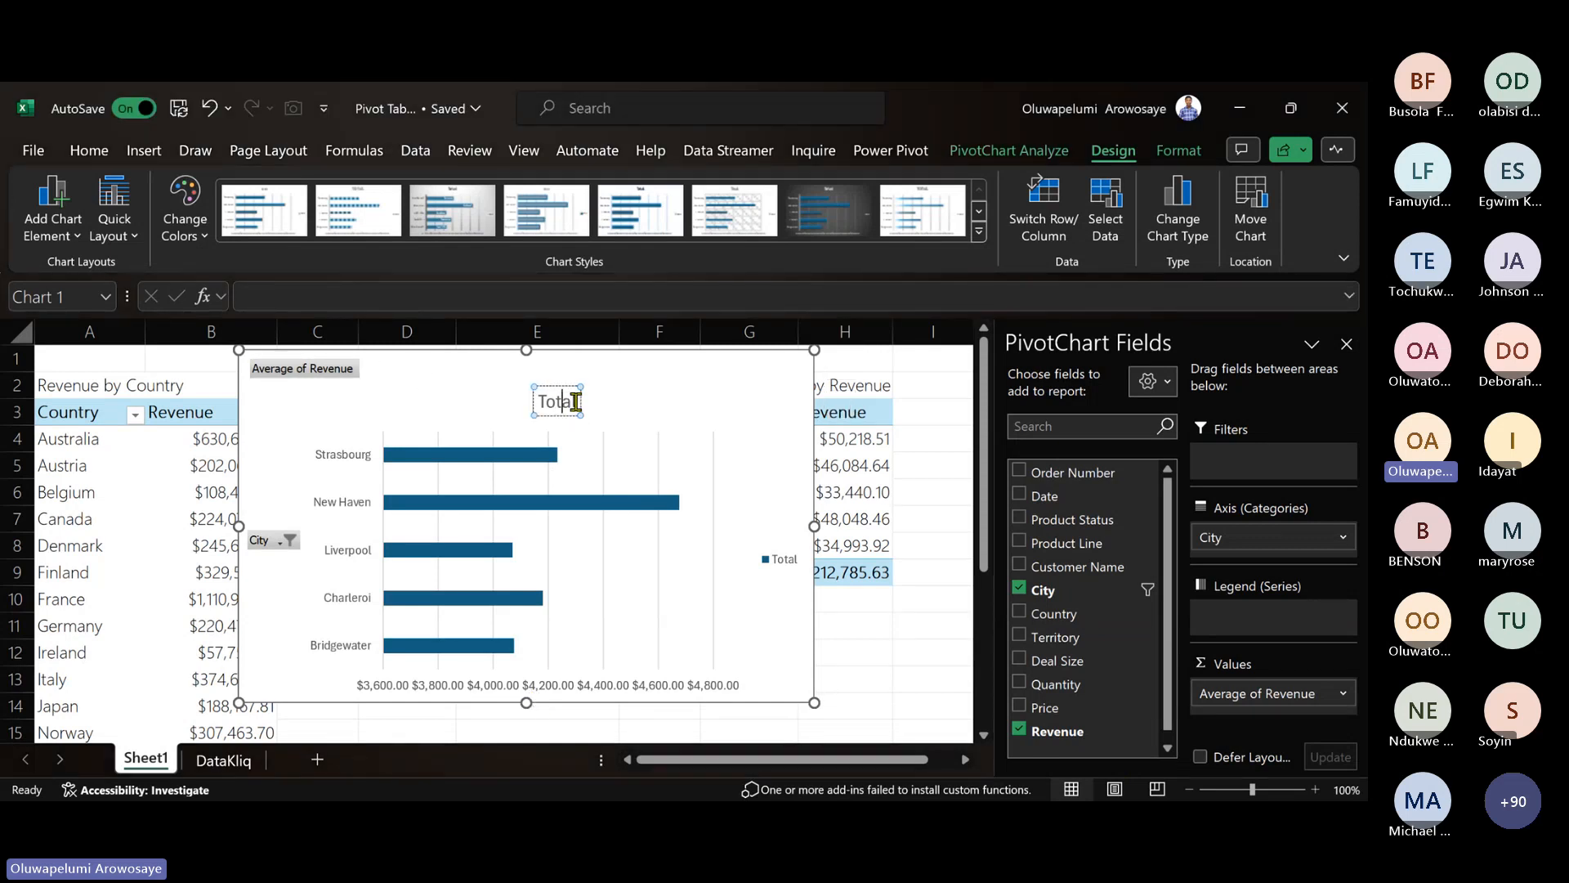
{"action": "key", "text": "BackSpace"}
{"action": "key", "text": "BackSpace"}
{"action": "key", "text": "BackSpace"}
{"action": "key", "text": "BackSpace"}
{"action": "type", "text": "op 5 Cities"}
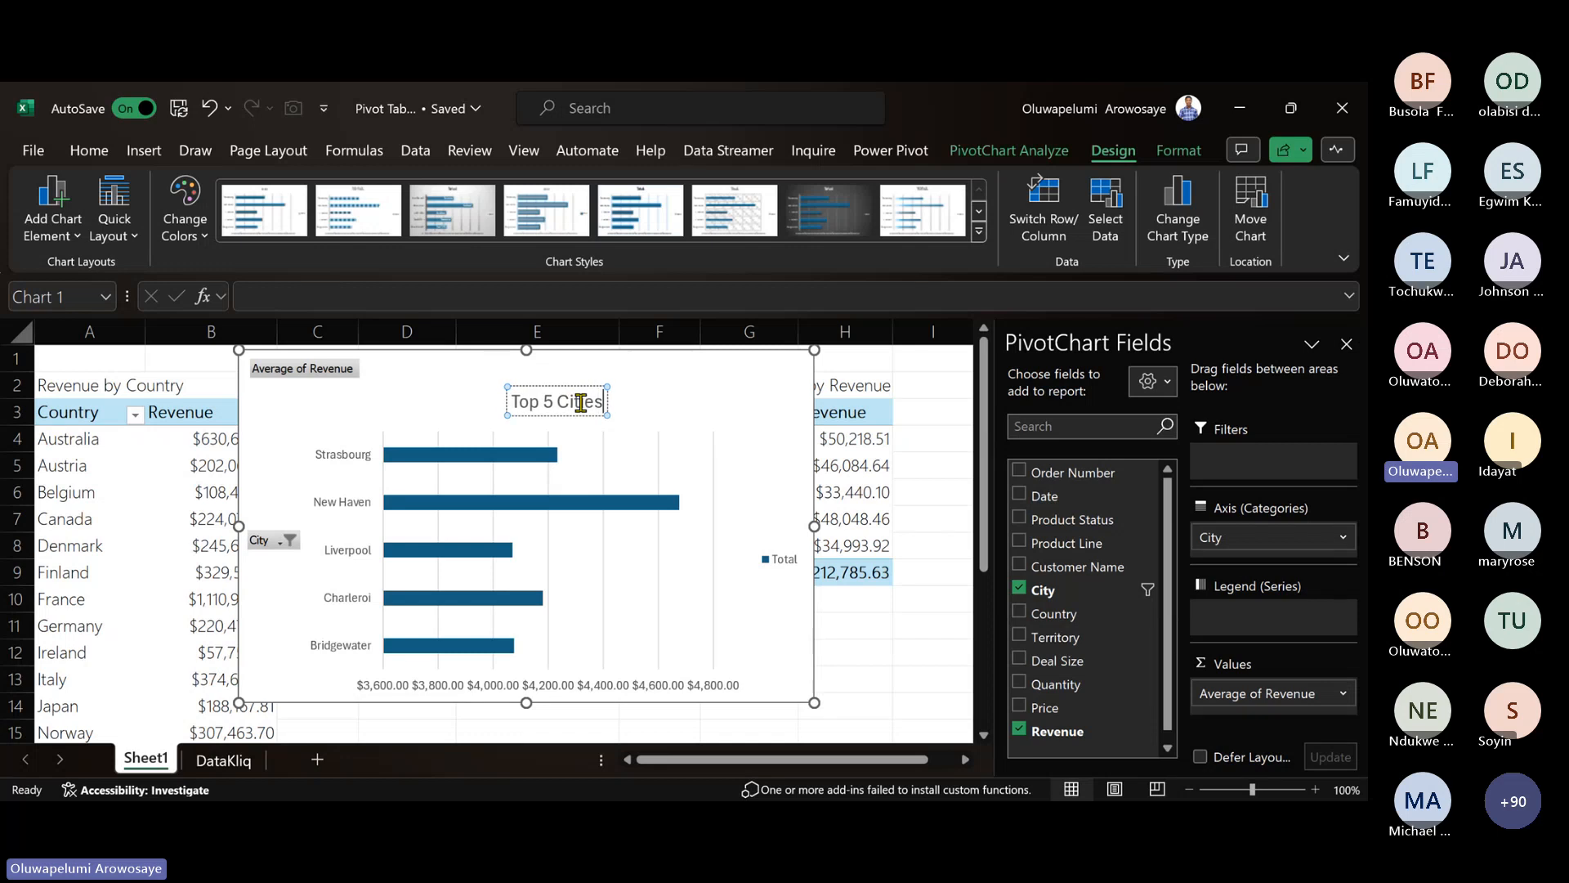
{"action": "type", "text": " by Average"}
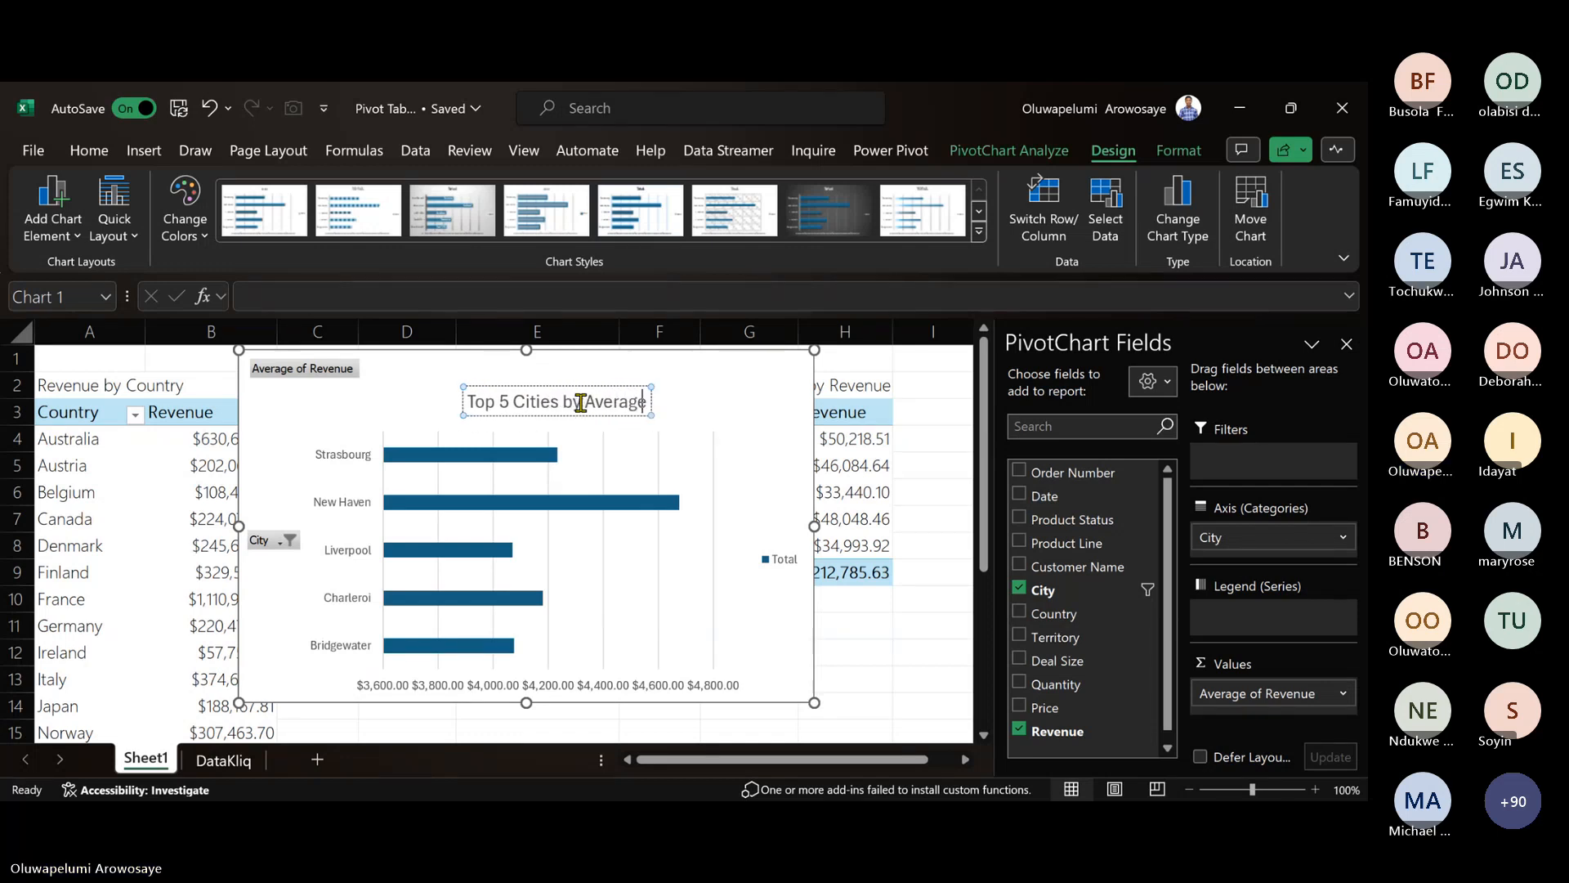
{"action": "type", "text": " Rev"}
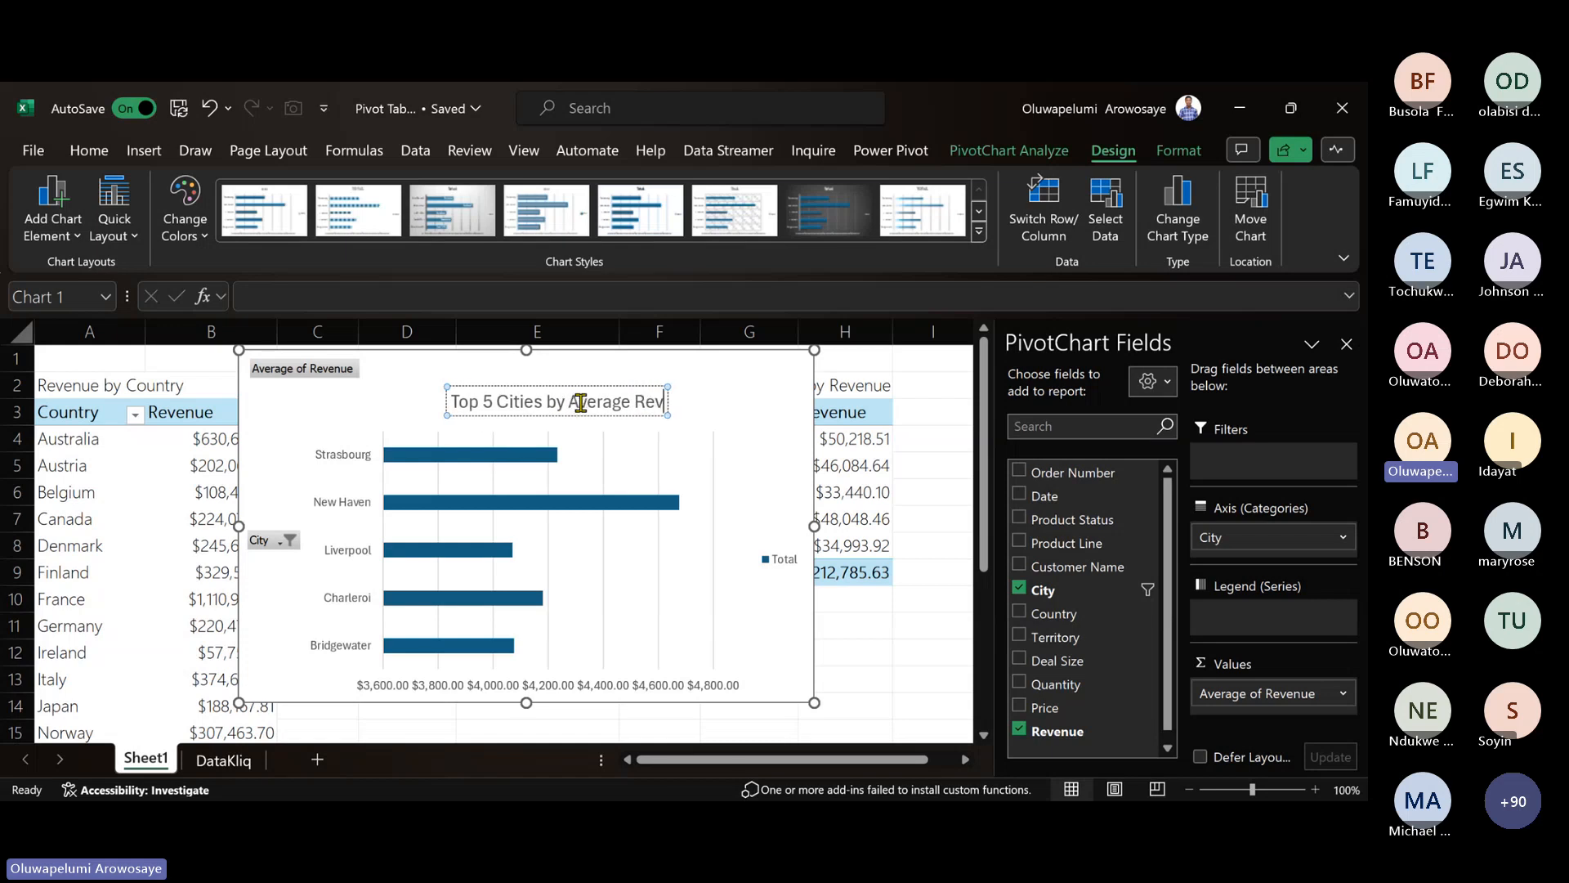
{"action": "type", "text": "enue"}
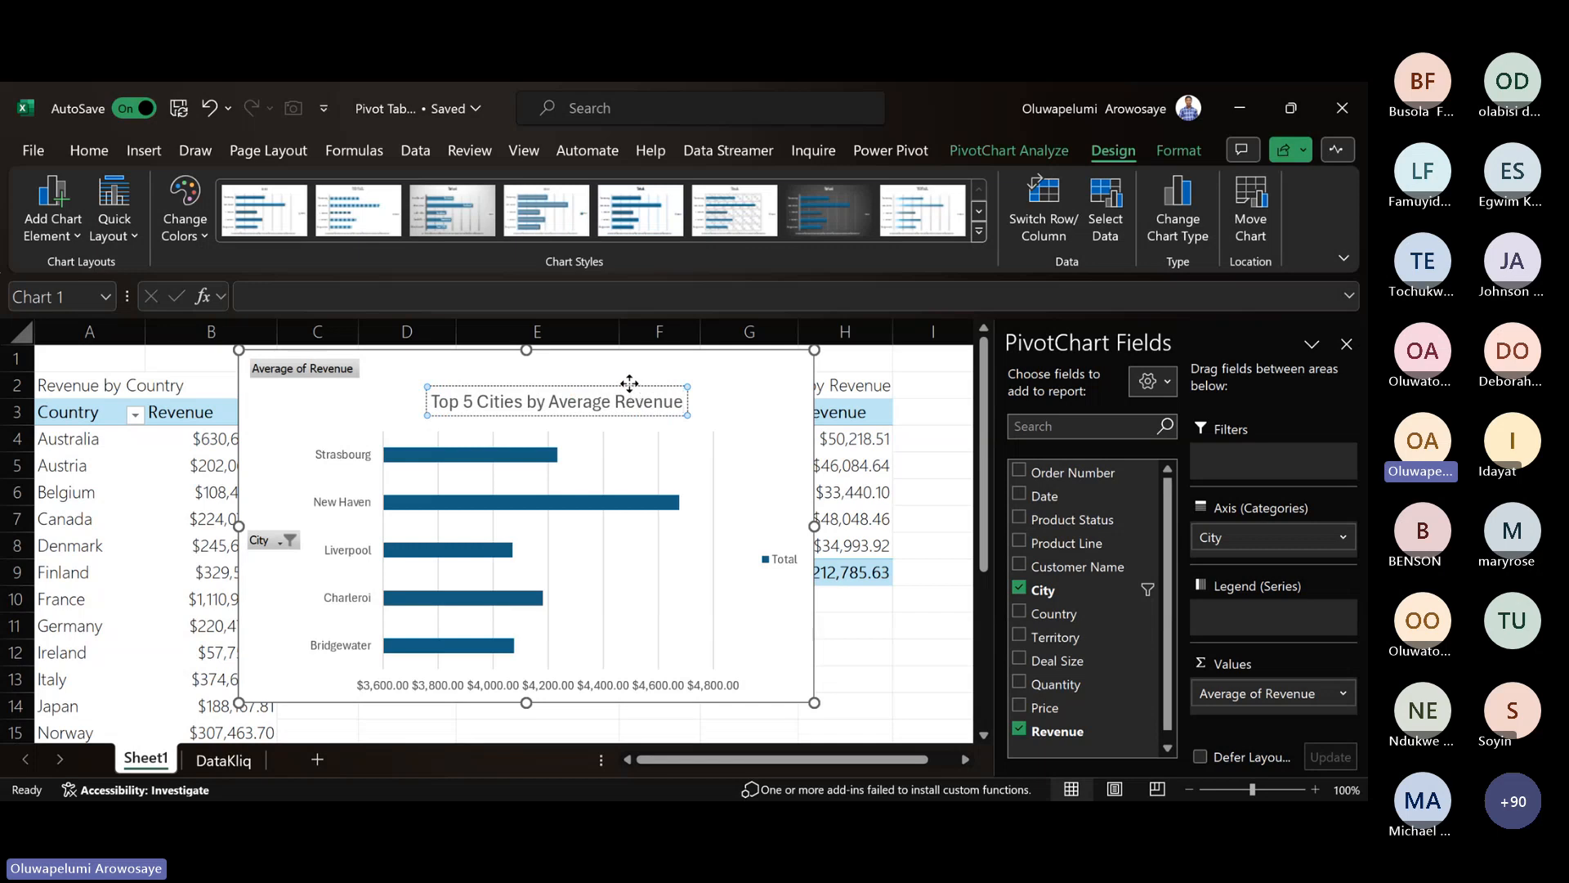
- Reposition the PivotChart to start around row 2 and hide all field buttons on it
{"action": "left_click_drag", "start_coordinate": [631, 384], "coordinate": [626, 379]}
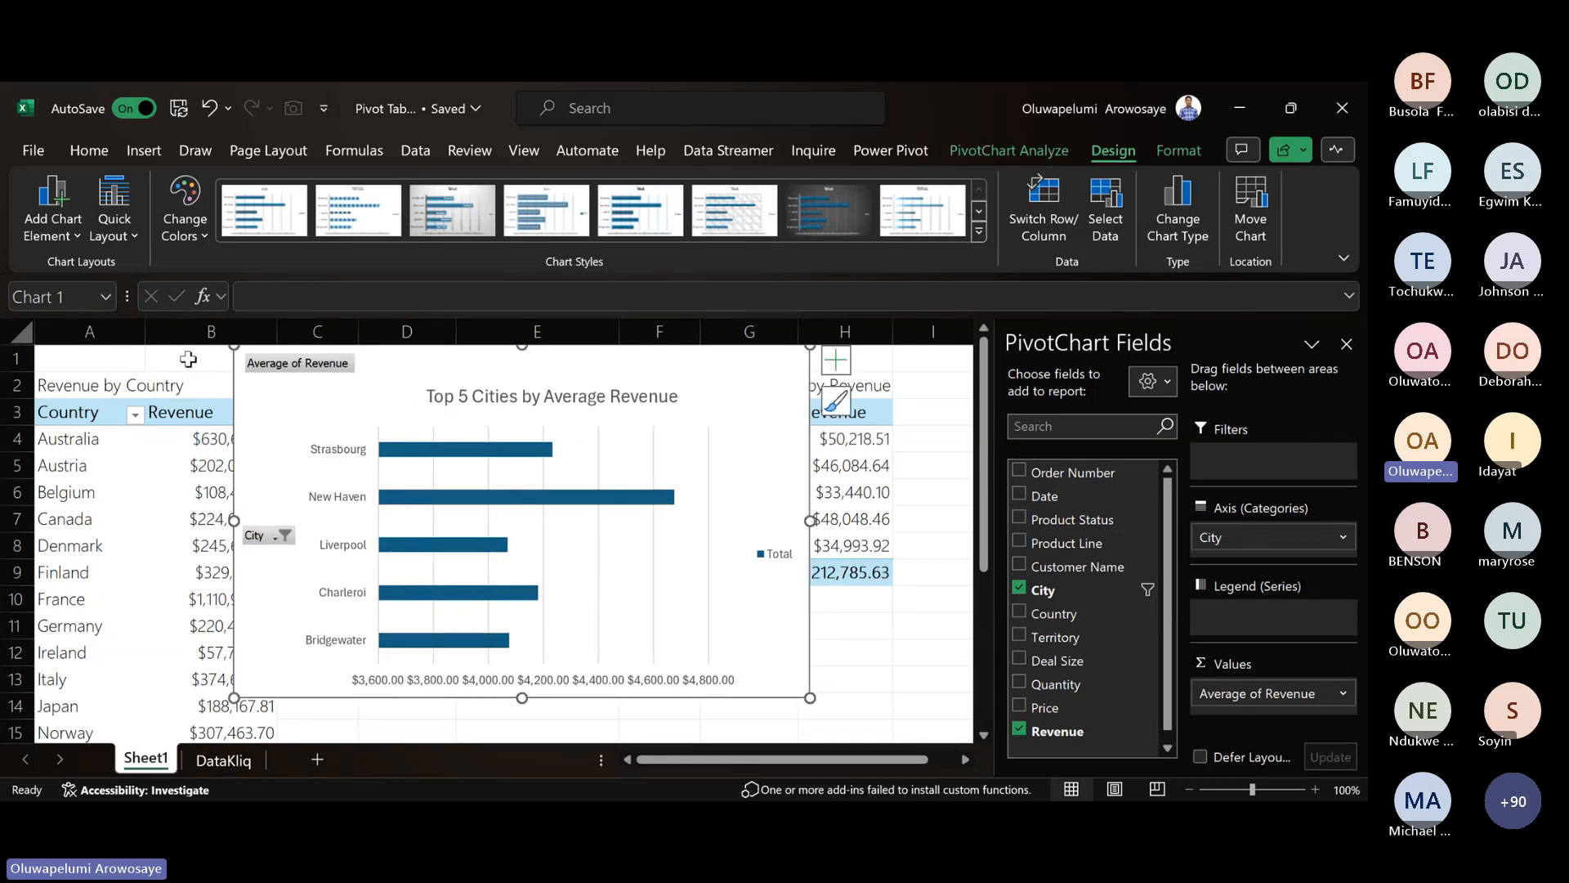
{"action": "left_click_drag", "start_coordinate": [324, 364], "coordinate": [319, 391]}
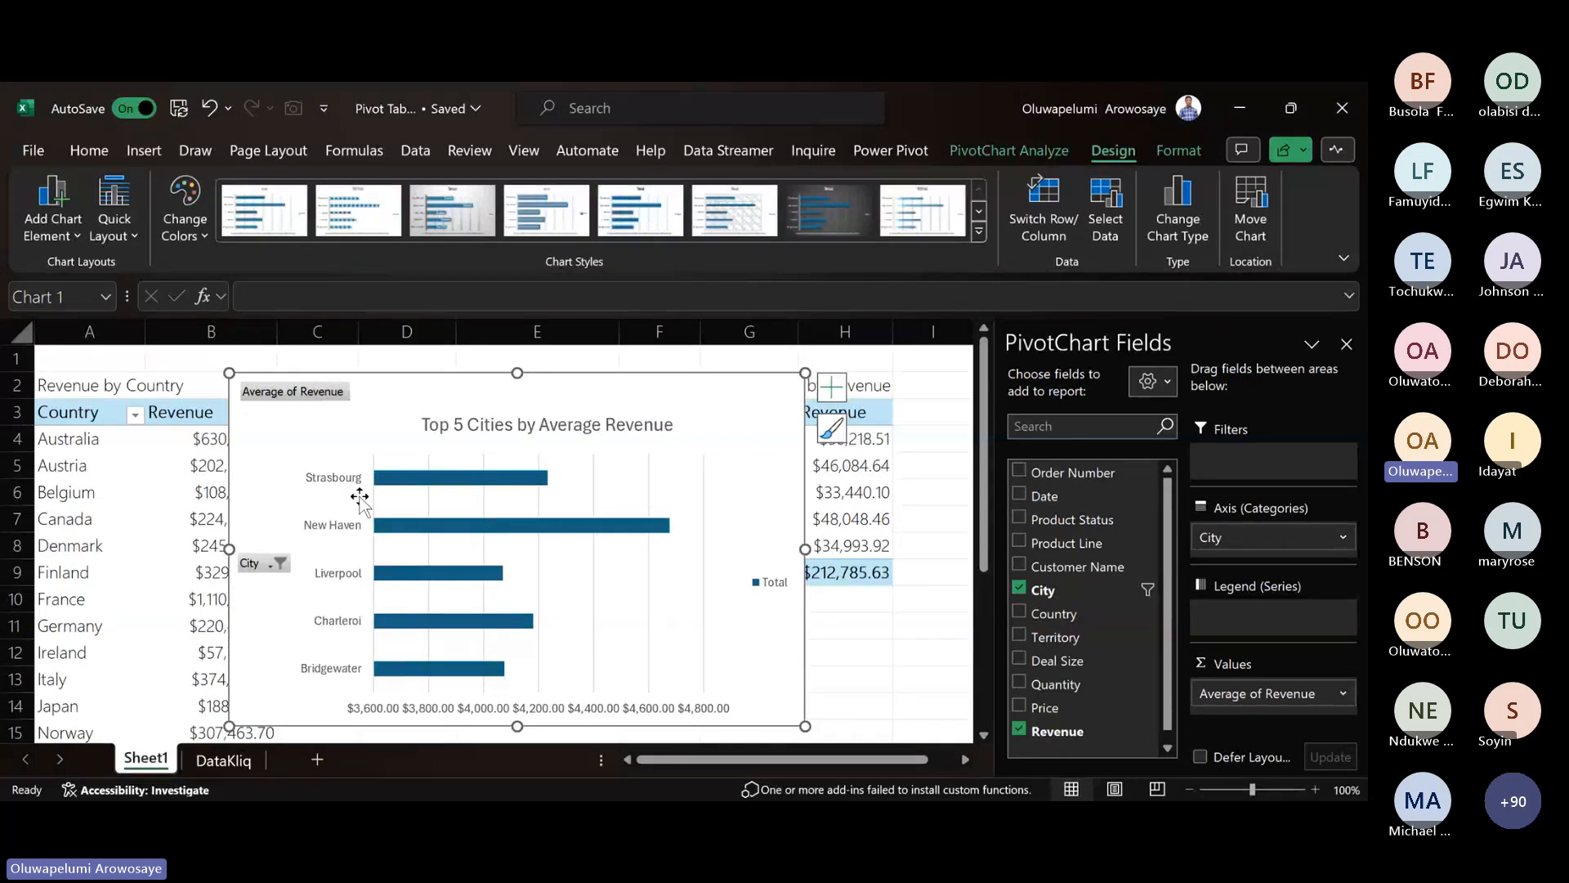
{"action": "right_click", "coordinate": [319, 392]}
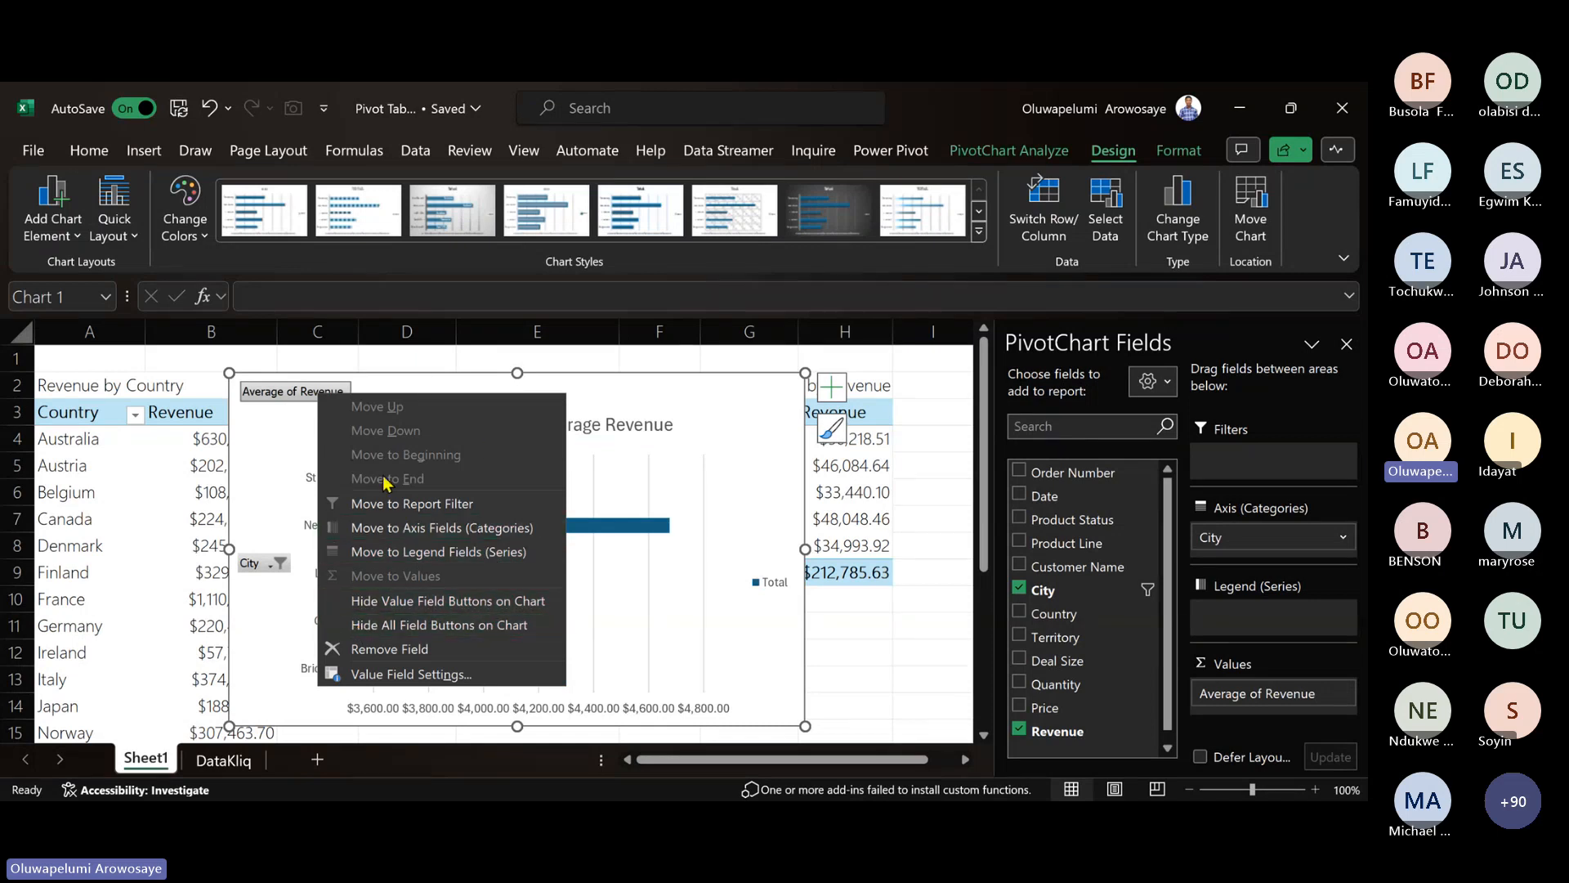
{"action": "left_click", "coordinate": [384, 629]}
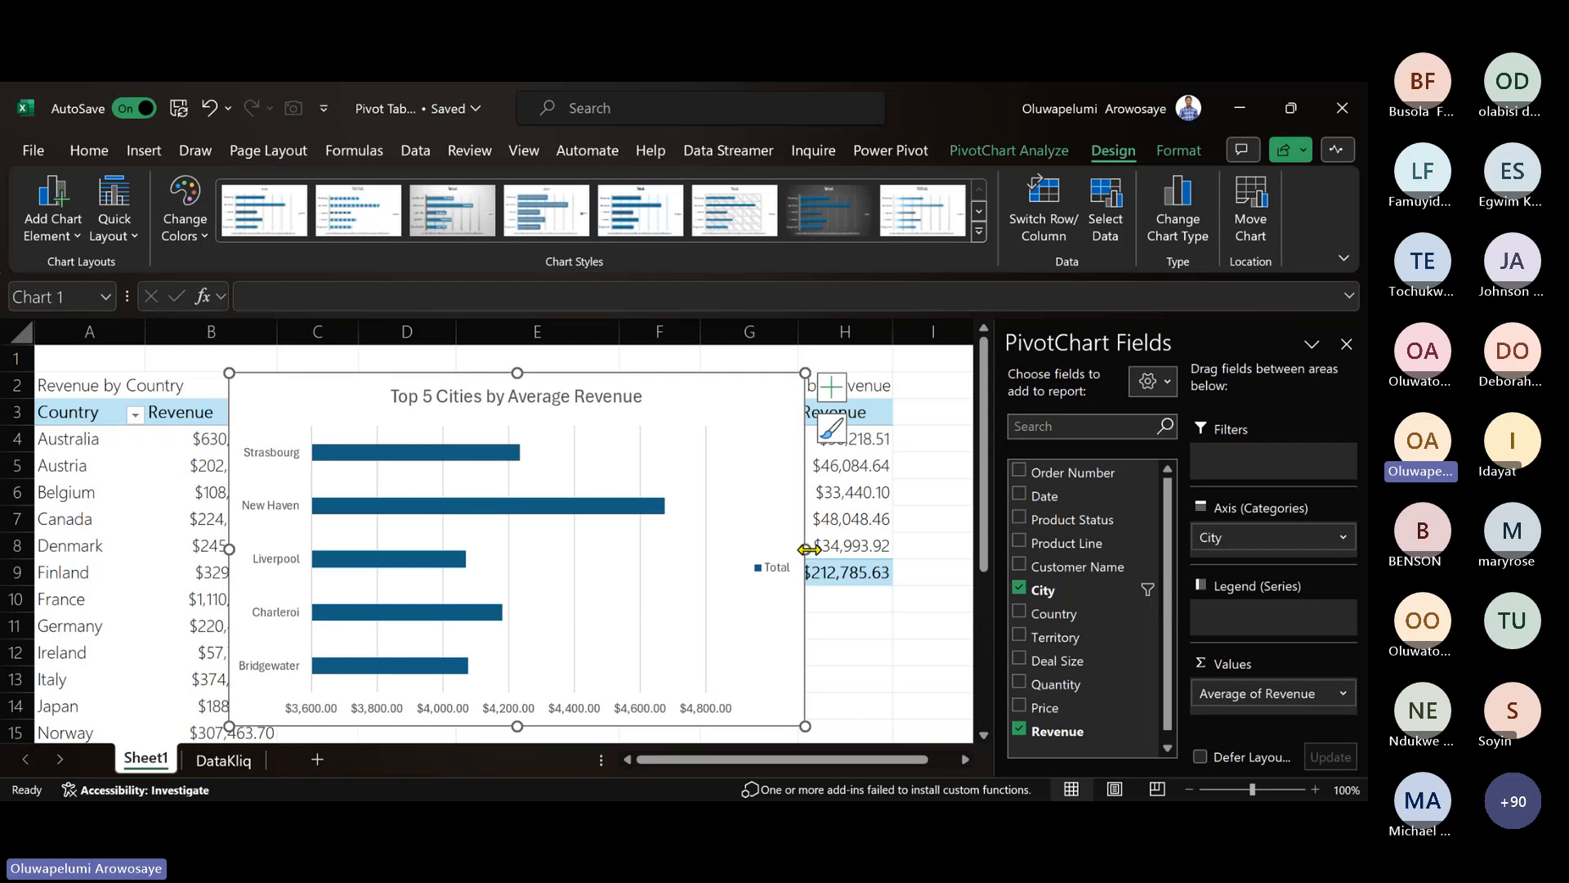
- Delete the Total legend from the bar PivotChart and widen the chart across column H
{"action": "left_click_drag", "start_coordinate": [812, 551], "coordinate": [835, 549]}
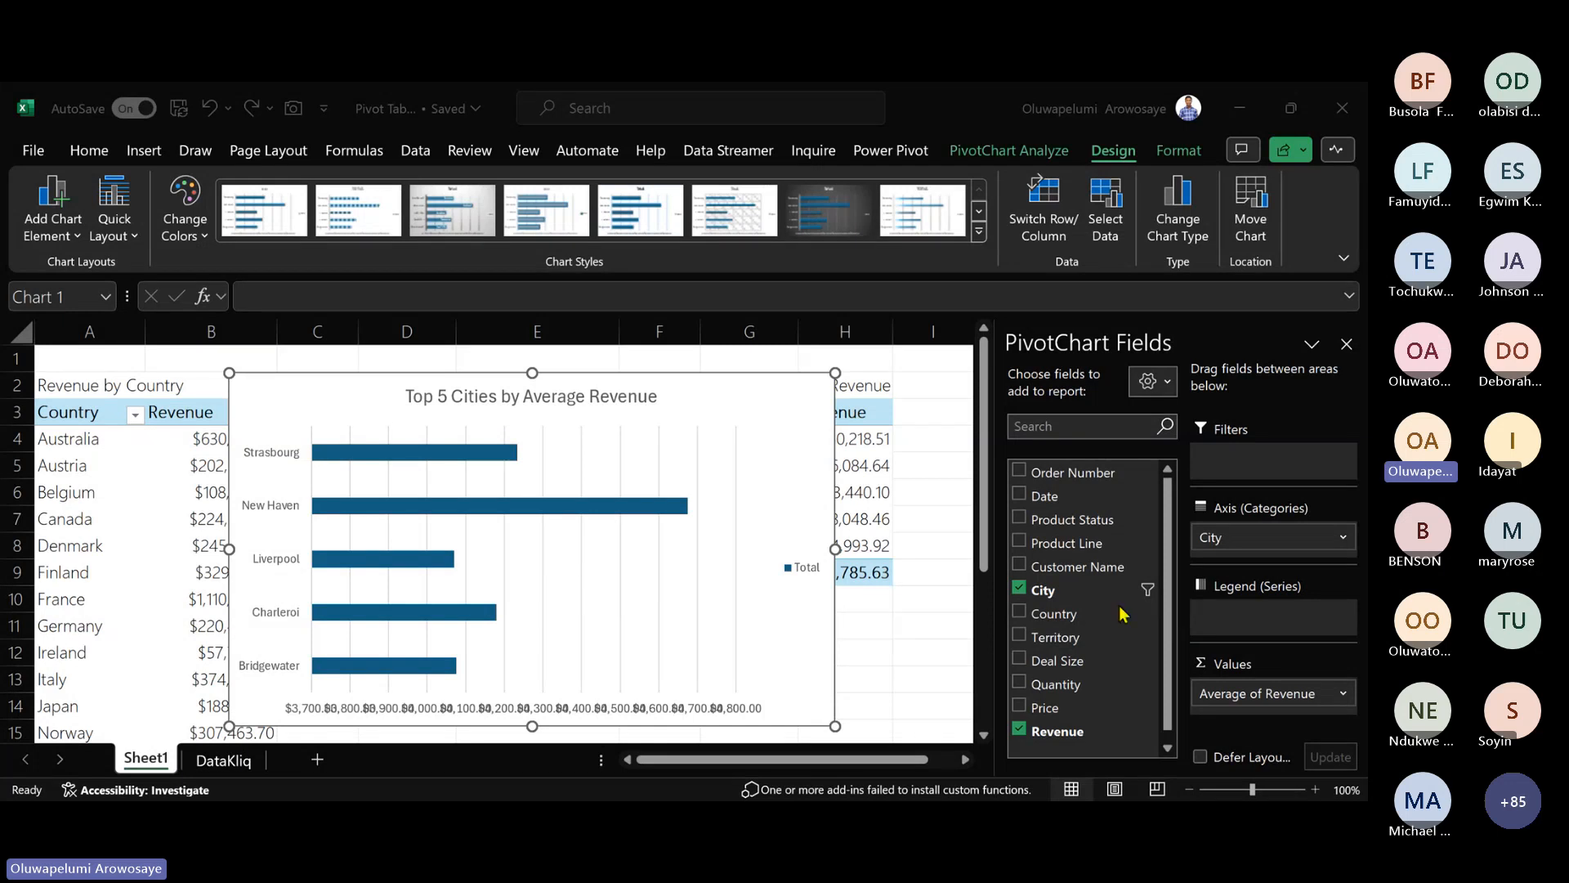
{"action": "left_click", "coordinate": [529, 651]}
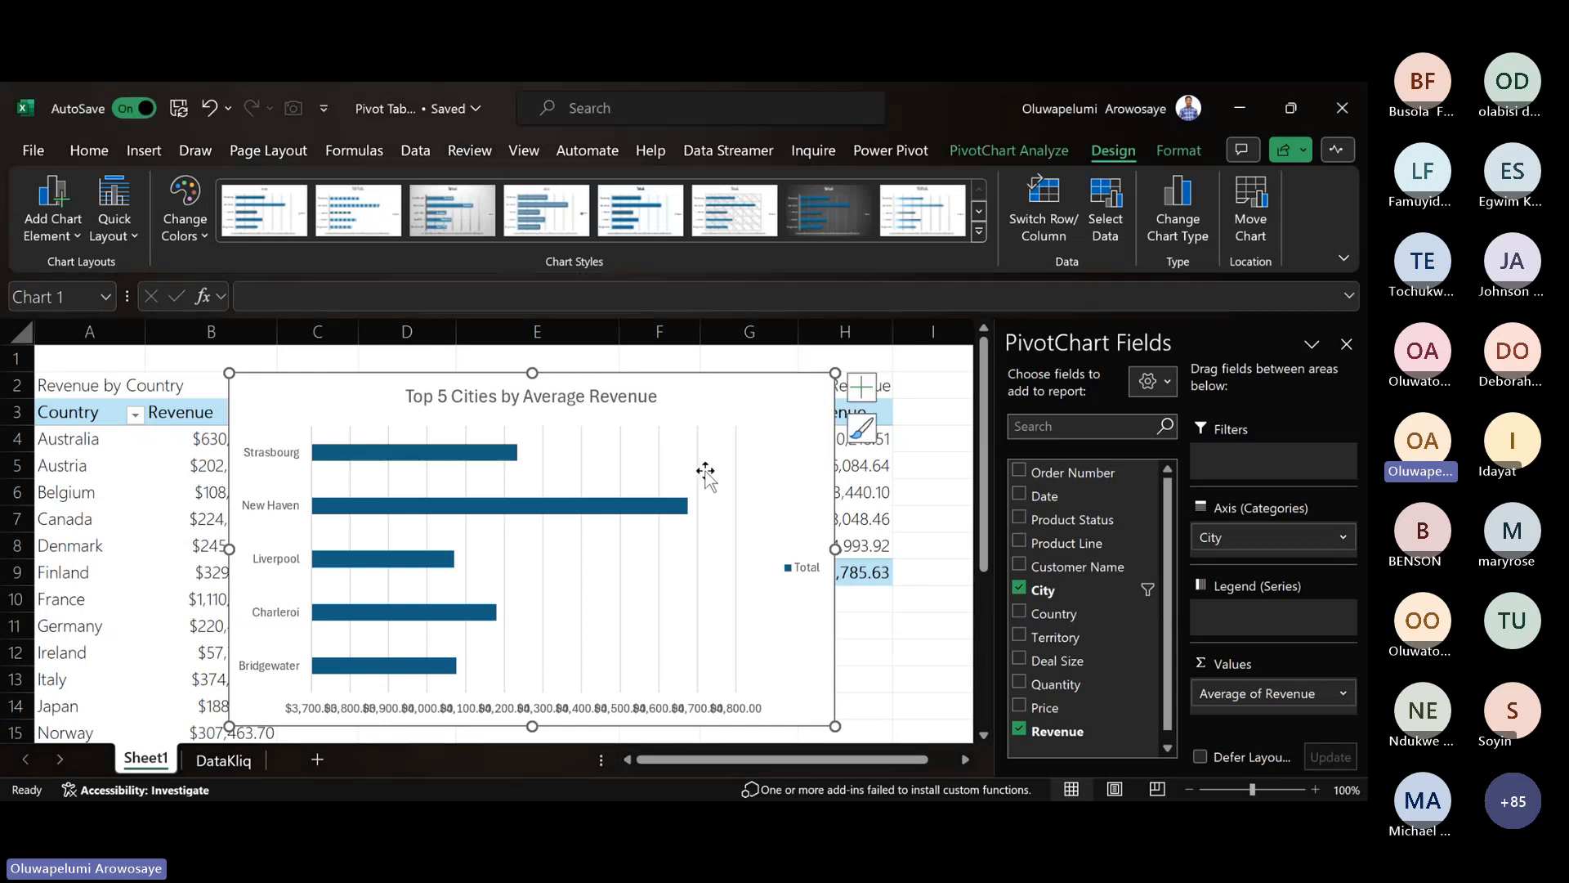
{"action": "left_click", "coordinate": [779, 564]}
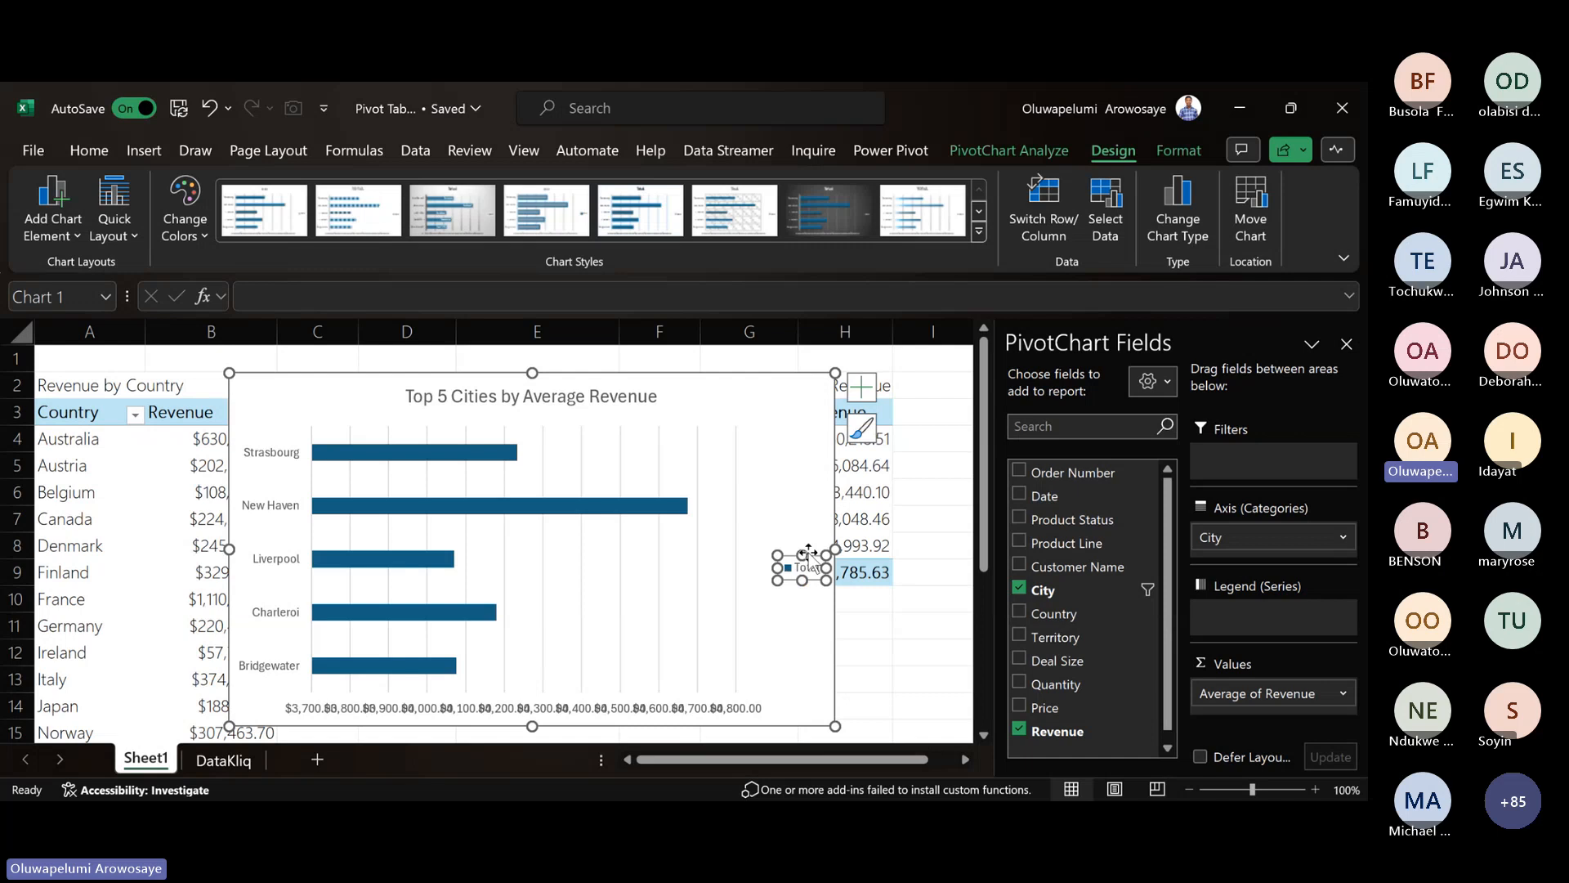
{"action": "key", "text": "Delete"}
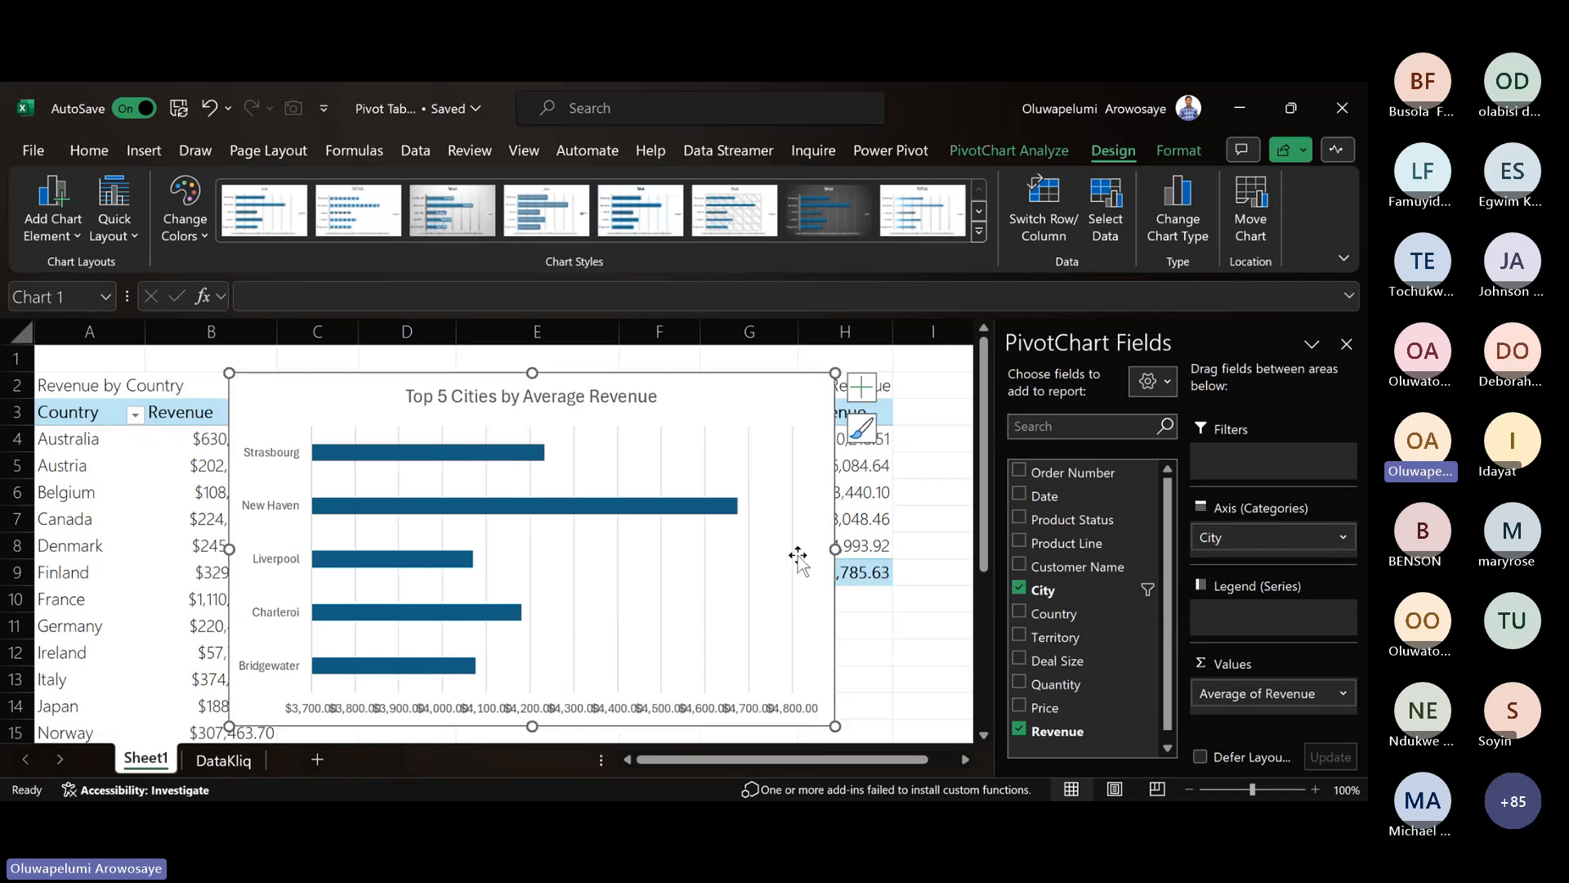
{"action": "left_click_drag", "start_coordinate": [835, 548], "coordinate": [869, 548]}
- Delete the vertical gridlines from the bar PivotChart and shift the chart slightly toward column B
{"action": "left_click_drag", "start_coordinate": [631, 392], "coordinate": [658, 380]}
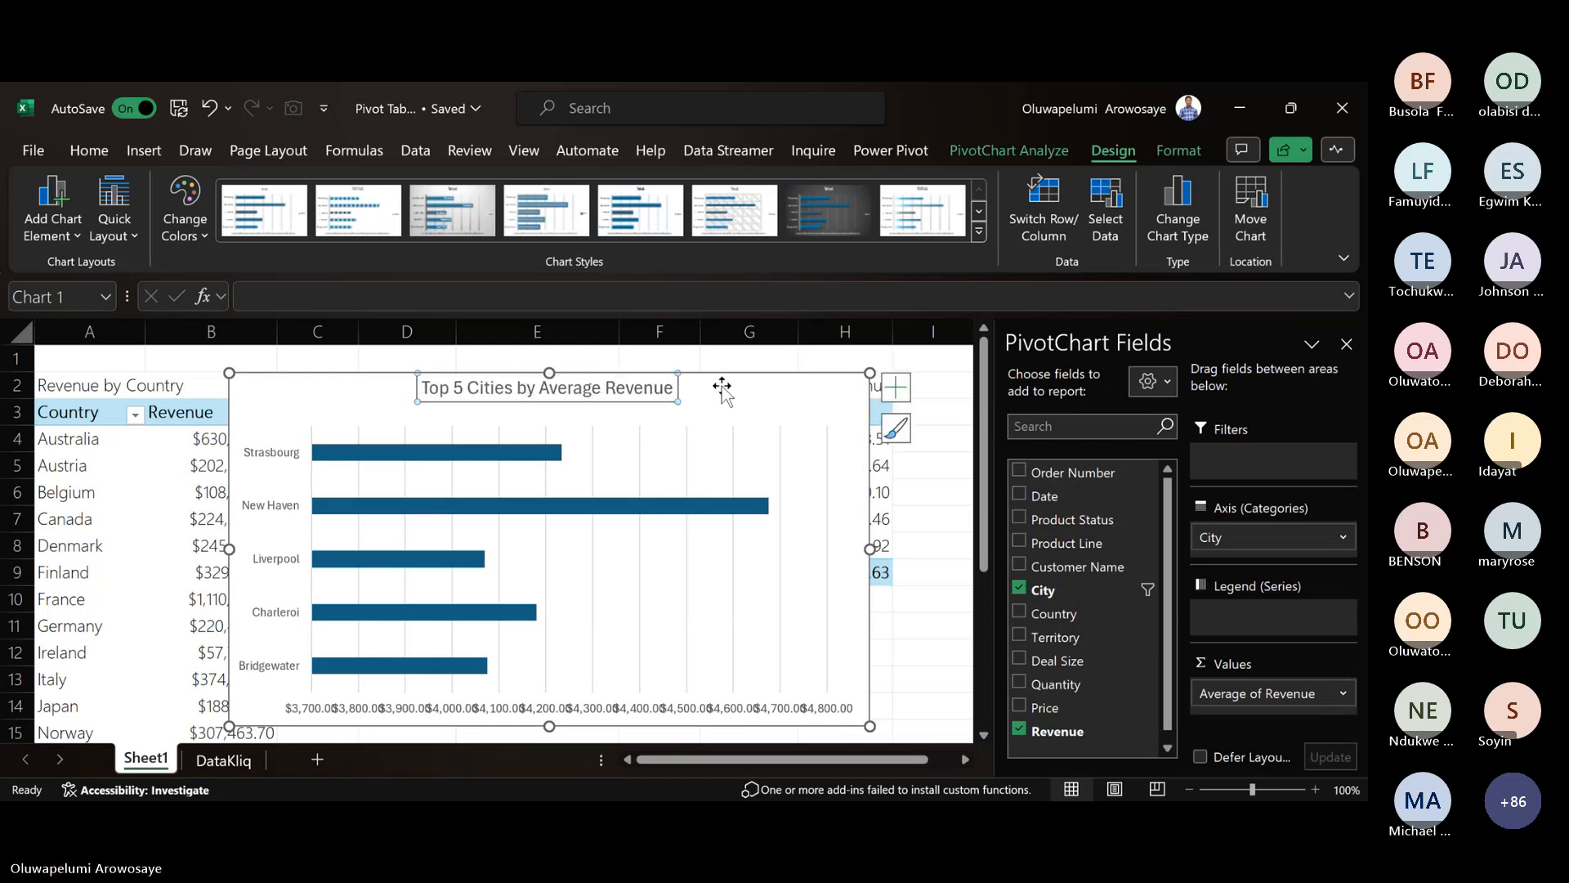
{"action": "left_click", "coordinate": [687, 456]}
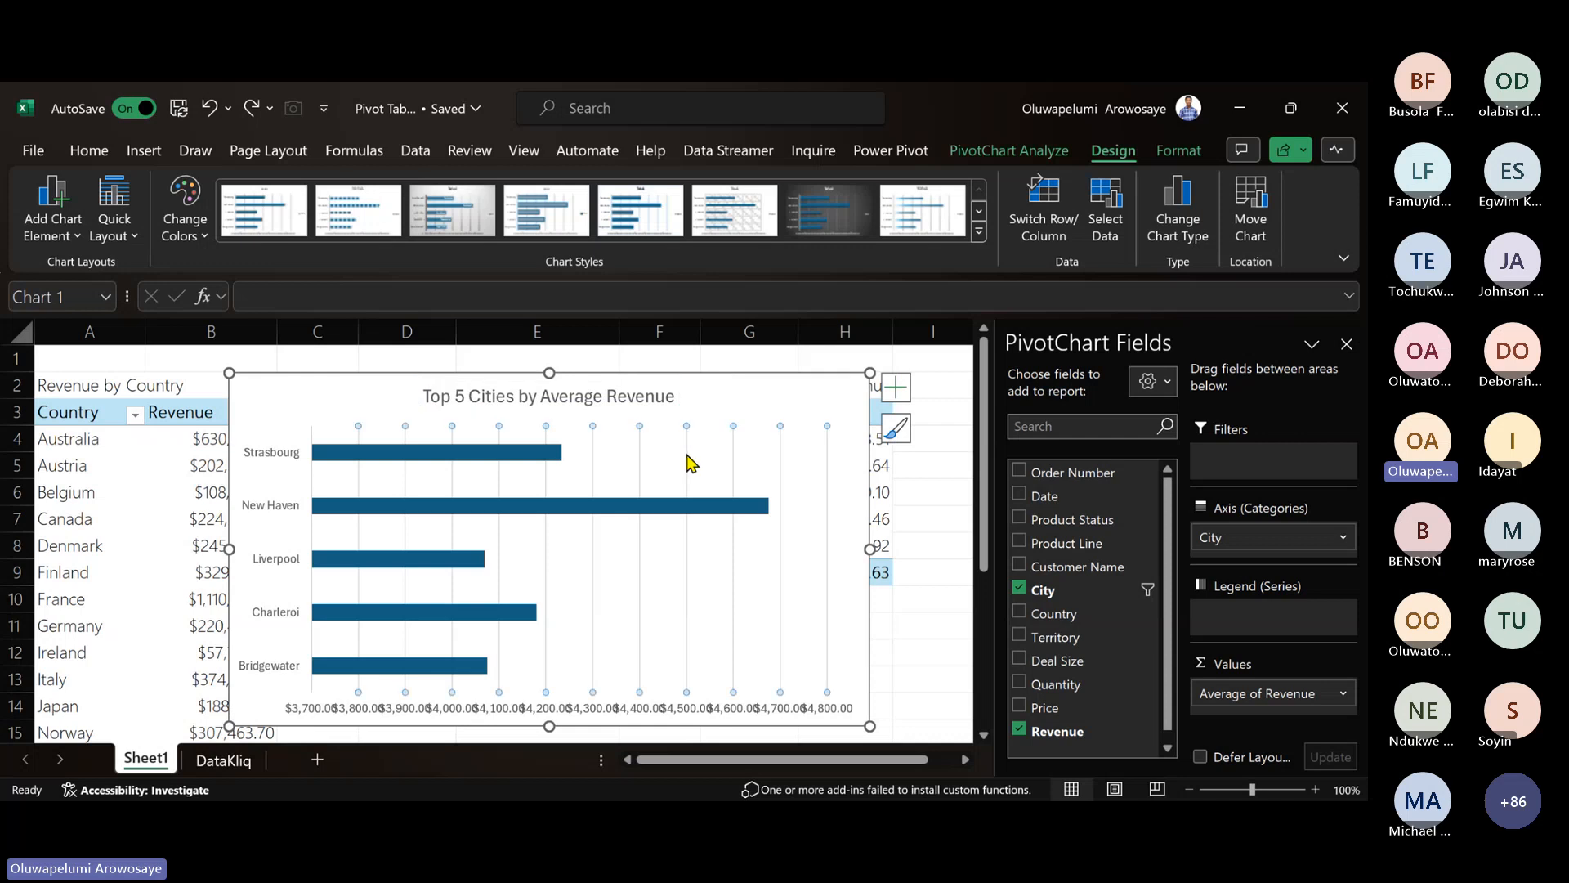
{"action": "key", "text": "Delete"}
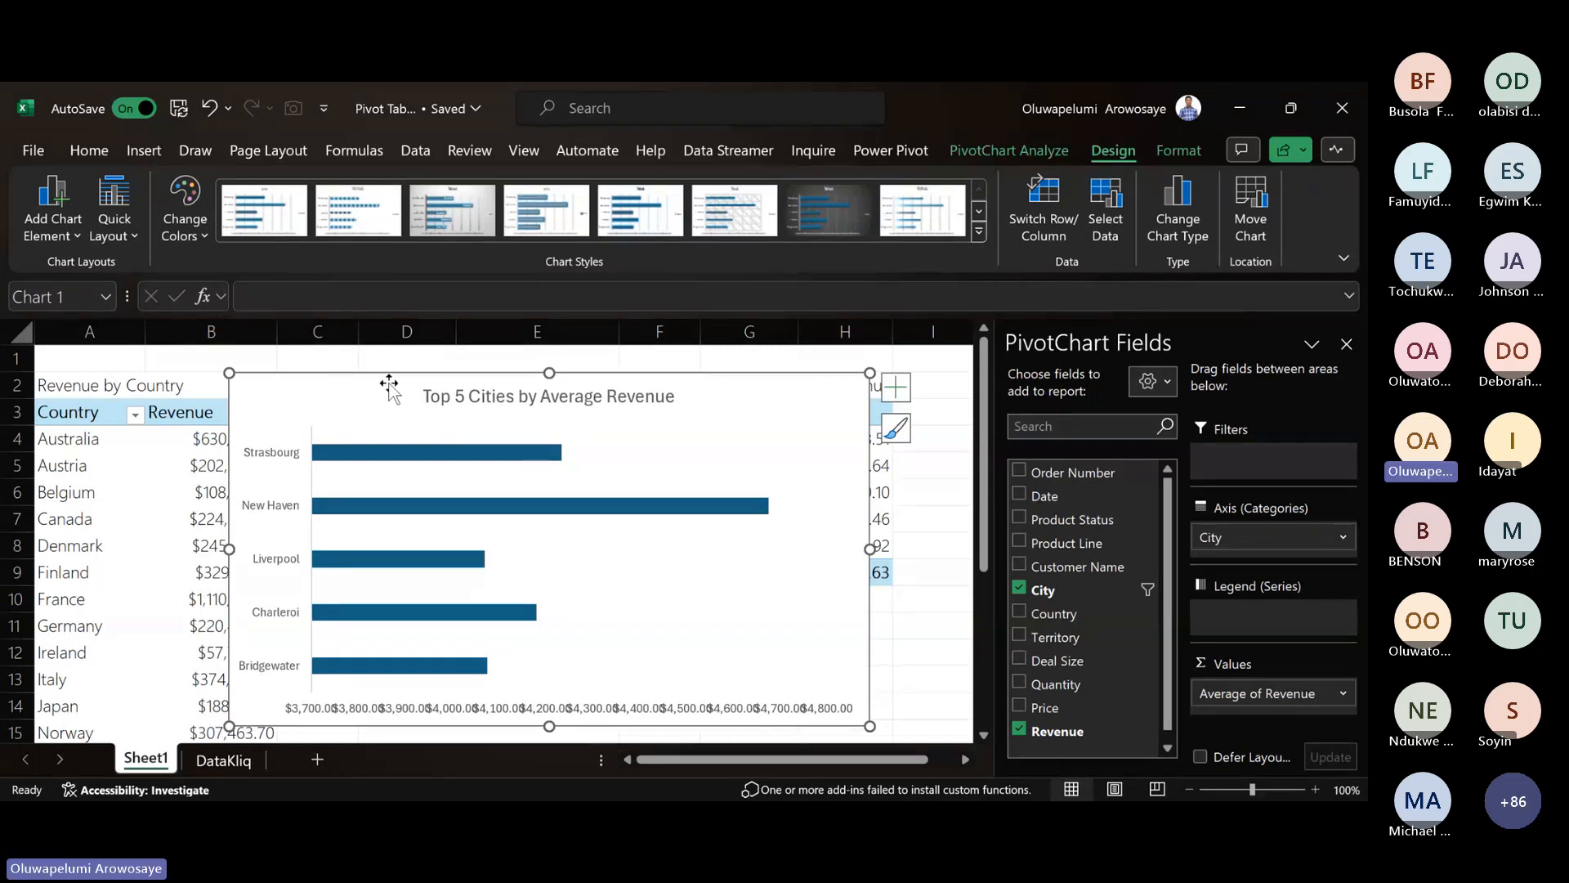
{"action": "left_click_drag", "start_coordinate": [389, 382], "coordinate": [360, 372]}
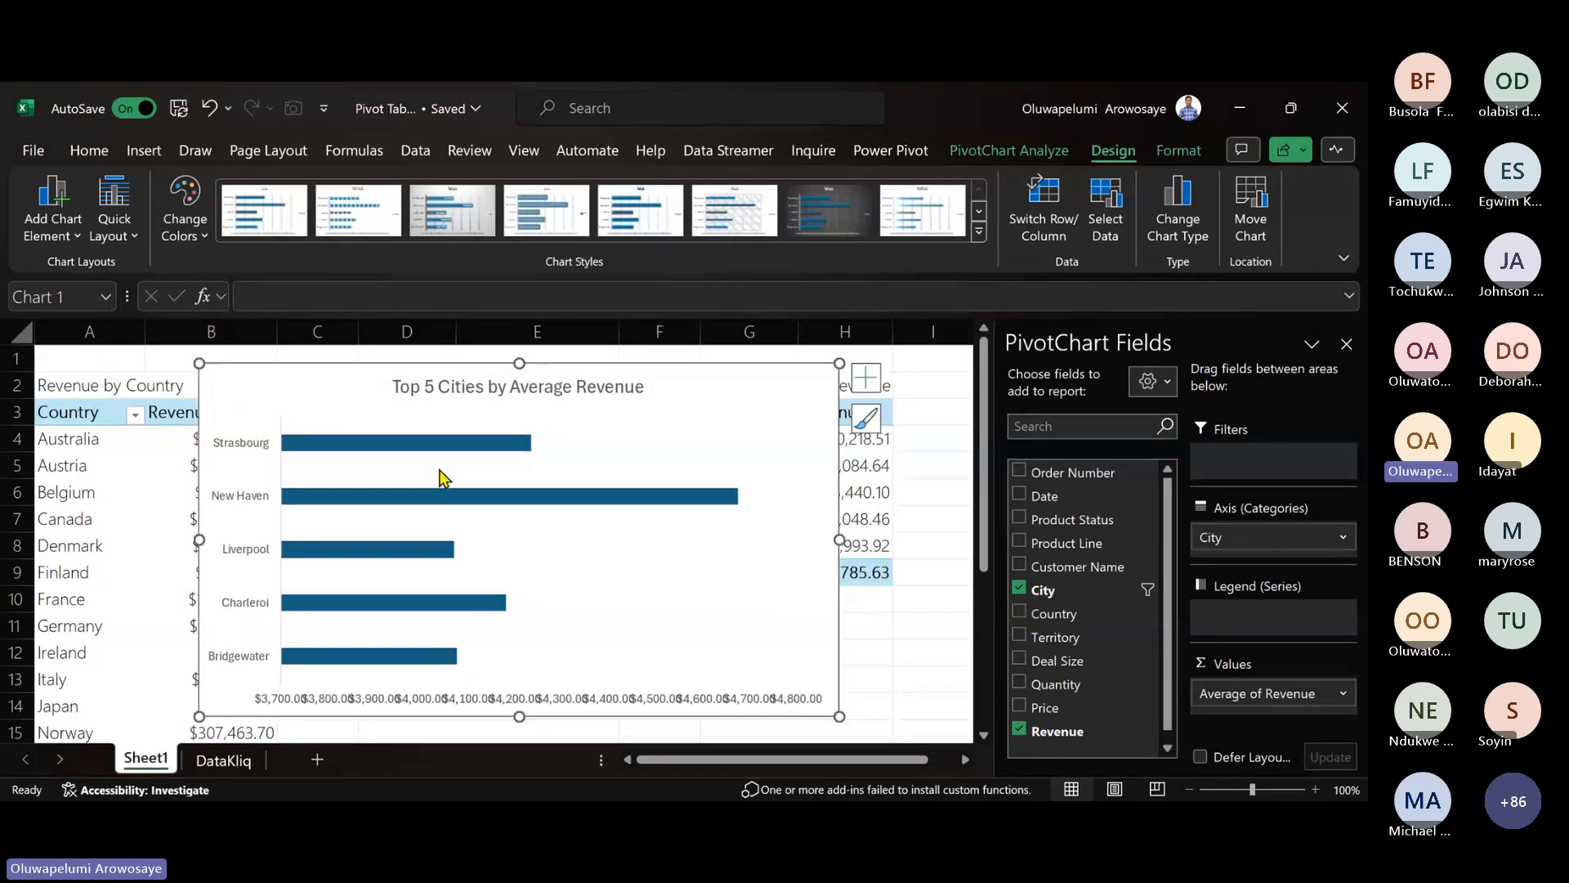
- Add data labels to the bars of the PivotChart and delete its horizontal value axis
{"action": "left_click", "coordinate": [501, 702]}
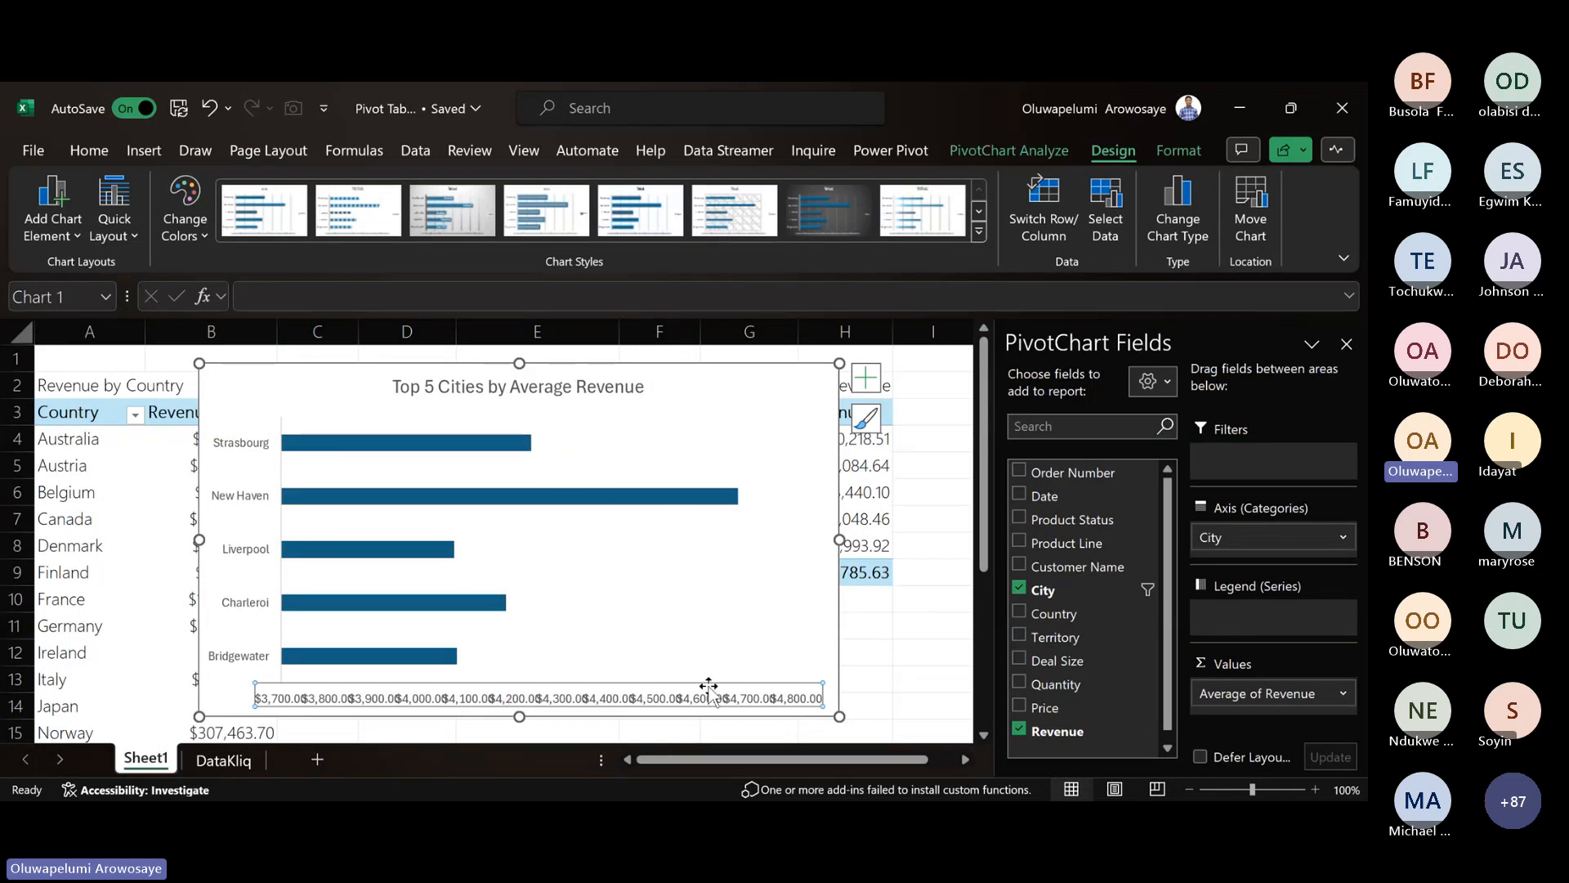
{"action": "left_click", "coordinate": [865, 379]}
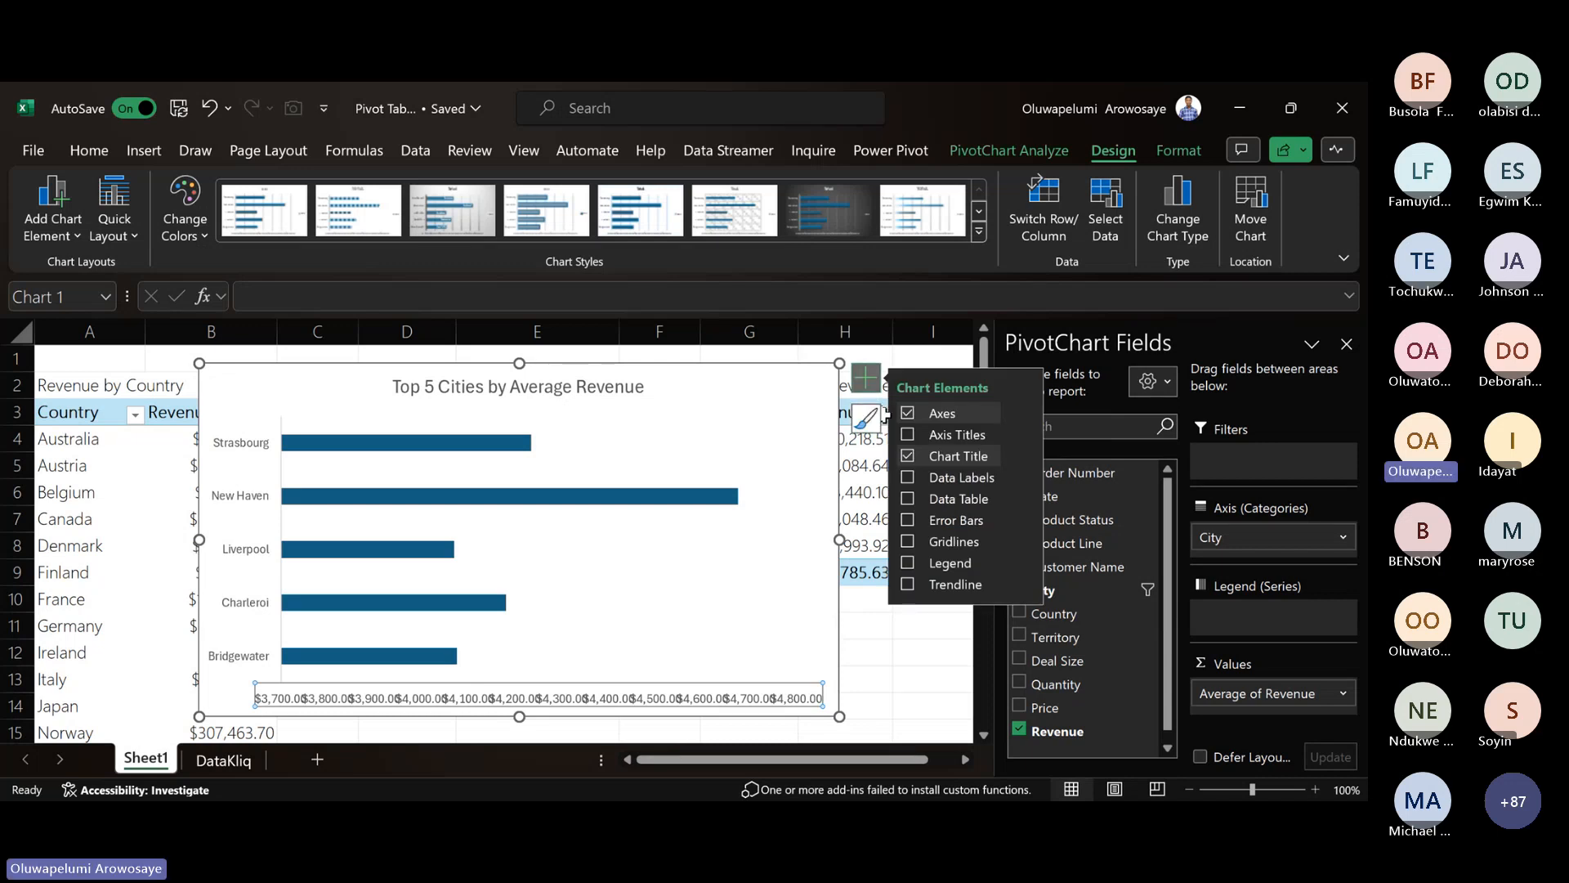
{"action": "left_click", "coordinate": [909, 479]}
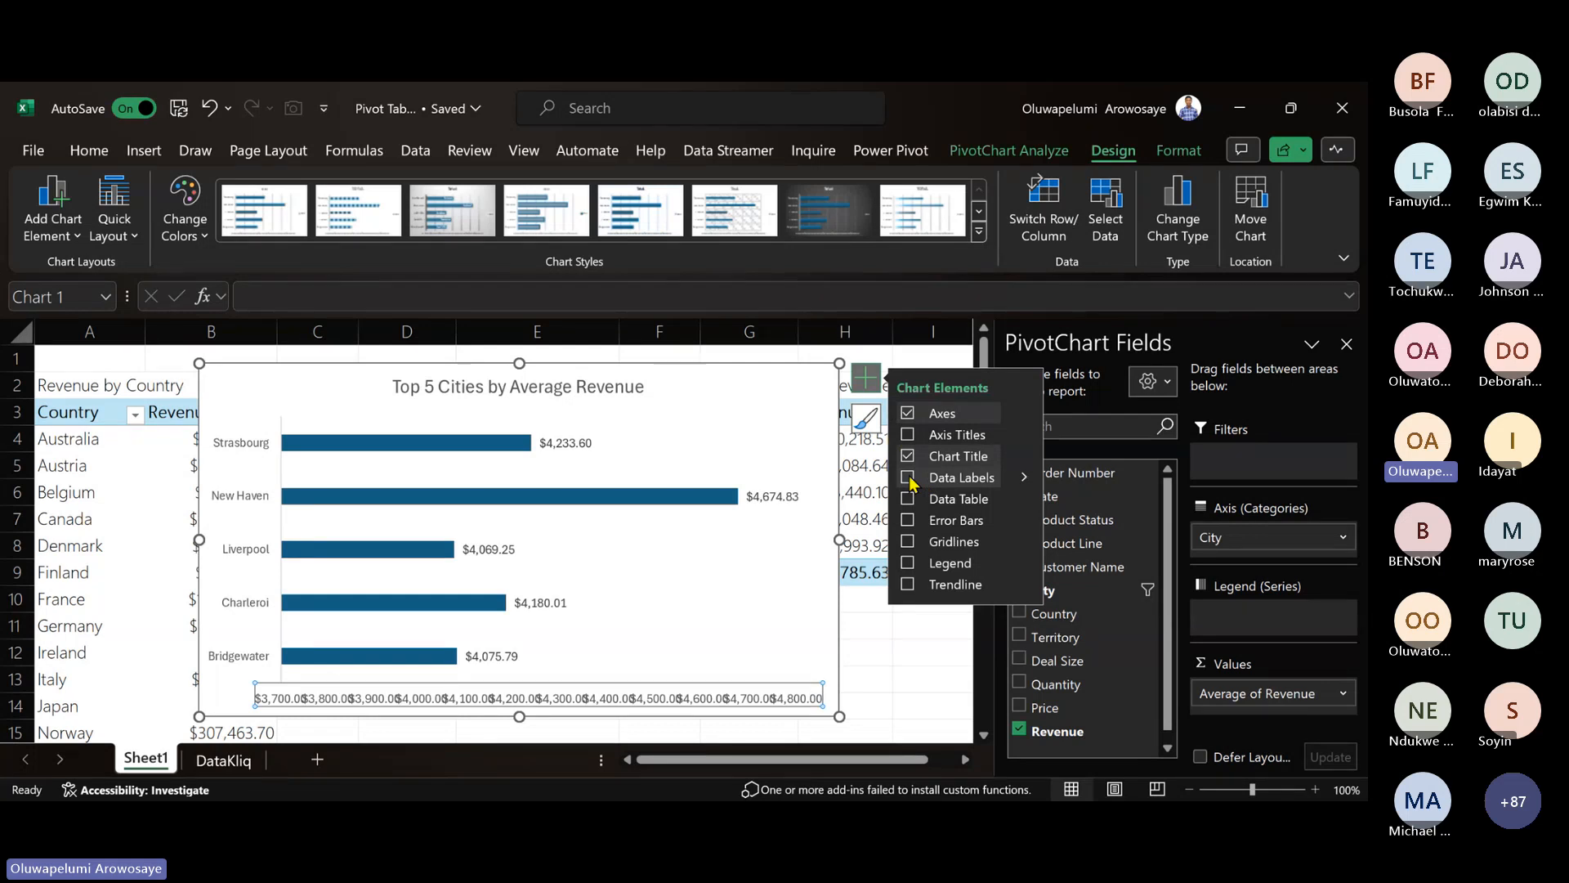
{"action": "left_click", "coordinate": [909, 479]}
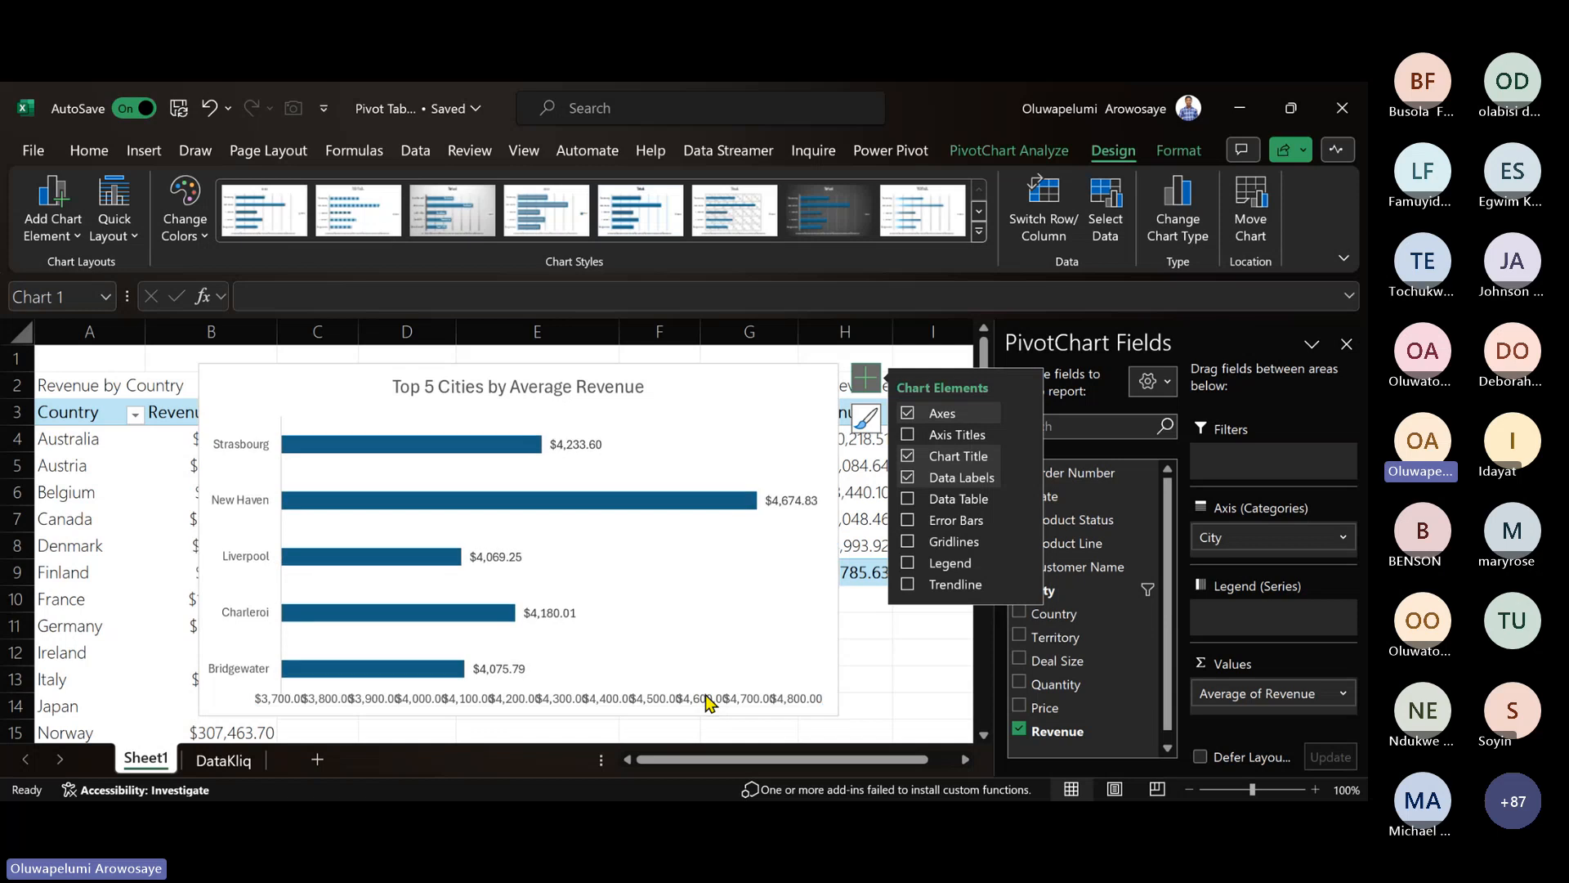
{"action": "key", "text": "Delete"}
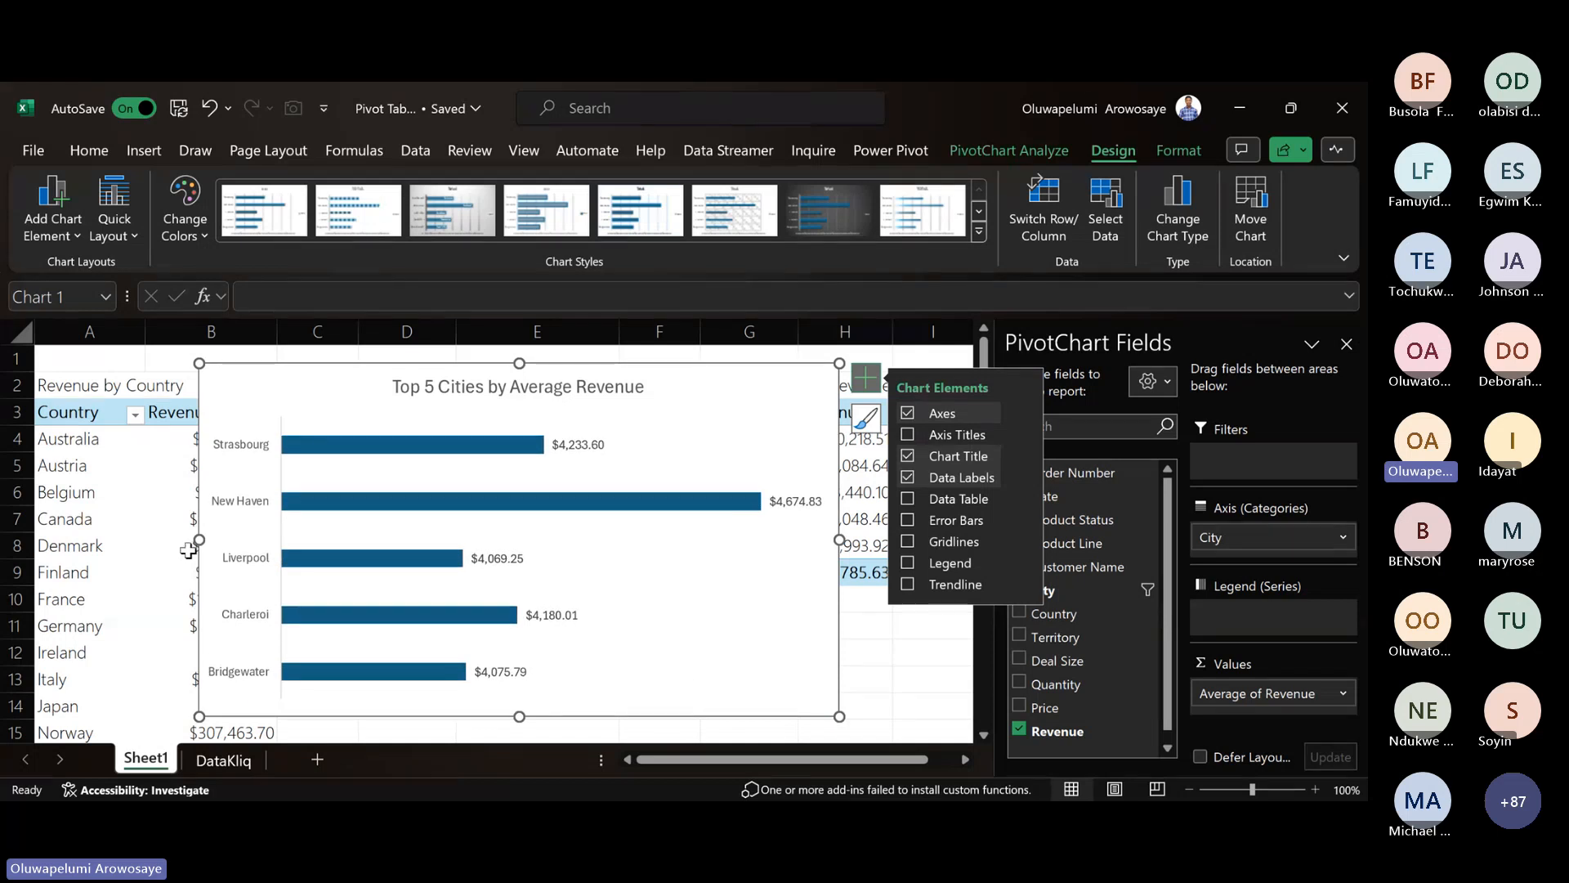
- Widen the PivotChart slightly toward column A and move it down to row 9 to uncover the Top 5 City PivotTable
{"action": "left_click_drag", "start_coordinate": [188, 550], "coordinate": [180, 549]}
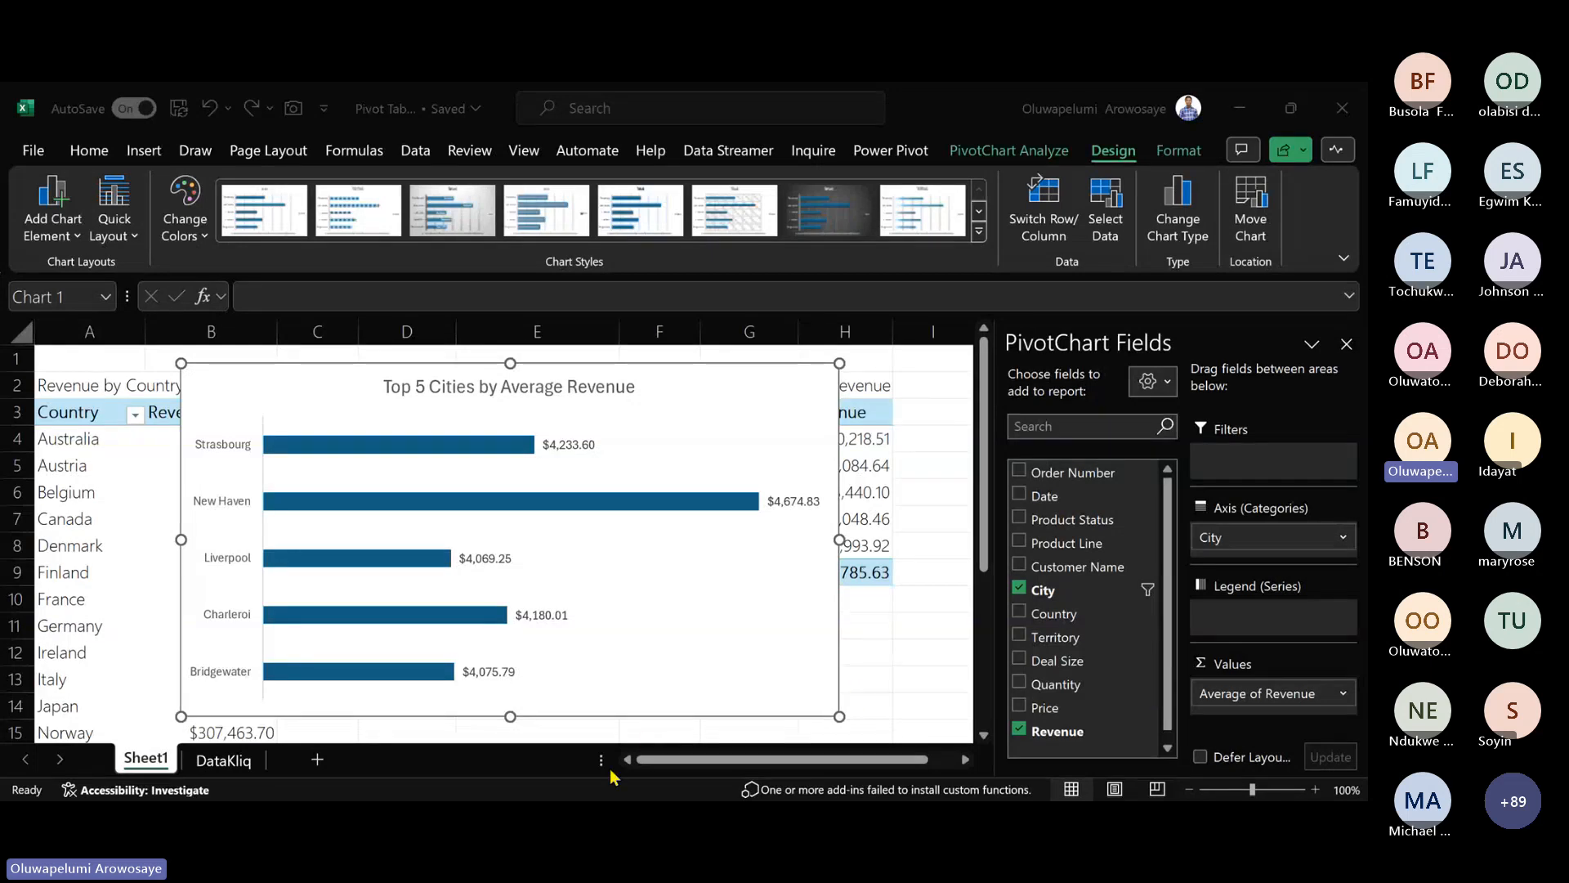
{"action": "left_click", "coordinate": [545, 703]}
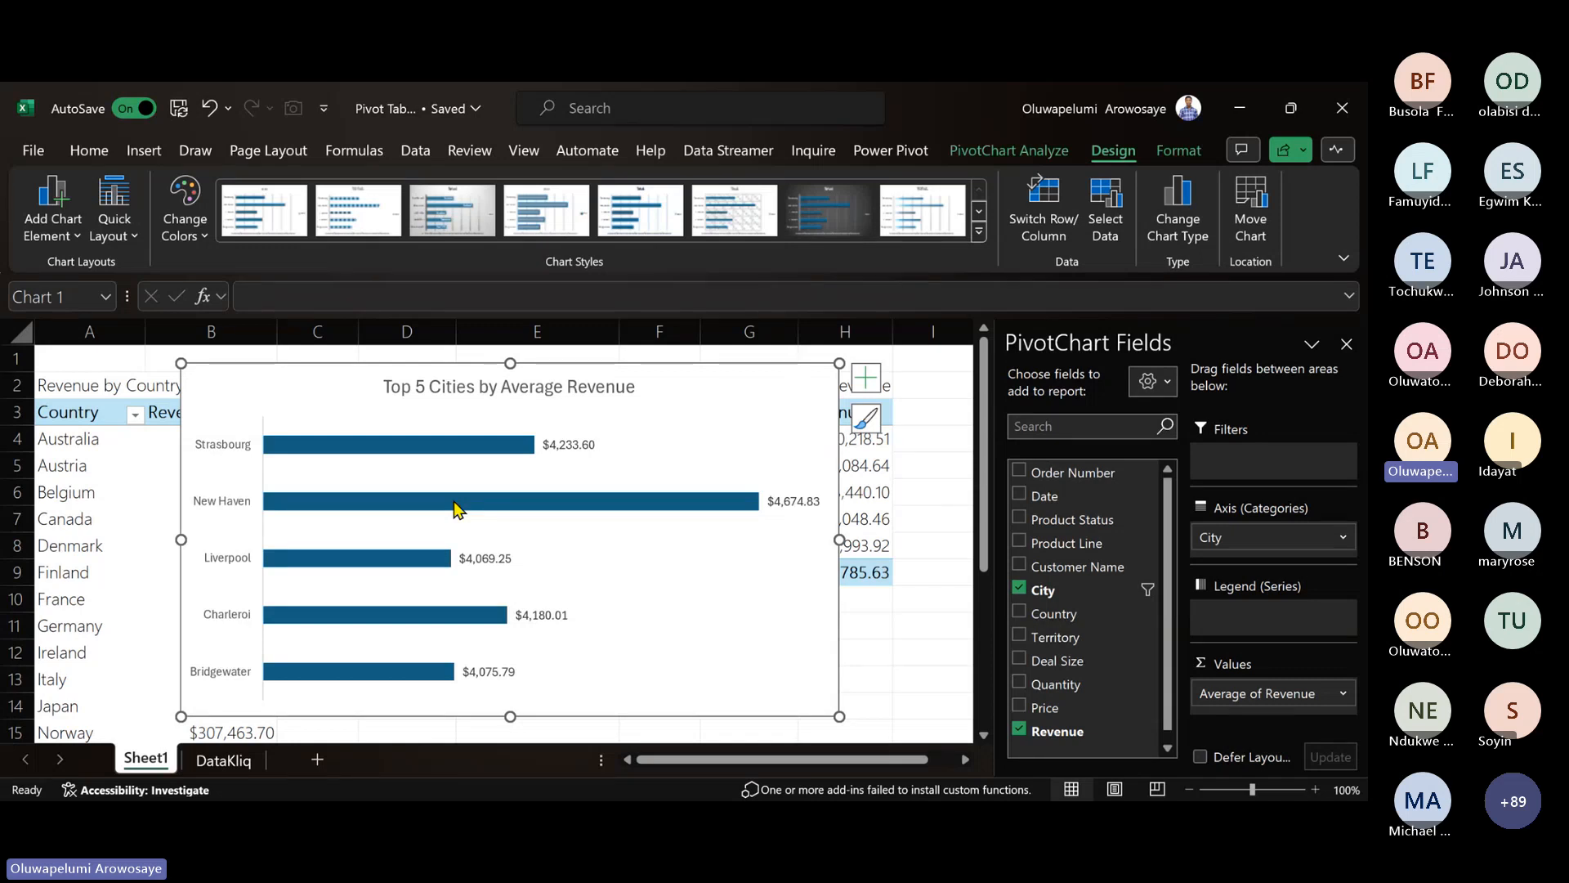
{"action": "right_click", "coordinate": [533, 453]}
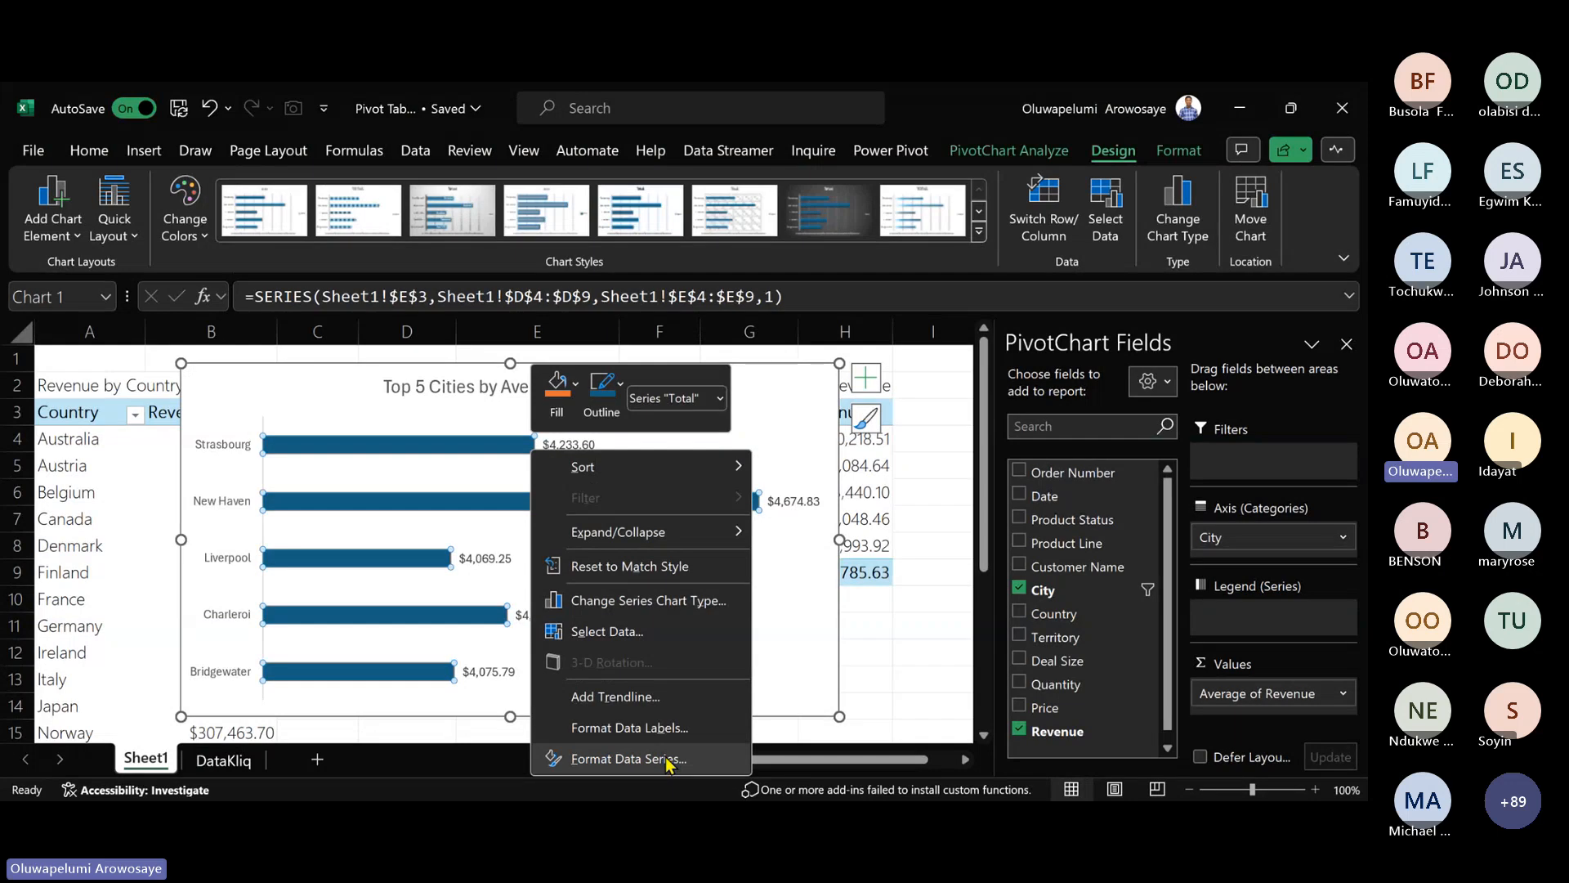
{"action": "key", "text": "Escape"}
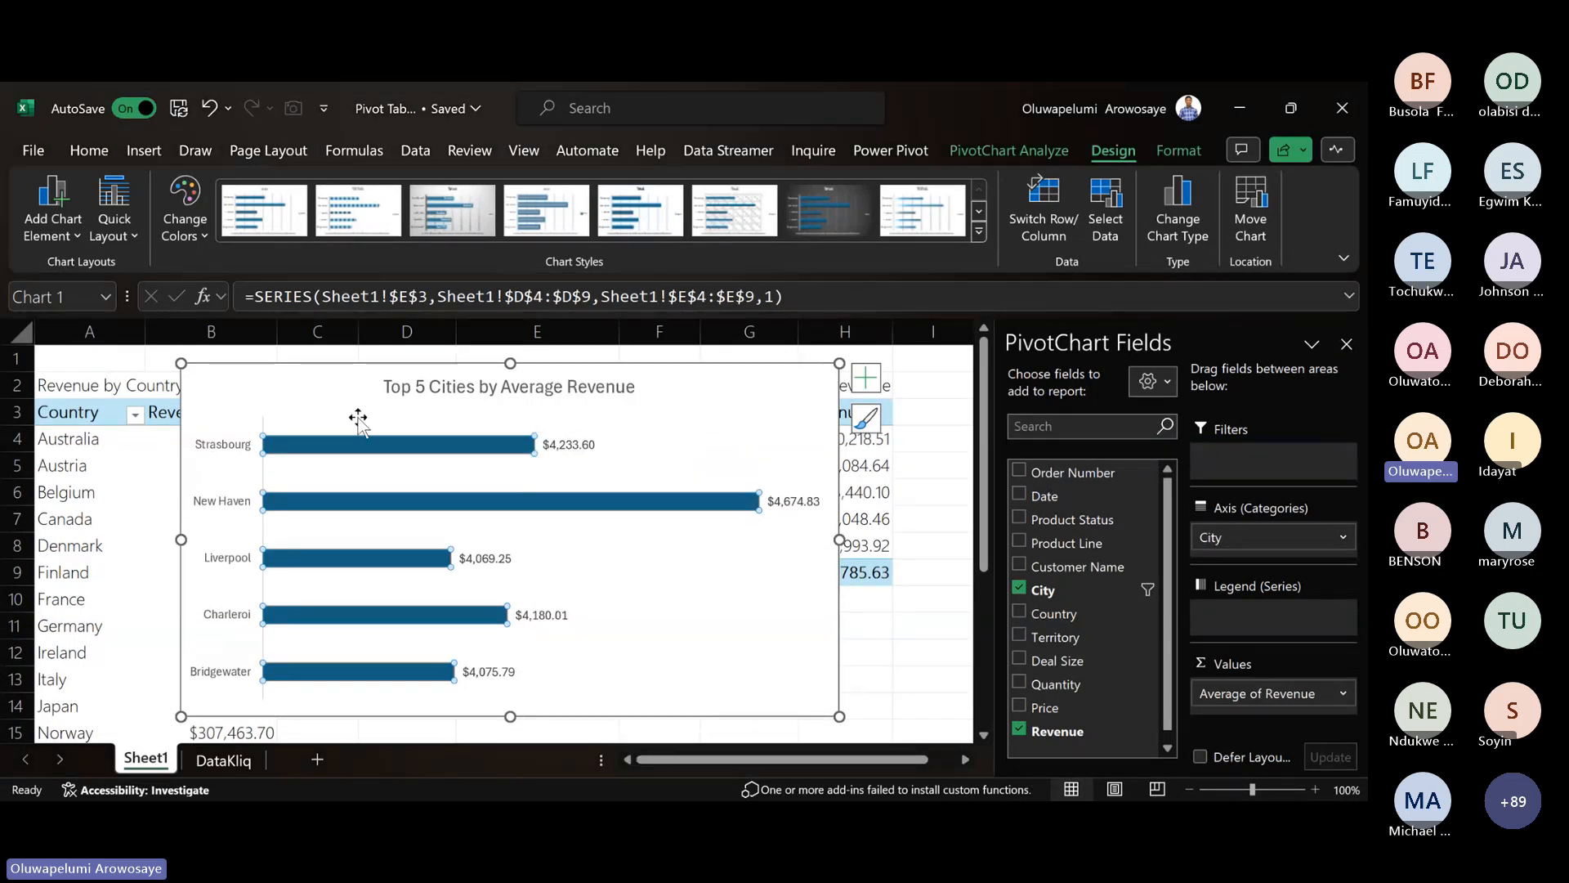
{"action": "left_click_drag", "start_coordinate": [665, 389], "coordinate": [676, 583]}
- Sort the Top 5 City PivotTable's Average of Revenue from largest to smallest and move the chart back up to row 2
{"action": "left_click", "coordinate": [582, 458]}
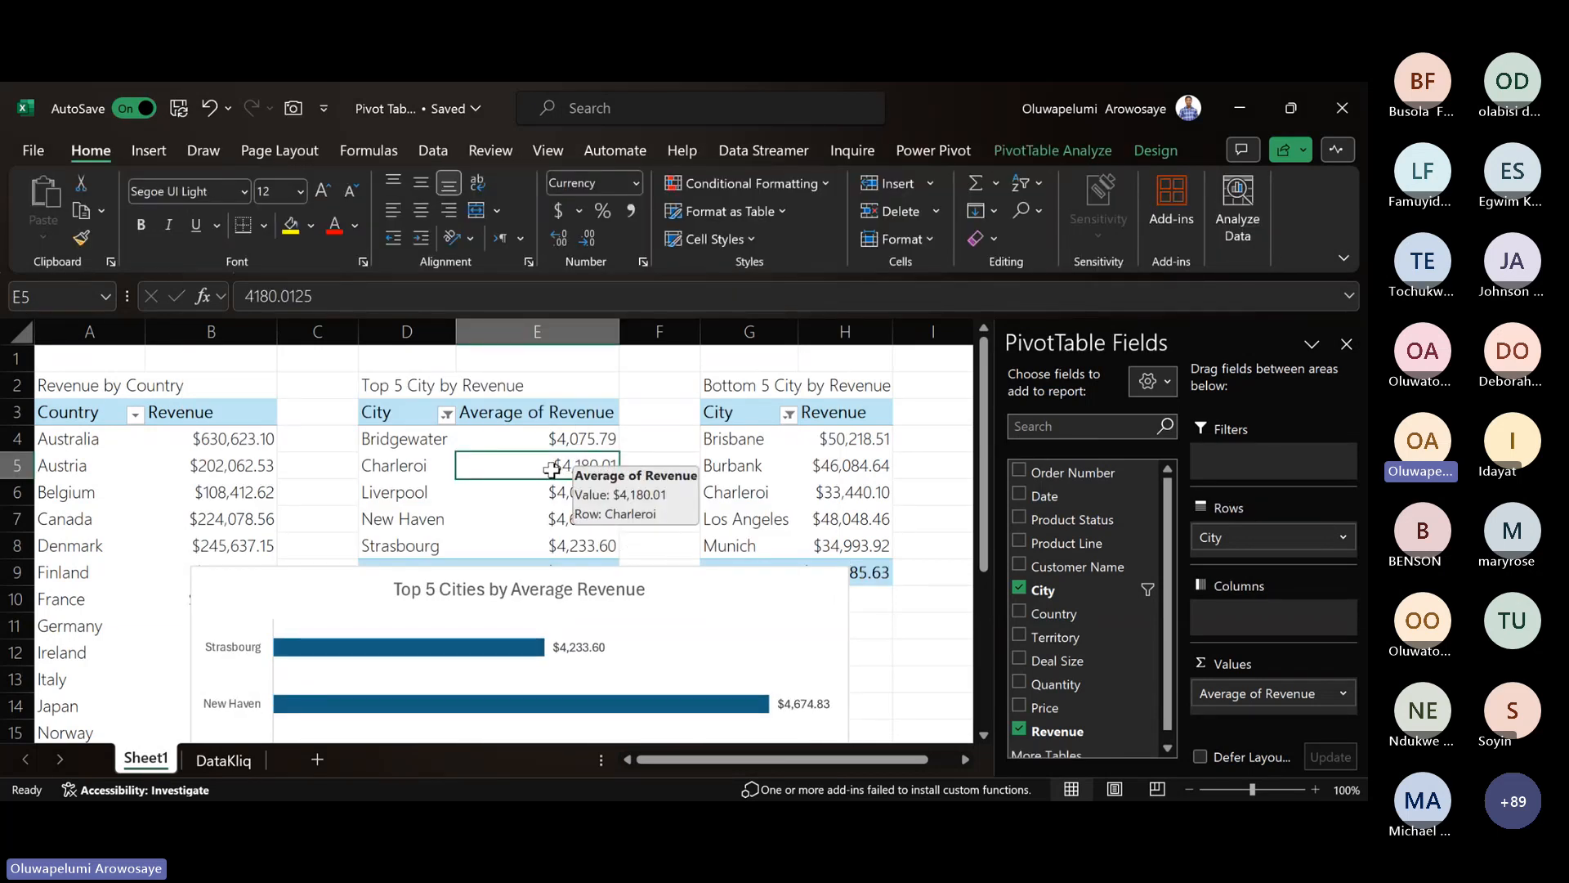
{"action": "right_click", "coordinate": [555, 478]}
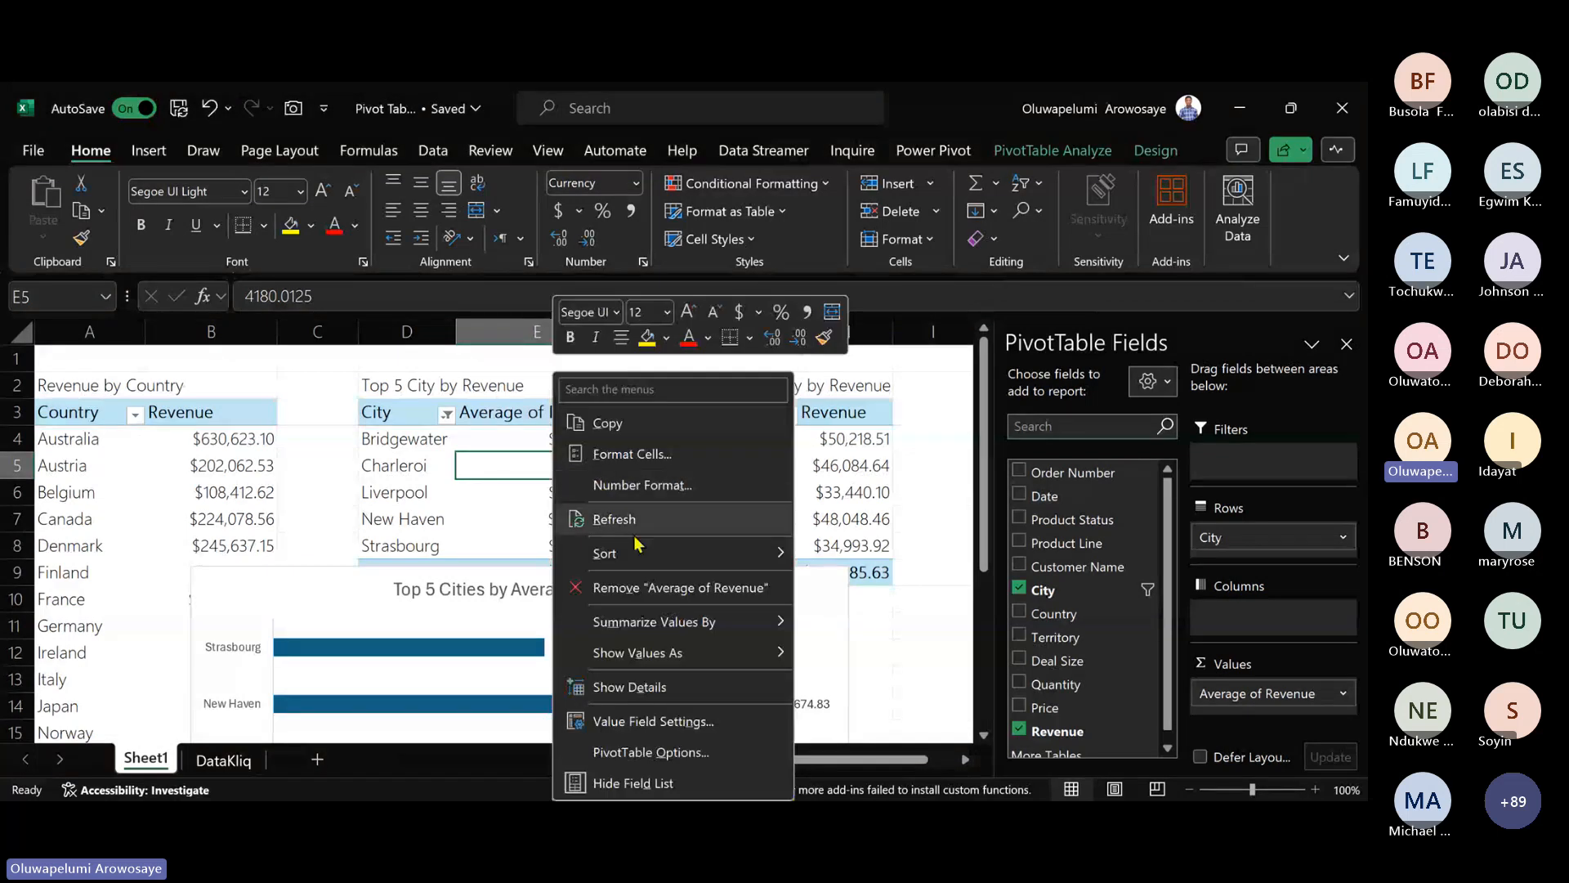
{"action": "mouse_move", "coordinate": [654, 562]}
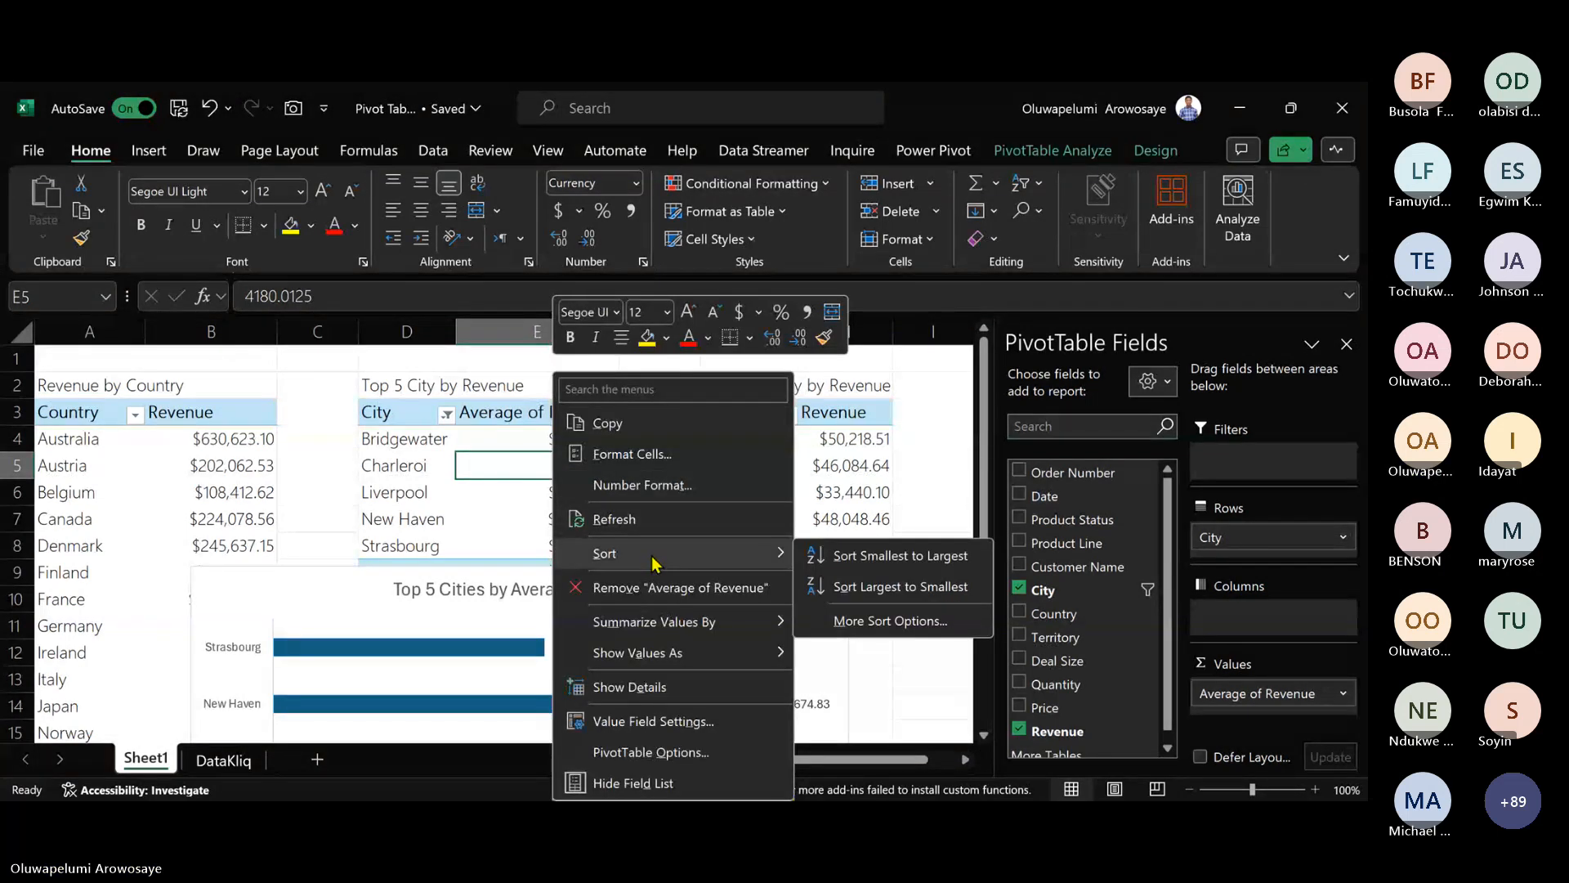
{"action": "left_click", "coordinate": [900, 586]}
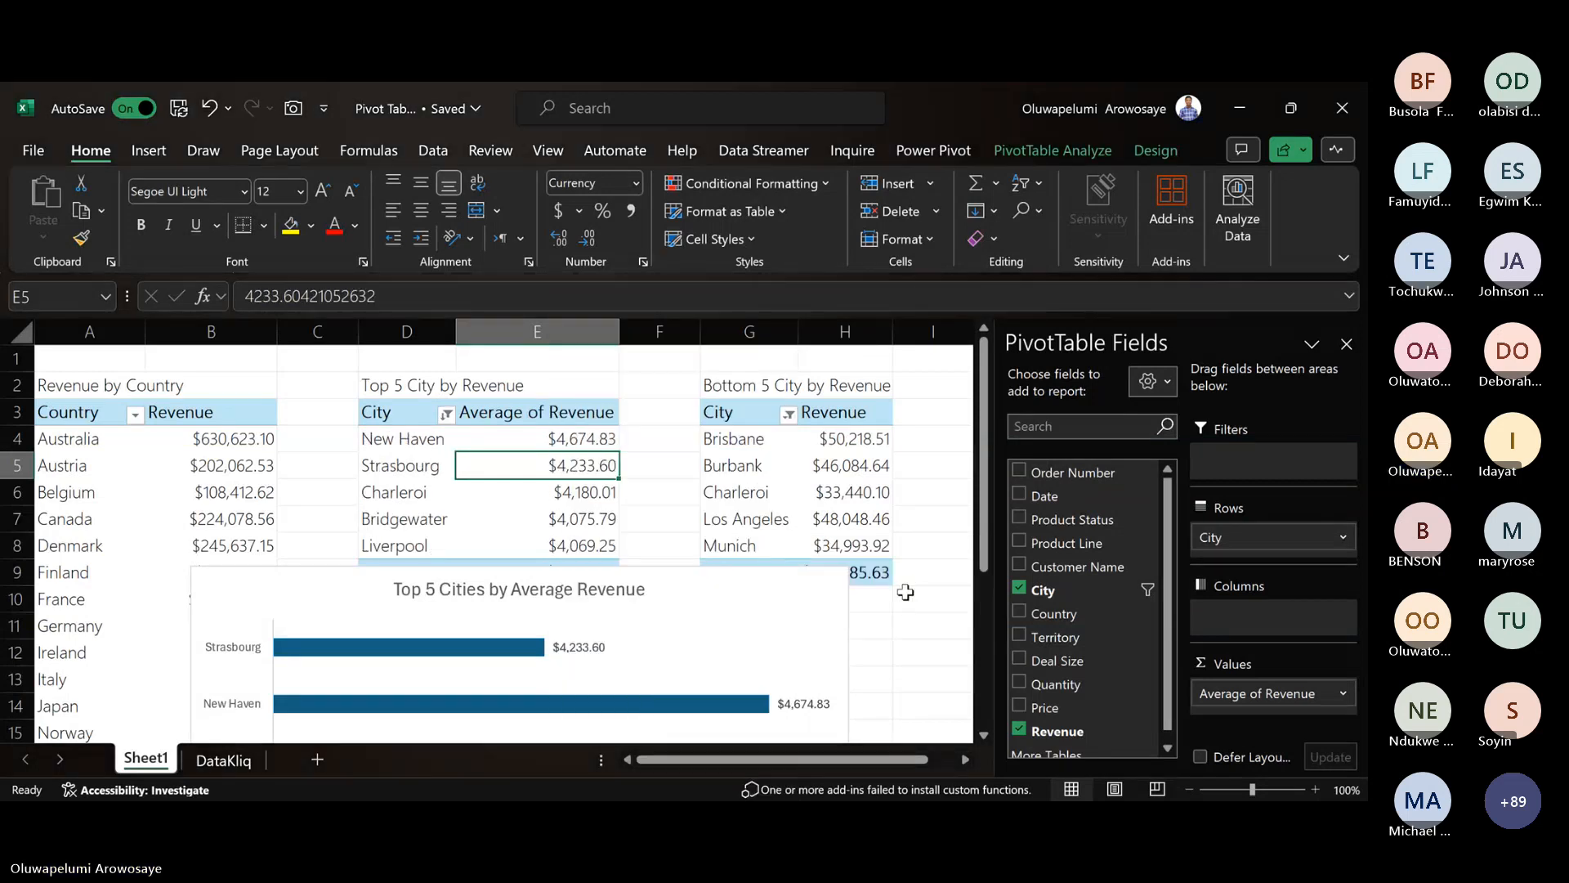
{"action": "left_click", "coordinate": [721, 585]}
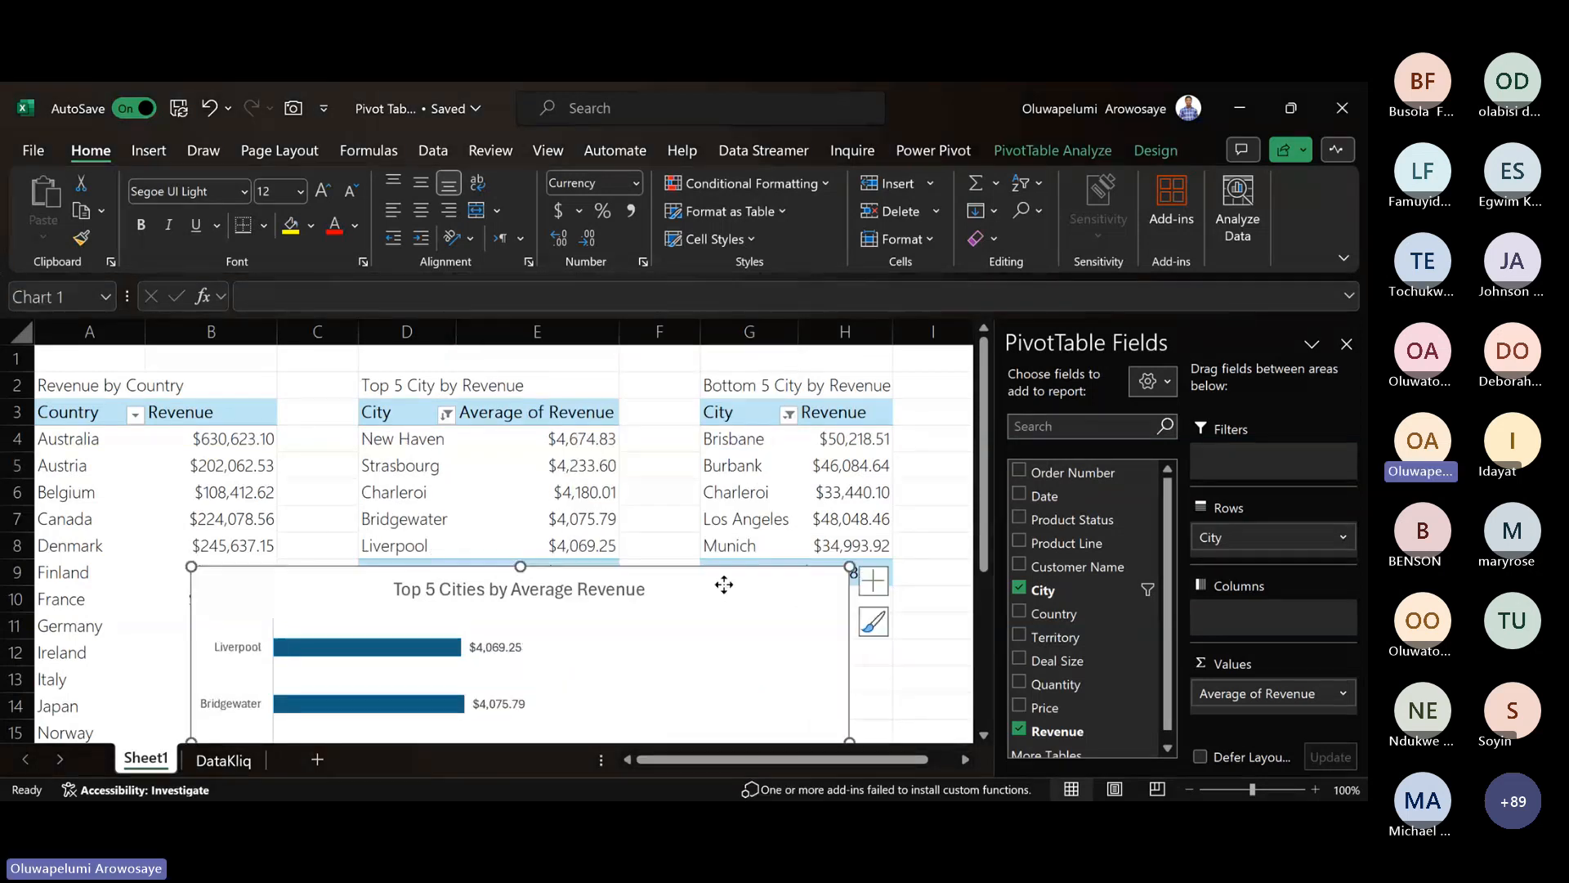
{"action": "left_click_drag", "start_coordinate": [722, 586], "coordinate": [722, 389]}
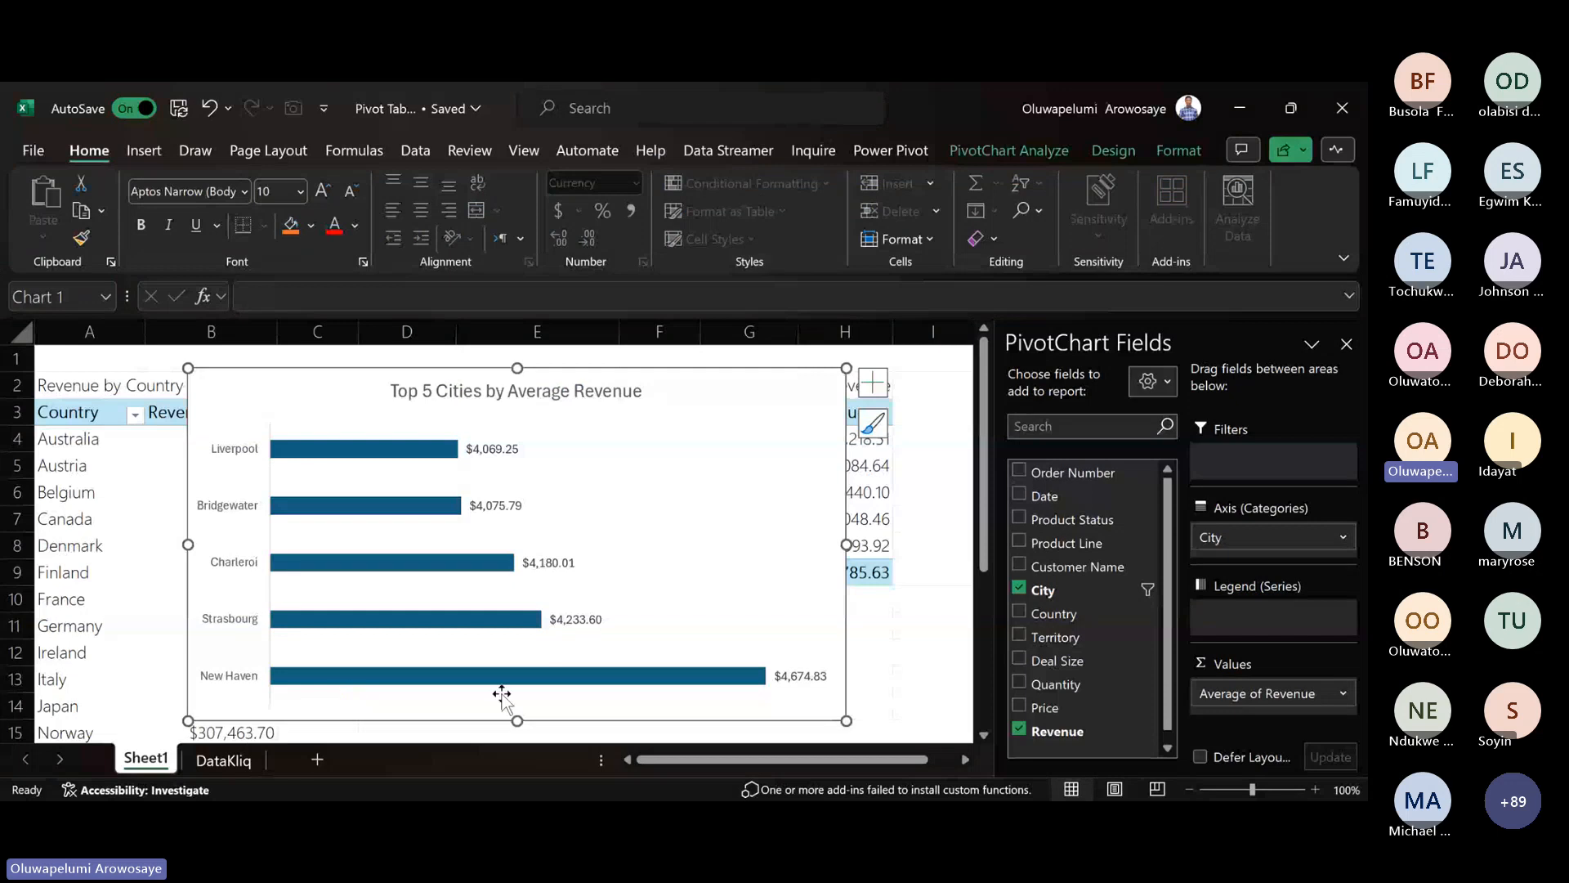
- Move the chart down to row 6 and sort the Top 5 City PivotTable's Average of Revenue from smallest to largest
{"action": "left_click", "coordinate": [631, 395]}
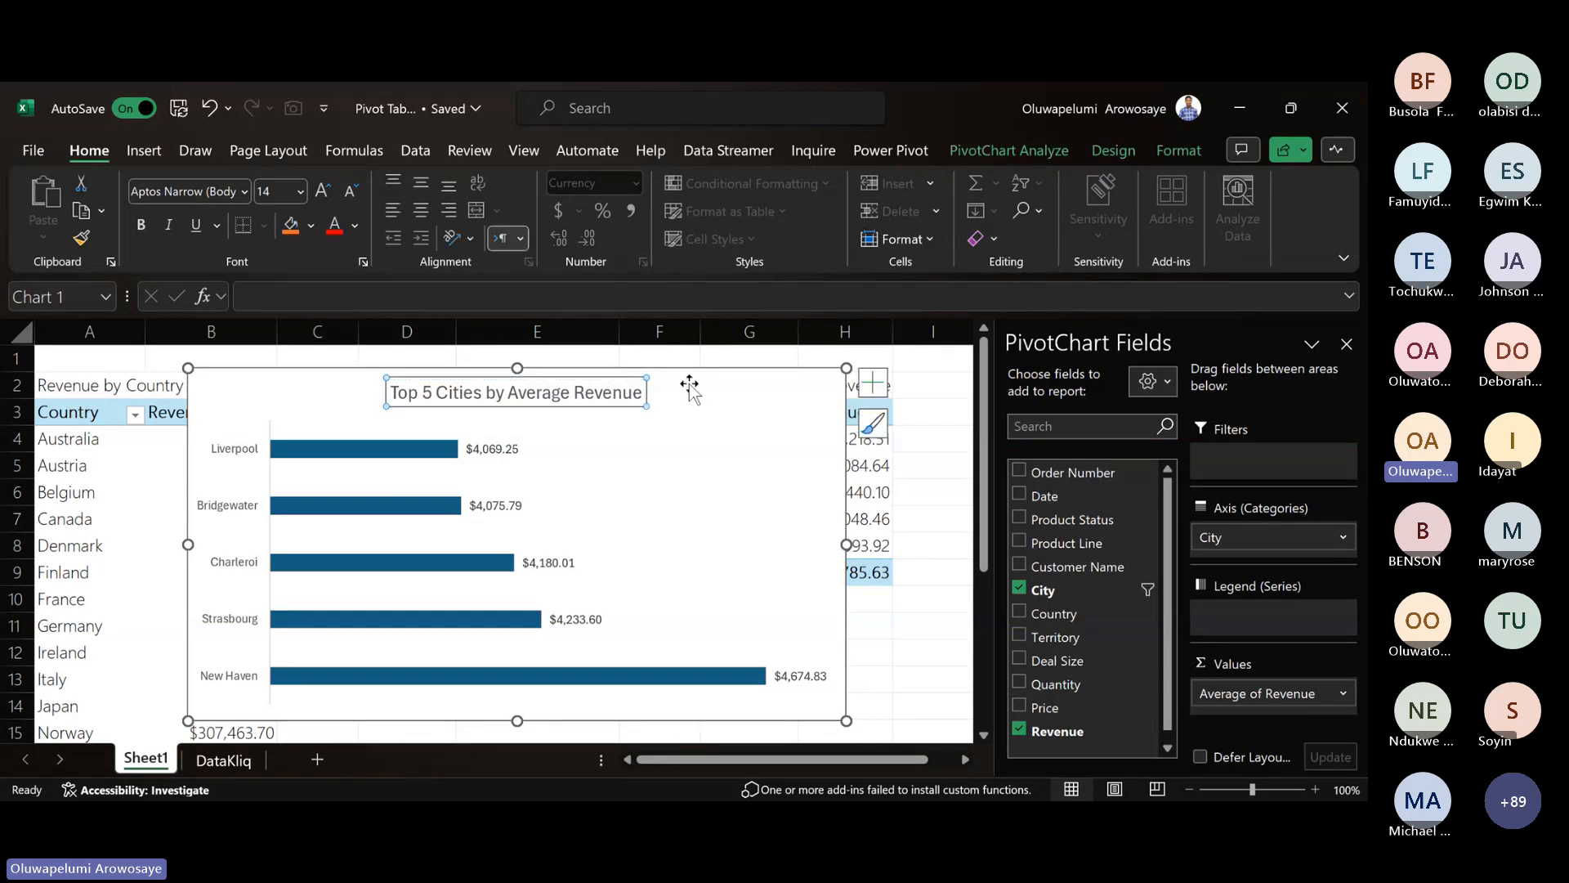
{"action": "right_click", "coordinate": [599, 464]}
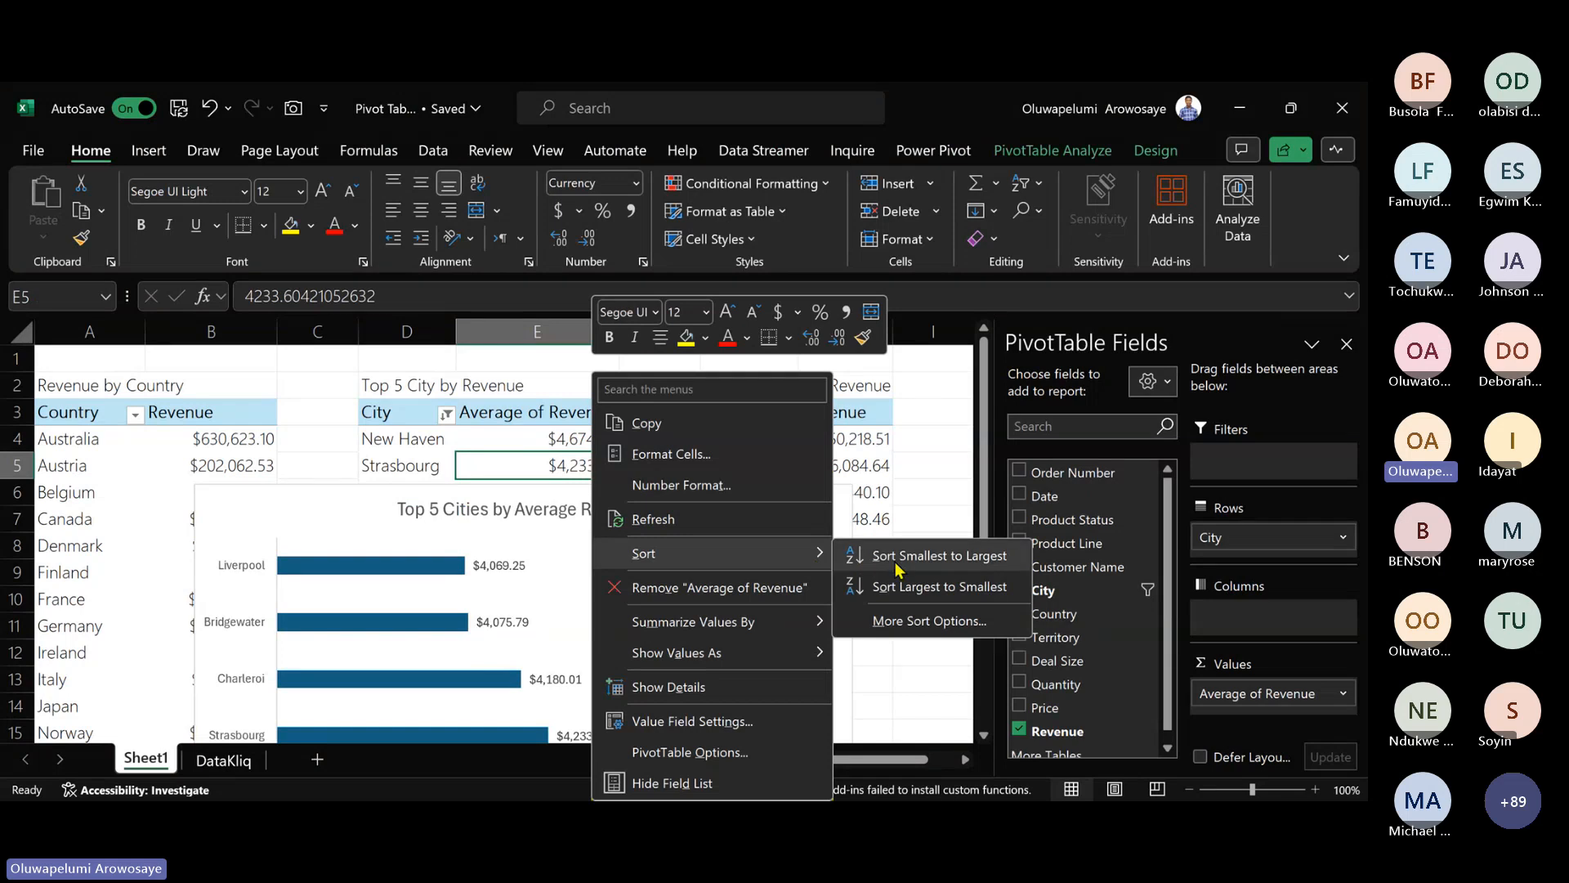
{"action": "left_click", "coordinate": [892, 562]}
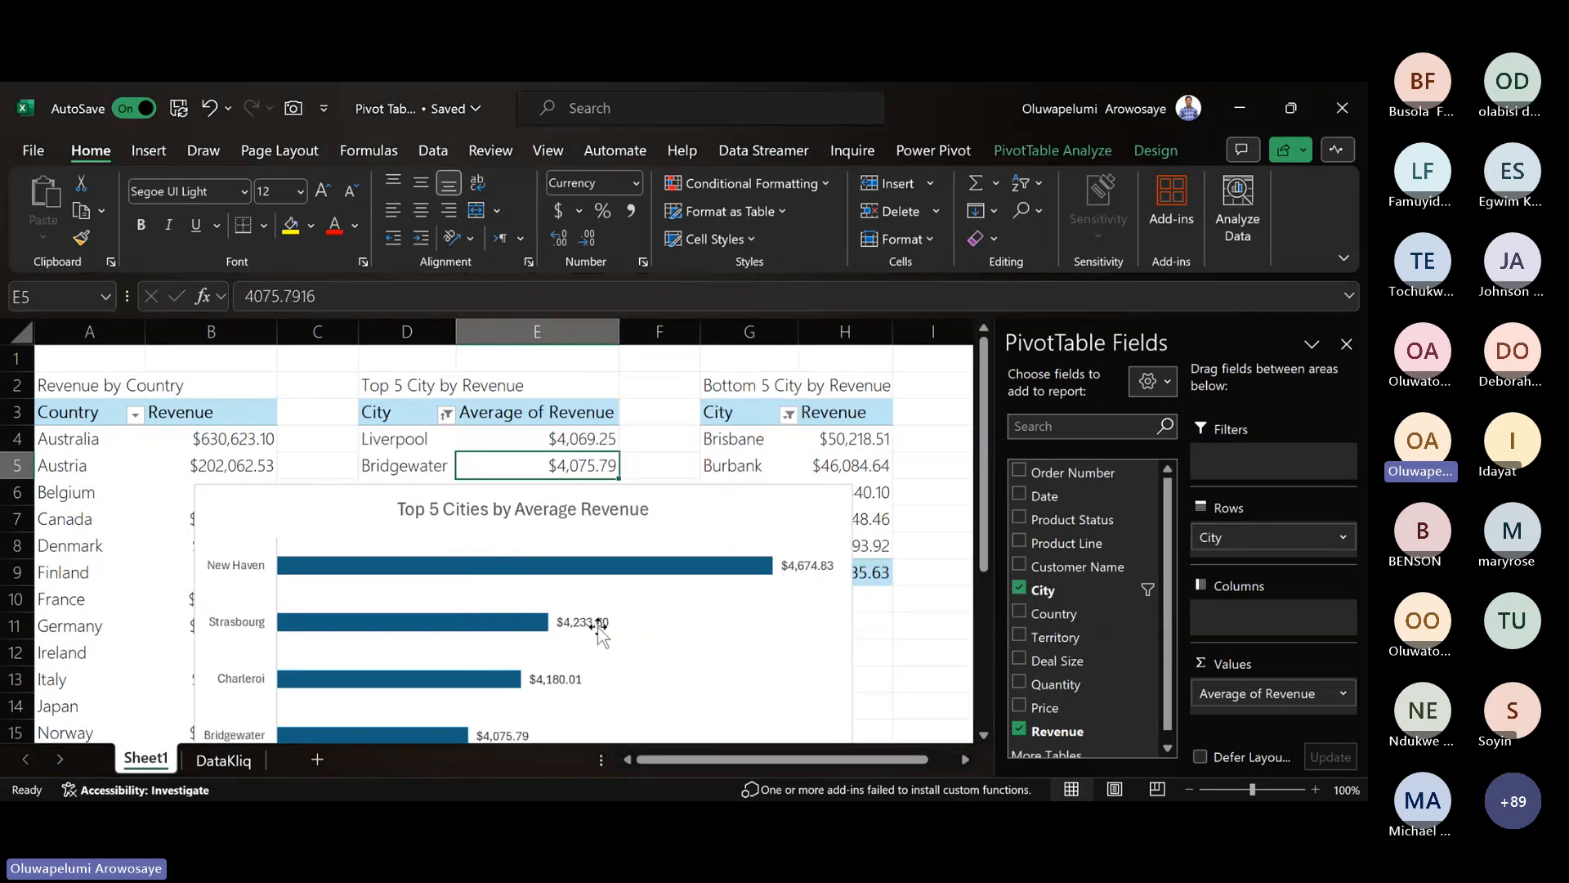
- Examine the fill, effects and series formatting options for the bars of the PivotChart
{"action": "left_click", "coordinate": [705, 562]}
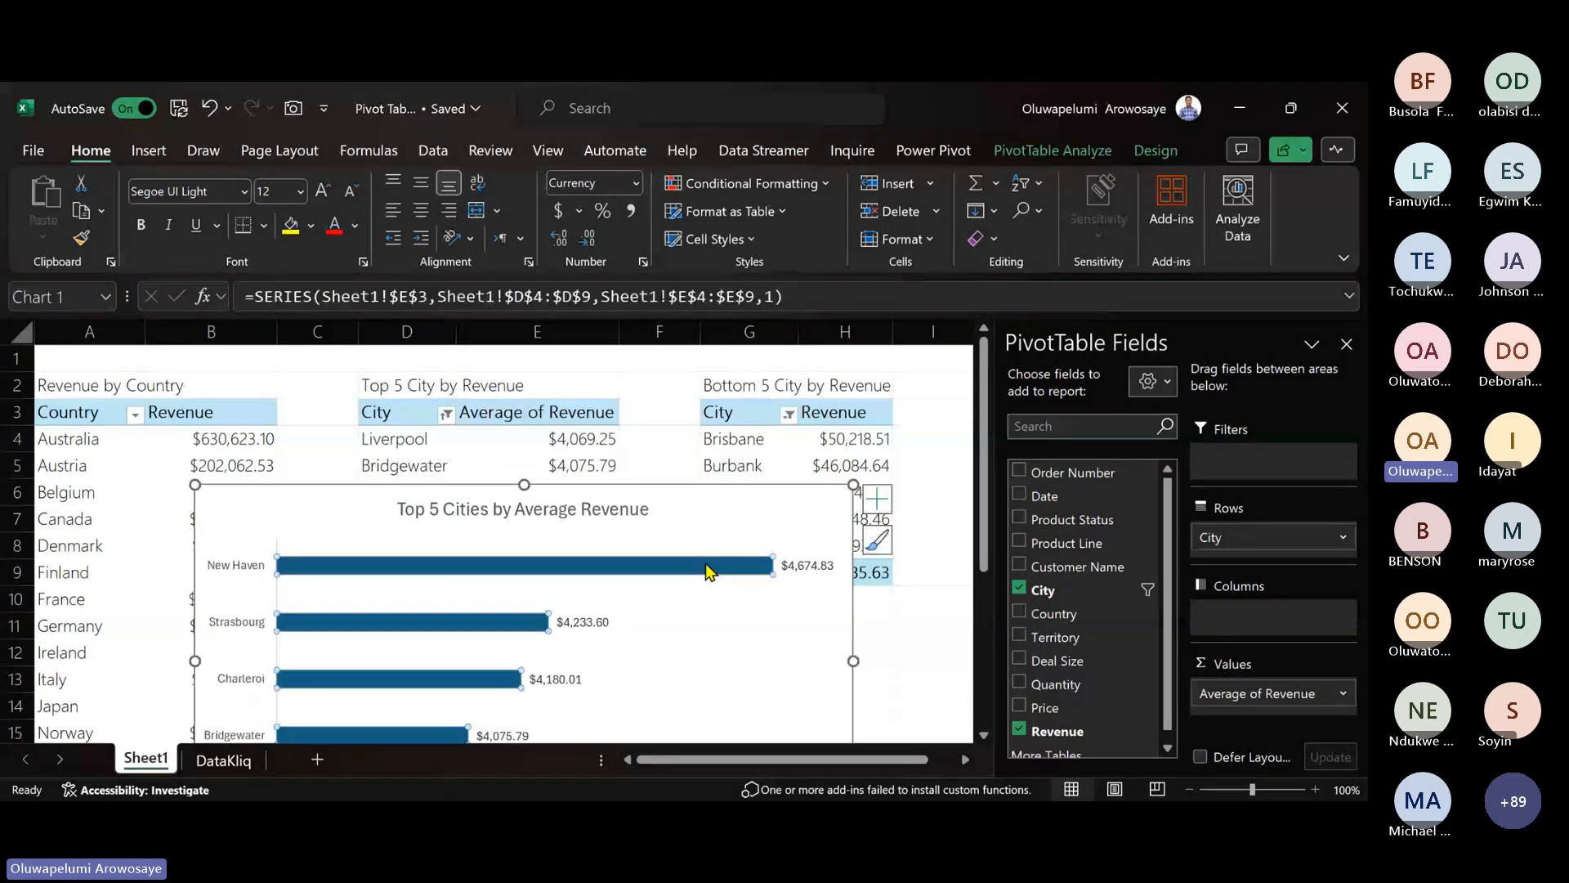
{"action": "right_click", "coordinate": [707, 570]}
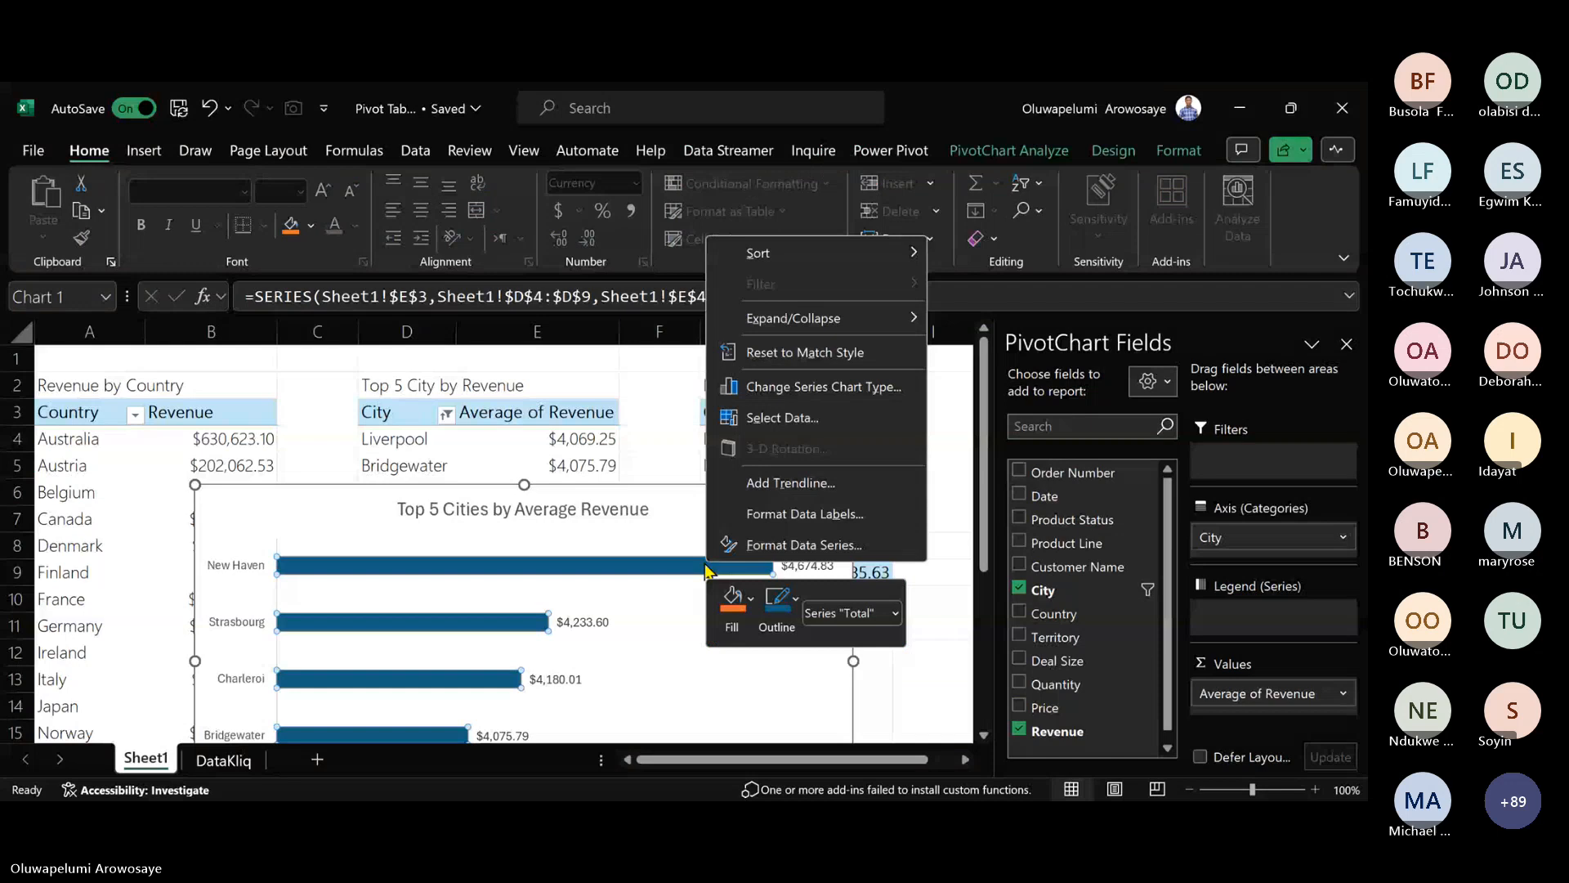
{"action": "key", "text": "Escape"}
{"action": "double_click", "coordinate": [761, 559]}
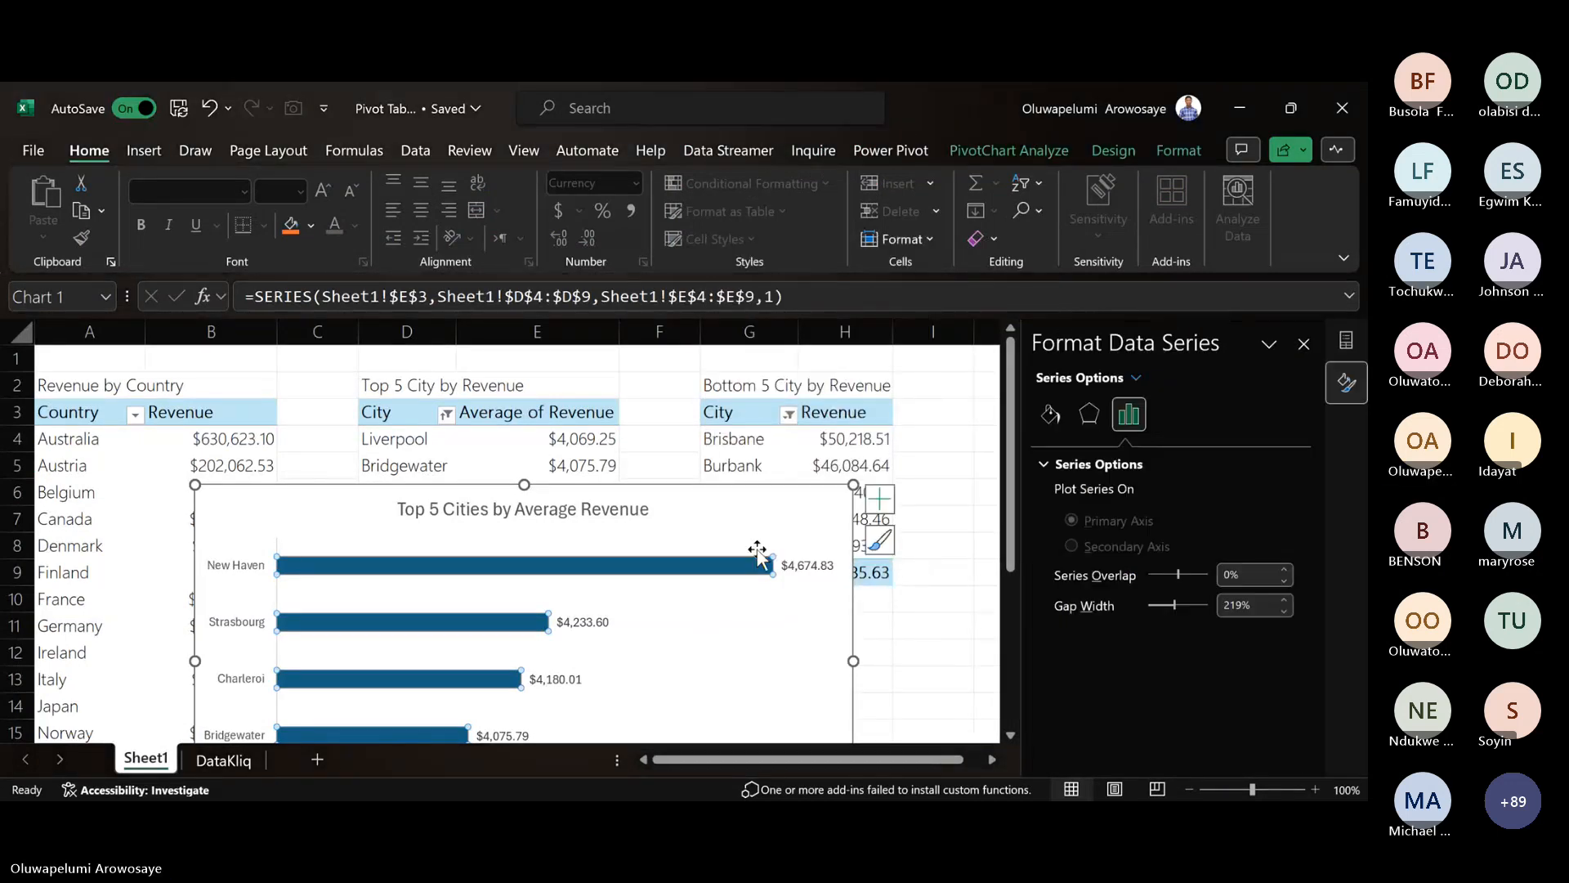
{"action": "left_click", "coordinate": [1079, 423]}
{"action": "left_click", "coordinate": [1061, 423]}
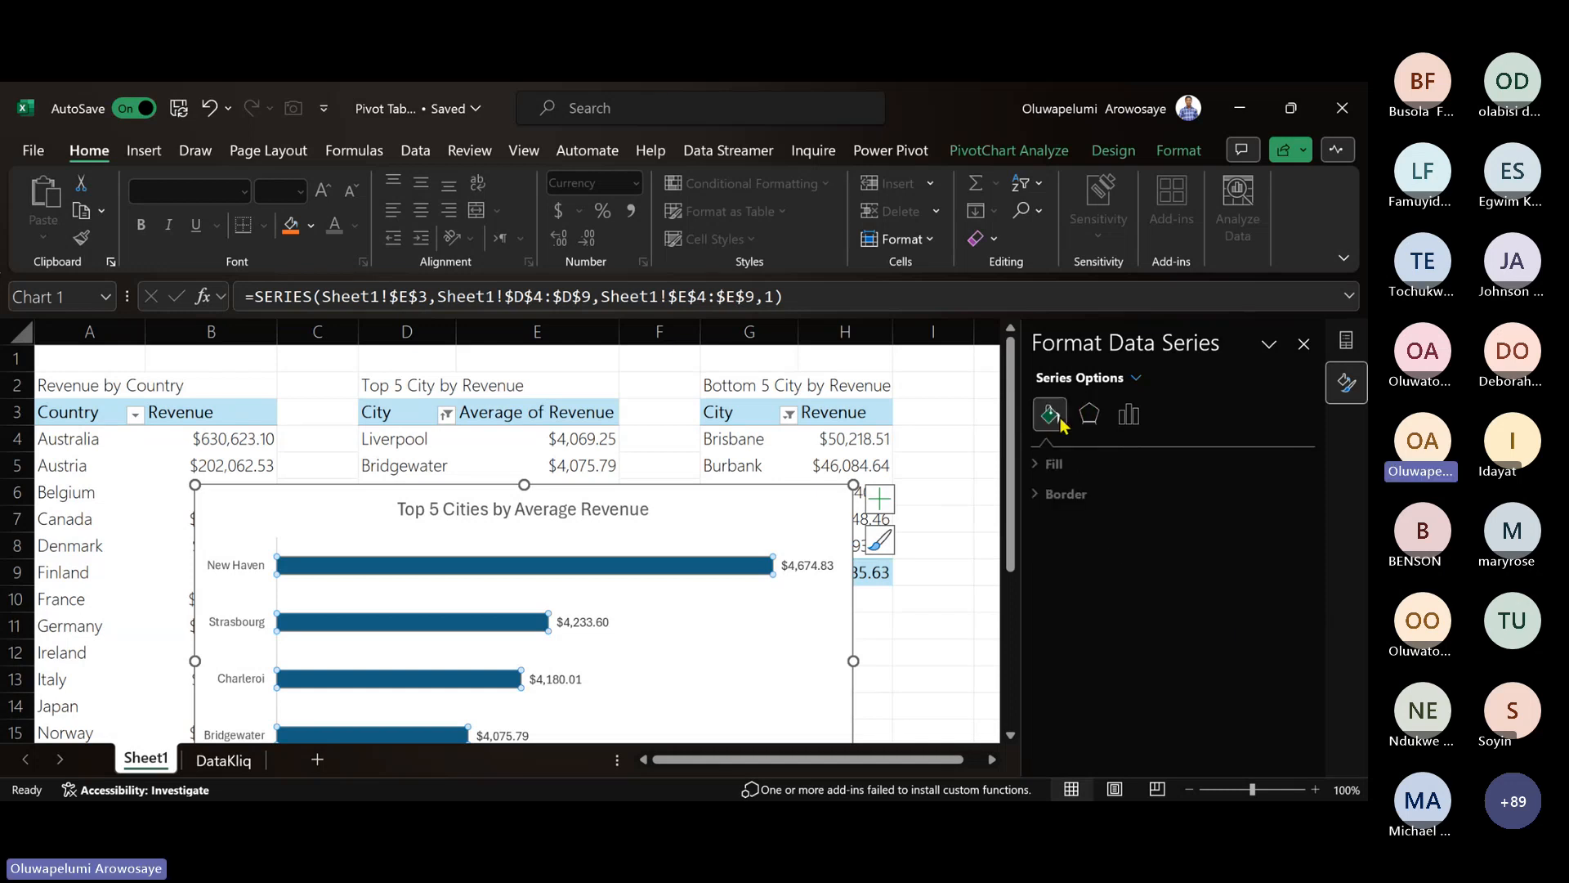
{"action": "left_click", "coordinate": [1095, 420]}
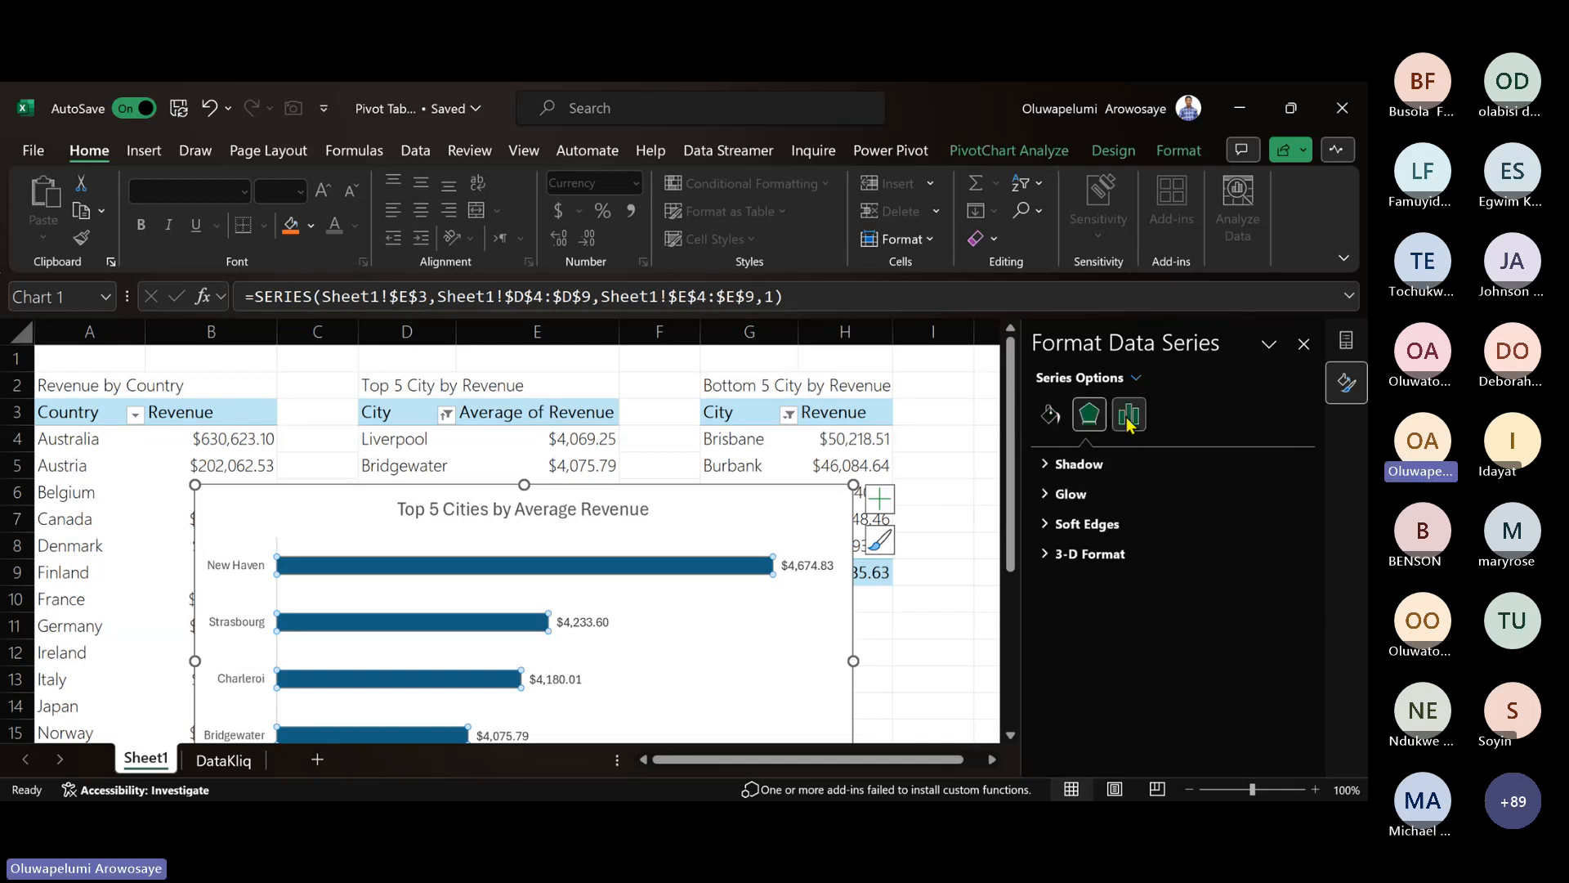
{"action": "left_click", "coordinate": [1132, 421]}
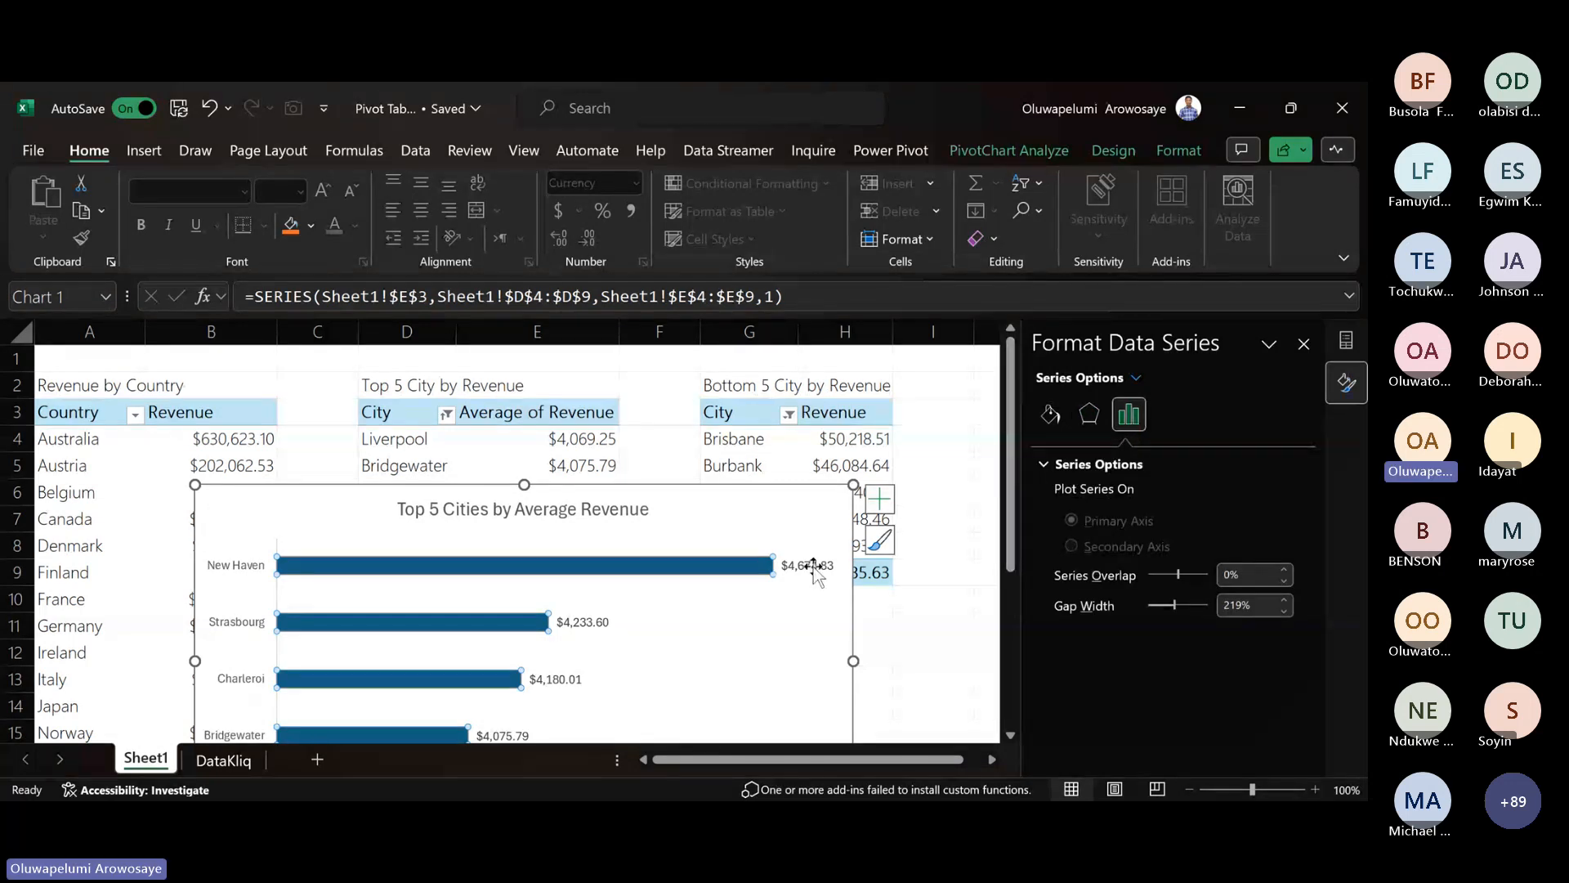
- Examine the data label formatting options, including label contents, position, number format, effects and fill
{"action": "left_click", "coordinate": [807, 565]}
{"action": "right_click", "coordinate": [812, 566]}
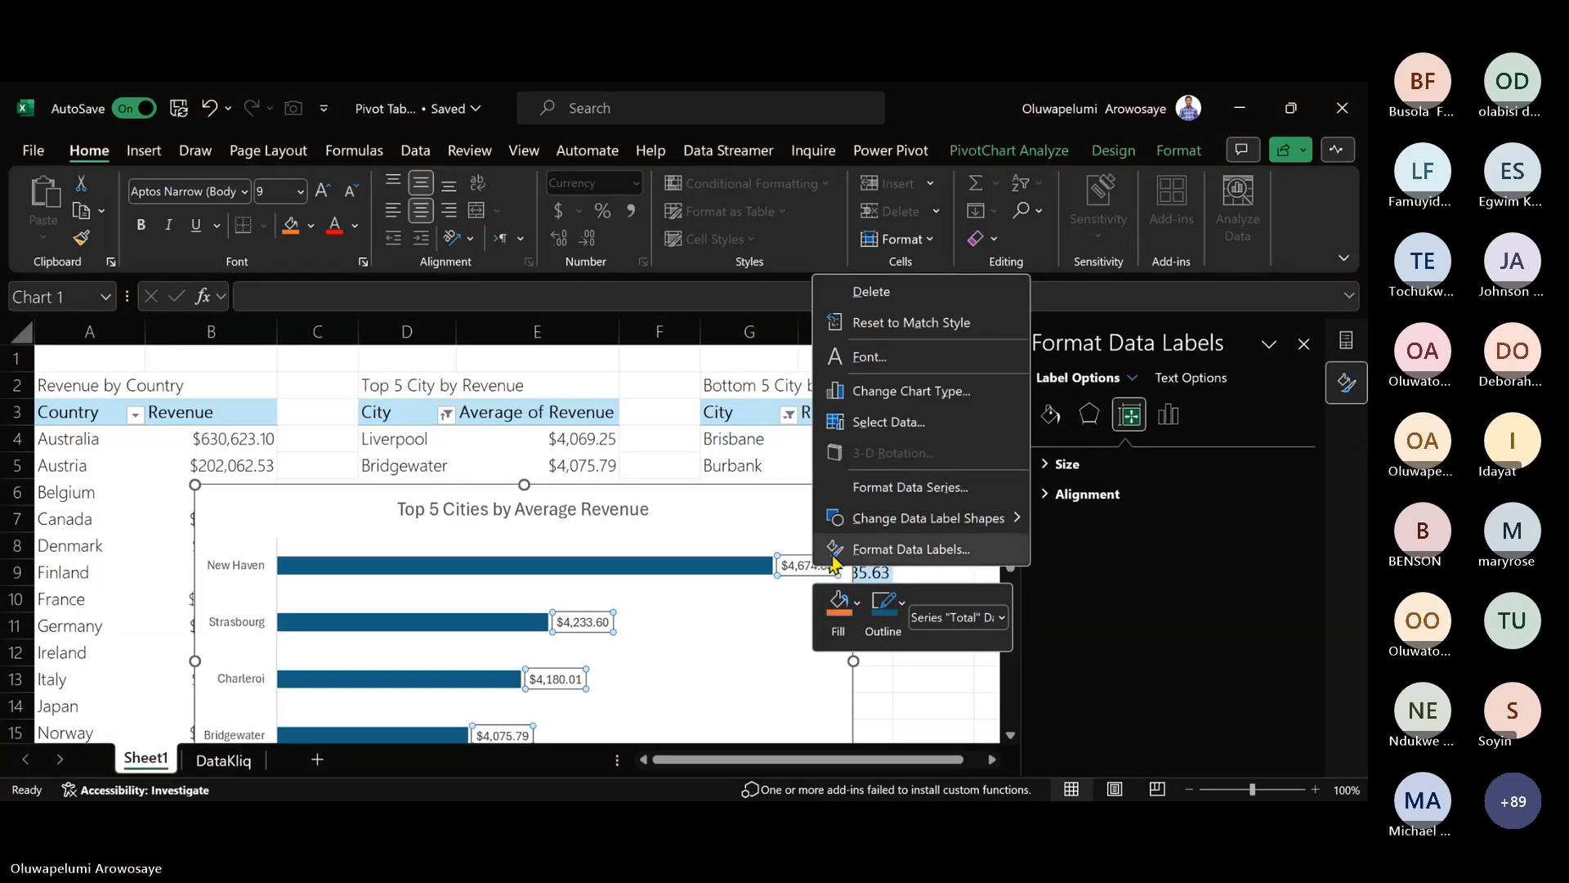
{"action": "left_click", "coordinate": [836, 552]}
{"action": "left_click", "coordinate": [1169, 414]}
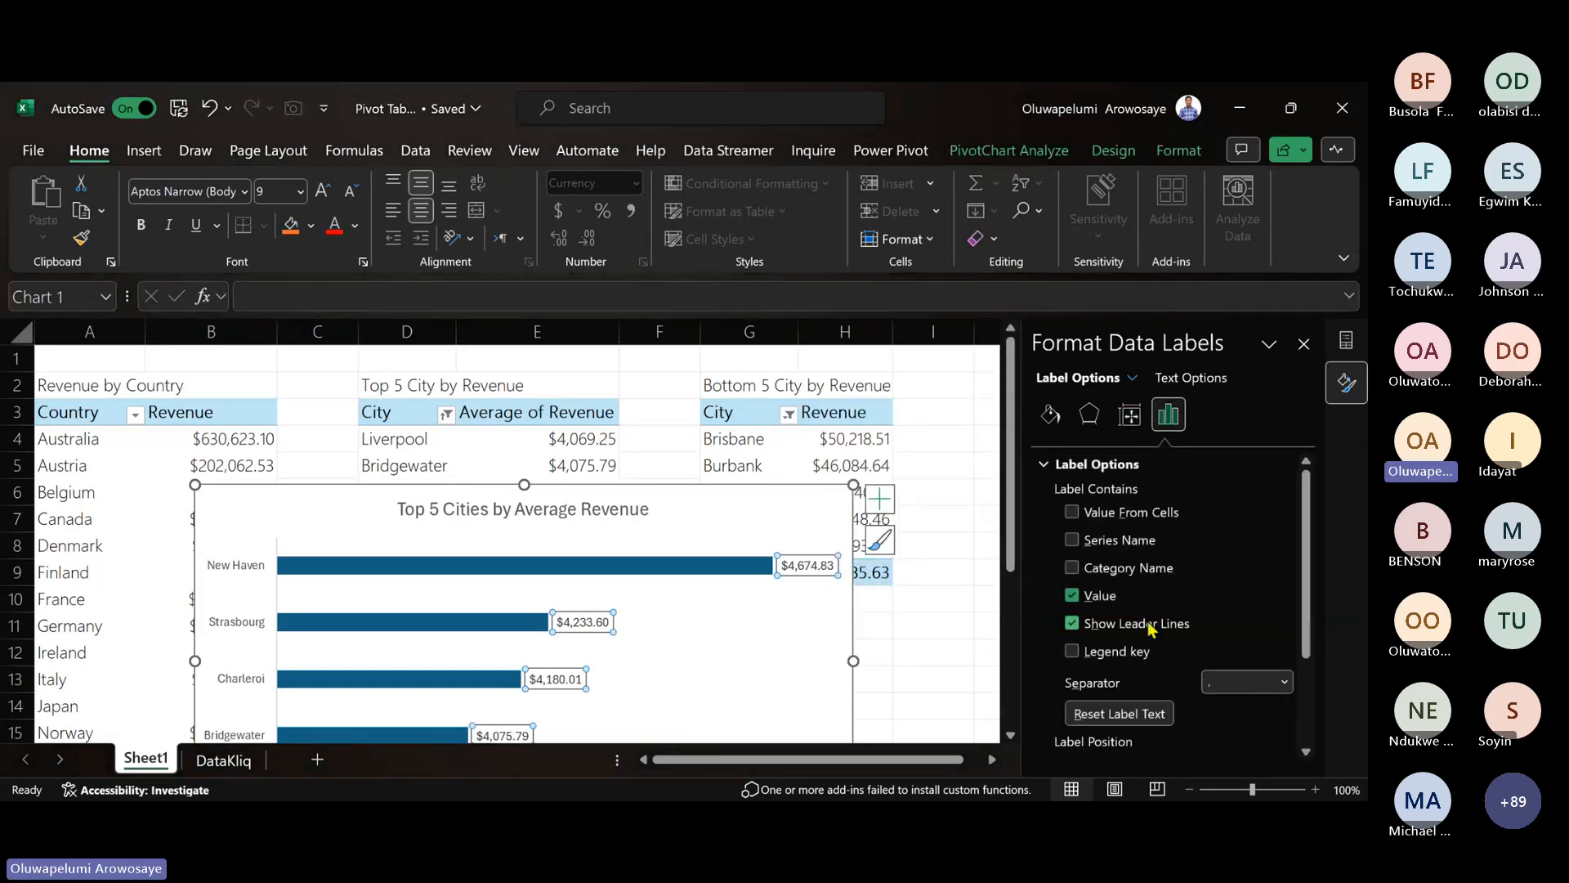
{"action": "scroll", "coordinate": [1152, 631], "scroll_direction": "down", "scroll_amount": 3}
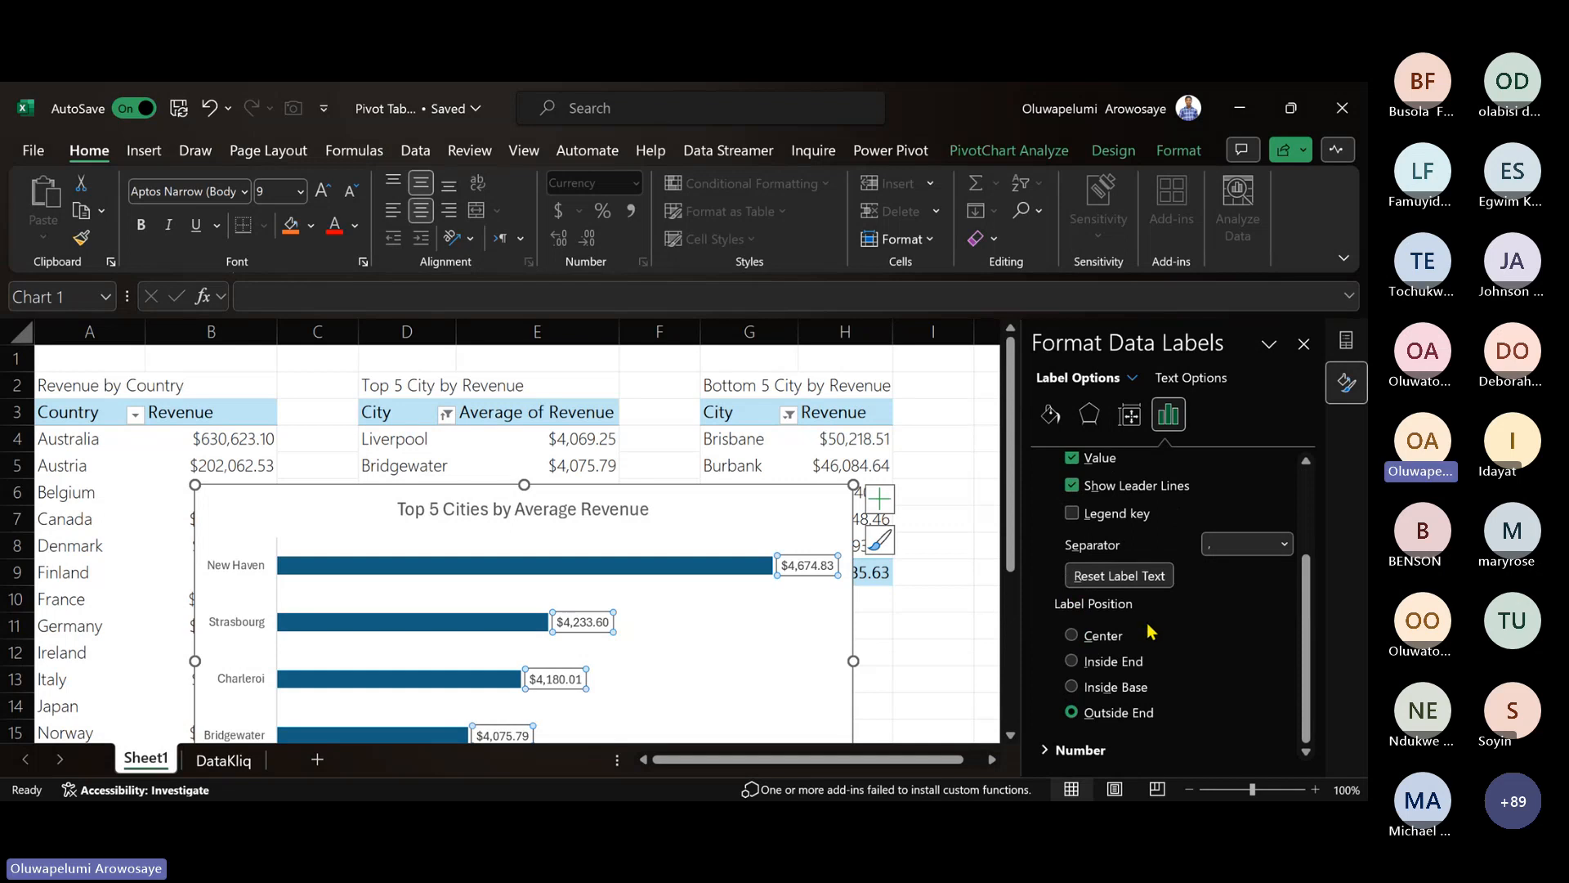
{"action": "left_click", "coordinate": [1099, 749]}
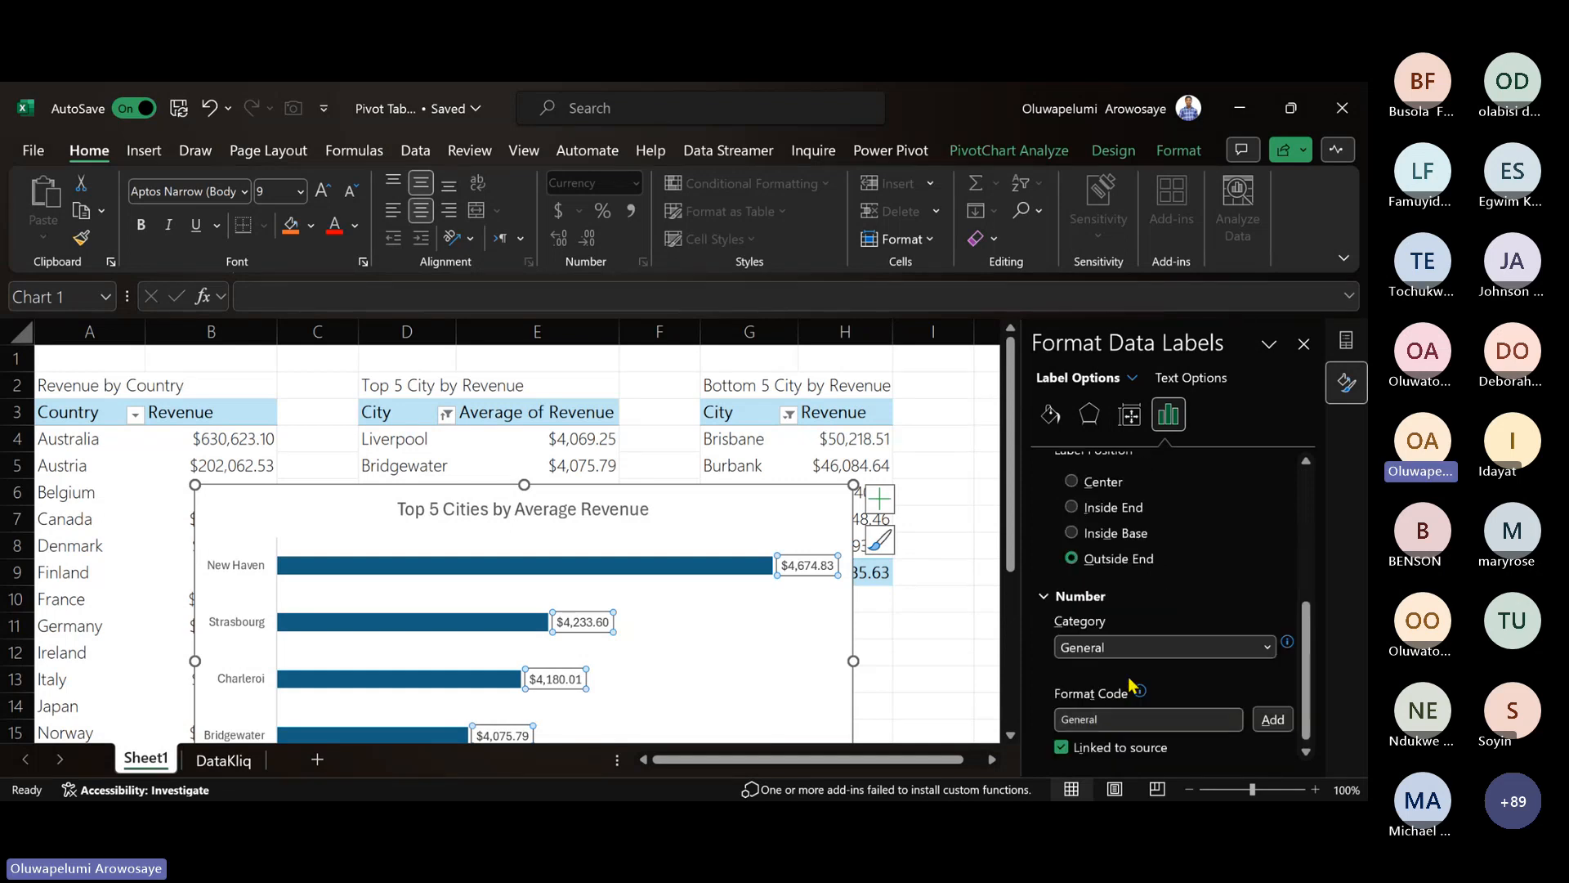
{"action": "scroll", "coordinate": [1131, 675], "scroll_direction": "up", "scroll_amount": 3}
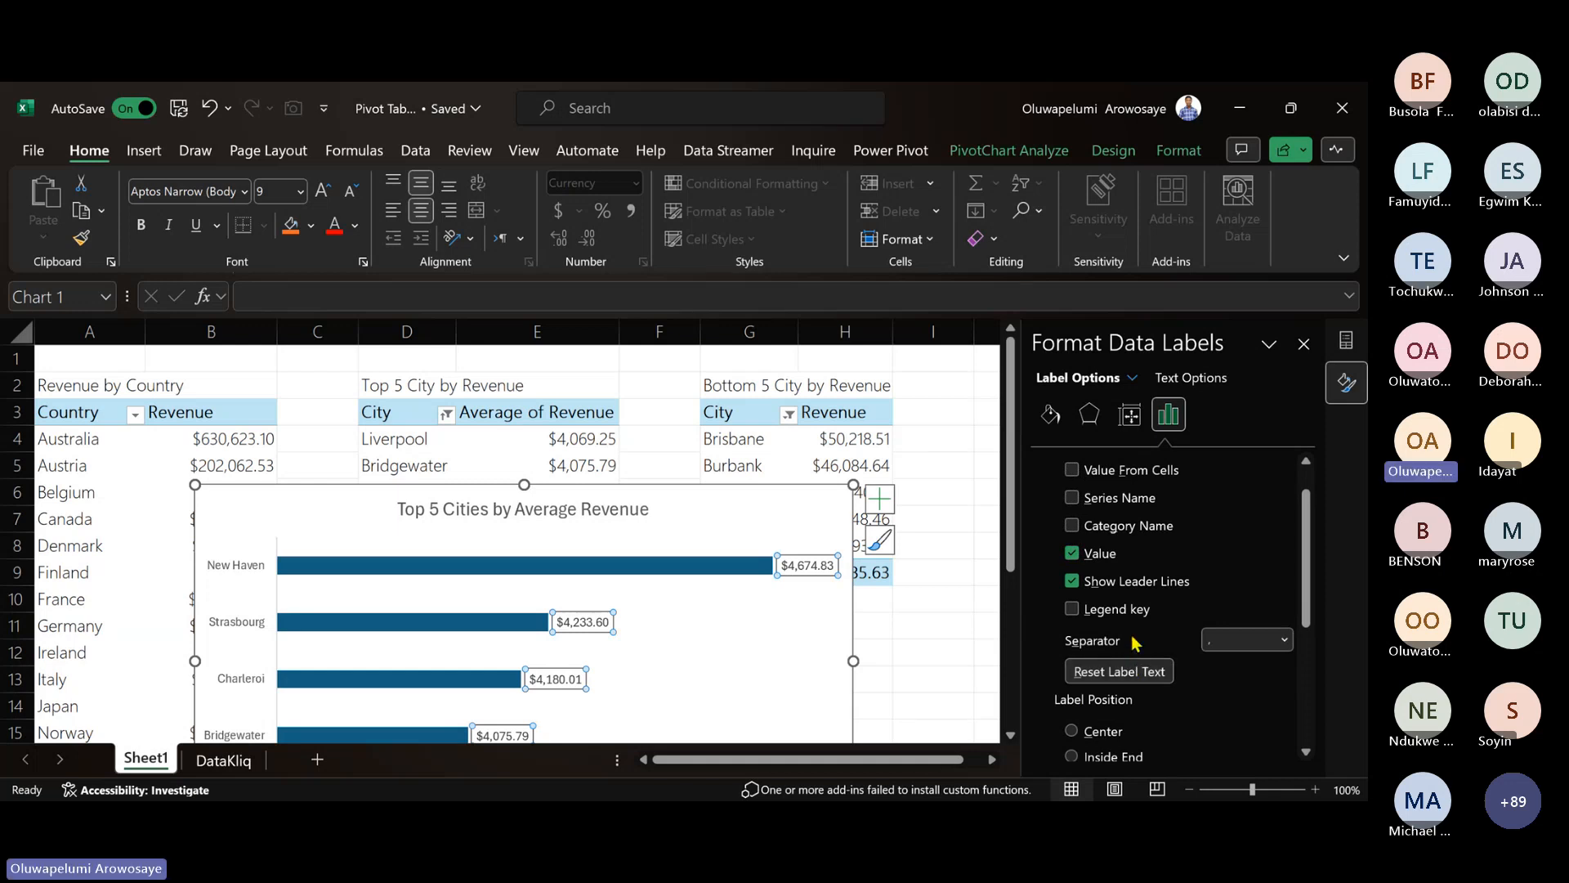
{"action": "scroll", "coordinate": [1134, 645], "scroll_direction": "up", "scroll_amount": 1}
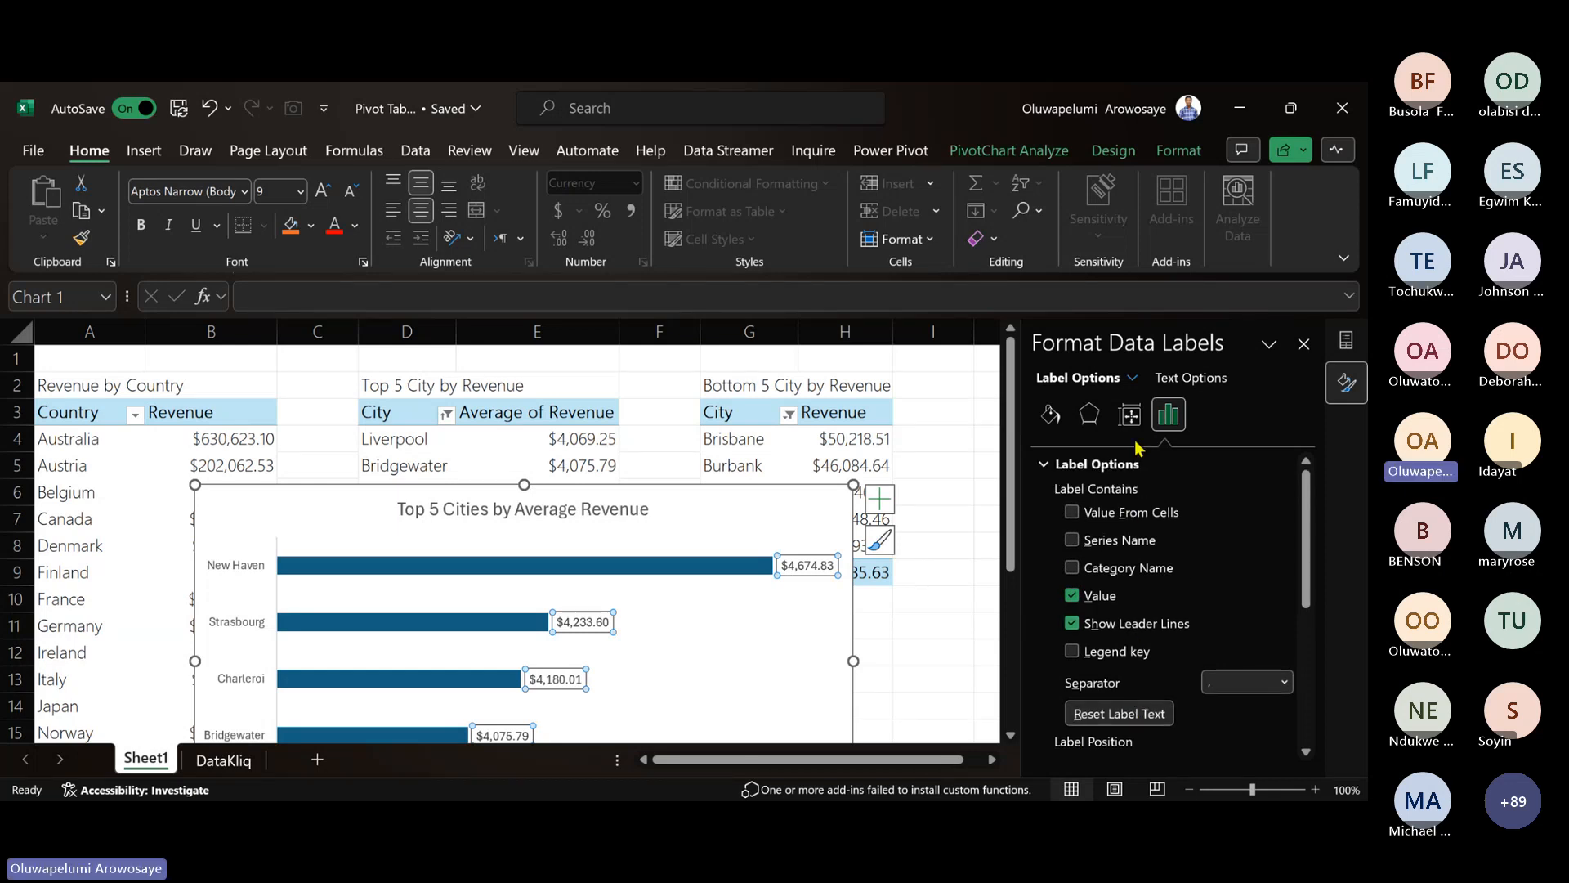
{"action": "left_click", "coordinate": [1130, 415]}
{"action": "left_click", "coordinate": [1090, 415]}
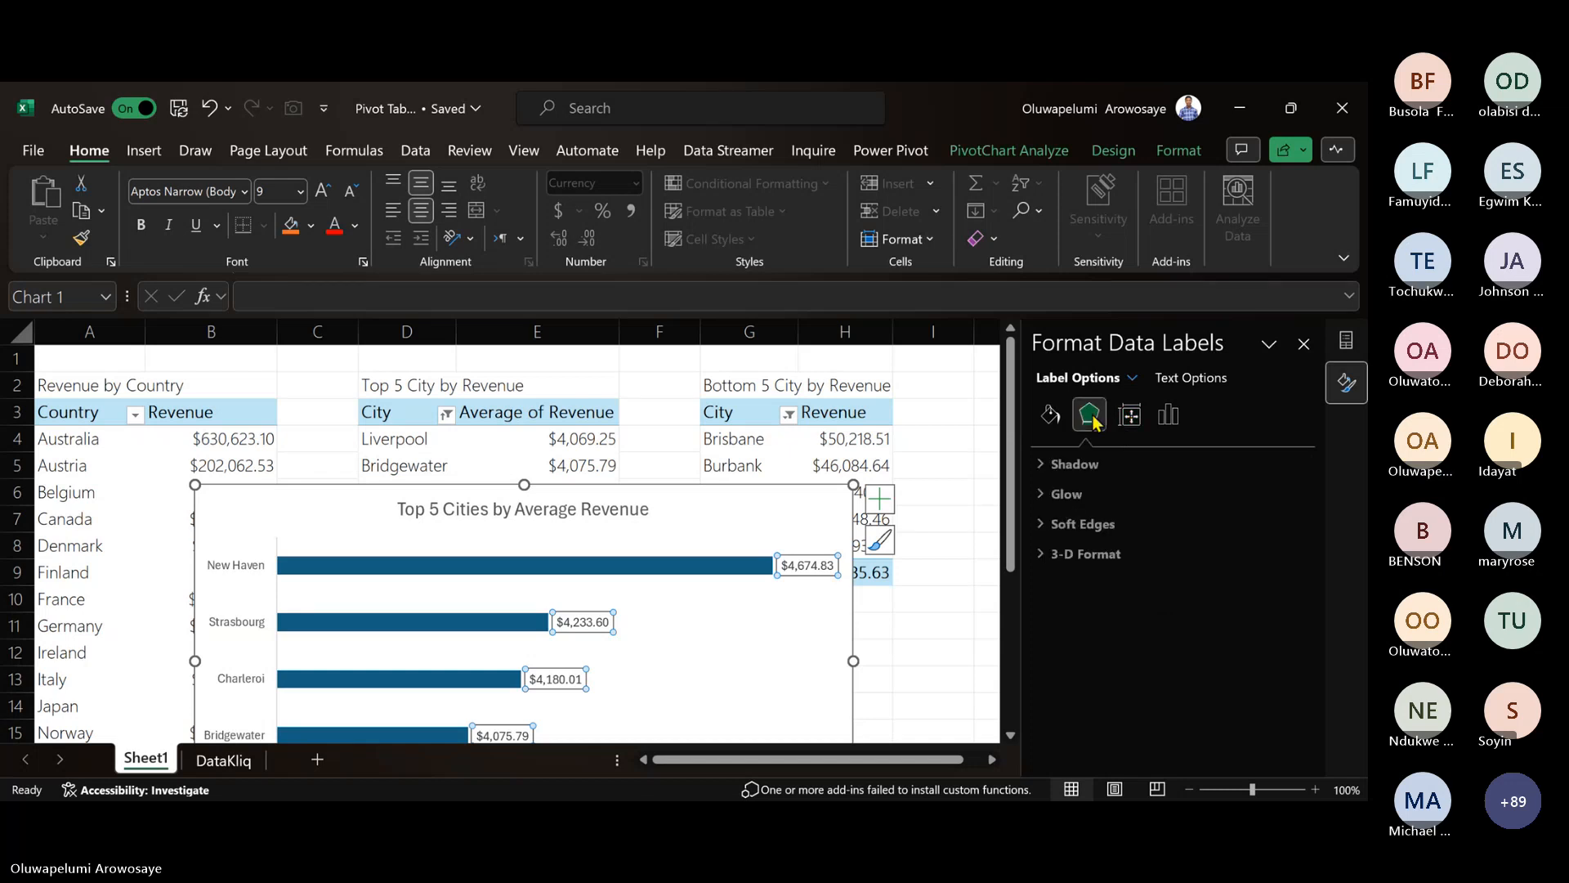
{"action": "left_click", "coordinate": [1063, 419]}
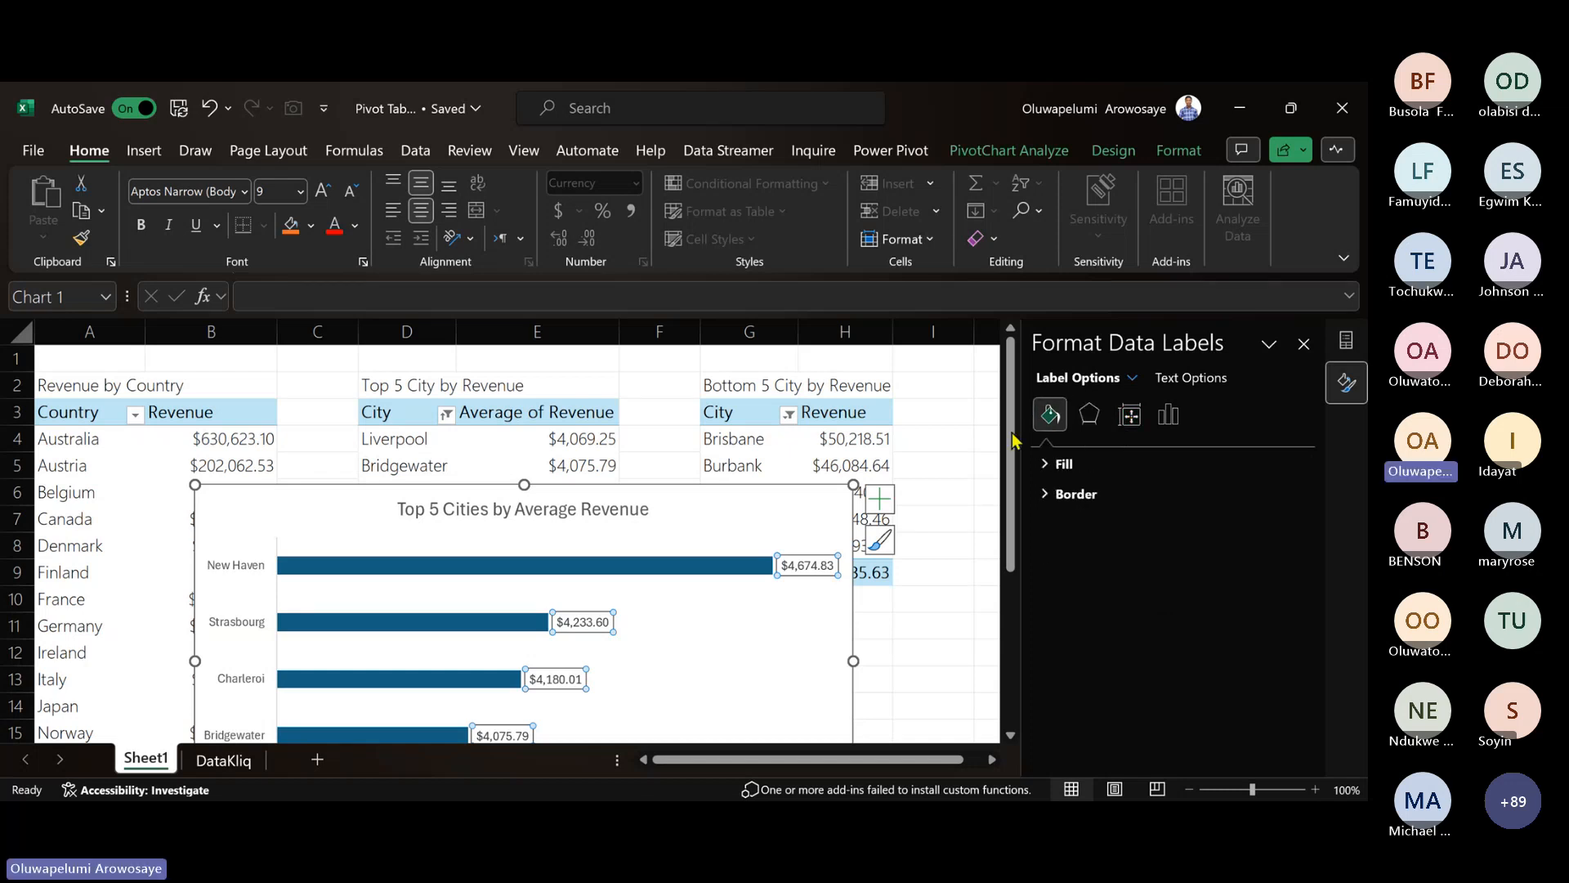
- Move the PivotChart up to row 2, and undo back to before the smallest-to-largest sort of average revenue
{"action": "left_click_drag", "start_coordinate": [628, 485], "coordinate": [652, 367]}
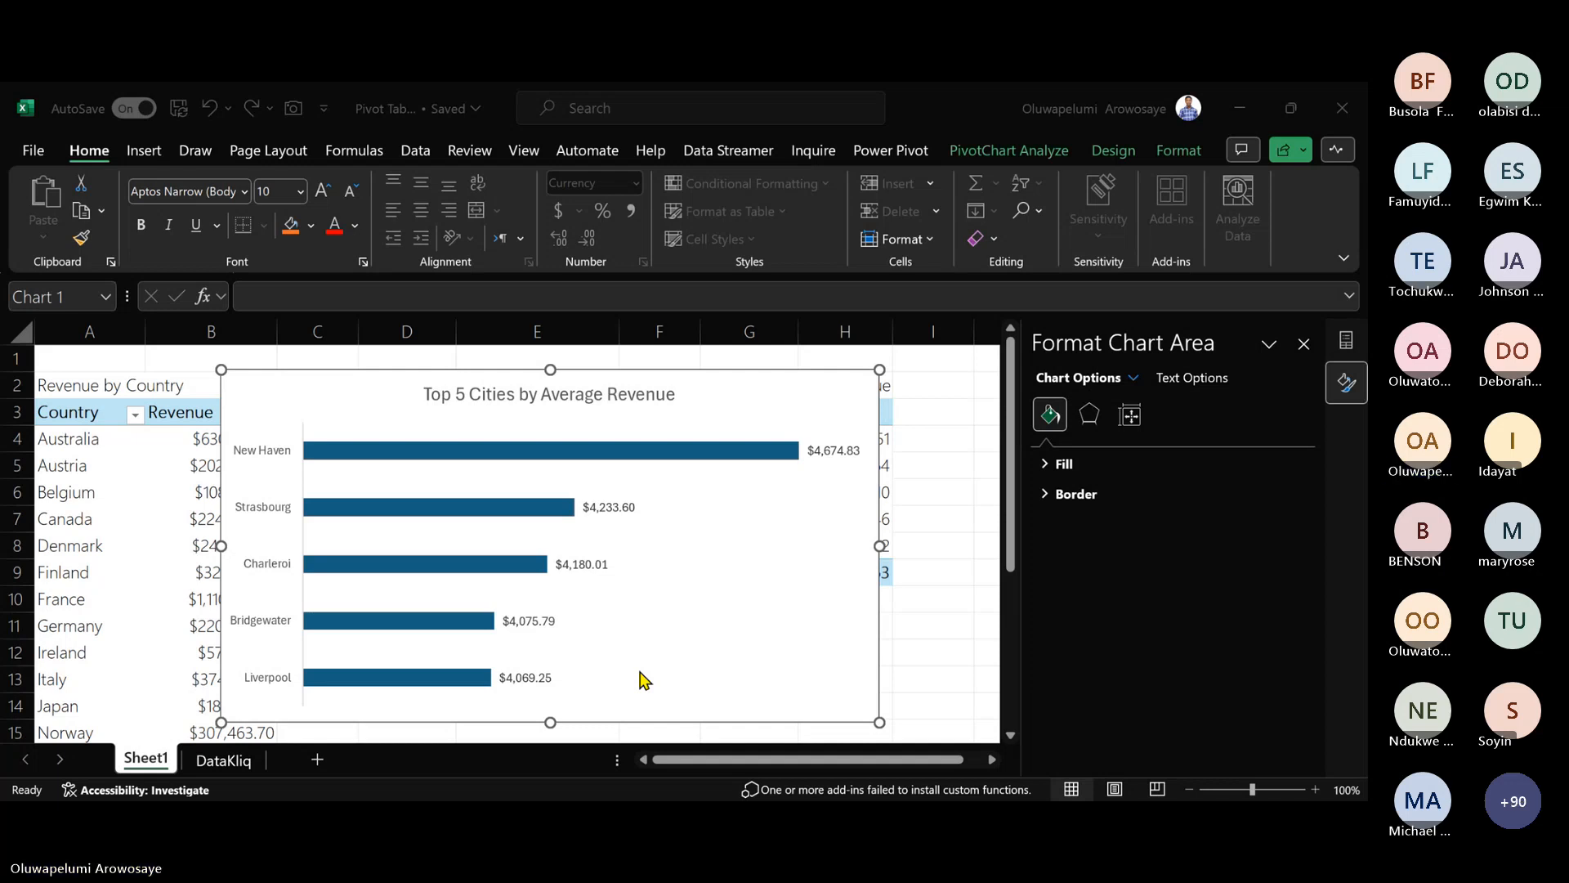
{"action": "left_click", "coordinate": [545, 700]}
{"action": "key", "text": "ctrl+z"}
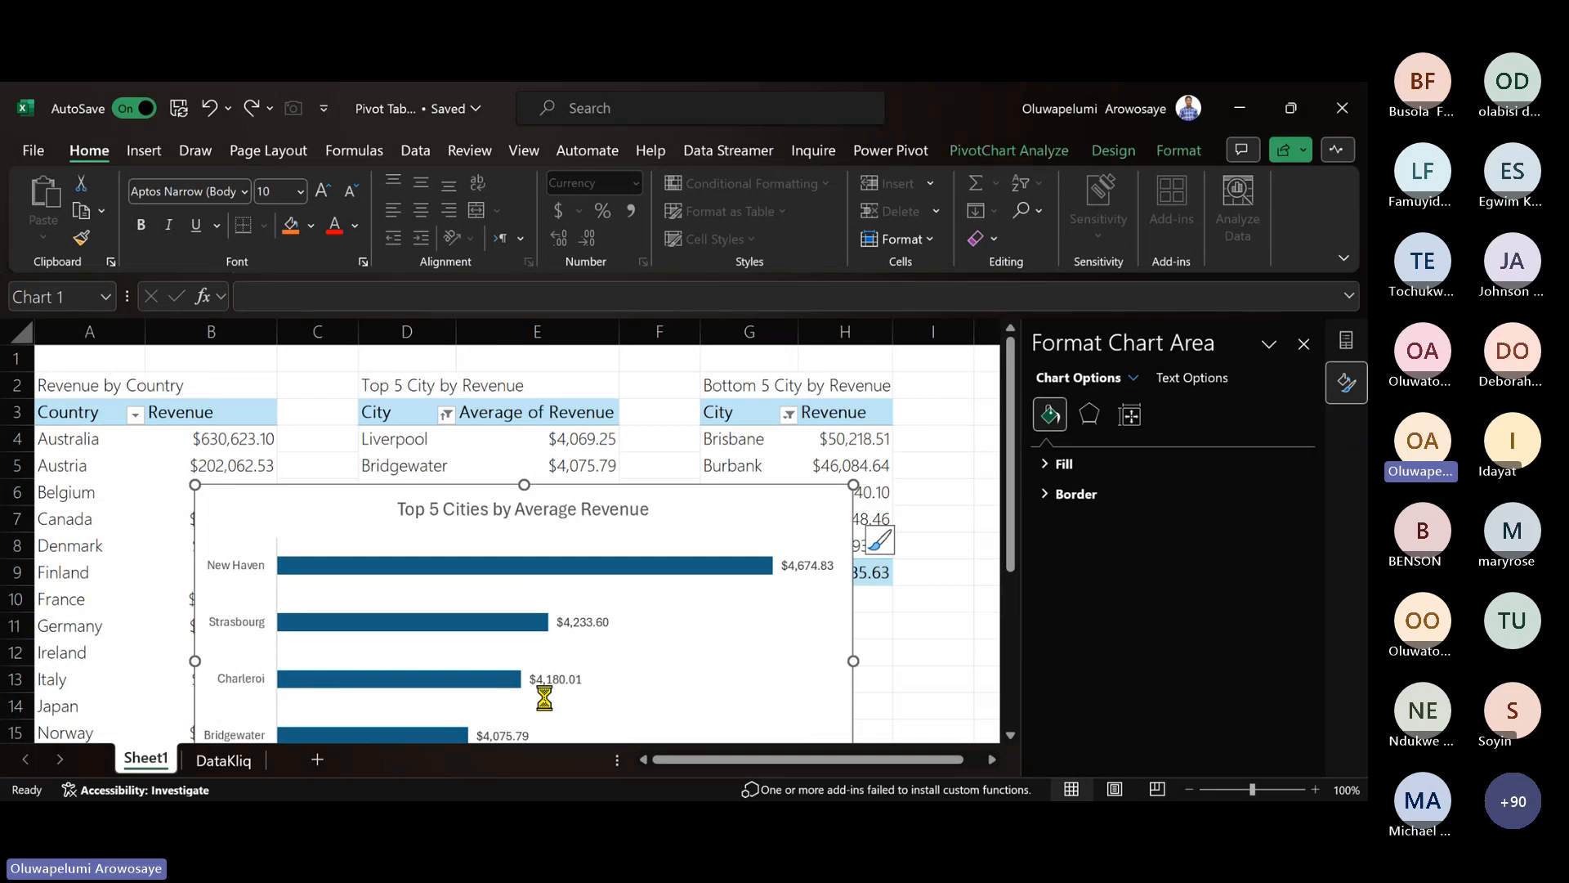
{"action": "key", "text": "ctrl+y"}
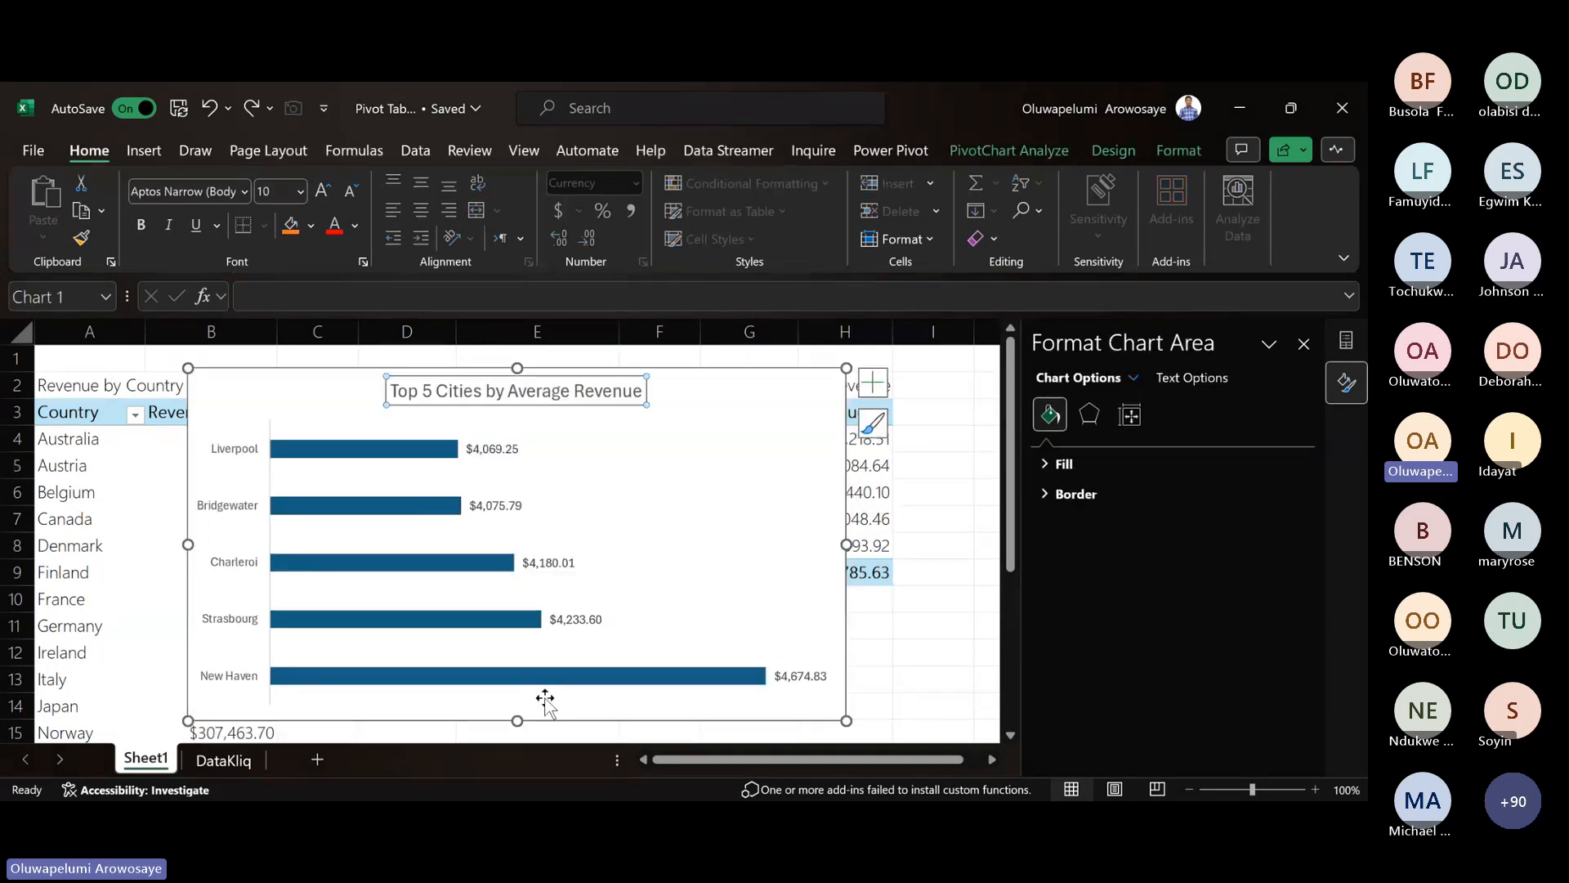
- Undo the last chart moves and the largest-to-smallest sort of average revenue in the Top 5 City PivotTable
{"action": "key", "text": "ctrl+z"}
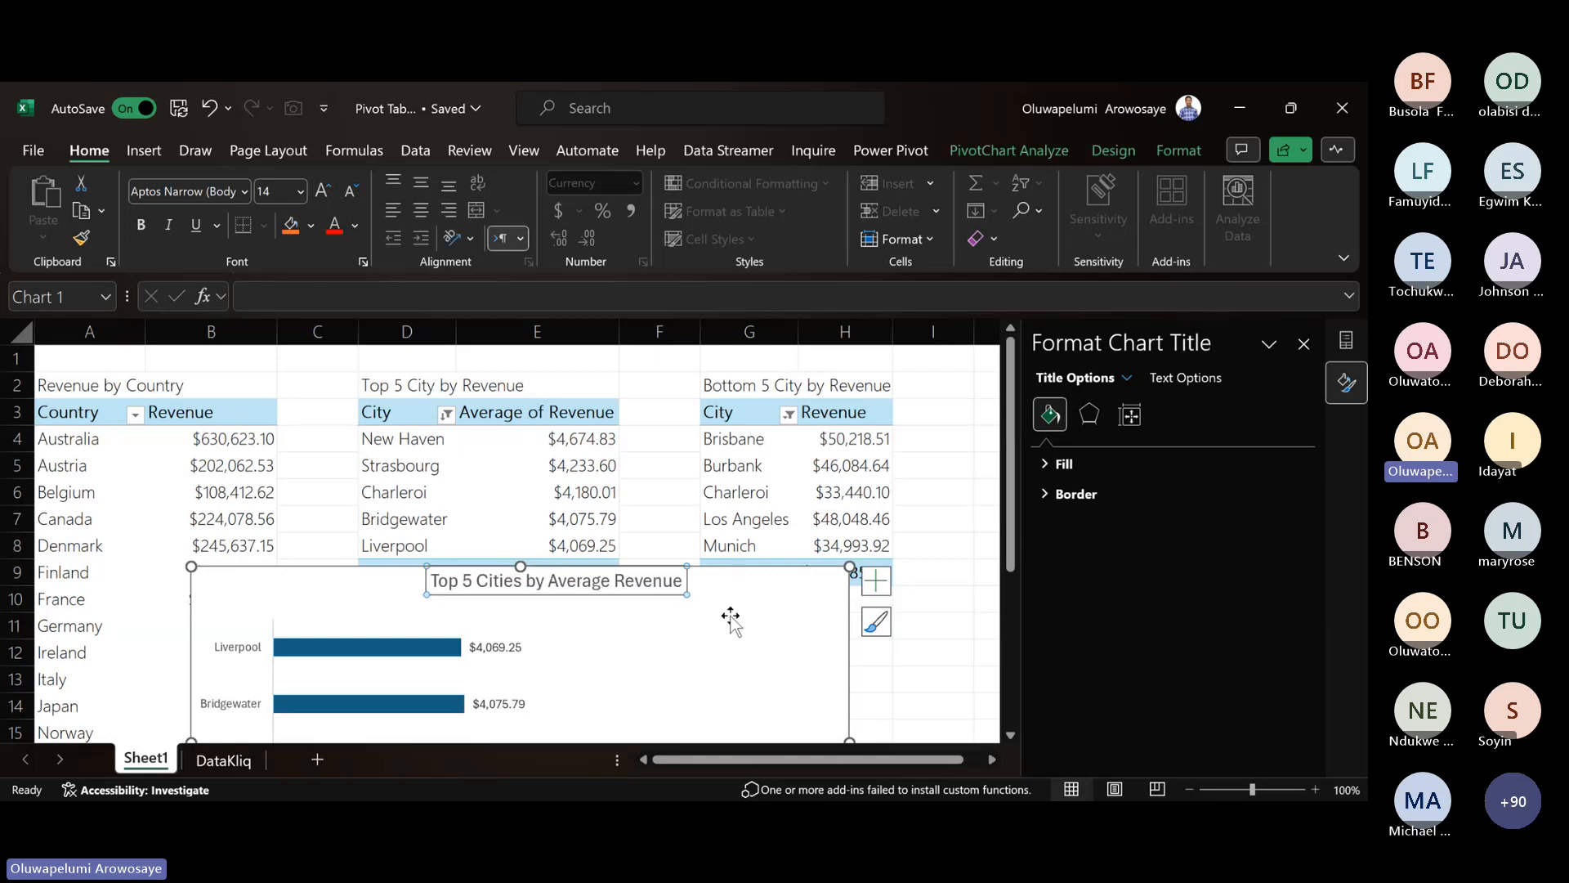
{"action": "key", "text": "ctrl+y"}
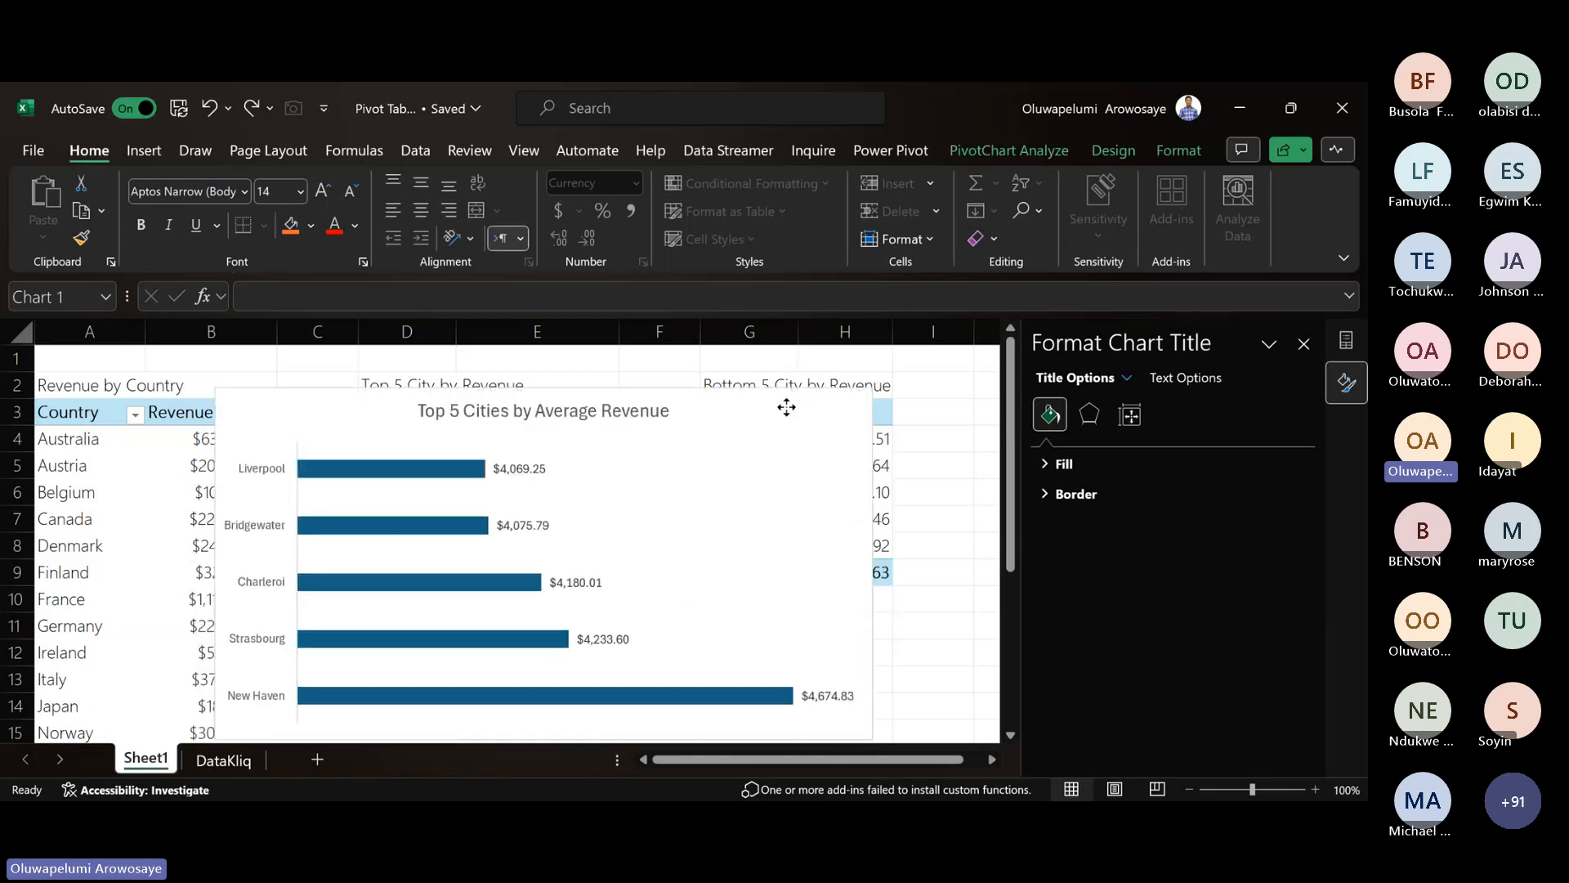
{"action": "left_click_drag", "start_coordinate": [786, 407], "coordinate": [754, 543]}
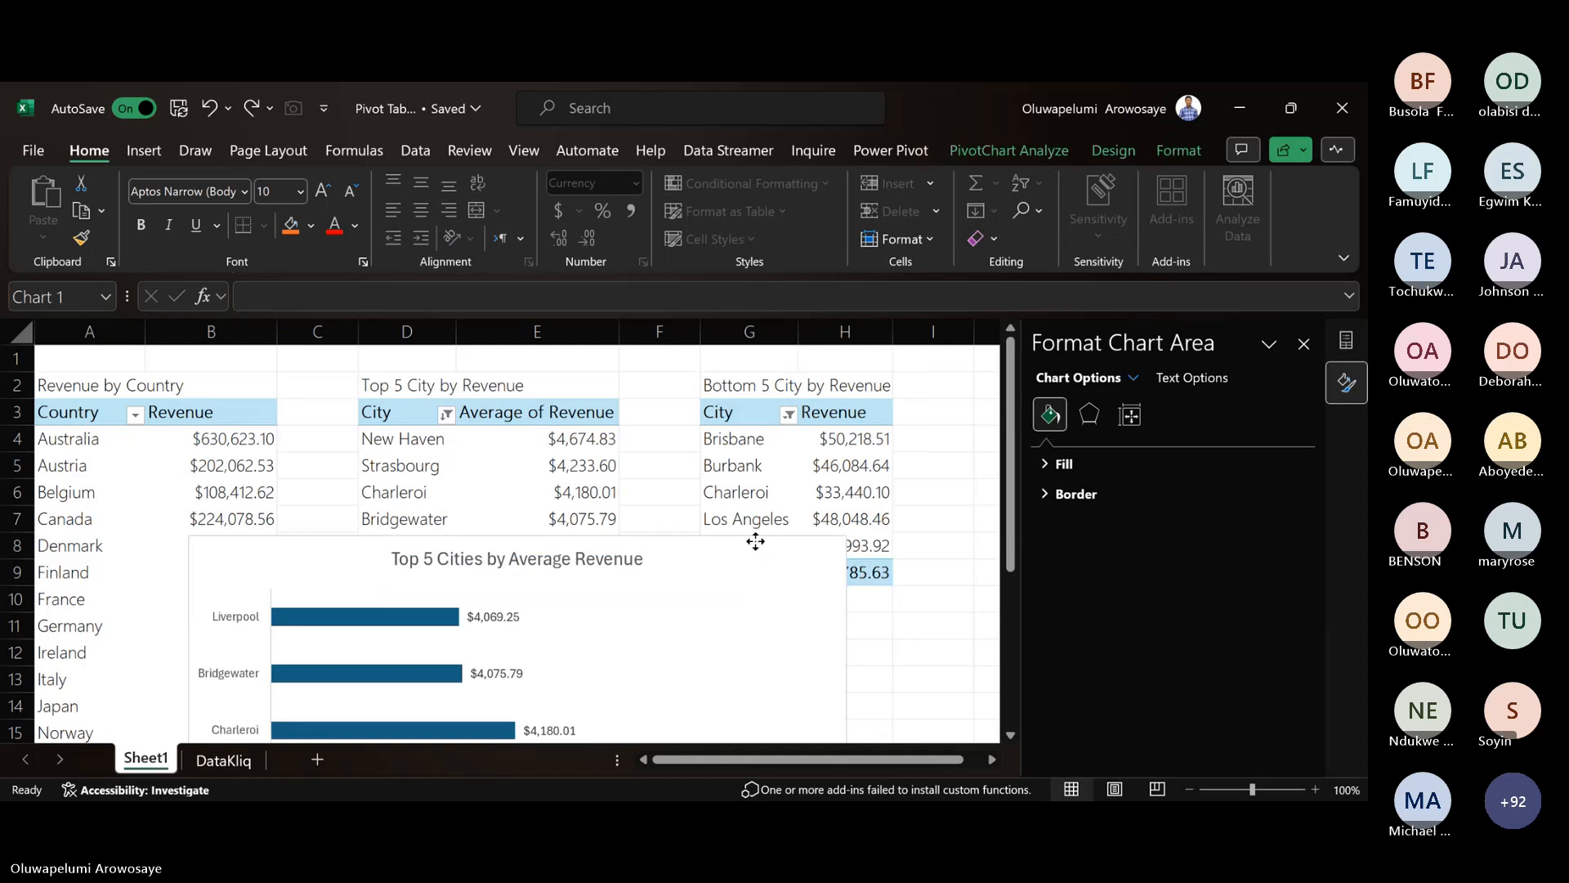
{"action": "key", "text": "ctrl+z"}
{"action": "key", "text": "ctrl+z"}
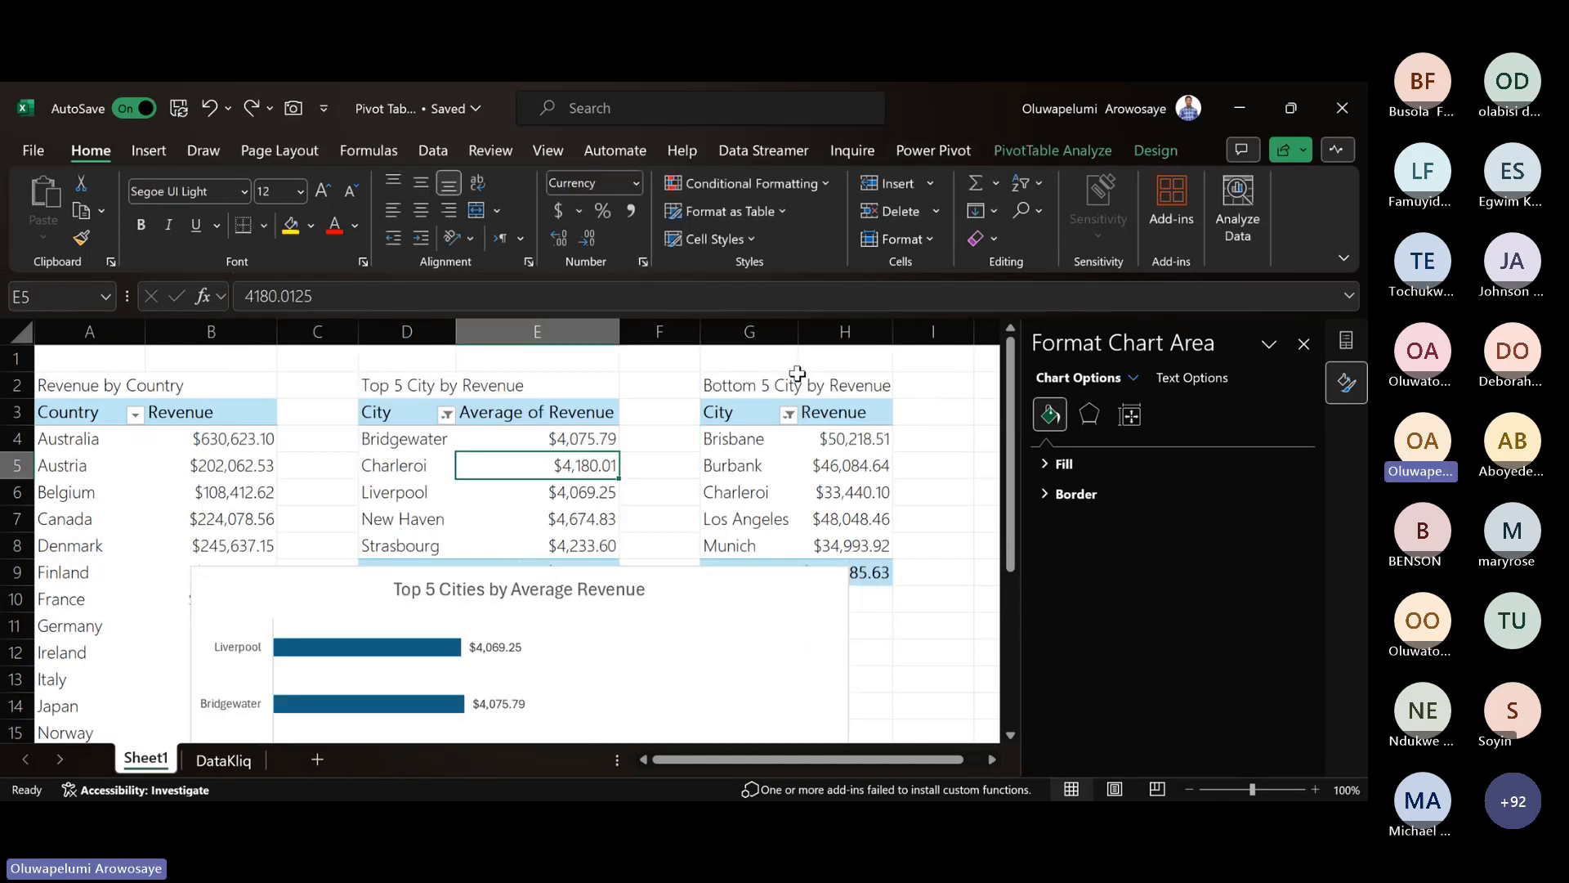
- Move the PivotChart down to row 8 and sort the Top 5 City PivotTable's Average of Revenue from smallest to largest
{"action": "left_click_drag", "start_coordinate": [738, 599], "coordinate": [771, 406]}
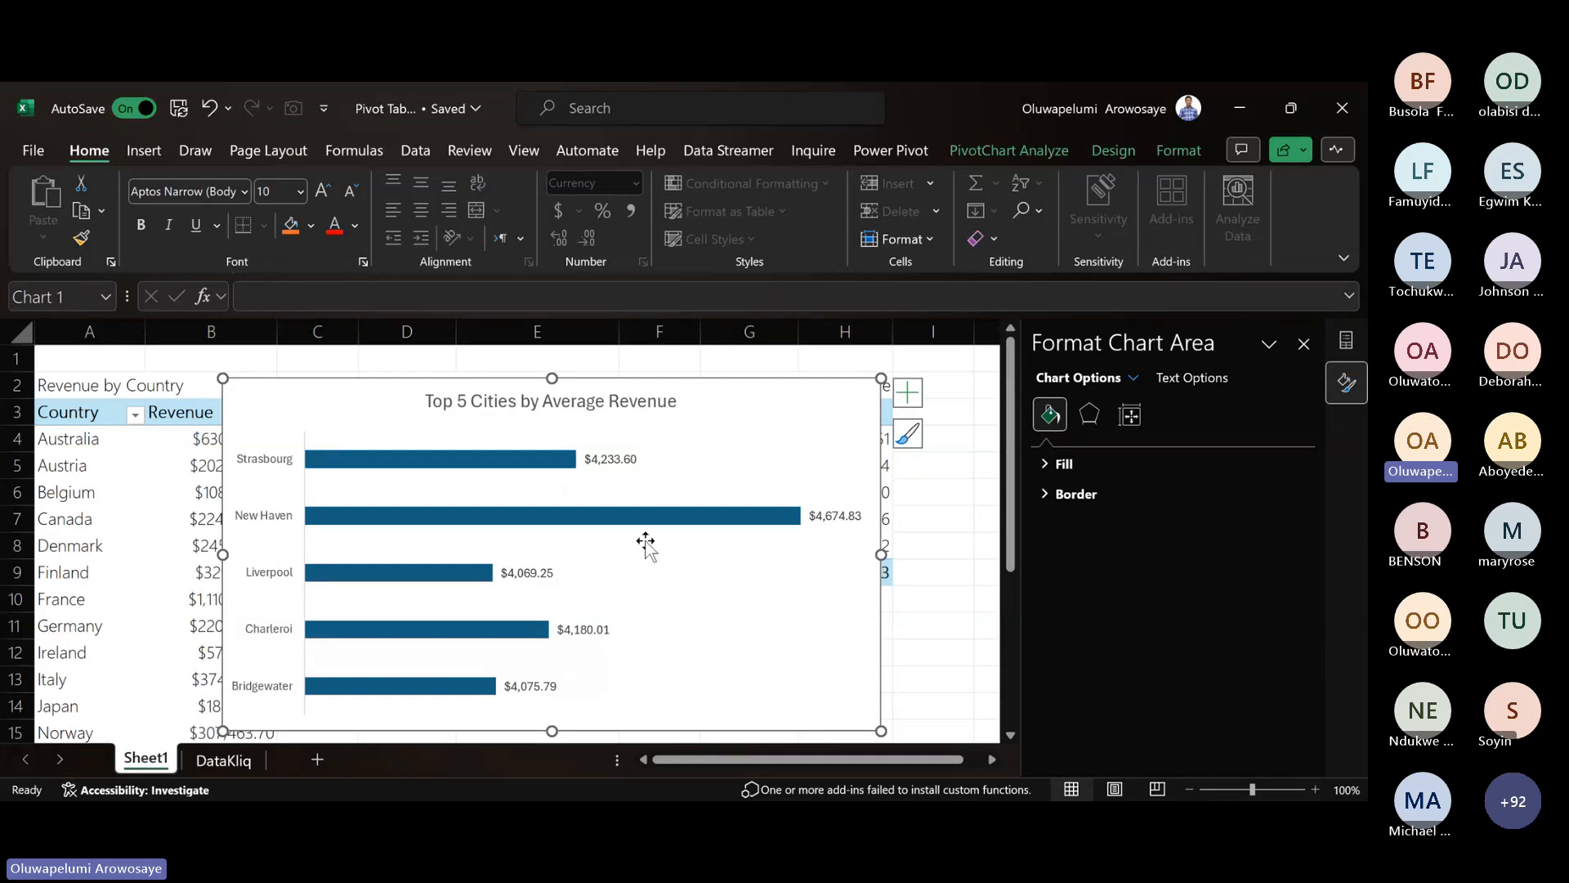
{"action": "left_click_drag", "start_coordinate": [730, 394], "coordinate": [679, 553]}
{"action": "left_click", "coordinate": [592, 487]}
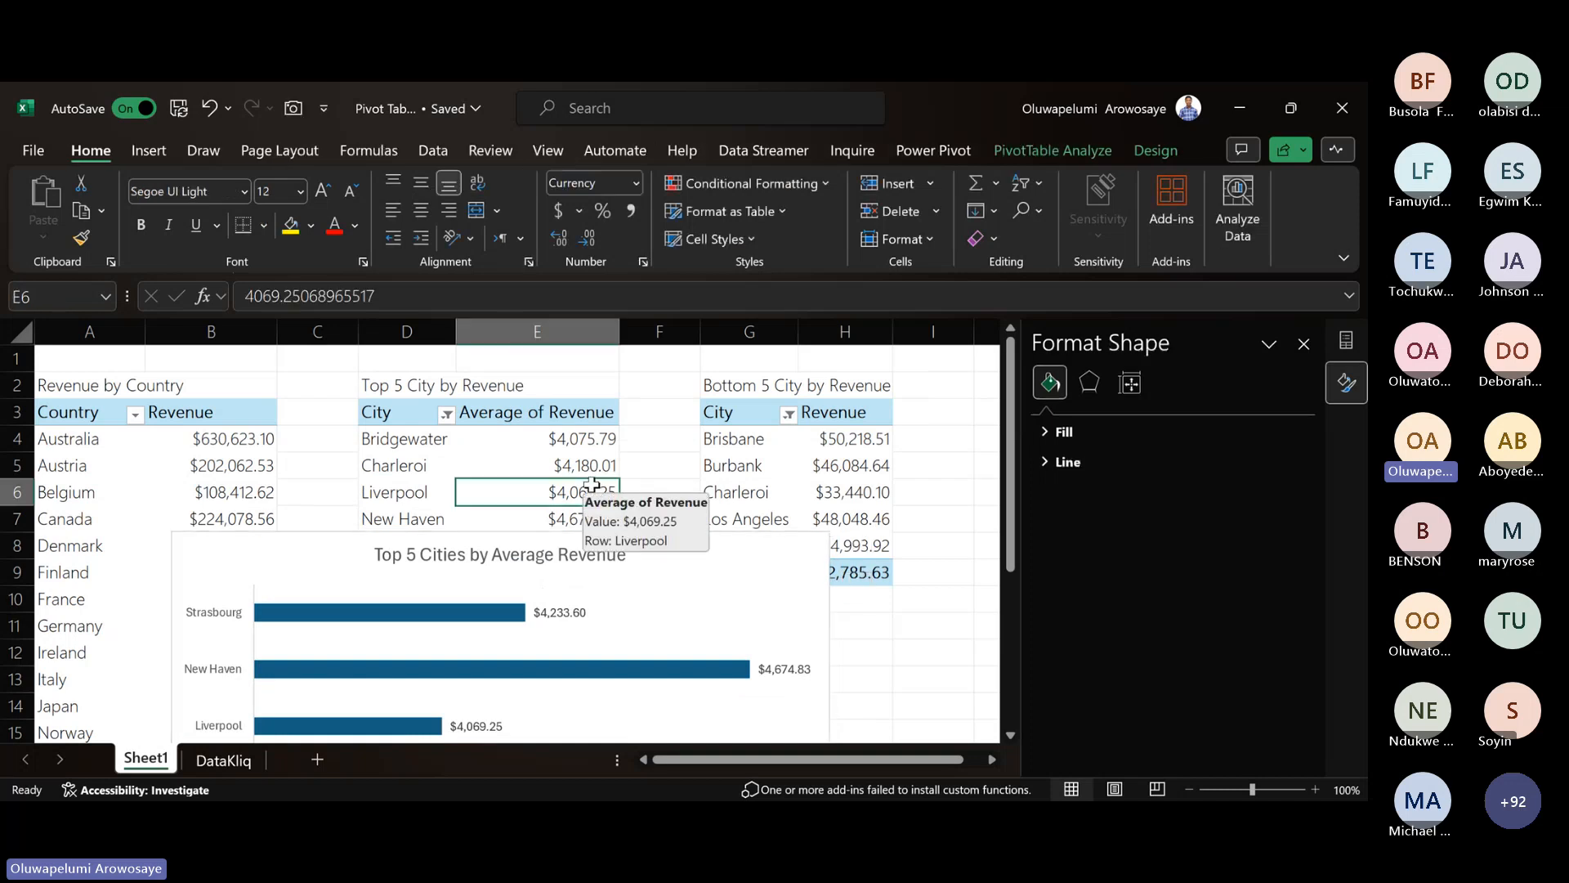
{"action": "right_click", "coordinate": [592, 484]}
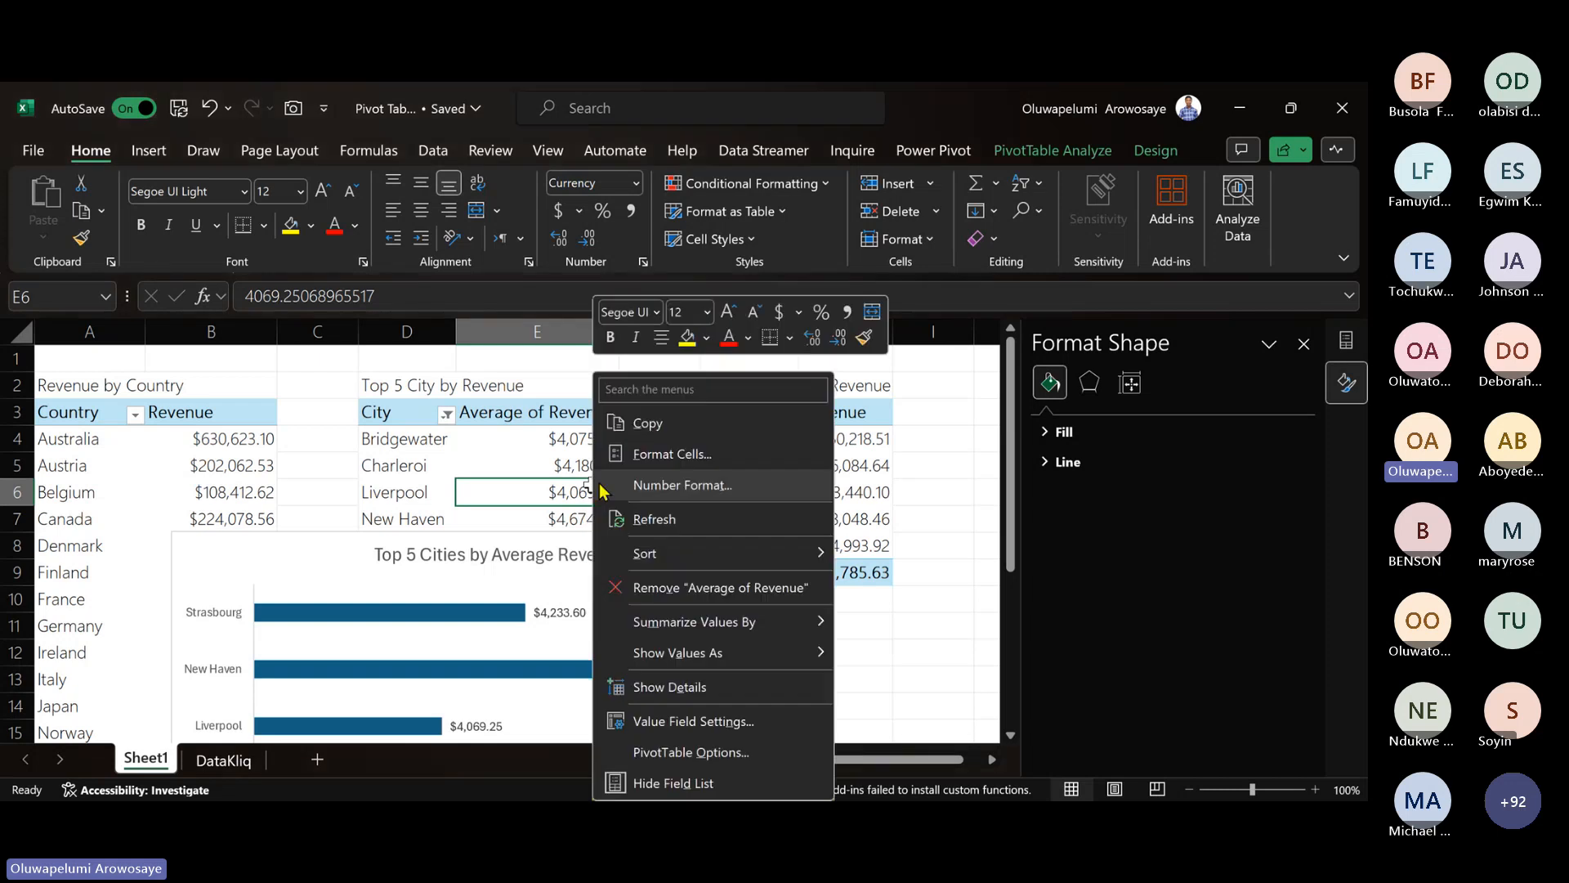
{"action": "mouse_move", "coordinate": [690, 568]}
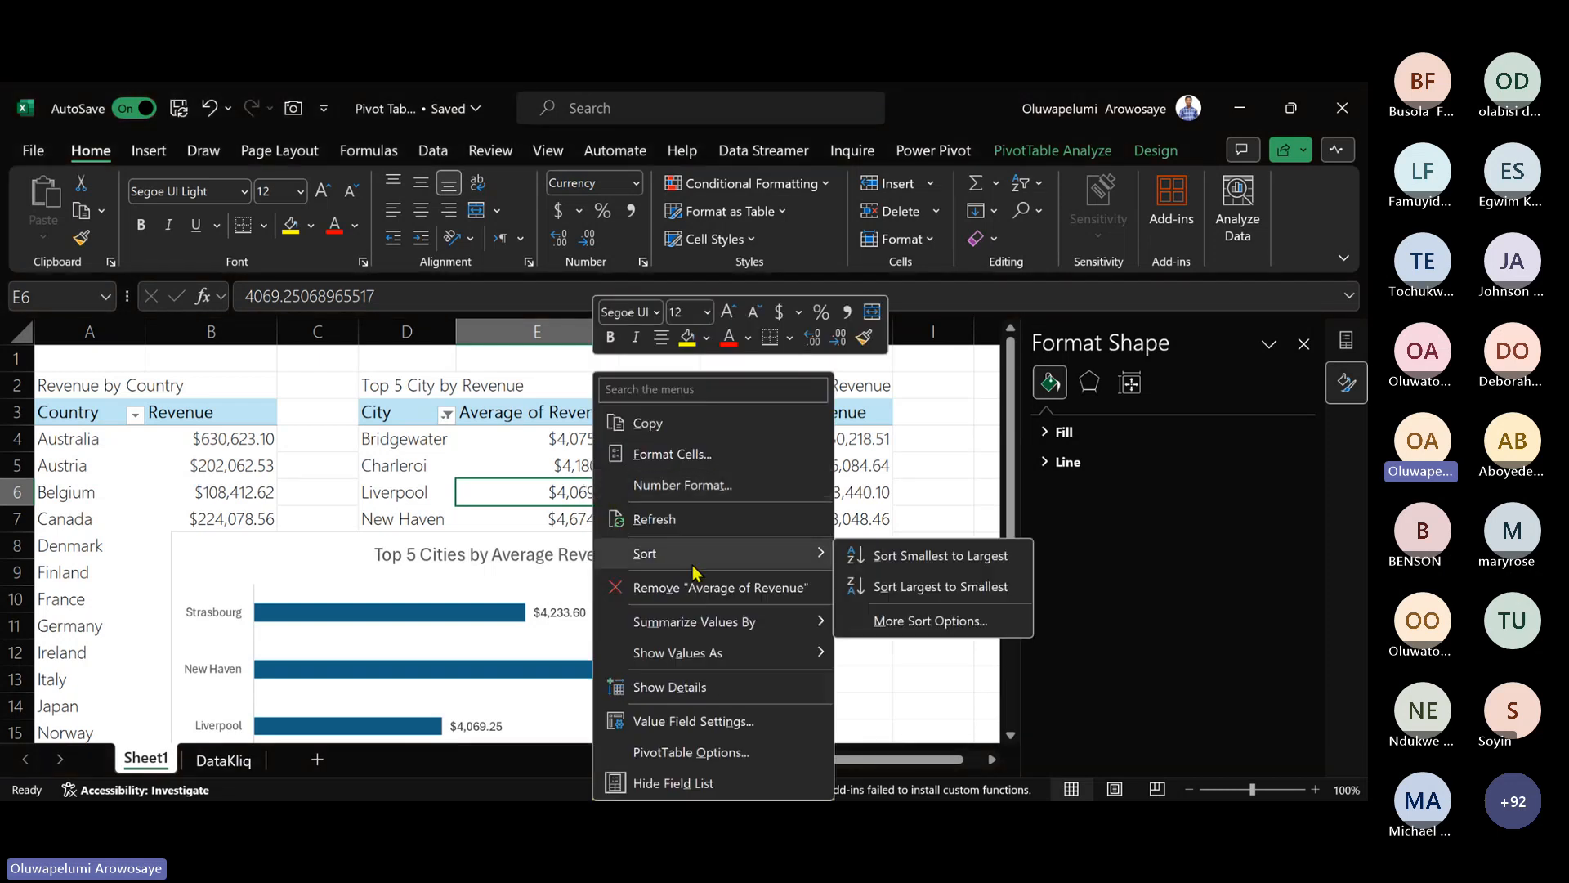
{"action": "left_click", "coordinate": [931, 555]}
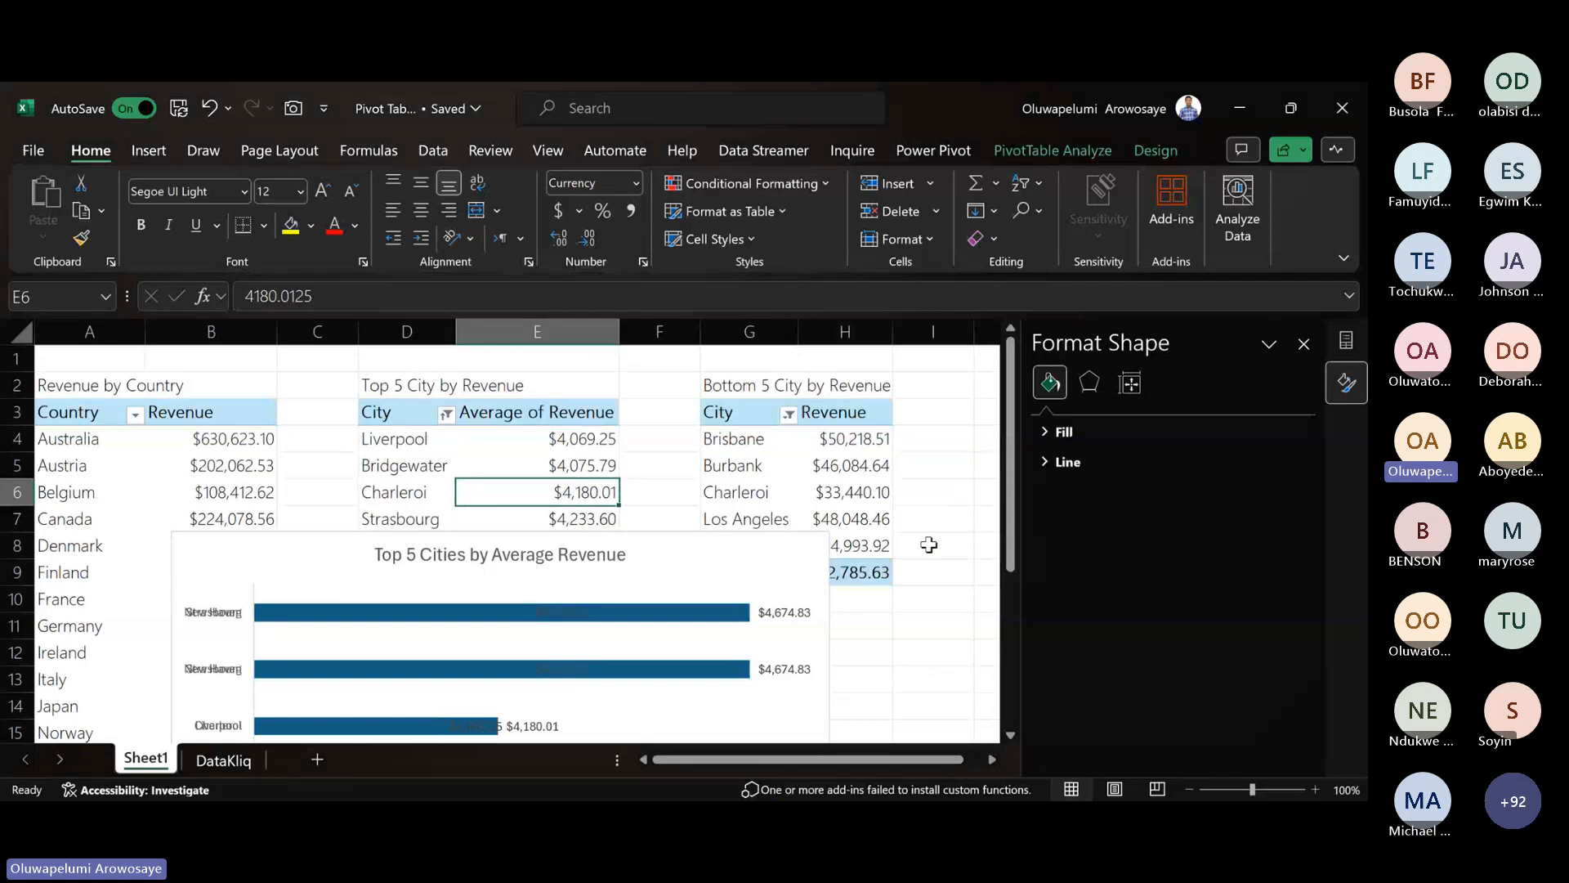
- Add a new worksheet and move the Top 5 Cities PivotChart from Sheet1 onto it, starting at cell A1
{"action": "left_click_drag", "start_coordinate": [578, 602], "coordinate": [690, 362]}
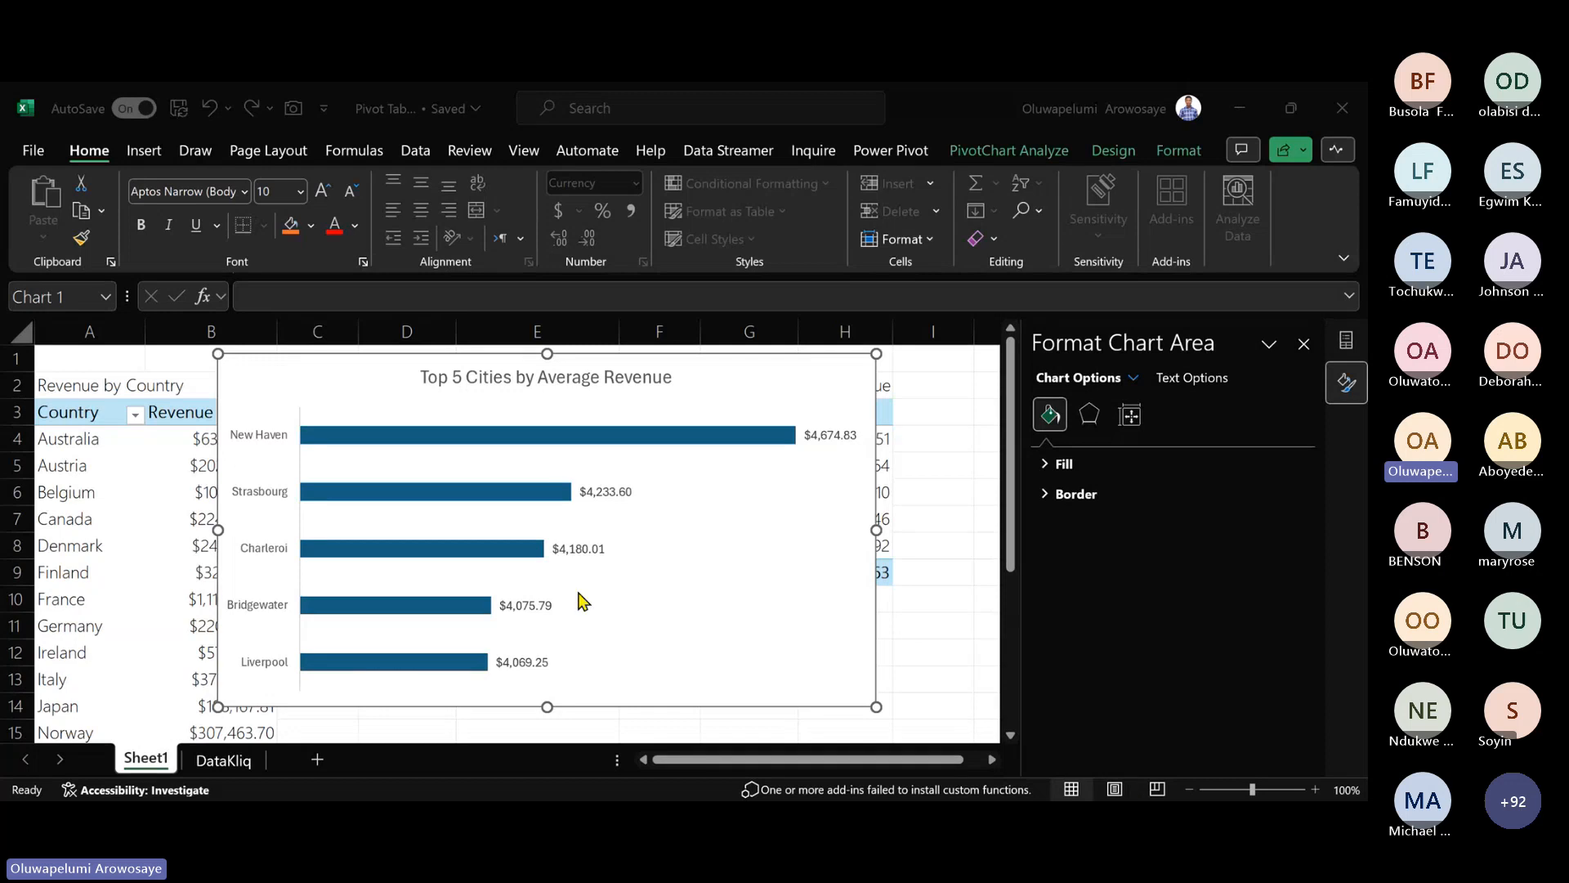
{"action": "left_click", "coordinate": [533, 694]}
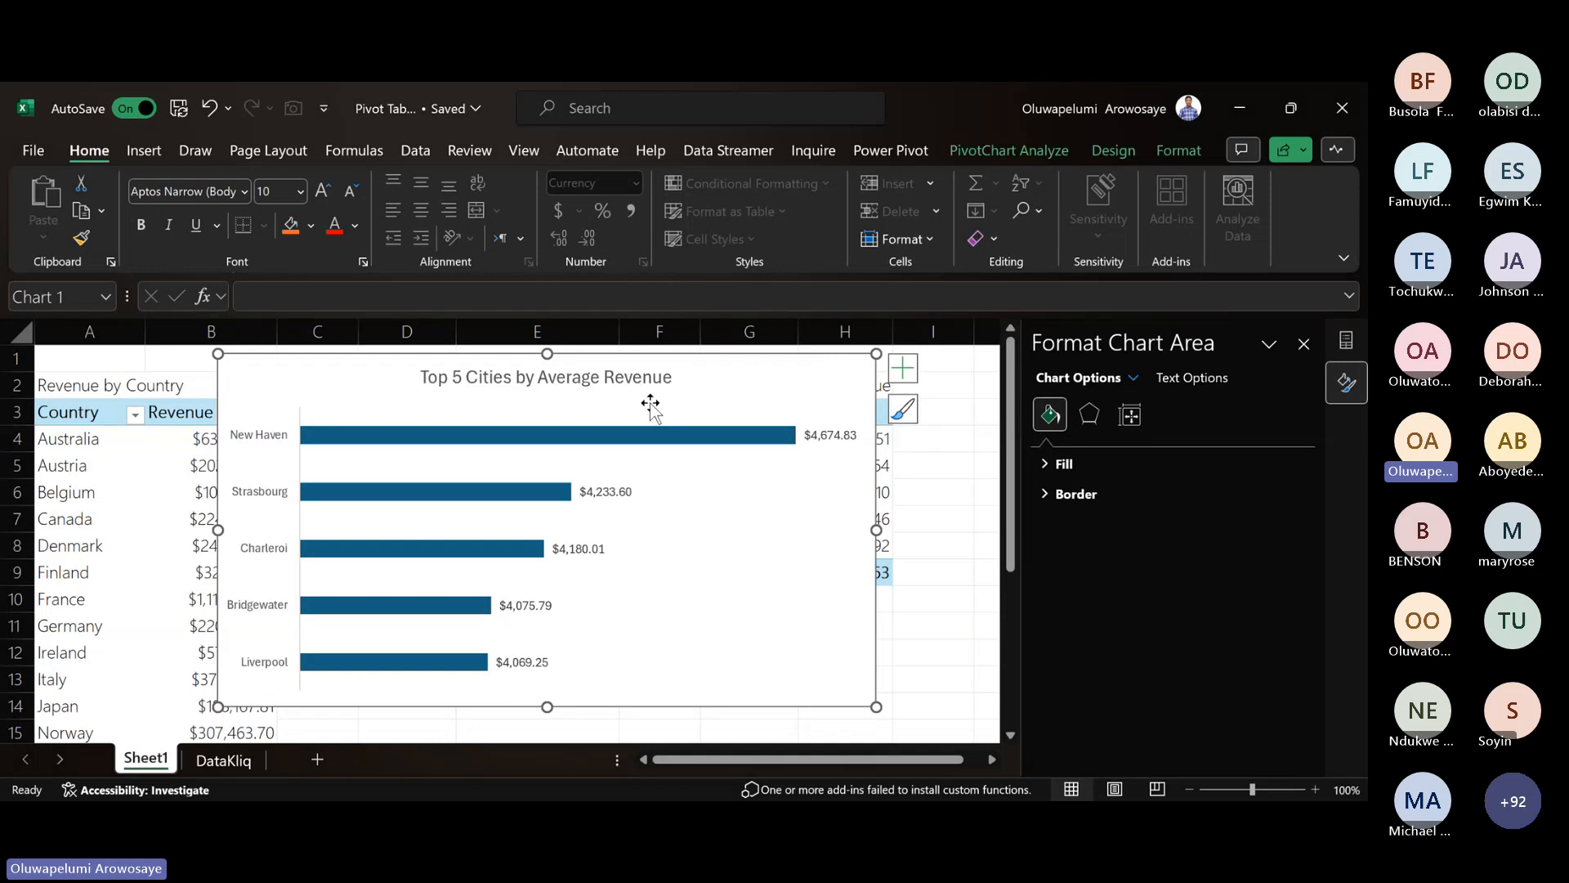
{"action": "left_click", "coordinate": [318, 760]}
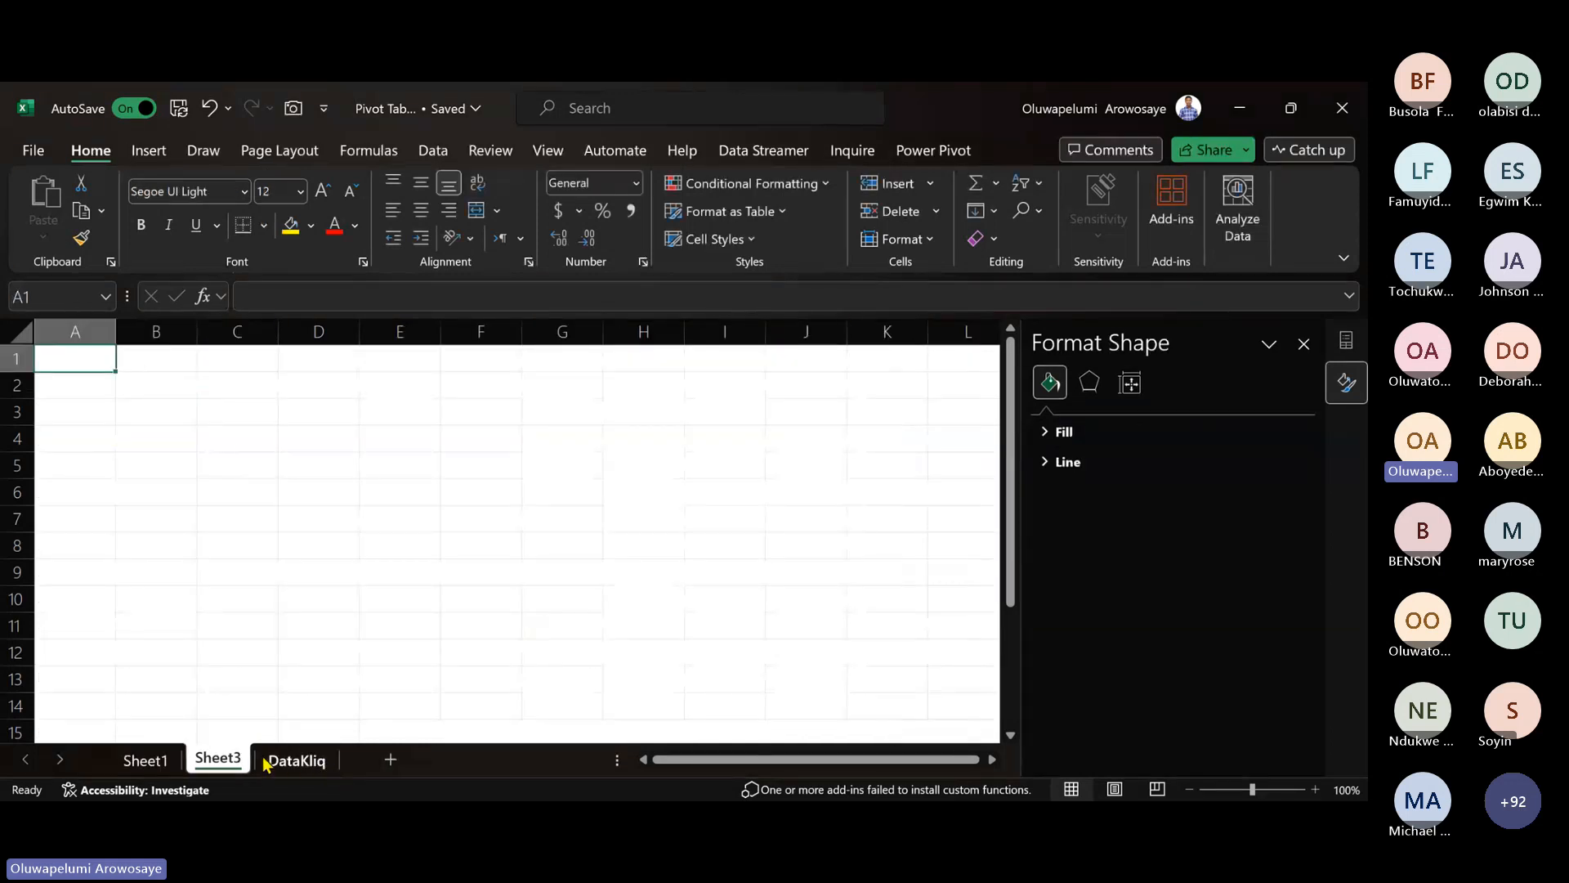
{"action": "left_click", "coordinate": [145, 760]}
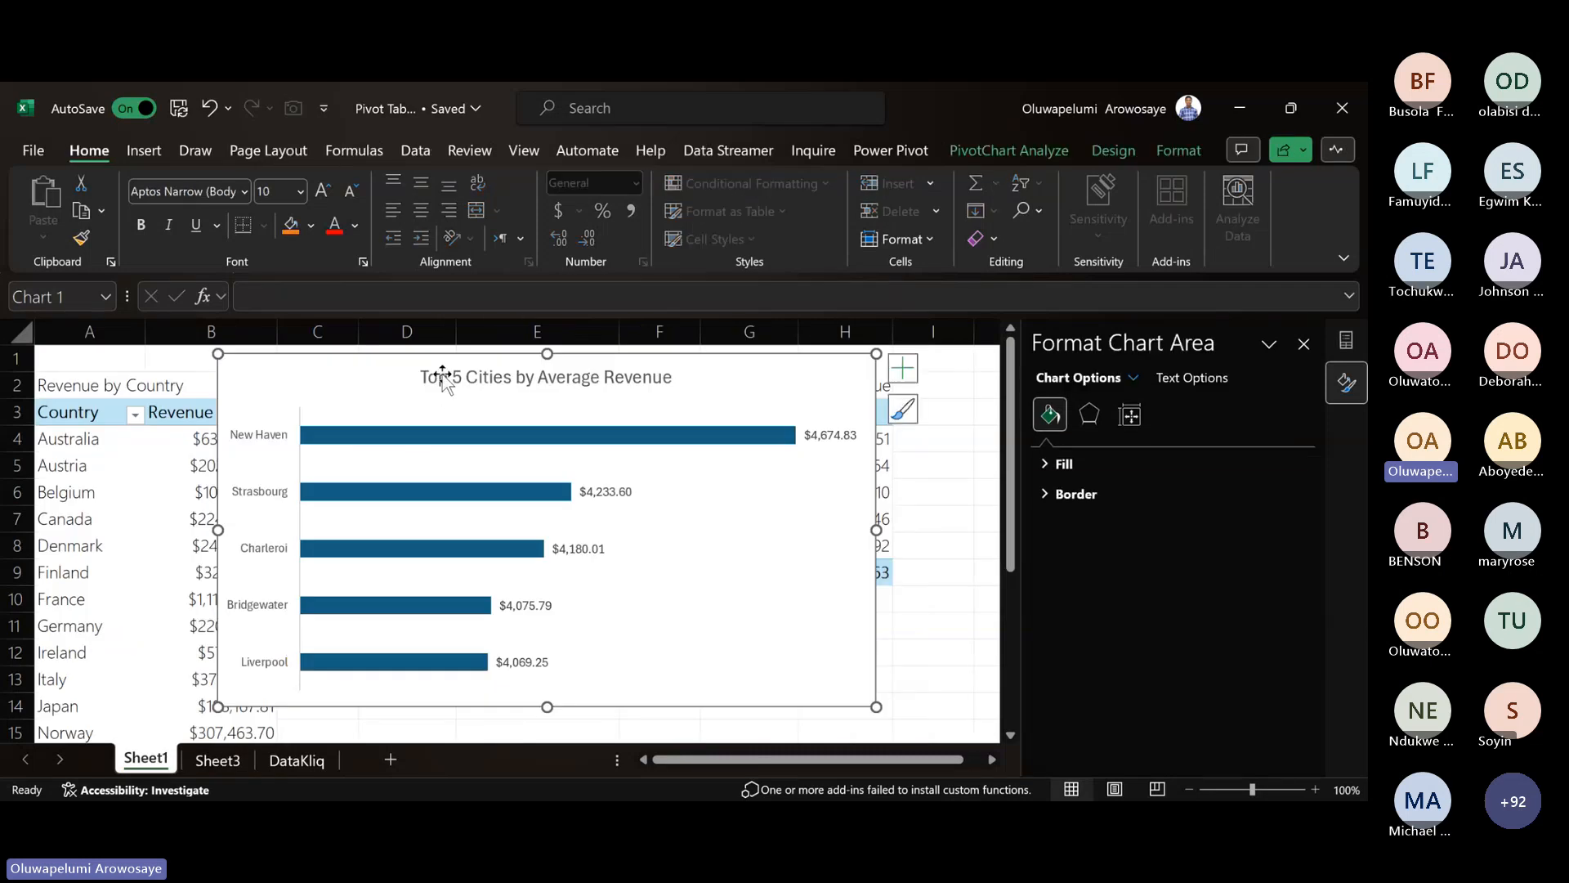
{"action": "key", "text": "ctrl+x"}
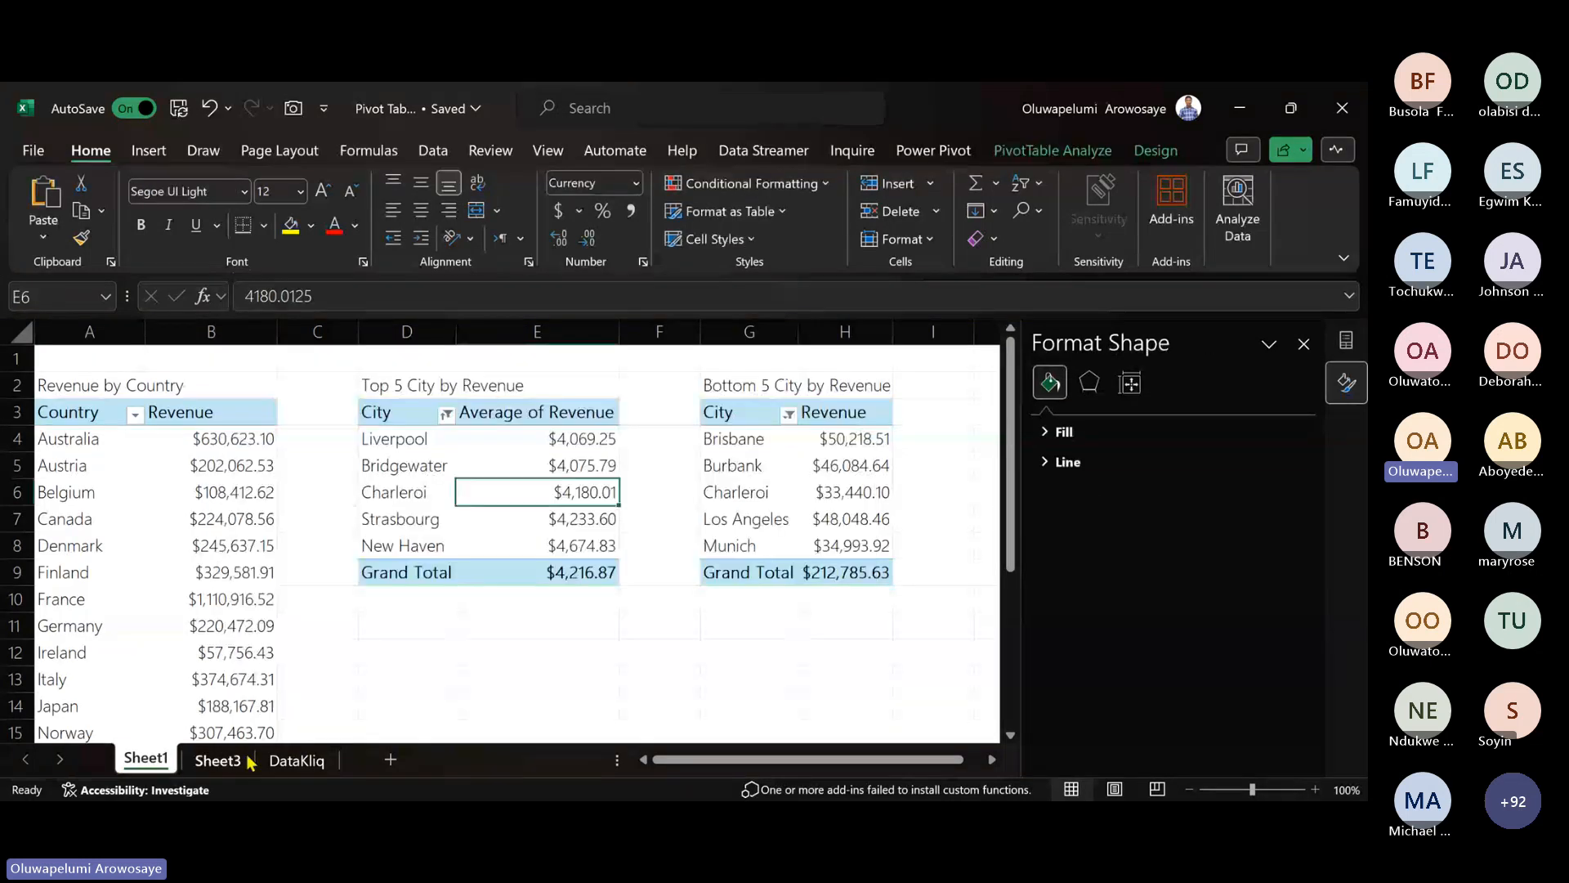
{"action": "left_click", "coordinate": [219, 760]}
{"action": "key", "text": "ctrl+v"}
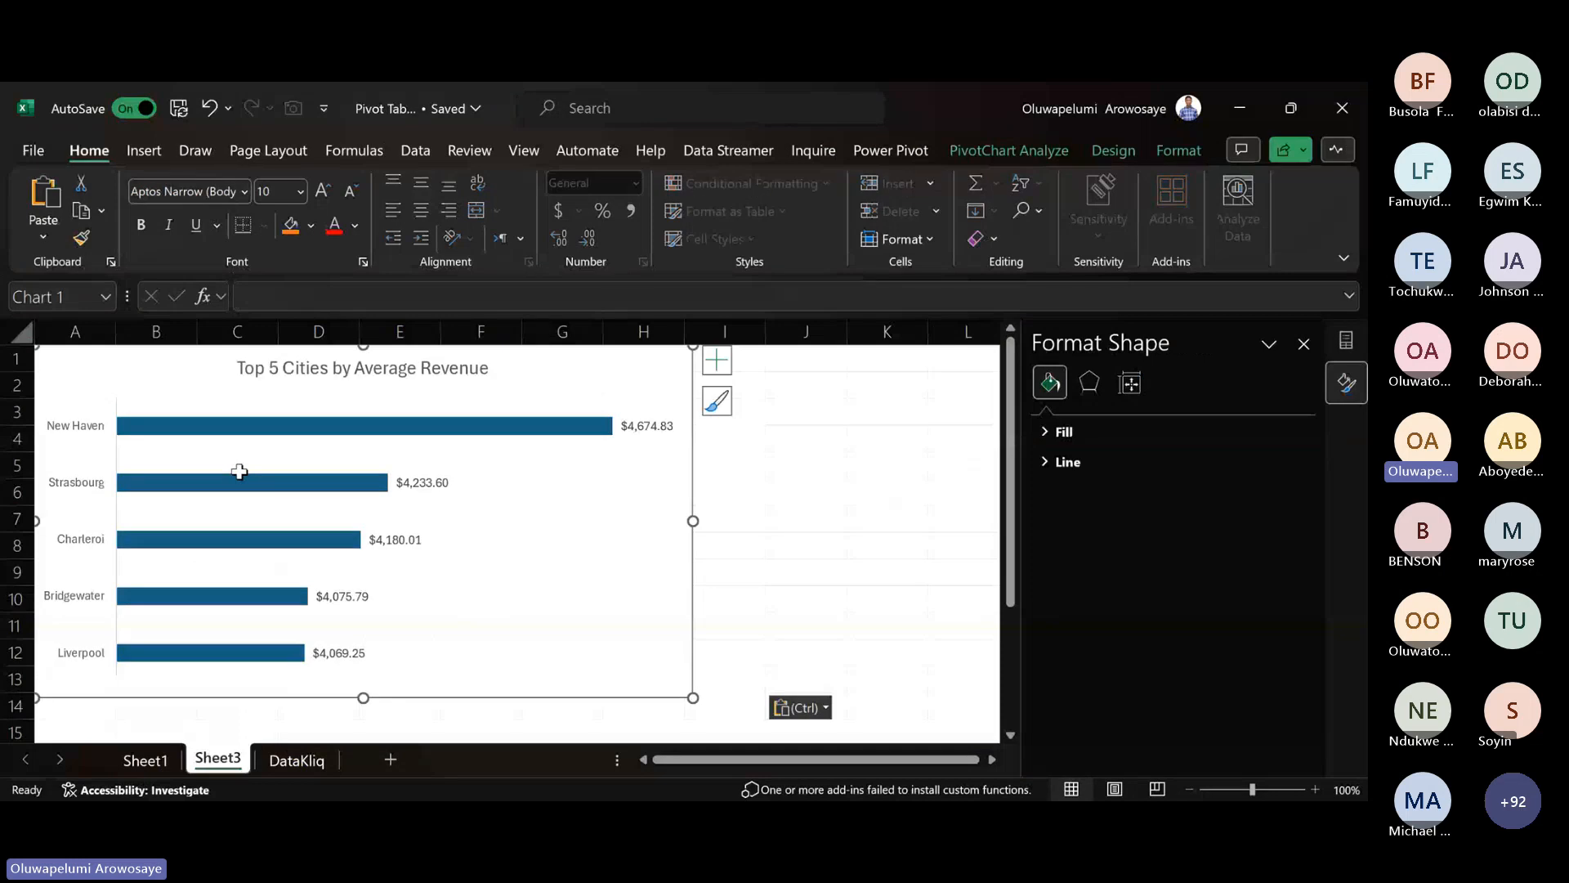
{"action": "left_click_drag", "start_coordinate": [458, 372], "coordinate": [566, 382]}
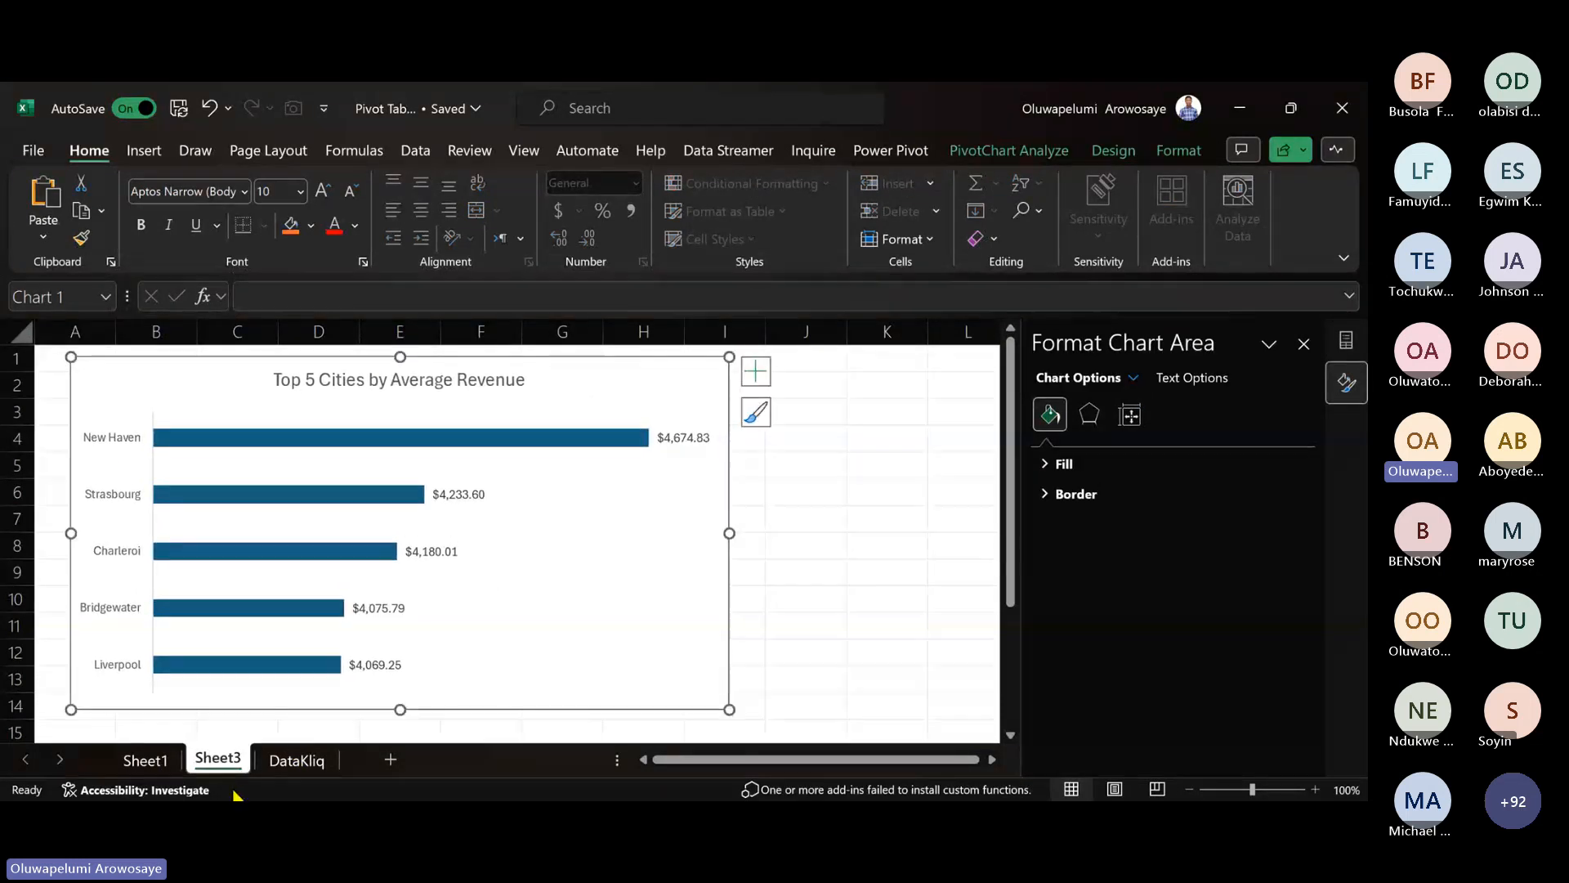
- Examine the Grand Total rows of the three PivotTables on Sheet1
{"action": "left_click", "coordinate": [144, 759]}
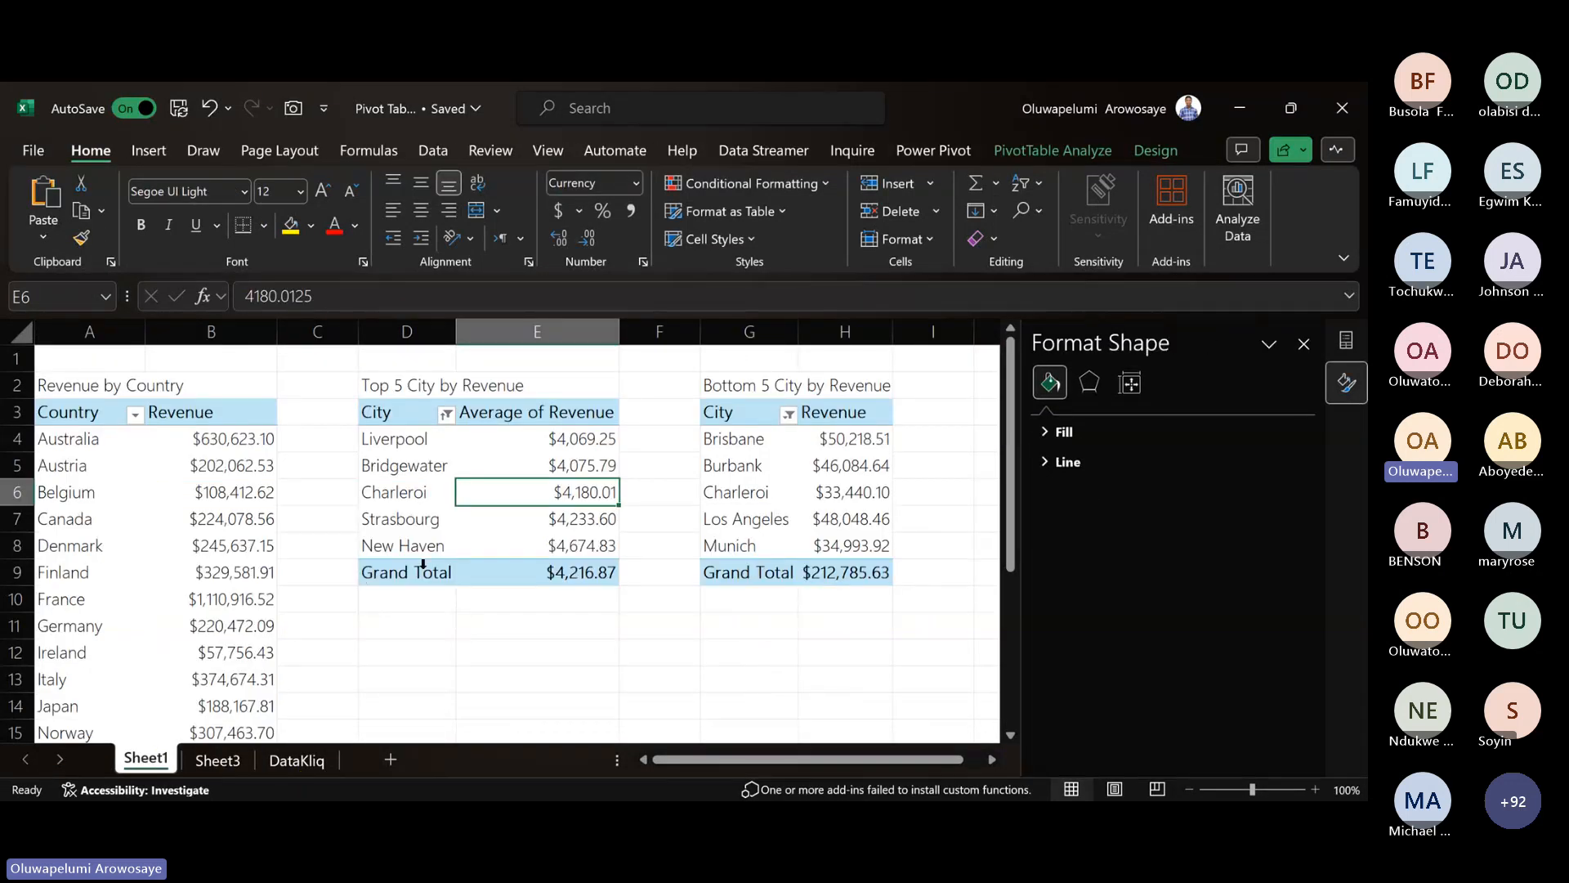
{"action": "scroll", "coordinate": [423, 563], "scroll_direction": "down", "scroll_amount": 3}
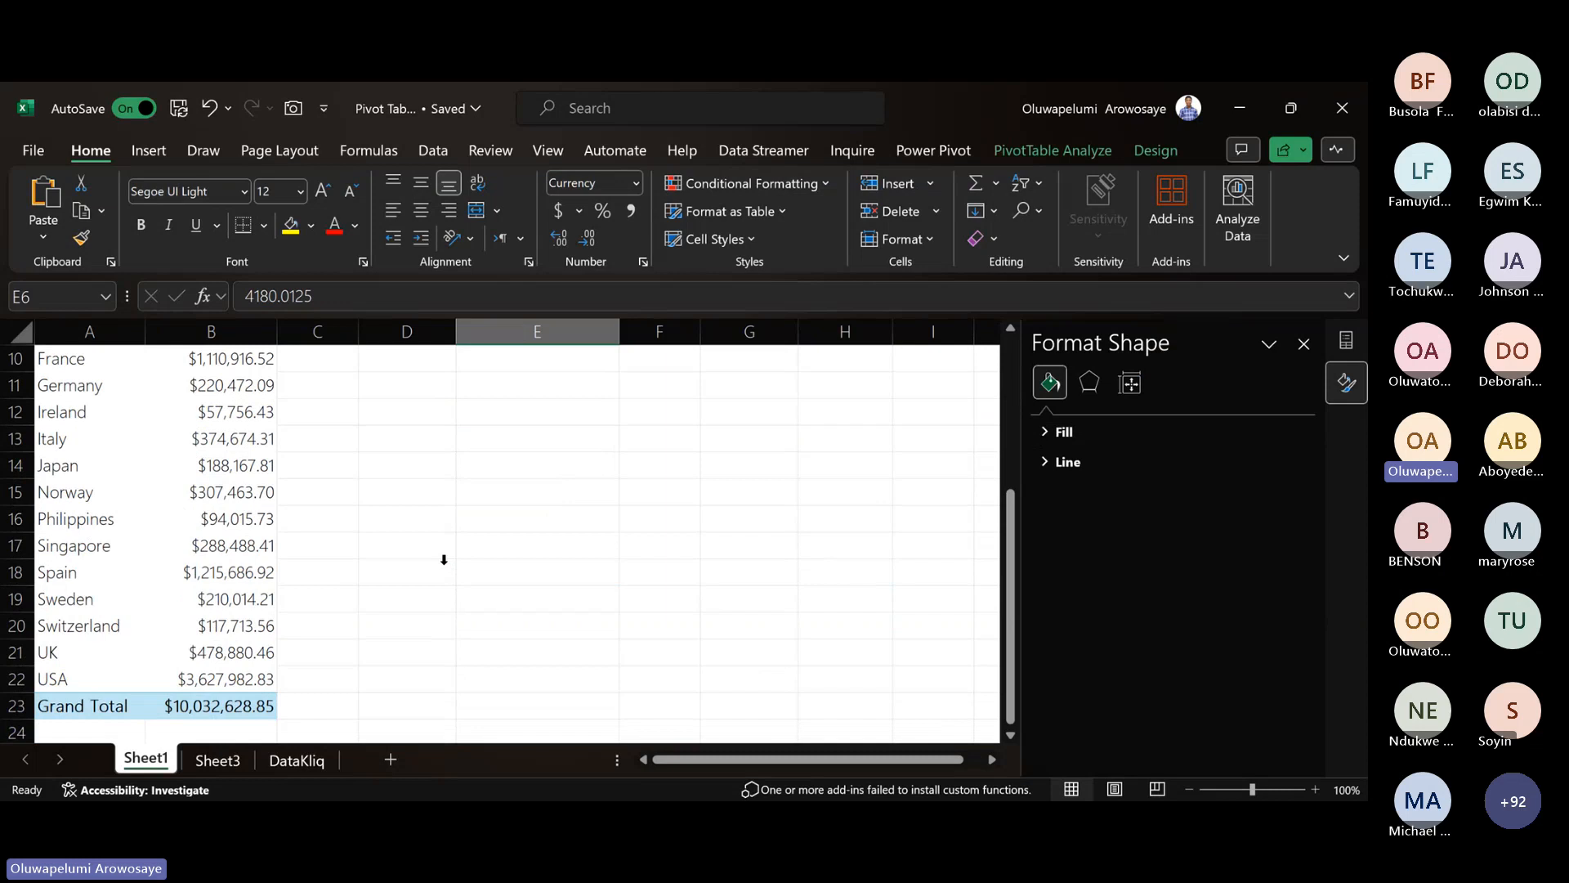
{"action": "scroll", "coordinate": [443, 560], "scroll_direction": "up", "scroll_amount": 3}
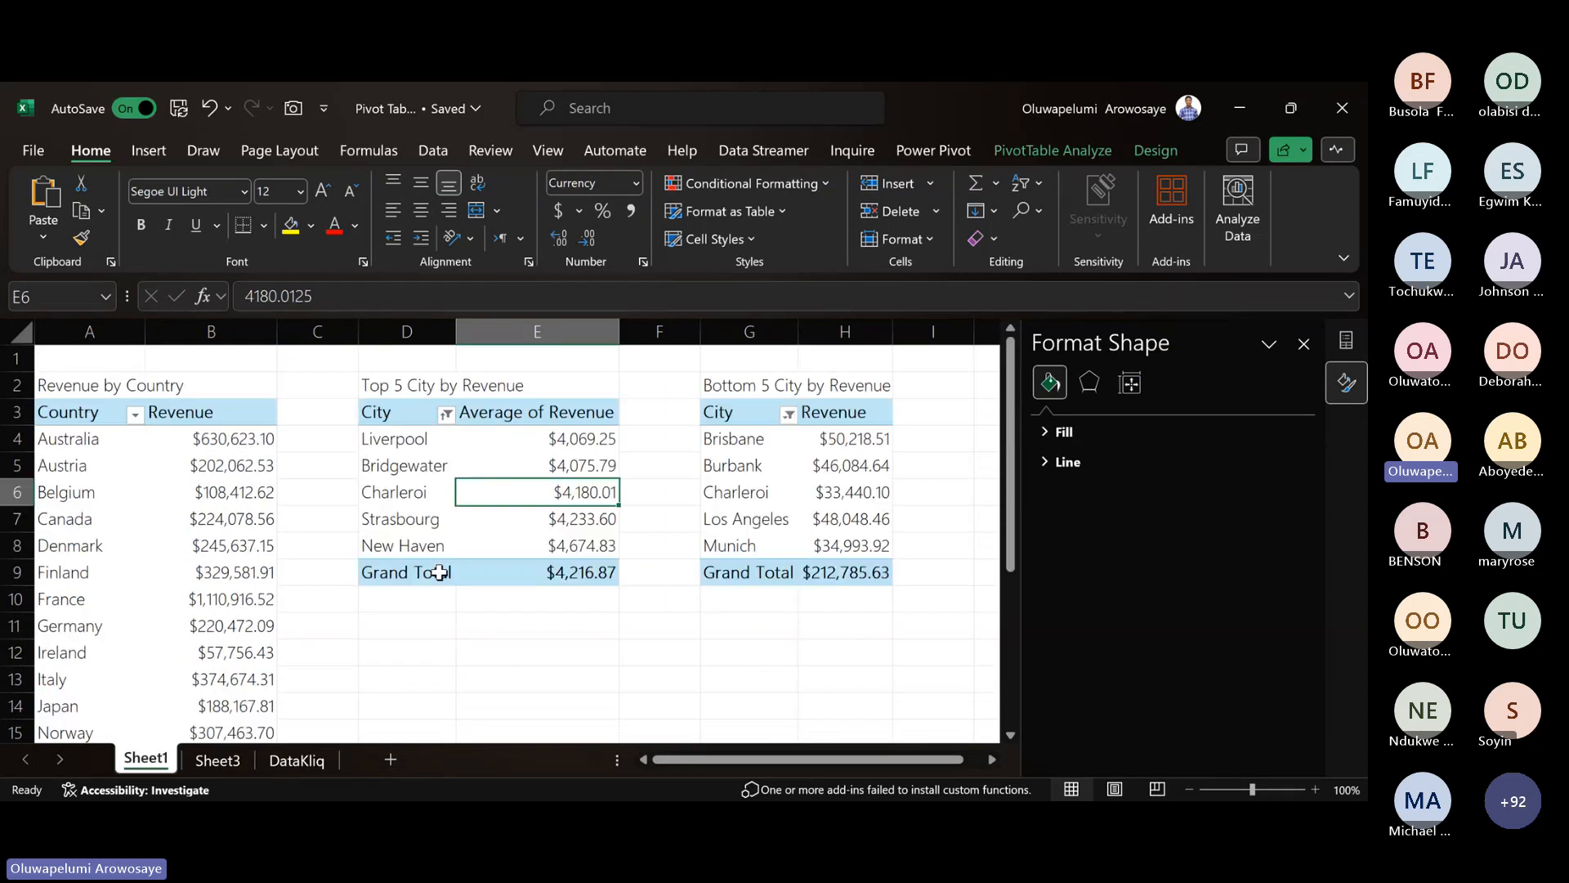
{"action": "left_click", "coordinate": [434, 571]}
{"action": "left_click", "coordinate": [827, 563]}
{"action": "scroll", "coordinate": [572, 621], "scroll_direction": "down", "scroll_amount": 5}
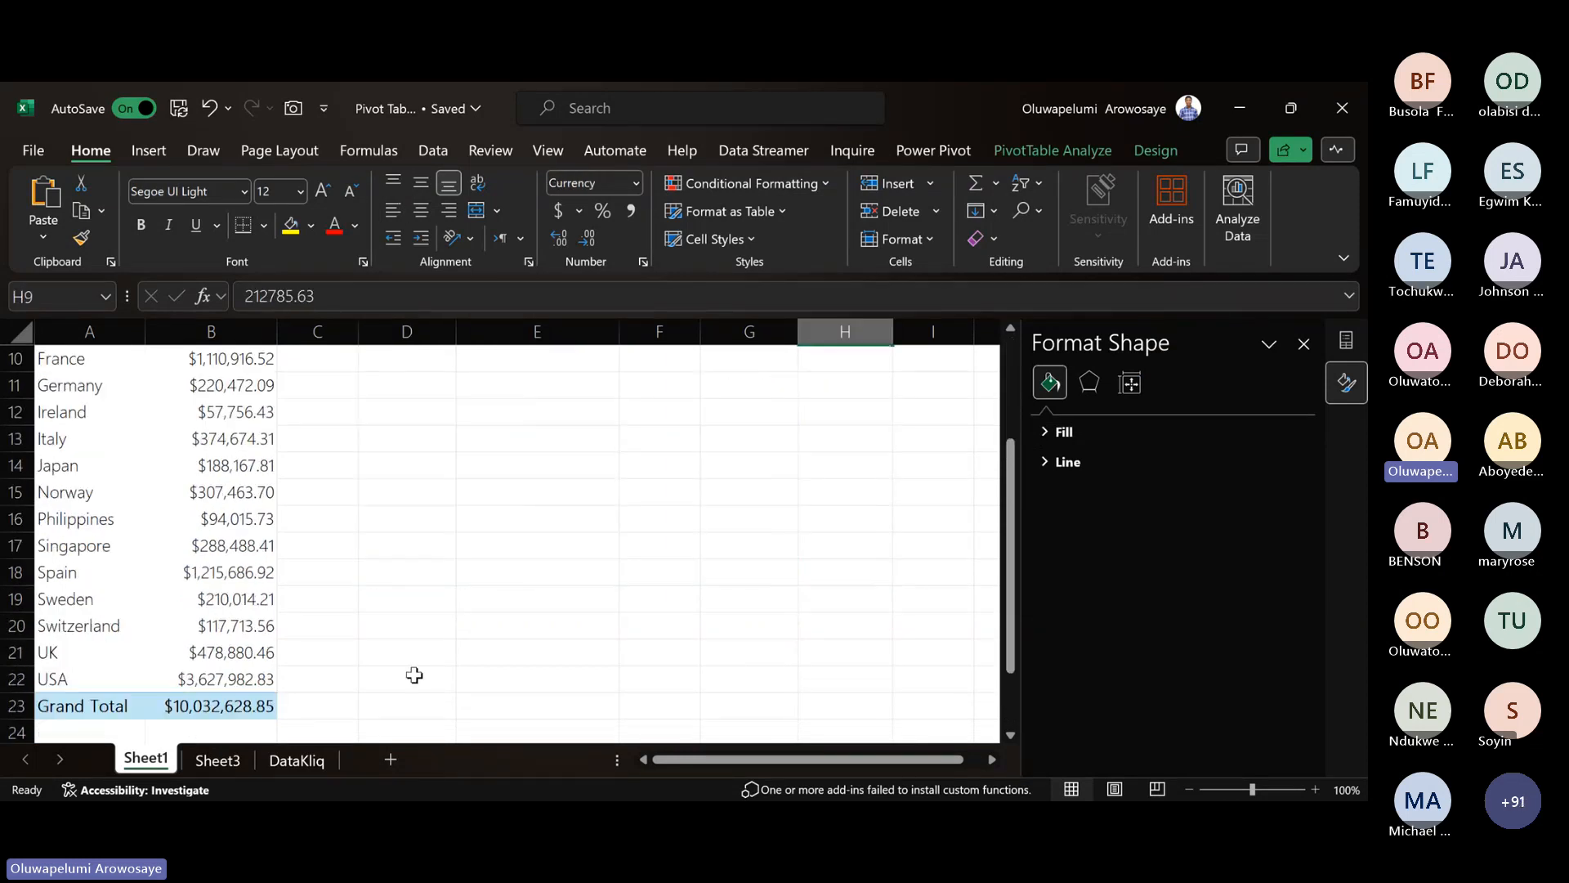
{"action": "left_click", "coordinate": [134, 551]}
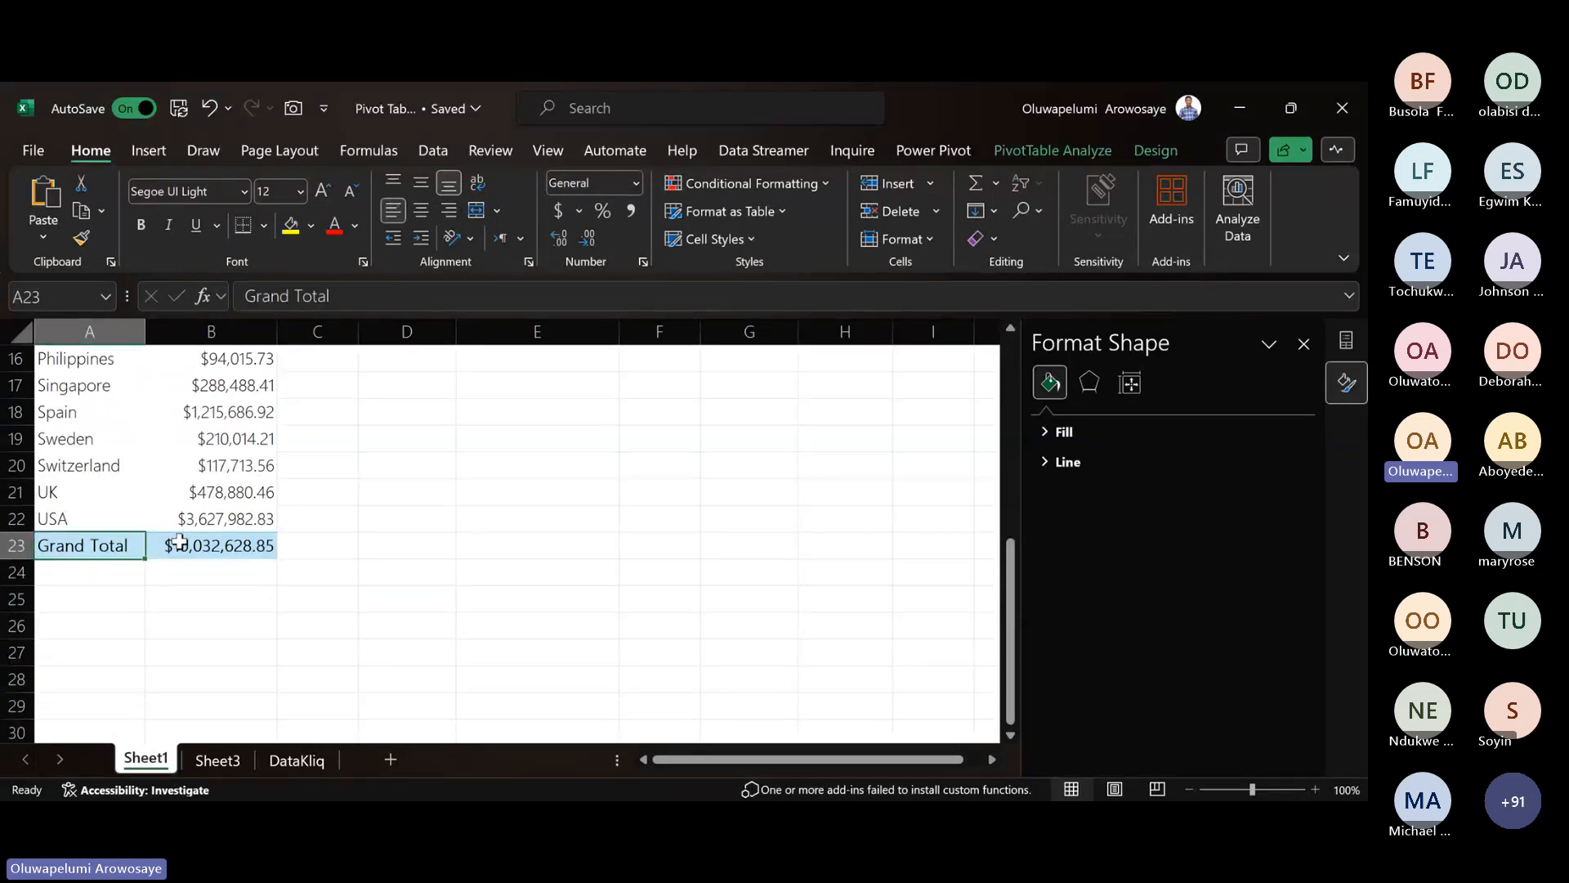
{"action": "mouse_move", "coordinate": [171, 540]}
- Turn off grand totals for rows and columns in the Revenue by Country PivotTable
{"action": "scroll", "coordinate": [182, 541], "scroll_direction": "up", "scroll_amount": 5}
{"action": "left_click", "coordinate": [181, 541]}
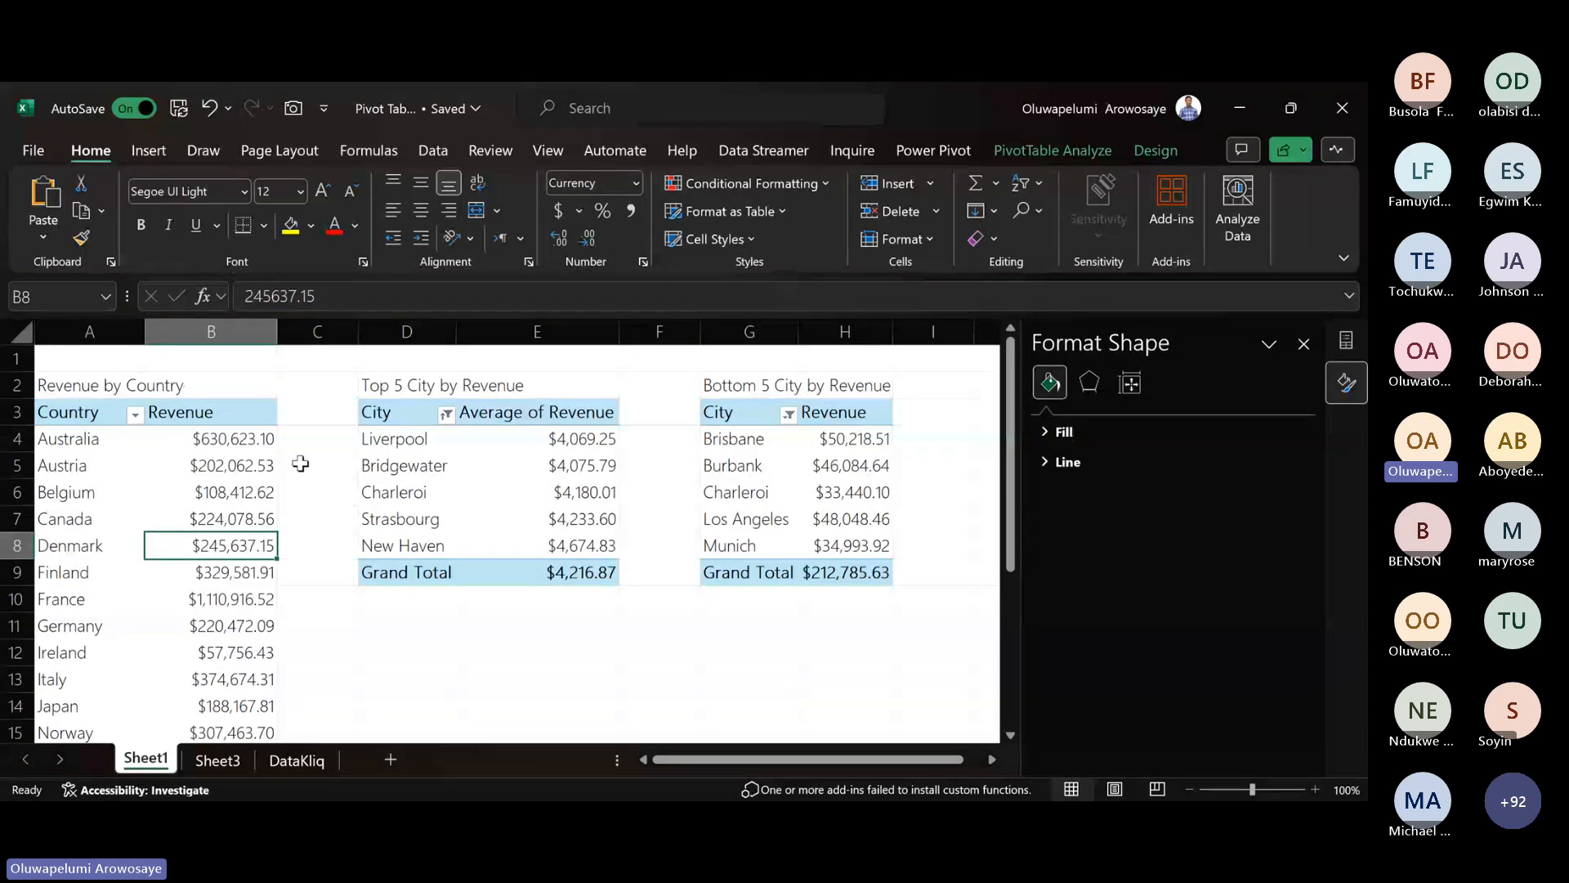
{"action": "left_click", "coordinate": [1026, 152]}
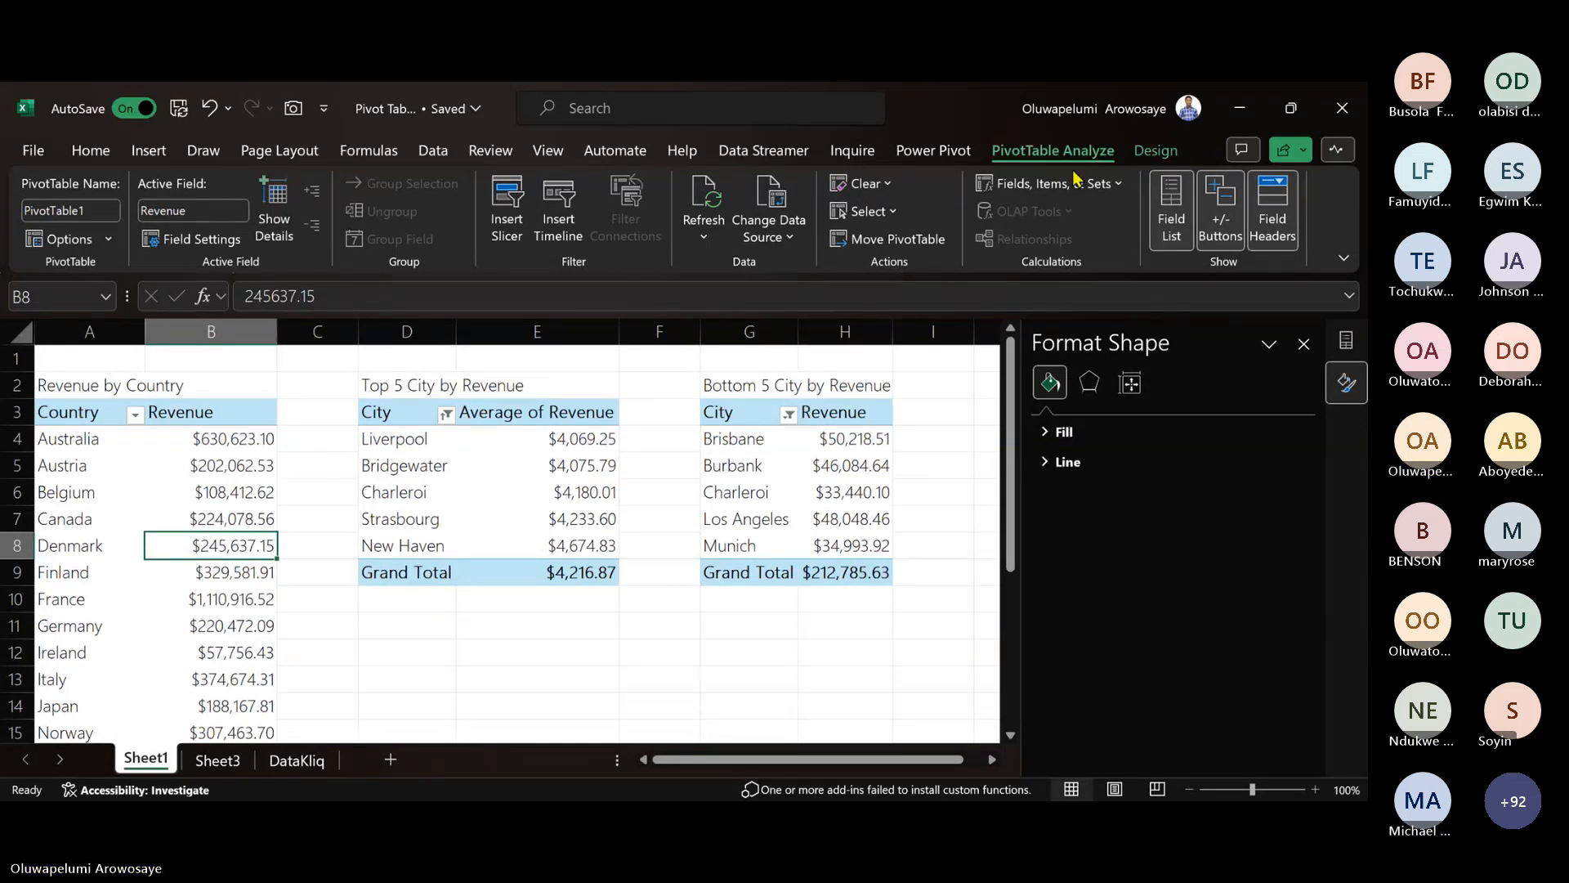
{"action": "left_click", "coordinate": [1145, 157]}
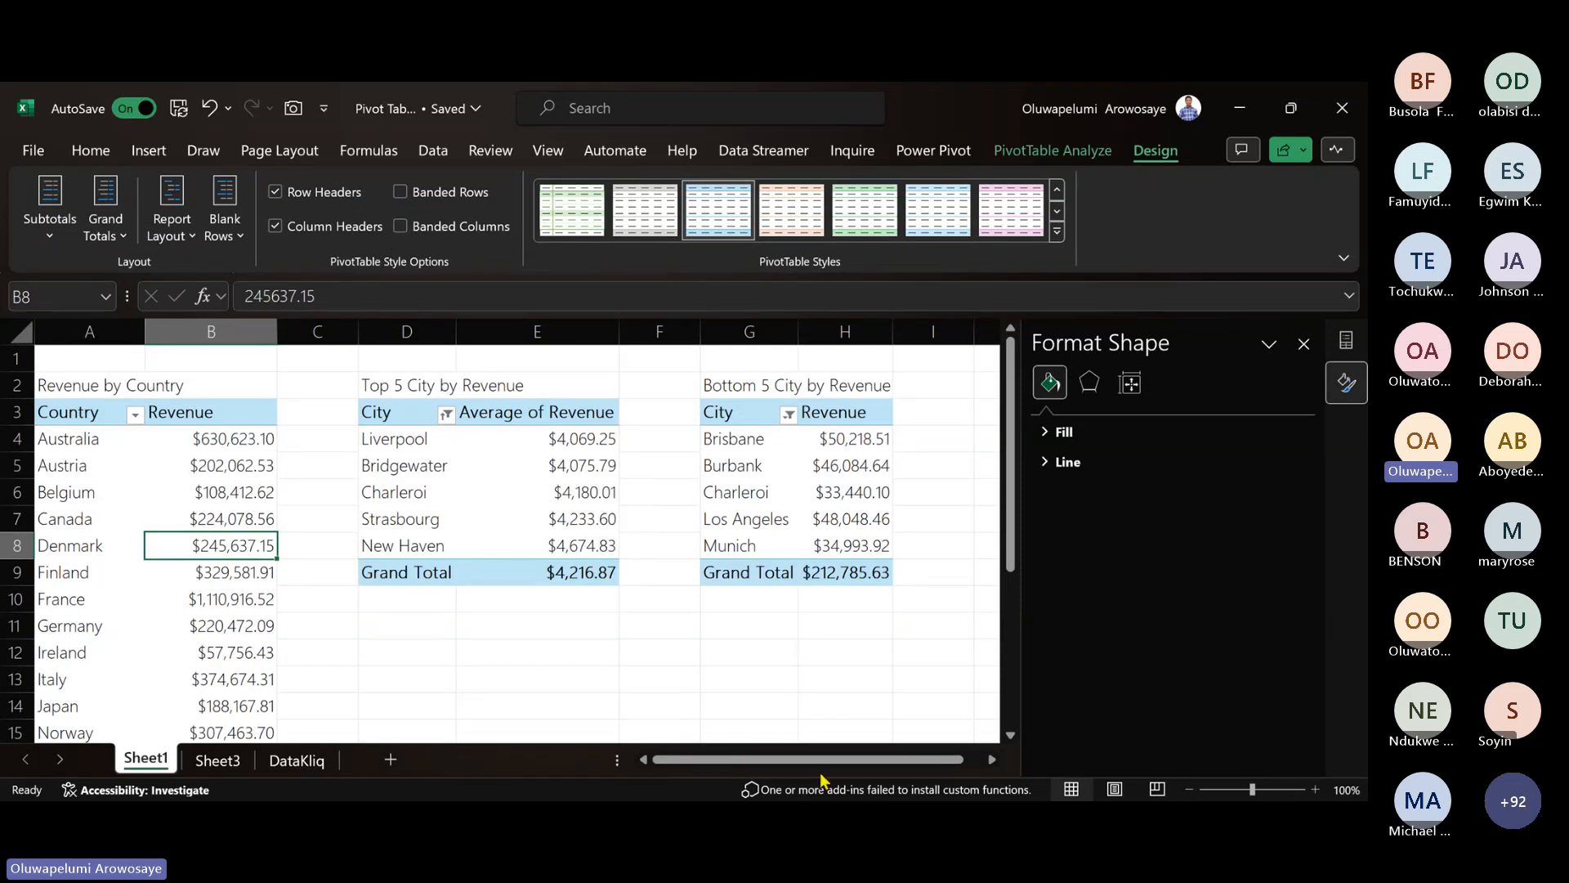
{"action": "left_click", "coordinate": [268, 482]}
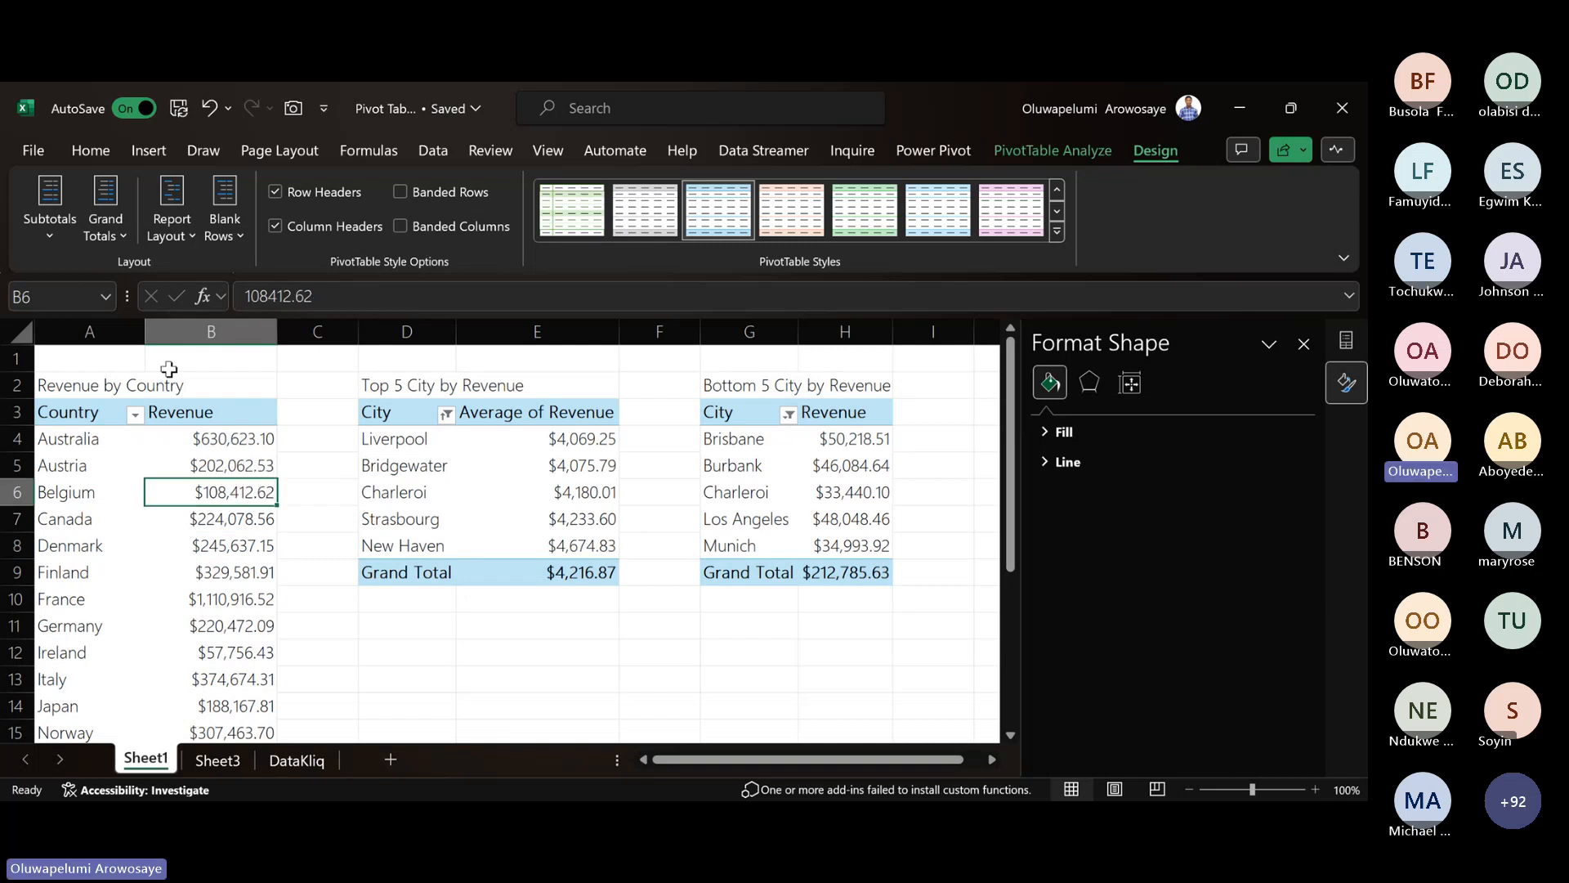
{"action": "left_click", "coordinate": [102, 236]}
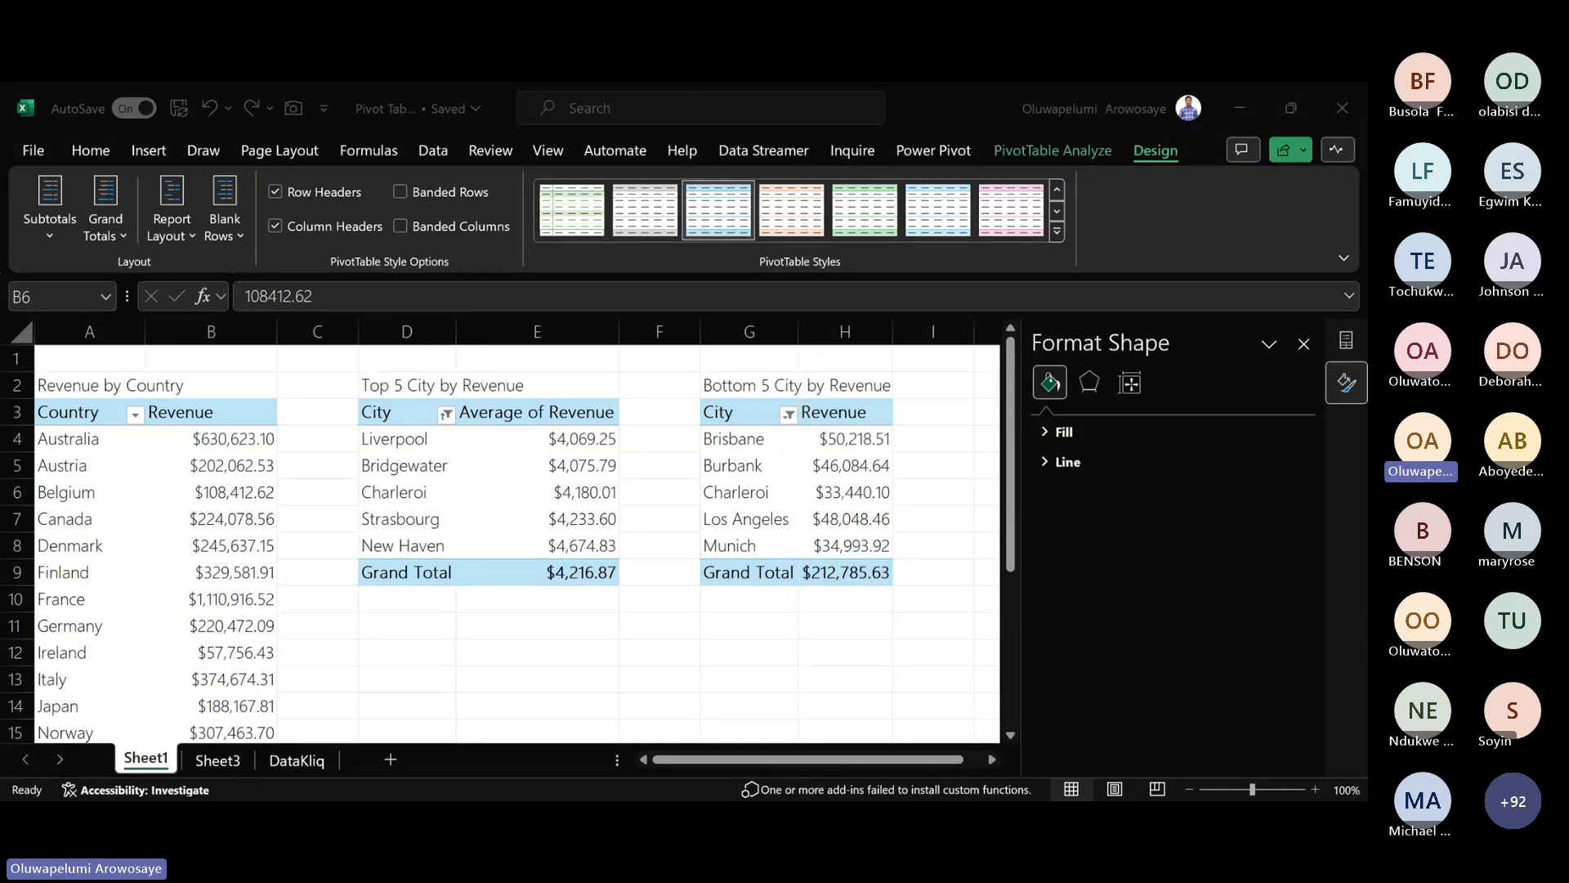
{"action": "left_click", "coordinate": [129, 237]}
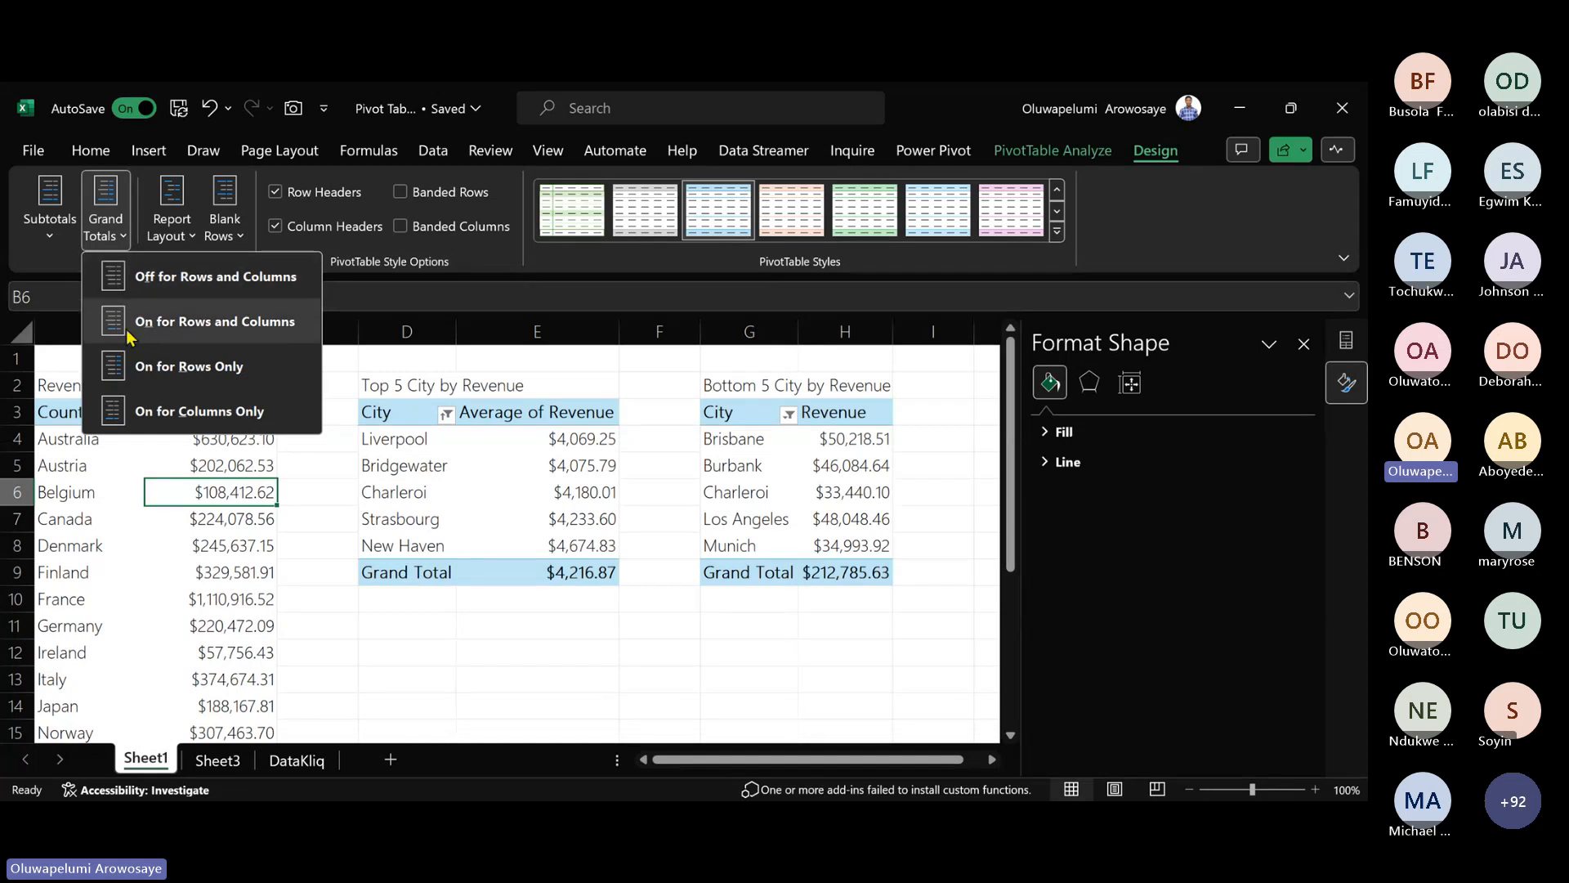
{"action": "left_click", "coordinate": [253, 287]}
{"action": "scroll", "coordinate": [184, 611], "scroll_direction": "down", "scroll_amount": 8}
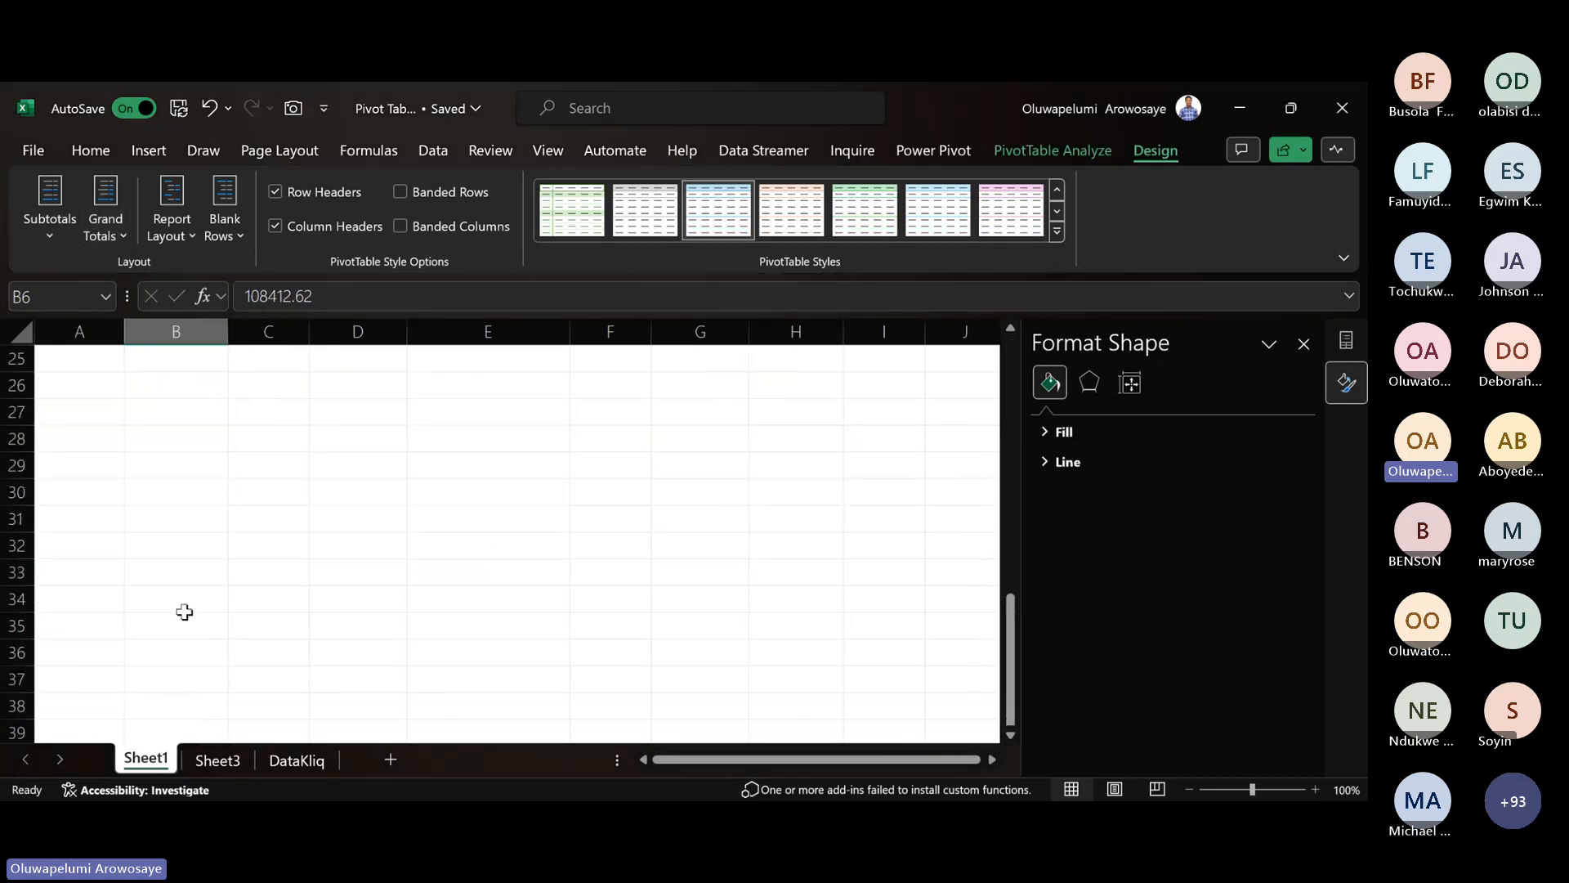
{"action": "scroll", "coordinate": [184, 612], "scroll_direction": "up", "scroll_amount": 3}
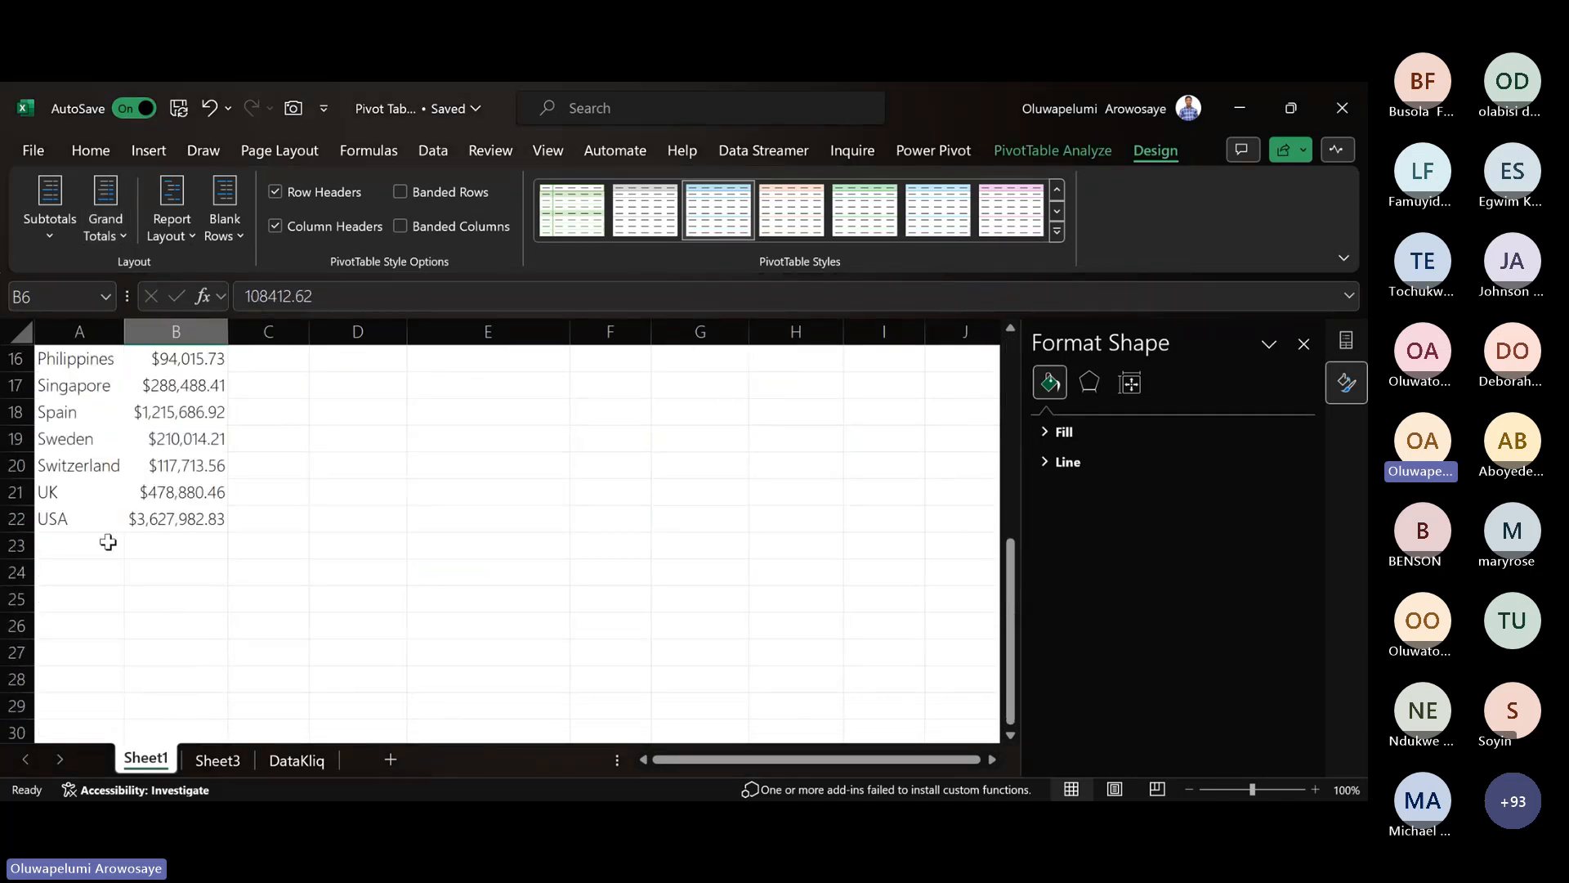
{"action": "scroll", "coordinate": [108, 543], "scroll_direction": "up", "scroll_amount": 5}
- Turn off grand totals for rows and columns in the Top 5 City and Bottom 5 City PivotTables
{"action": "left_click", "coordinate": [348, 414]}
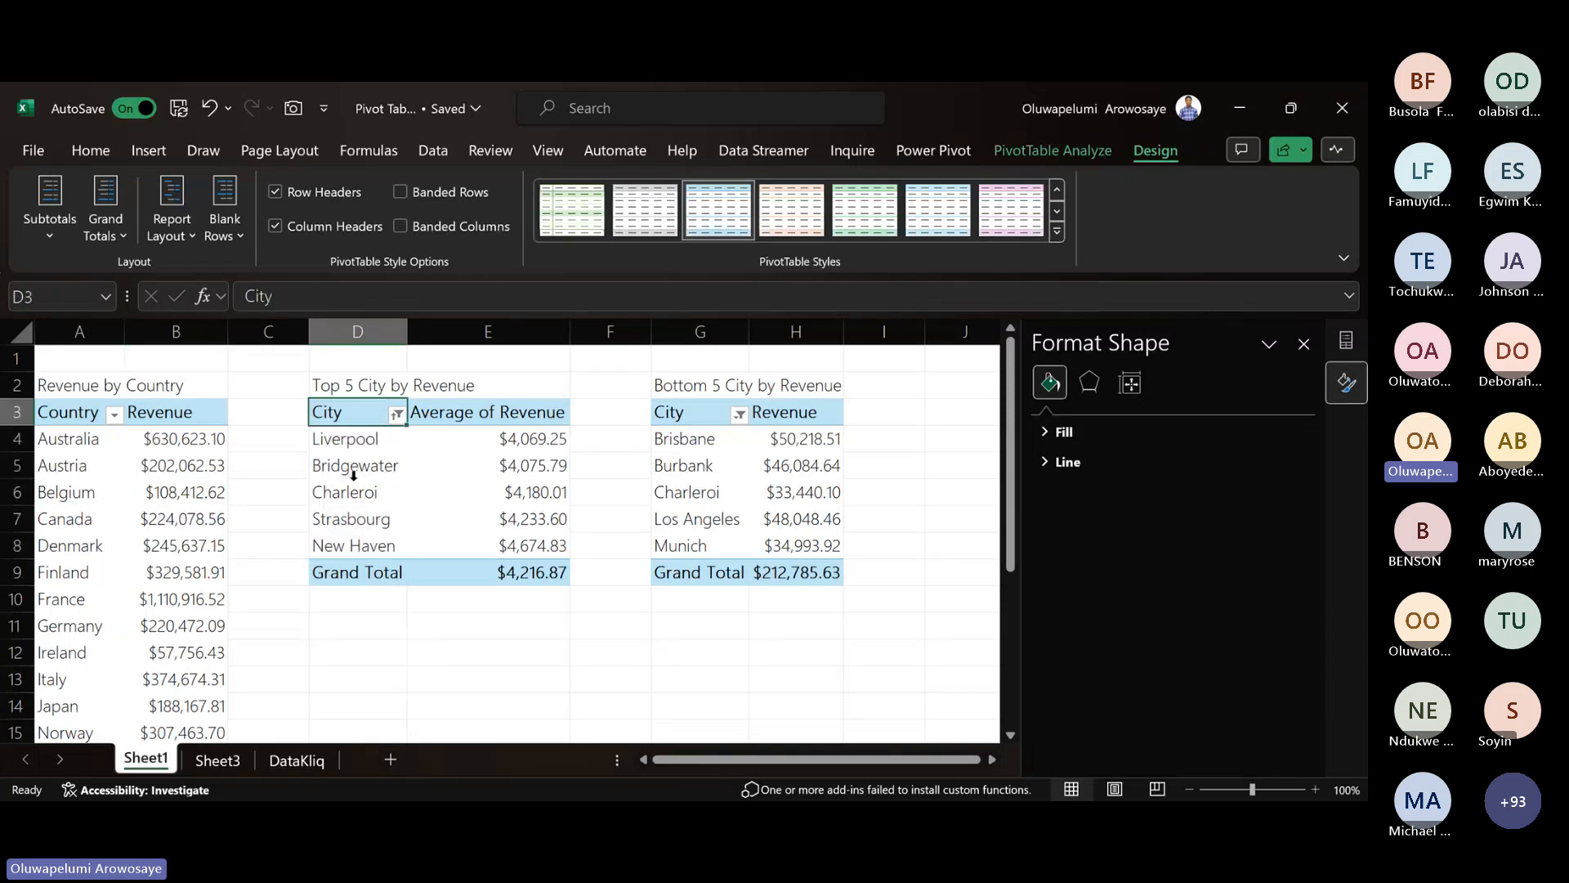
{"action": "left_click", "coordinate": [105, 222]}
{"action": "left_click", "coordinate": [143, 276]}
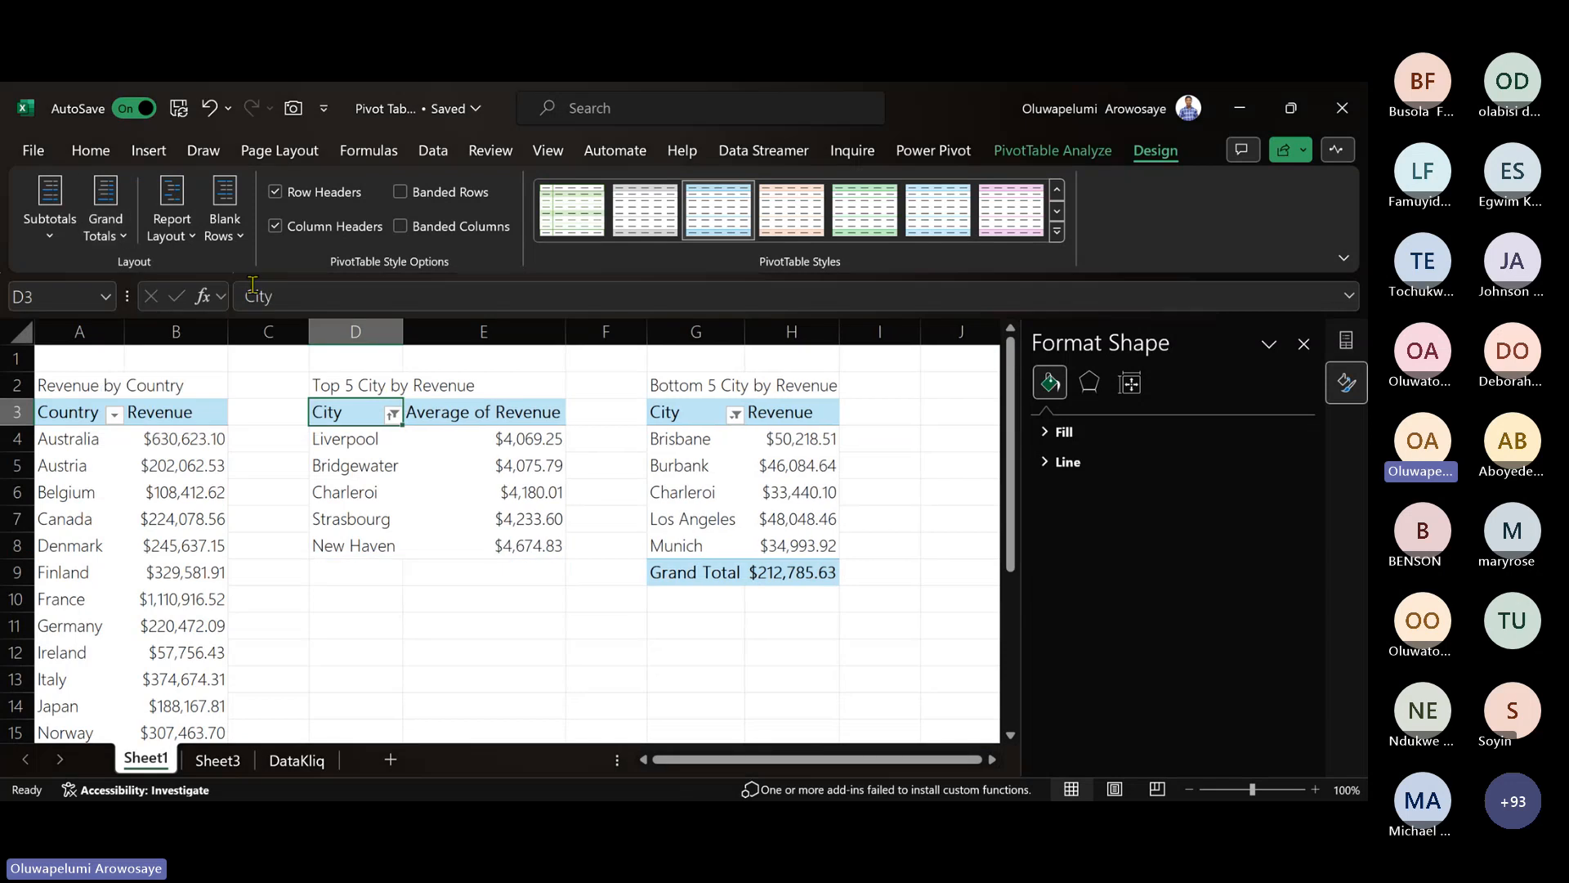
{"action": "left_click", "coordinate": [657, 460]}
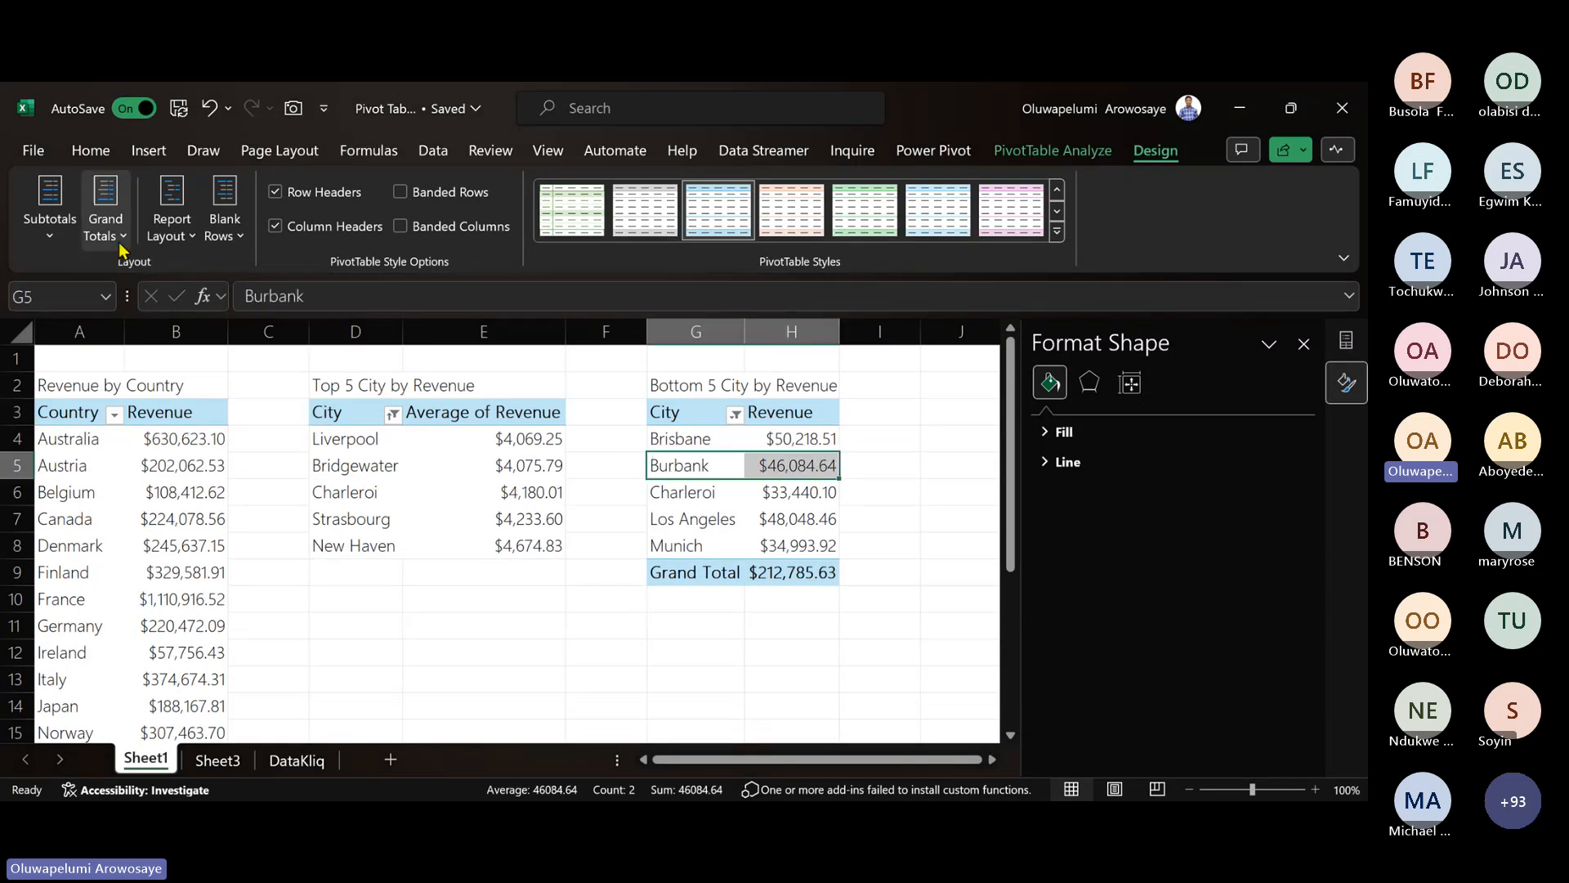
{"action": "left_click", "coordinate": [106, 221]}
{"action": "left_click", "coordinate": [146, 279]}
{"action": "left_click", "coordinate": [696, 651]}
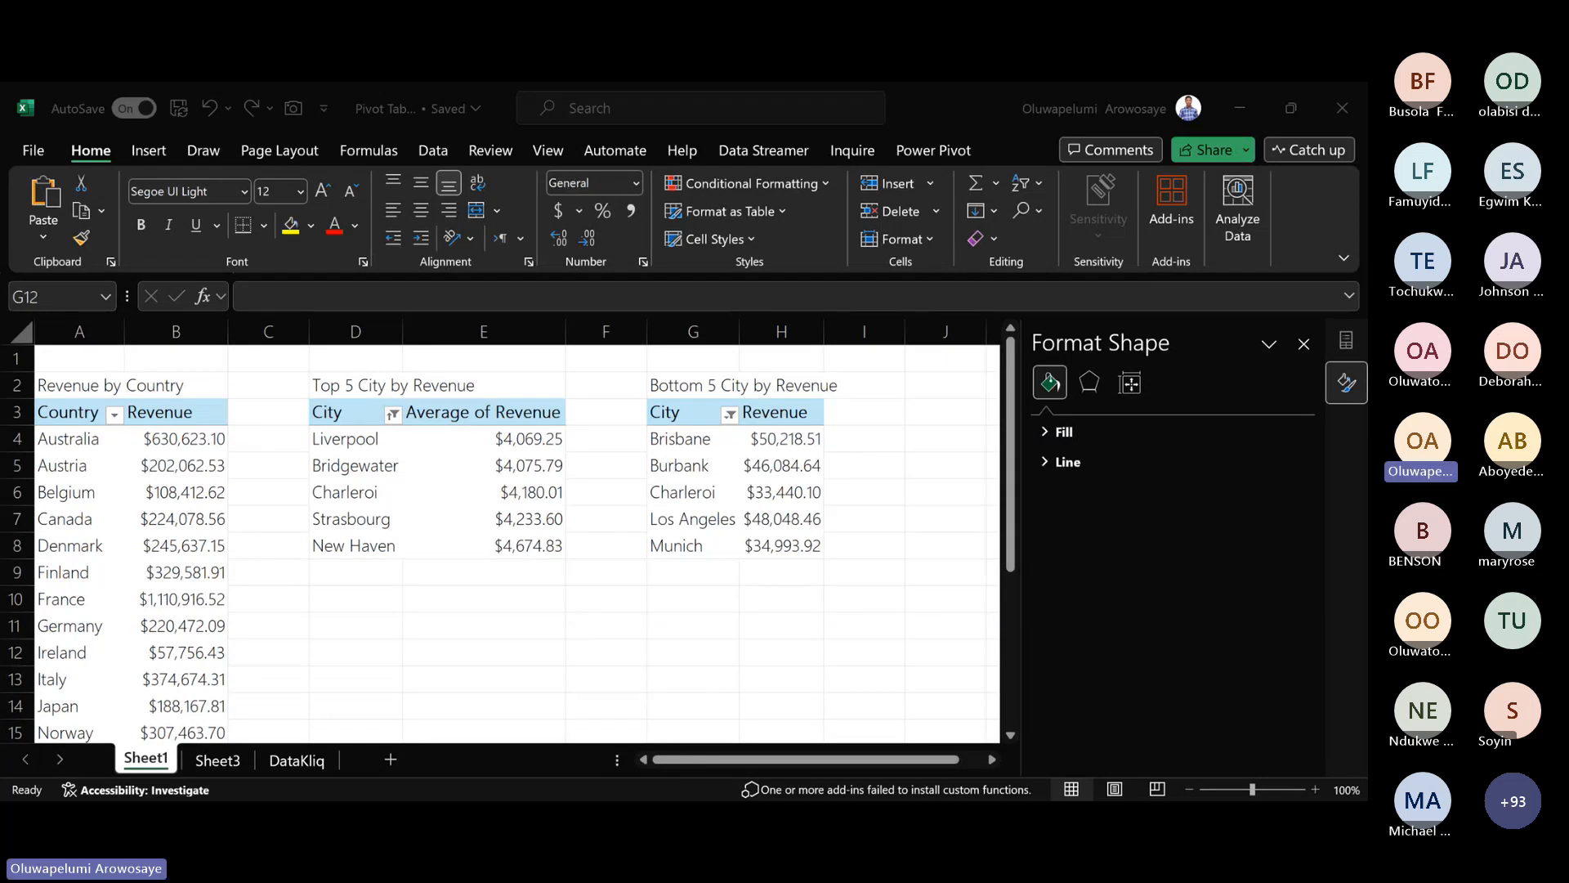
- Insert a PivotChart from the Bottom 5 City PivotTable, widen it slightly, and hide all its field buttons
{"action": "left_click", "coordinate": [518, 669]}
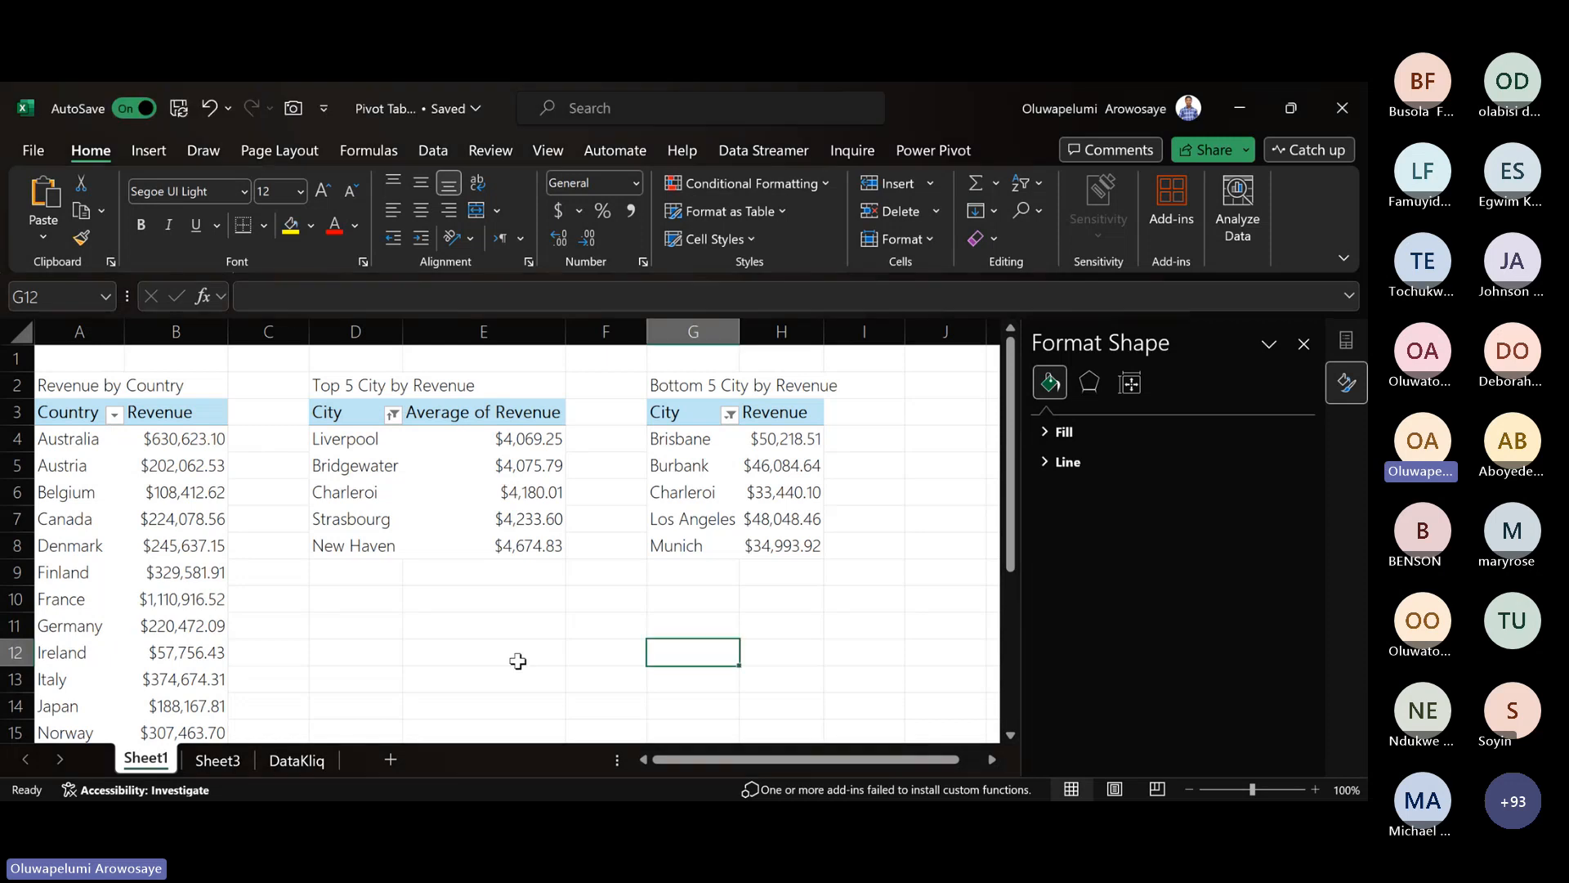
{"action": "left_click", "coordinate": [690, 501]}
{"action": "left_click", "coordinate": [702, 483]}
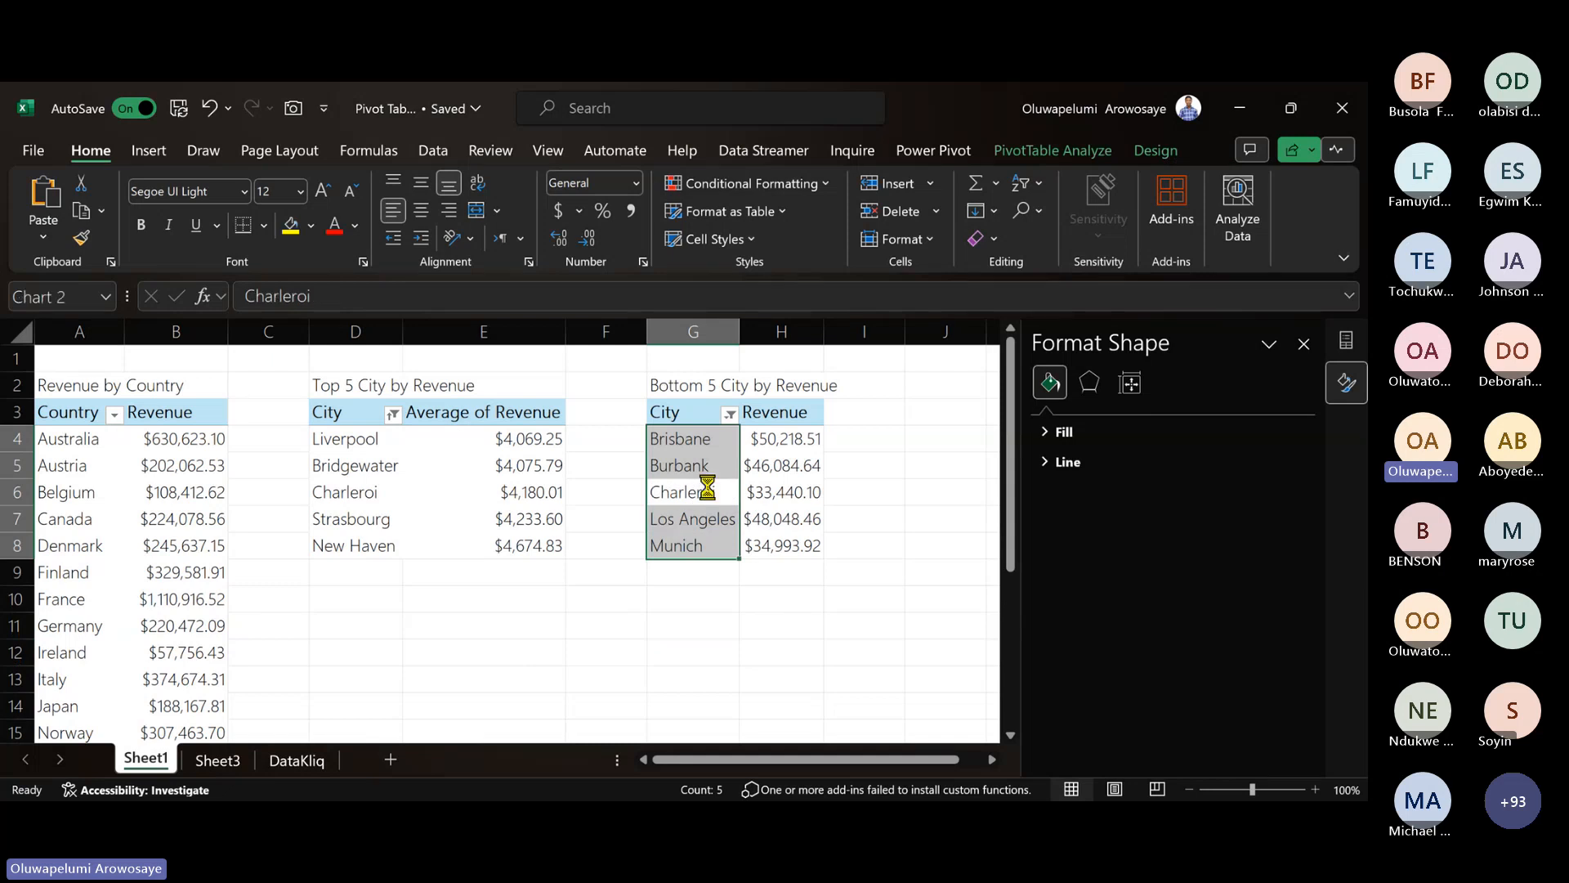
{"action": "key", "text": "alt+F1"}
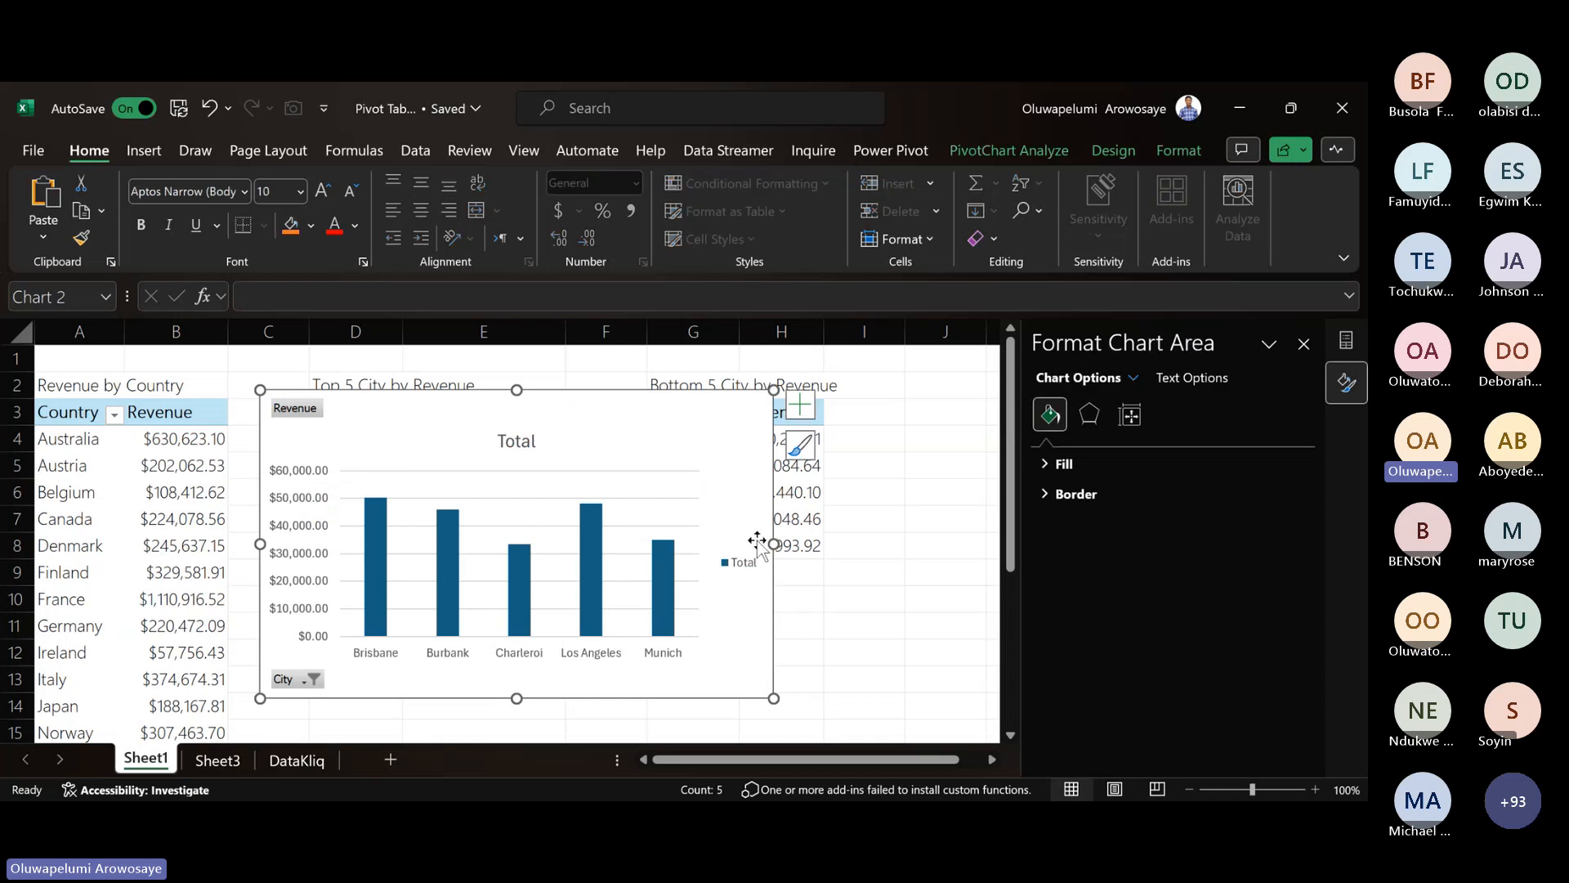
{"action": "left_click_drag", "start_coordinate": [771, 542], "coordinate": [848, 535]}
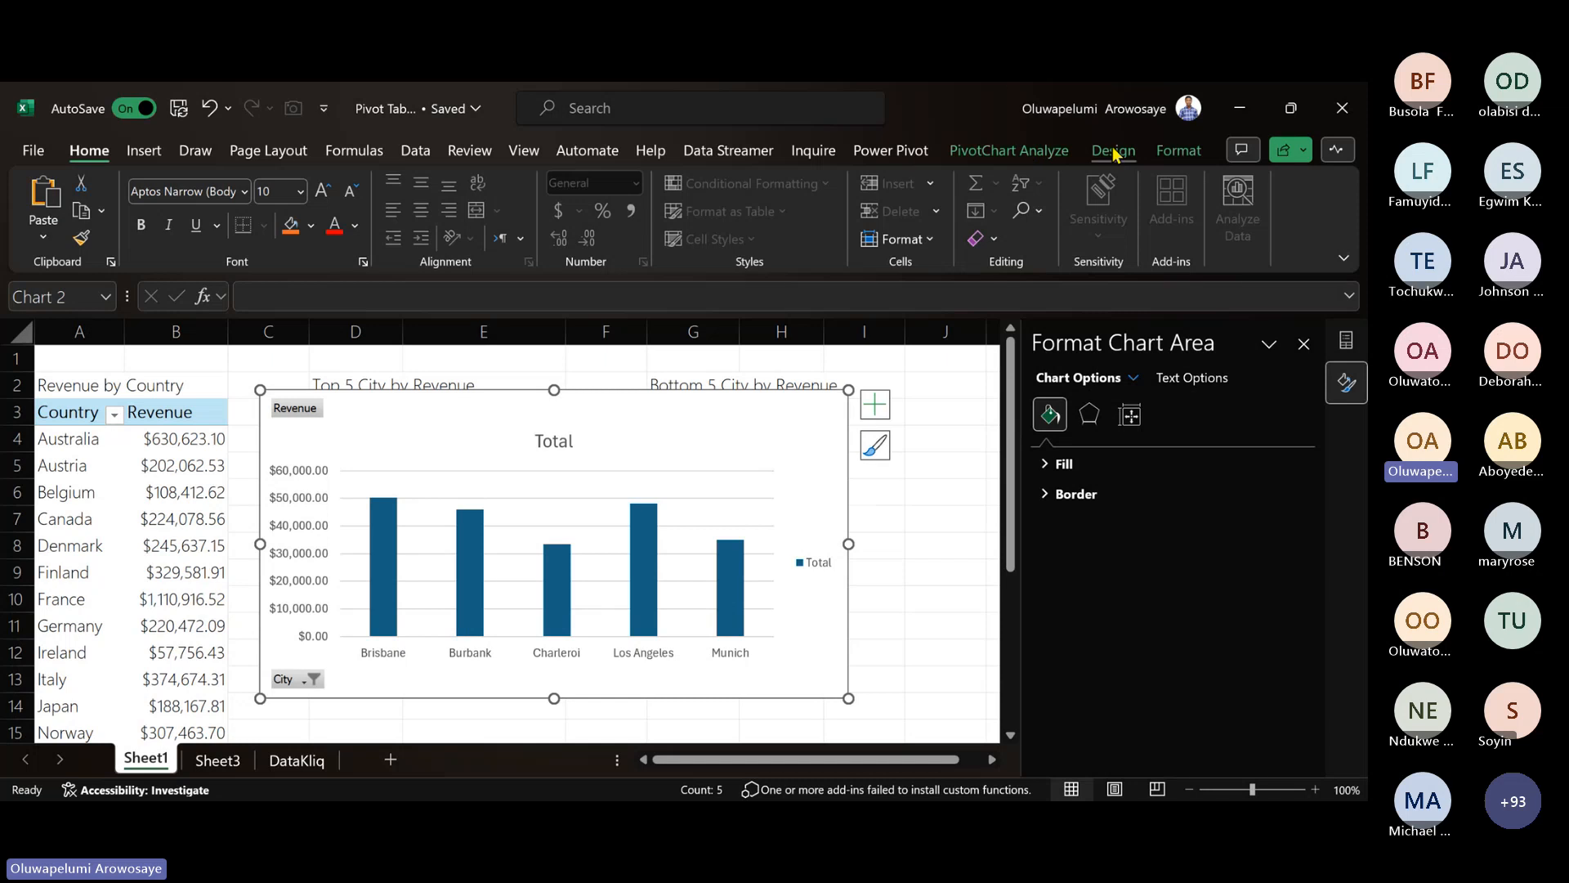
{"action": "right_click", "coordinate": [294, 408]}
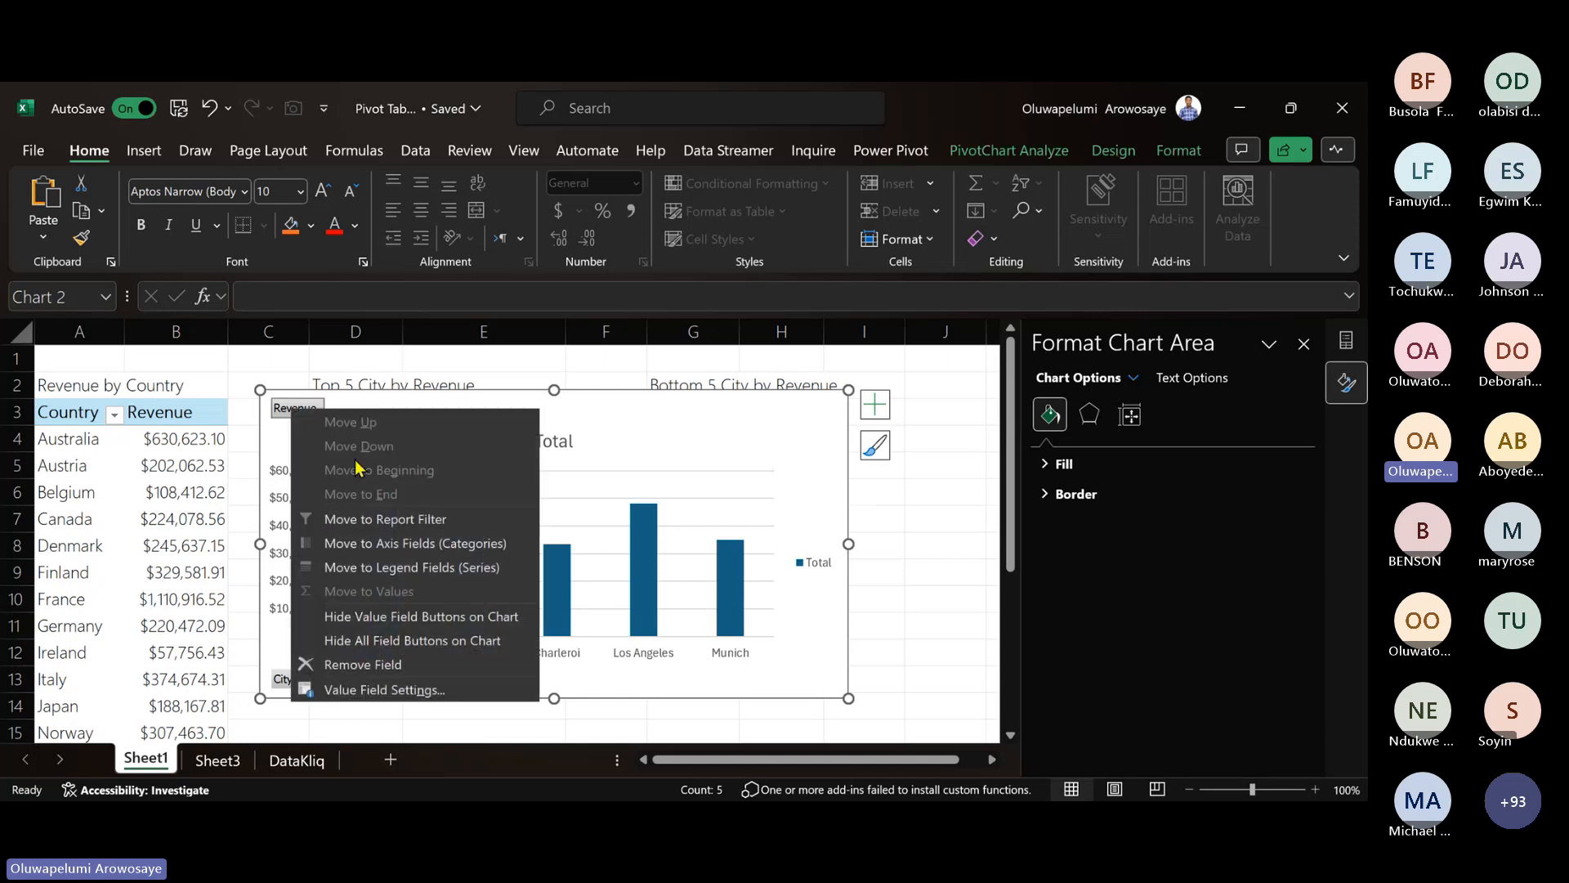
{"action": "left_click", "coordinate": [490, 640]}
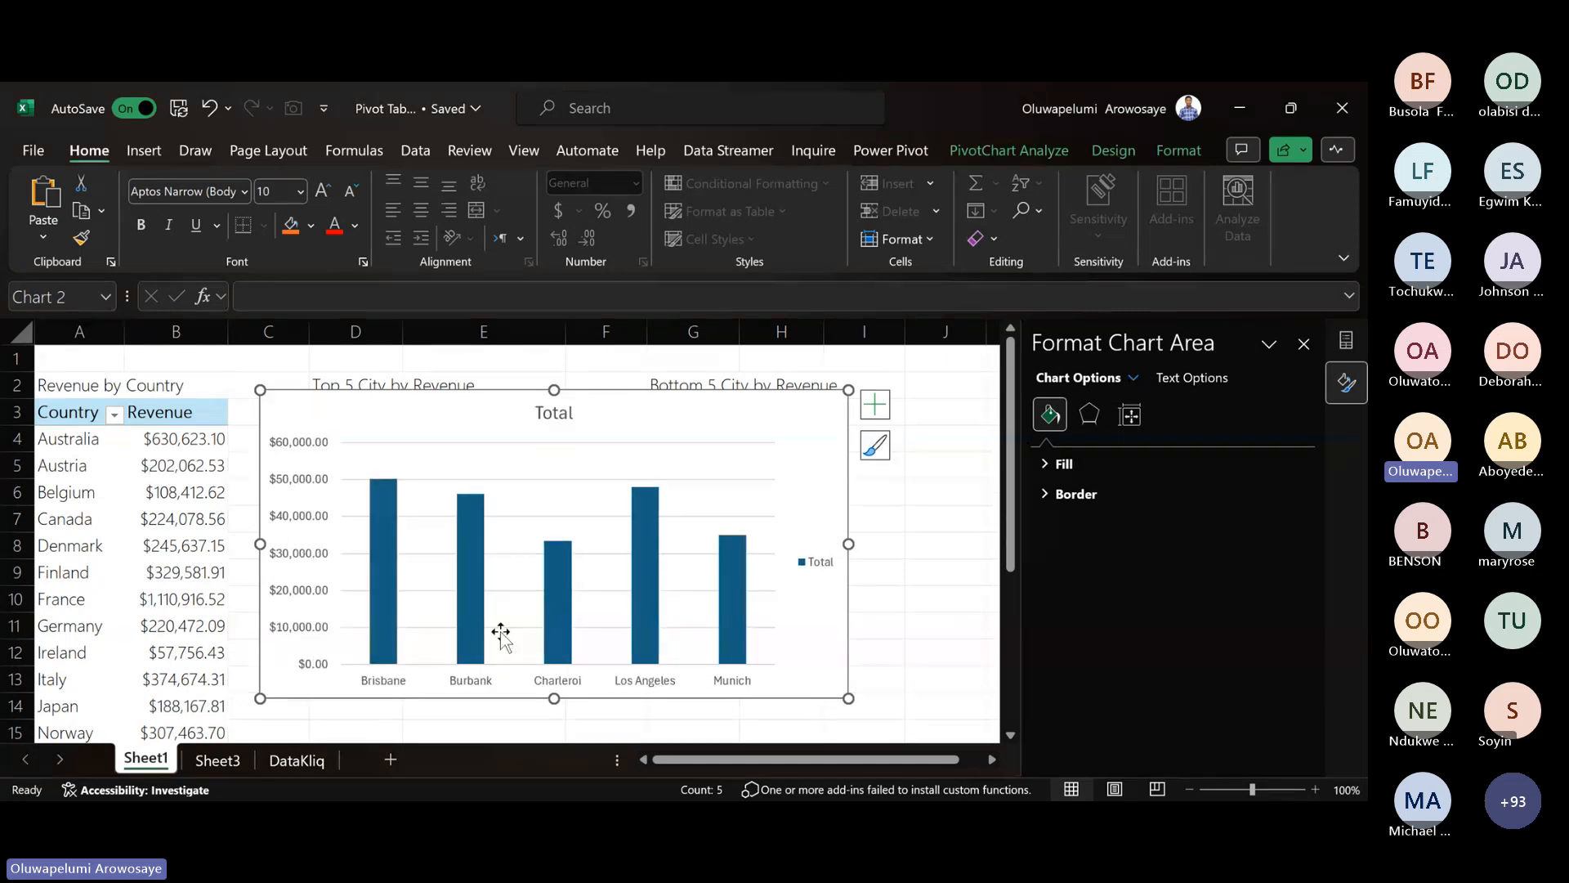
- Change the Bottom 5 PivotChart to a Clustered Bar chart and delete its gridlines
{"action": "left_click", "coordinate": [1134, 153]}
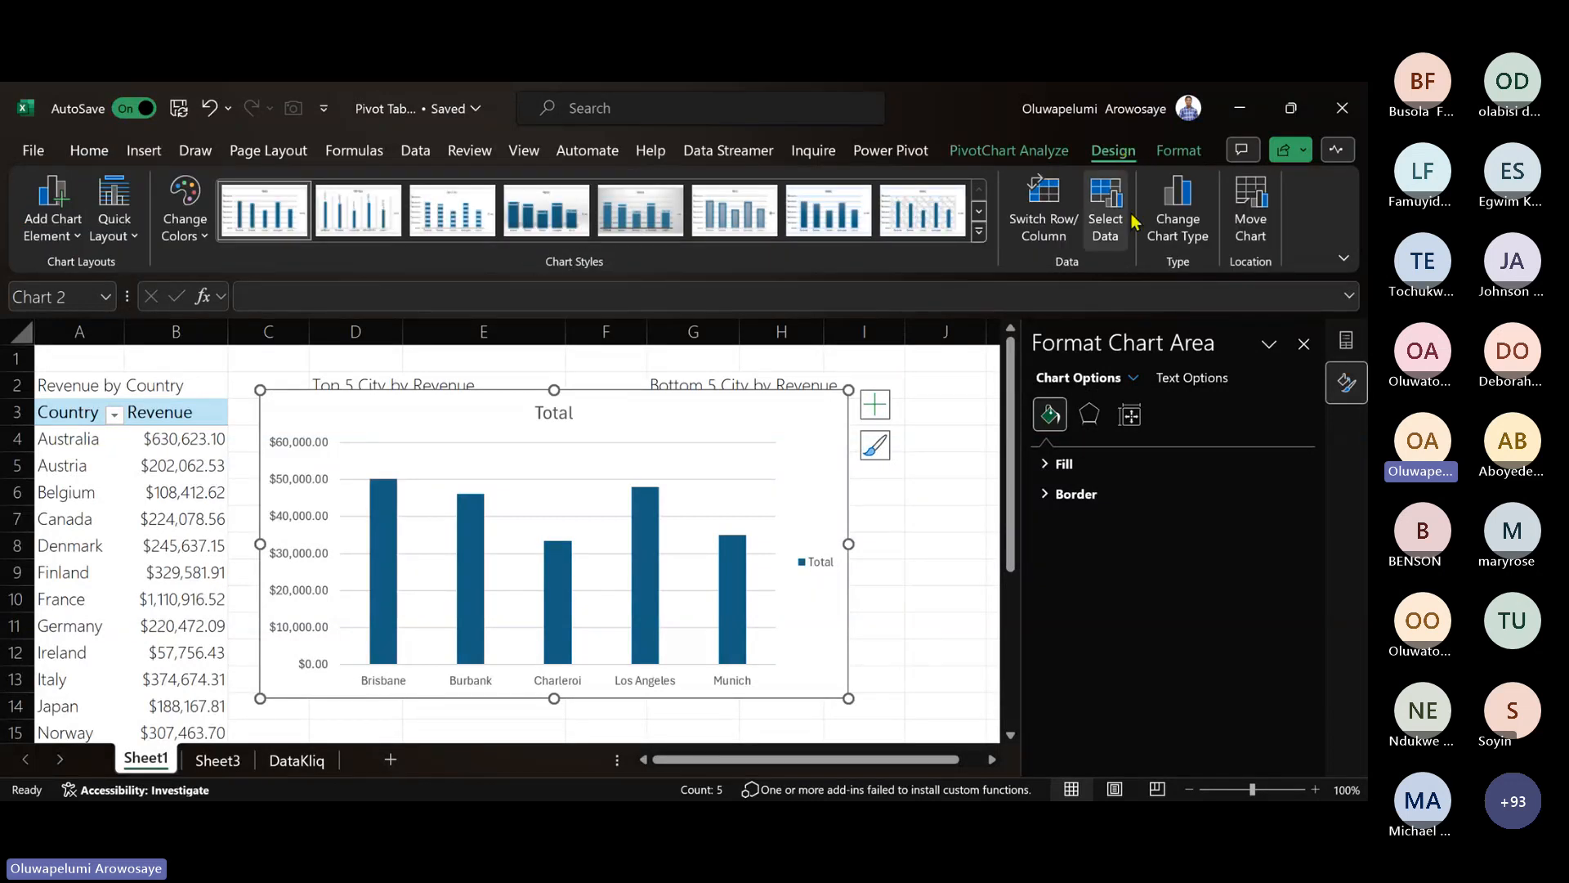
{"action": "left_click", "coordinate": [1169, 214]}
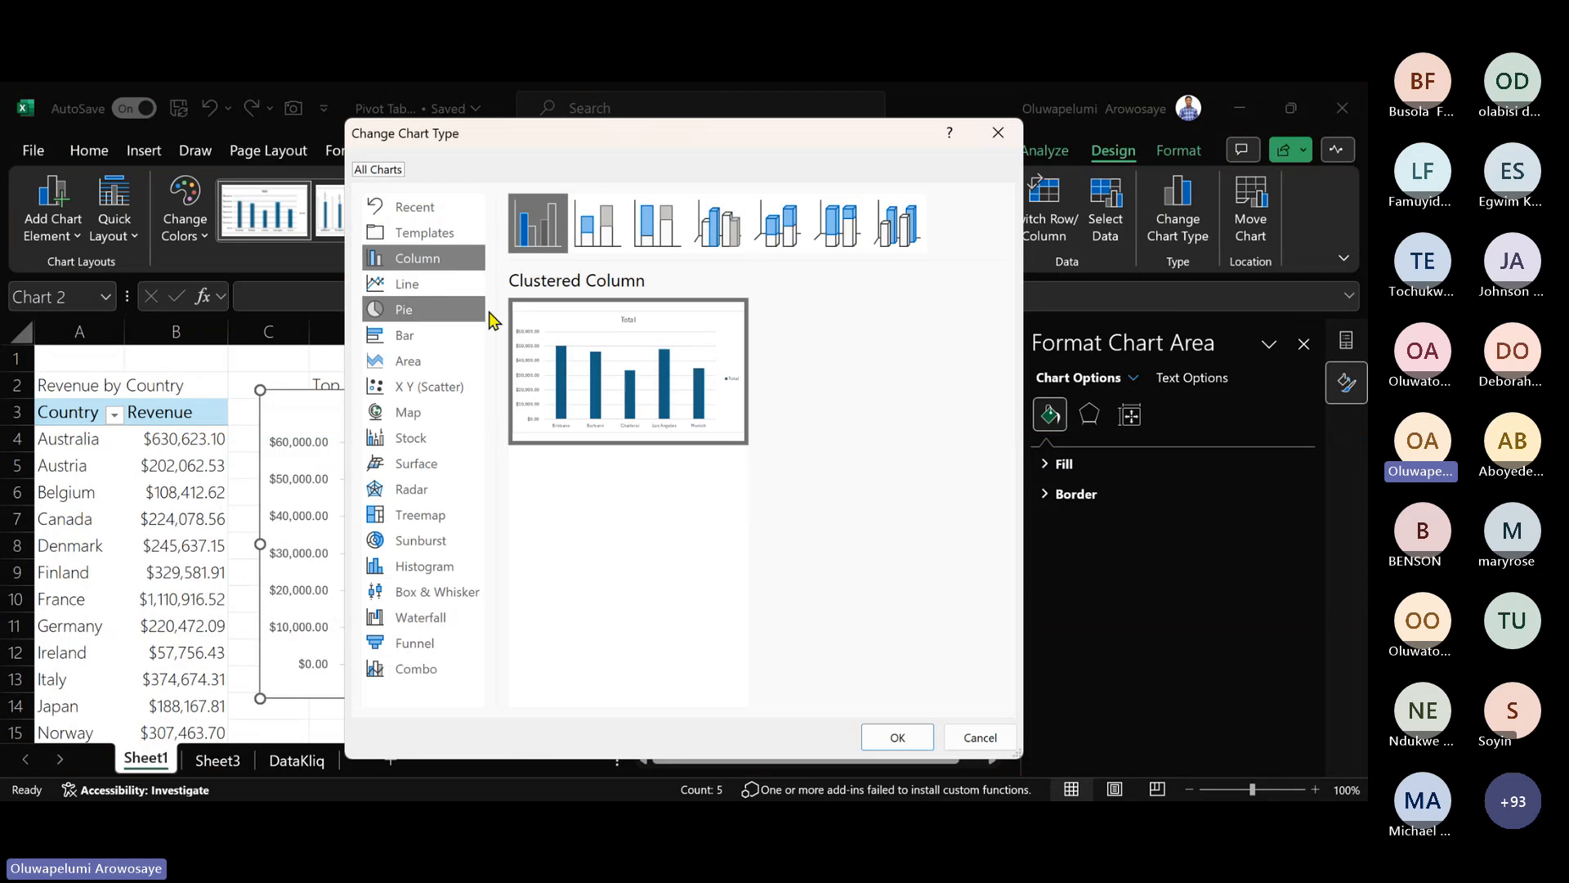
{"action": "left_click", "coordinate": [465, 335]}
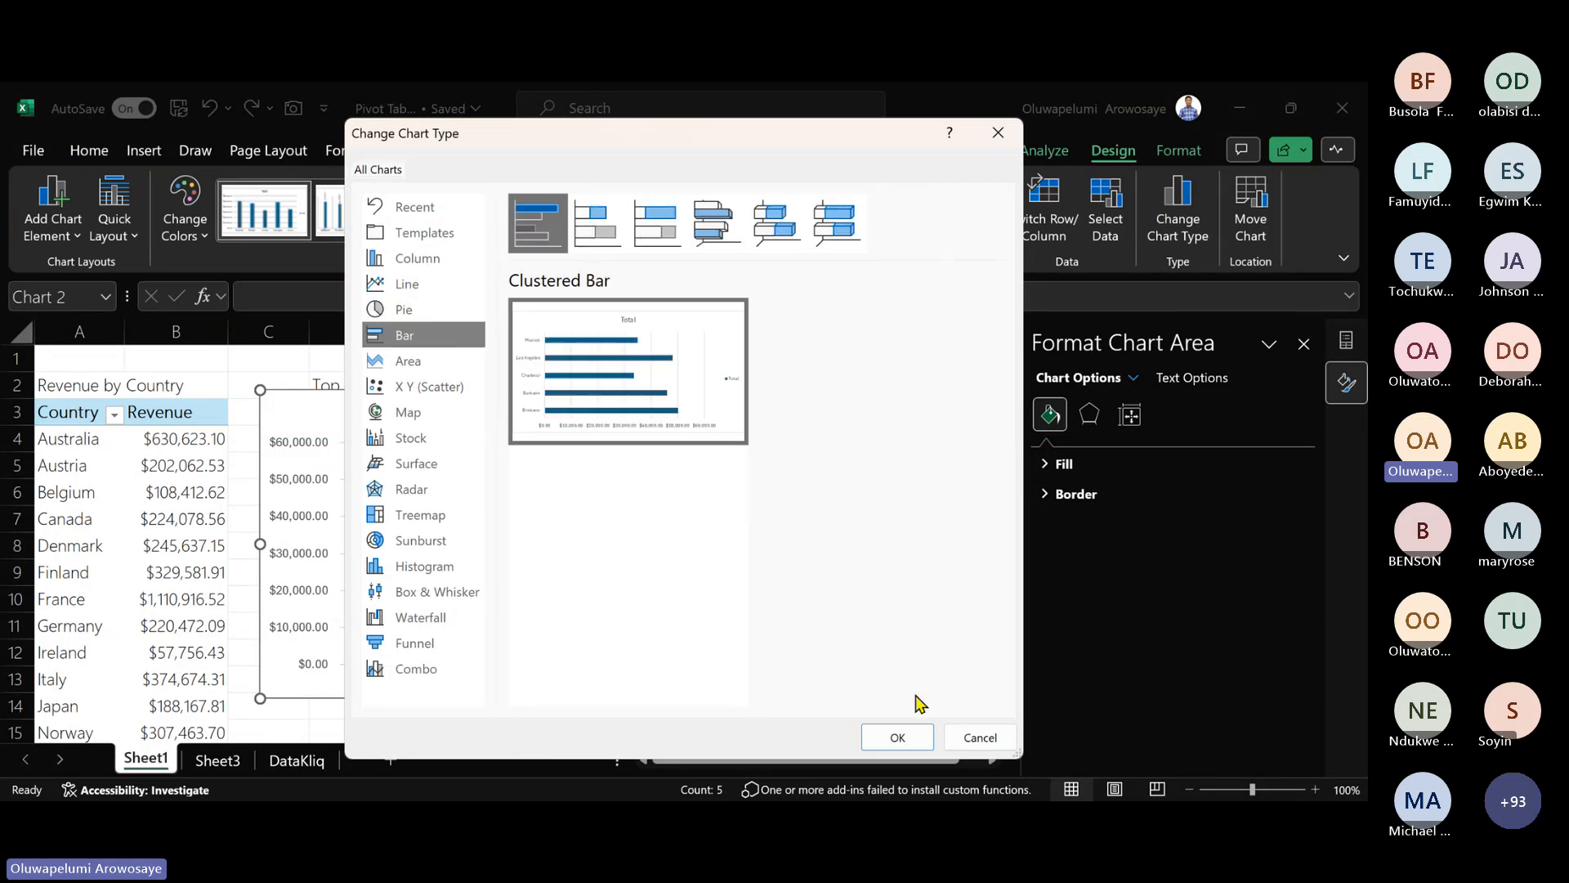
{"action": "left_click", "coordinate": [898, 737]}
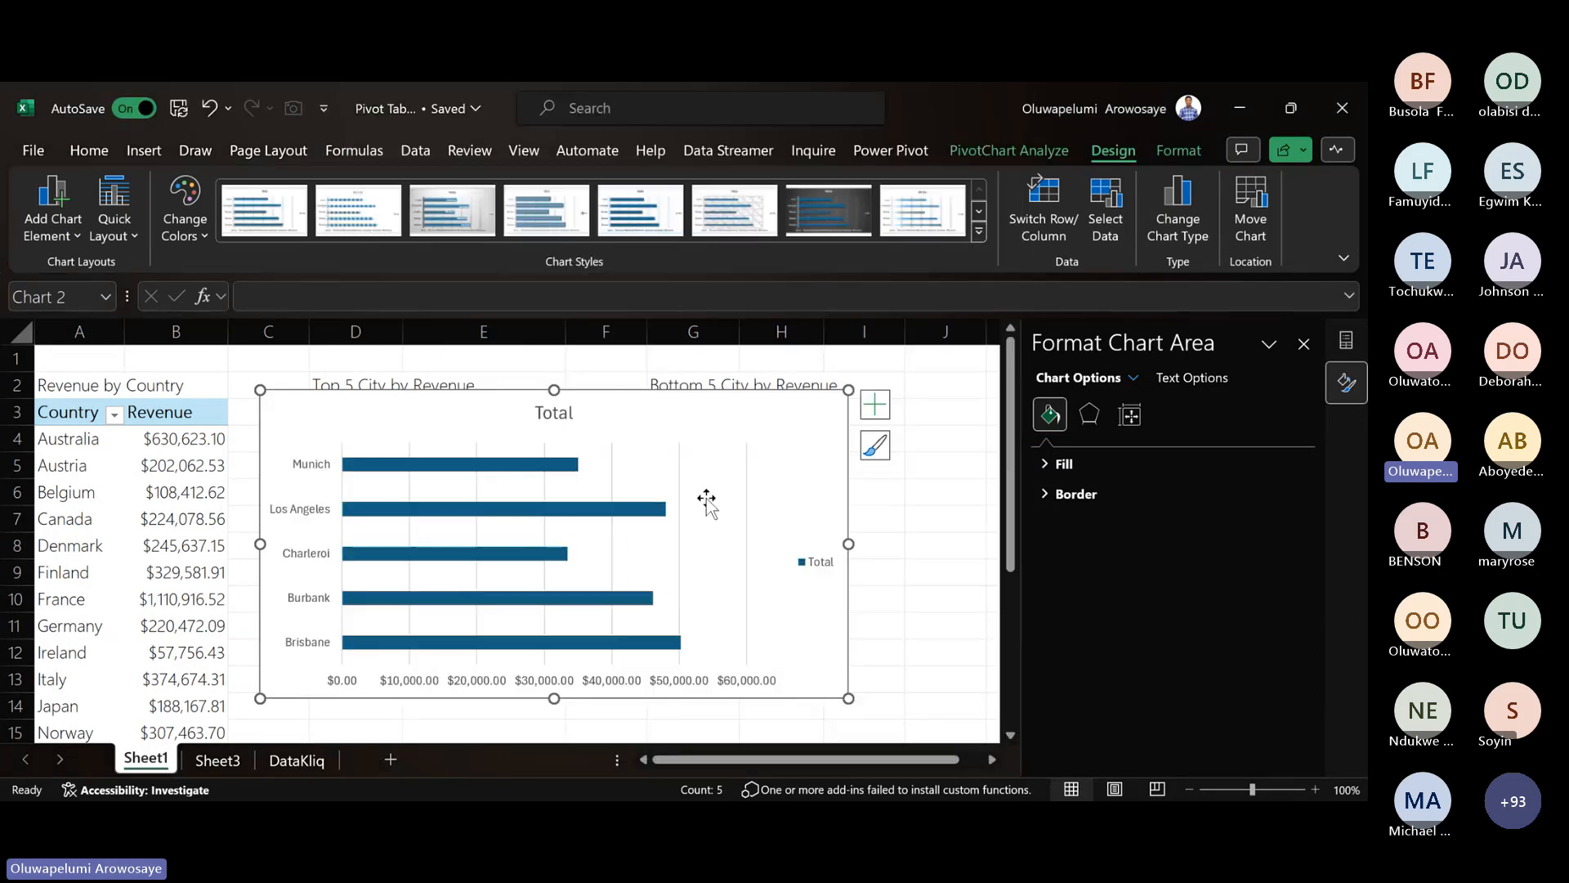
{"action": "left_click", "coordinate": [681, 488]}
{"action": "key", "text": "Delete"}
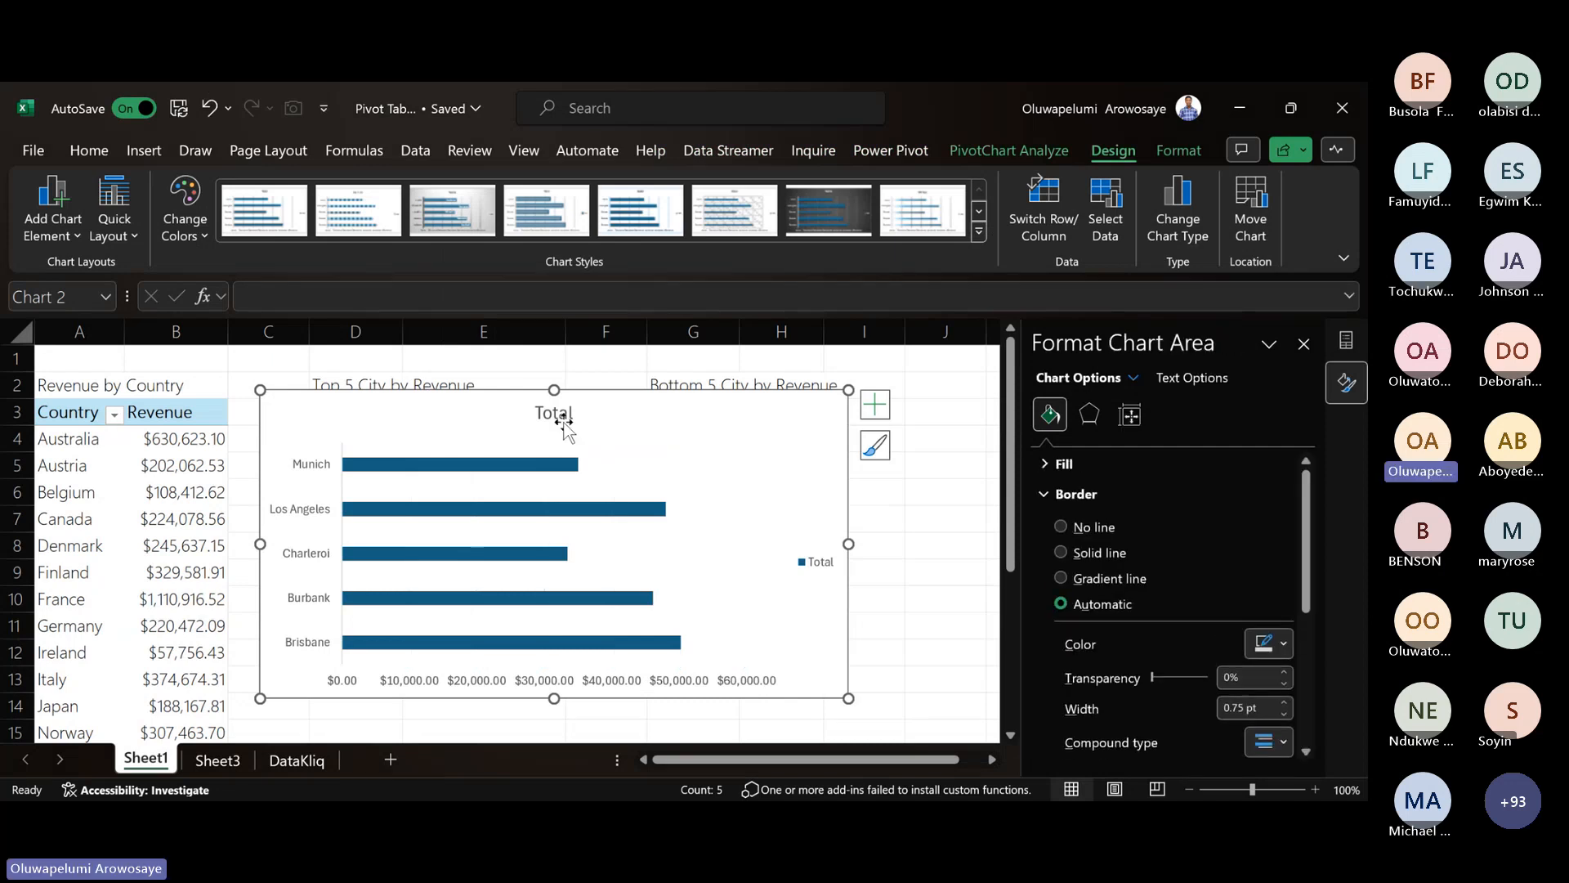
- Set the chart title to "Bottom 5 Cities by Revenue"
{"action": "left_click", "coordinate": [559, 417]}
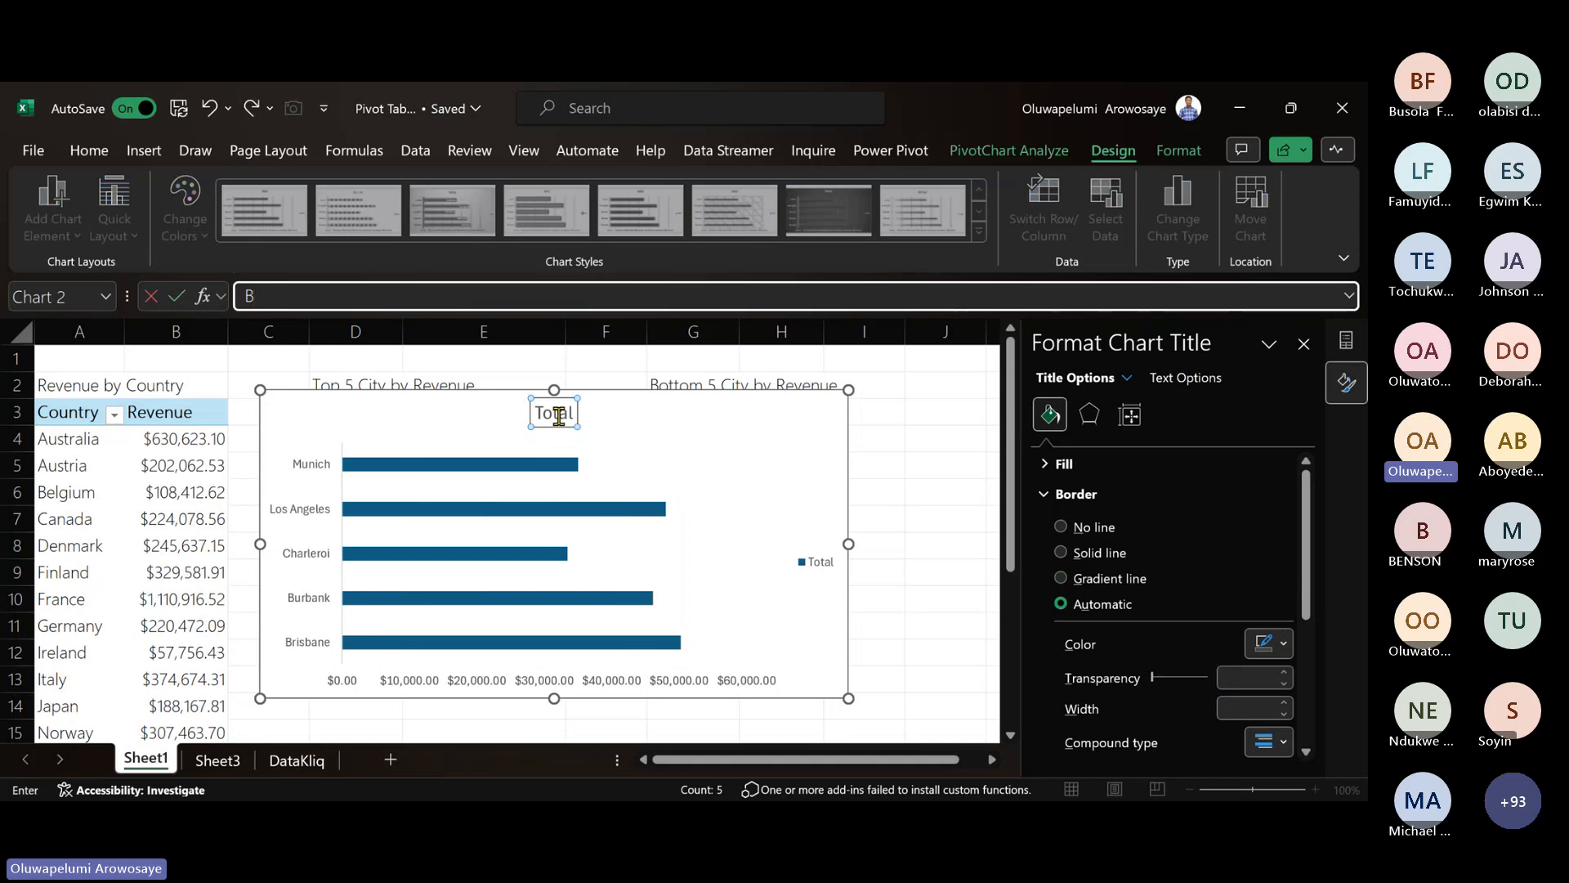
{"action": "double_click", "coordinate": [559, 417]}
{"action": "type", "text": "B"}
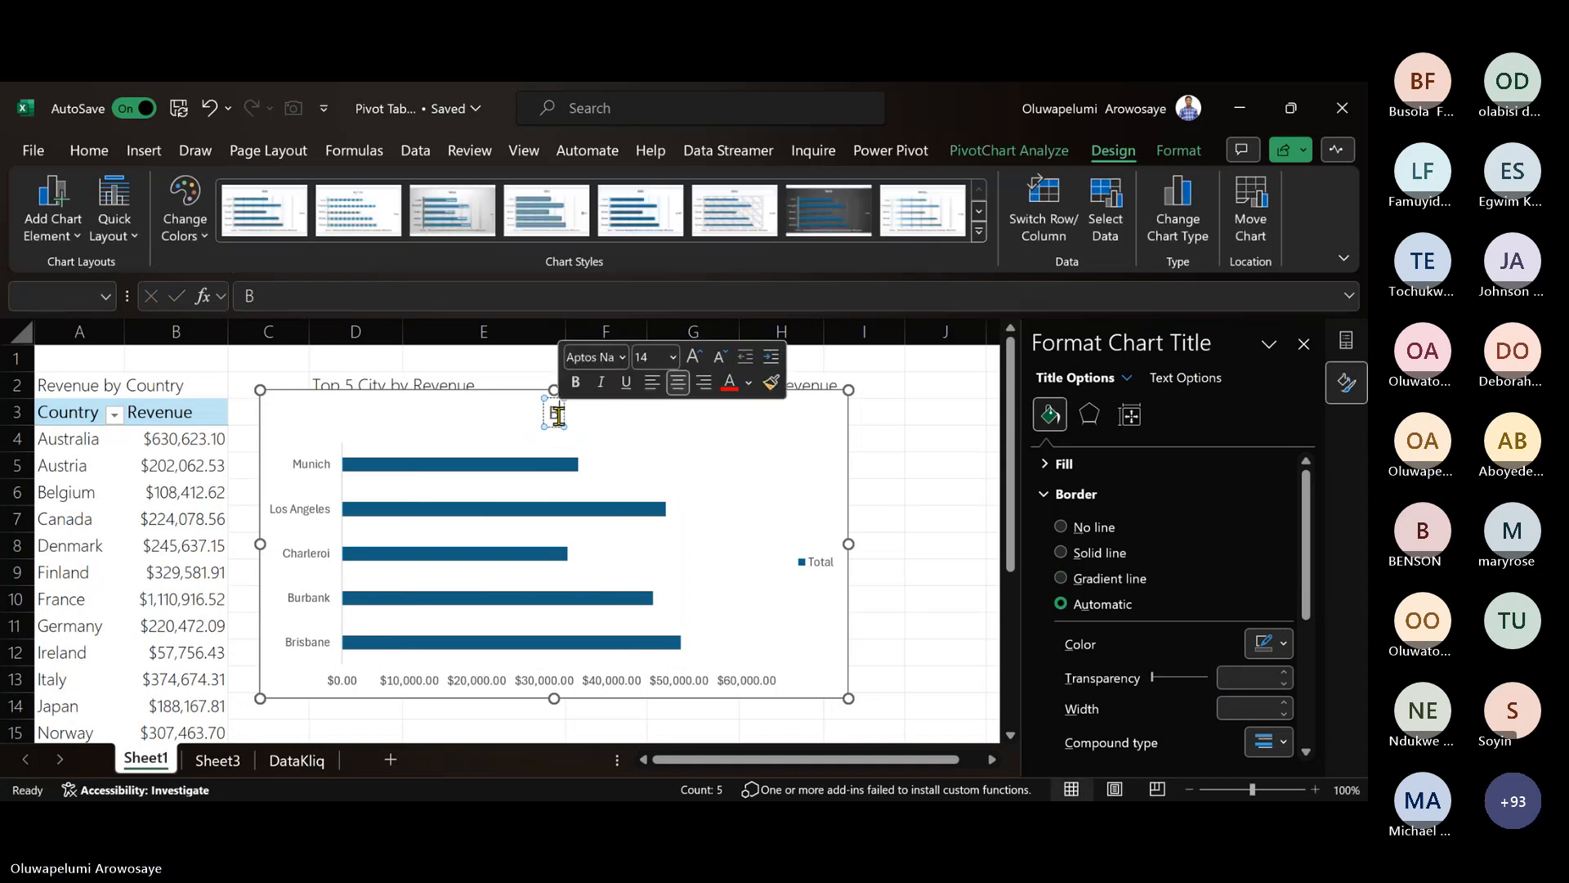
{"action": "type", "text": "ottom 5"}
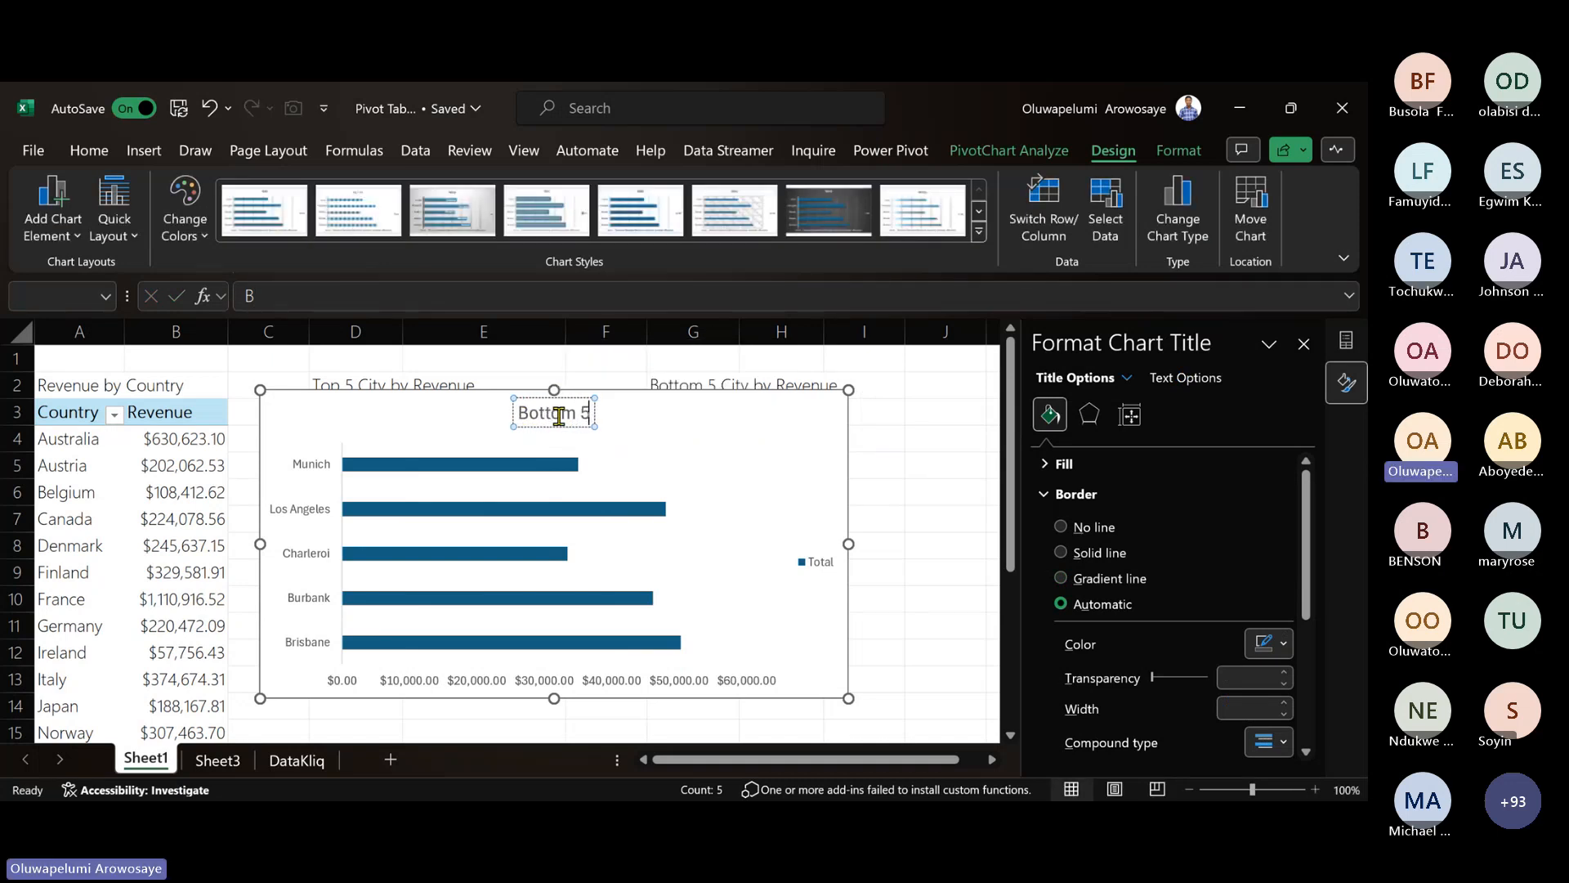
{"action": "type", "text": " Cities by"}
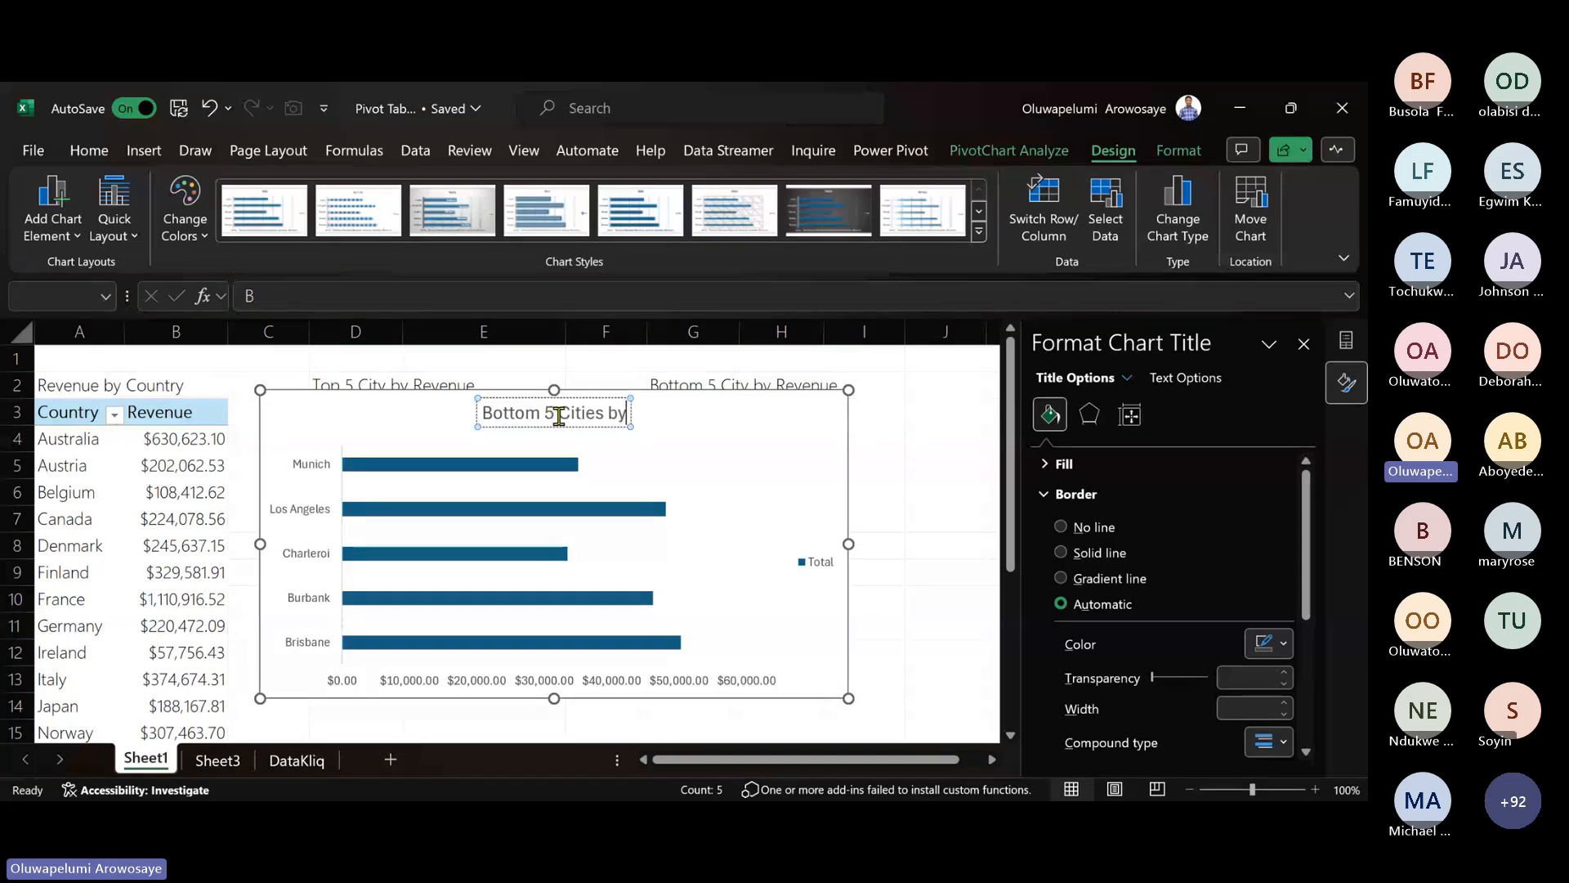
{"action": "type", "text": " Revenue"}
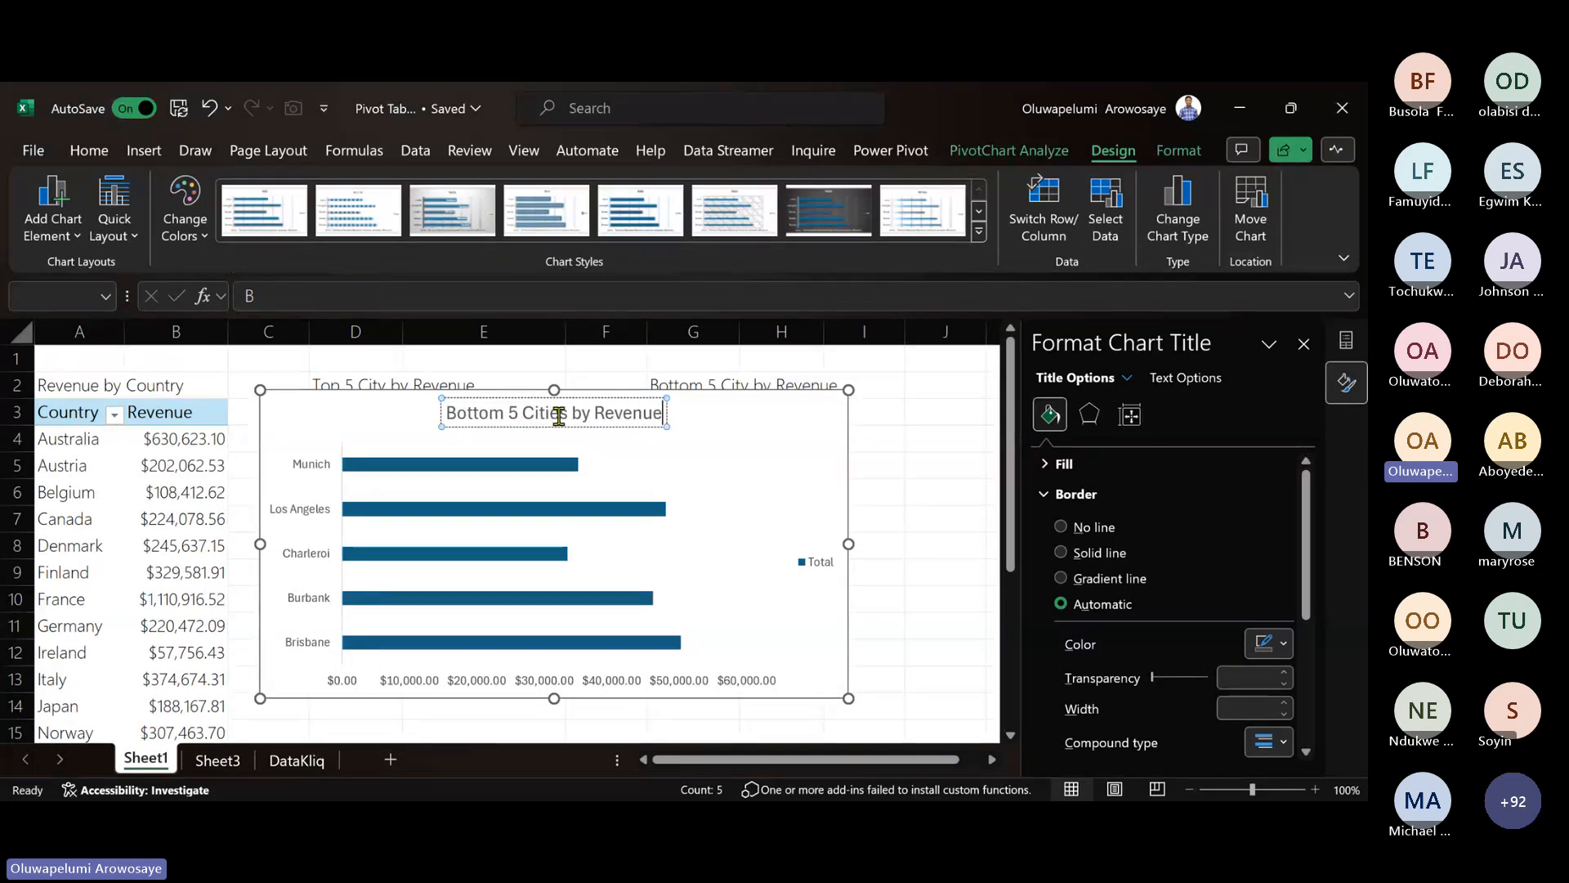
- Replace the legend and the value axis of the Bottom 5 Cities chart with data labels on the bars
{"action": "left_click", "coordinate": [813, 564]}
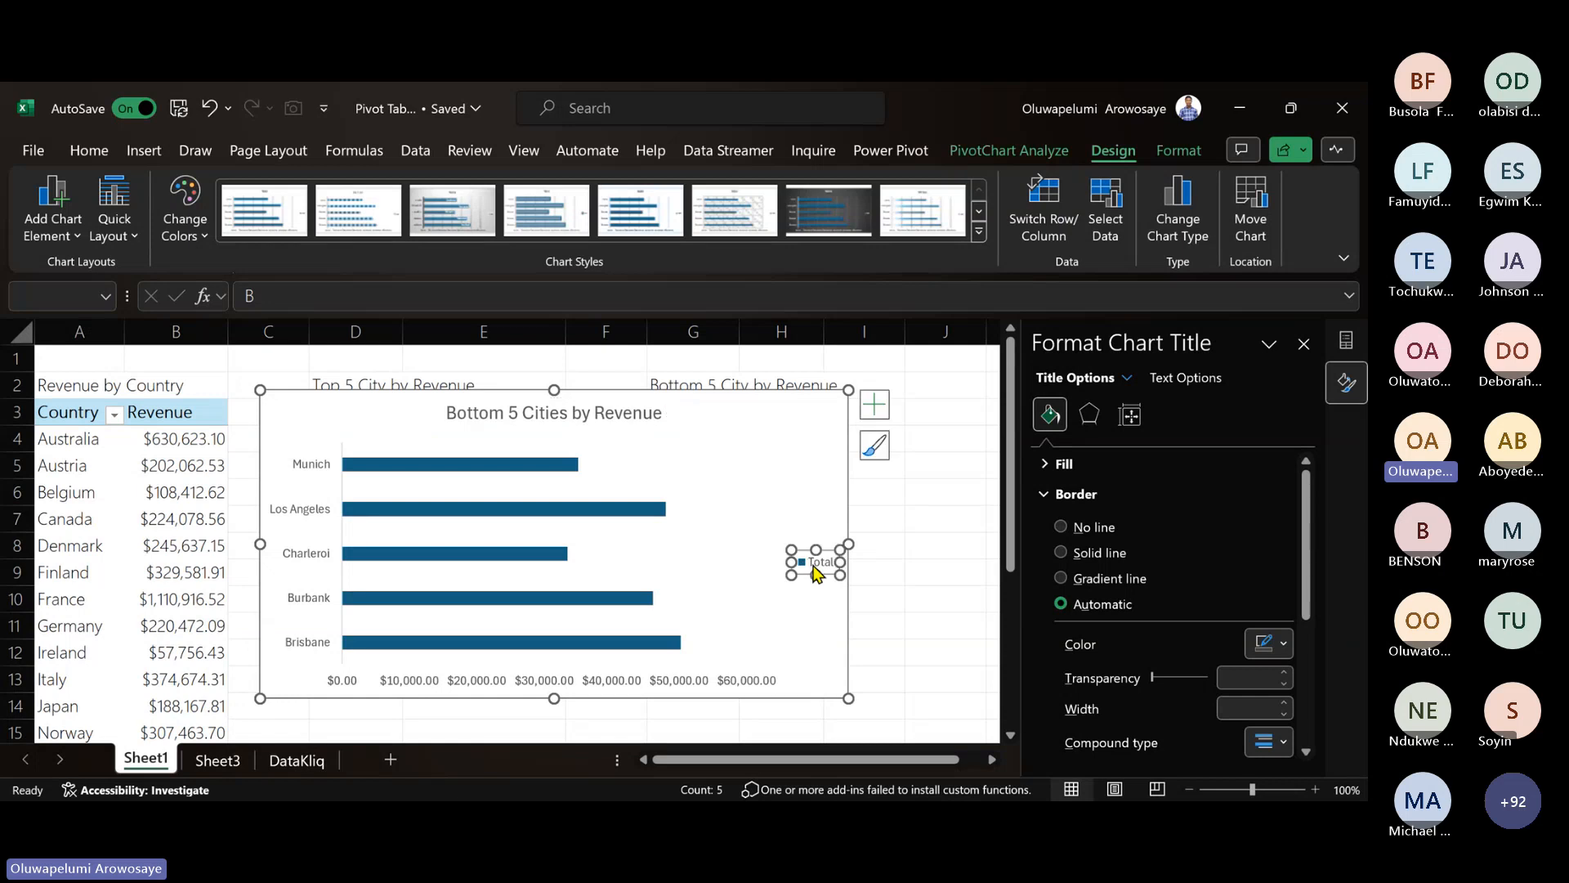
{"action": "key", "text": "Delete"}
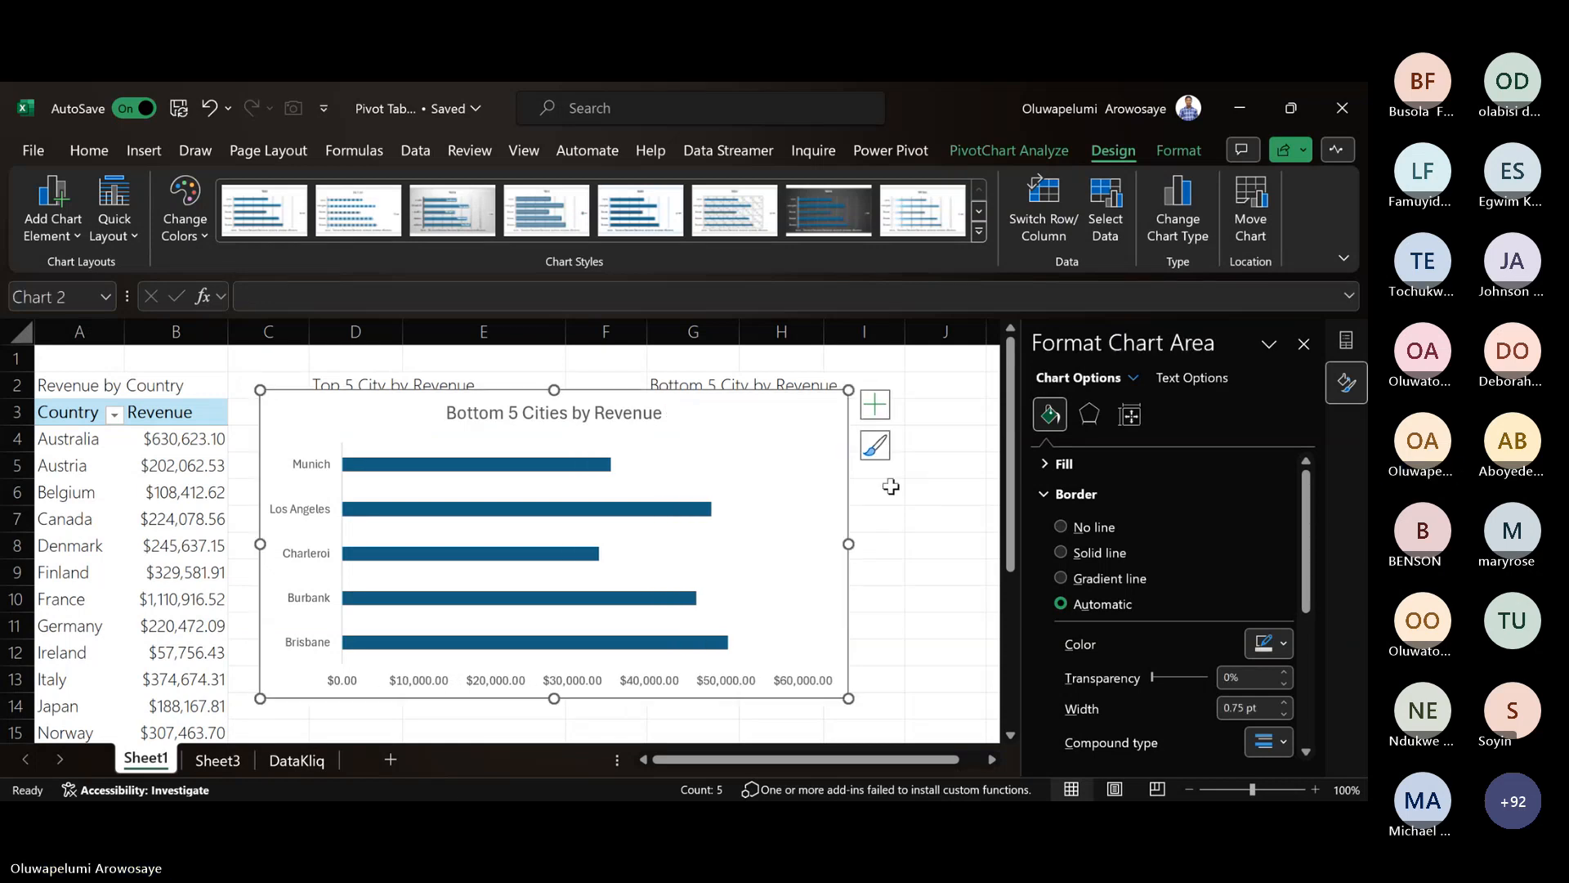
{"action": "left_click", "coordinate": [888, 402]}
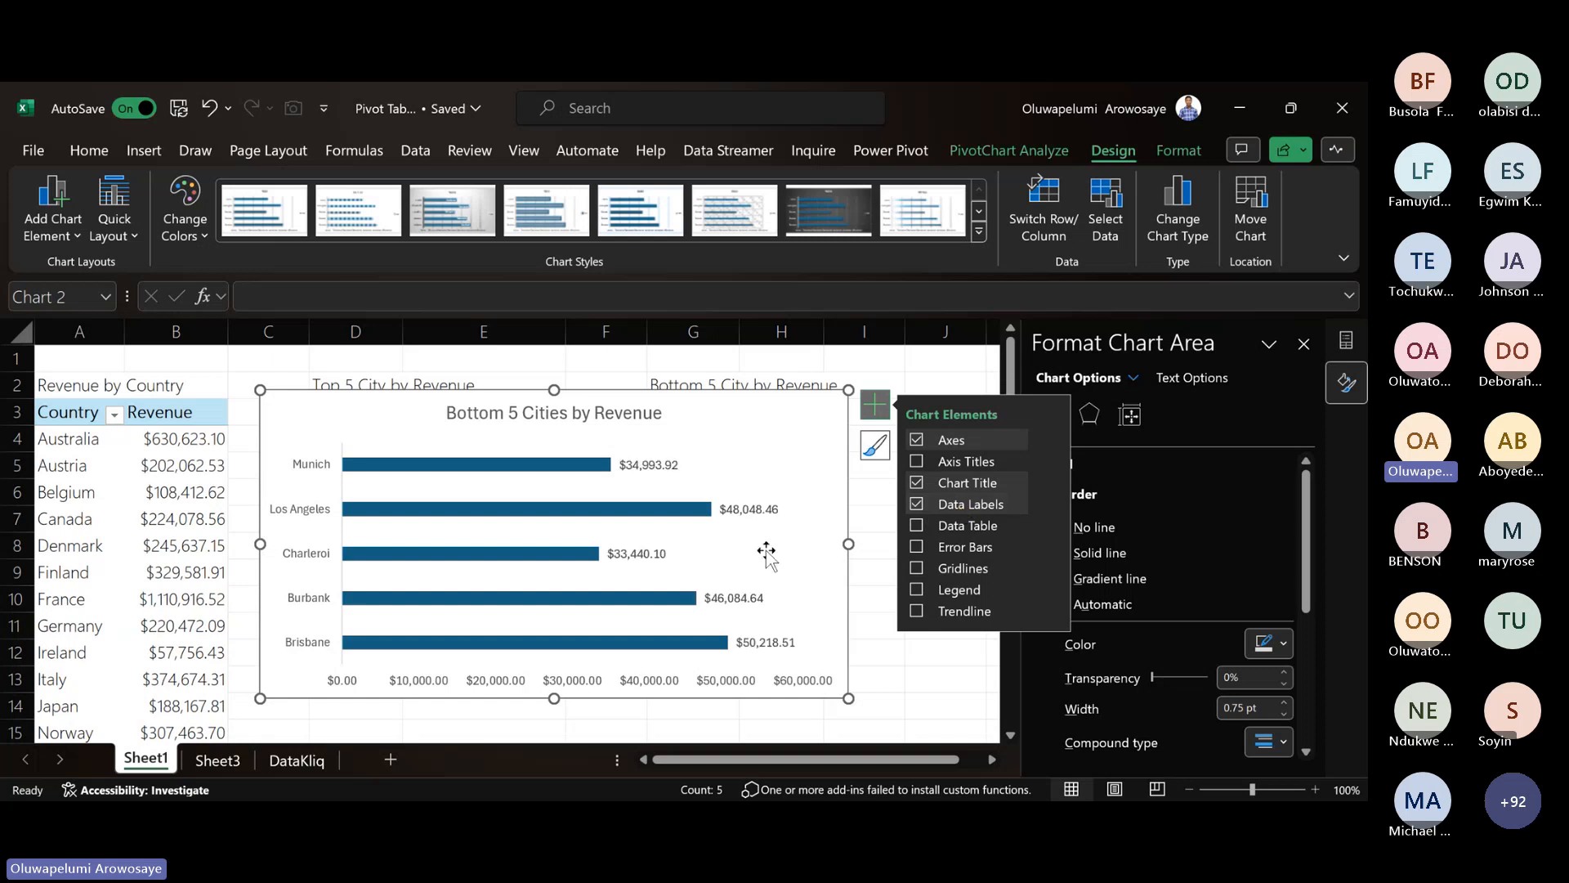
{"action": "left_click", "coordinate": [819, 682]}
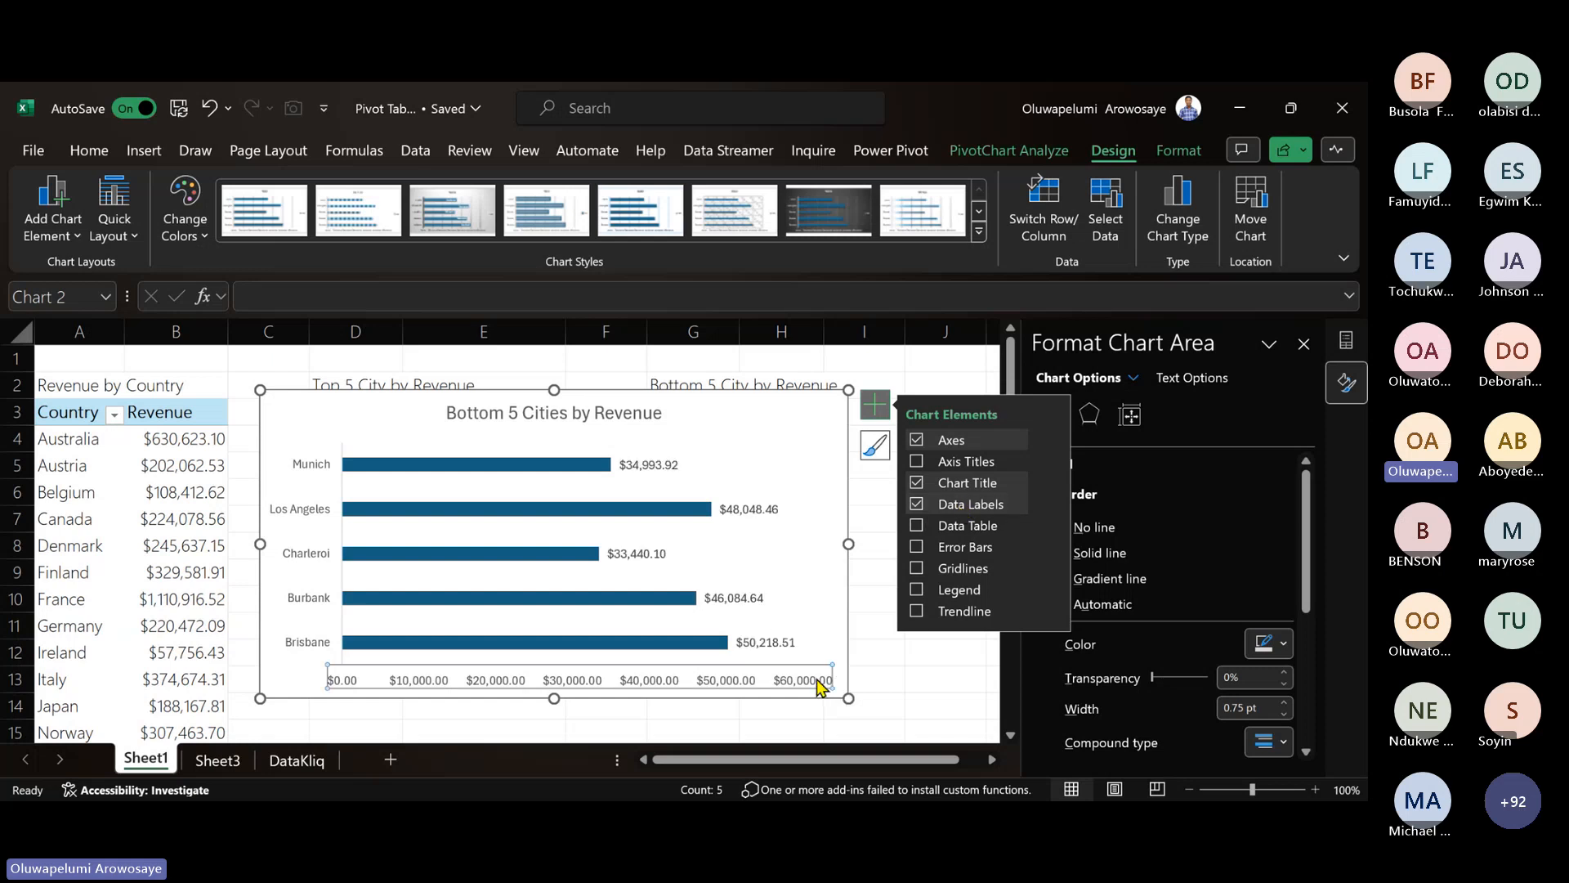
{"action": "key", "text": "Delete"}
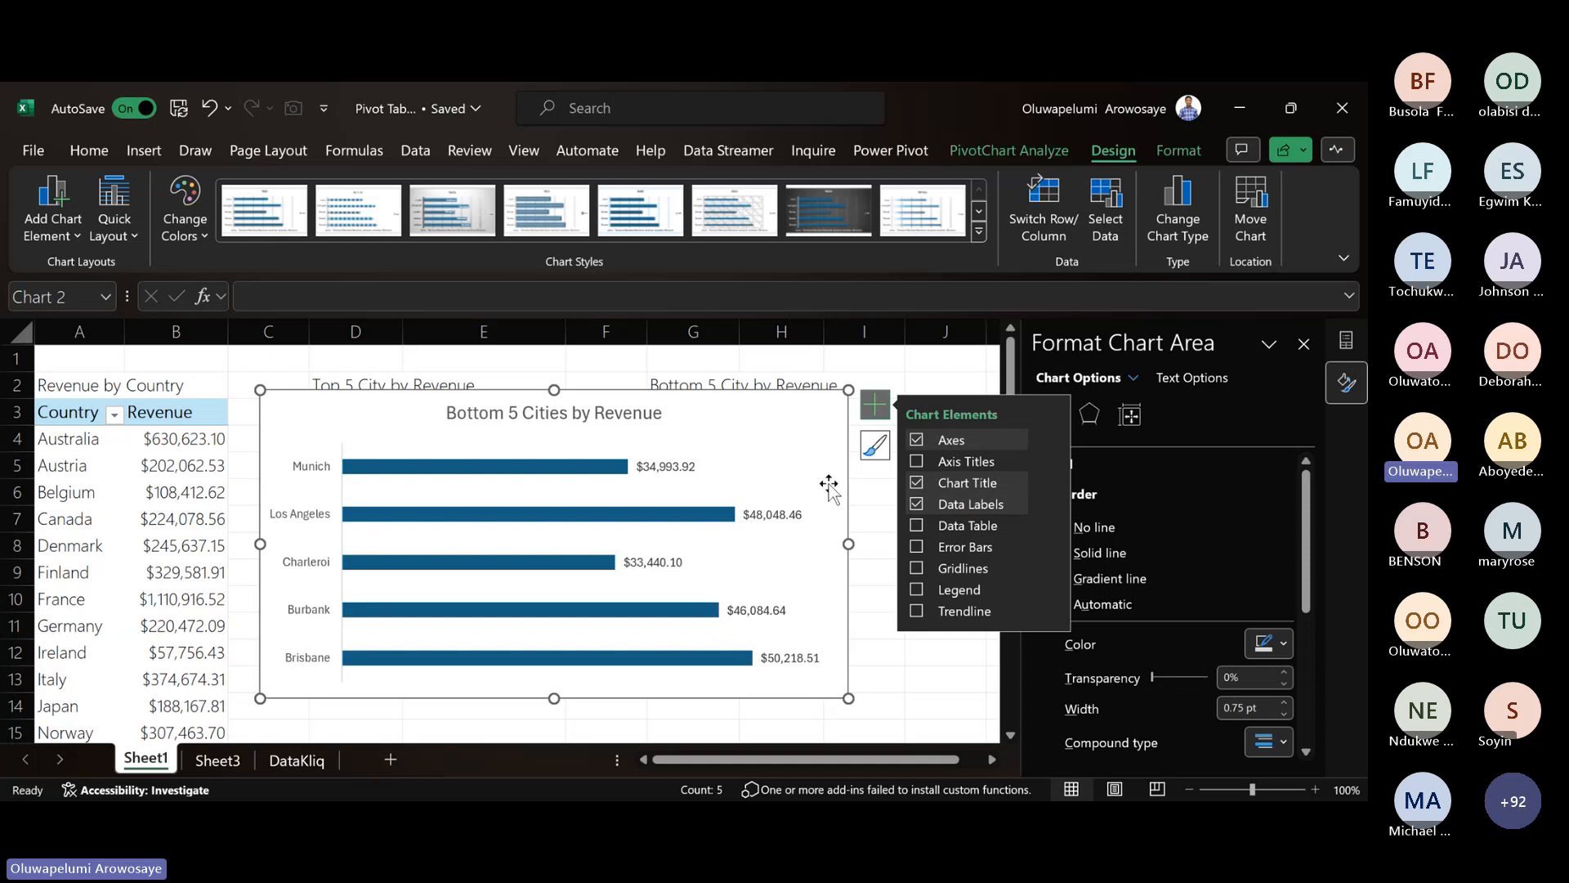
- Widen the Bottom 5 chart and move it off the revenue values, sorting its PivotTable by revenue from smallest to largest
{"action": "left_click_drag", "start_coordinate": [848, 544], "coordinate": [876, 543]}
{"action": "left_click_drag", "start_coordinate": [652, 421], "coordinate": [507, 481]}
{"action": "left_click", "coordinate": [793, 463]}
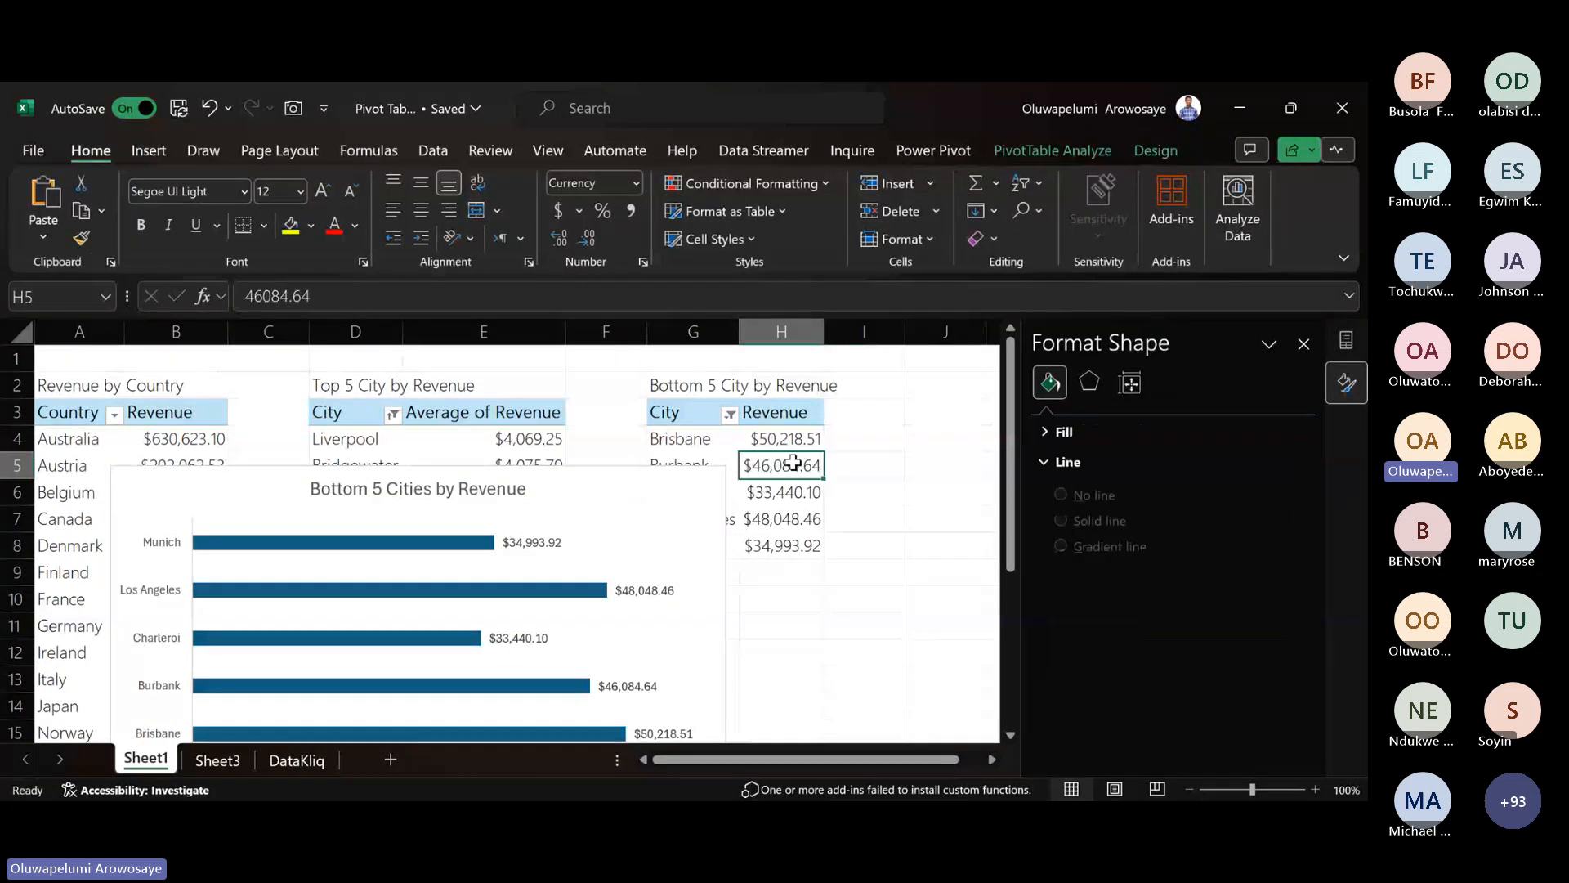
{"action": "right_click", "coordinate": [794, 462]}
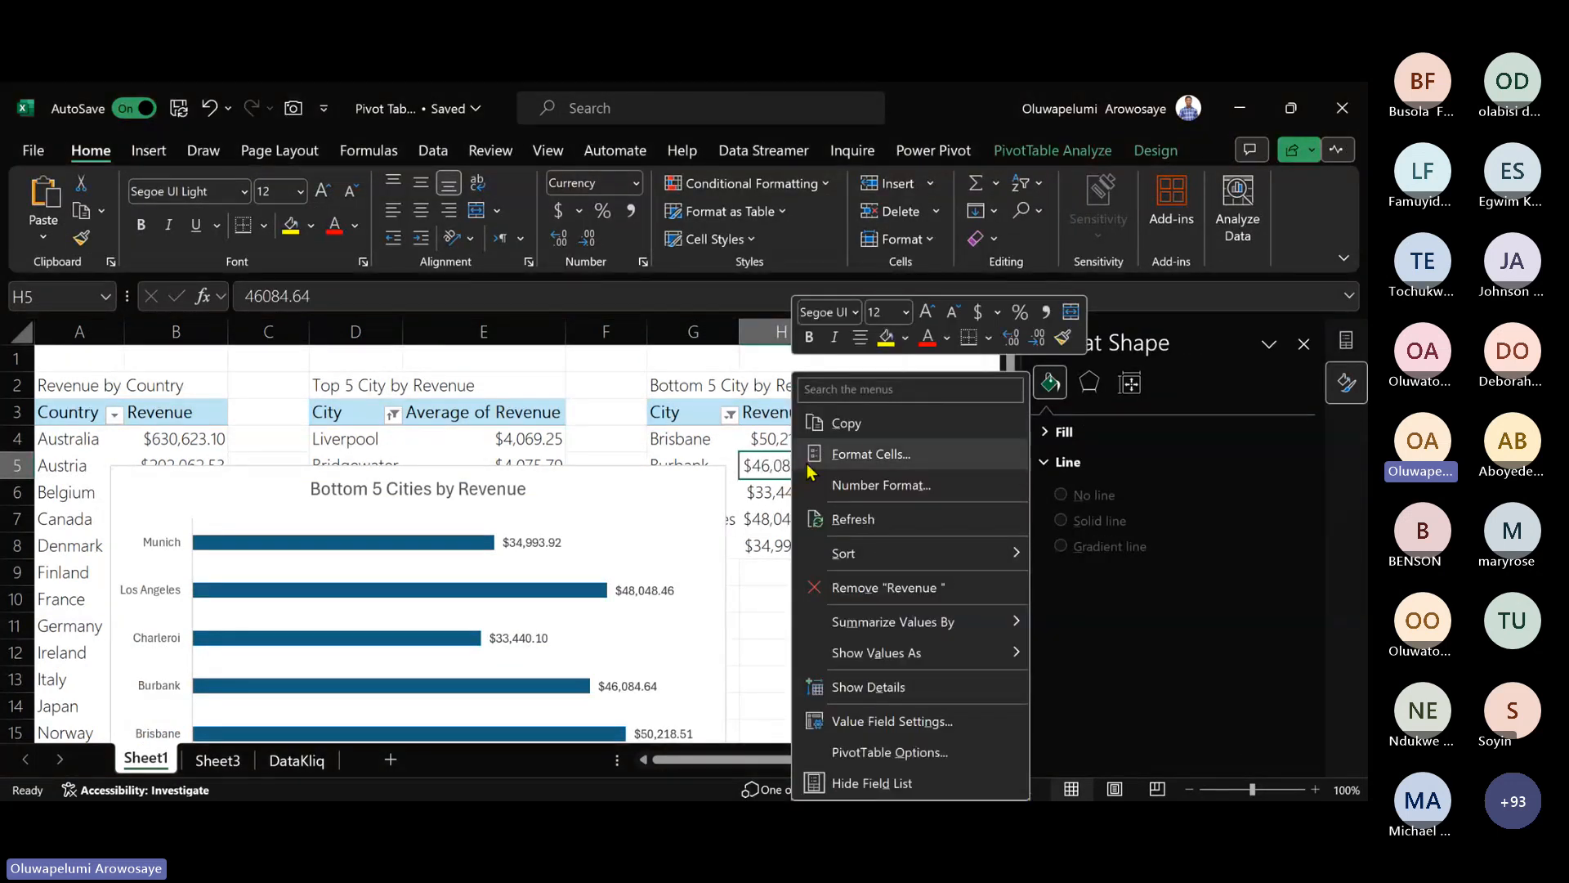
{"action": "mouse_move", "coordinate": [916, 557]}
{"action": "left_click", "coordinate": [1103, 554]}
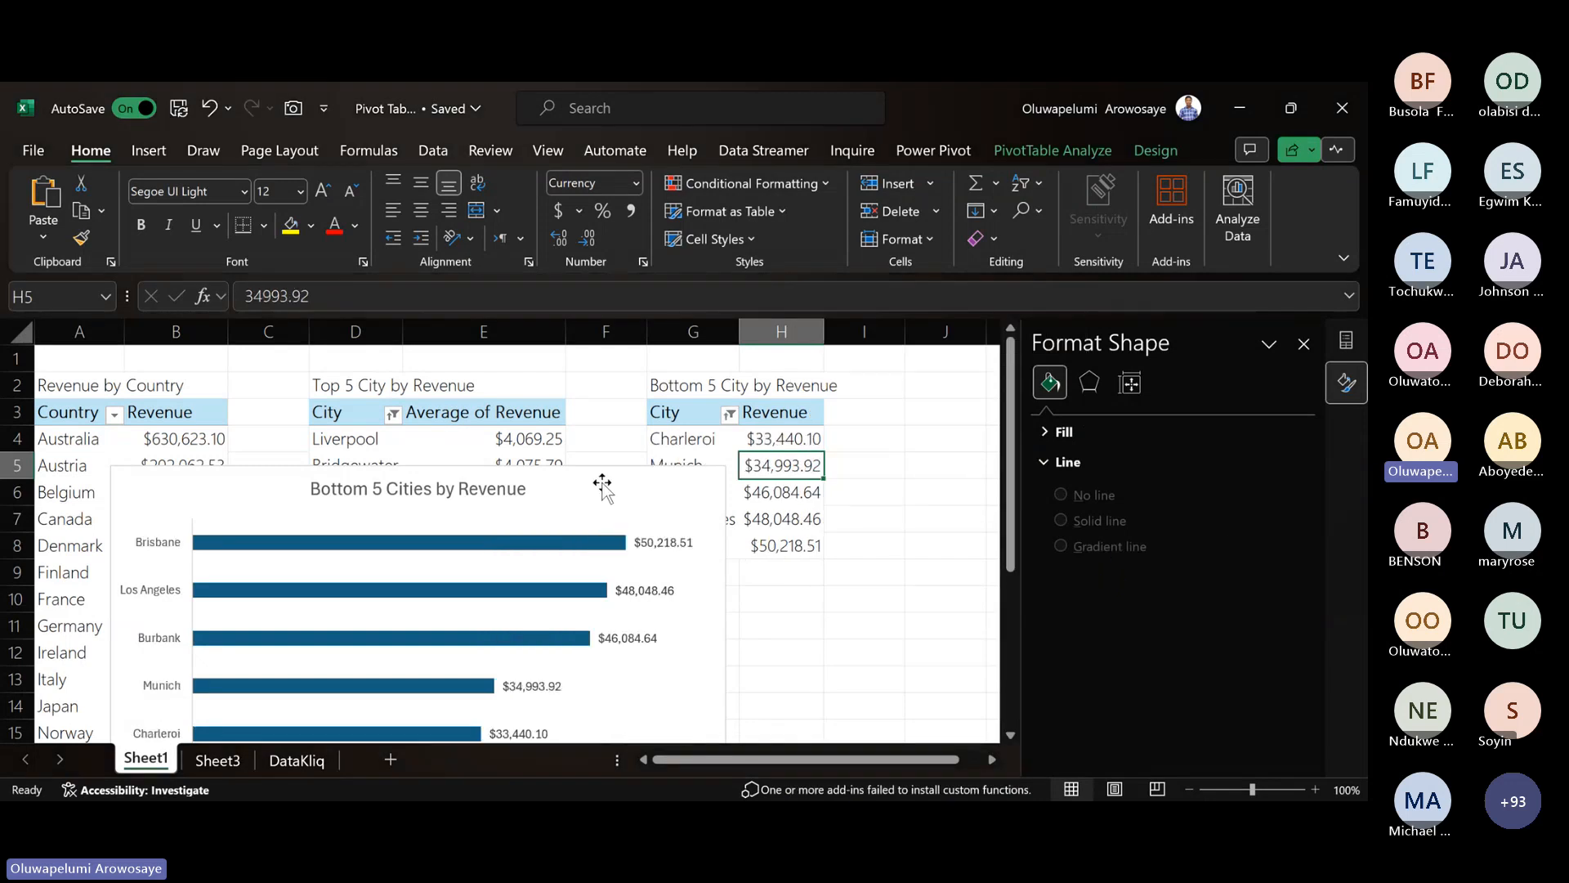
- Reposition the Bottom 5 Cities chart higher on the sheet and fill its bars with standard green
{"action": "left_click_drag", "start_coordinate": [602, 487], "coordinate": [704, 399]}
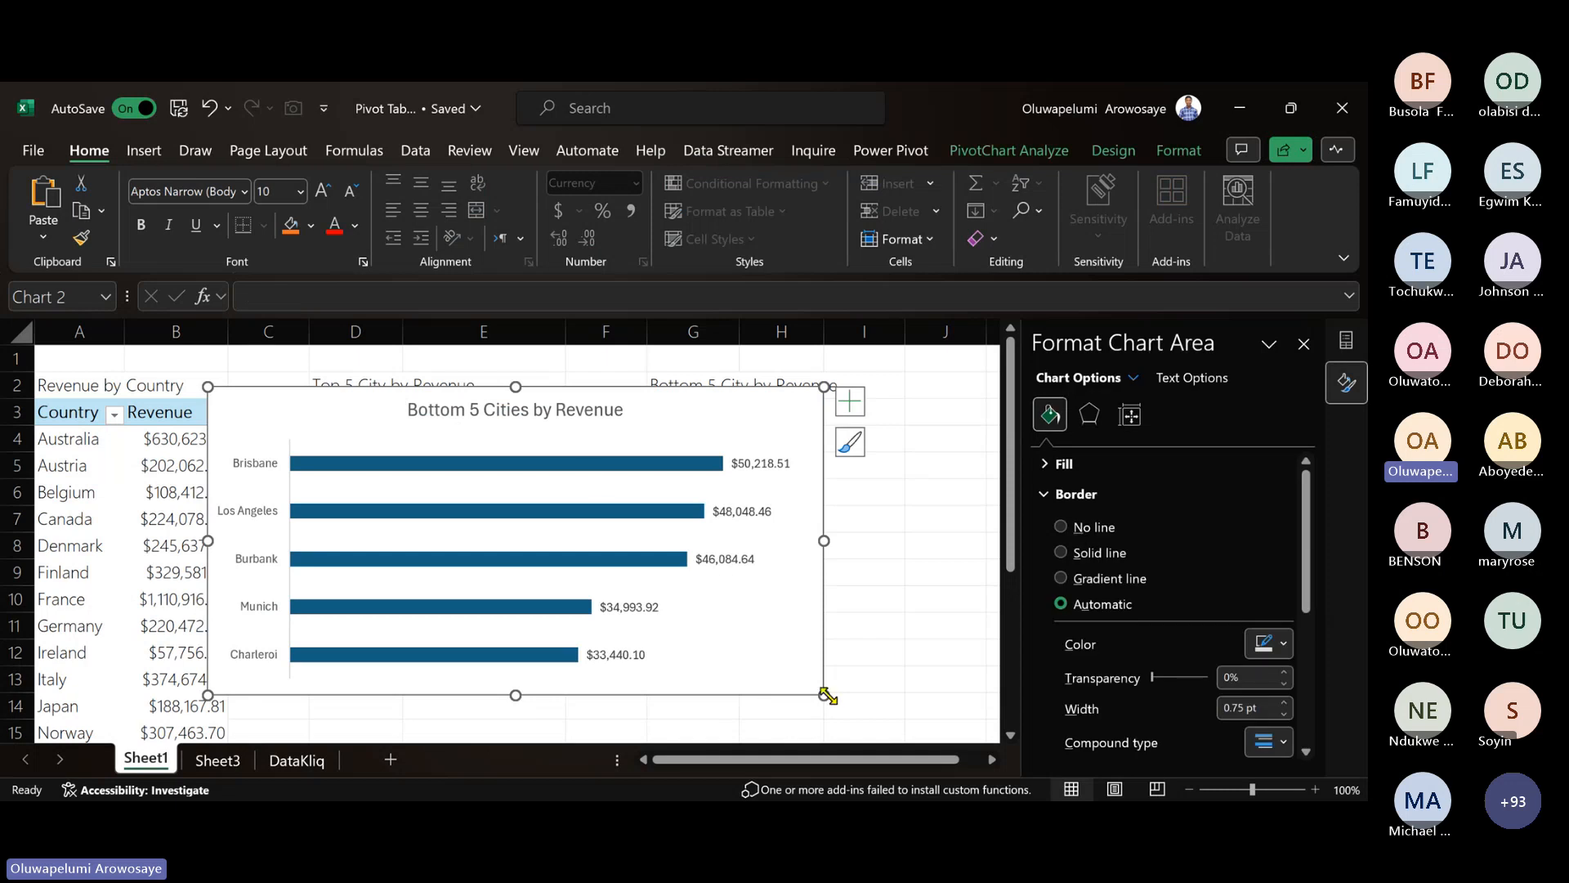
{"action": "left_click", "coordinate": [591, 475]}
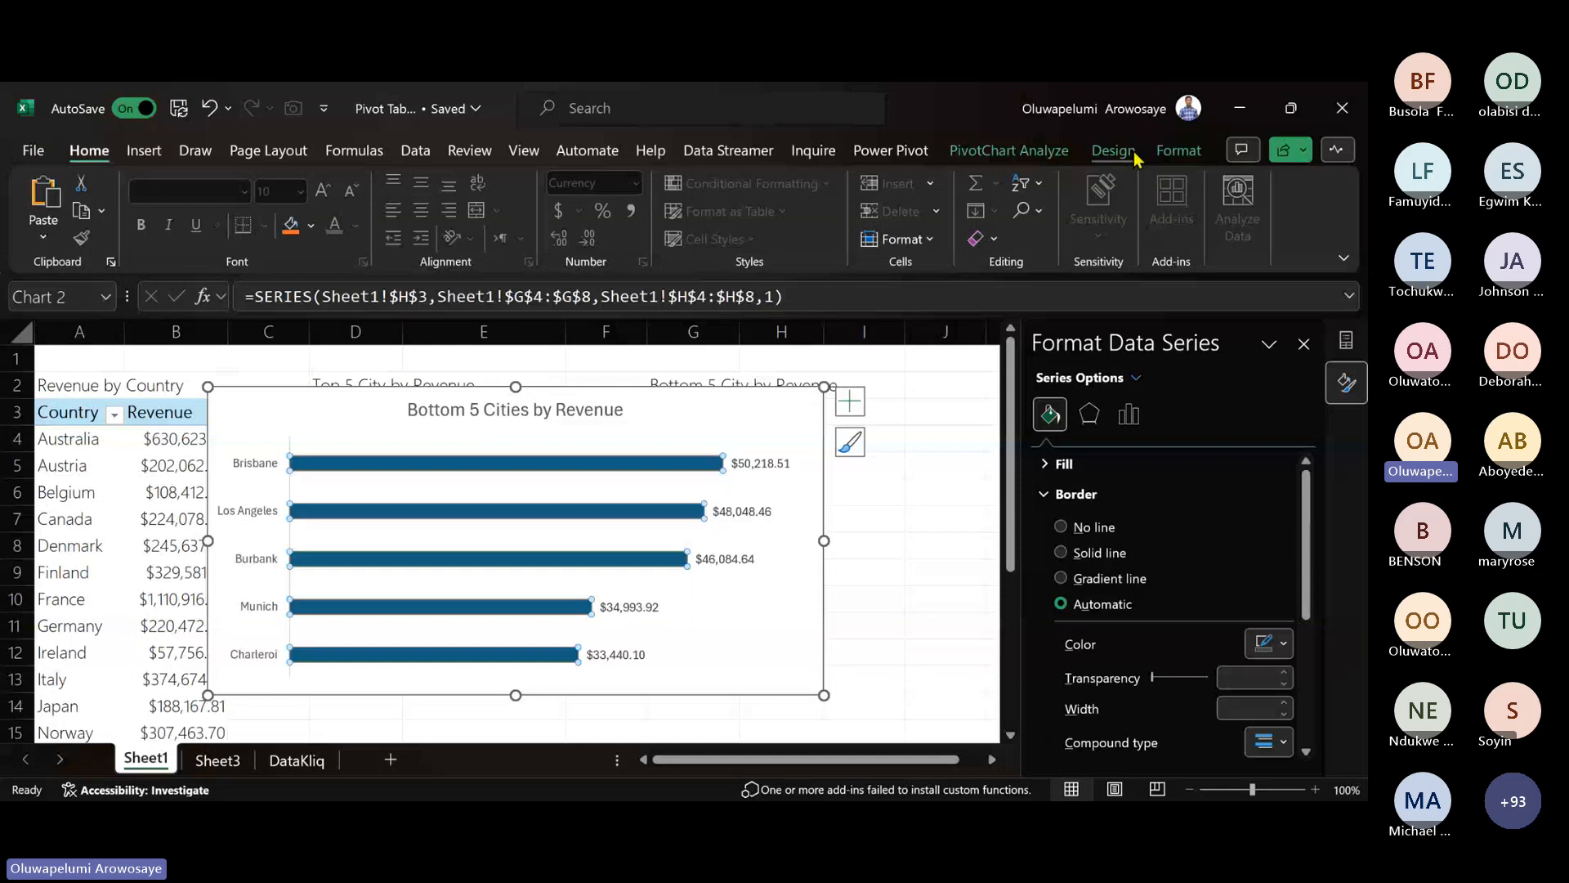
{"action": "left_click", "coordinate": [1168, 154]}
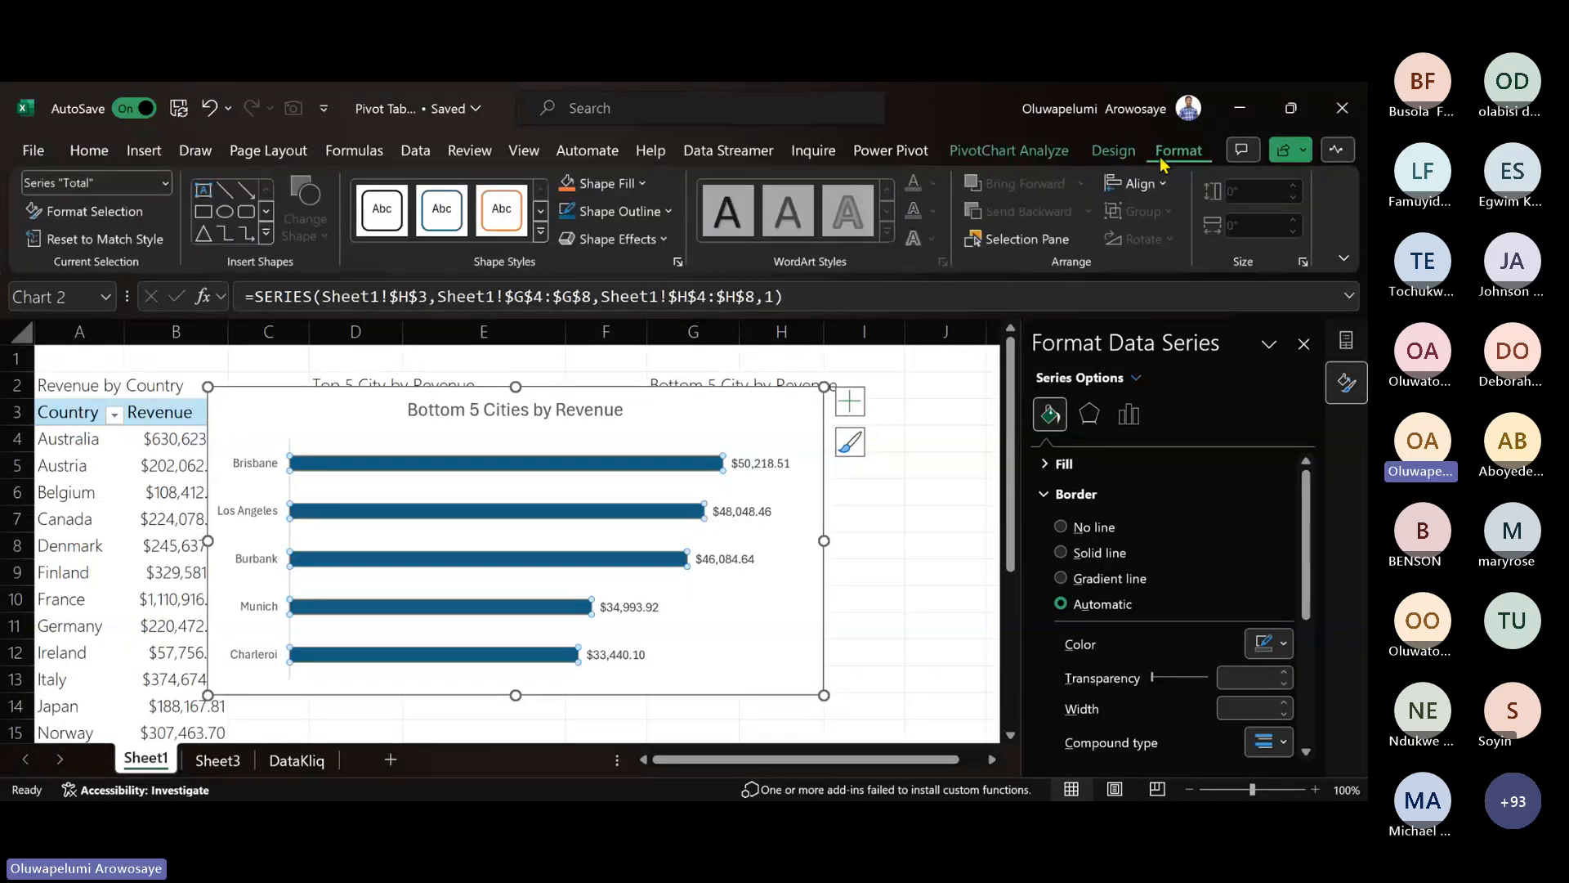
{"action": "left_click", "coordinate": [642, 184]}
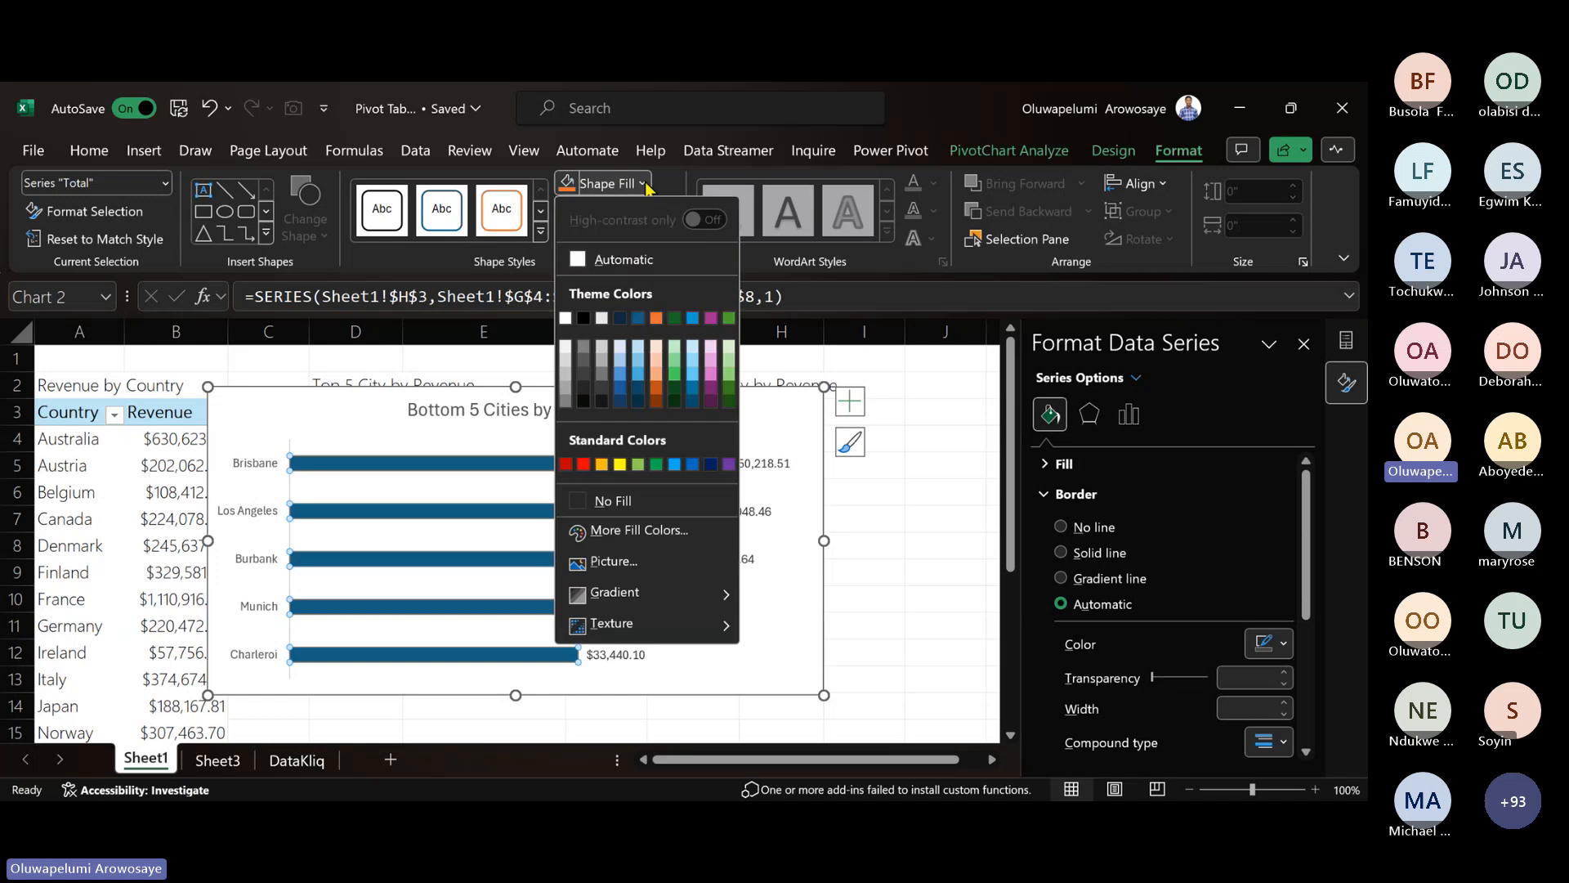
{"action": "left_click", "coordinate": [658, 465]}
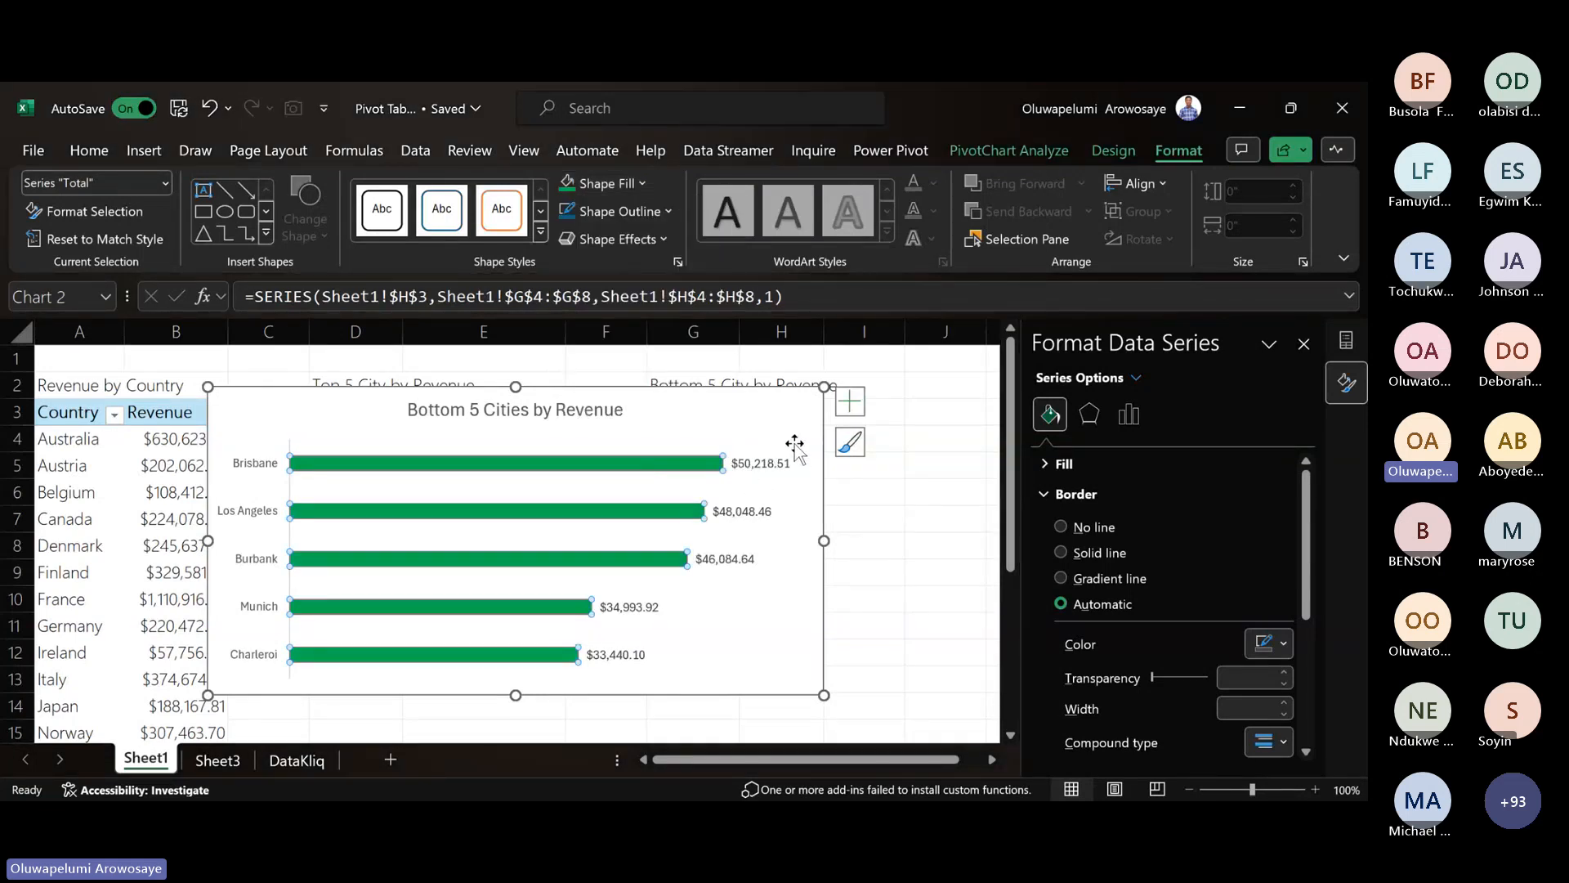
- Cut the Bottom 5 Cities chart from Sheet1 and shrink the Top 5 Cities chart on Sheet3 to about 2.95" by 4.66"
{"action": "left_click", "coordinate": [800, 412]}
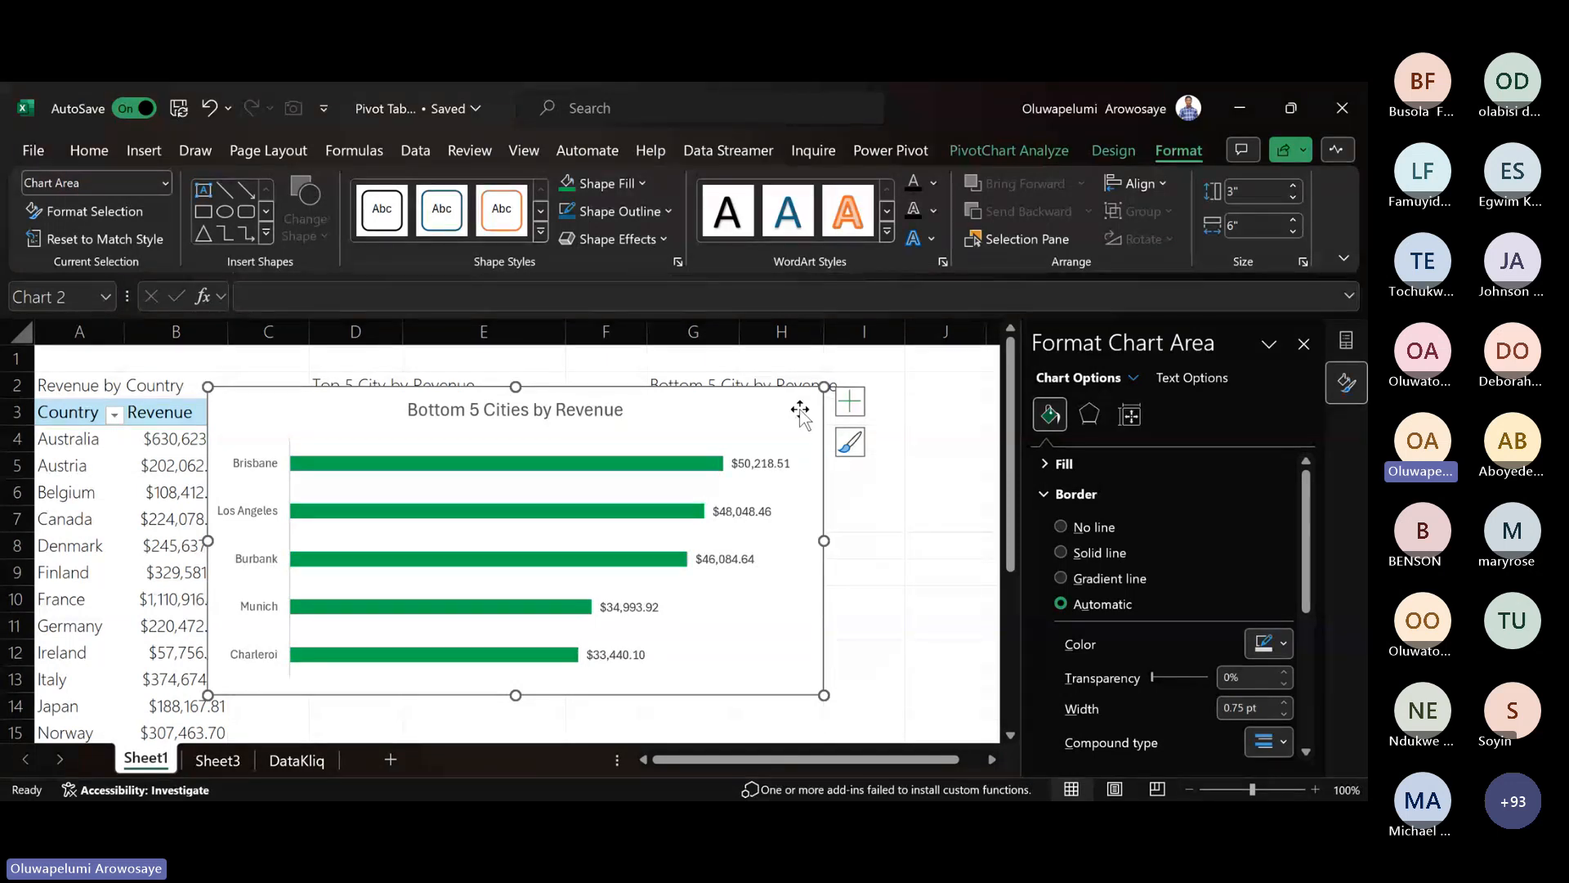
{"action": "key", "text": "ctrl+x"}
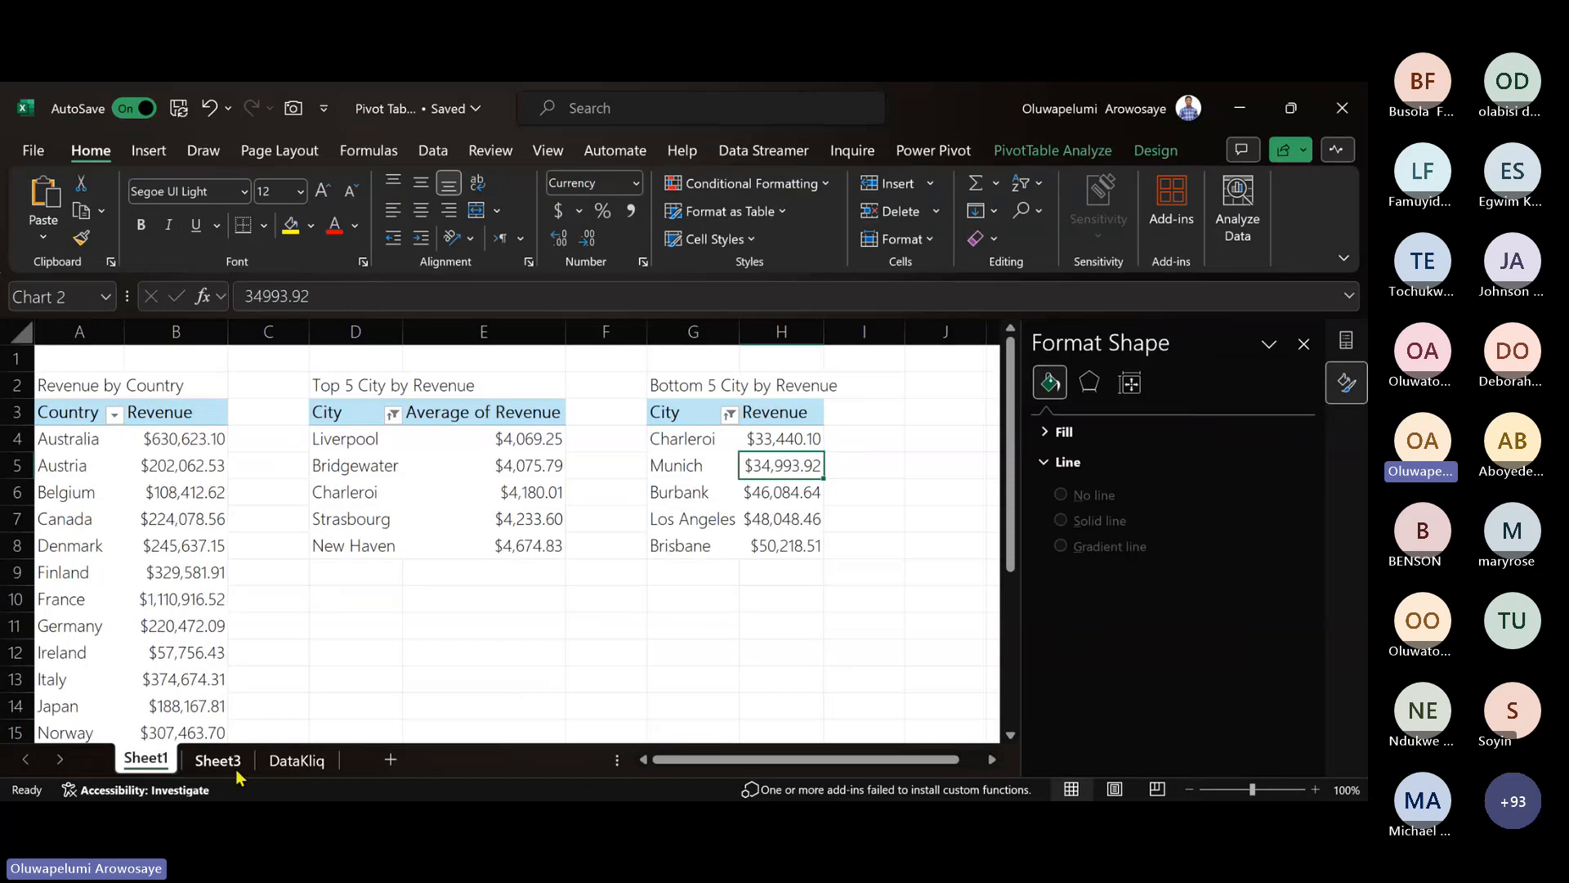
{"action": "left_click", "coordinate": [237, 758]}
{"action": "left_click", "coordinate": [603, 480]}
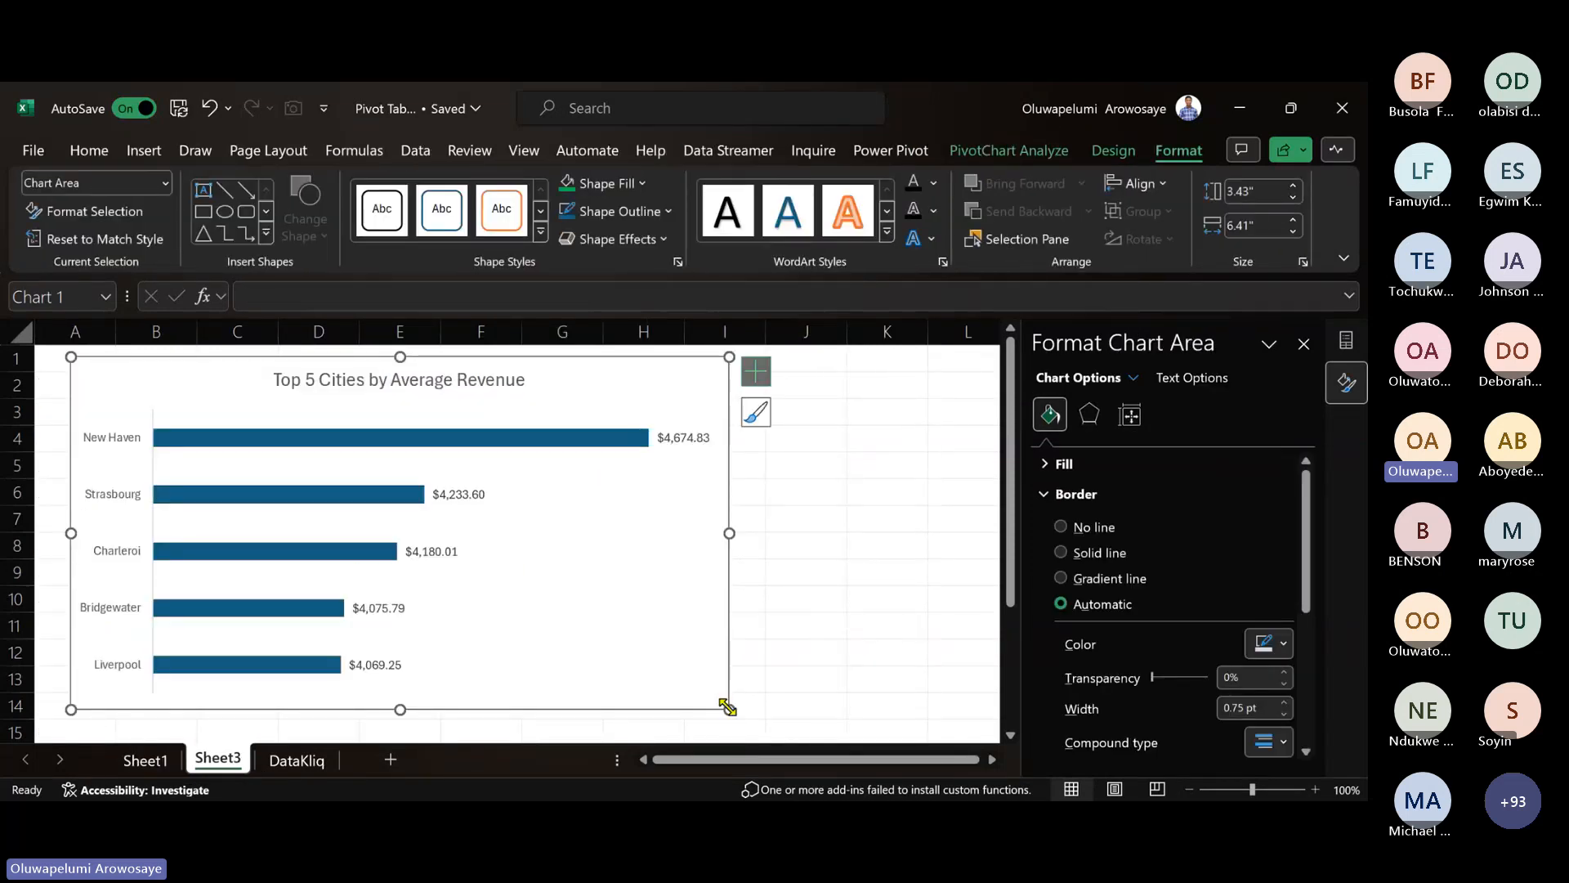
{"action": "left_click_drag", "start_coordinate": [728, 708], "coordinate": [549, 659]}
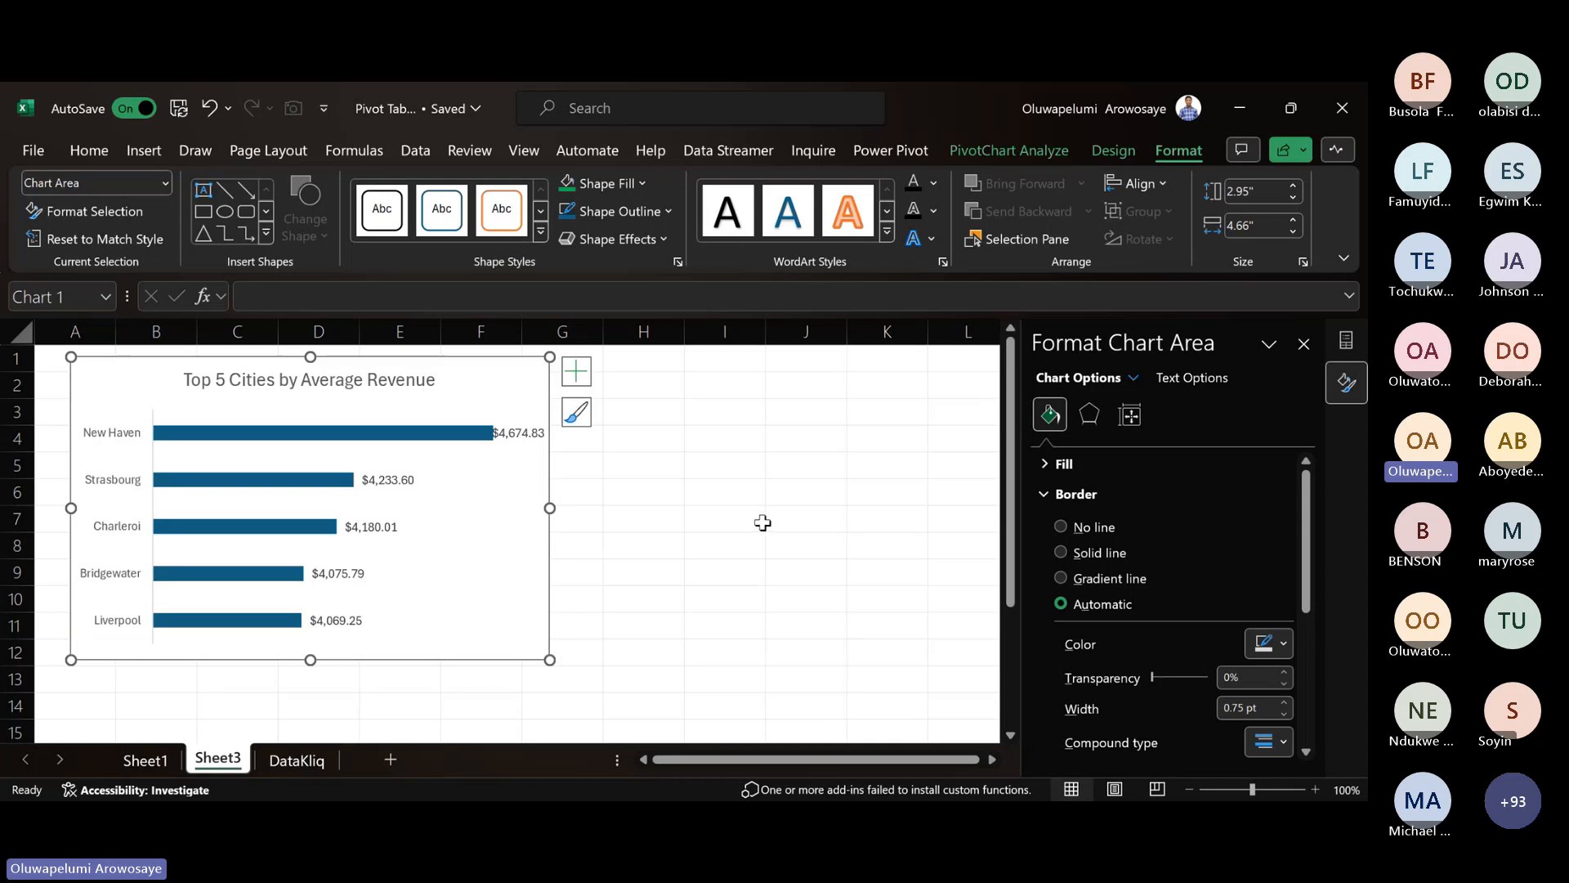
- Undo the last chart changes until the Bottom 5 Cities chart is back on Sheet1, and cut it again
{"action": "key", "text": "ctrl+z"}
{"action": "left_click", "coordinate": [155, 762]}
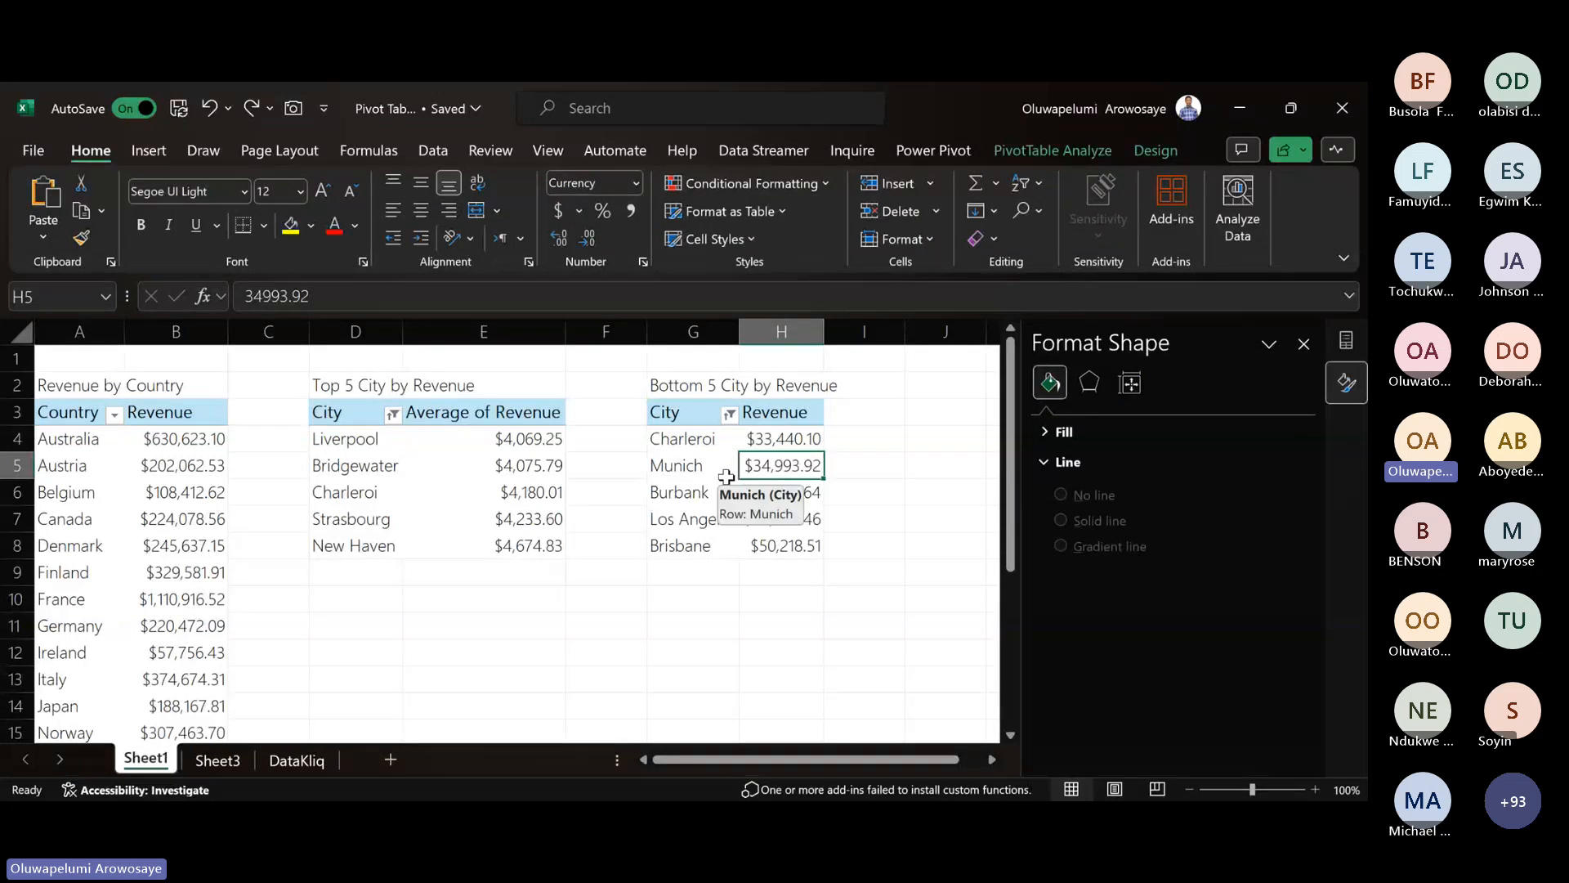
{"action": "key", "text": "ctrl+Page_Down"}
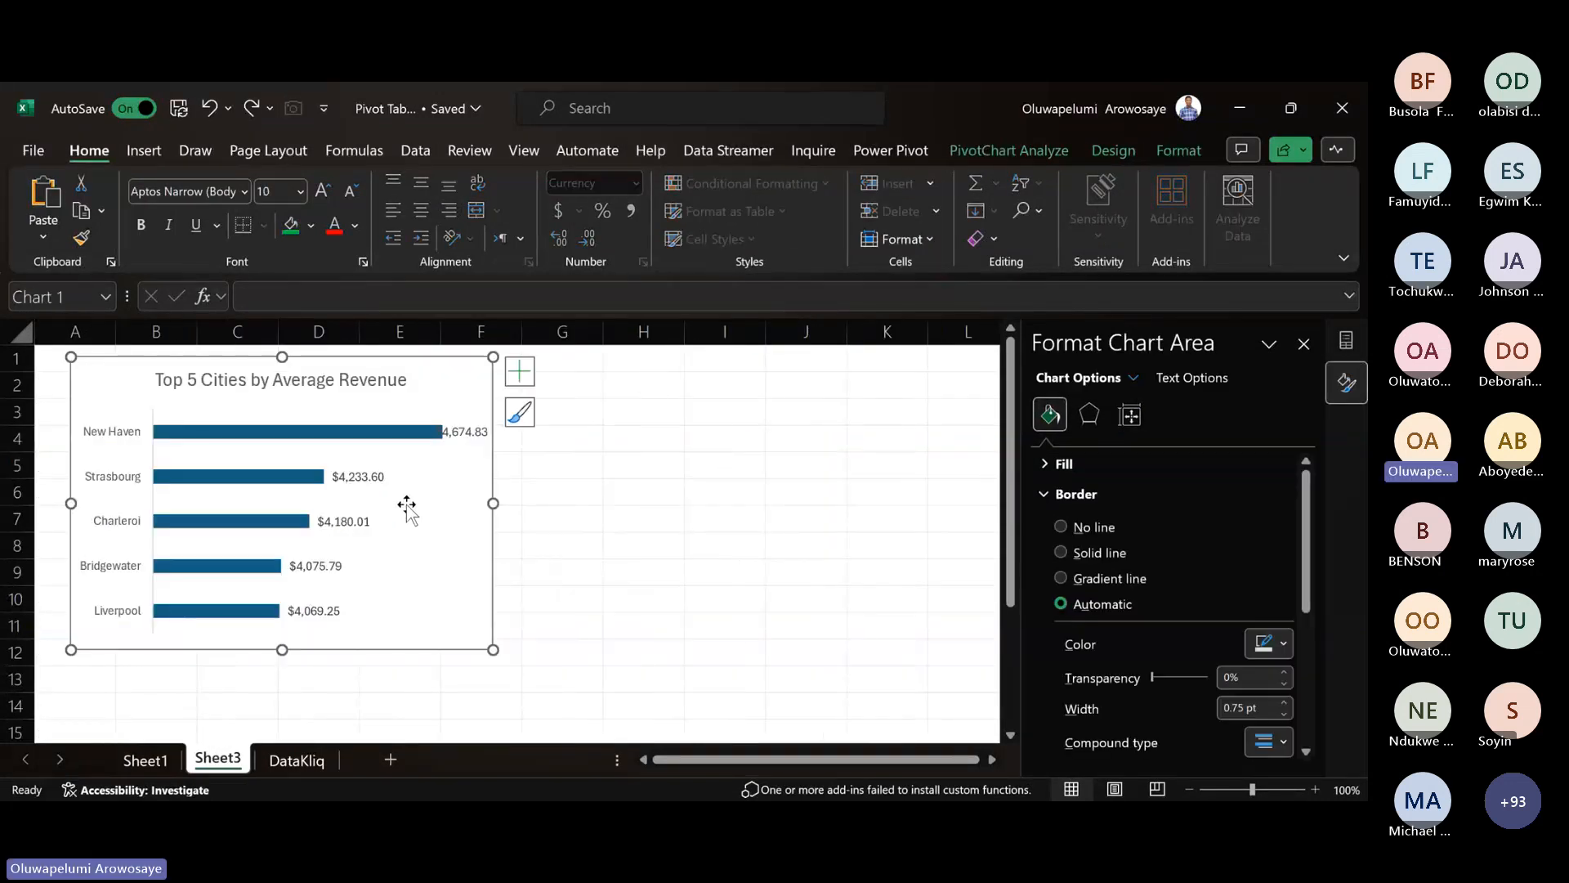
{"action": "key", "text": "ctrl+Page_Up"}
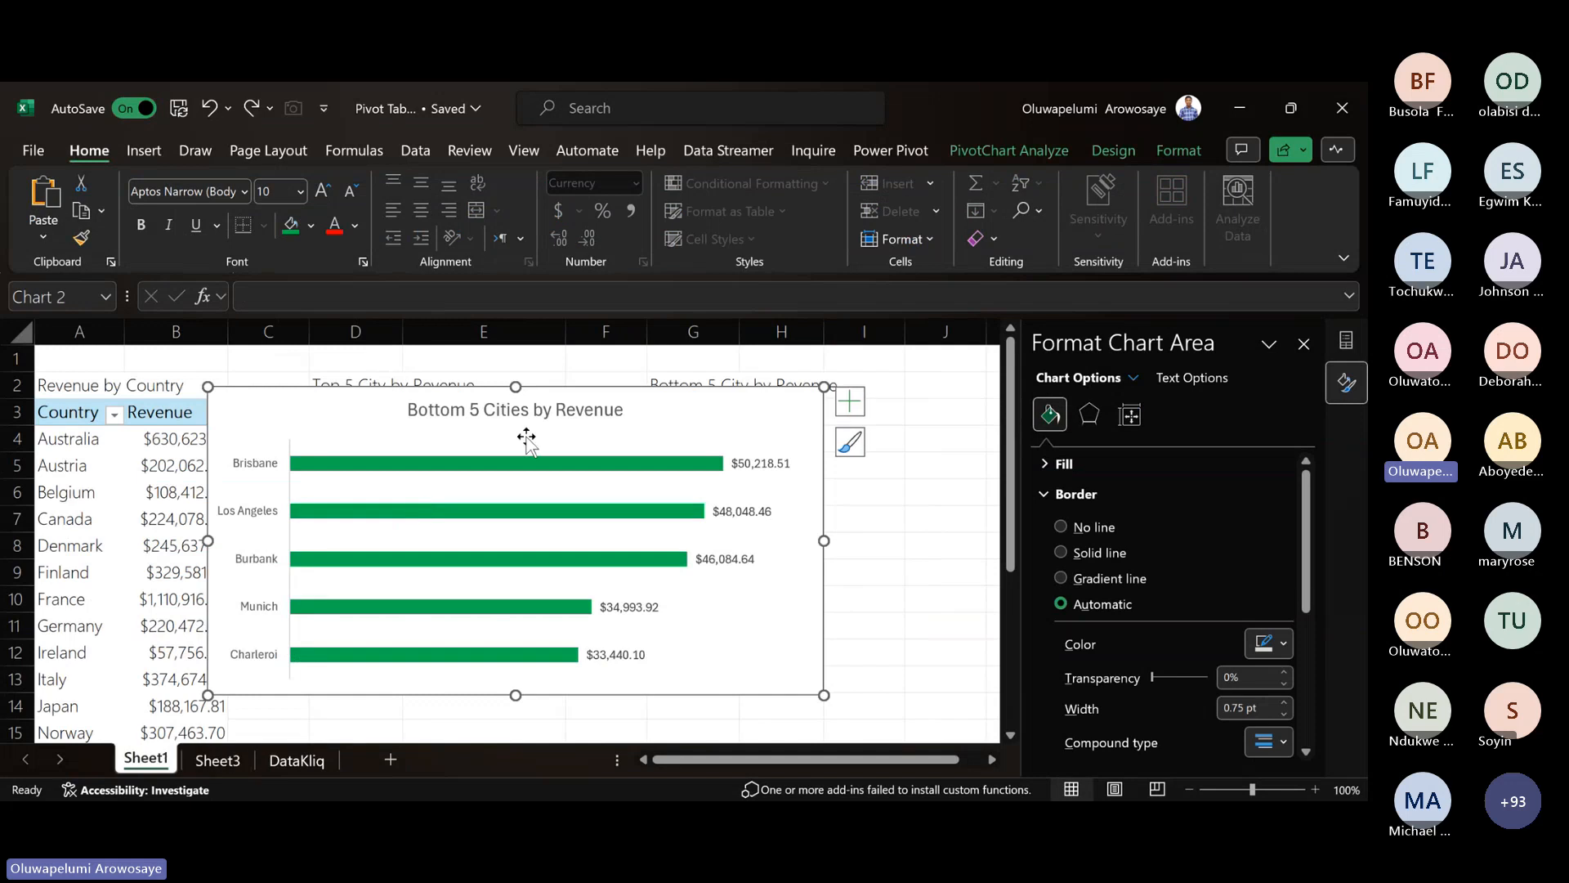
- Shrink the Top 5 Cities chart on Sheet3 to end in column G at row 13, and paste the Bottom 5 Cities chart at I2
{"action": "key", "text": "ctrl+Page_Down"}
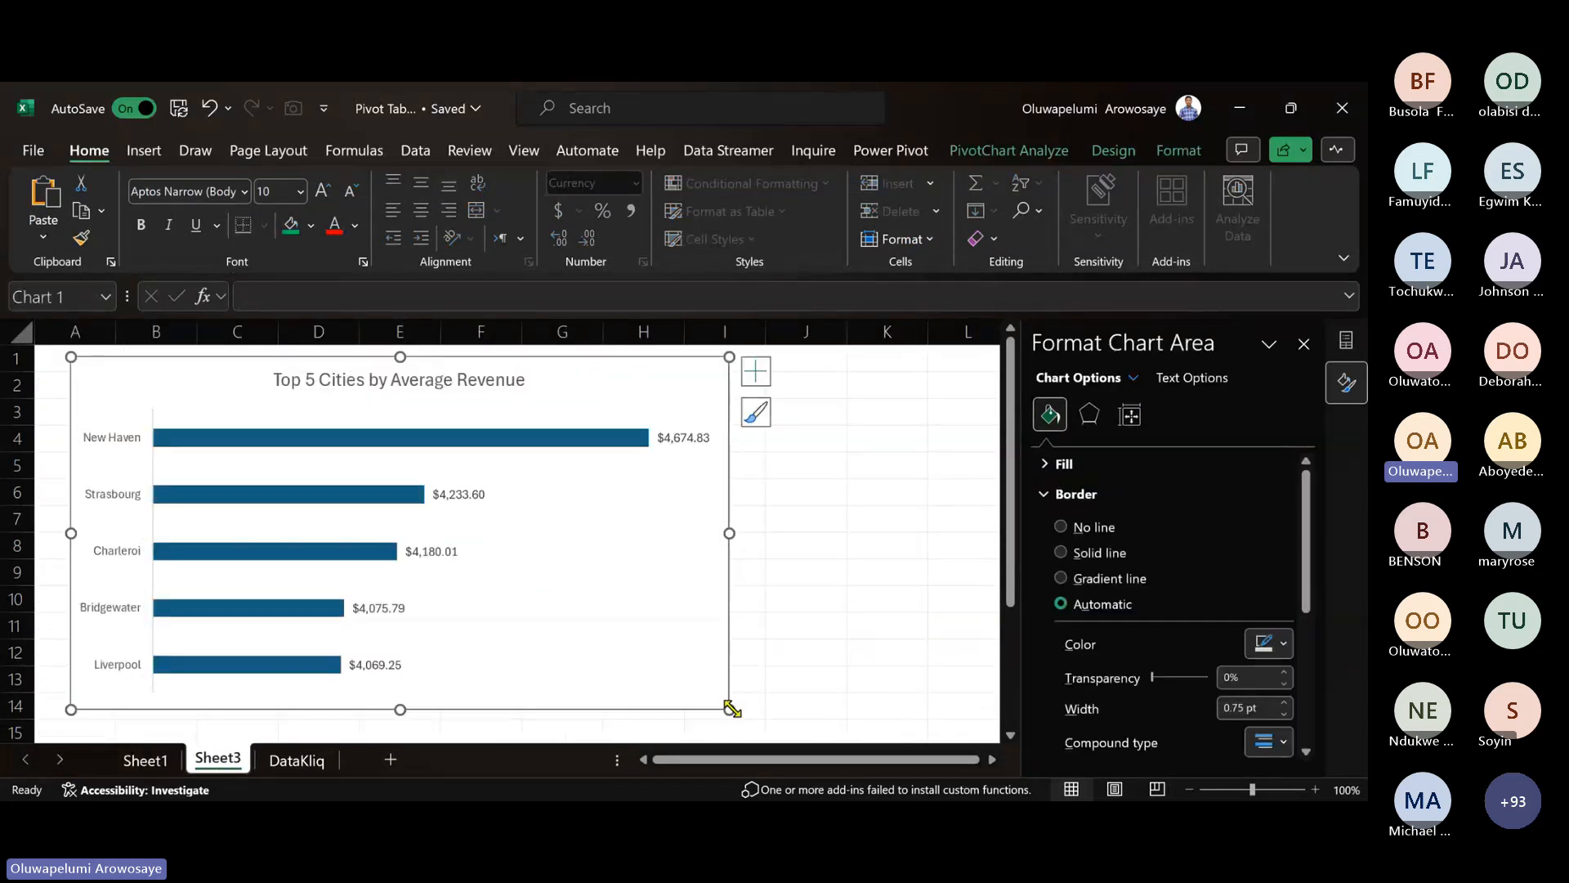
{"action": "left_click_drag", "start_coordinate": [732, 703], "coordinate": [575, 679]}
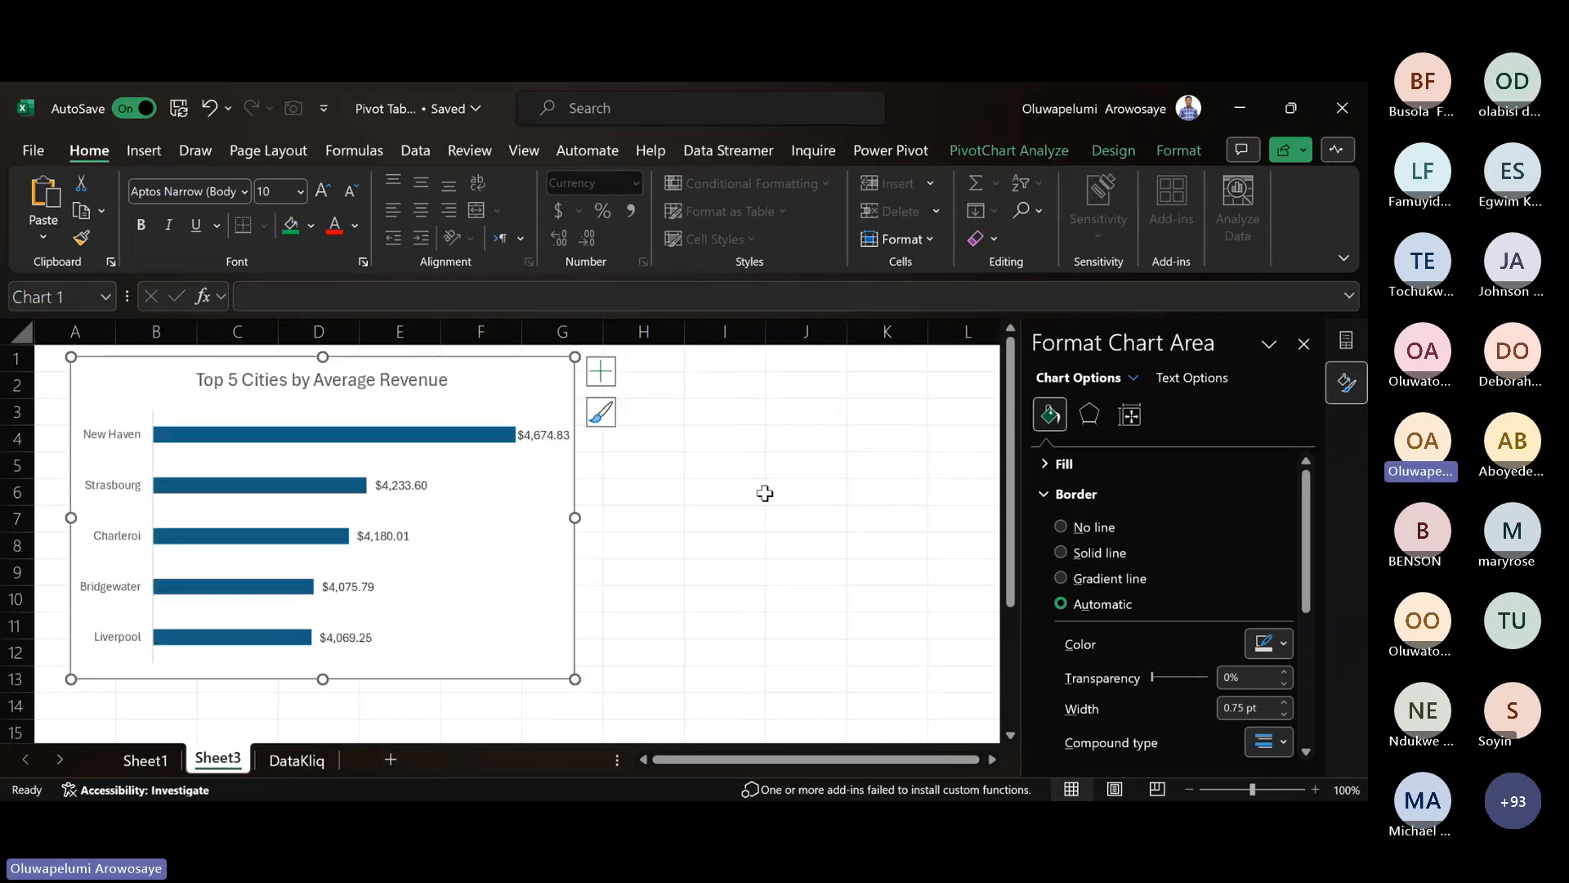
{"action": "left_click", "coordinate": [743, 384]}
{"action": "key", "text": "ctrl+v"}
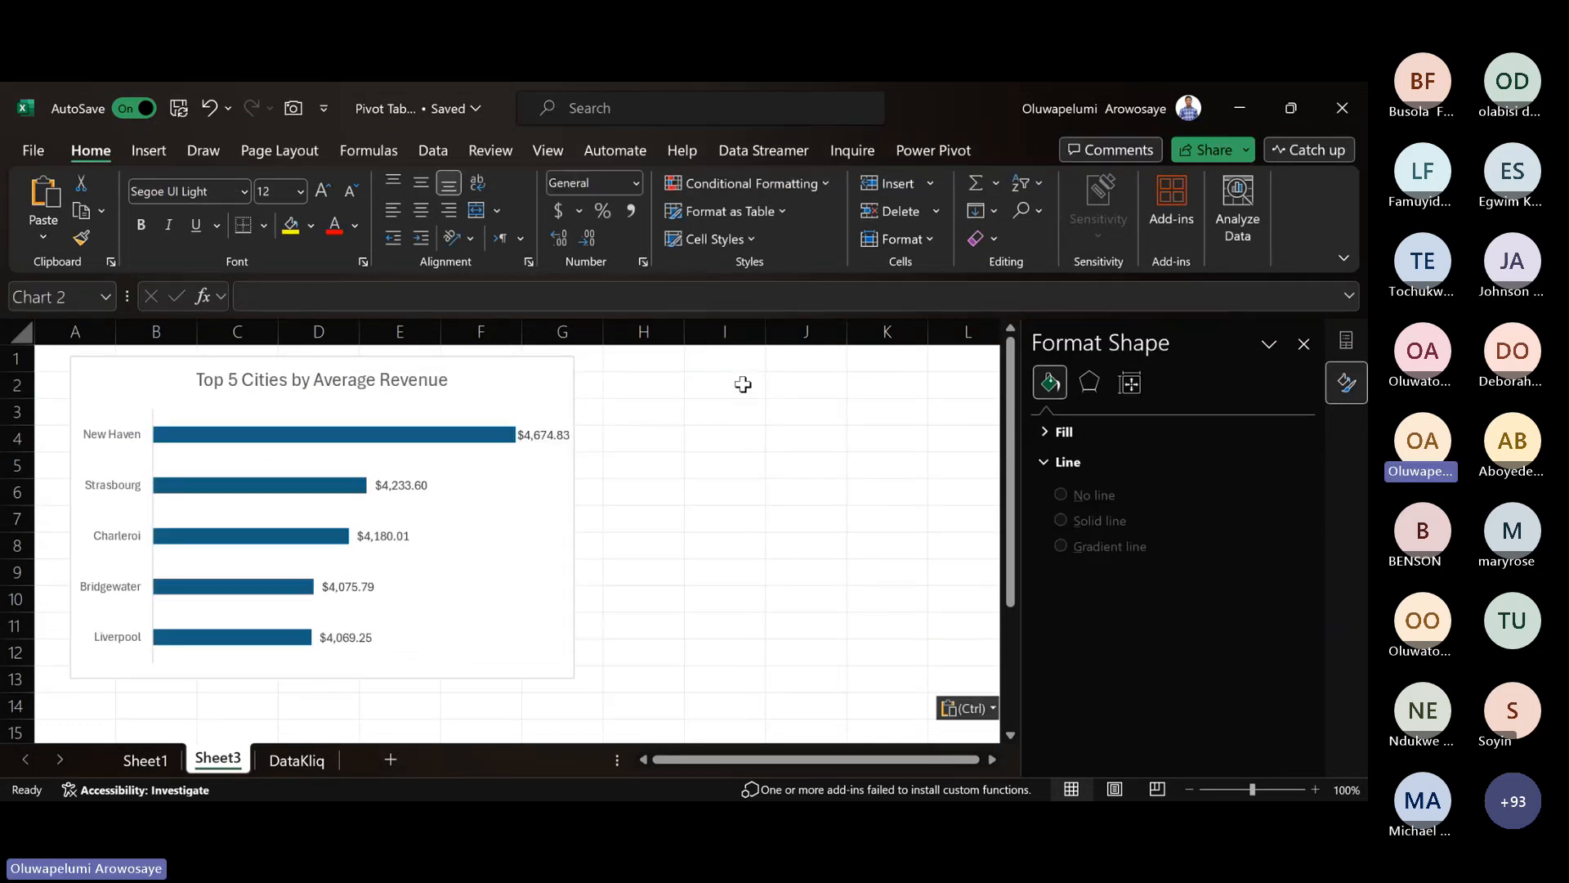
{"action": "left_click", "coordinate": [1303, 345]}
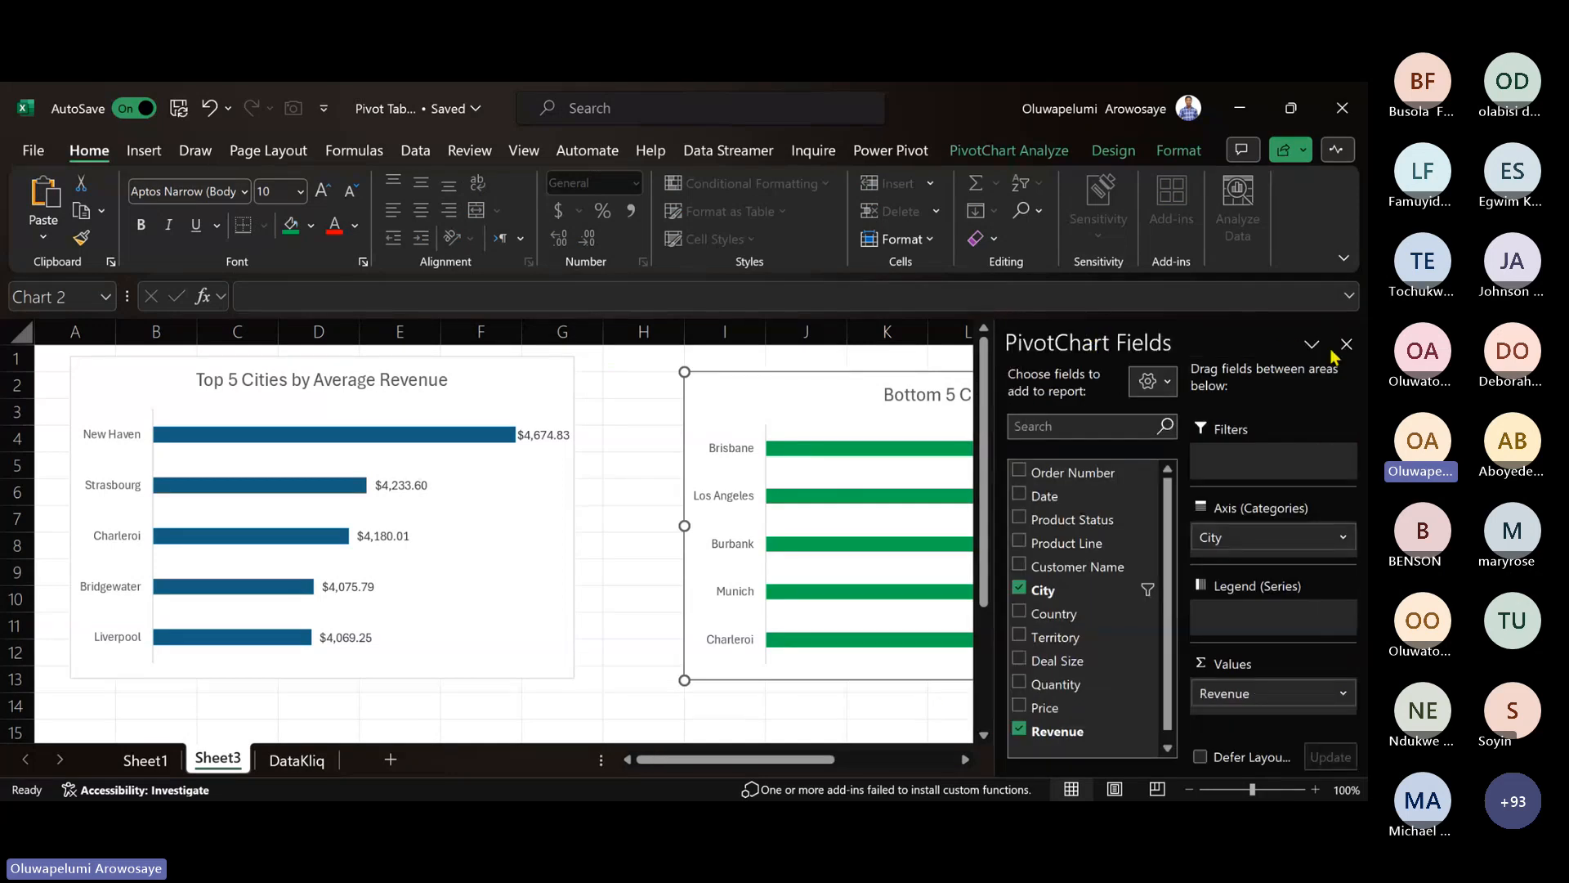
{"action": "left_click", "coordinate": [1346, 345]}
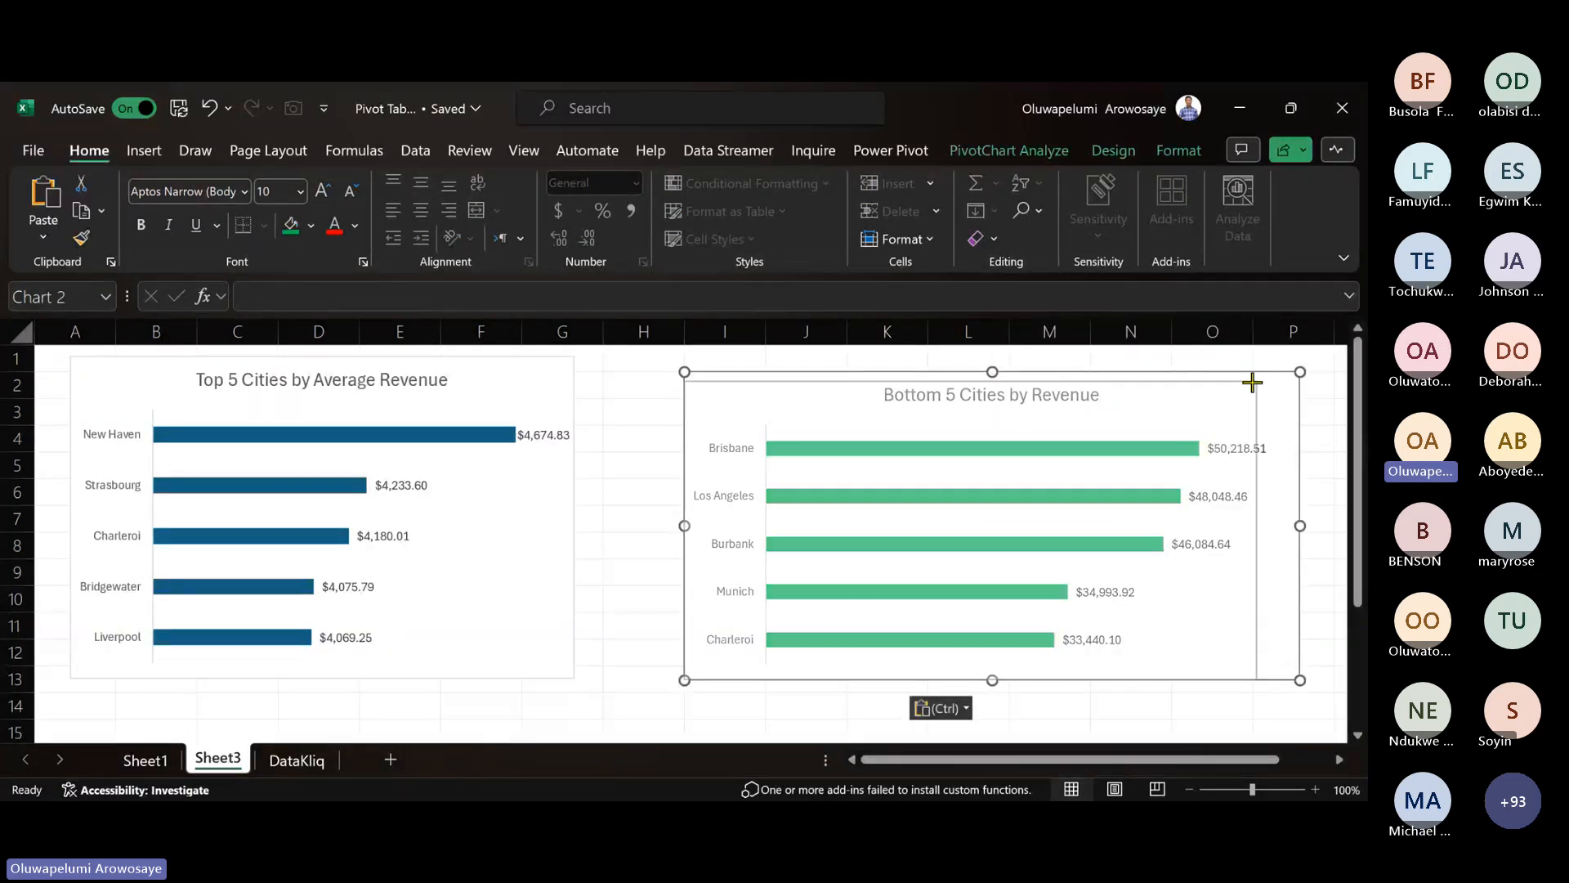
- Narrow the Bottom 5 Cities chart and place it directly beside the Top 5 Cities chart, with its top and bottom edges aligned
{"action": "left_click_drag", "start_coordinate": [1253, 381], "coordinate": [1242, 385]}
{"action": "left_click", "coordinate": [985, 405]}
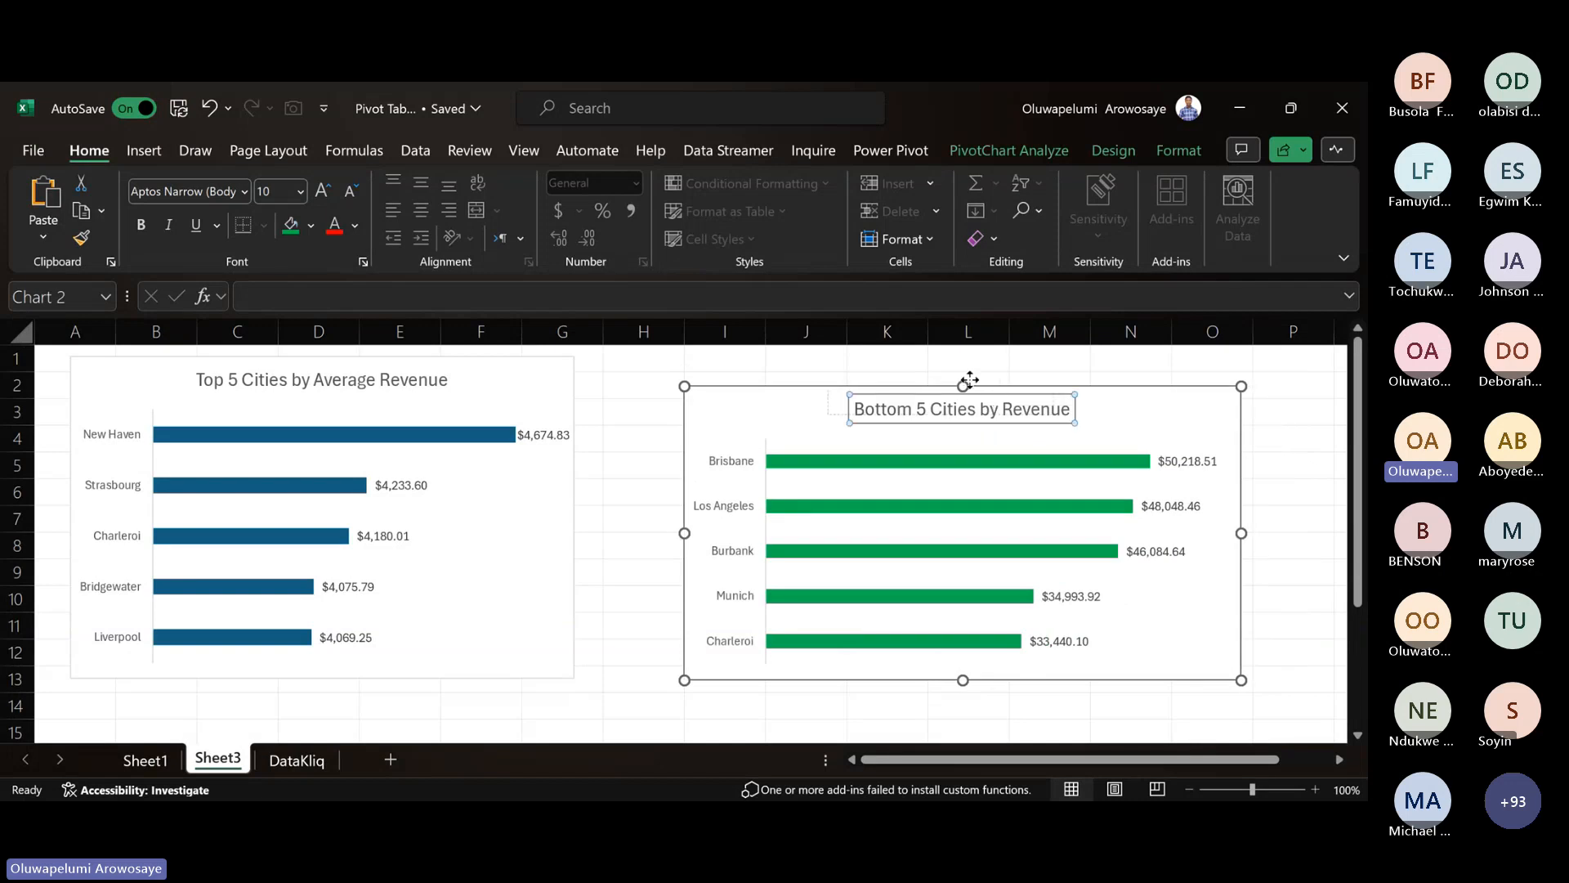
{"action": "left_click_drag", "start_coordinate": [967, 392], "coordinate": [890, 372]}
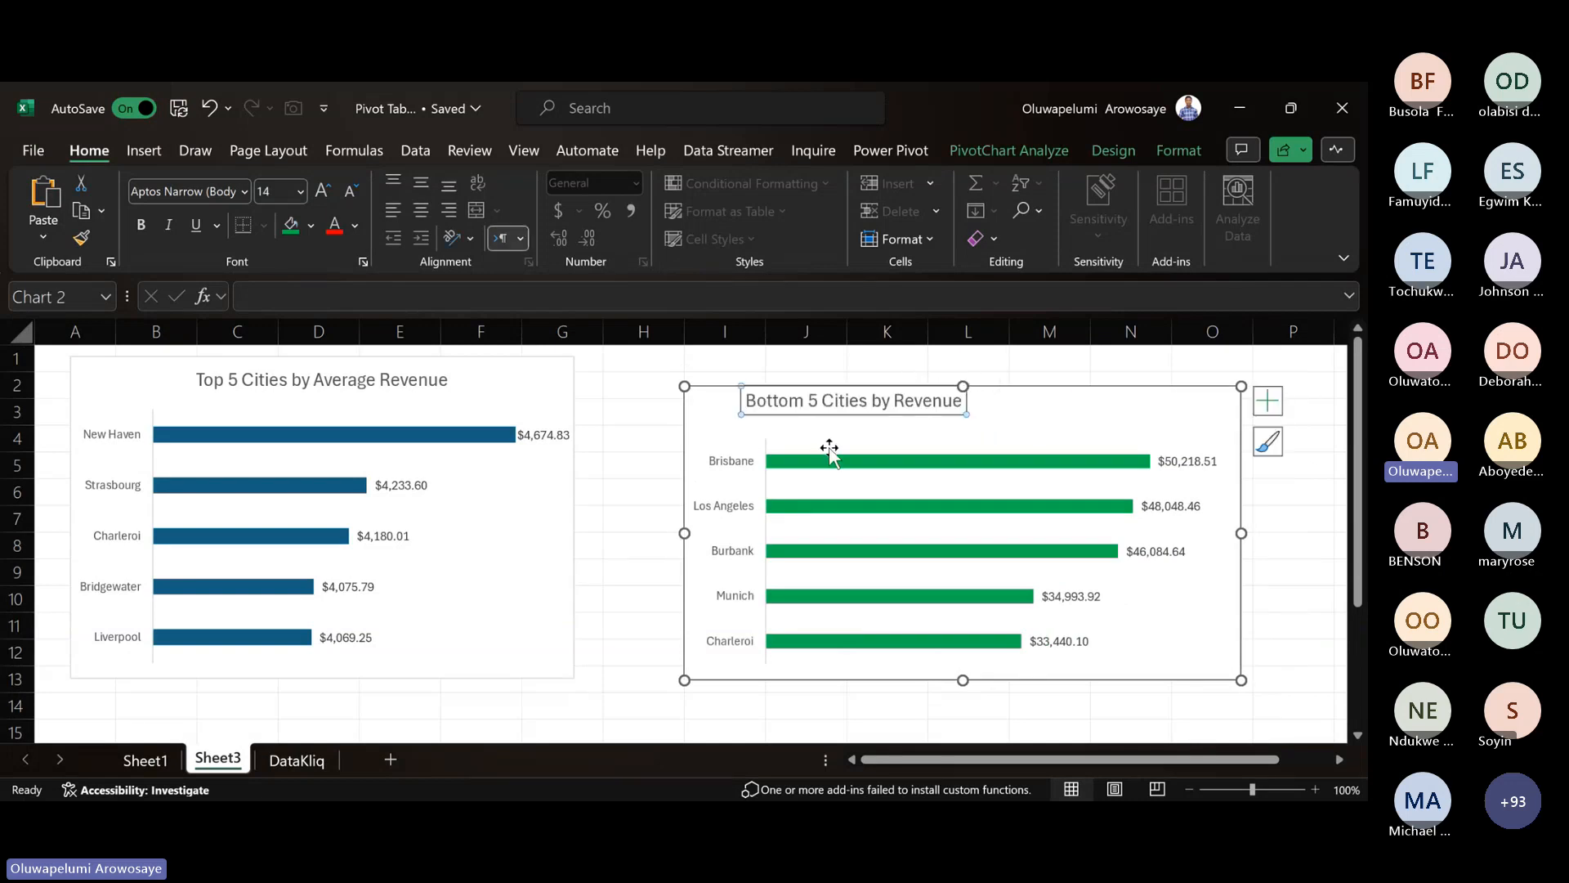
{"action": "key", "text": "ctrl+z"}
{"action": "left_click_drag", "start_coordinate": [1173, 403], "coordinate": [1073, 368]}
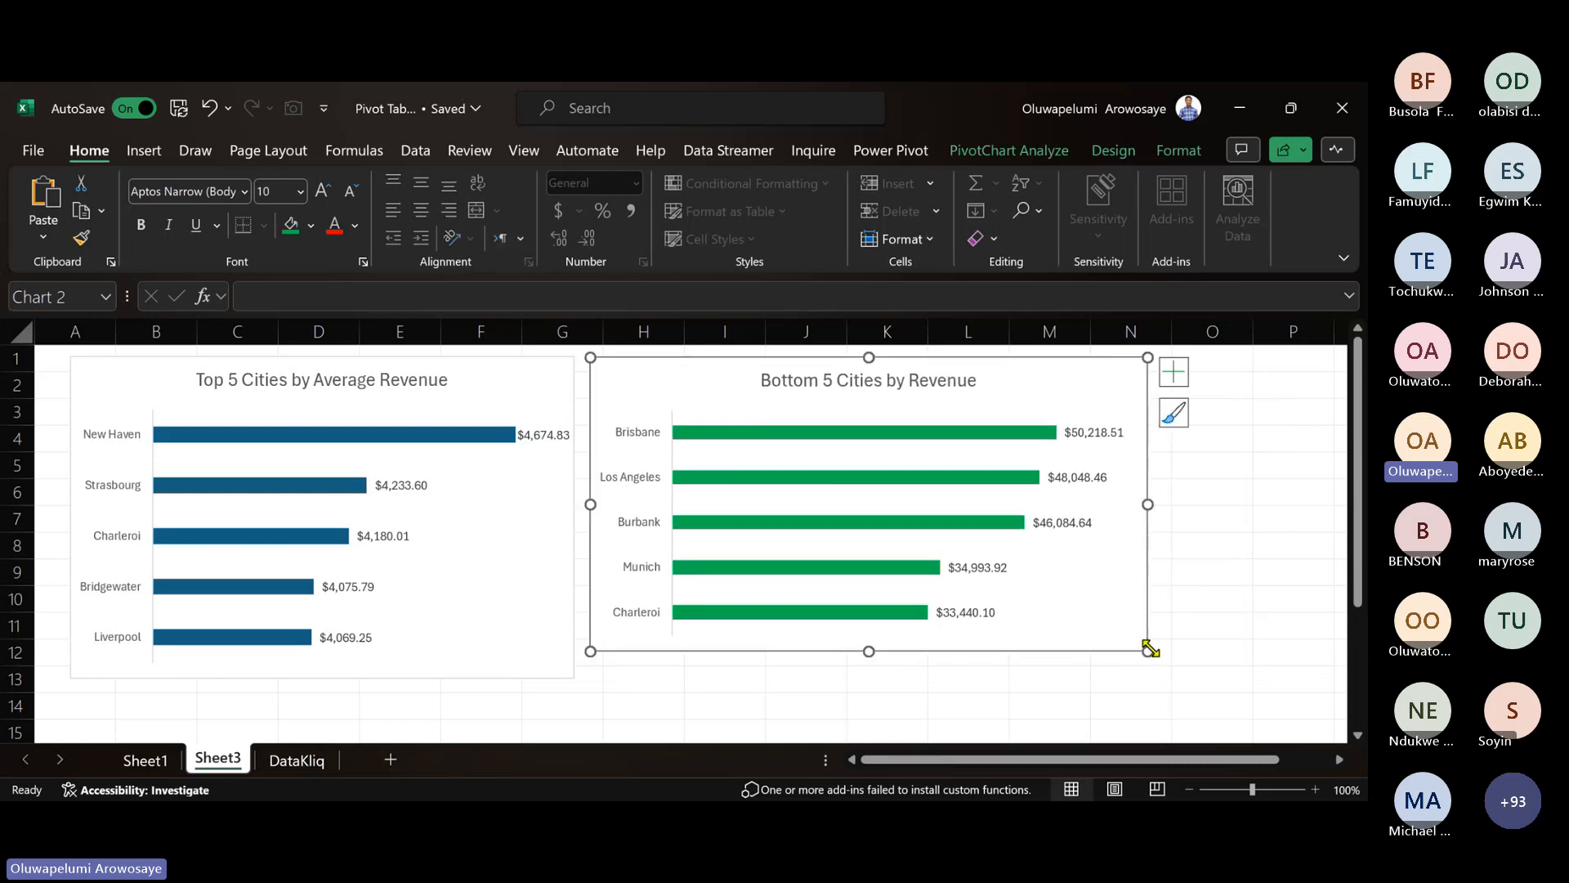
{"action": "left_click_drag", "start_coordinate": [1151, 652], "coordinate": [1166, 678]}
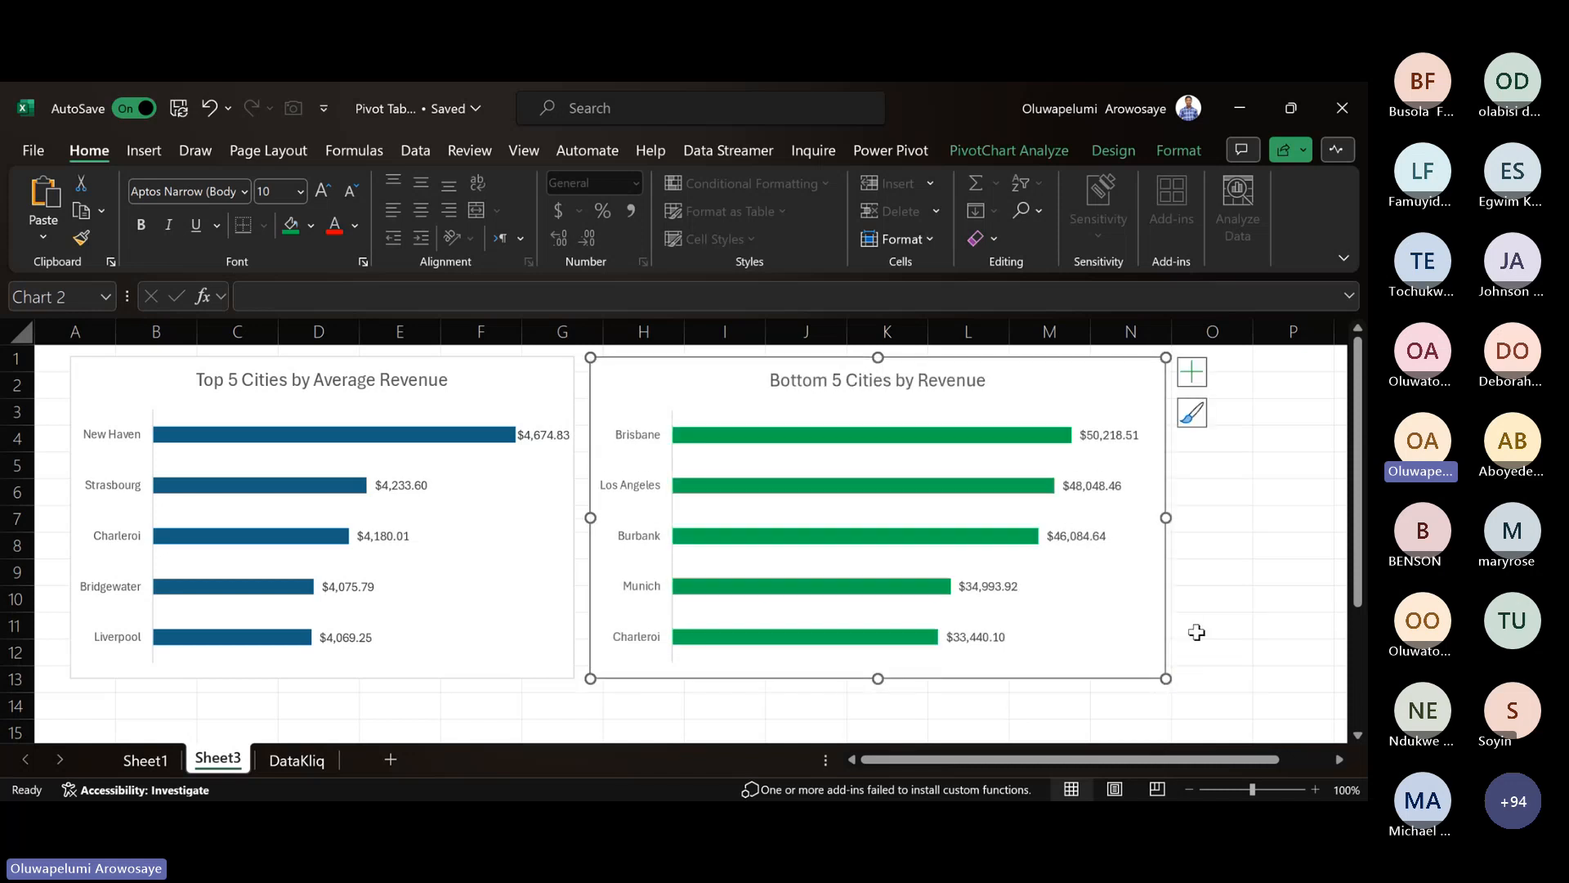
{"action": "left_click", "coordinate": [1268, 567]}
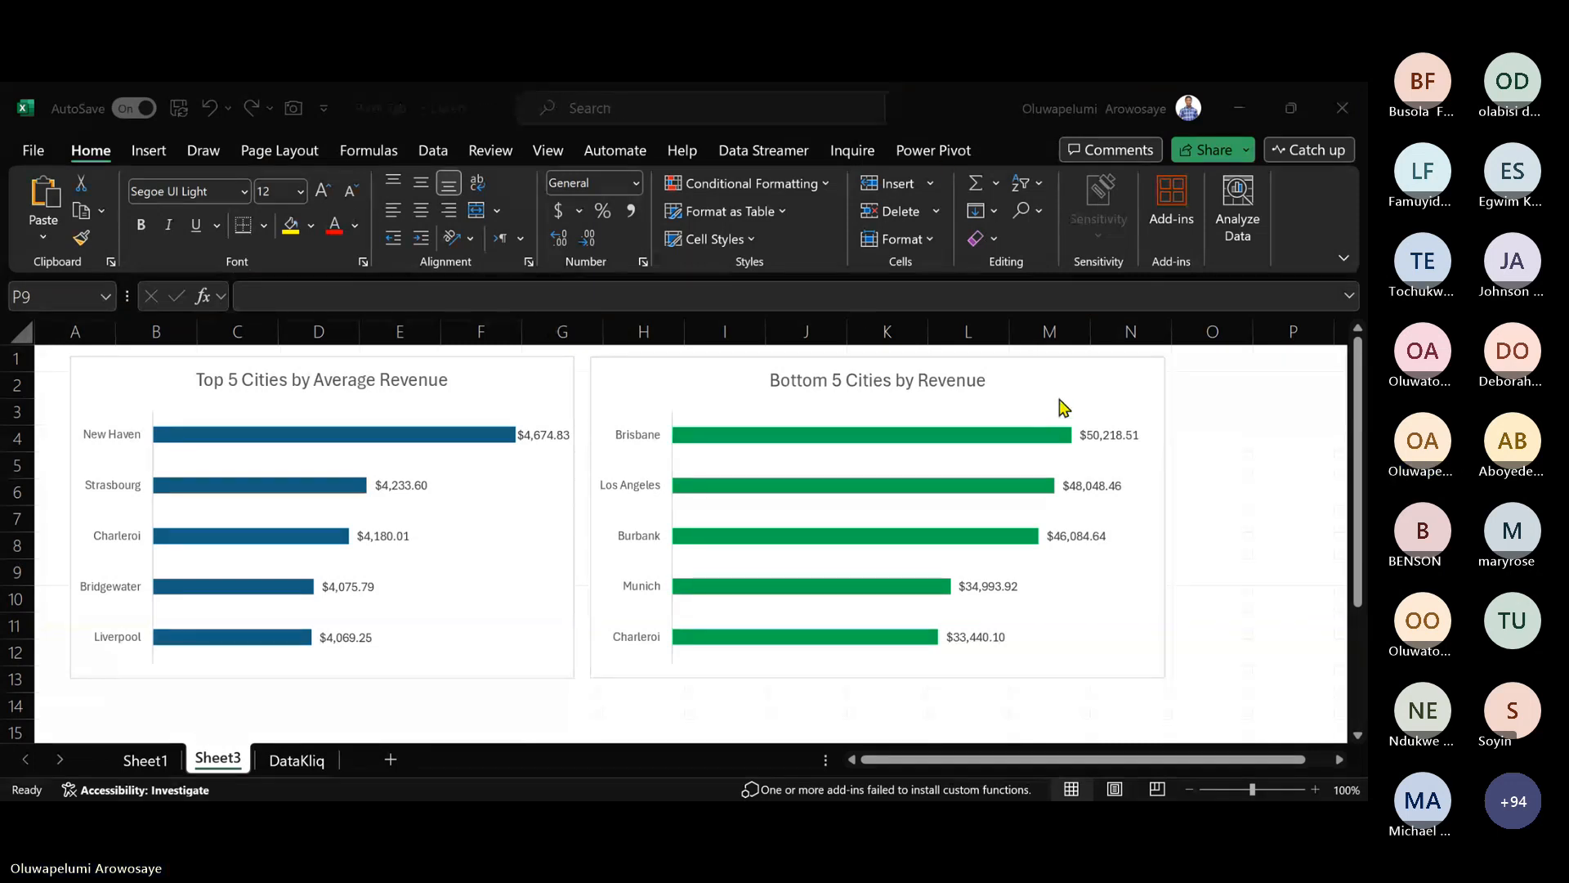
- Insert a Product Status slicer for the Bottom 5 Cities chart and move it to the chart's right edge
{"action": "left_click", "coordinate": [1022, 387]}
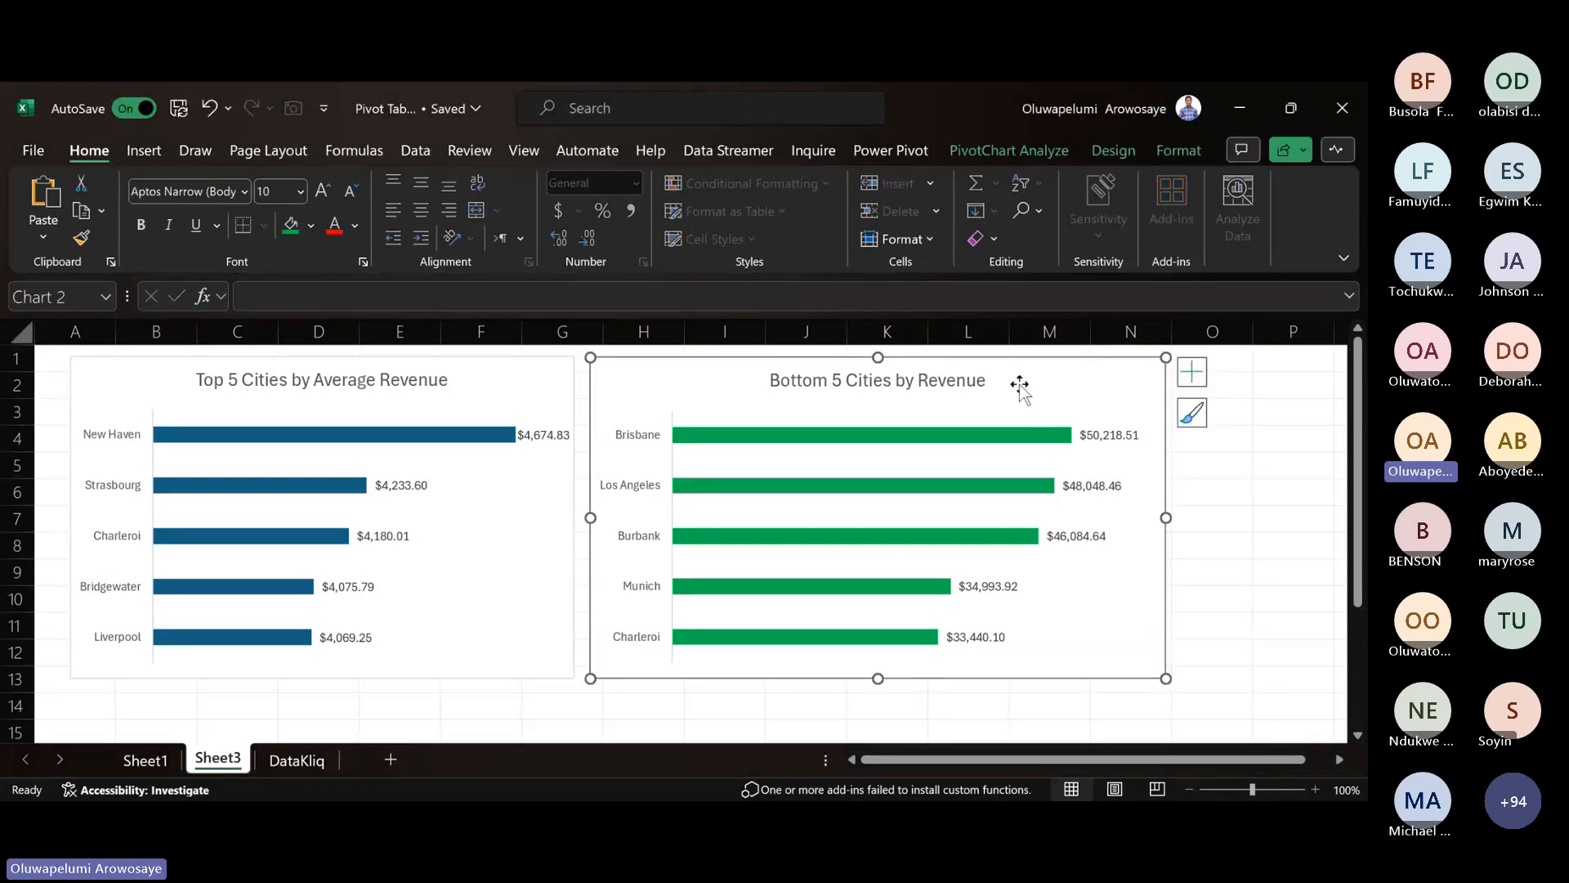
{"action": "left_click", "coordinate": [1029, 152]}
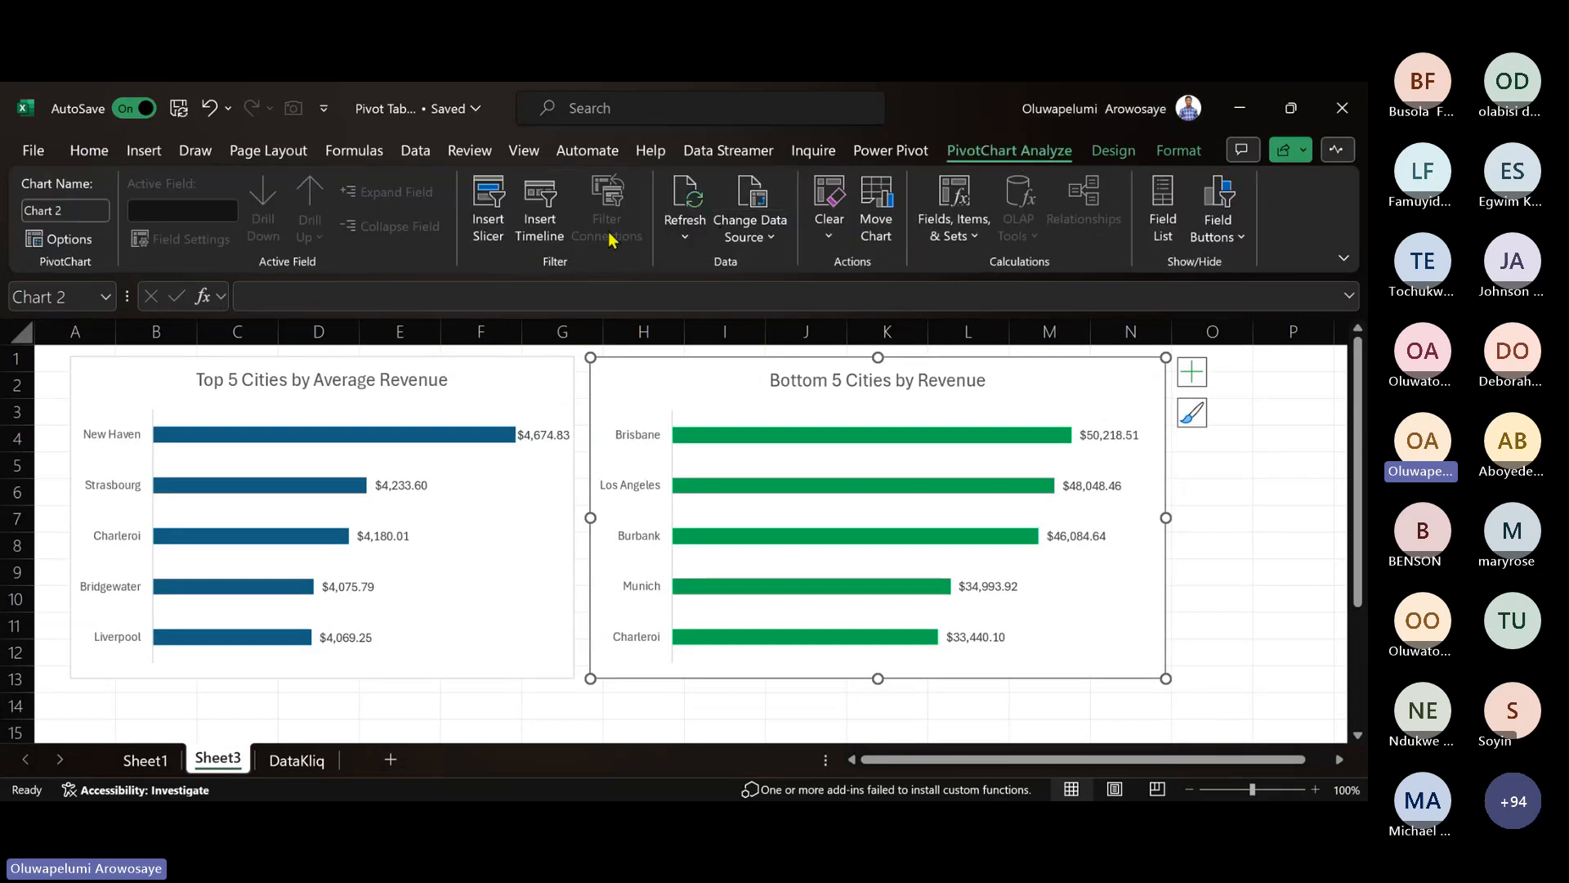
{"action": "left_click", "coordinate": [498, 232]}
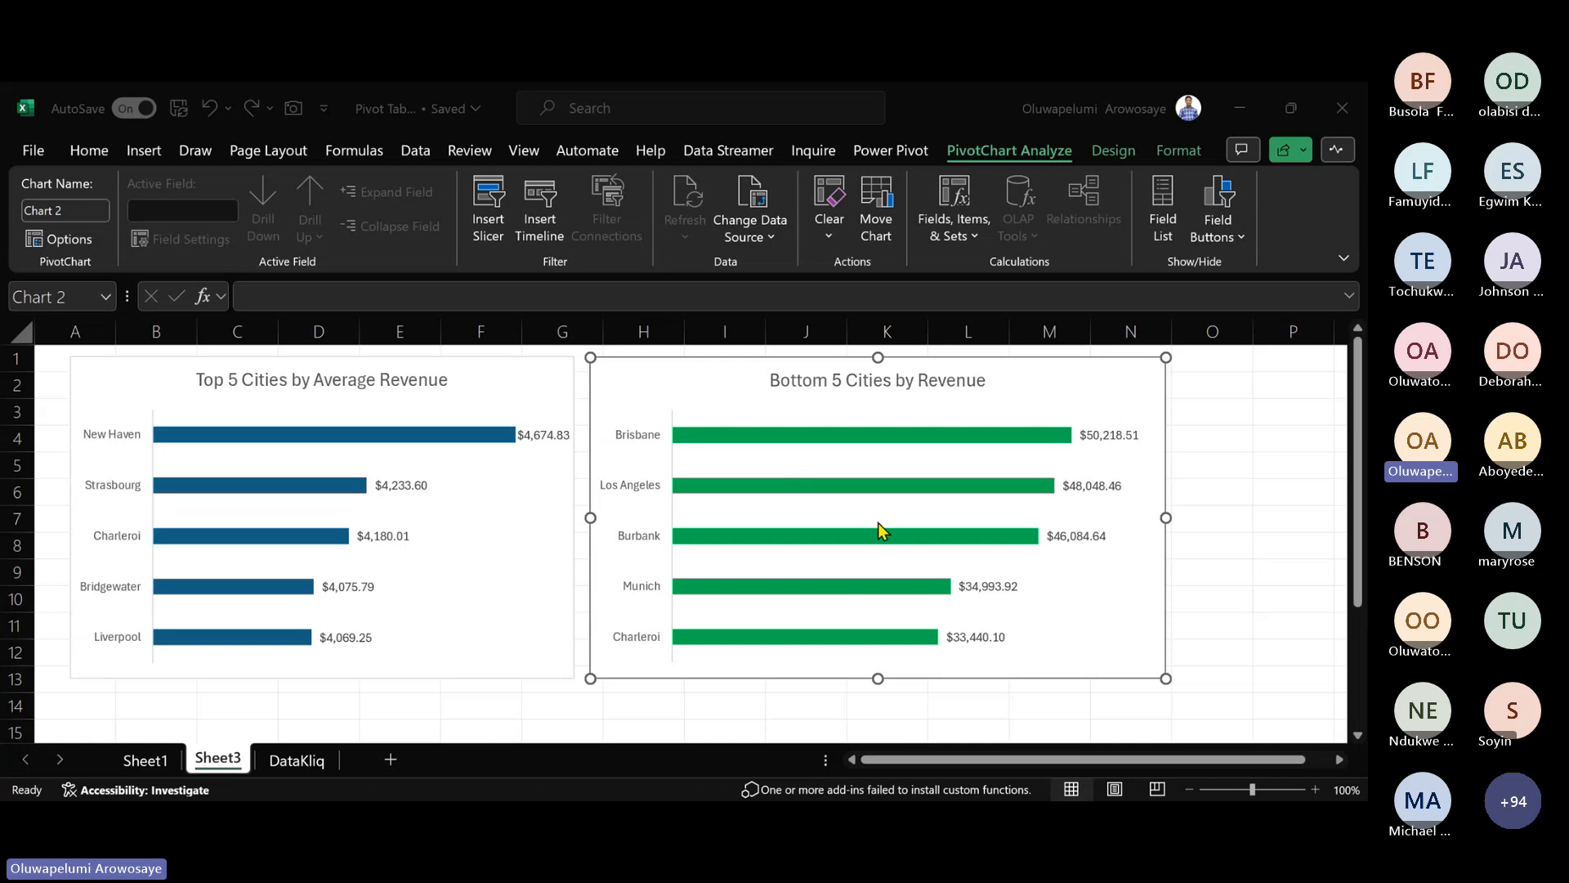
{"action": "left_click", "coordinate": [877, 711]}
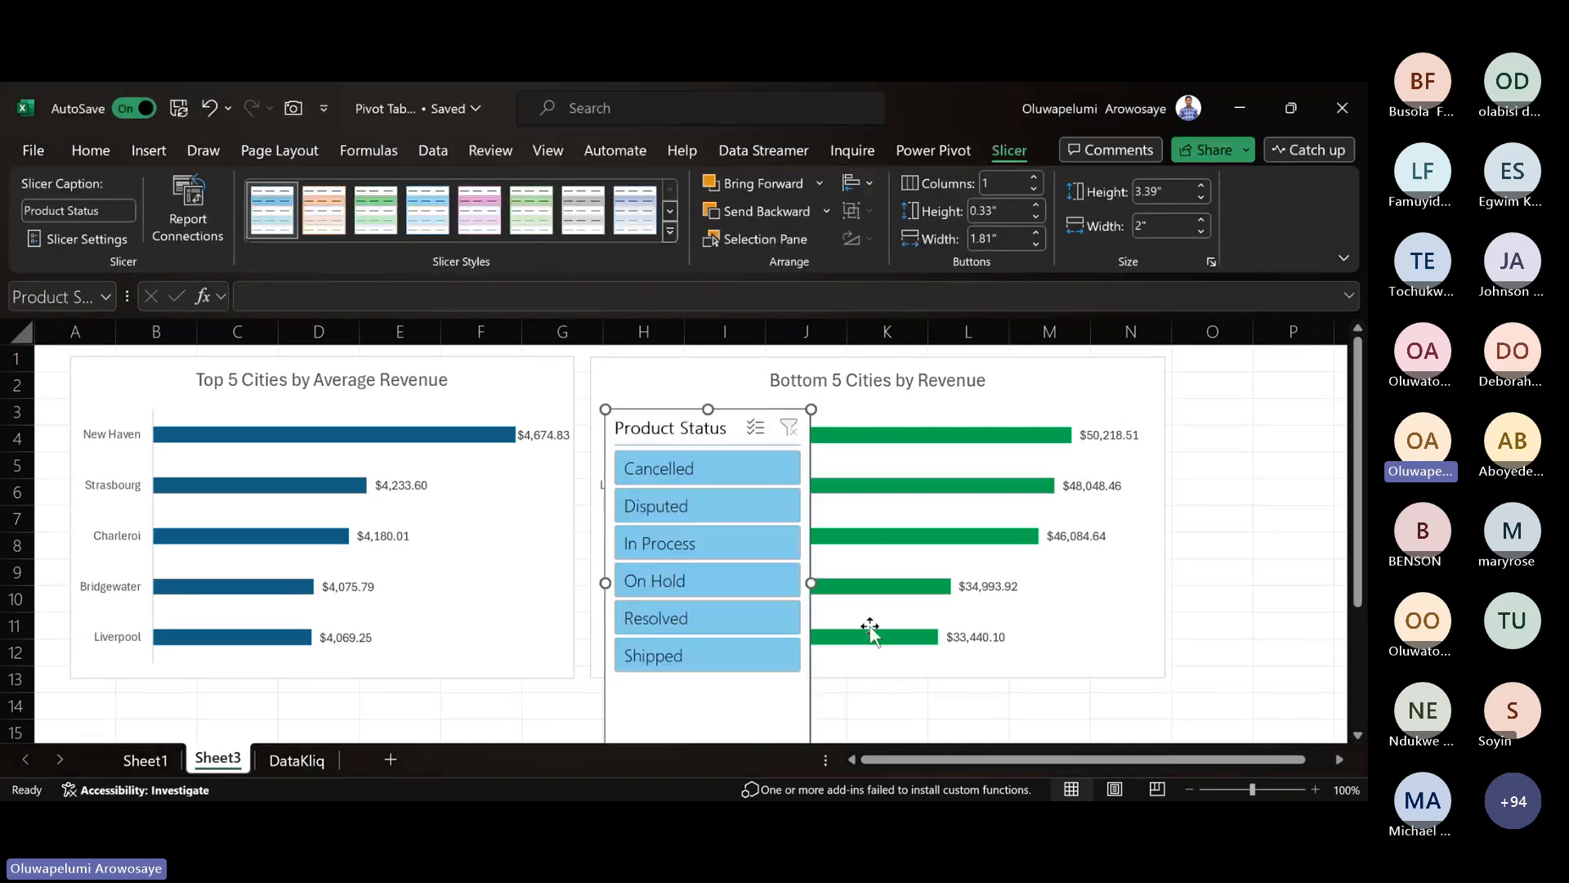
{"action": "left_click_drag", "start_coordinate": [686, 414], "coordinate": [1224, 363]}
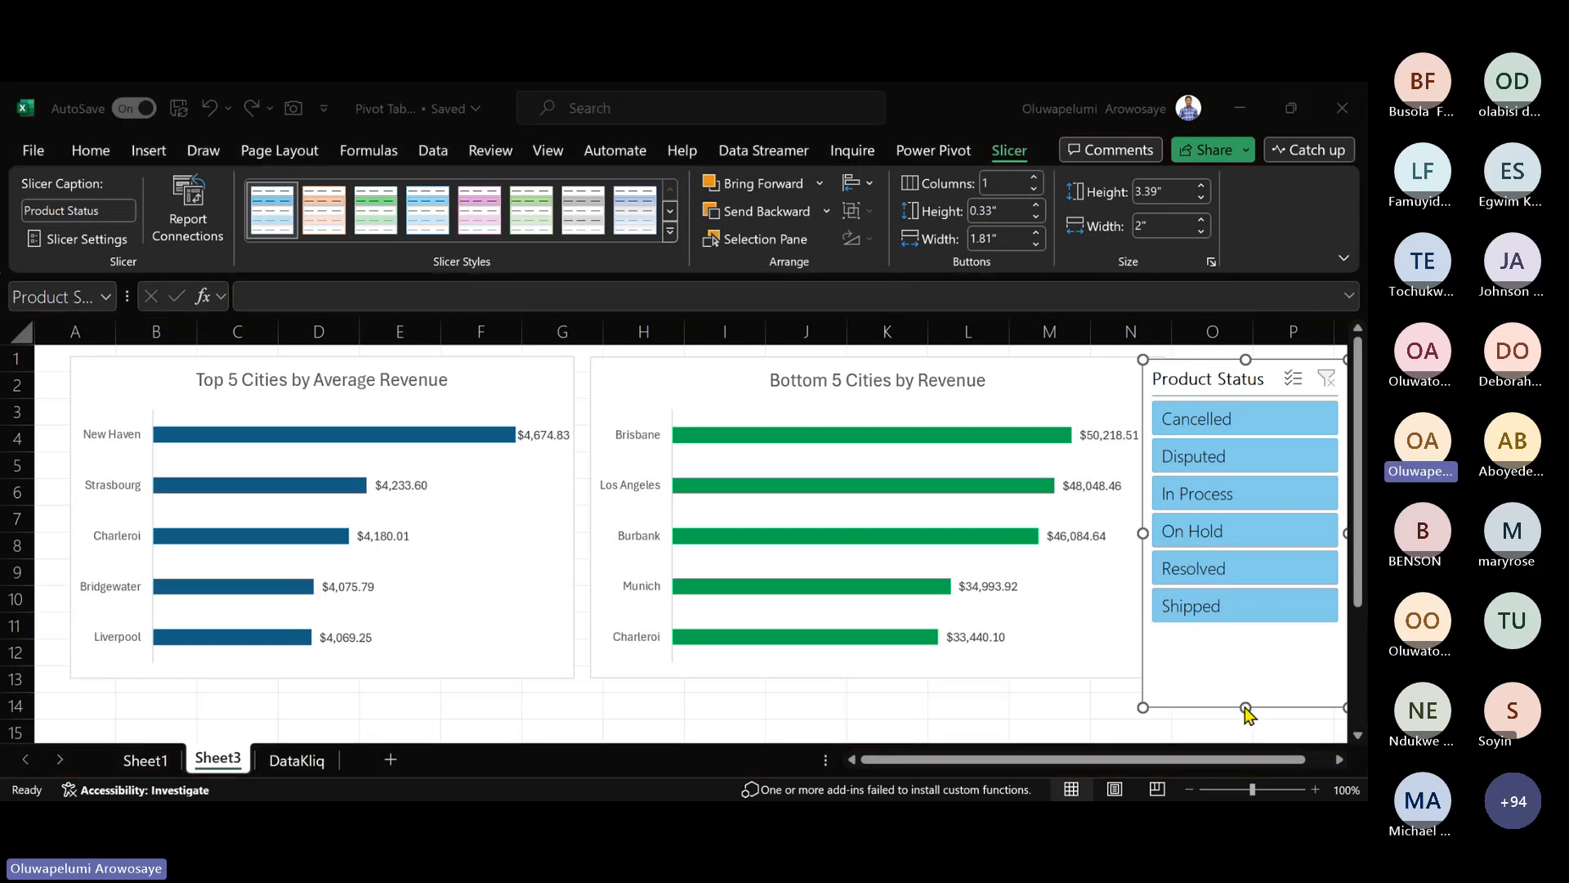
- Test the Product Status slicer on the Bottom 5 Cities chart with Cancelled and Disputed
{"action": "left_click", "coordinate": [1200, 433]}
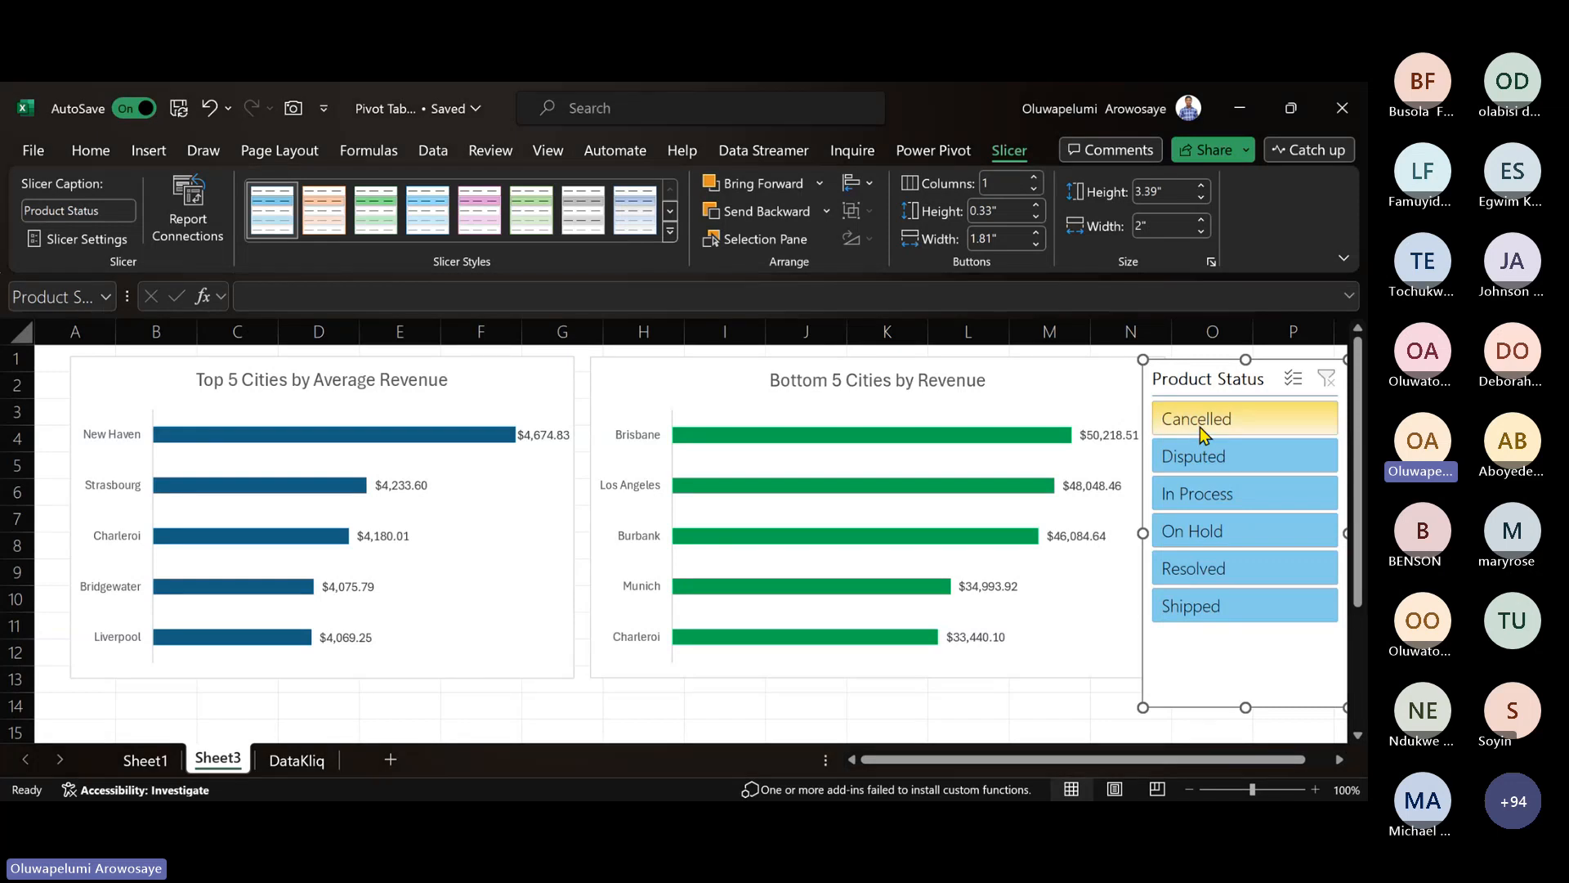
{"action": "left_click", "coordinate": [1199, 429]}
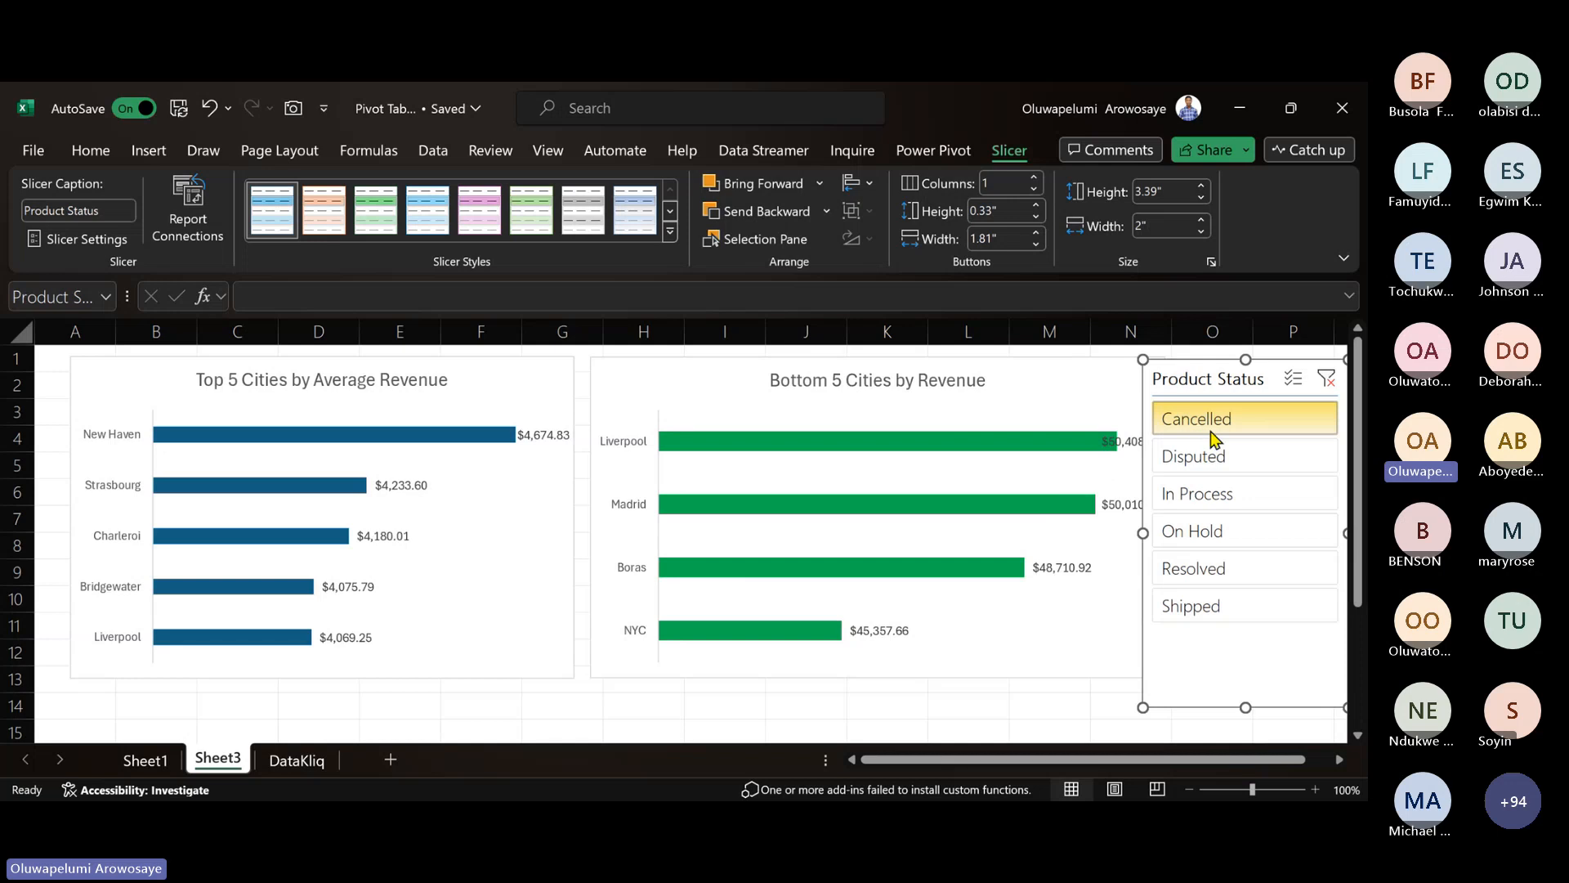
{"action": "left_click", "coordinate": [1222, 469]}
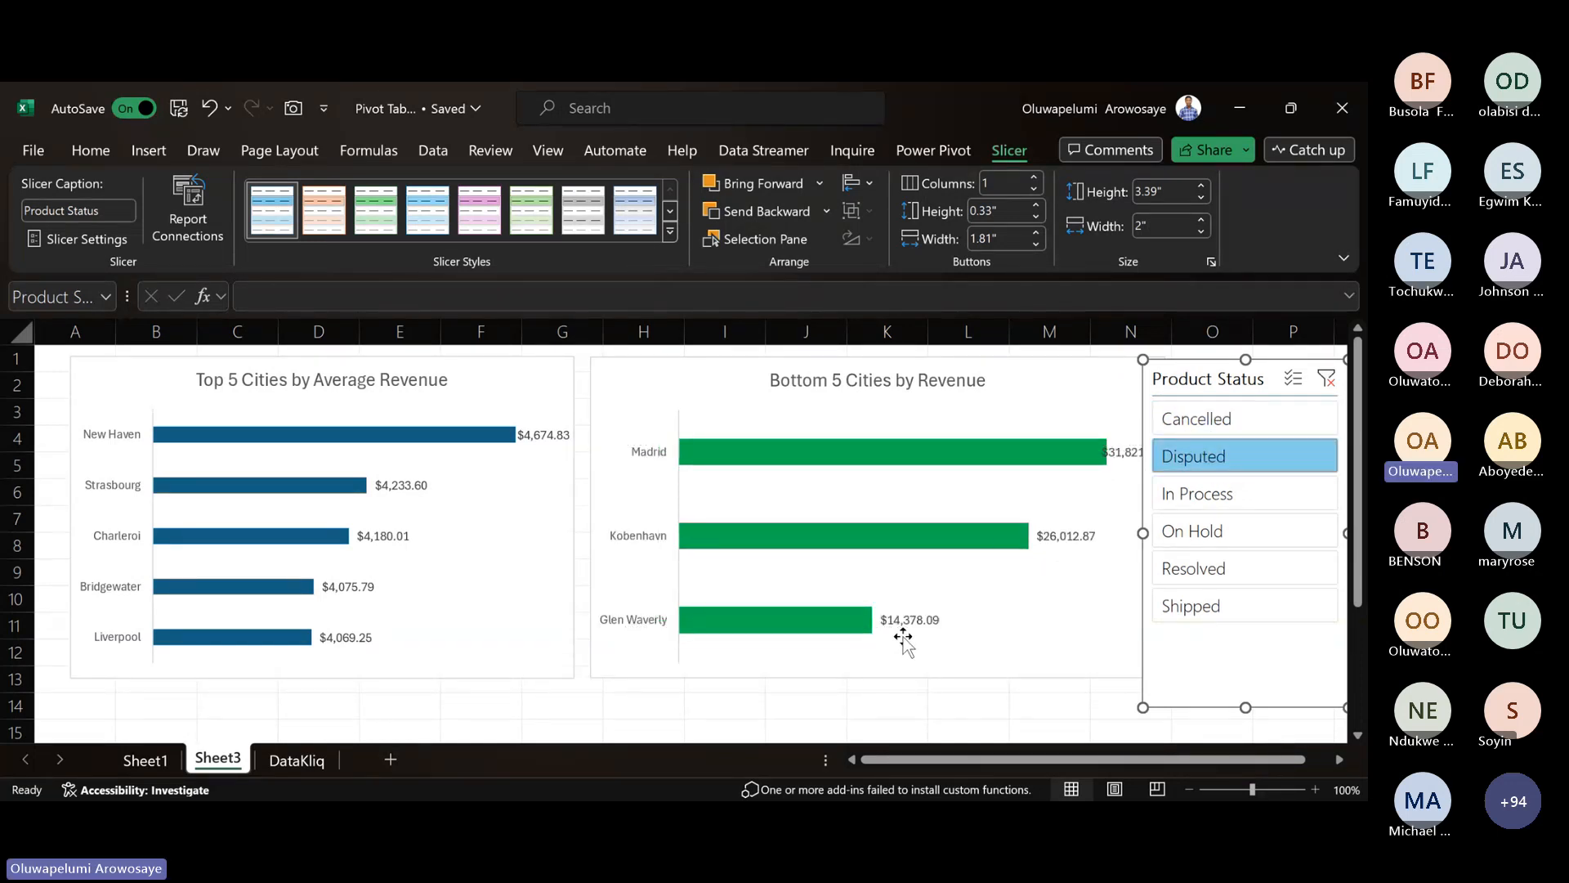
- Move the Product Status slicer clear of the Bottom 5 Cities chart and filter by Cancelled, In Process and finally On Hold
{"action": "left_click_drag", "start_coordinate": [910, 760], "coordinate": [948, 760]}
{"action": "left_click_drag", "start_coordinate": [1124, 370], "coordinate": [1161, 367]}
{"action": "left_click", "coordinate": [1134, 426]}
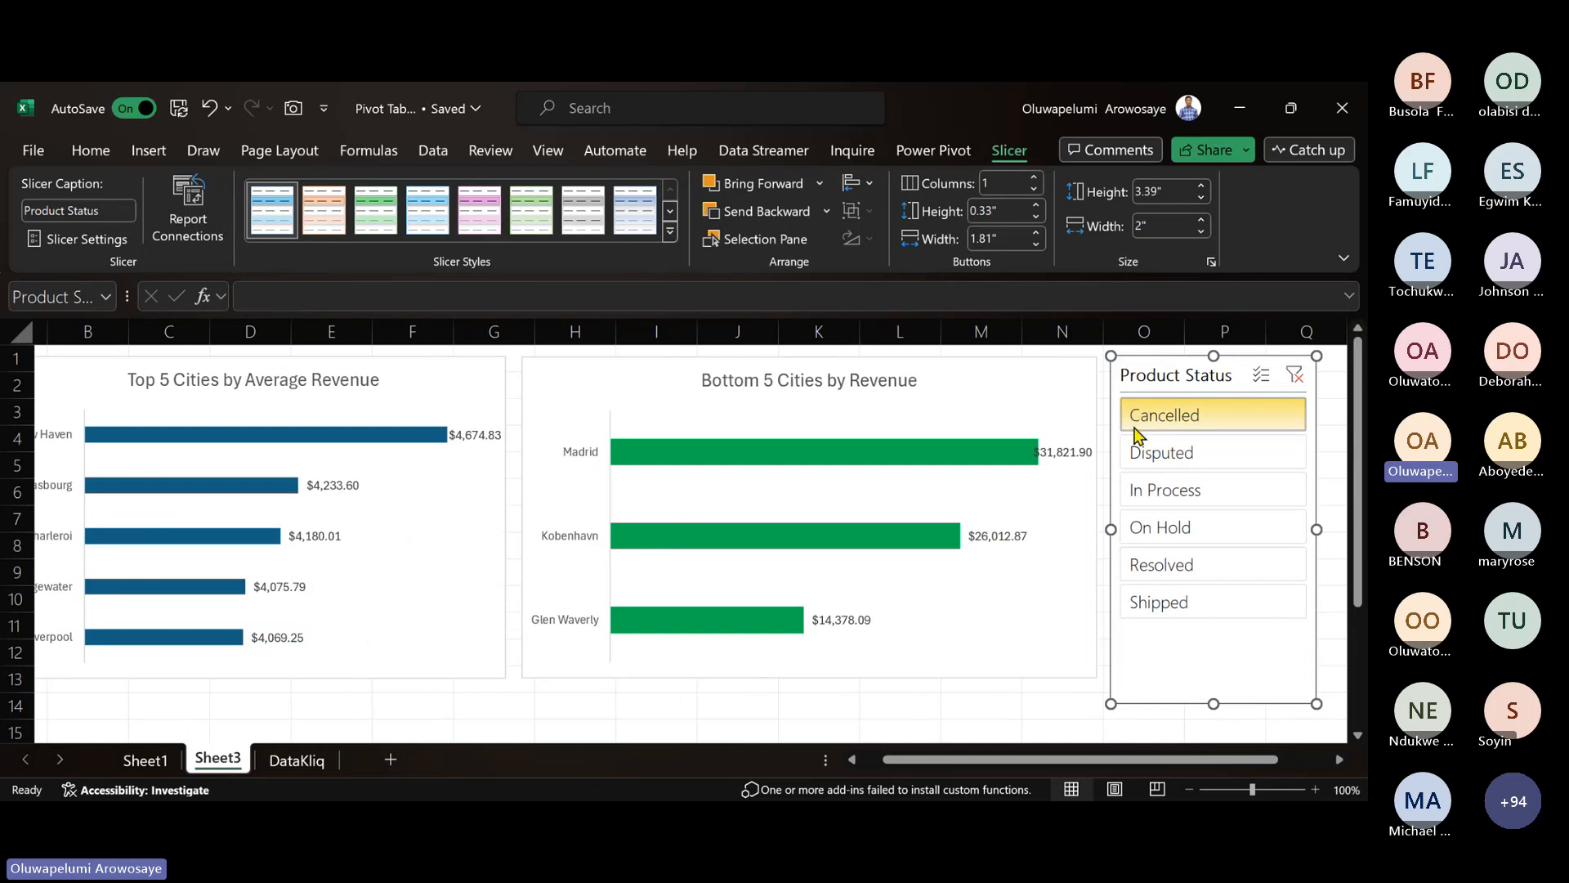
{"action": "left_click", "coordinate": [1149, 499]}
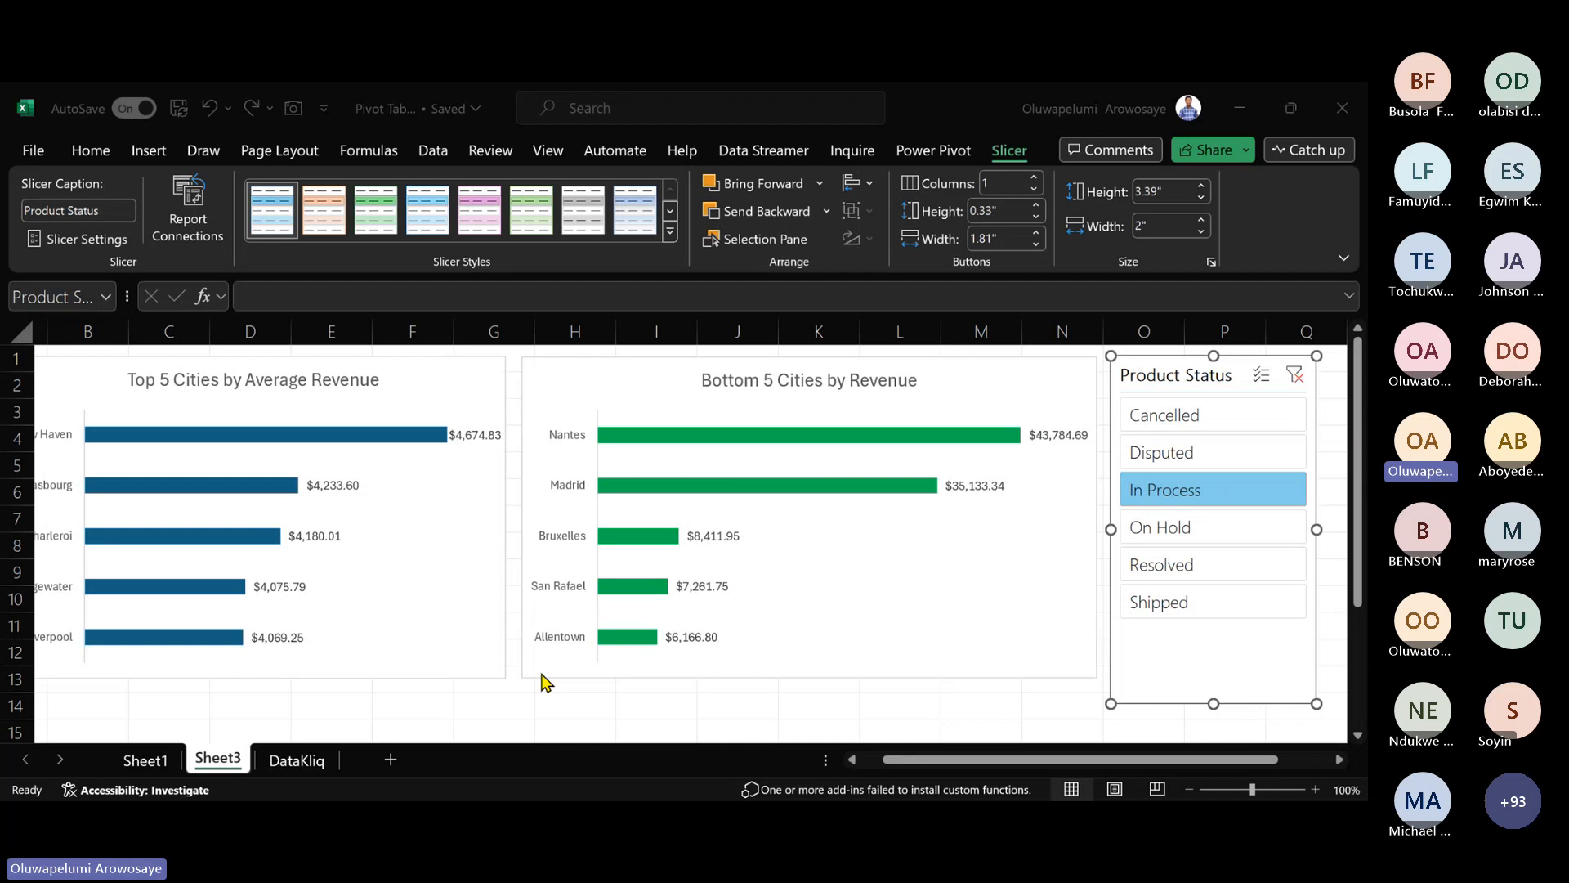
{"action": "left_click", "coordinate": [1202, 490]}
{"action": "left_click", "coordinate": [1203, 434]}
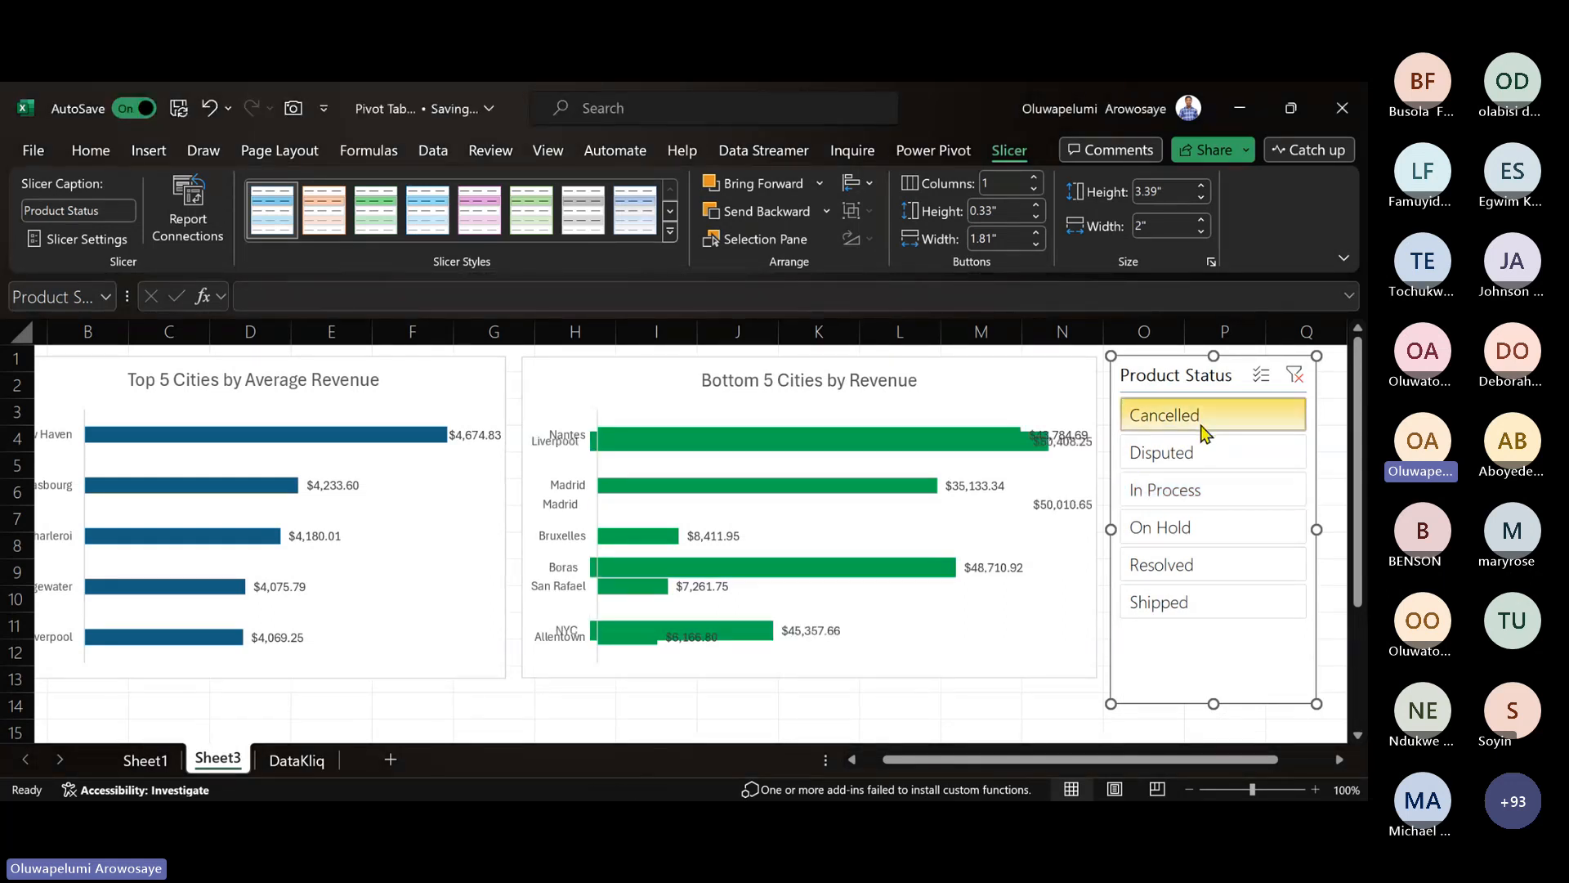
{"action": "left_click", "coordinate": [1200, 533]}
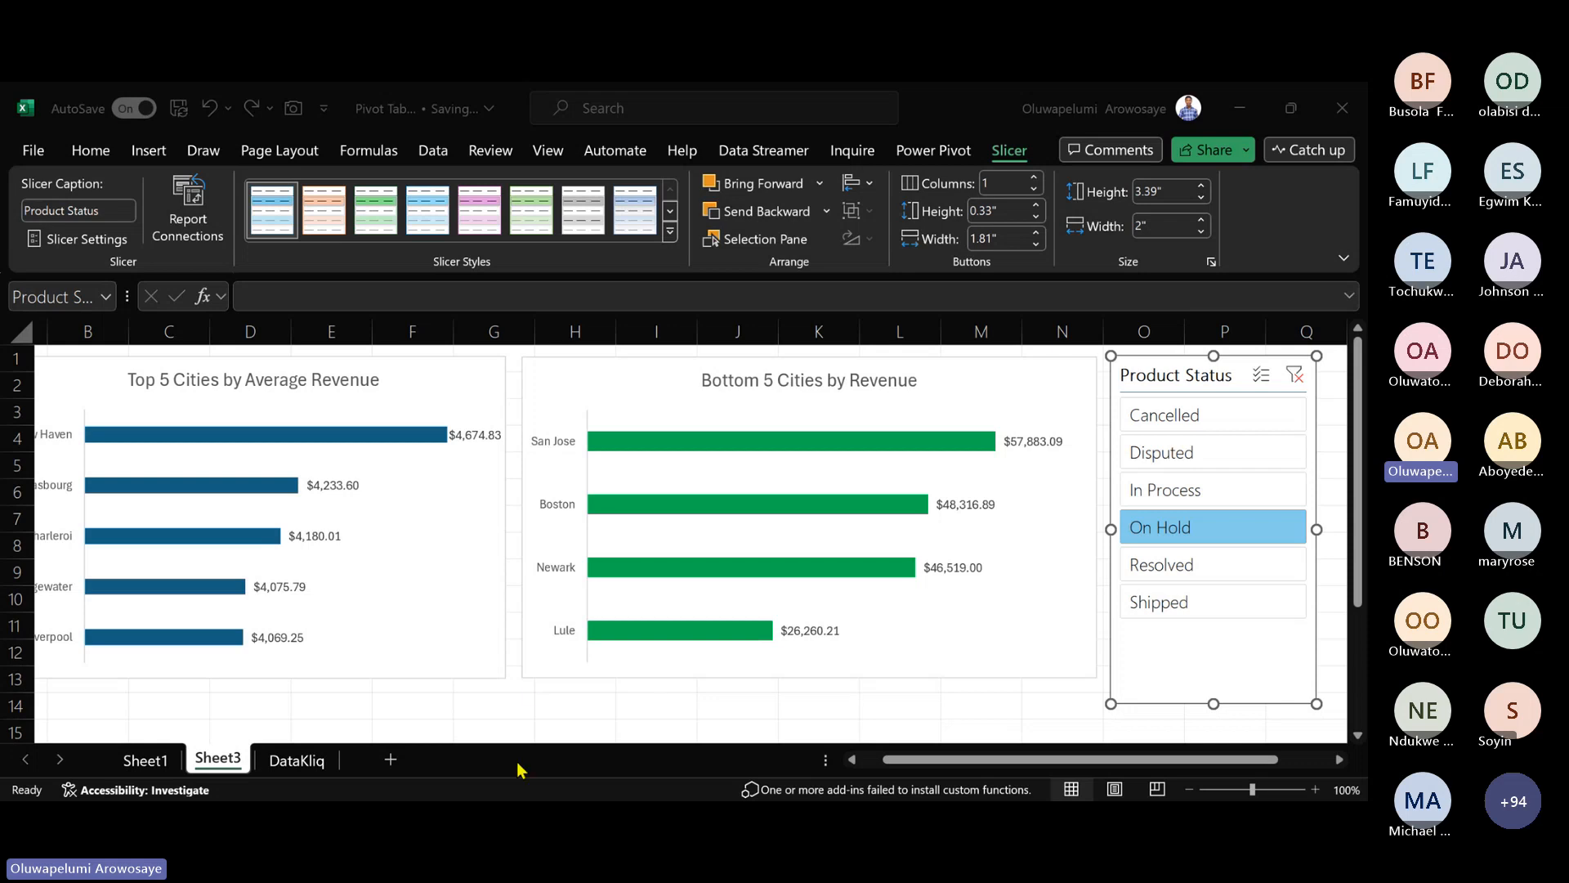
- Open the report connections of the Product Status slicer to see which PivotTables it can control
{"action": "left_click", "coordinate": [525, 685]}
{"action": "left_click", "coordinate": [165, 218]}
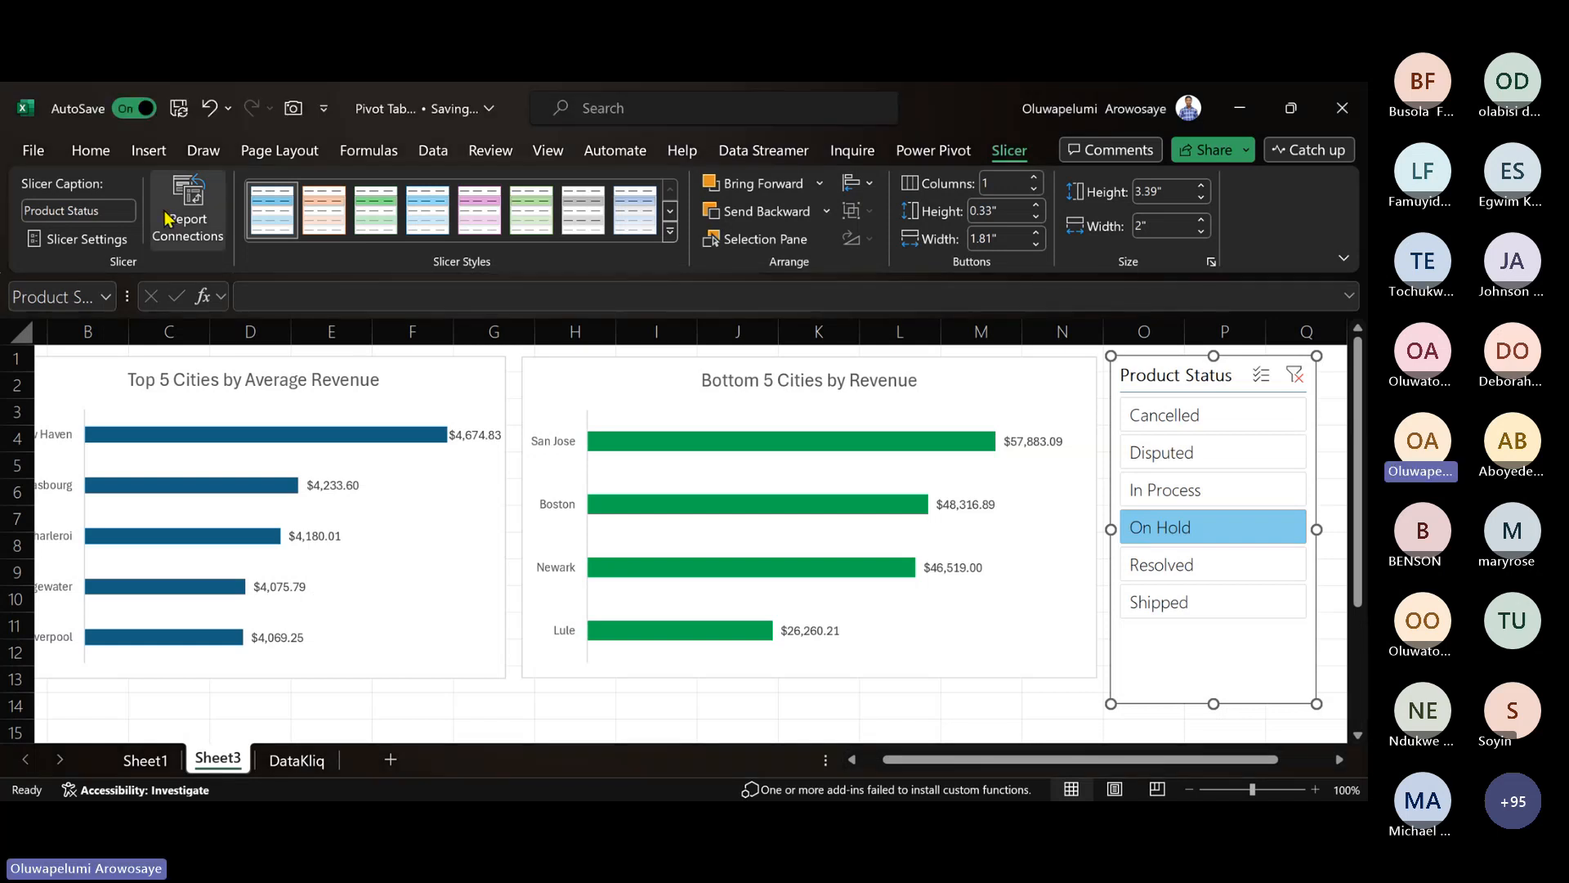
{"action": "left_click", "coordinate": [166, 218]}
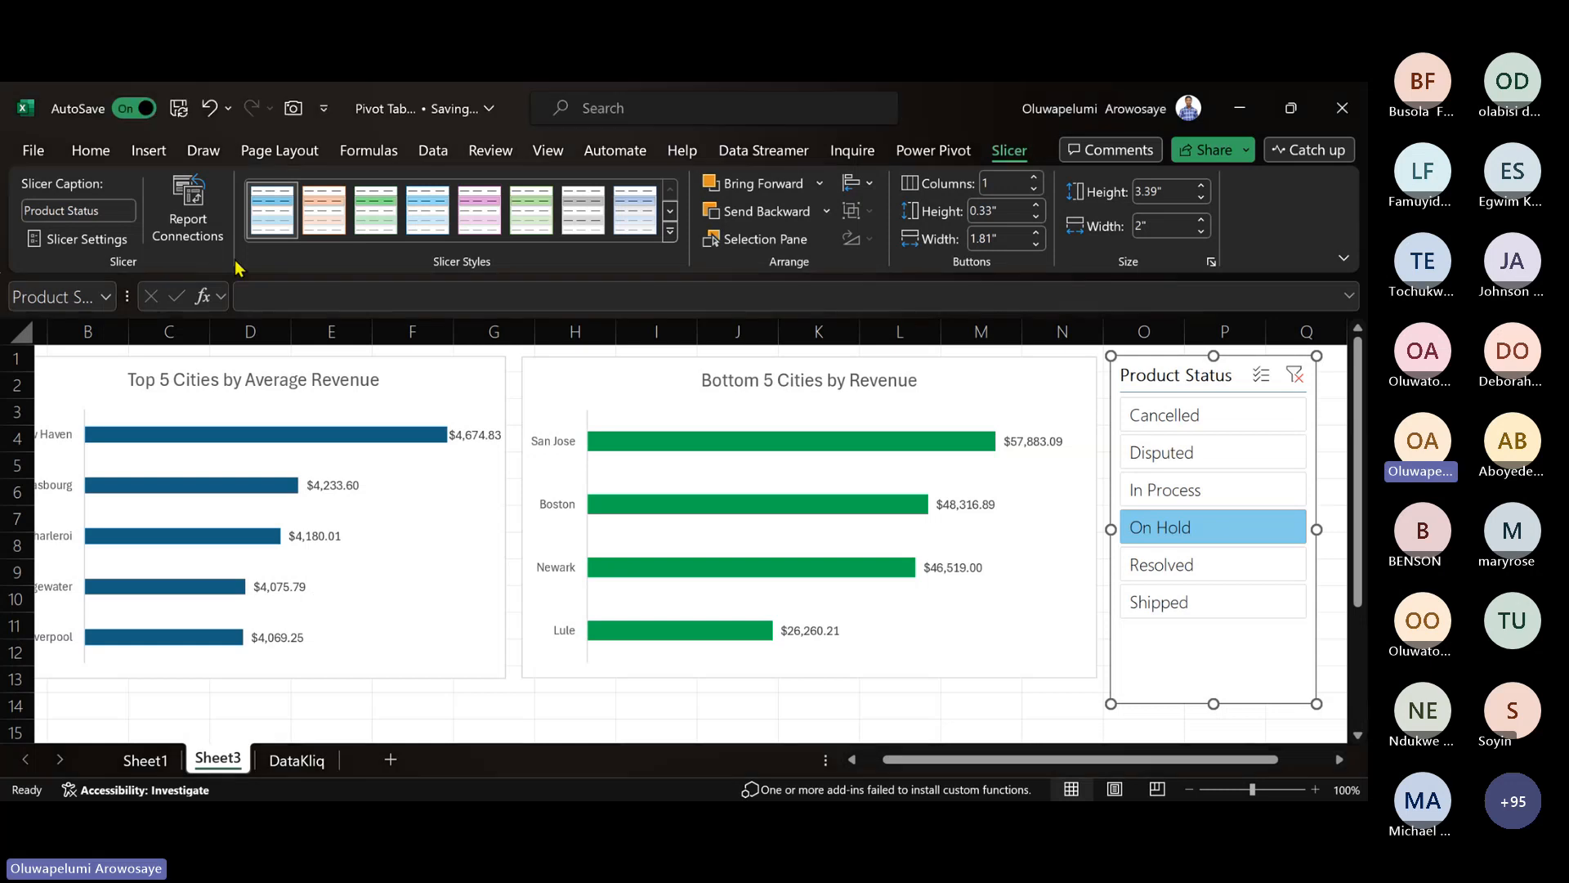
{"action": "left_click", "coordinate": [211, 235]}
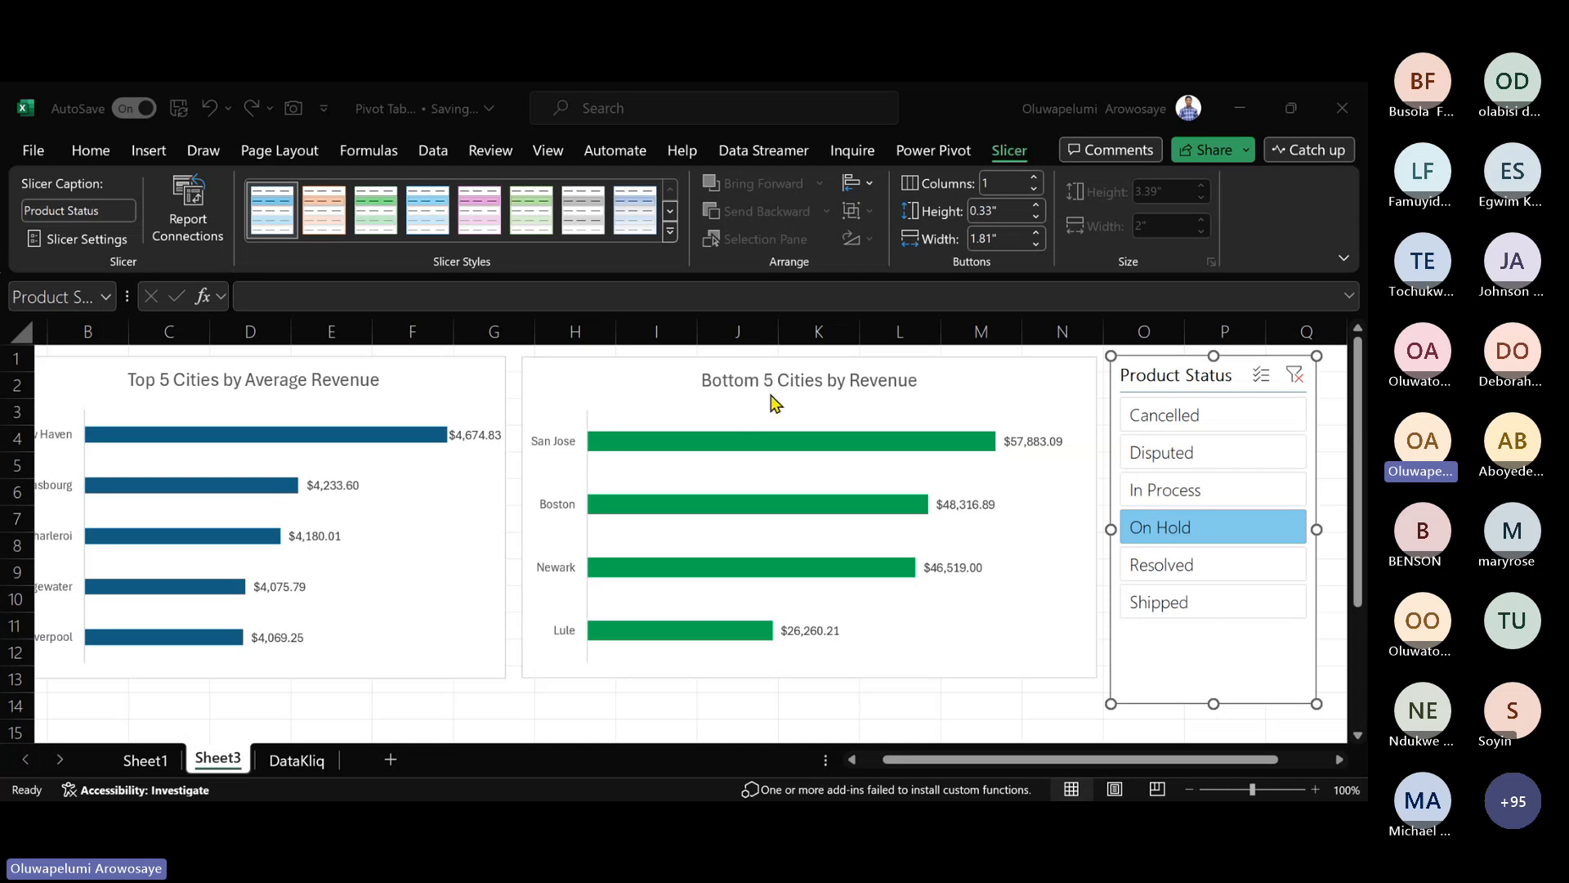
- Check the PivotTable names of the Revenue by Country and Top 5 City tables on Sheet1
{"action": "left_click", "coordinate": [167, 760]}
{"action": "left_click", "coordinate": [181, 465]}
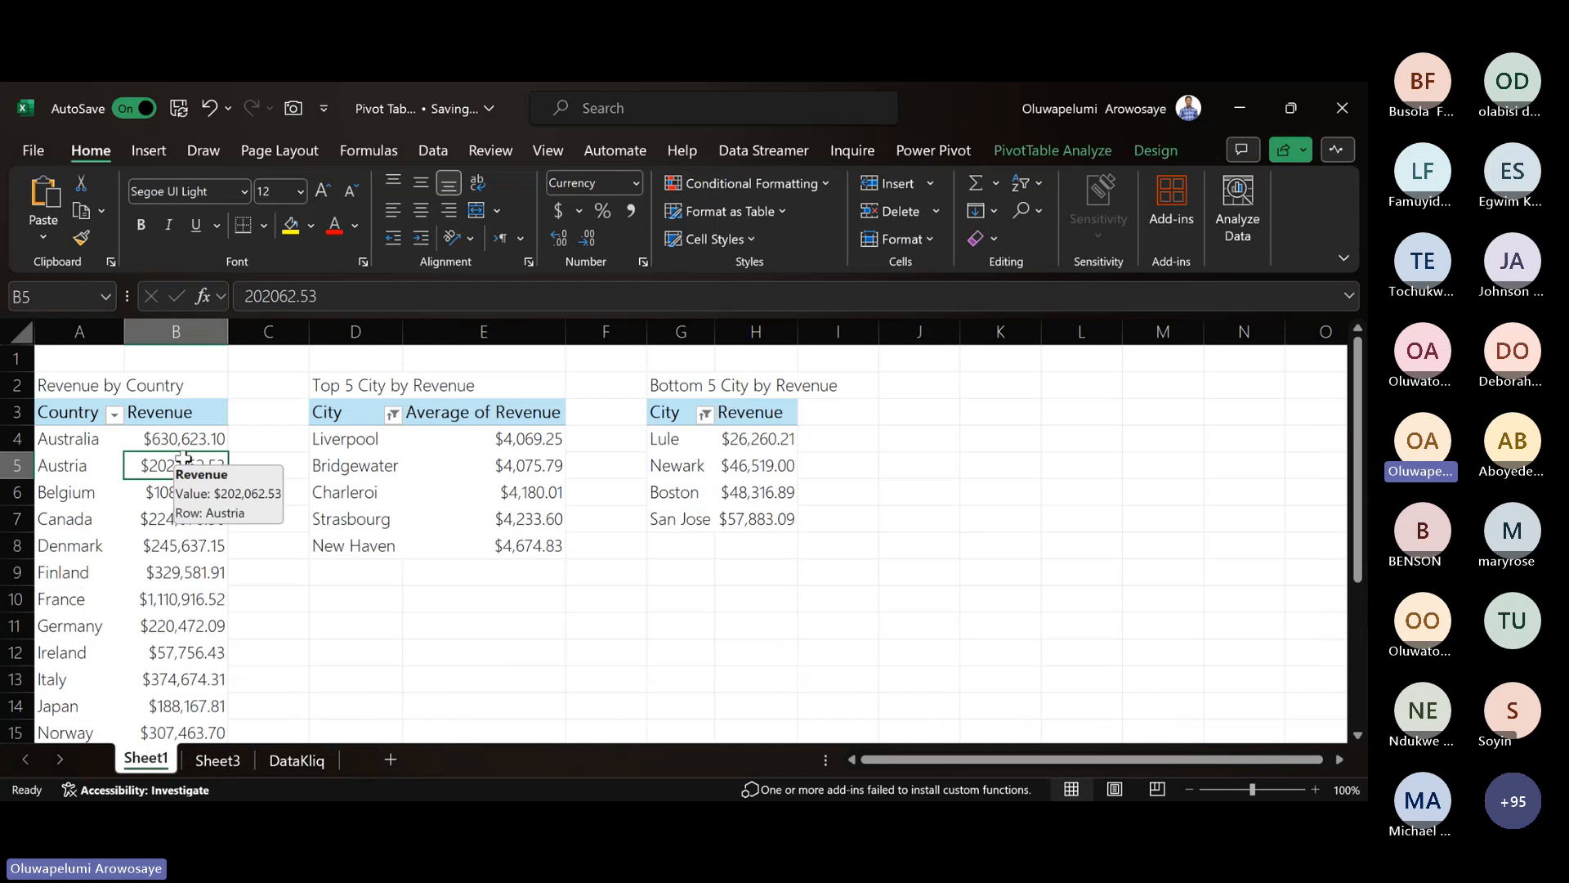
{"action": "left_click", "coordinate": [1053, 152]}
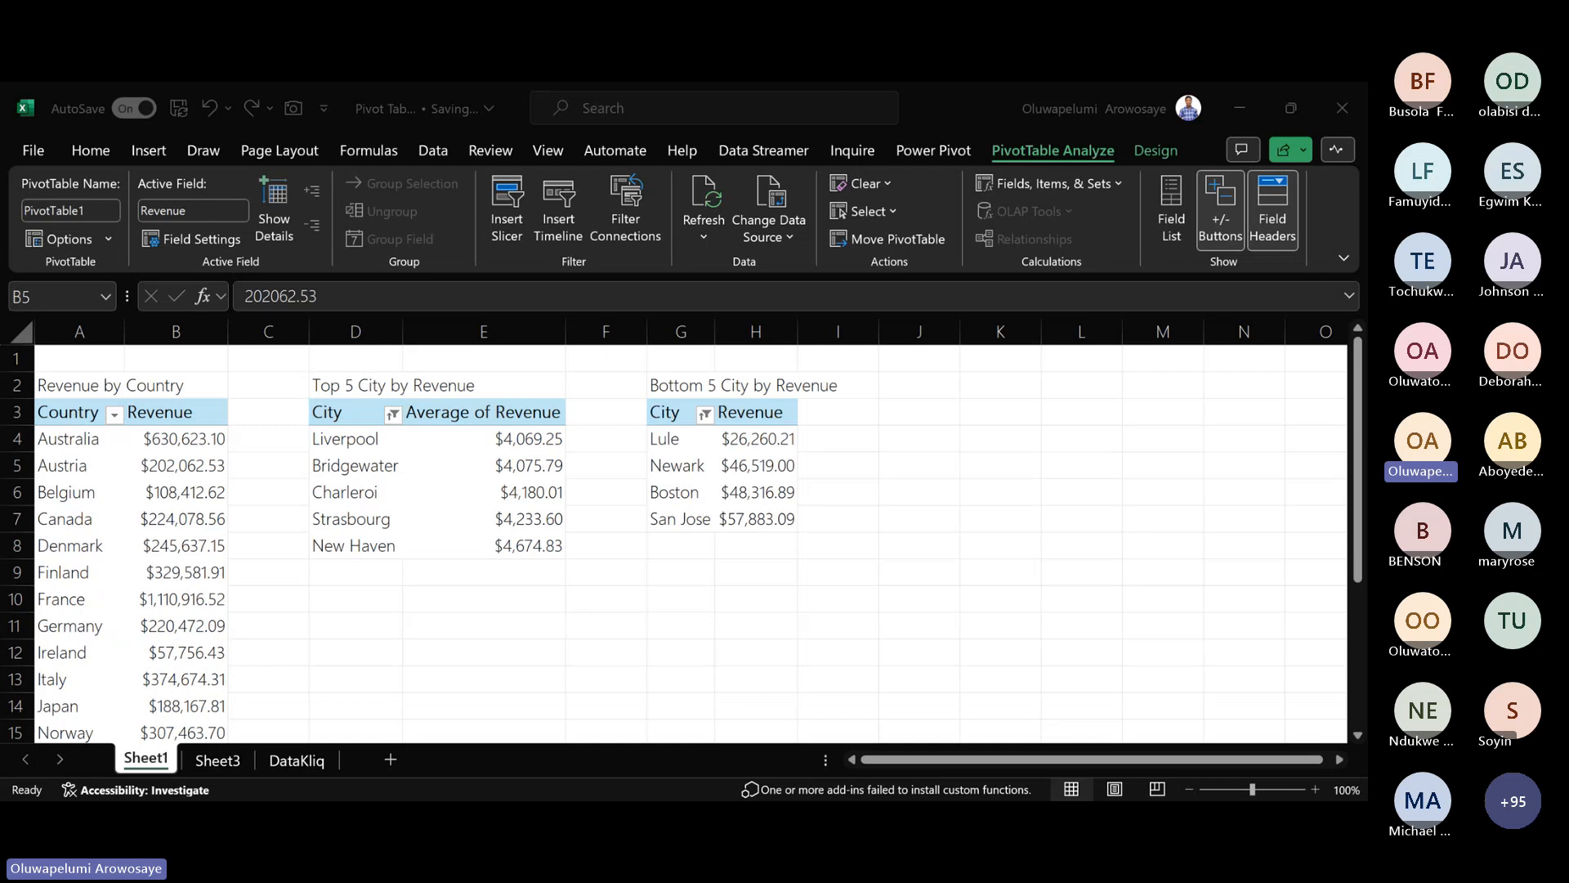
{"action": "left_click", "coordinate": [360, 466]}
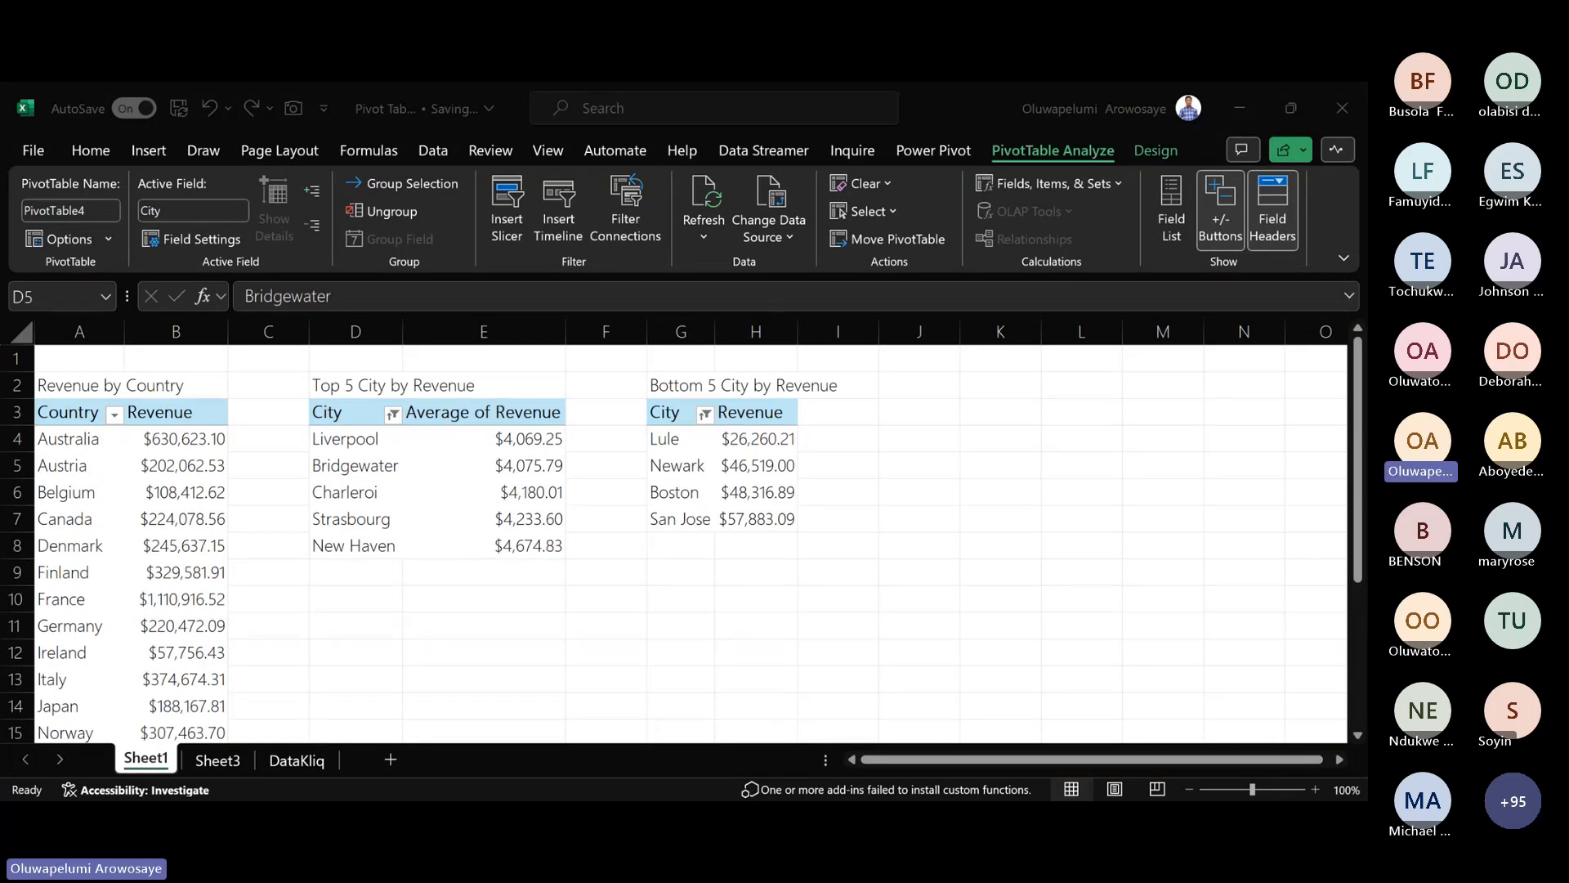
{"action": "left_click", "coordinate": [532, 652]}
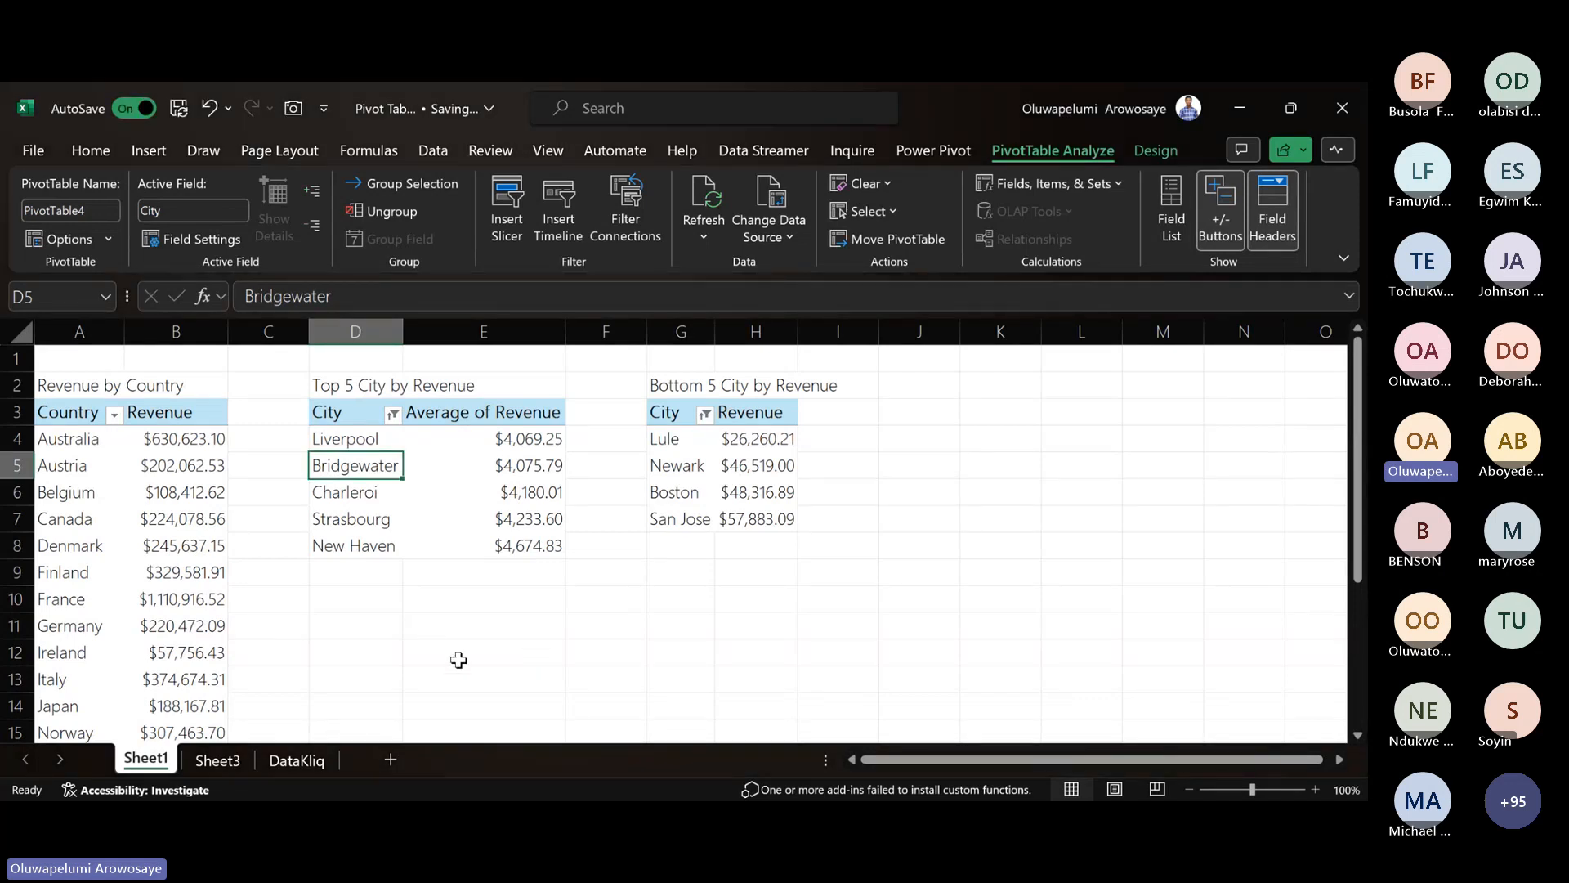
- Connect the Product Status slicer on Sheet3 to the Top 5 Cities PivotTable as well, so it filters both charts
{"action": "left_click", "coordinate": [226, 771]}
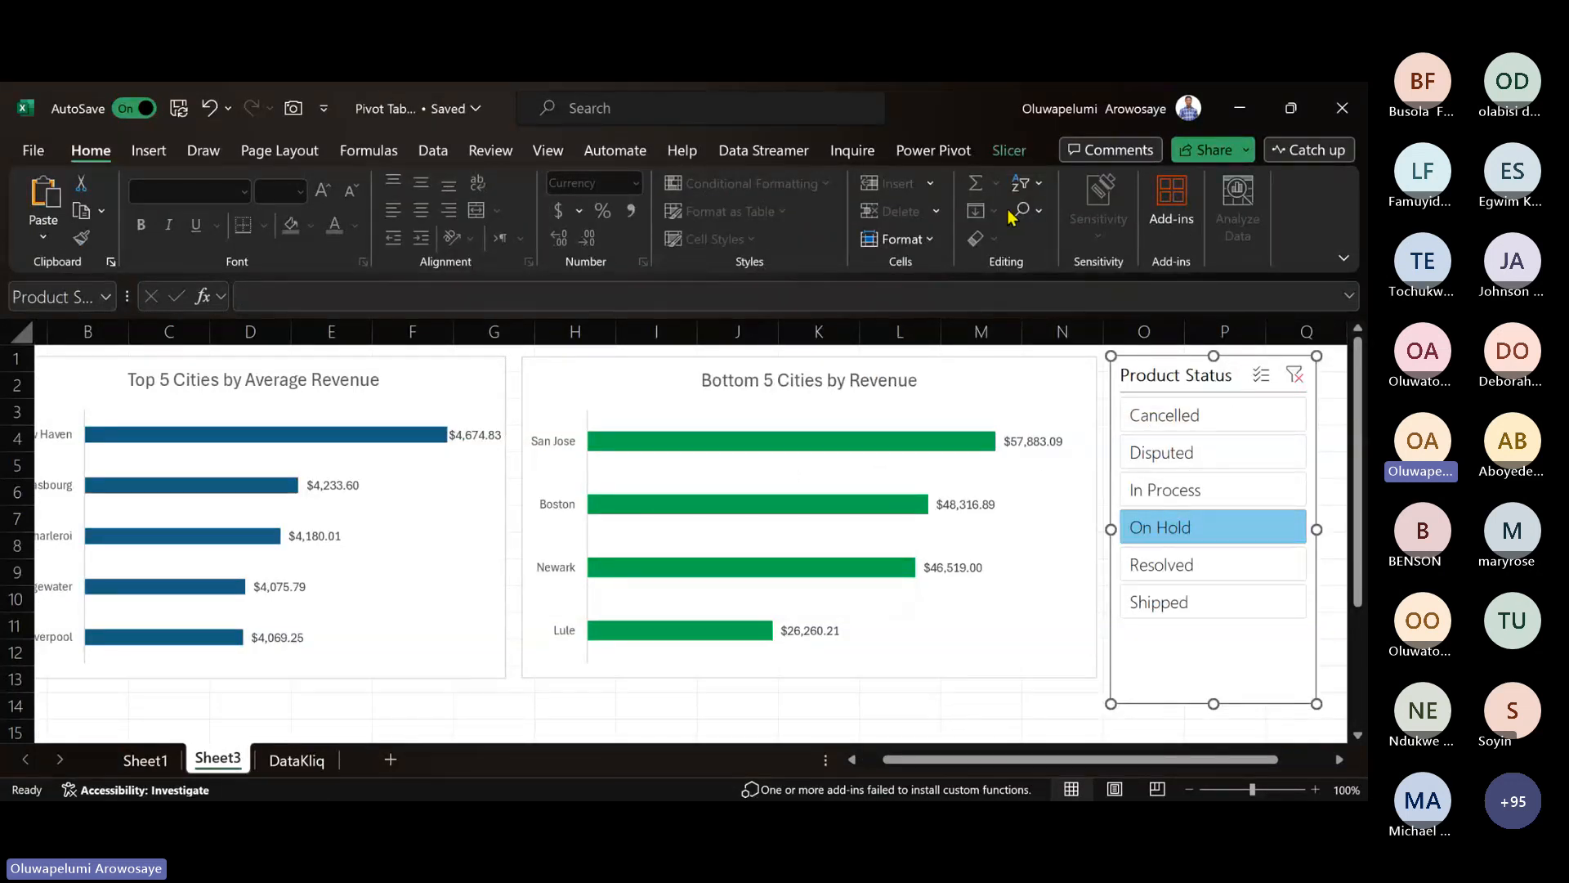
{"action": "left_click", "coordinate": [1010, 154]}
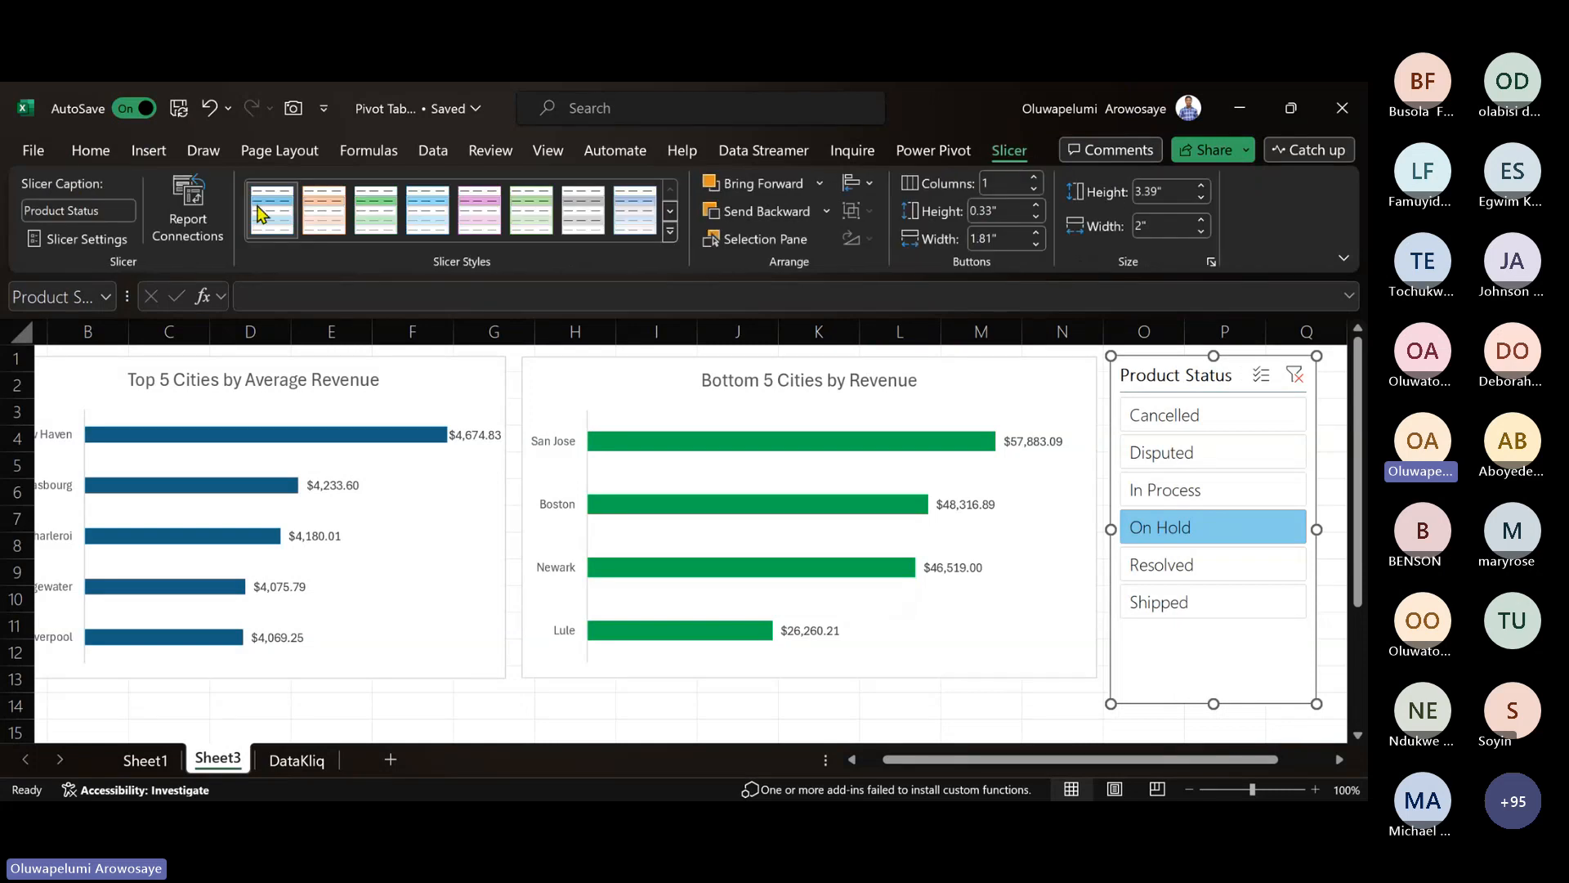
{"action": "left_click", "coordinate": [188, 208]}
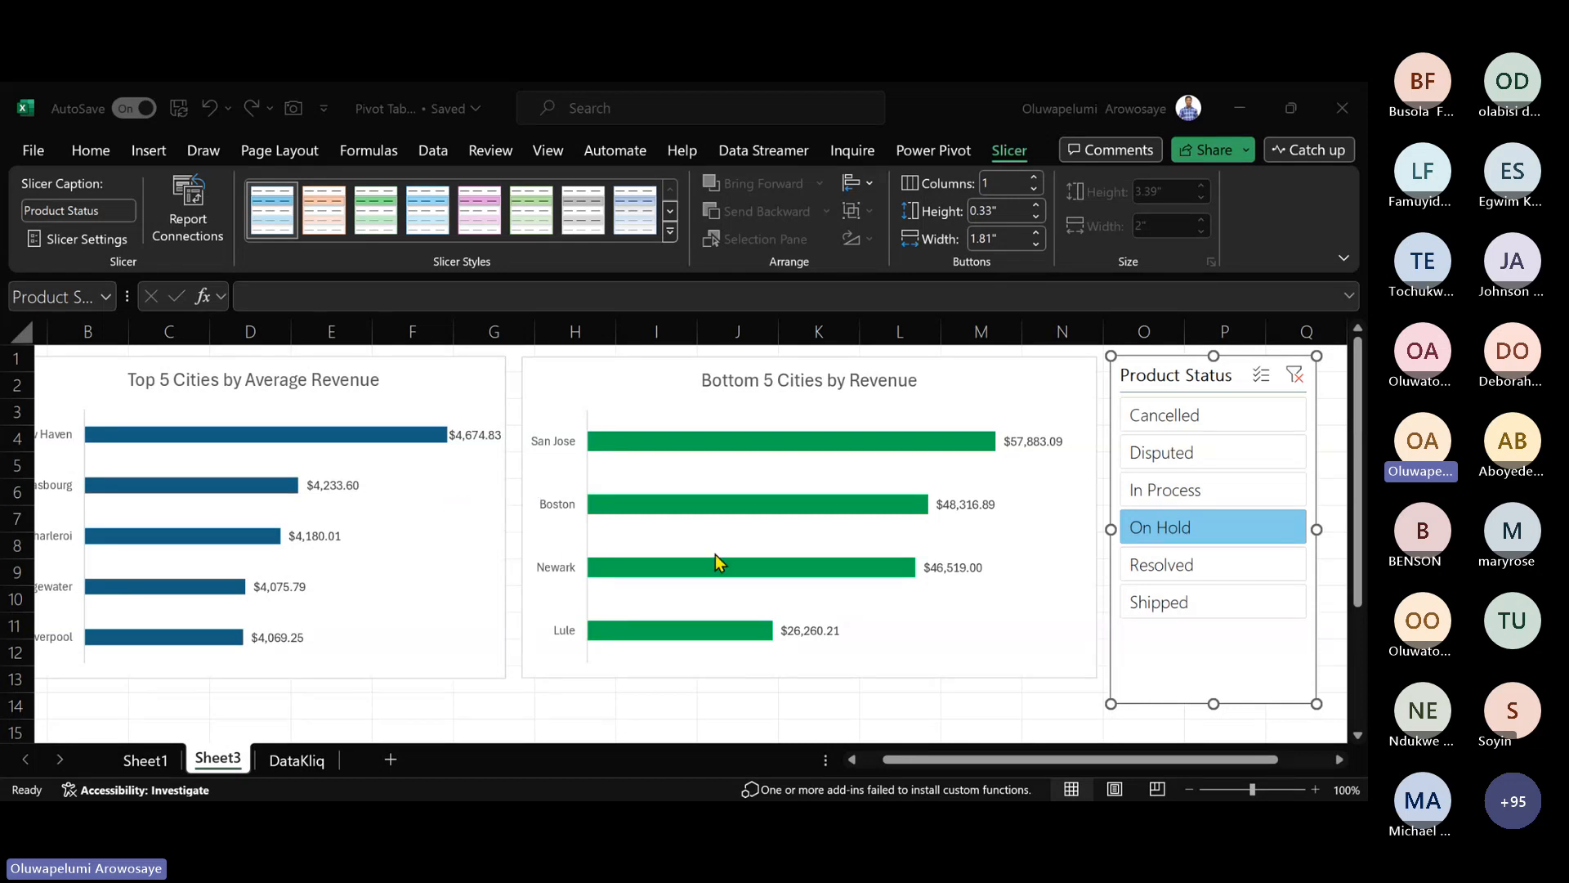
{"action": "key", "text": "Escape"}
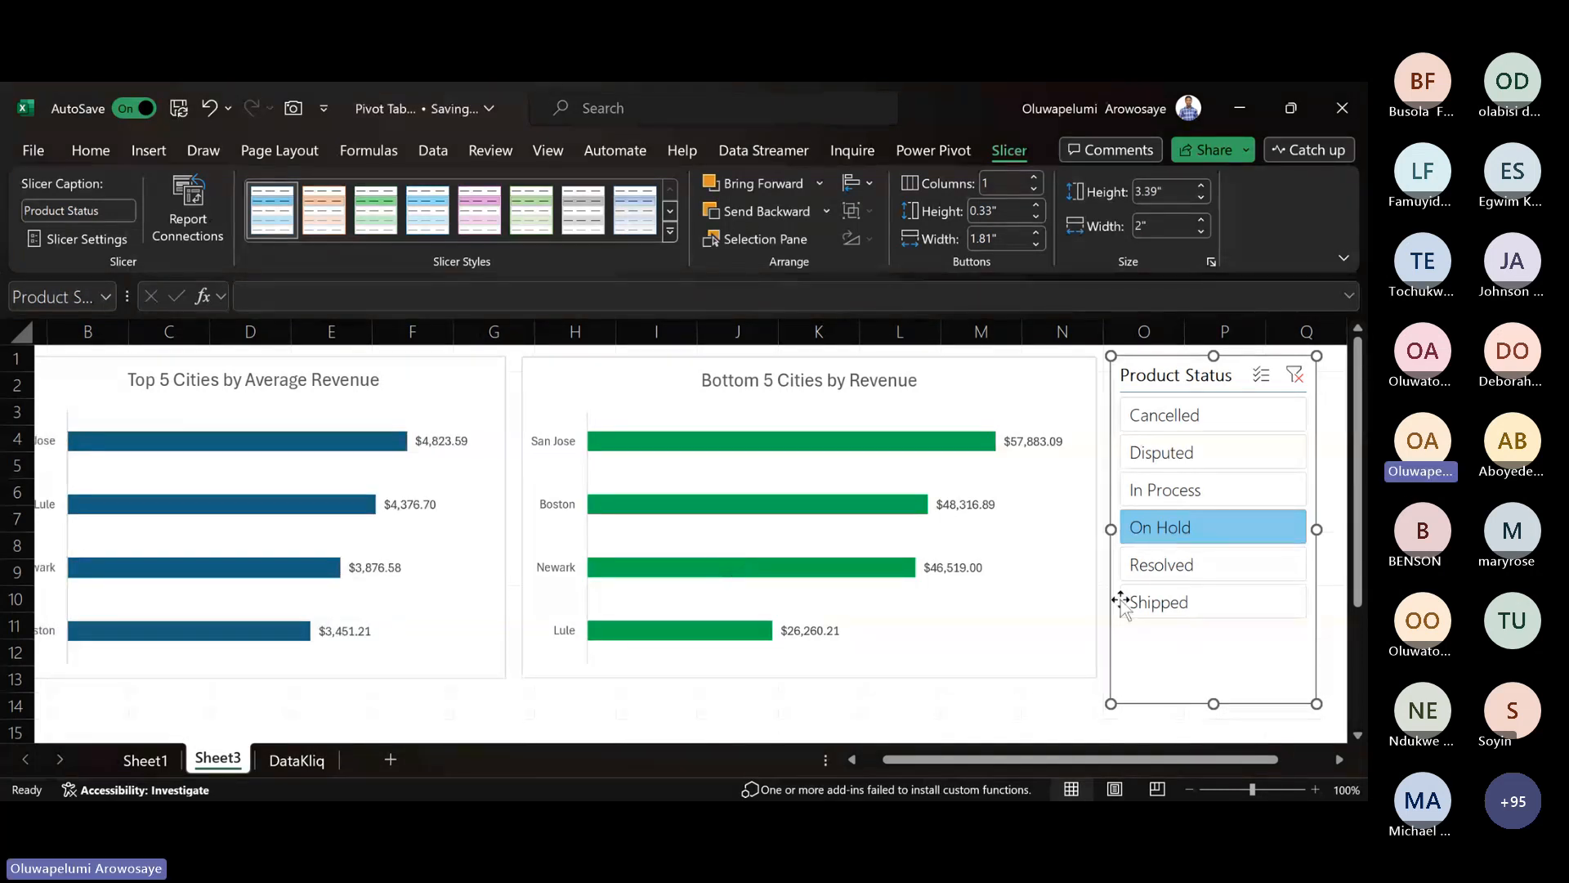
- Test the connected Product Status slicer on both charts with Resolved, Disputed, Shipped and finally Cancelled
{"action": "left_click", "coordinate": [1249, 568]}
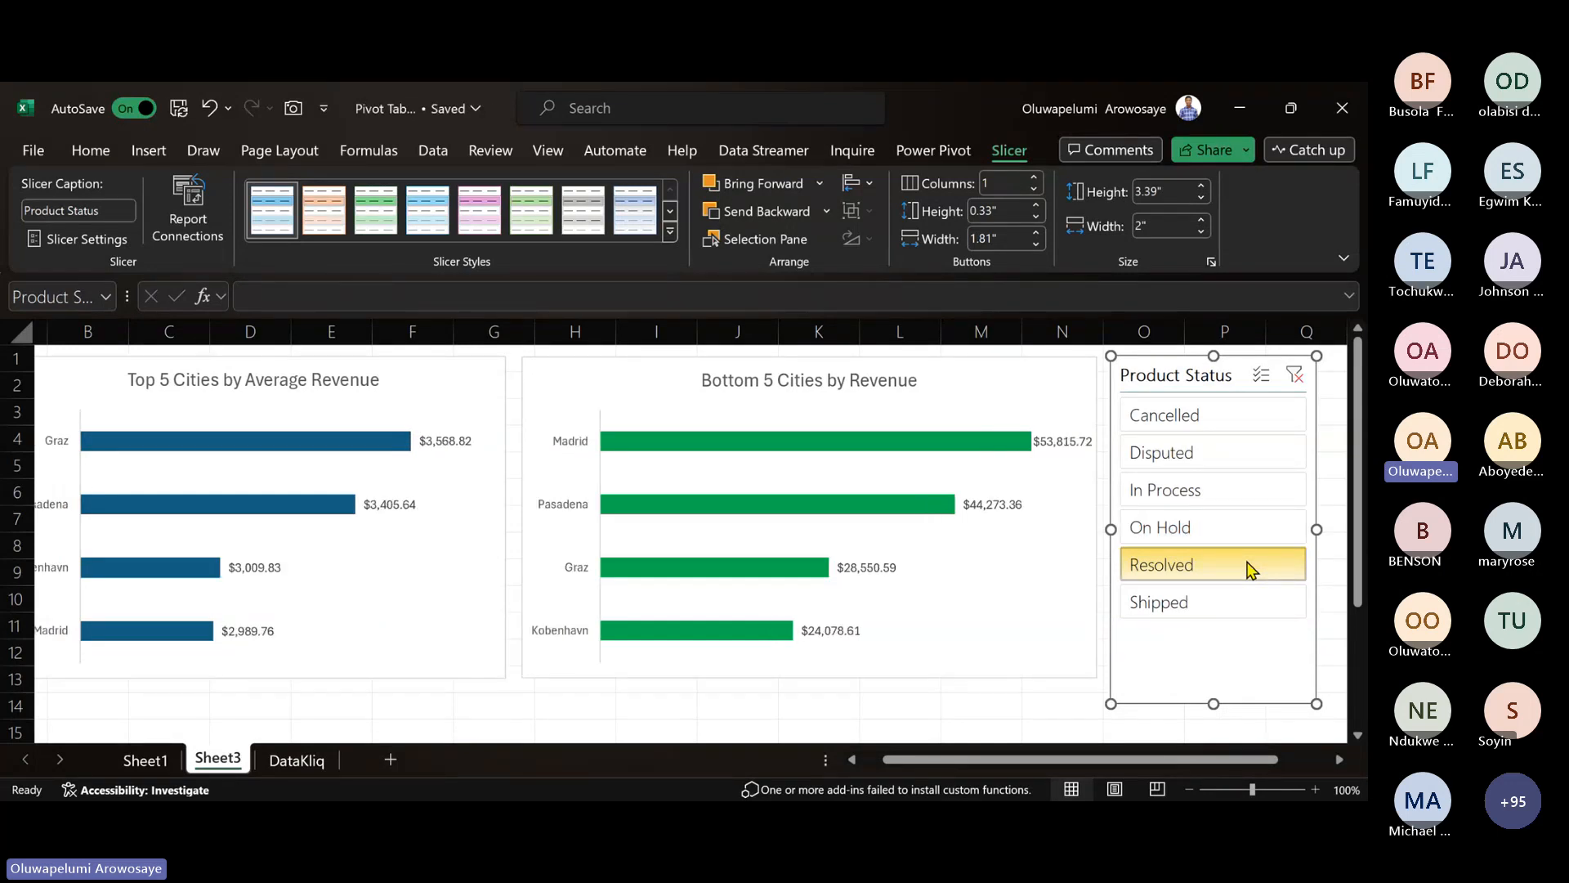
{"action": "left_click", "coordinate": [1218, 465]}
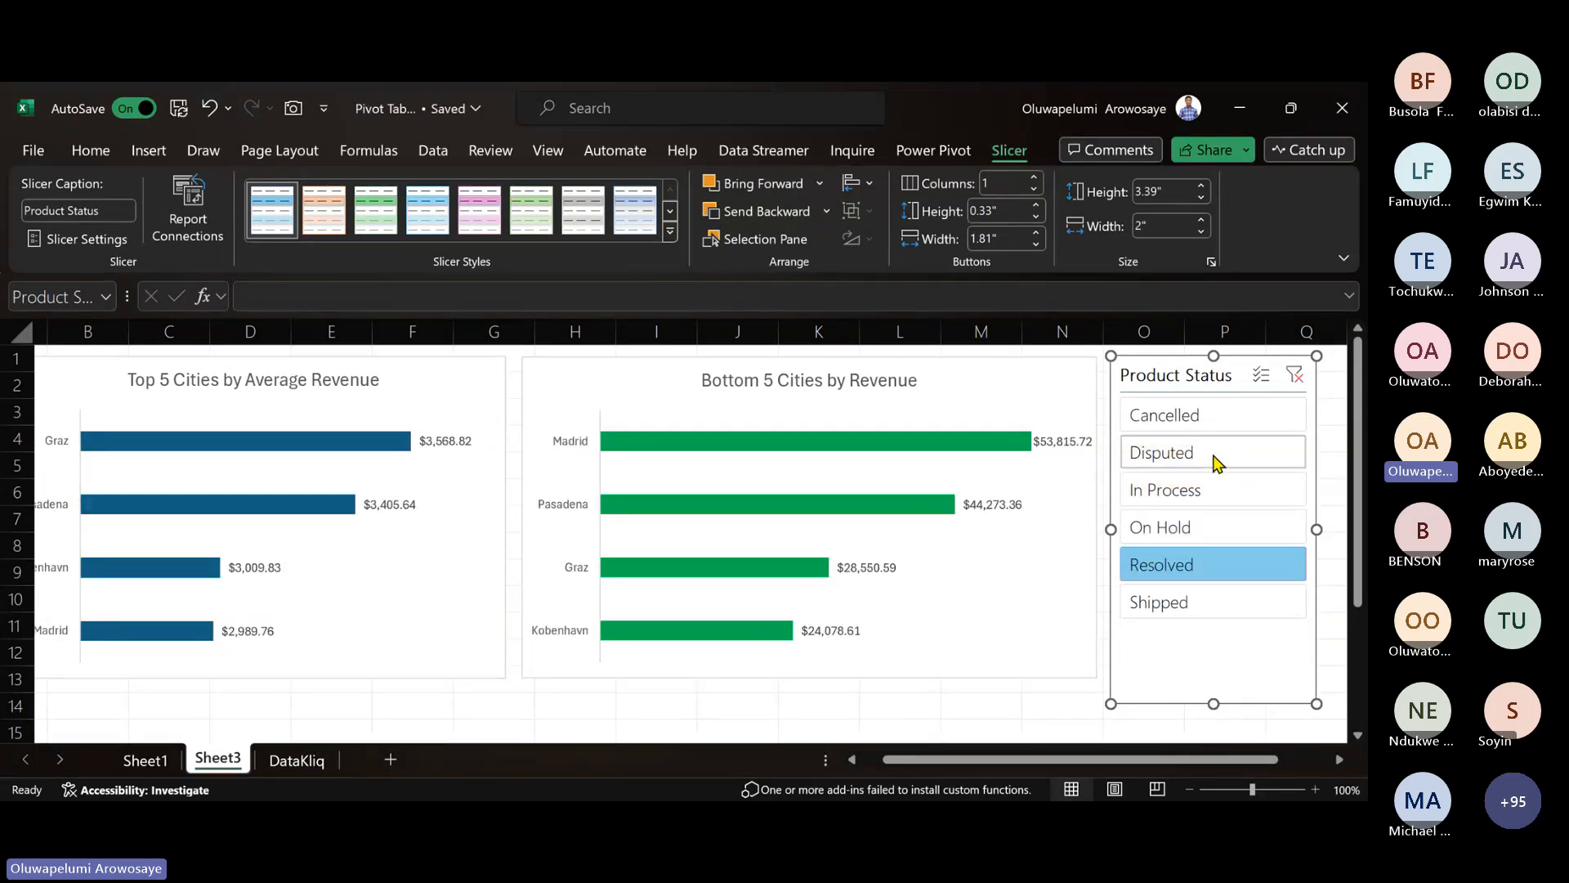
{"action": "left_click", "coordinate": [1253, 599]}
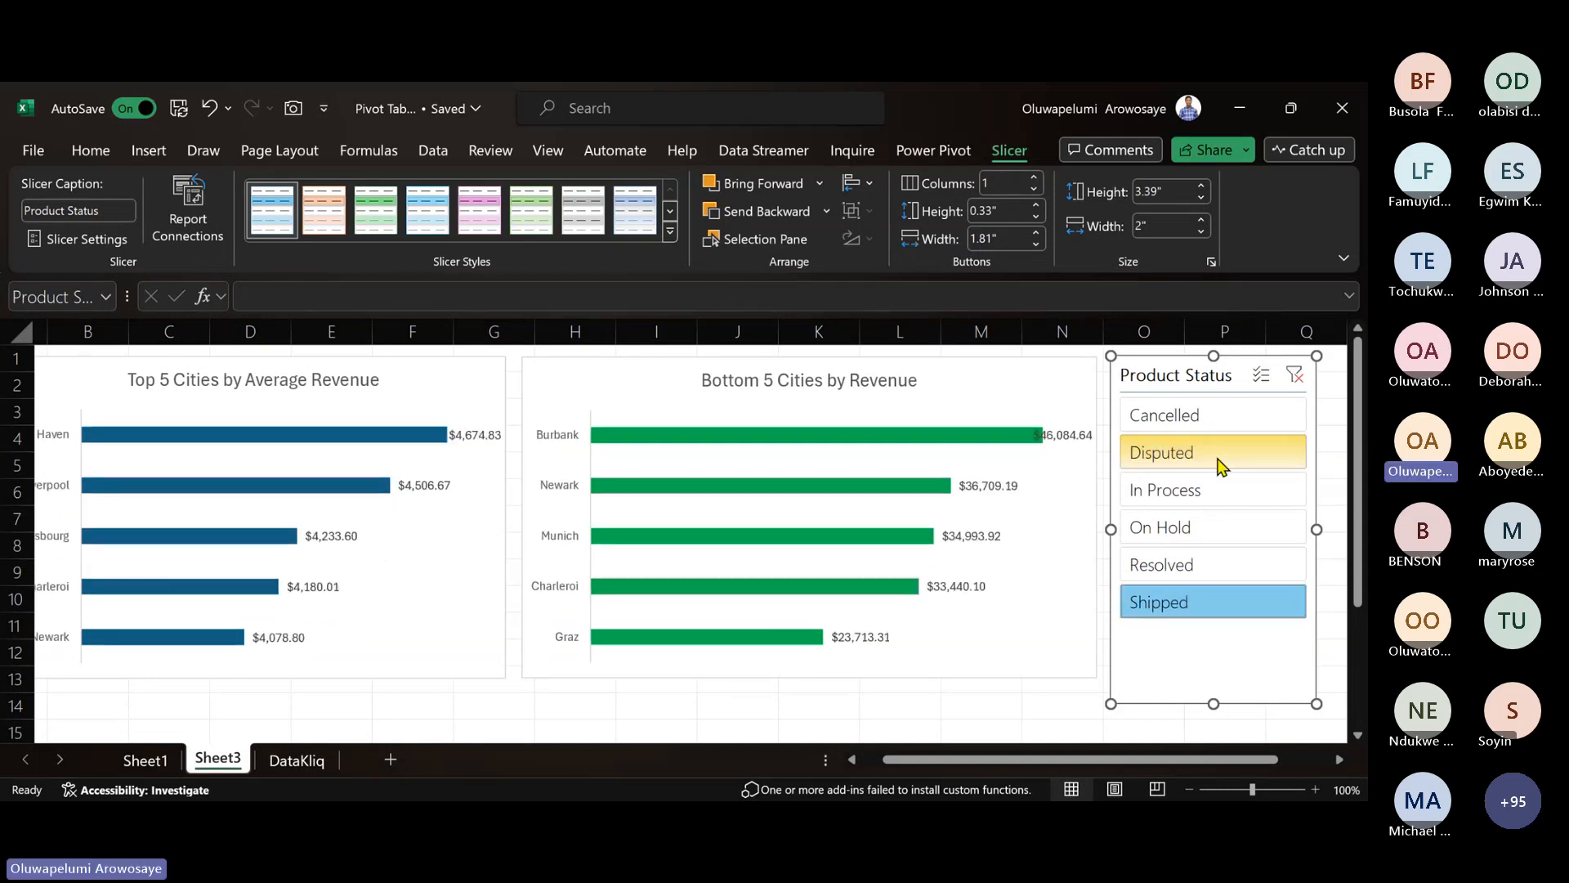
{"action": "left_click", "coordinate": [1213, 415]}
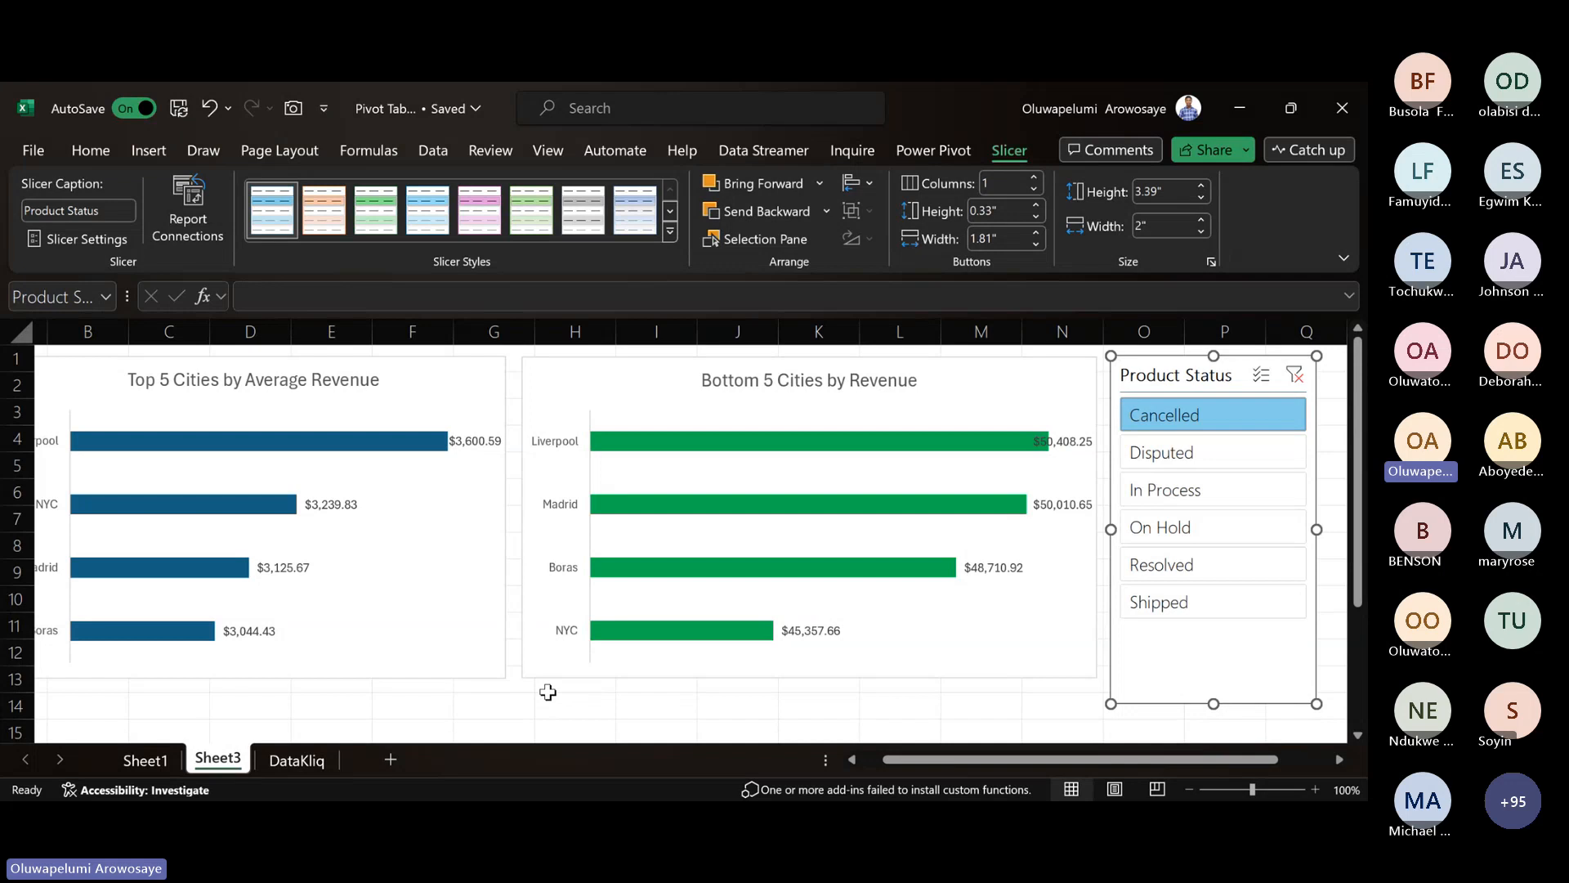
{"action": "left_click", "coordinate": [887, 710]}
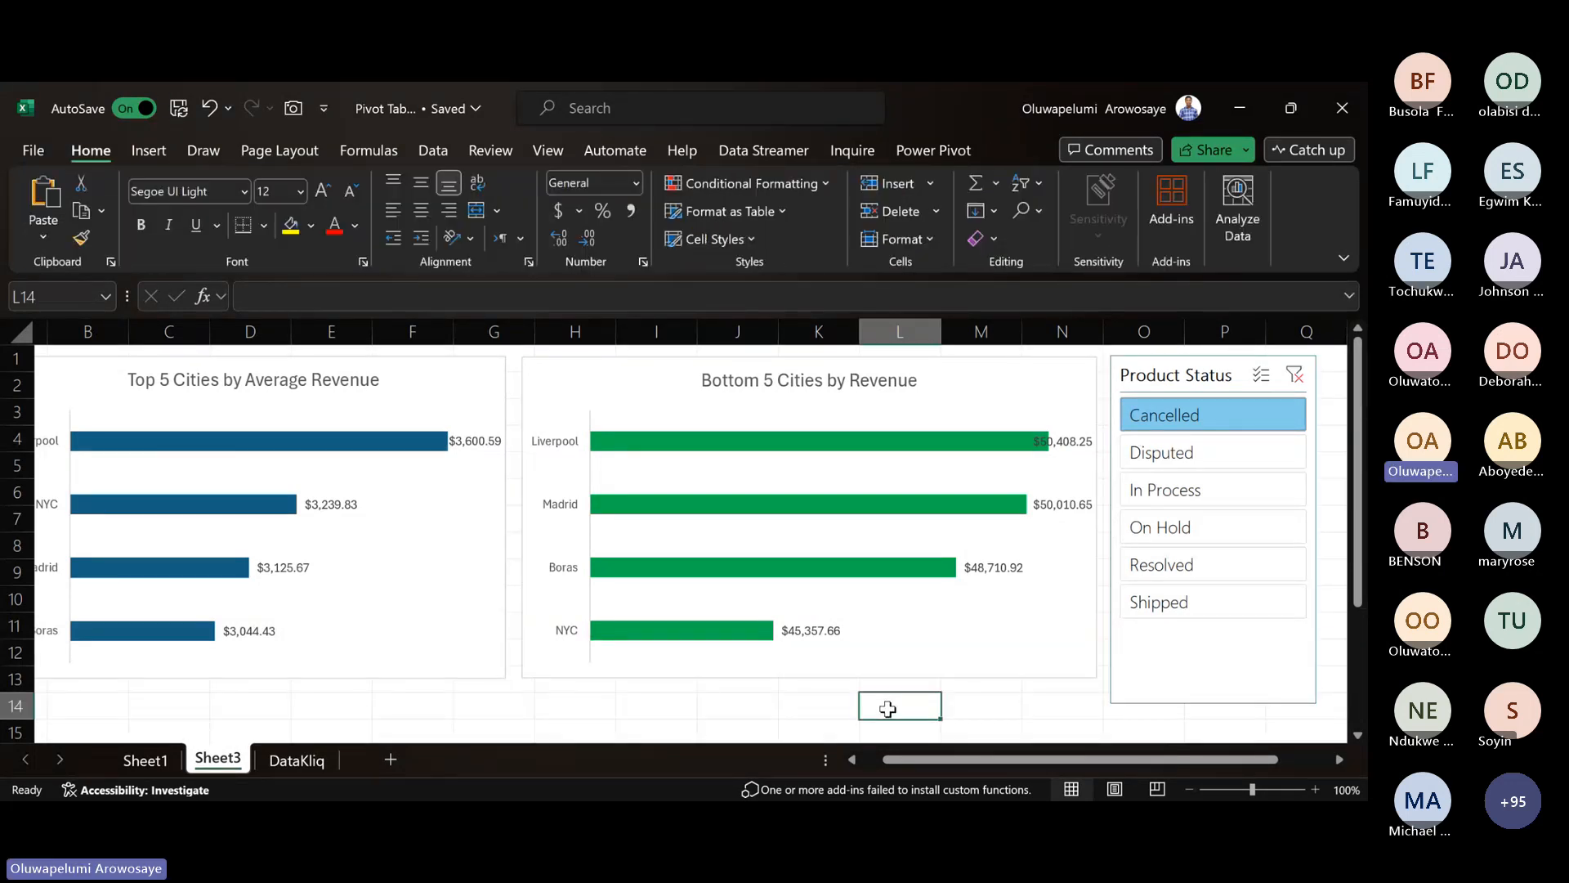
- Try a second Product Status slicer from the Bottom 5 Cities chart, checking its report connections, and delete the duplicate
{"action": "left_click", "coordinate": [648, 396]}
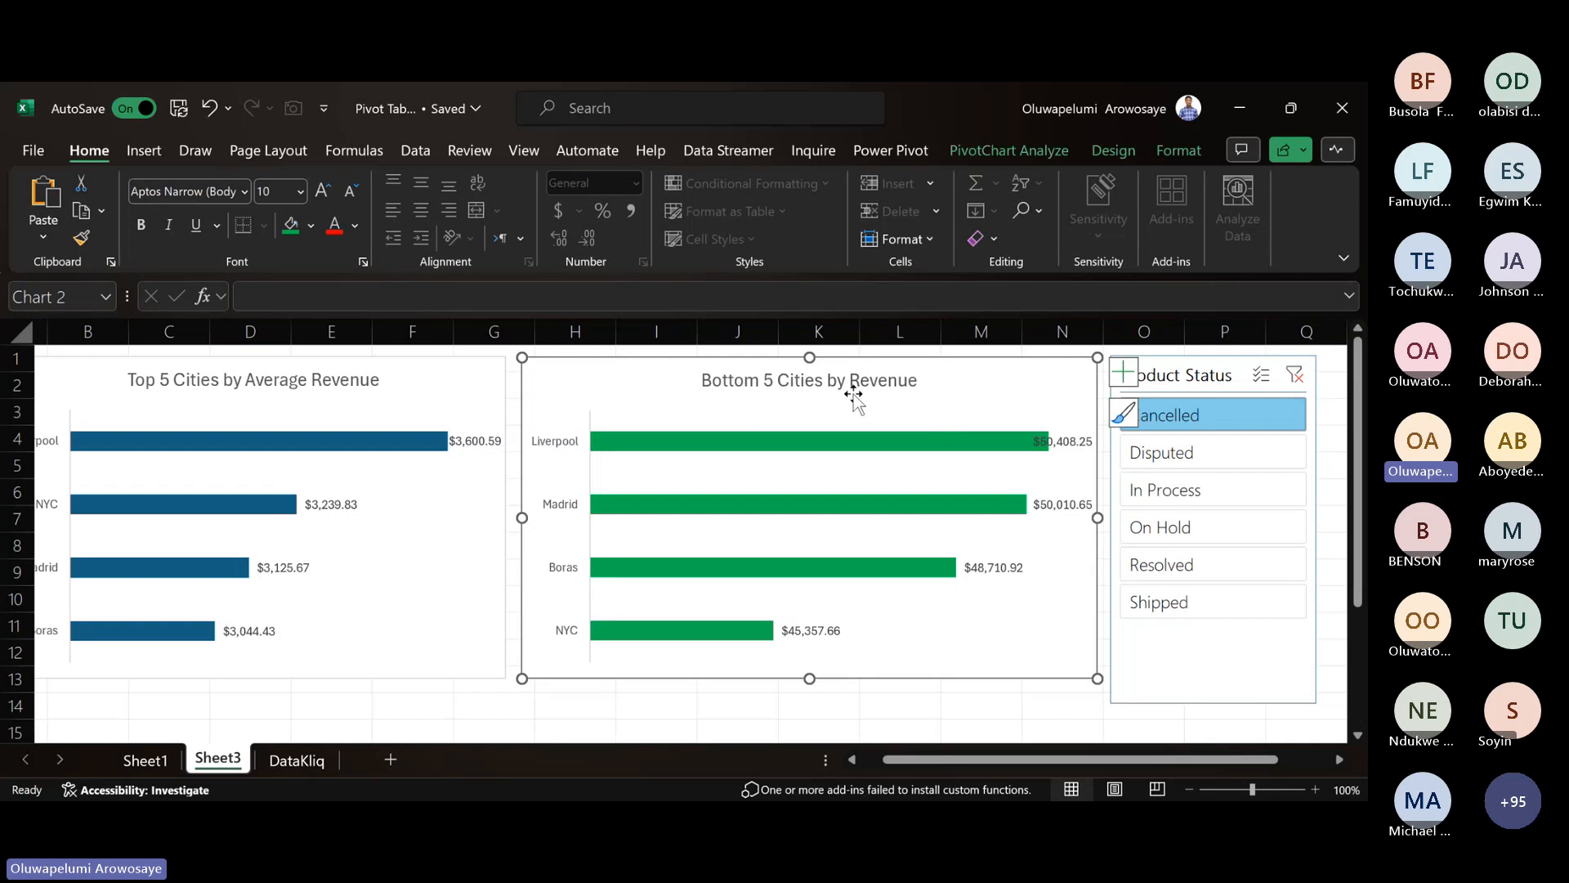
{"action": "left_click", "coordinate": [1032, 155]}
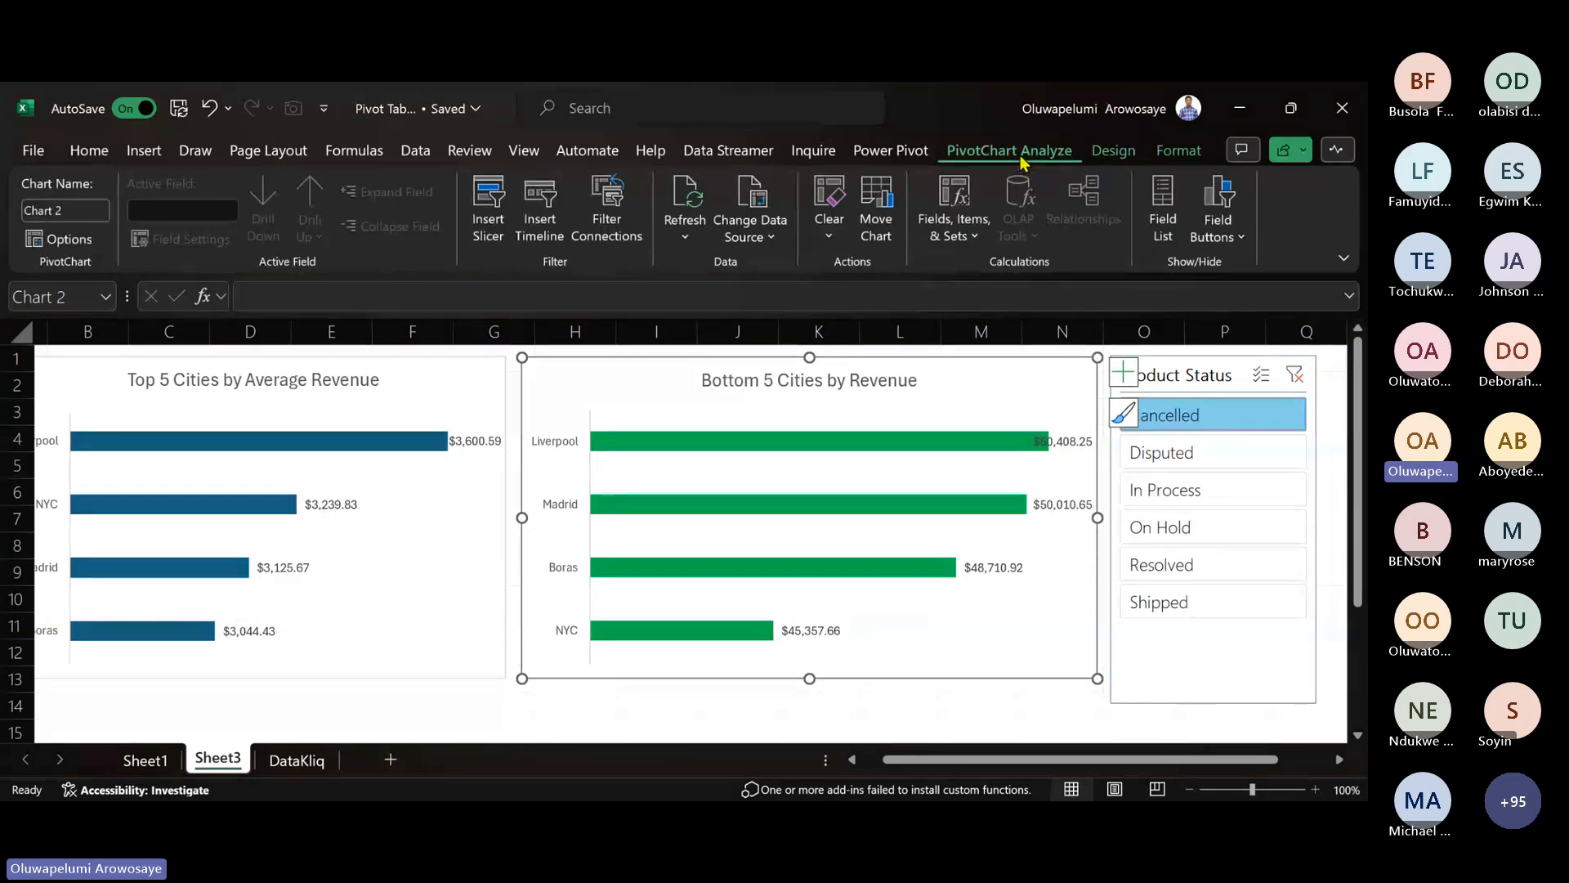
{"action": "left_click", "coordinate": [495, 200]}
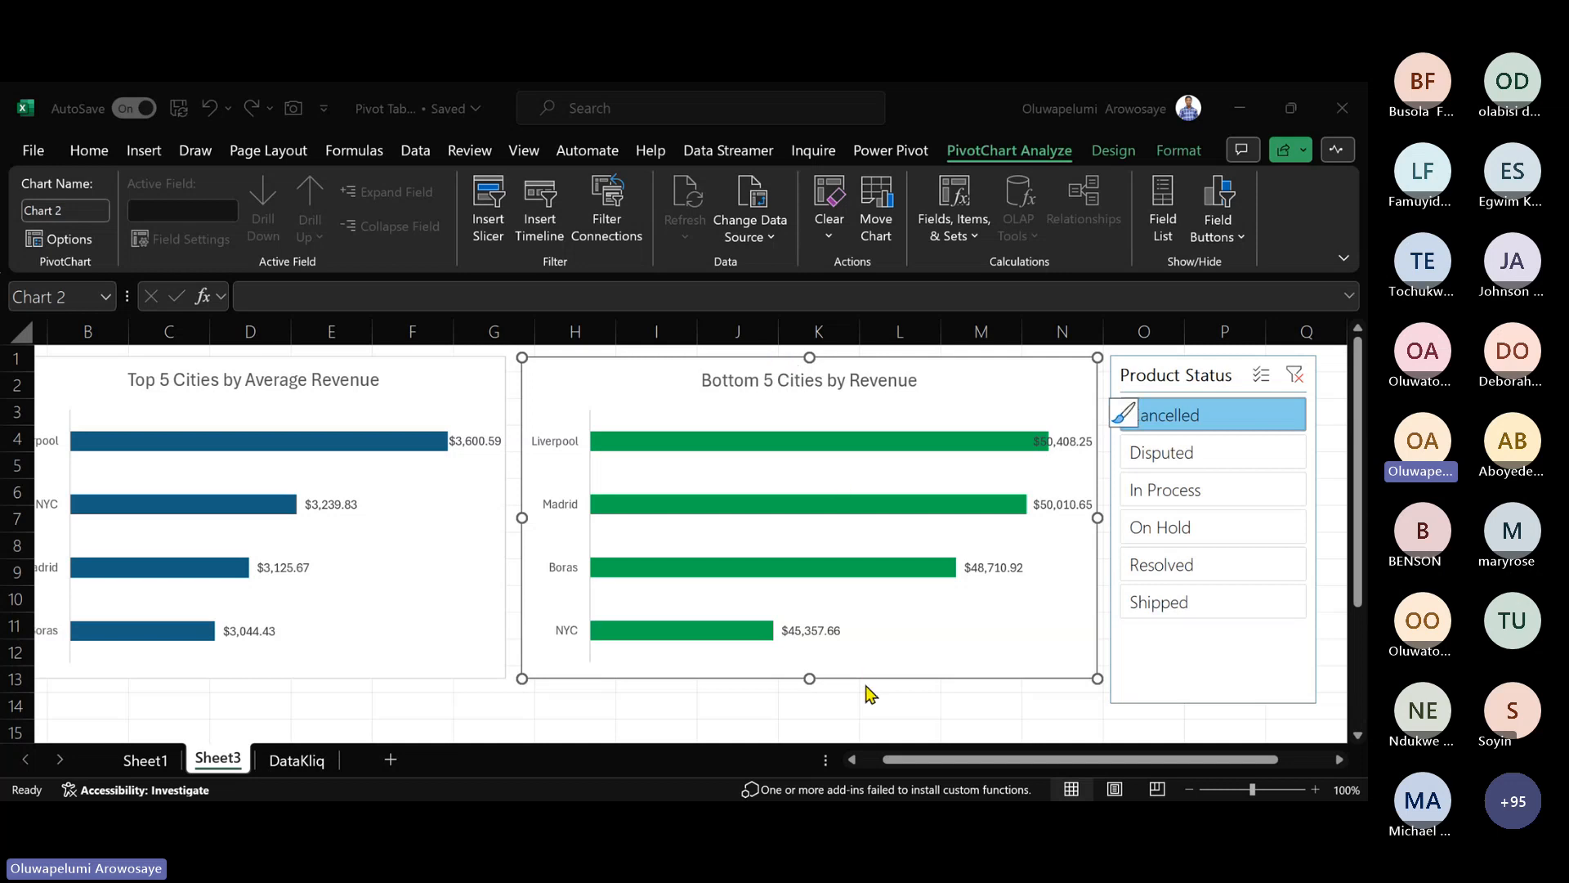
{"action": "key", "text": "ctrl+v"}
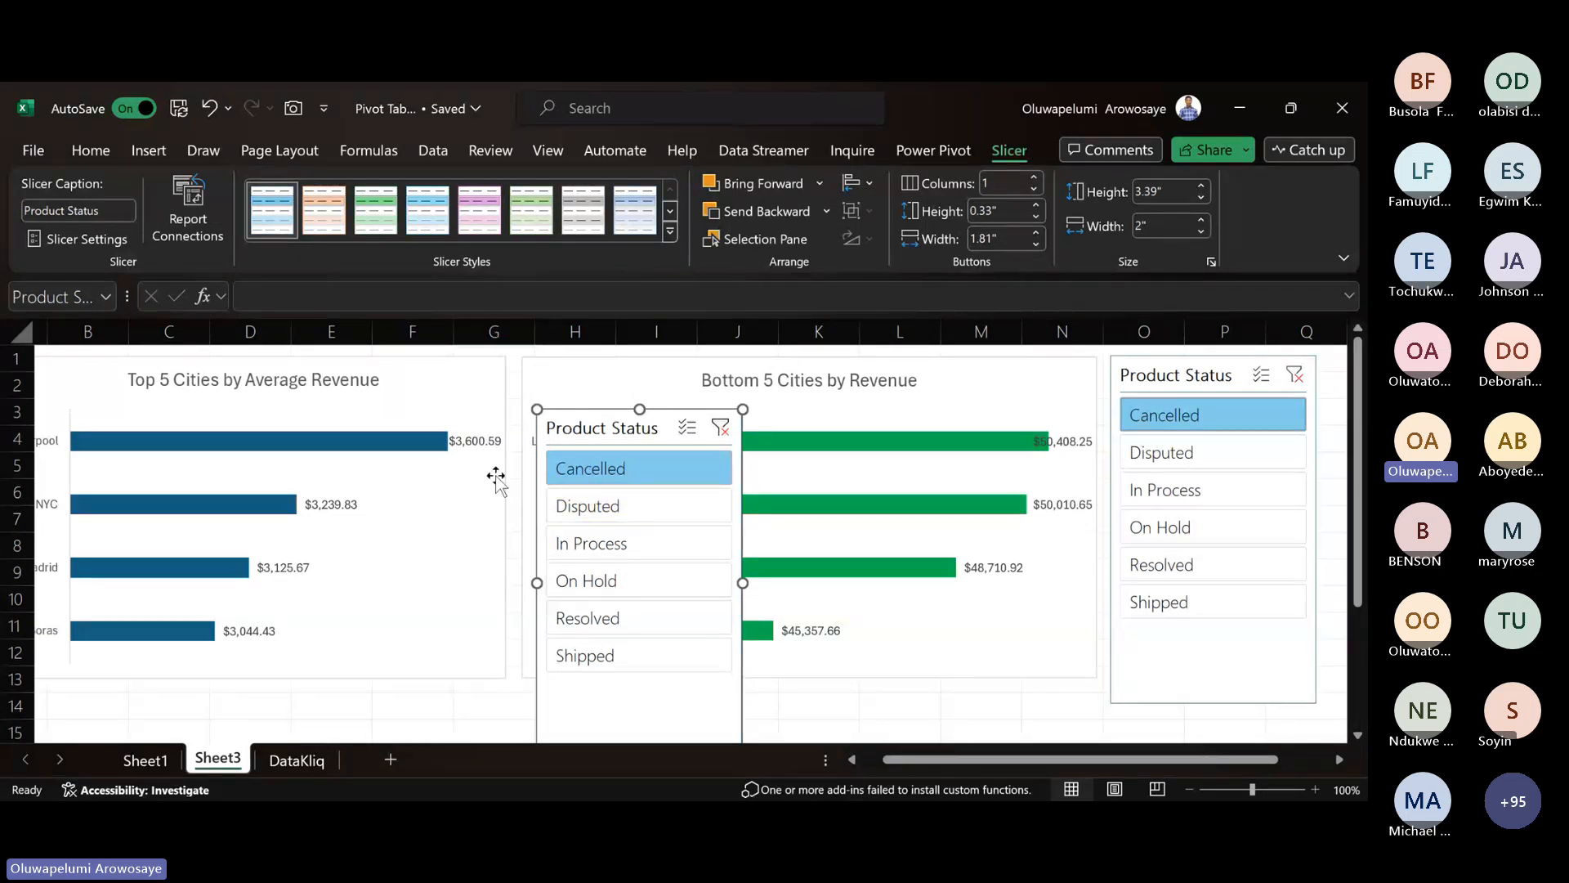
{"action": "left_click", "coordinate": [183, 235]}
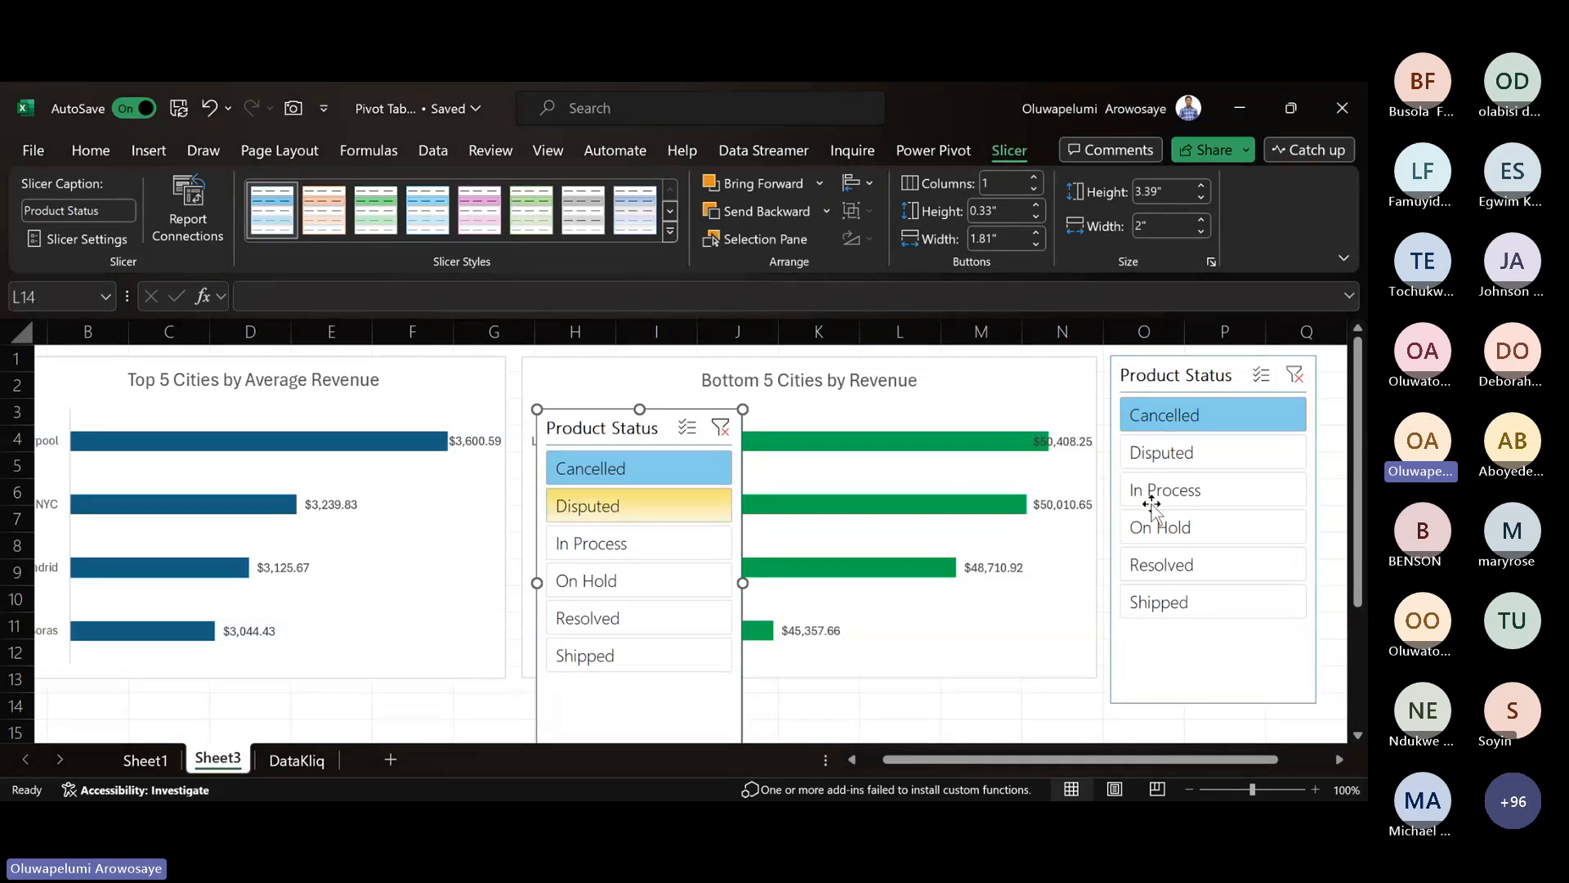
{"action": "key", "text": "Delete"}
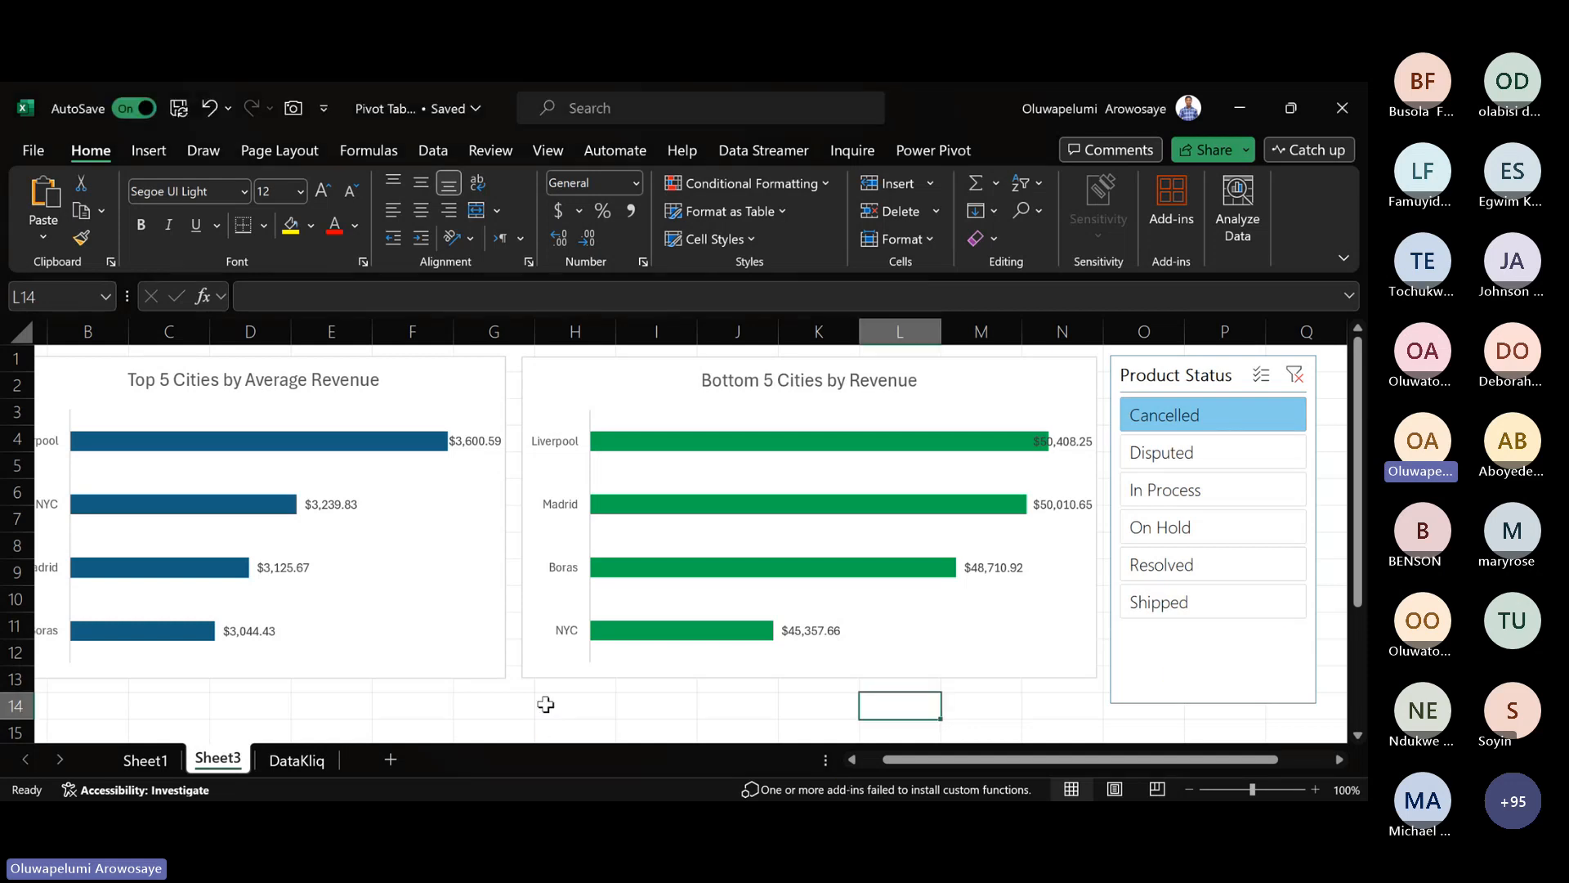
- Reopen the report connections of the original Product Status slicer to review which PivotTables it controls
{"action": "left_click", "coordinate": [1210, 372]}
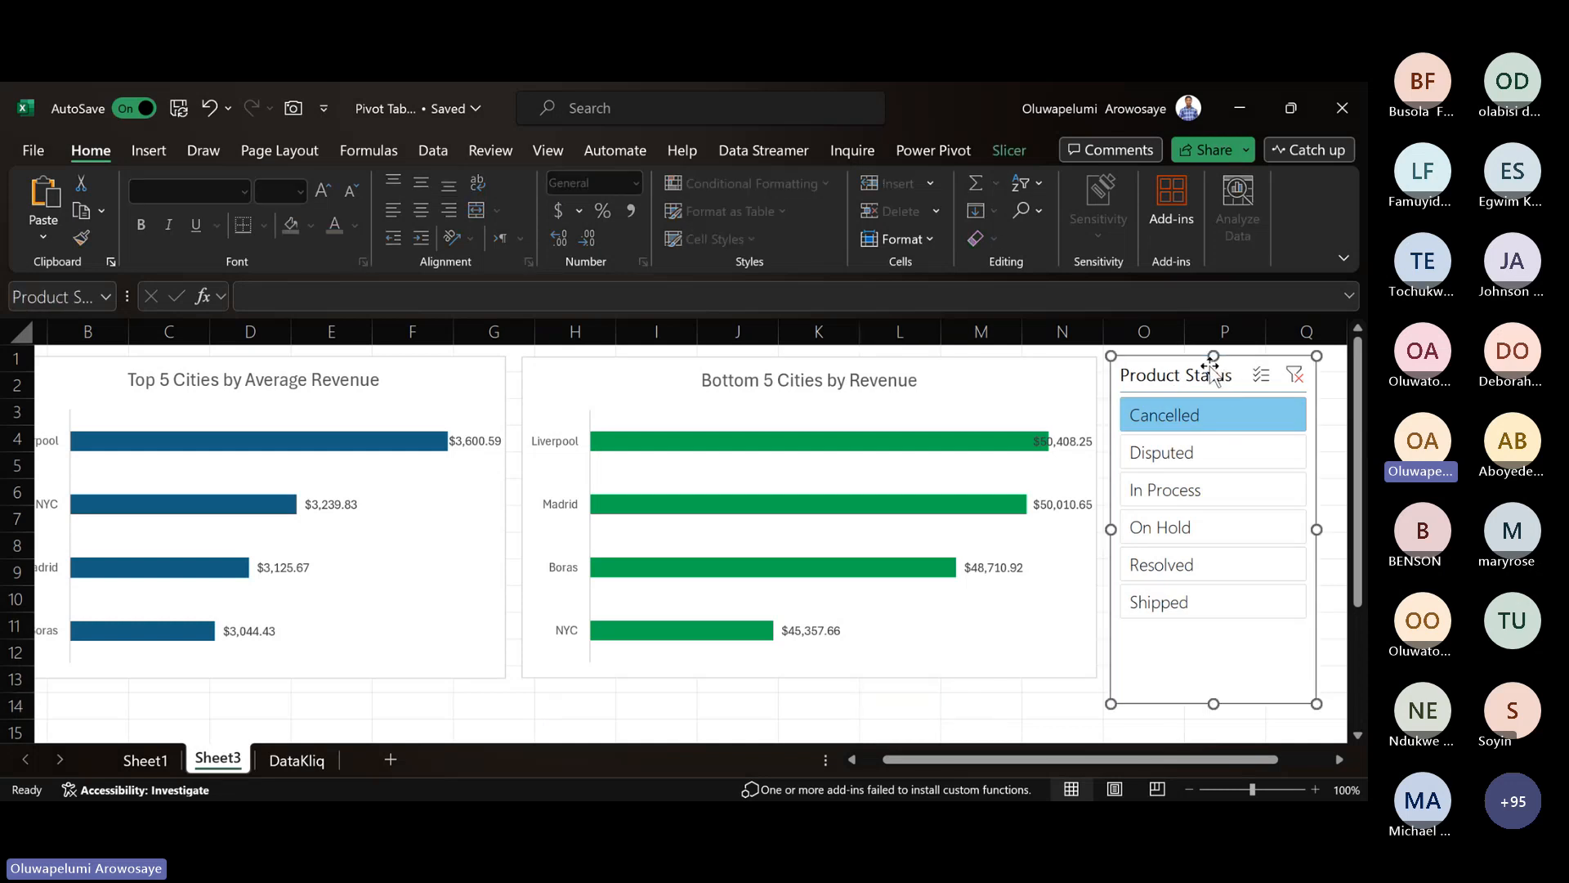
{"action": "left_click", "coordinate": [1010, 152]}
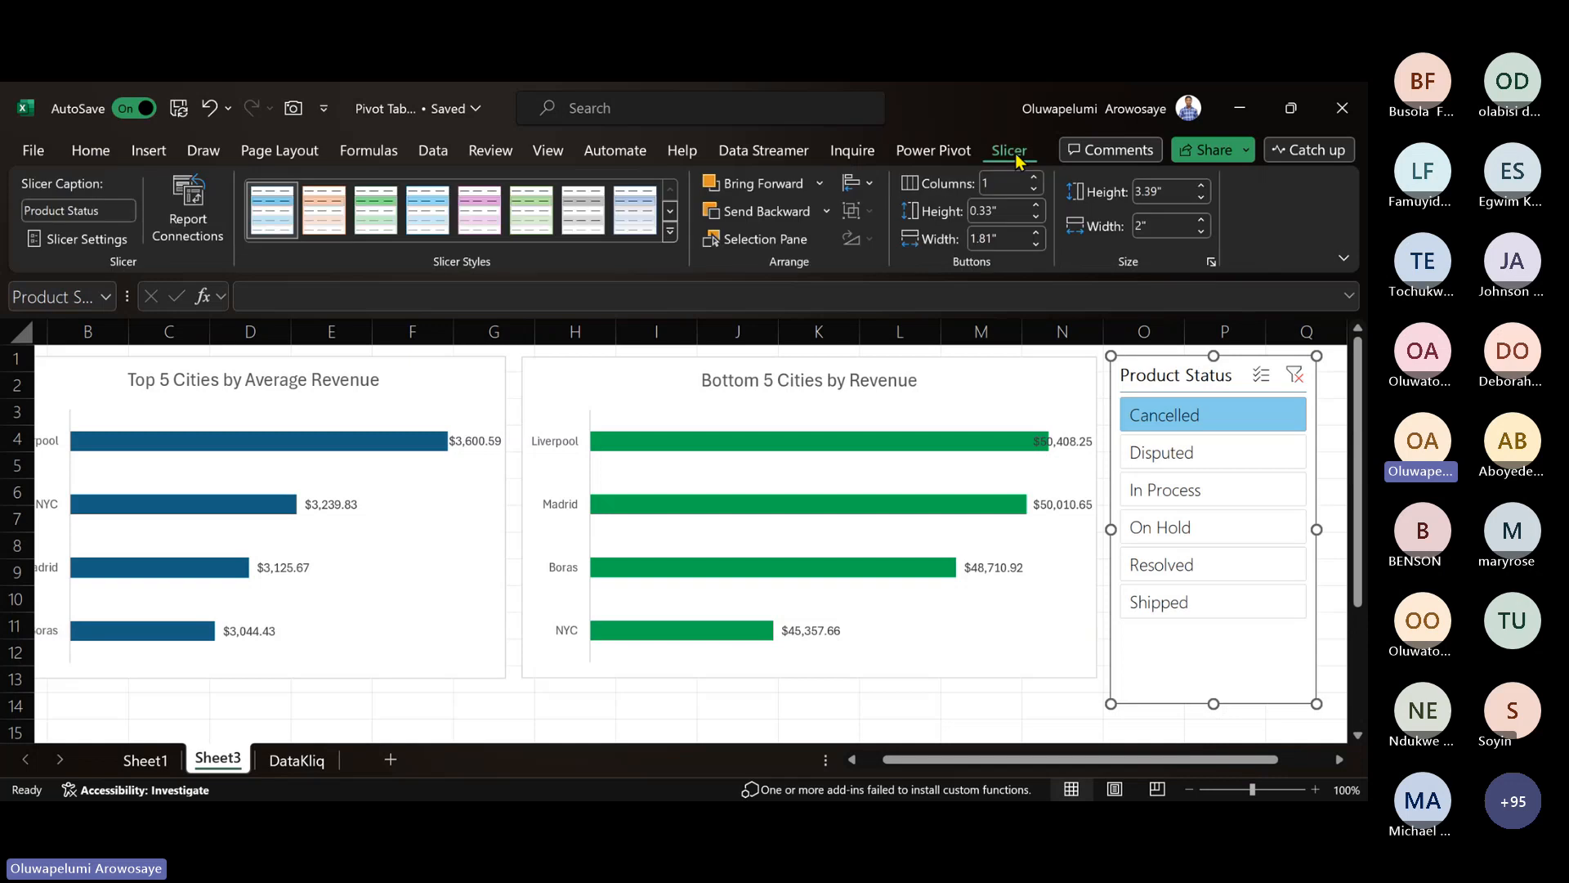
{"action": "left_click", "coordinate": [190, 206]}
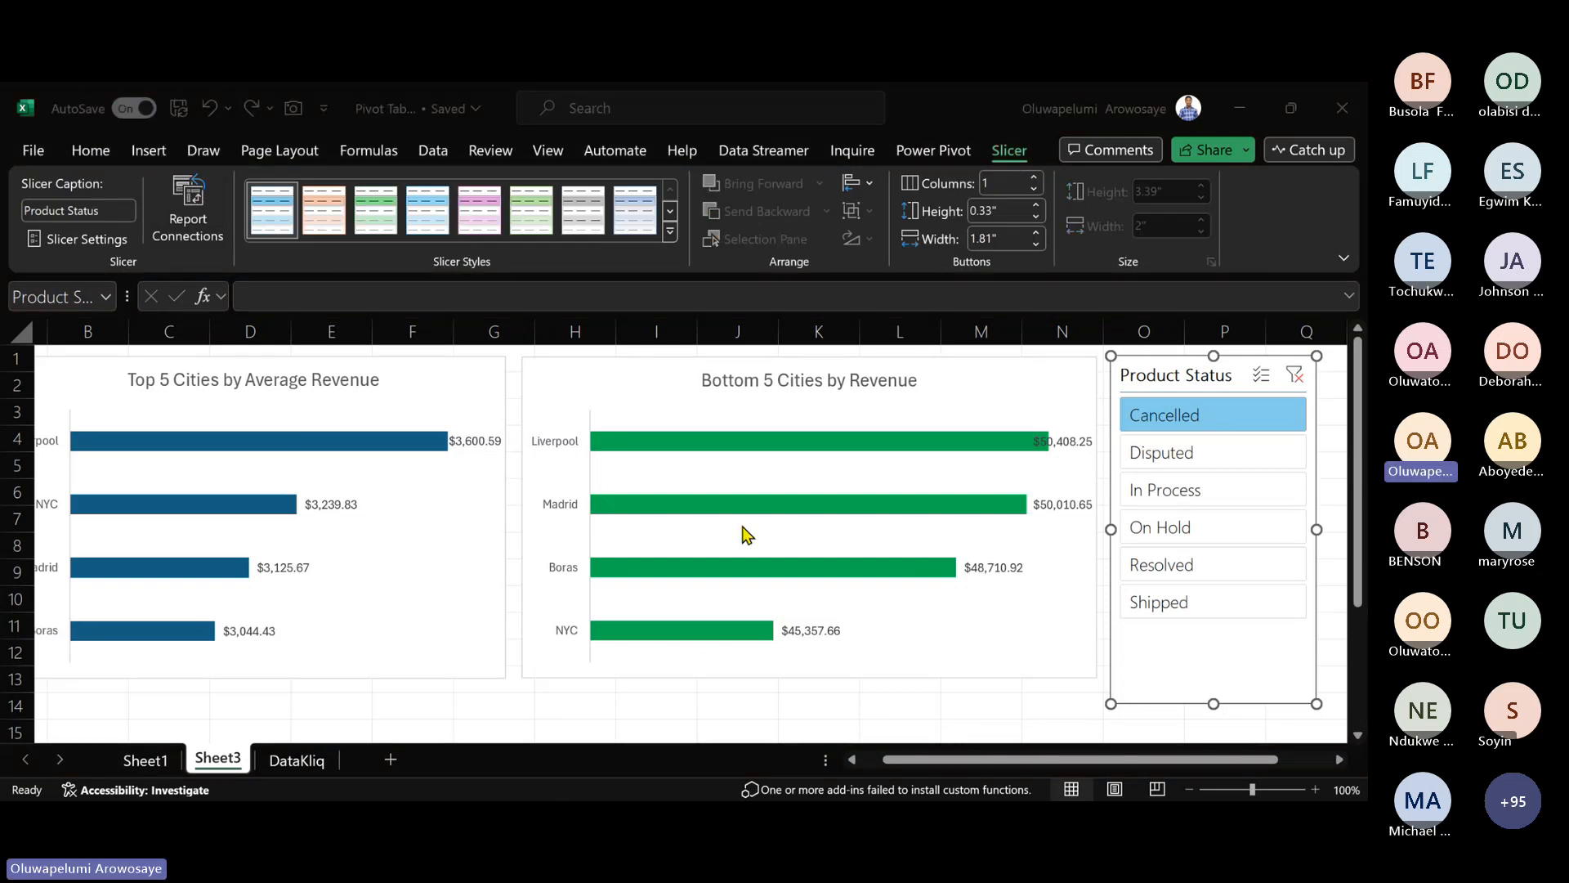